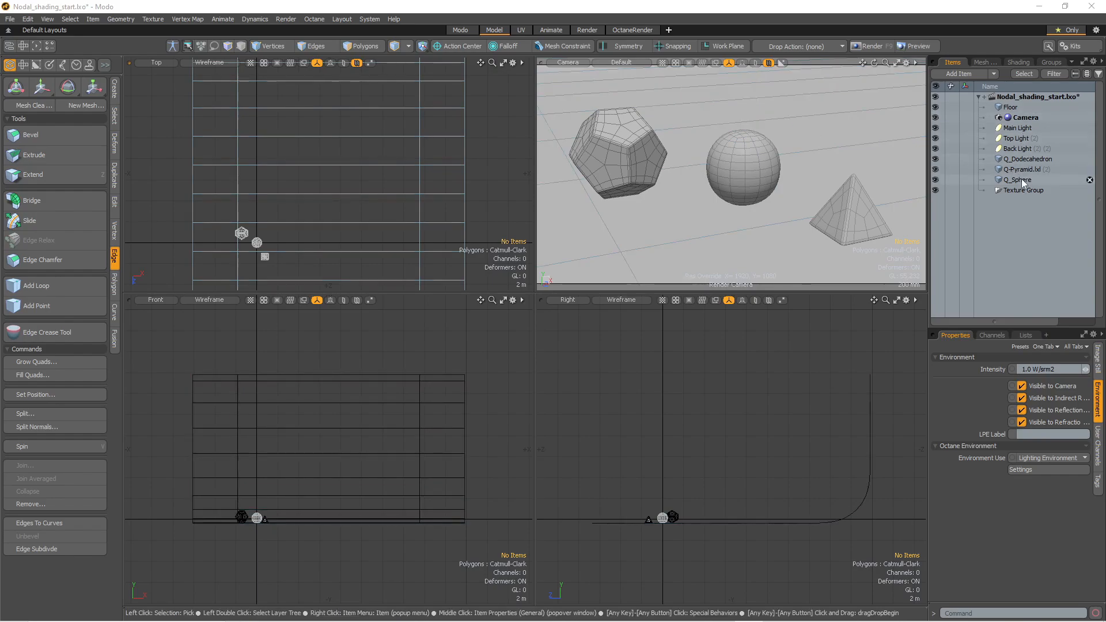
Assign a new material named Dode, coloured pure blue (0, 0, 1), to all polygons of the Q_Dodecahedron mesh
{"action": "left_click", "coordinate": [1017, 158]}
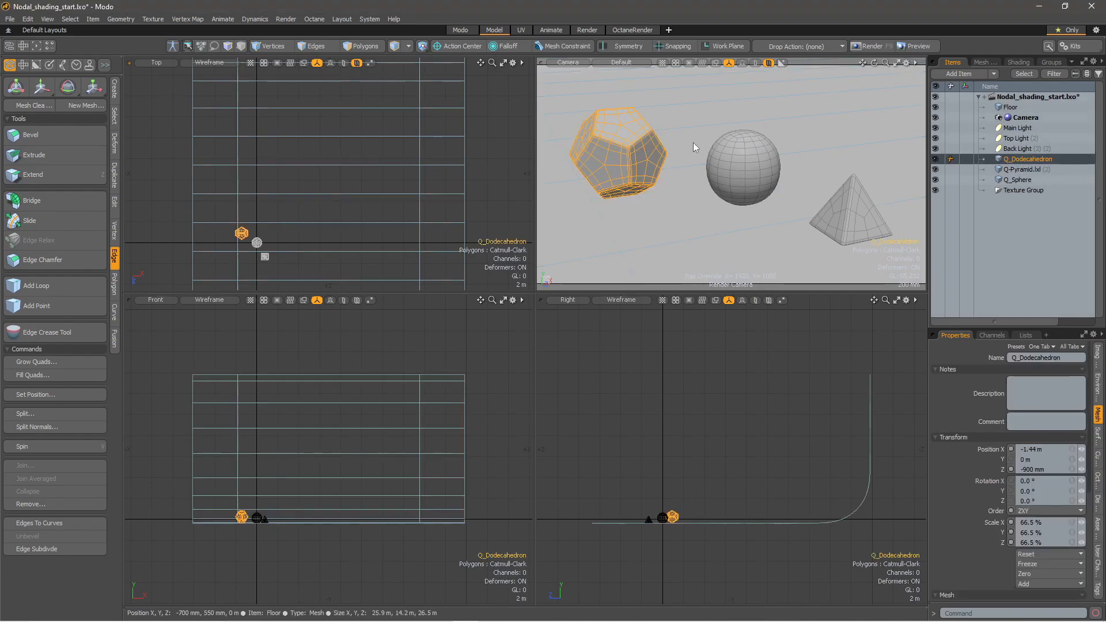
{"action": "key", "text": "3"}
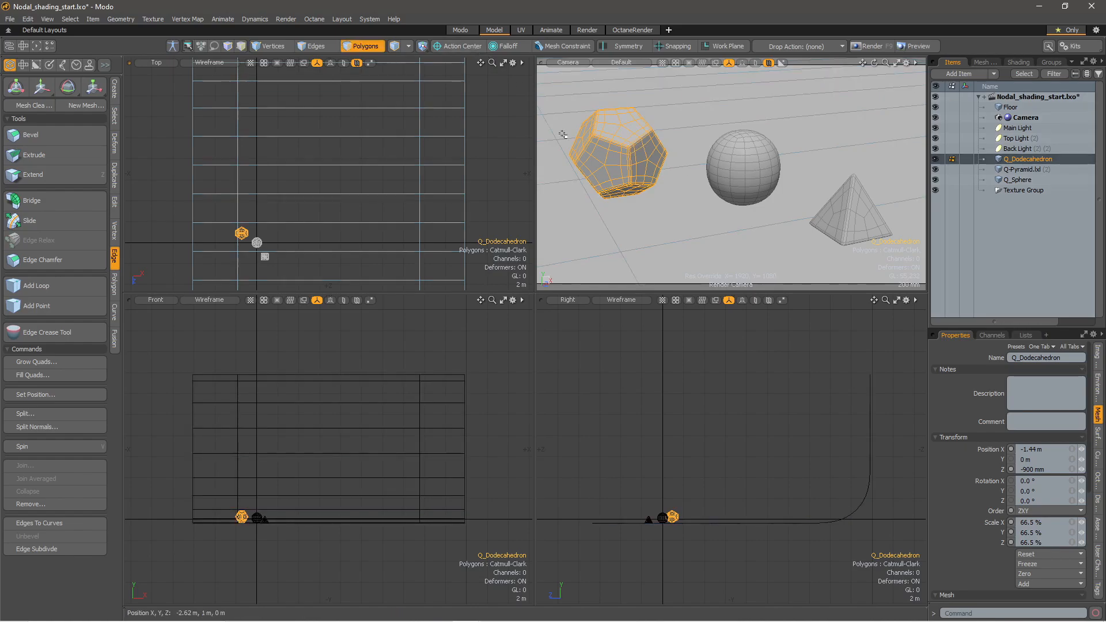
{"action": "double_click", "coordinate": [639, 161]}
{"action": "key", "text": "m"}
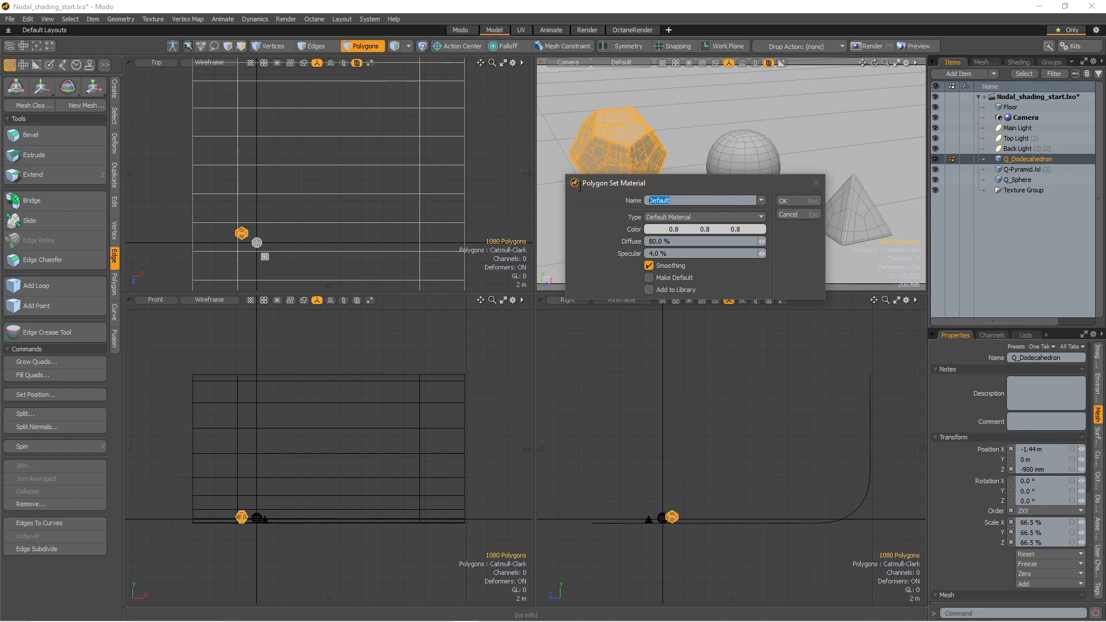
{"action": "type", "text": "Dode"}
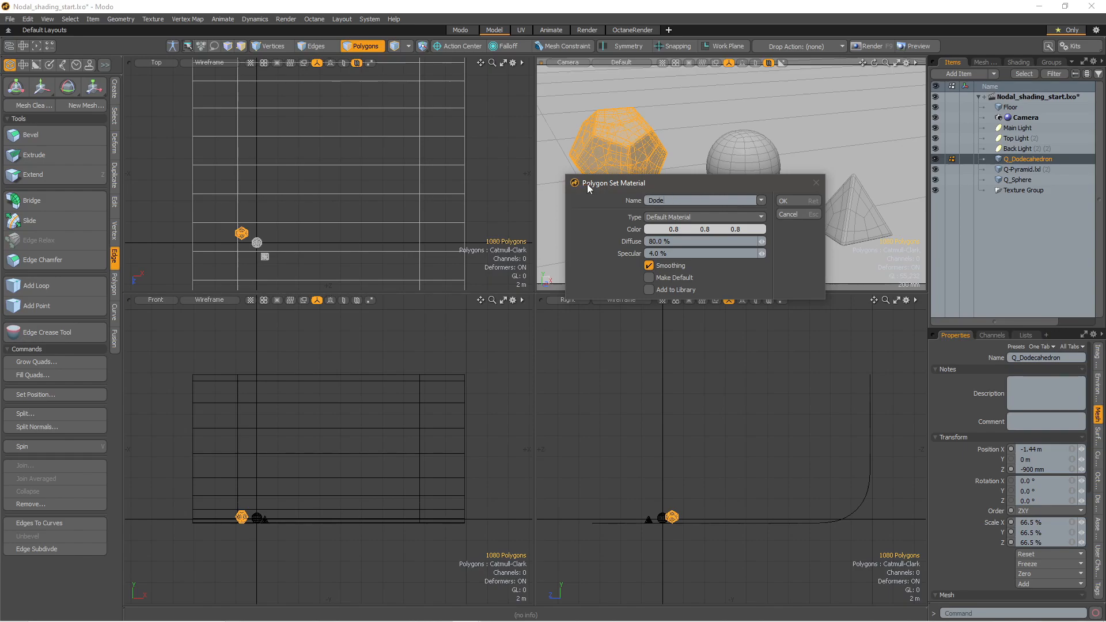
{"action": "left_click", "coordinate": [656, 231]}
{"action": "left_click", "coordinate": [644, 267]}
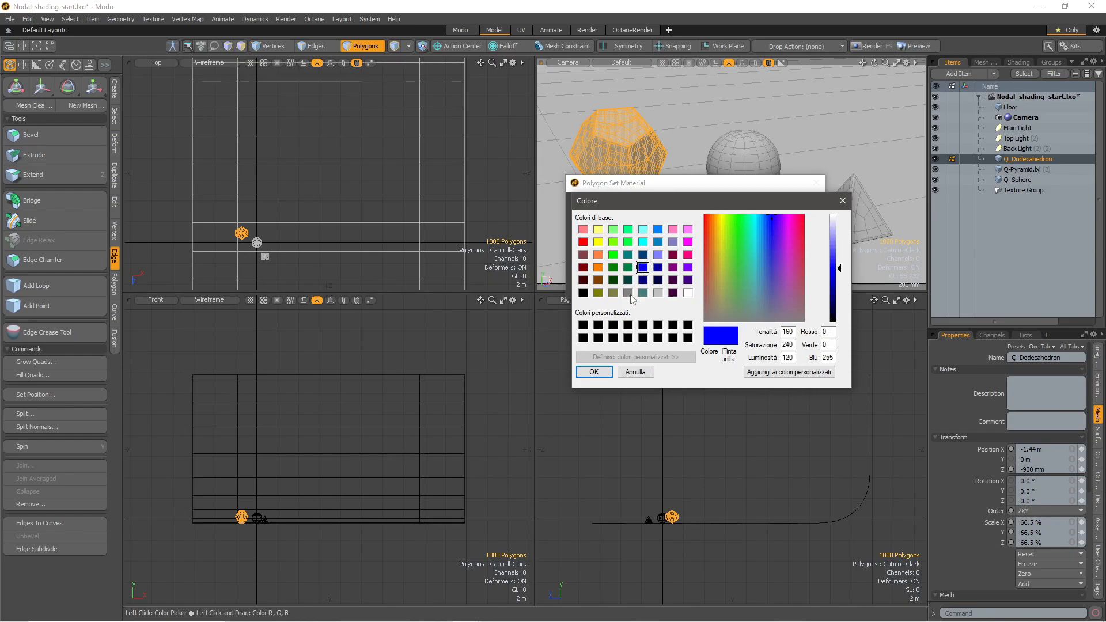
{"action": "left_click", "coordinate": [594, 372]}
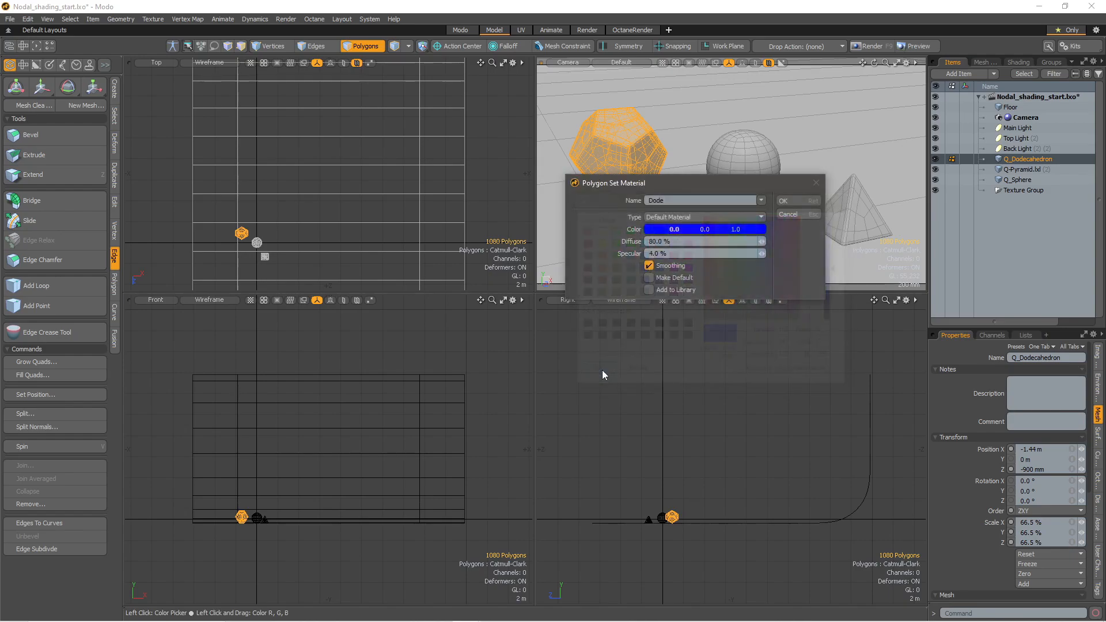
{"action": "left_click", "coordinate": [783, 200]}
{"action": "left_click", "coordinate": [754, 157]}
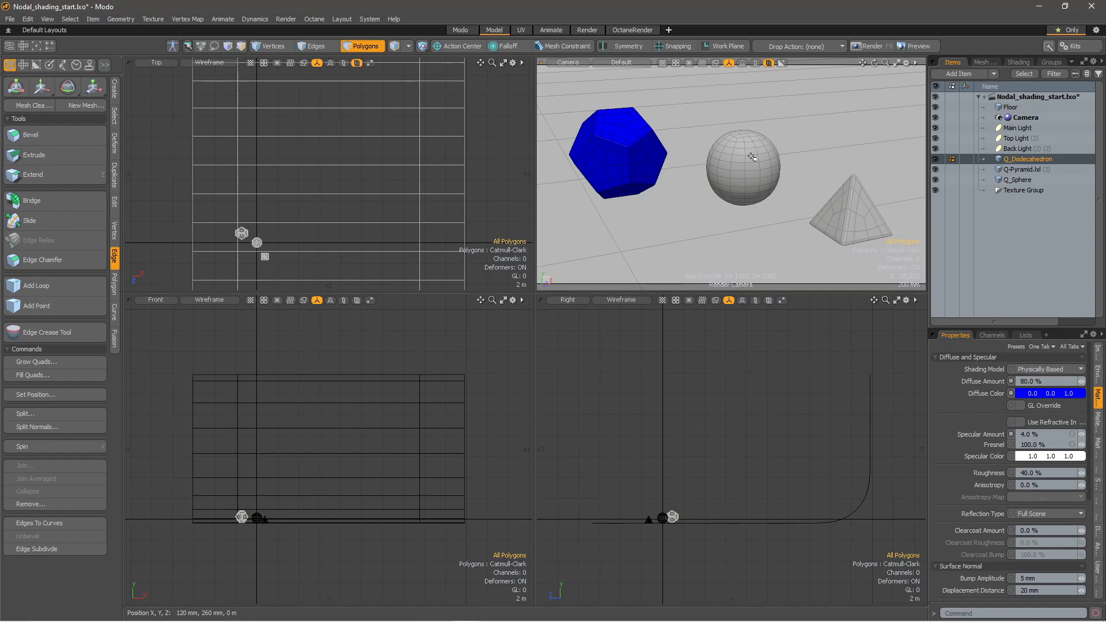
Assign a new material named Sphere, coloured pure red (1, 0, 0), to all polygons of the Q_Sphere mesh
{"action": "left_click", "coordinate": [1026, 180]}
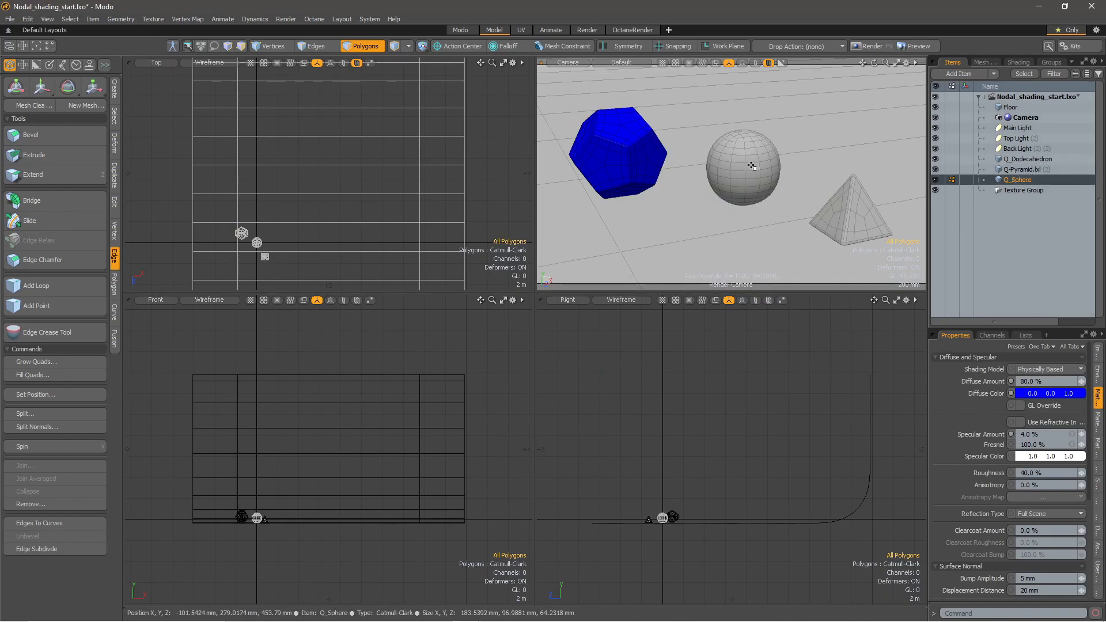
{"action": "double_click", "coordinate": [729, 173]}
{"action": "type", "text": "m"}
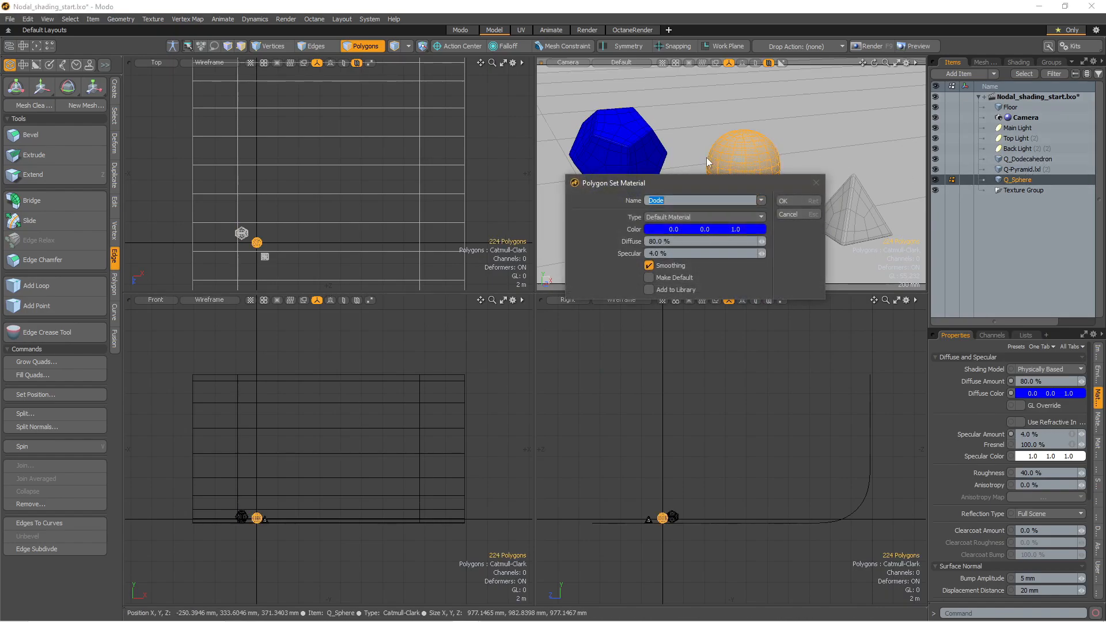
{"action": "type", "text": "Sphere"}
{"action": "left_click", "coordinate": [659, 230]}
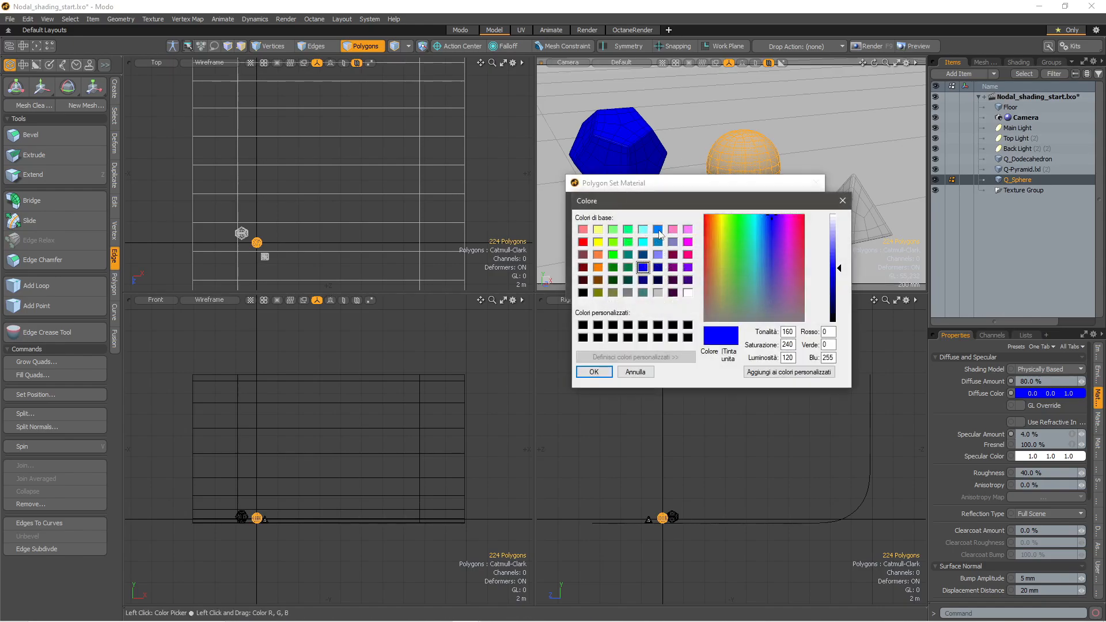
{"action": "left_click", "coordinate": [583, 242]}
{"action": "left_click", "coordinate": [595, 373]}
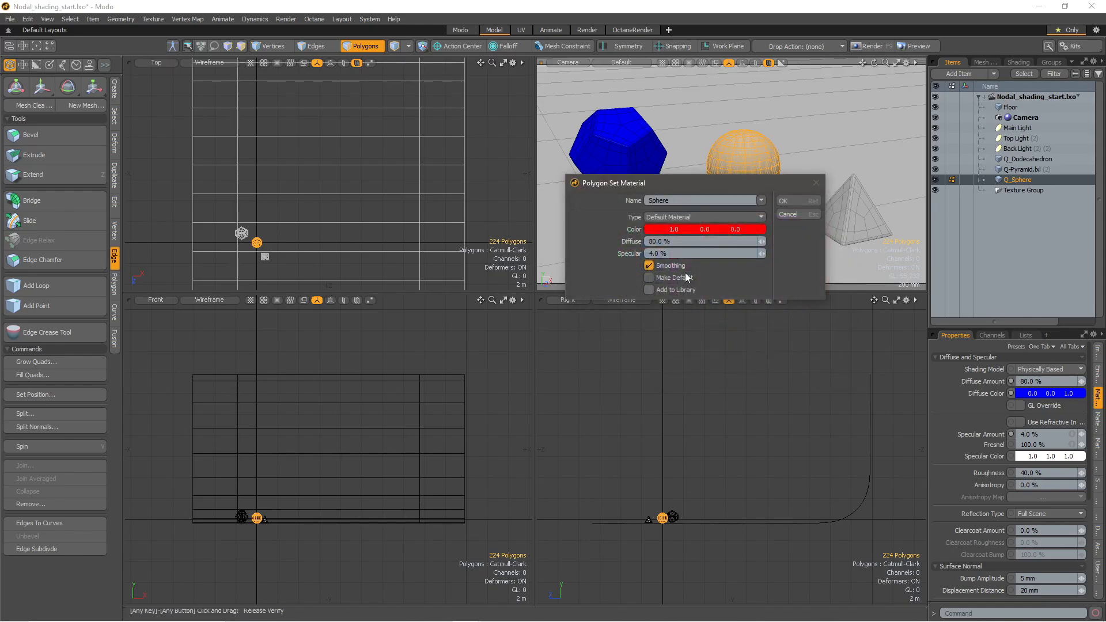
{"action": "left_click", "coordinate": [791, 202]}
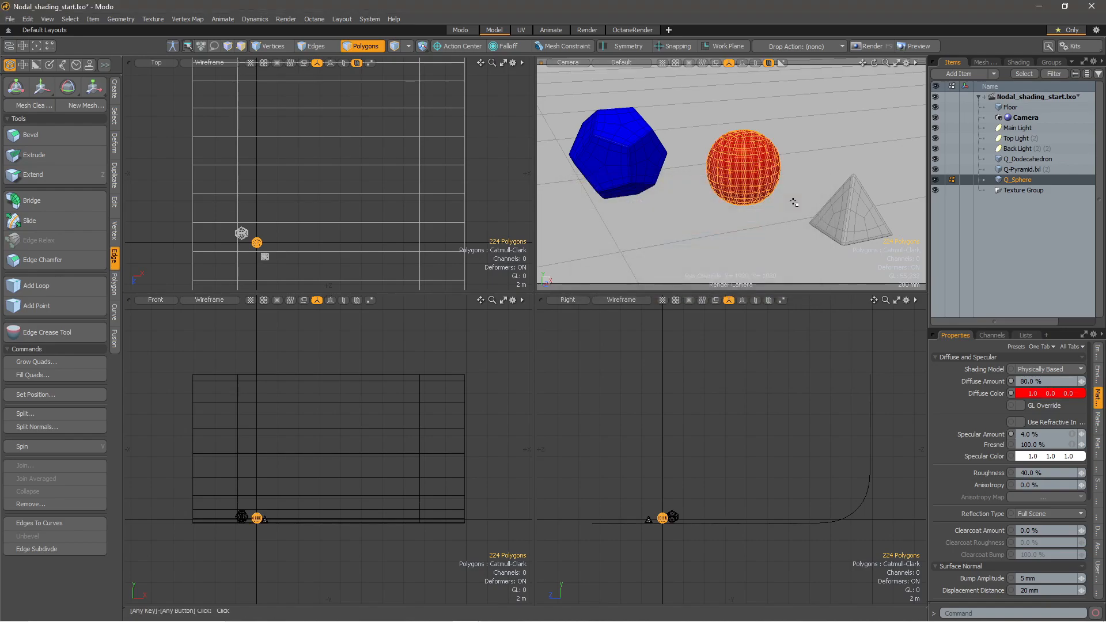
Assign a new material named Pyramid, coloured pure green (0, 1, 0), to all polygons of the Q-Pyramid.lxl mesh
{"action": "left_click", "coordinate": [1022, 169]}
{"action": "double_click", "coordinate": [859, 208]}
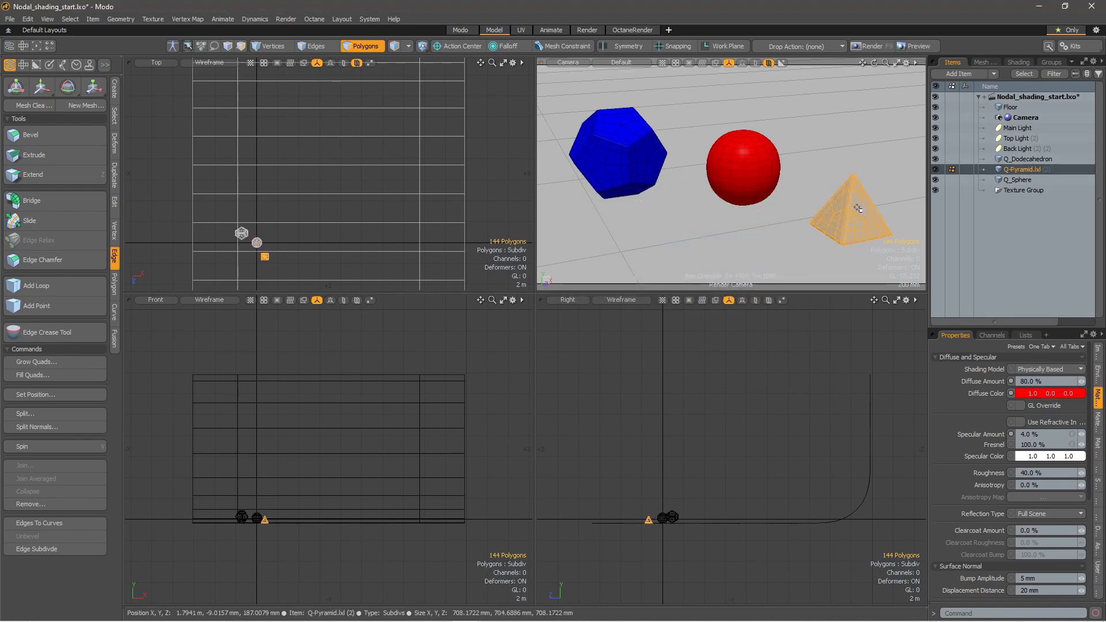
{"action": "key", "text": "m"}
{"action": "type", "text": "Pyramid"}
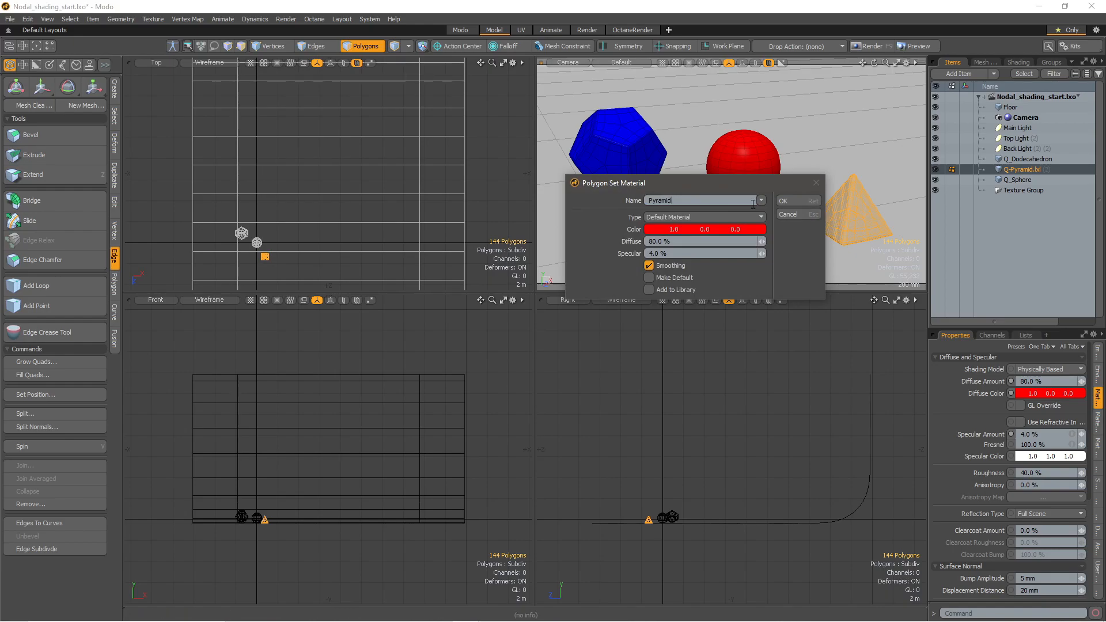
{"action": "left_click", "coordinate": [660, 230]}
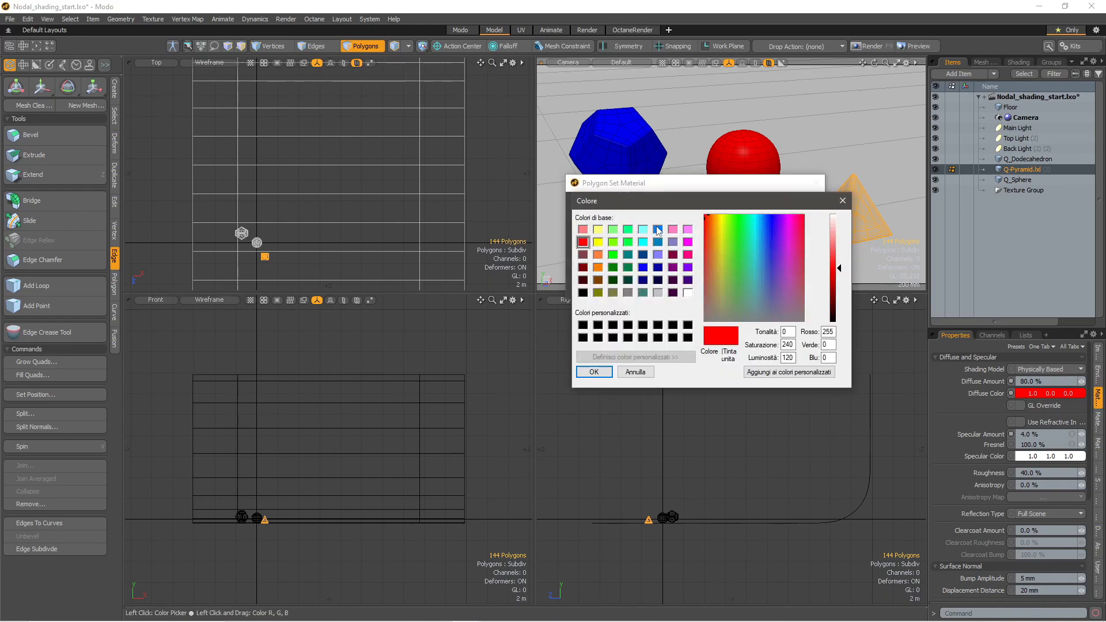
{"action": "left_click", "coordinate": [613, 255]}
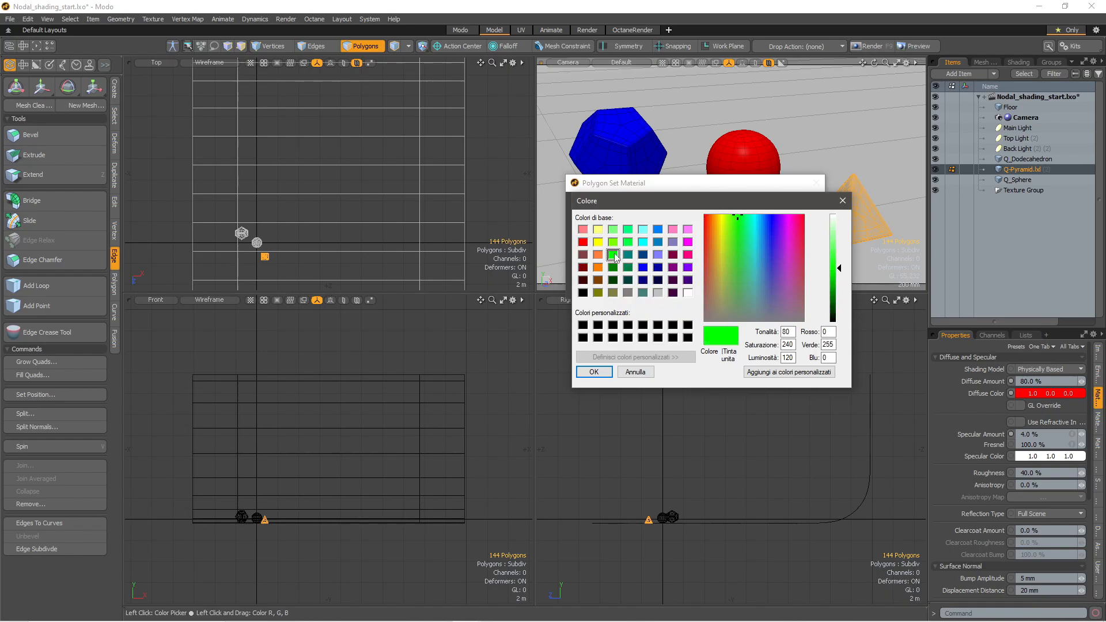
{"action": "left_click", "coordinate": [594, 373]}
{"action": "left_click", "coordinate": [796, 202]}
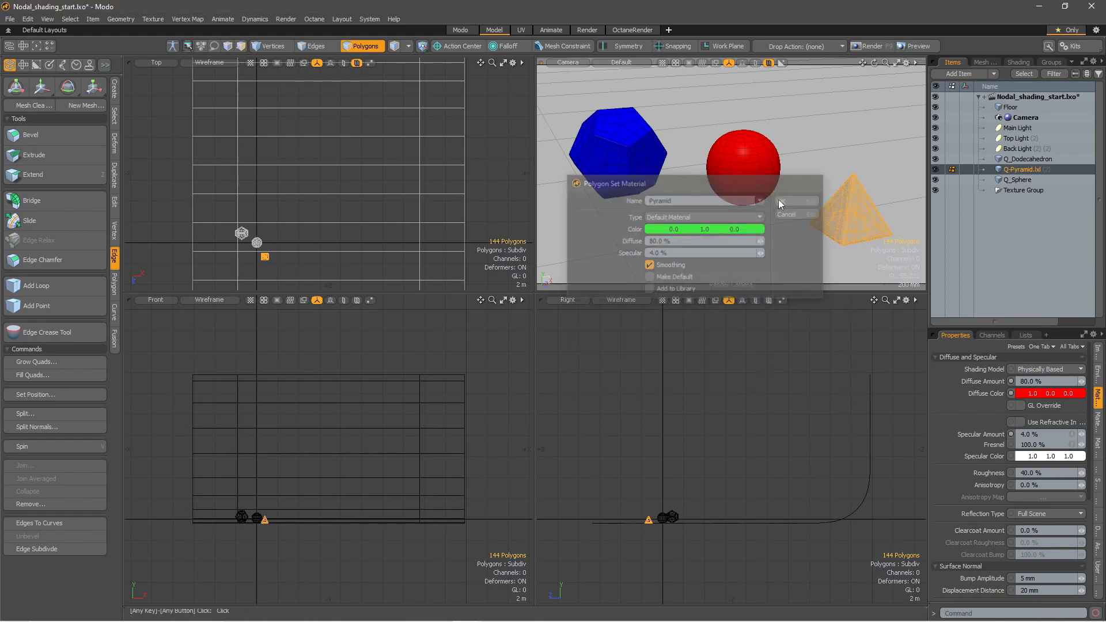
Assign a new material named Floor, coloured light blue (0.73, 0.86, 1.0), to all polygons of the Floor mesh
{"action": "left_click", "coordinate": [1008, 108]}
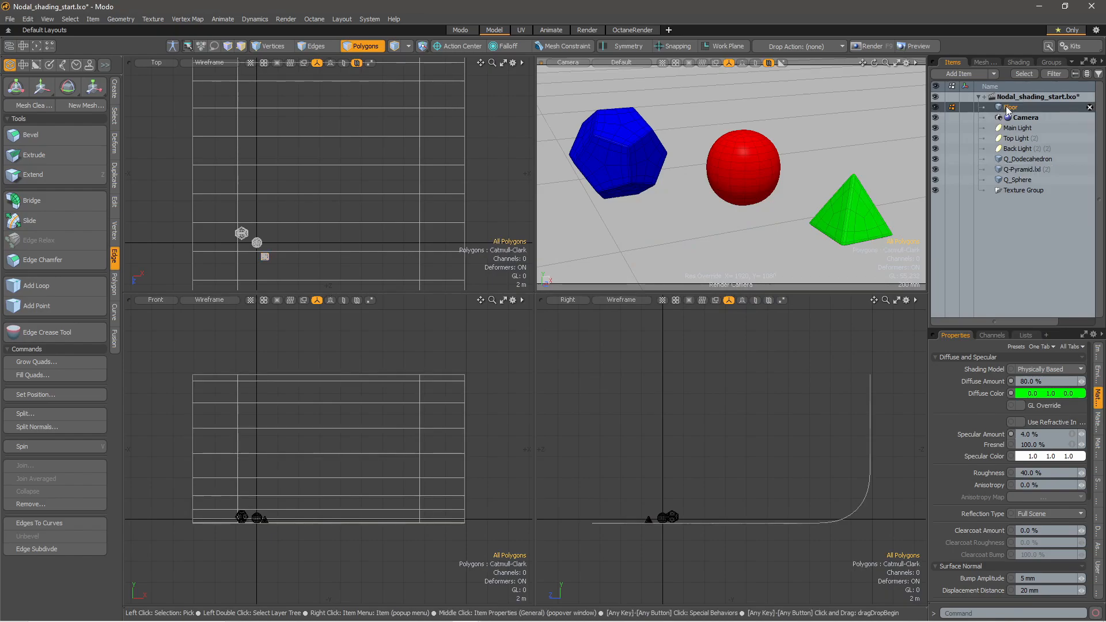
{"action": "double_click", "coordinate": [805, 148]}
{"action": "key", "text": "m"}
{"action": "type", "text": "Floor"}
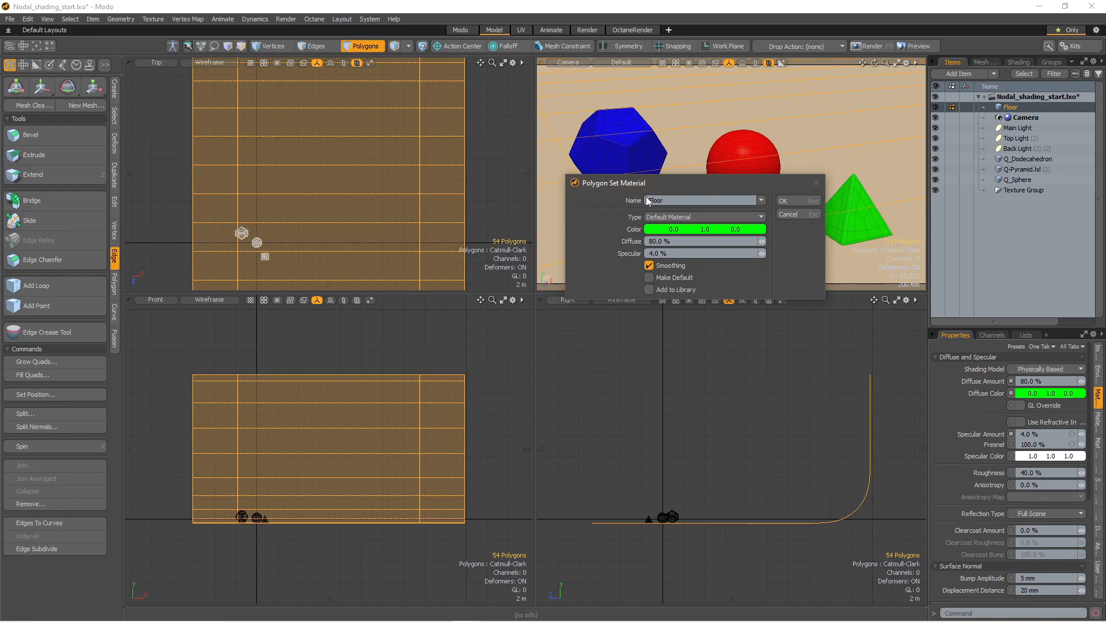
{"action": "left_click", "coordinate": [692, 229]}
{"action": "left_click", "coordinate": [658, 255]}
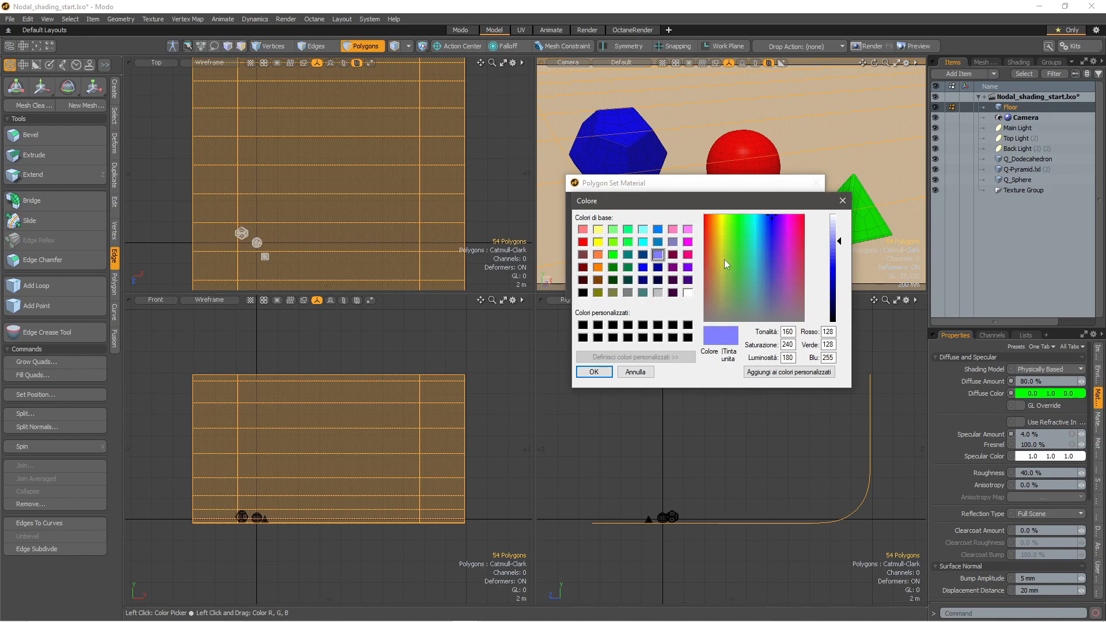
{"action": "left_click_drag", "start_coordinate": [840, 236], "coordinate": [839, 229]}
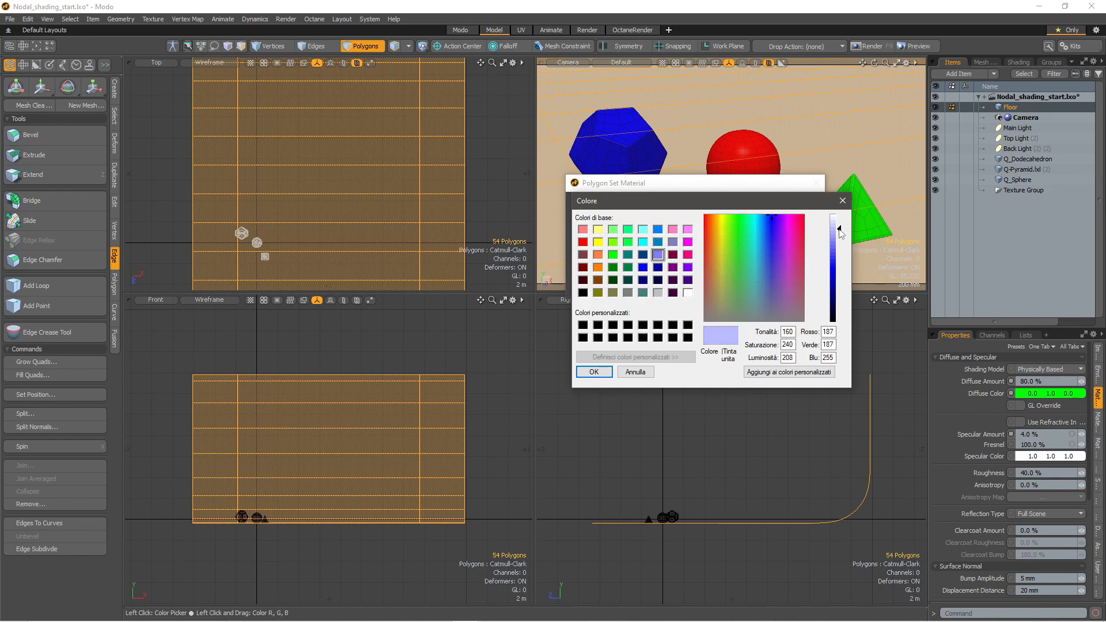
{"action": "left_click_drag", "start_coordinate": [768, 241], "coordinate": [764, 216]}
{"action": "left_click", "coordinate": [599, 372]}
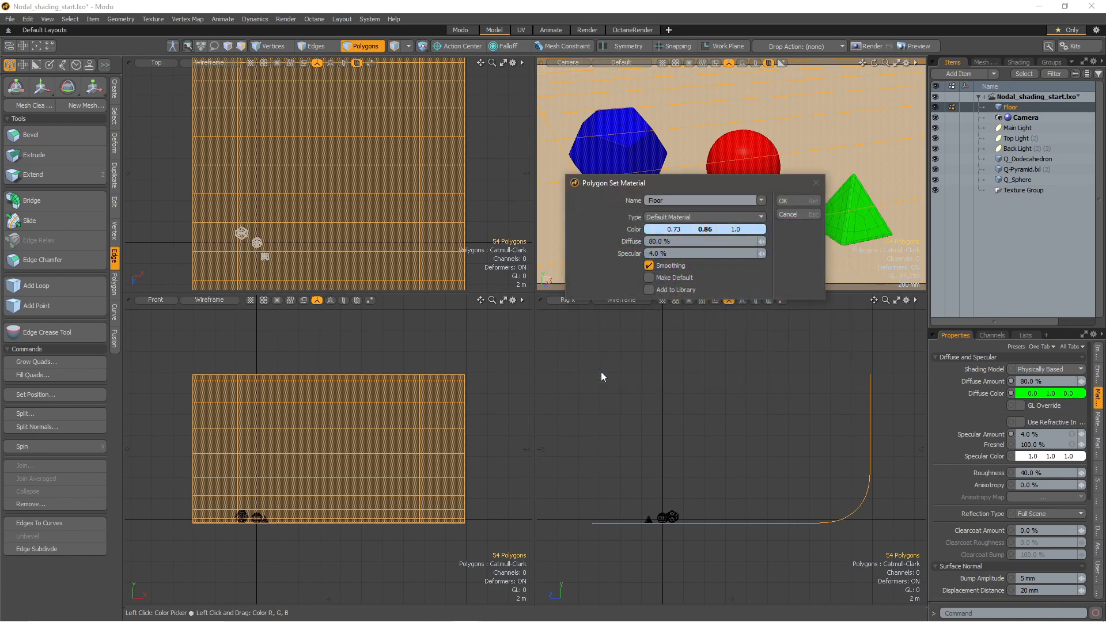
{"action": "left_click", "coordinate": [794, 204]}
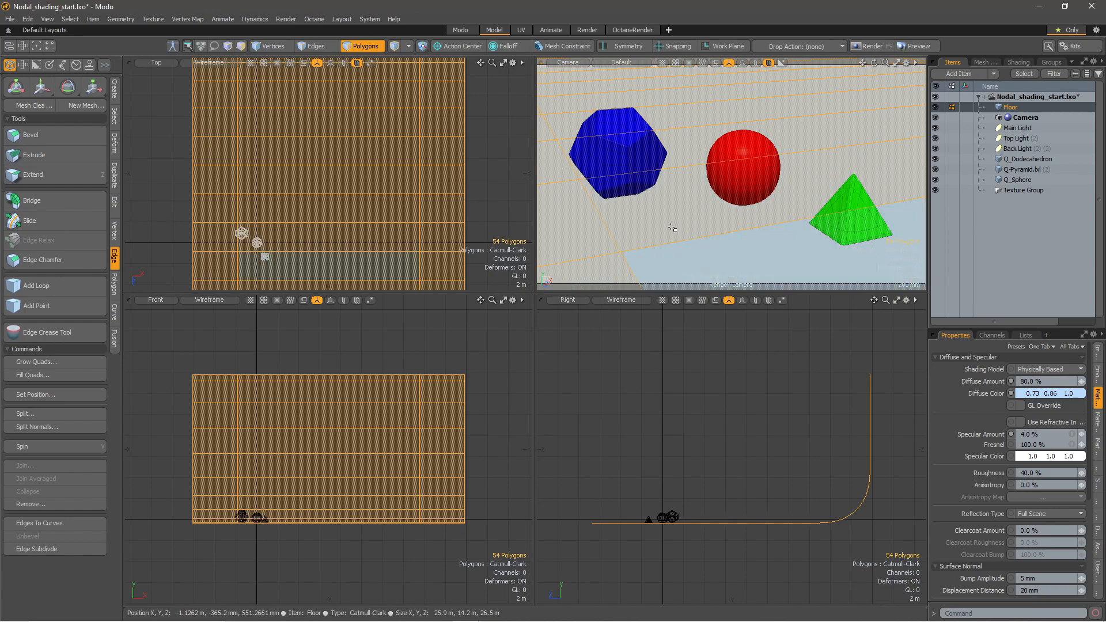
Select the Floor material group in the shader tree and start the live render in the OctaneRender layout
{"action": "left_click", "coordinate": [1018, 63]}
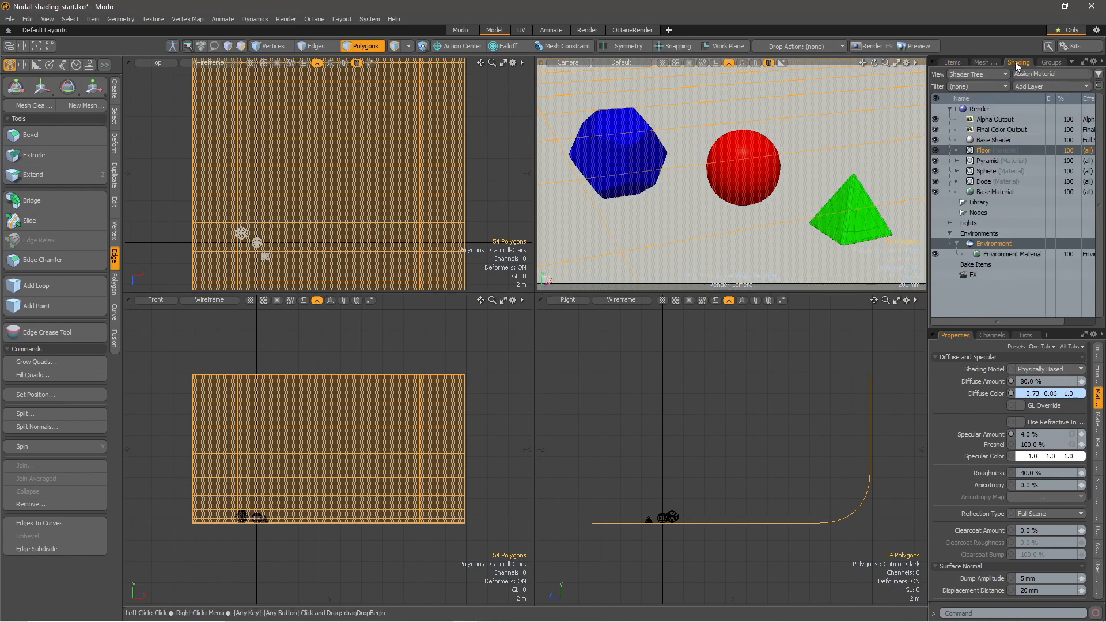
{"action": "left_click", "coordinate": [989, 149]}
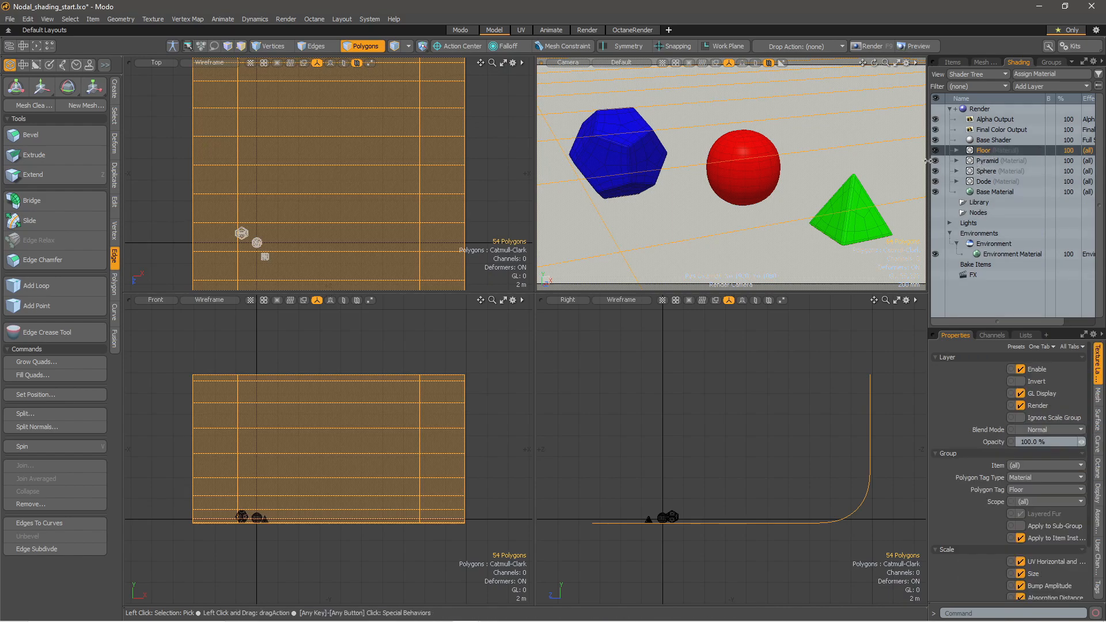
{"action": "left_click", "coordinate": [632, 30]}
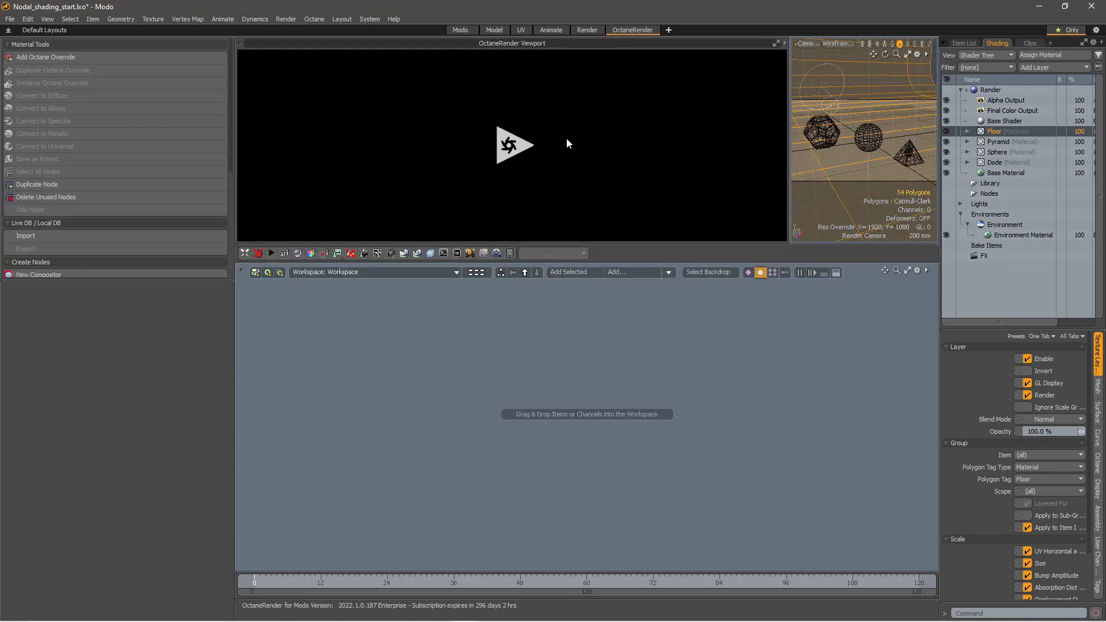
{"action": "left_click", "coordinate": [515, 149]}
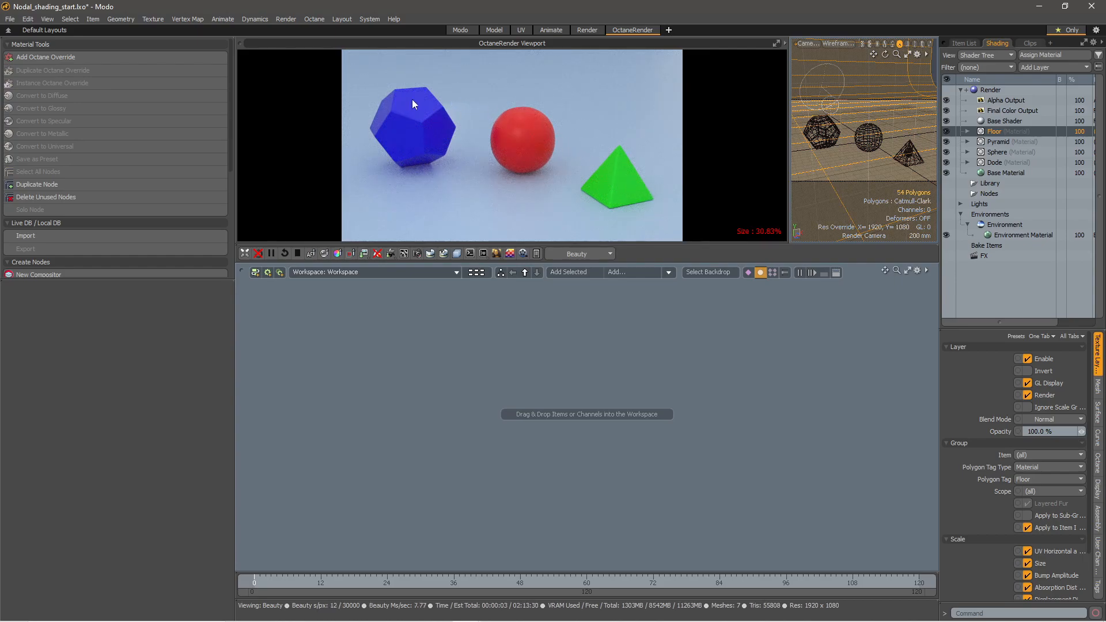
Hide the Main, Top and Back lights and show them again one by one to compare their effect on the render
{"action": "left_click", "coordinate": [966, 44]}
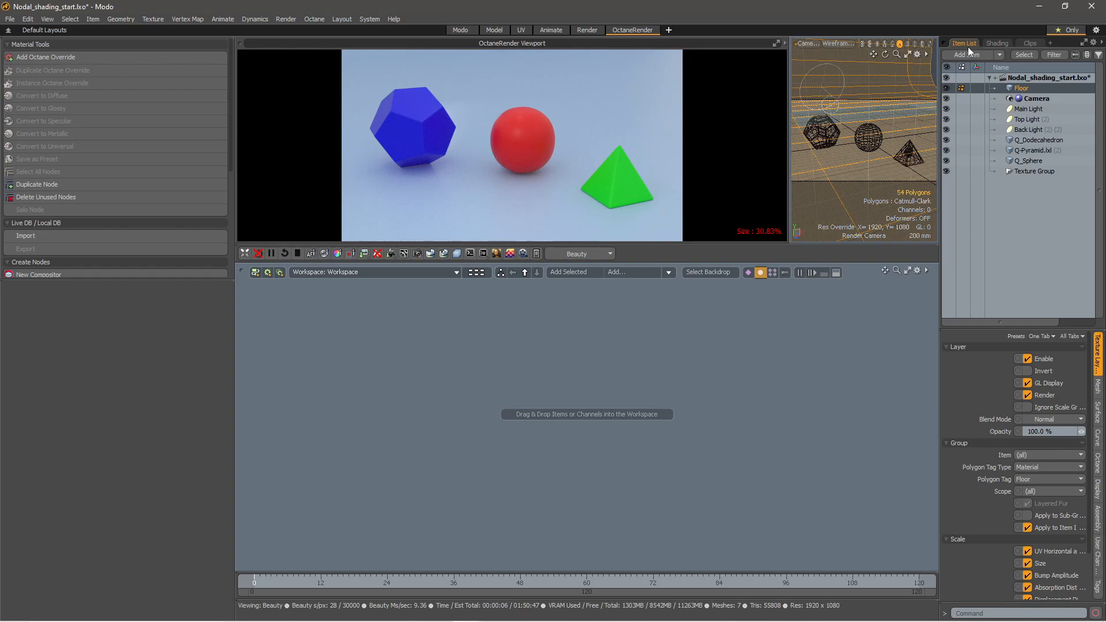
{"action": "left_click", "coordinate": [946, 119]}
{"action": "left_click", "coordinate": [946, 129]}
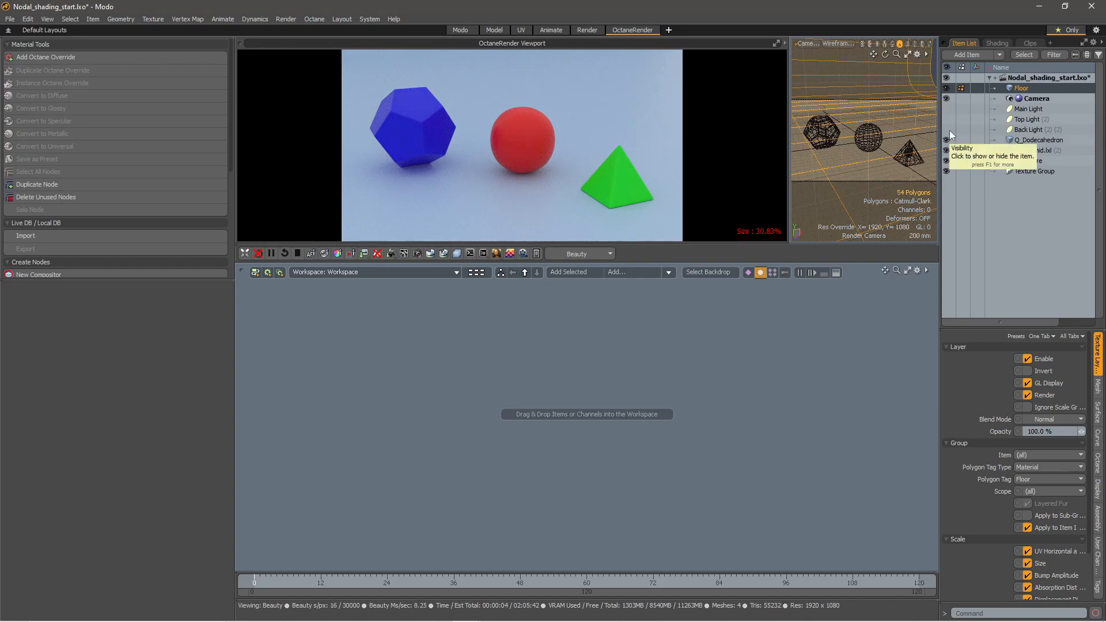
{"action": "left_click", "coordinate": [947, 107]}
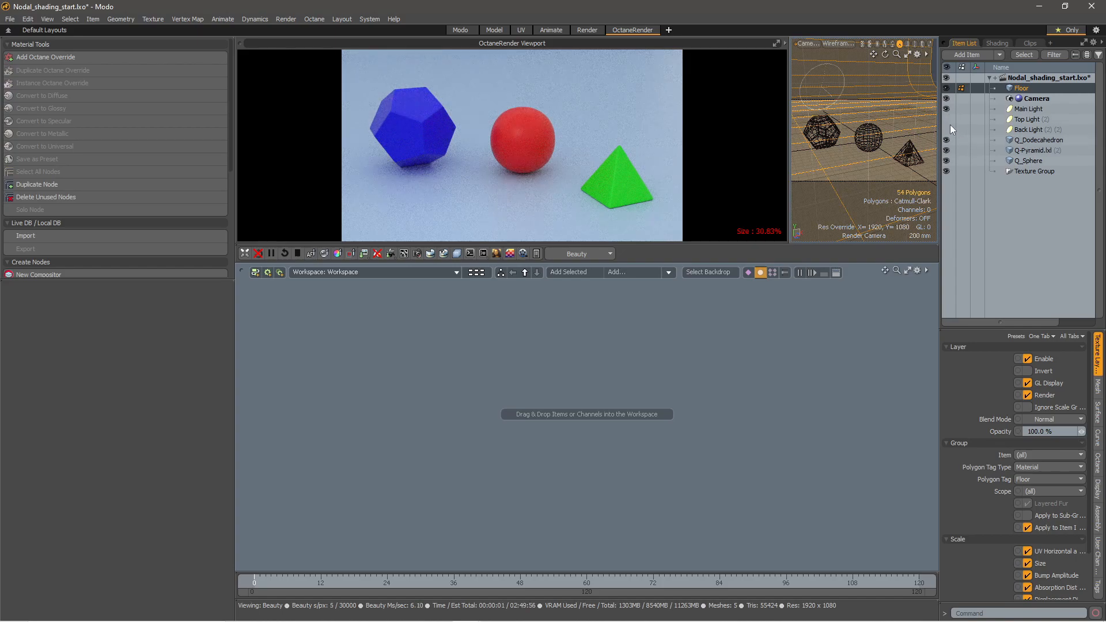
{"action": "left_click", "coordinate": [948, 118]}
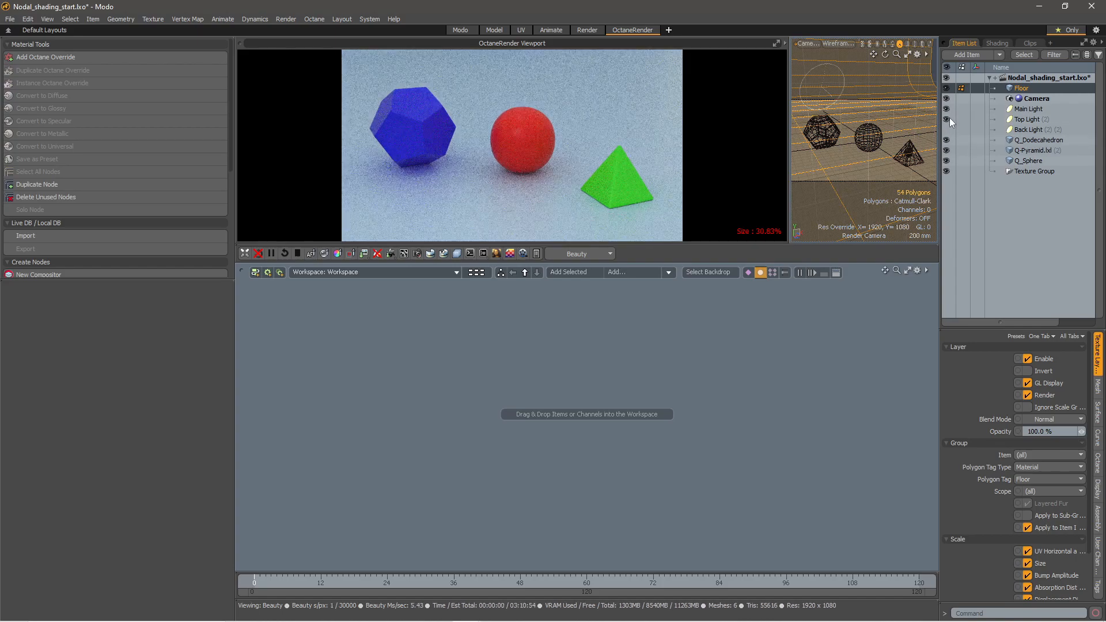
{"action": "left_click", "coordinate": [946, 131]}
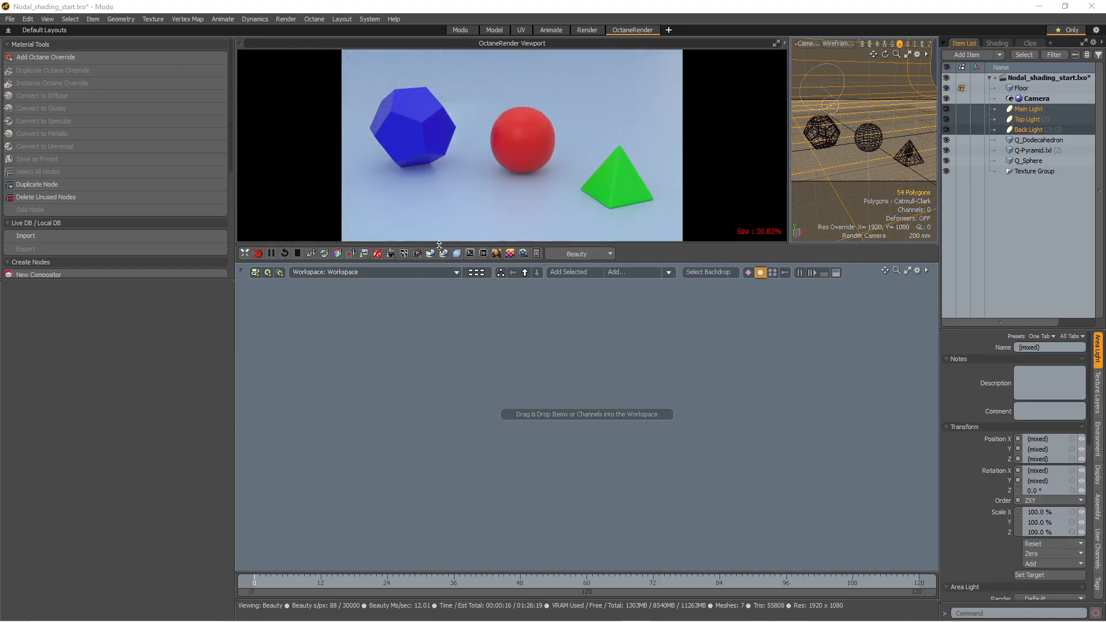
Make the Octane texture environment use a black RGB color instead of the Modo environment
{"action": "left_click", "coordinate": [430, 253]}
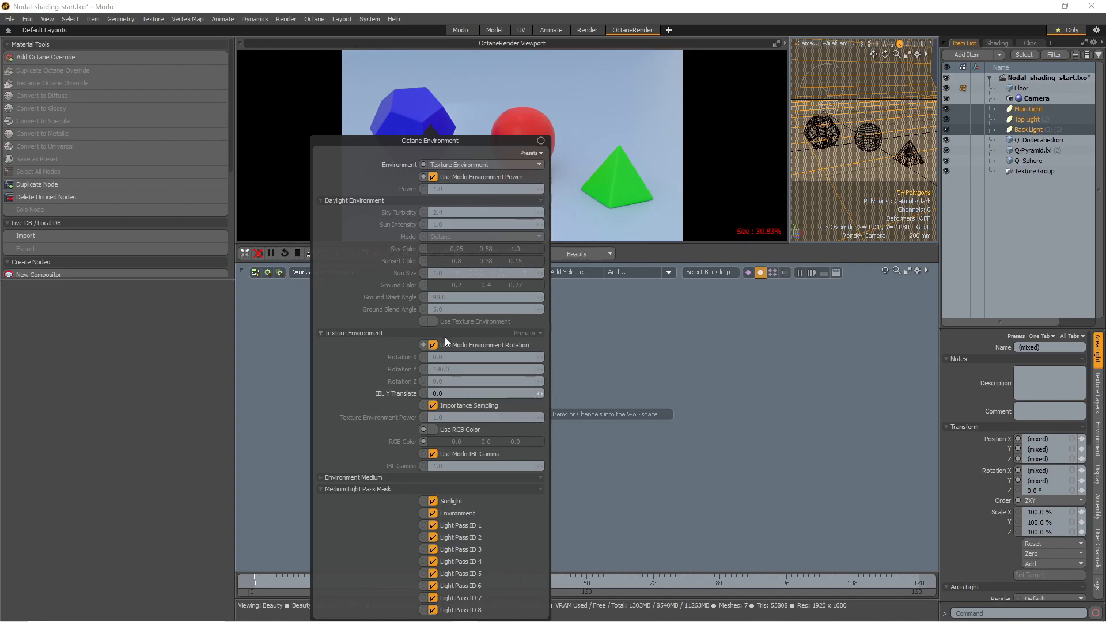
{"action": "left_click", "coordinate": [432, 430]}
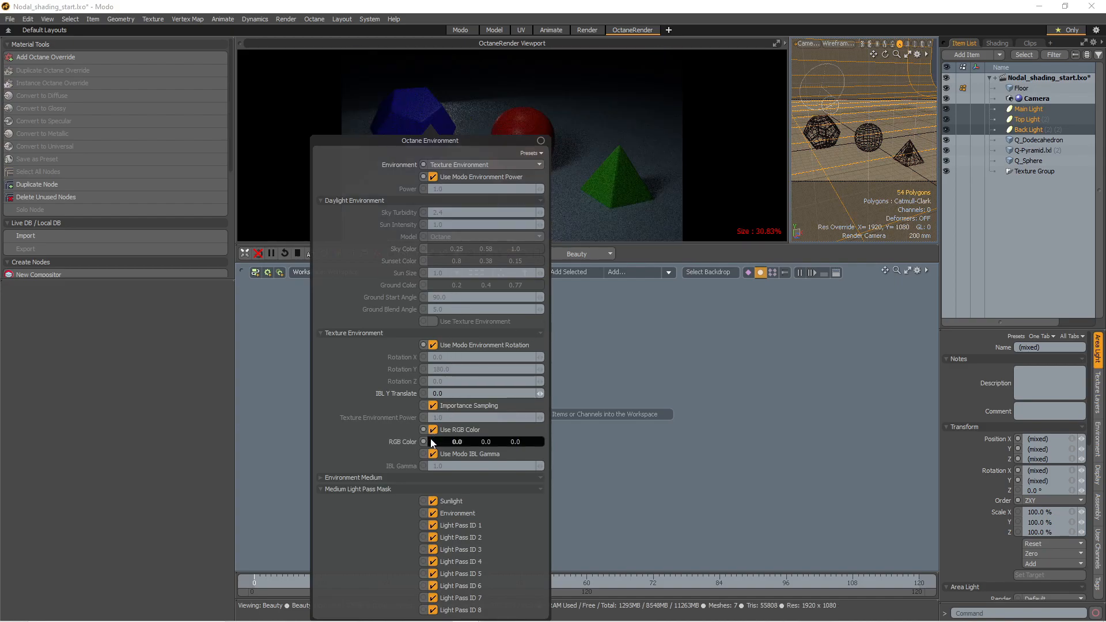
{"action": "left_click", "coordinate": [541, 141]}
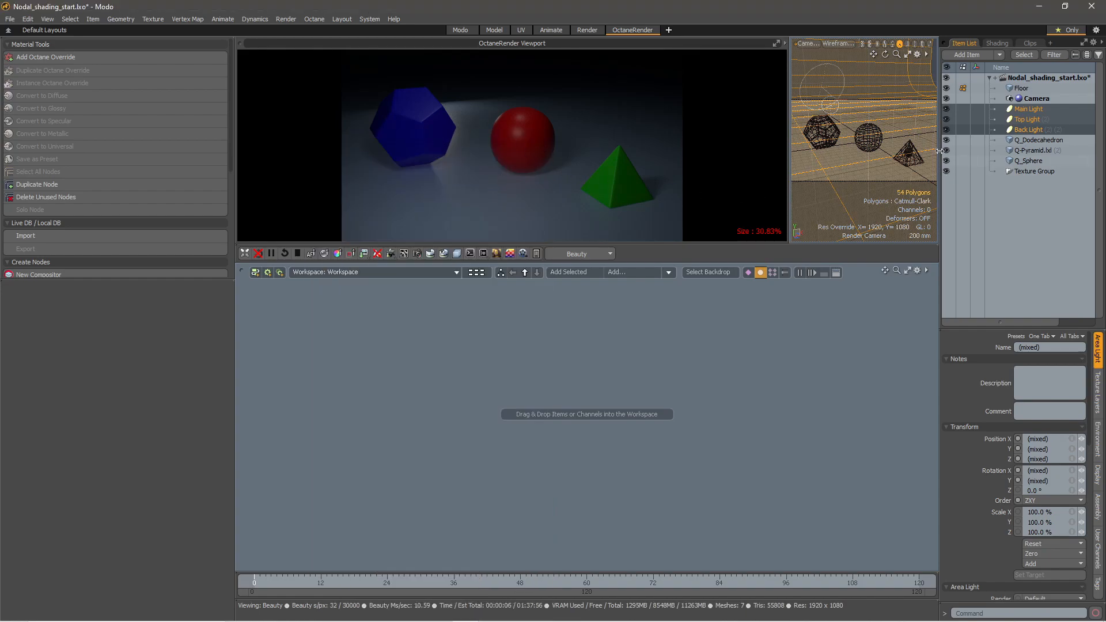
Hide all three lights and show the Main, Top and Back Light again individually to examine each one's contribution to the render
{"action": "left_click", "coordinate": [947, 109]}
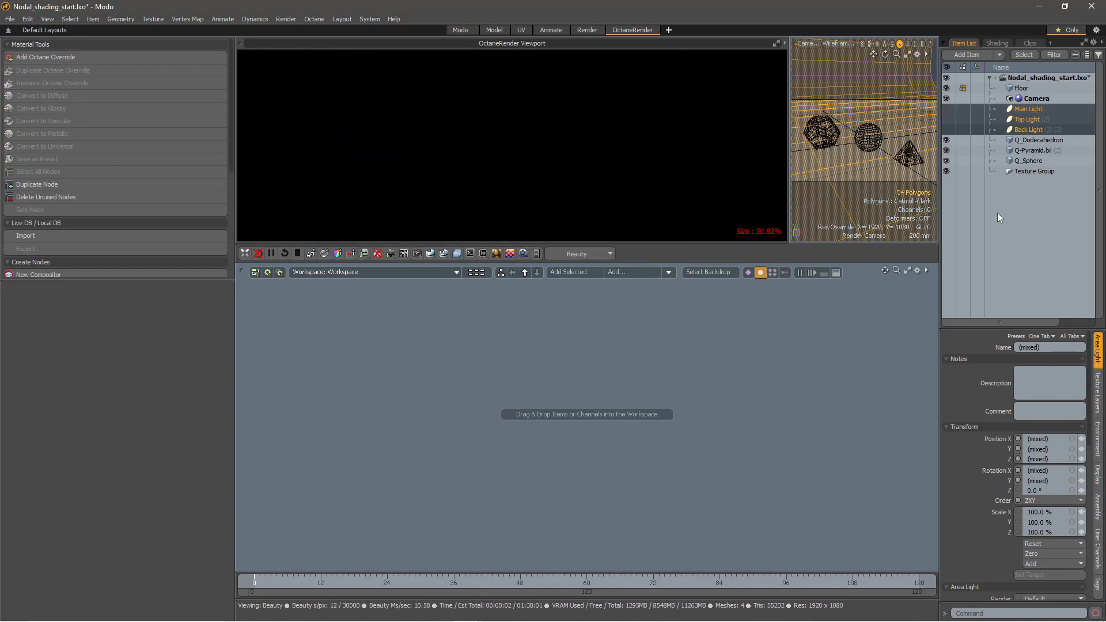
{"action": "left_click", "coordinate": [1032, 109]}
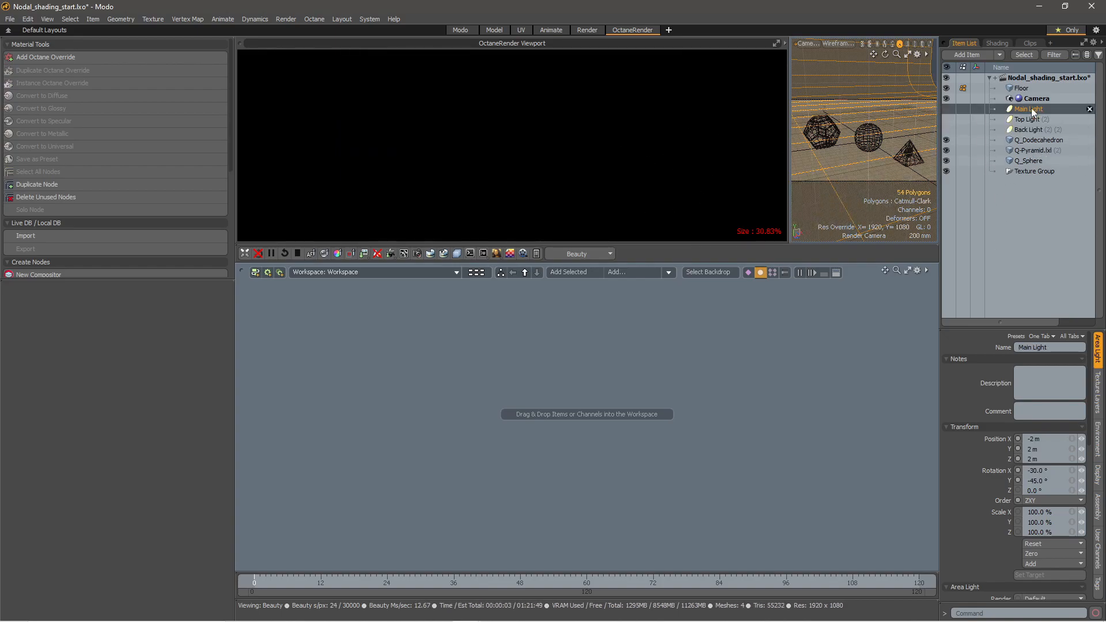
{"action": "left_click", "coordinate": [947, 108]}
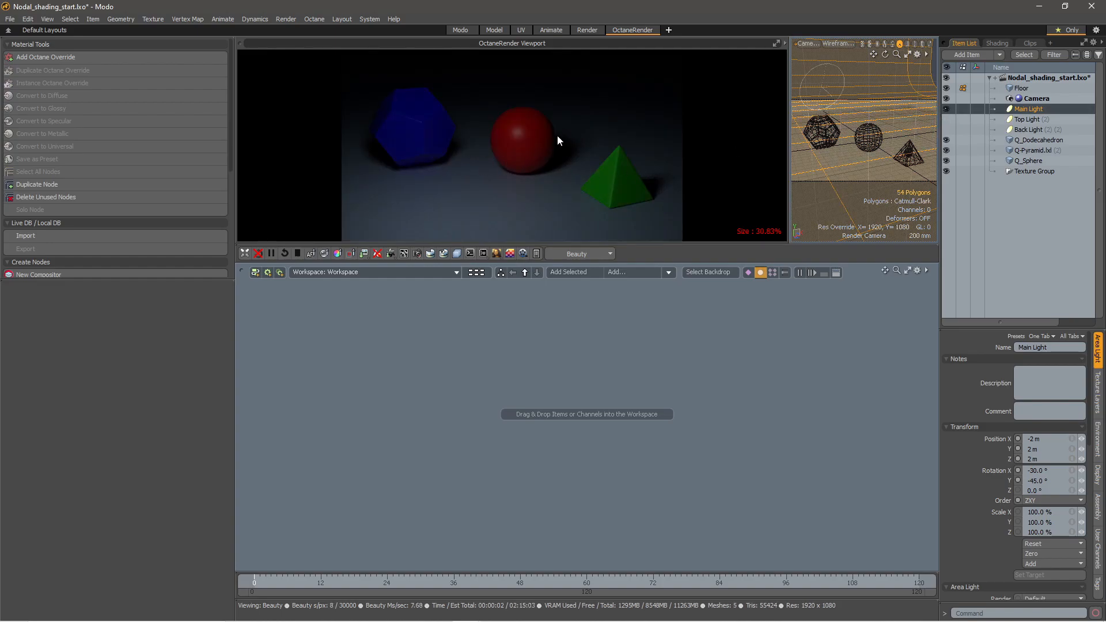
{"action": "left_click", "coordinate": [947, 119]}
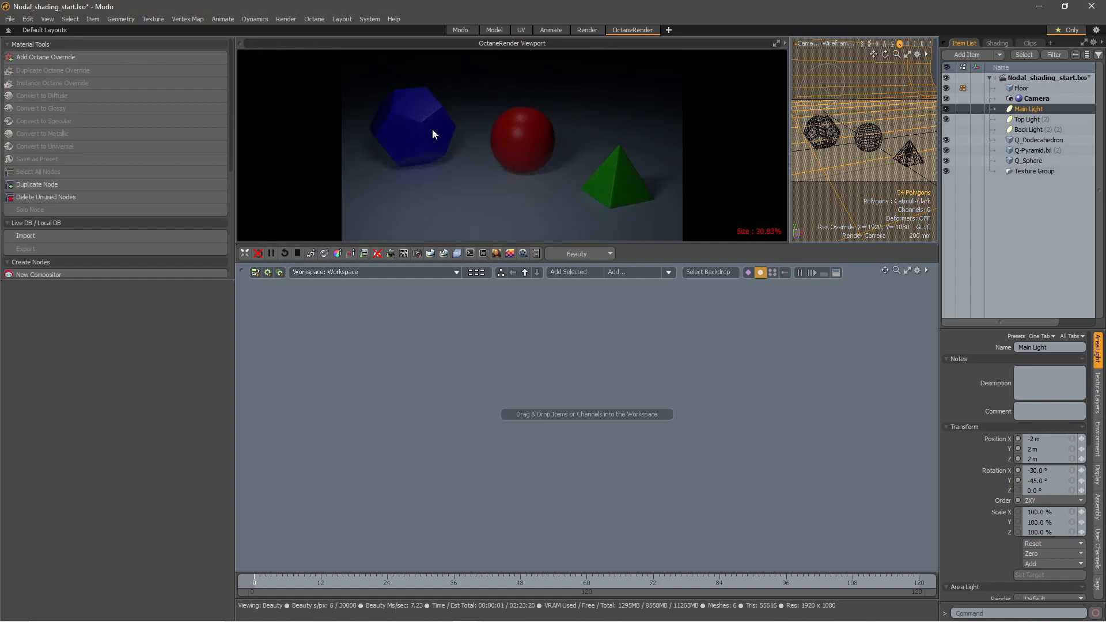
{"action": "left_click", "coordinate": [947, 129]}
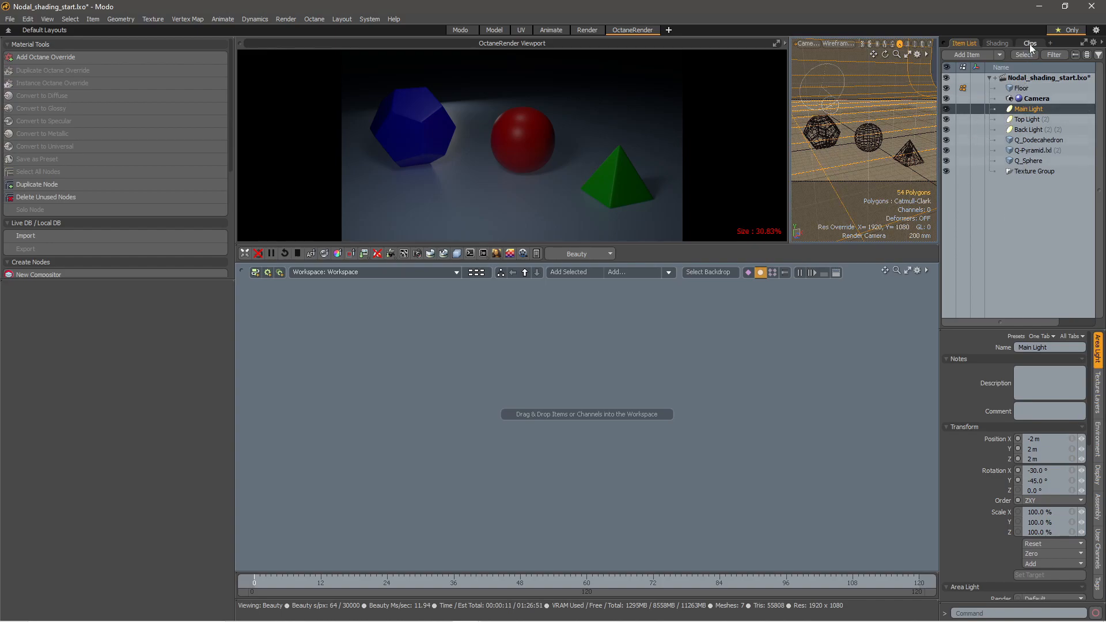
Add the Arches_E_PineTree image as a texture layer of the Environment in the shader tree
{"action": "left_click", "coordinate": [998, 43]}
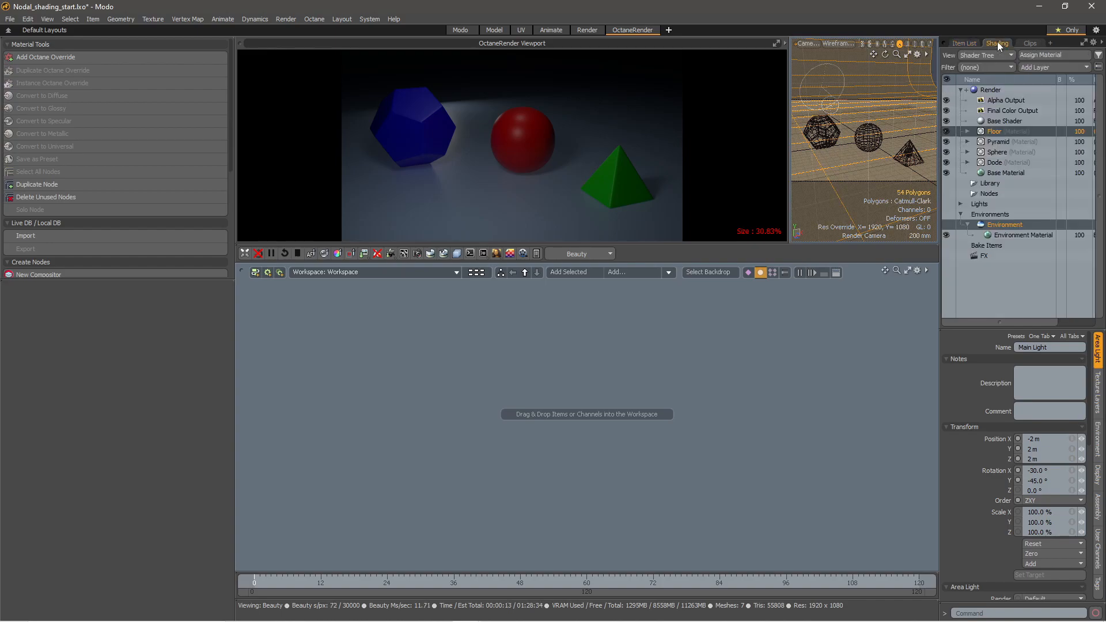
{"action": "left_click", "coordinate": [1006, 234]}
{"action": "left_click", "coordinate": [1002, 225]}
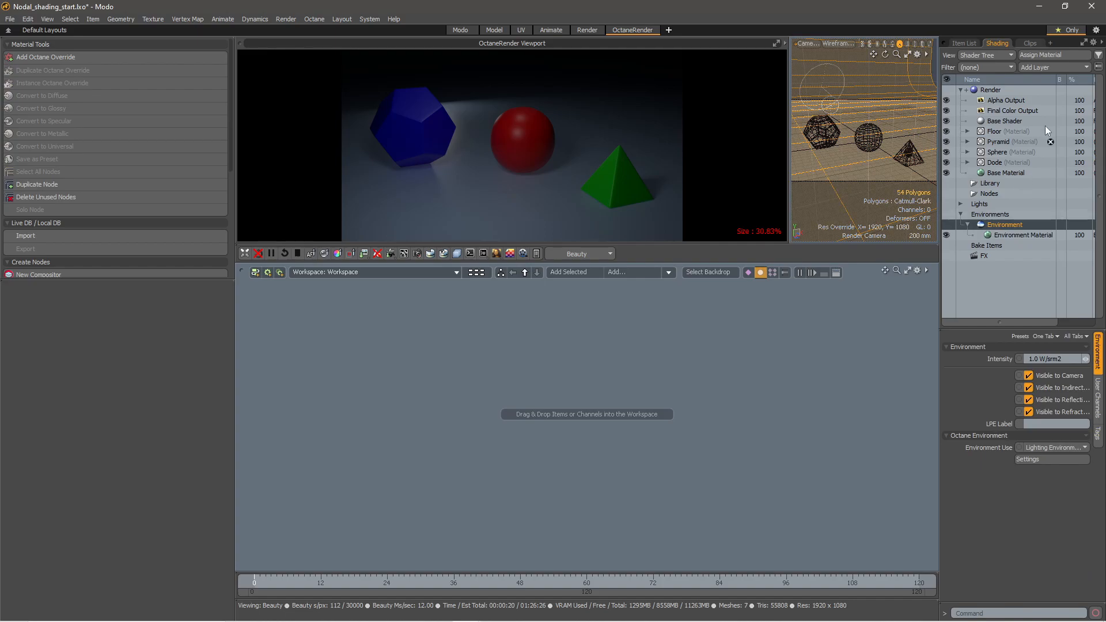
{"action": "left_click", "coordinate": [1059, 68]}
{"action": "mouse_move", "coordinate": [1039, 122]}
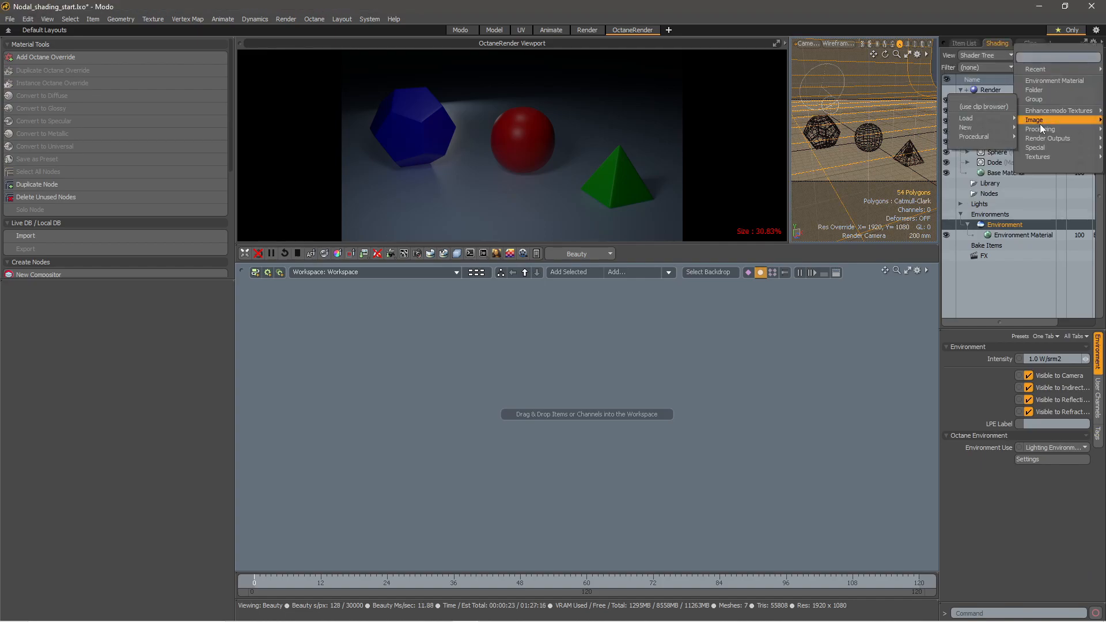
{"action": "mouse_move", "coordinate": [991, 116]}
{"action": "left_click", "coordinate": [1038, 122]}
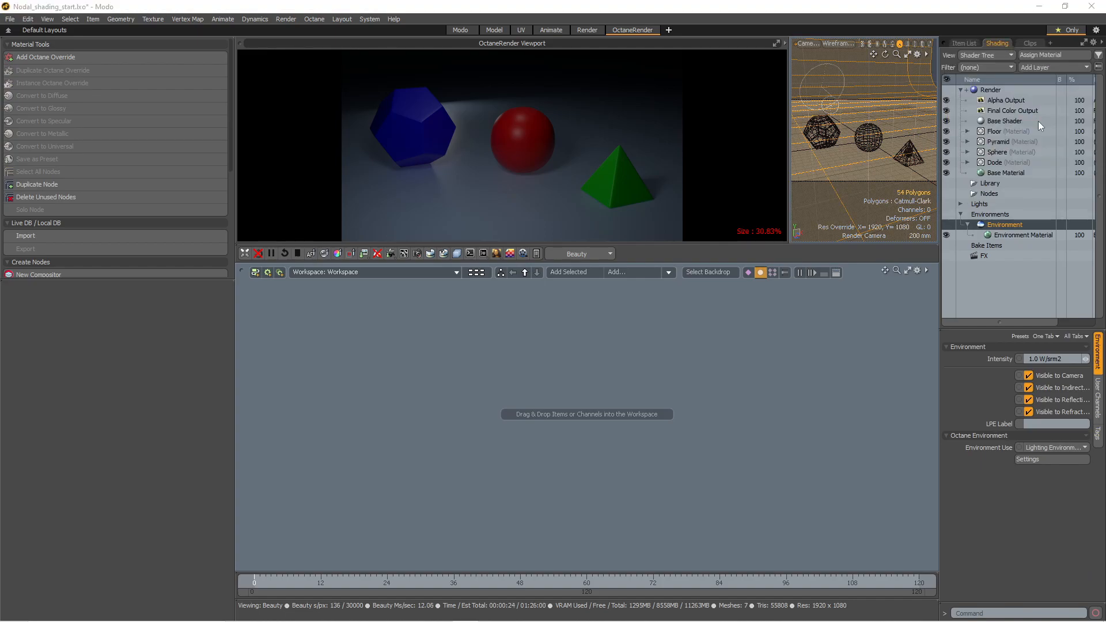
{"action": "double_click", "coordinate": [465, 109]}
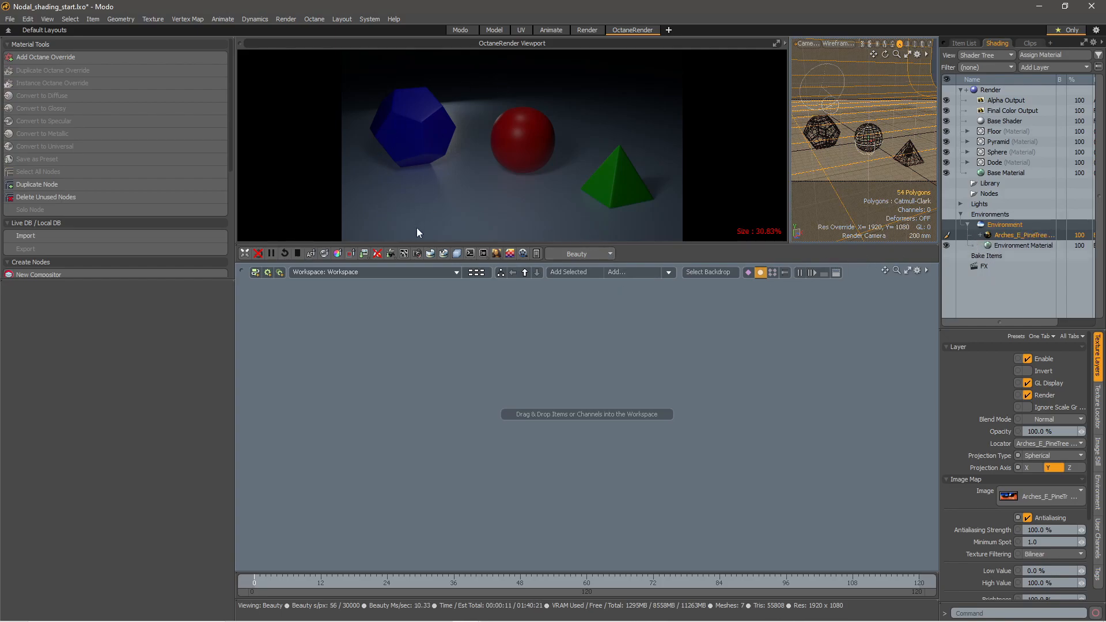
Turn off Use RGB Color in the Octane texture environment, and disable and re-enable the Arches_E_PineTree layer to compare the lighting
{"action": "left_click", "coordinate": [431, 257]}
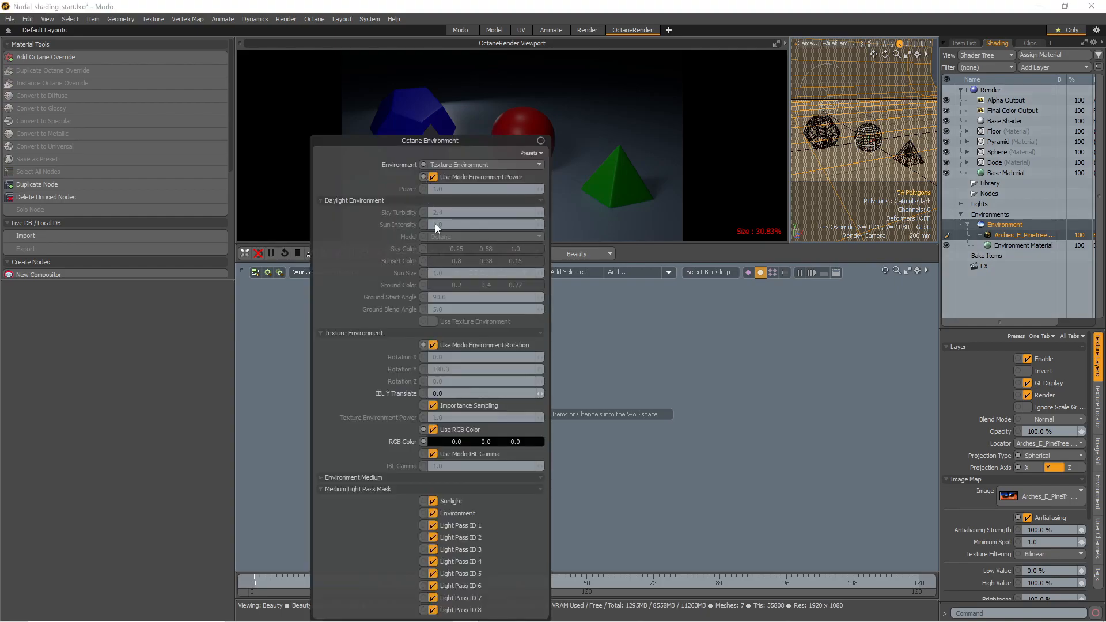
{"action": "left_click", "coordinate": [434, 430]}
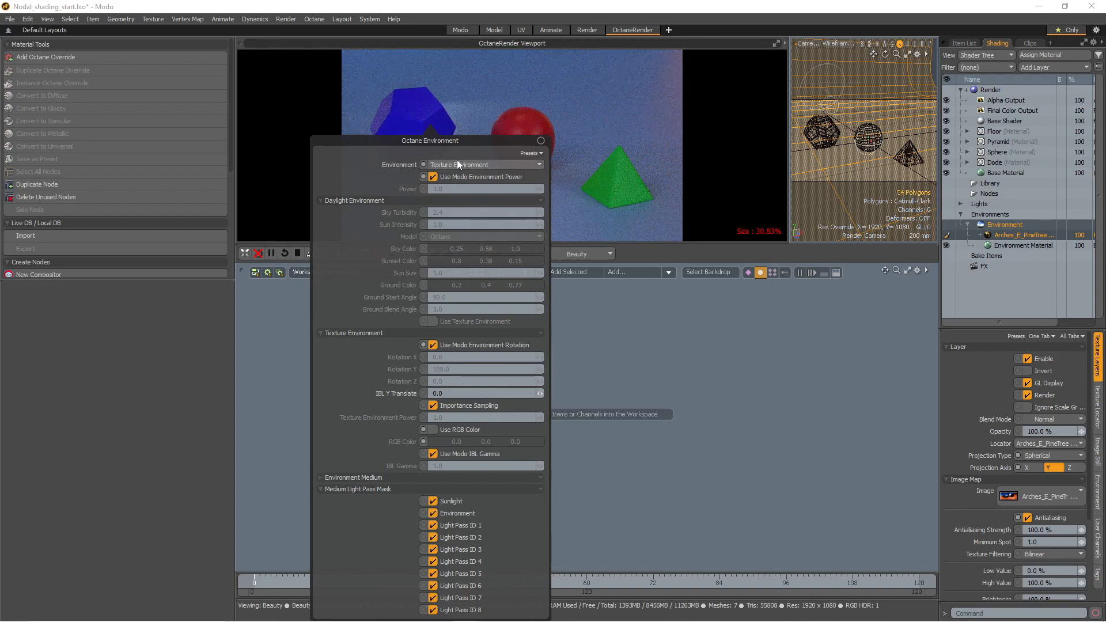
{"action": "left_click_drag", "start_coordinate": [662, 128], "coordinate": [795, 189]}
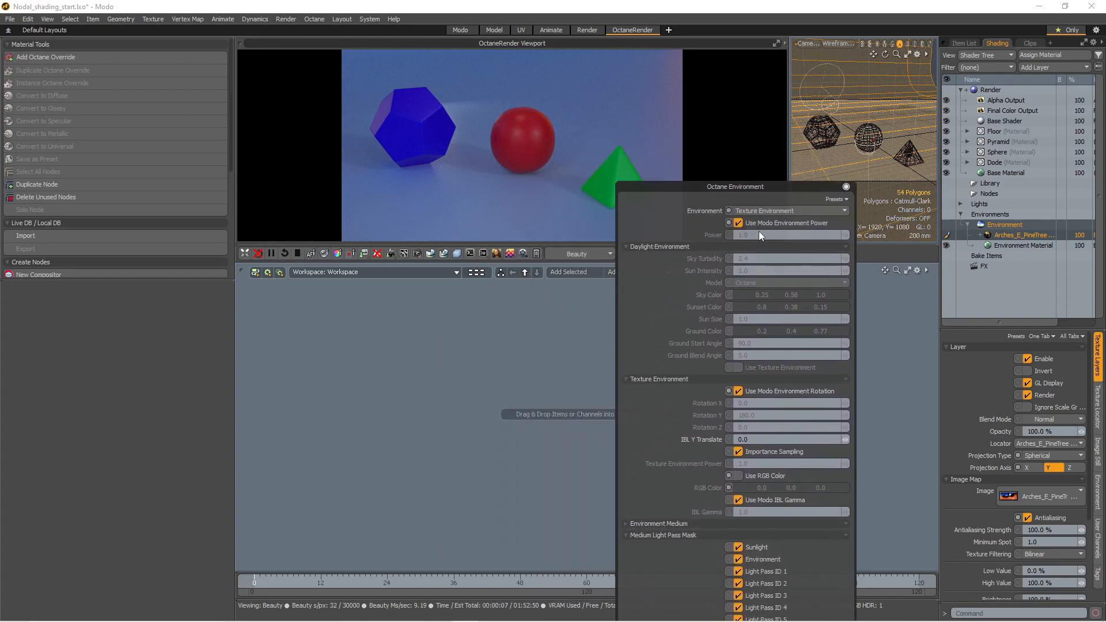
{"action": "left_click", "coordinate": [739, 223]}
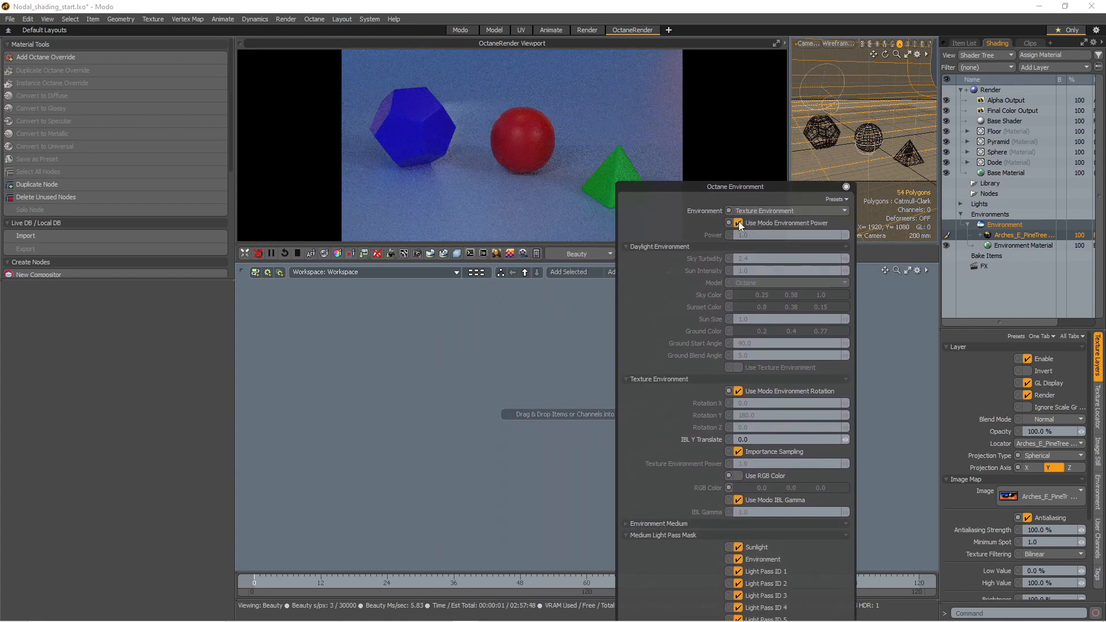
{"action": "left_click", "coordinate": [846, 187]}
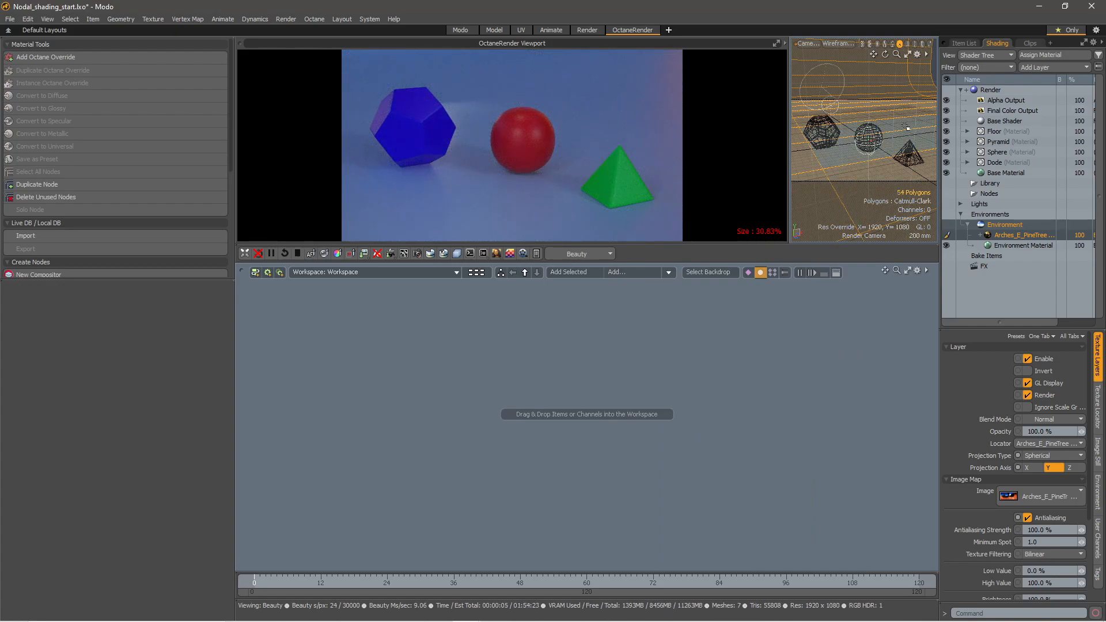
{"action": "left_click", "coordinate": [948, 237]}
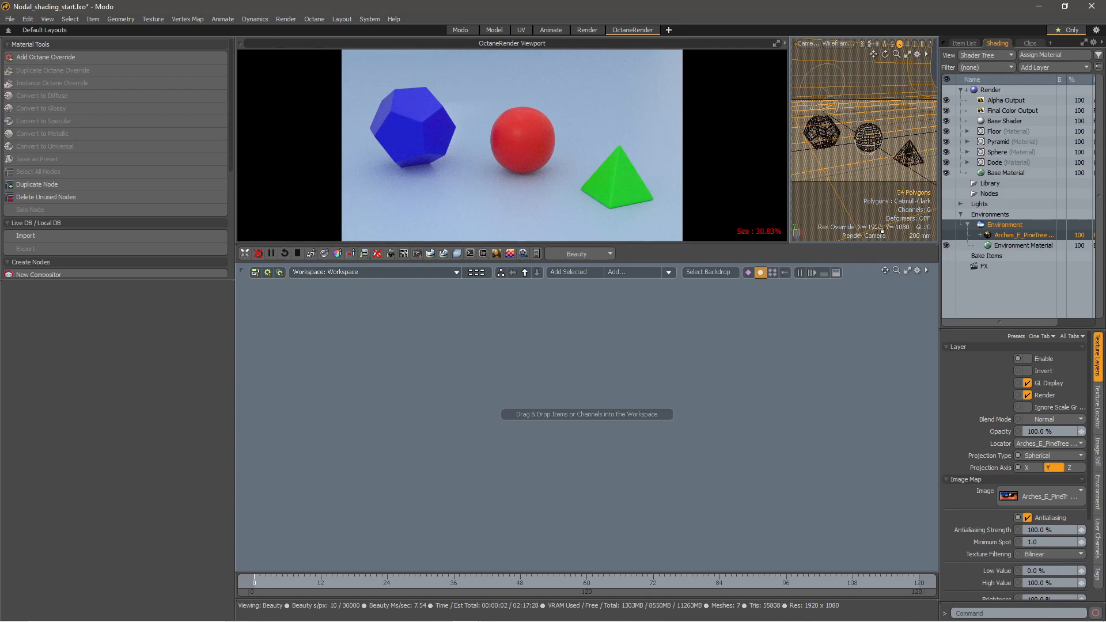
{"action": "left_click", "coordinate": [948, 235]}
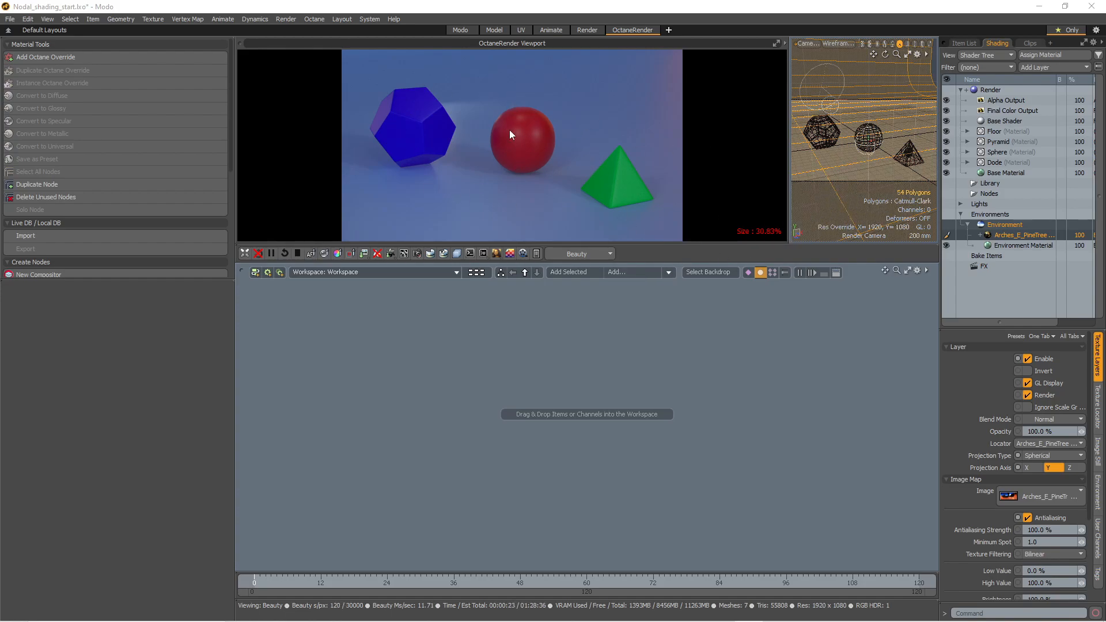
Hide the Q_Dodecahedron and Q-Pyramid.lxl meshes
{"action": "left_click", "coordinate": [963, 43]}
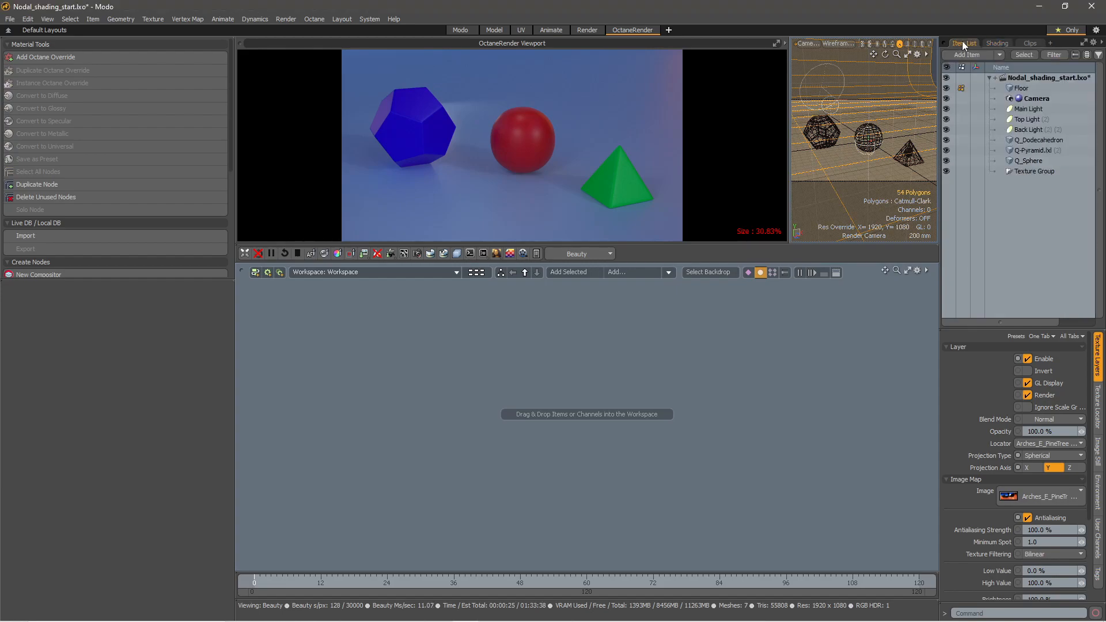
{"action": "left_click", "coordinate": [947, 140]}
{"action": "left_click", "coordinate": [952, 150]}
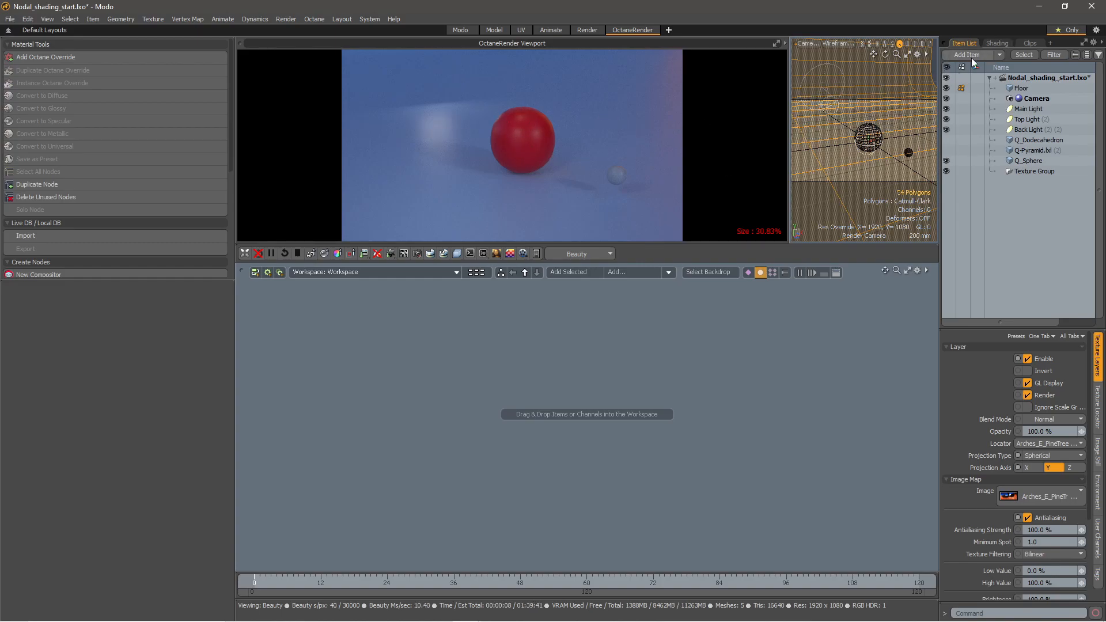
Add an Octane override to the M_Sphere material inside the Sphere group of the shader tree
{"action": "left_click", "coordinate": [997, 43]}
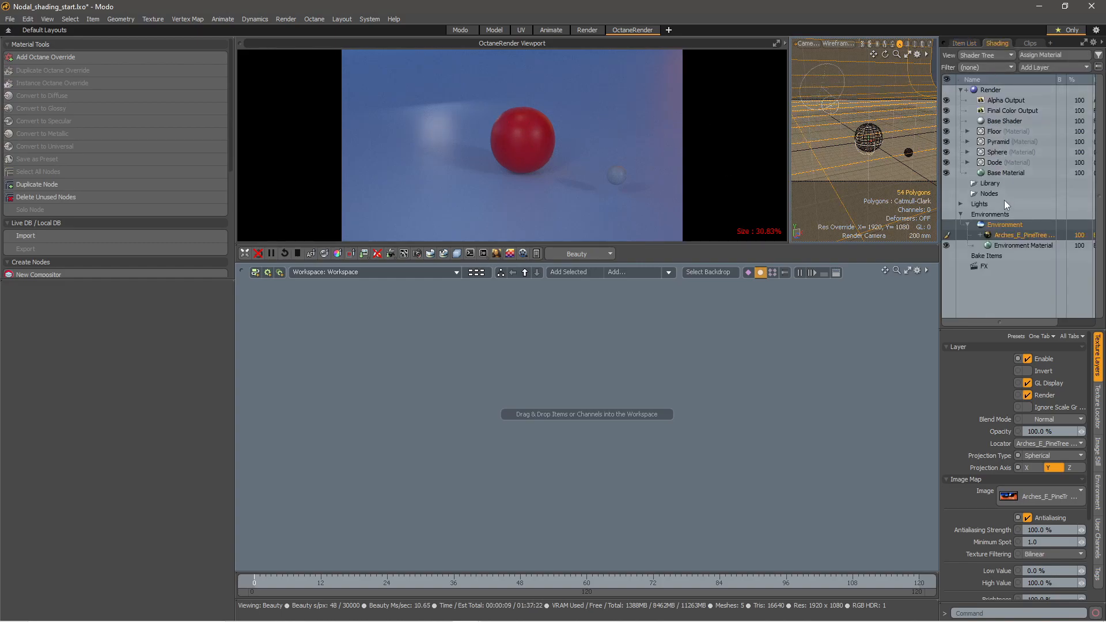
{"action": "left_click", "coordinate": [967, 153]}
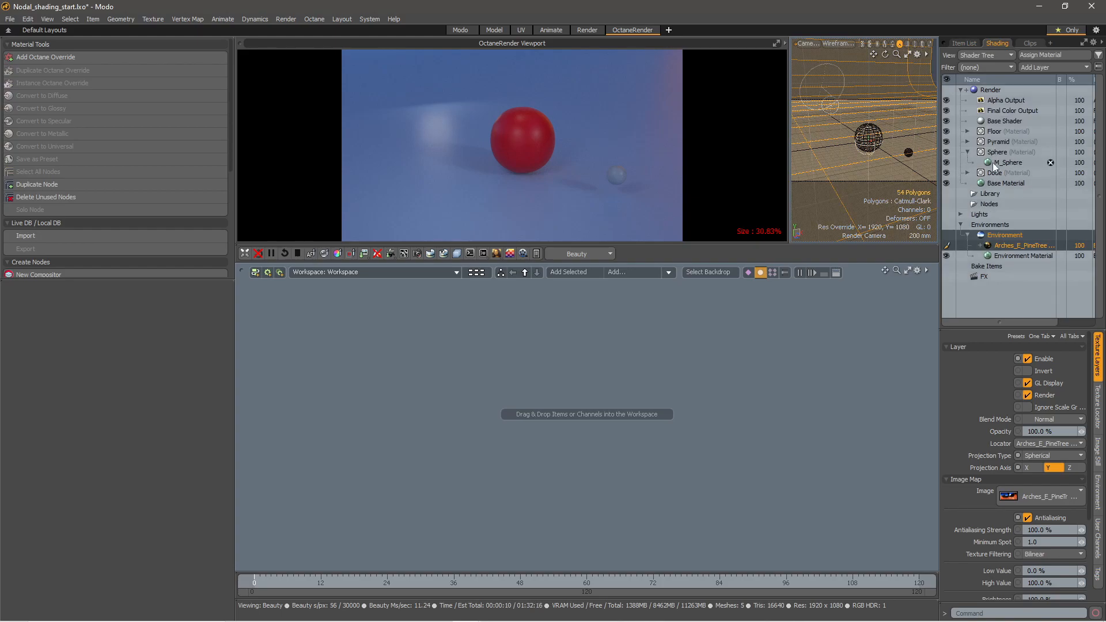
{"action": "left_click", "coordinate": [1006, 161]}
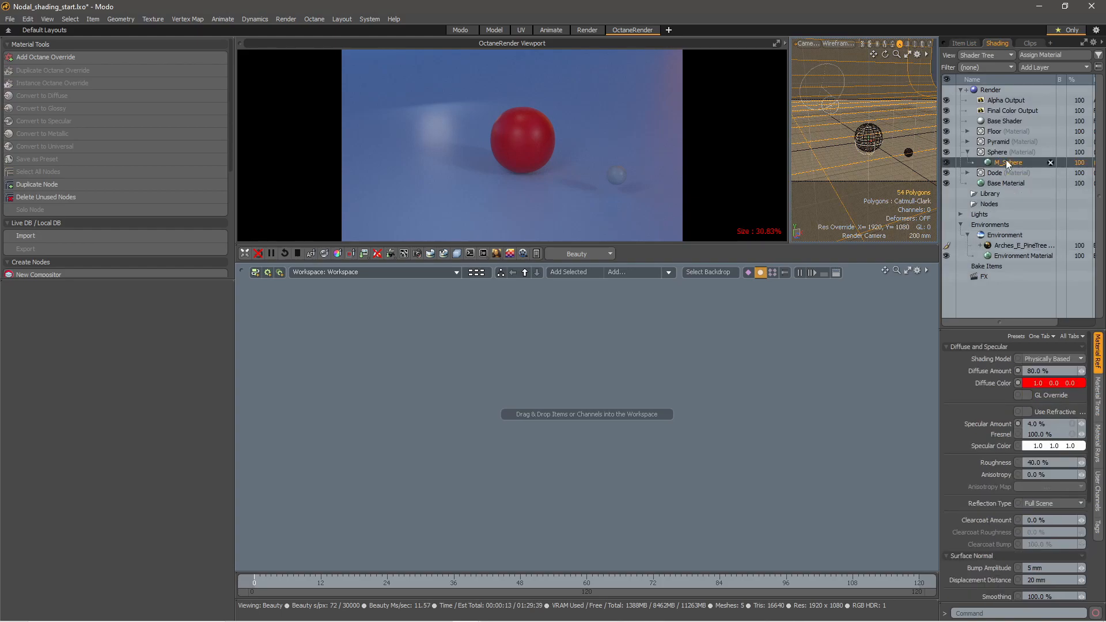
{"action": "left_click", "coordinate": [64, 57]}
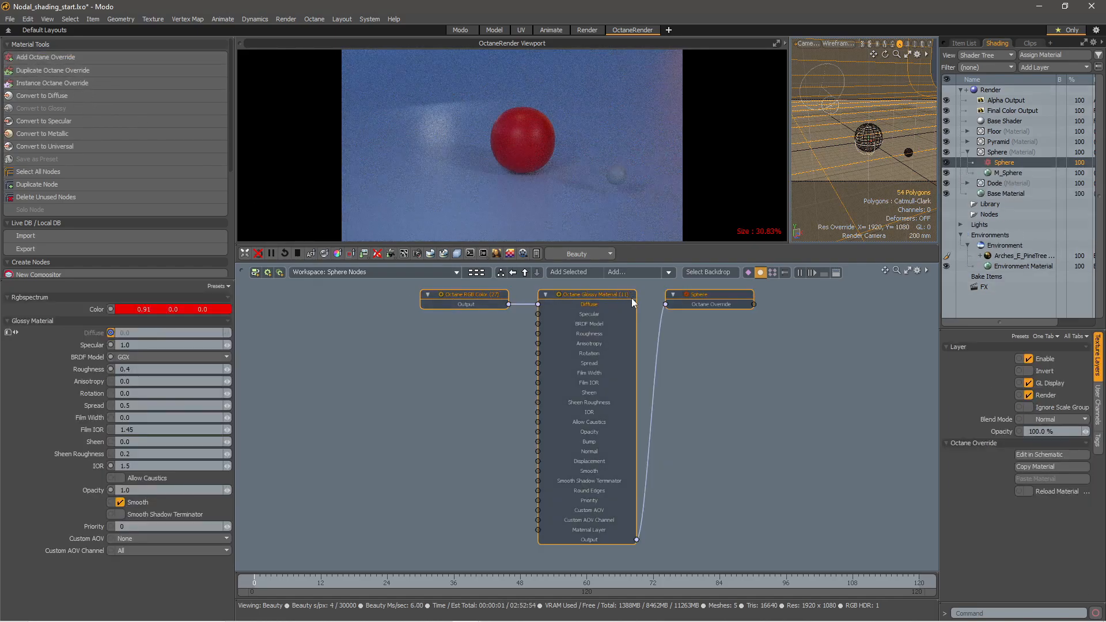
Set the sphere's Octane glossy material to Specular 0 and Roughness 1
{"action": "scroll", "coordinate": [515, 334], "scroll_direction": "down", "scroll_amount": 1}
{"action": "scroll", "coordinate": [527, 342], "scroll_direction": "up", "scroll_amount": 1}
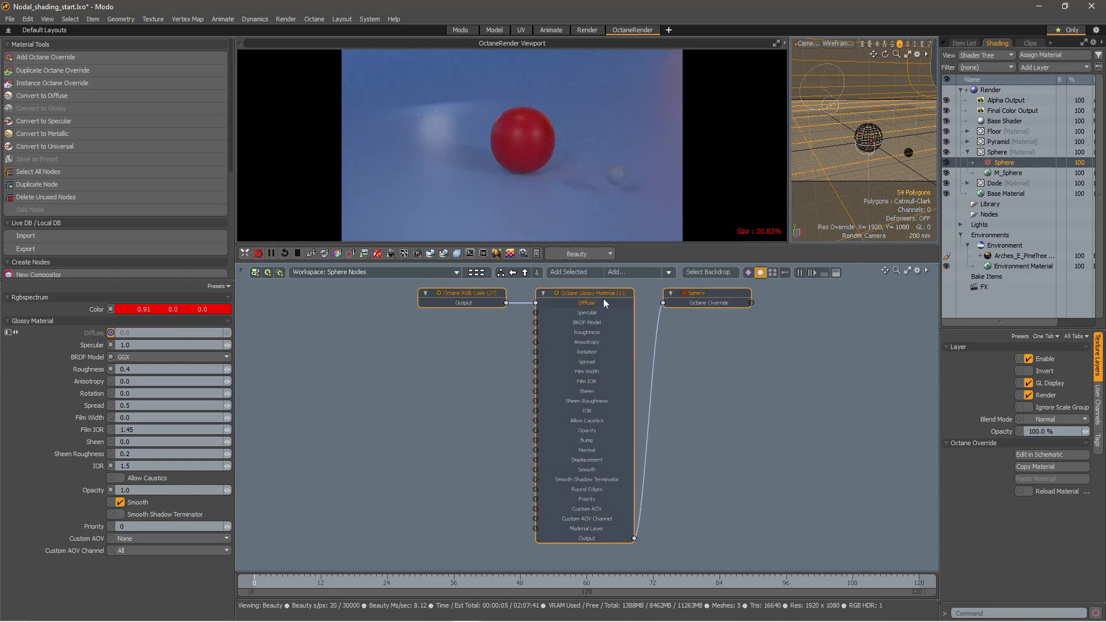
{"action": "scroll", "coordinate": [591, 294], "scroll_direction": "down", "scroll_amount": 1}
{"action": "scroll", "coordinate": [590, 293], "scroll_direction": "up", "scroll_amount": 1}
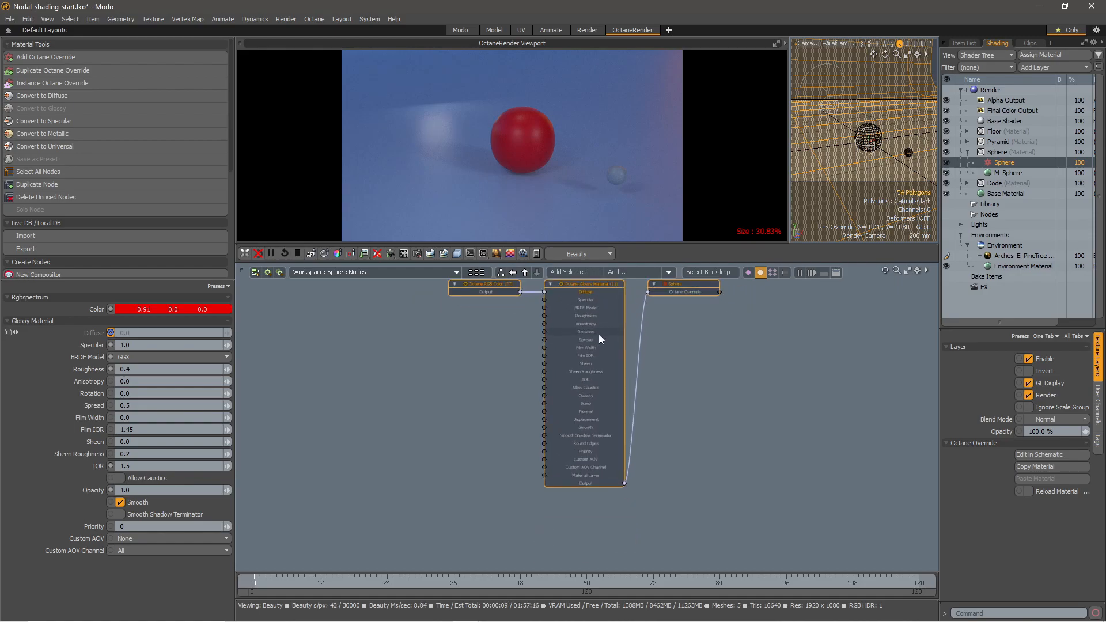
{"action": "scroll", "coordinate": [544, 350], "scroll_direction": "down", "scroll_amount": 1}
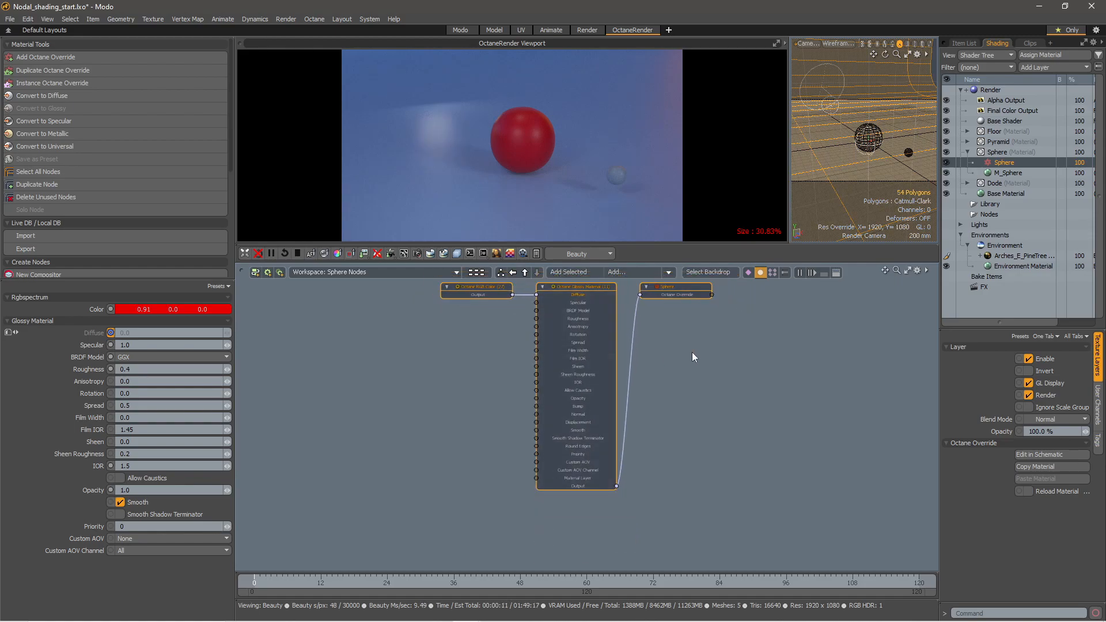
{"action": "middle_click_drag", "start_coordinate": [721, 379], "coordinate": [693, 380]}
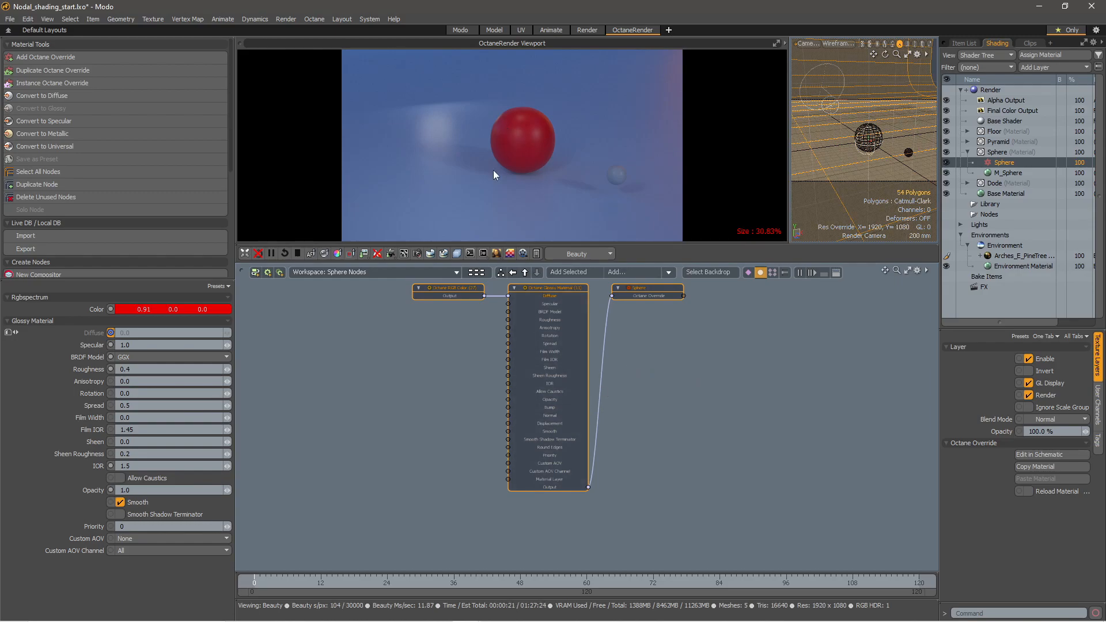
{"action": "left_click_drag", "start_coordinate": [138, 345], "coordinate": [70, 345]}
{"action": "type", "text": "0"}
{"action": "key", "text": "Return"}
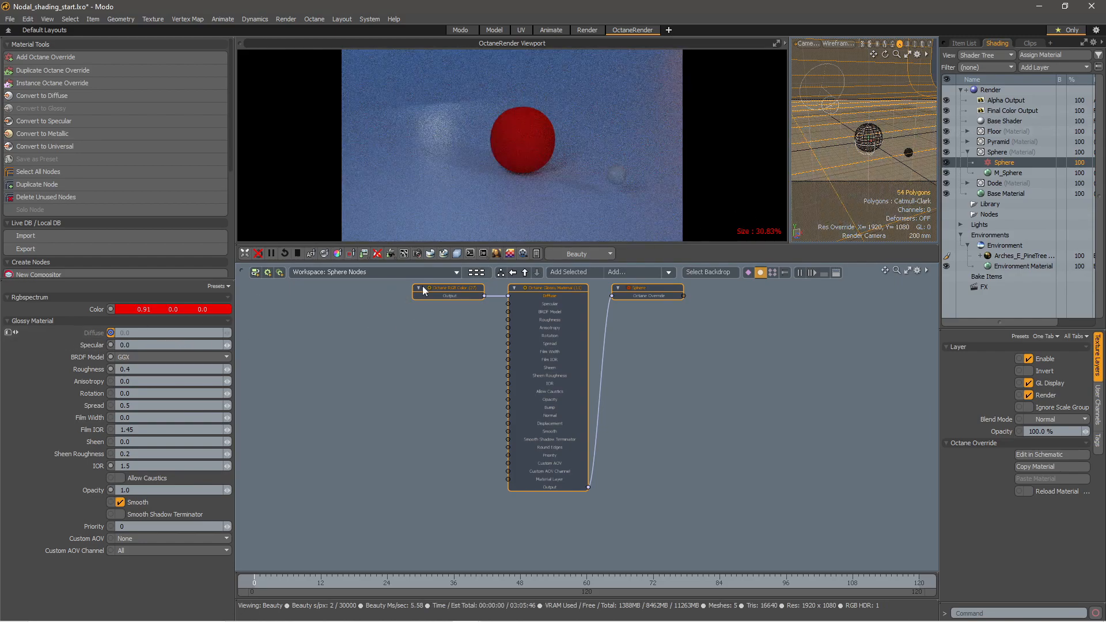
{"action": "left_click_drag", "start_coordinate": [157, 370], "coordinate": [109, 369]}
{"action": "type", "text": "1"}
{"action": "key", "text": "Return"}
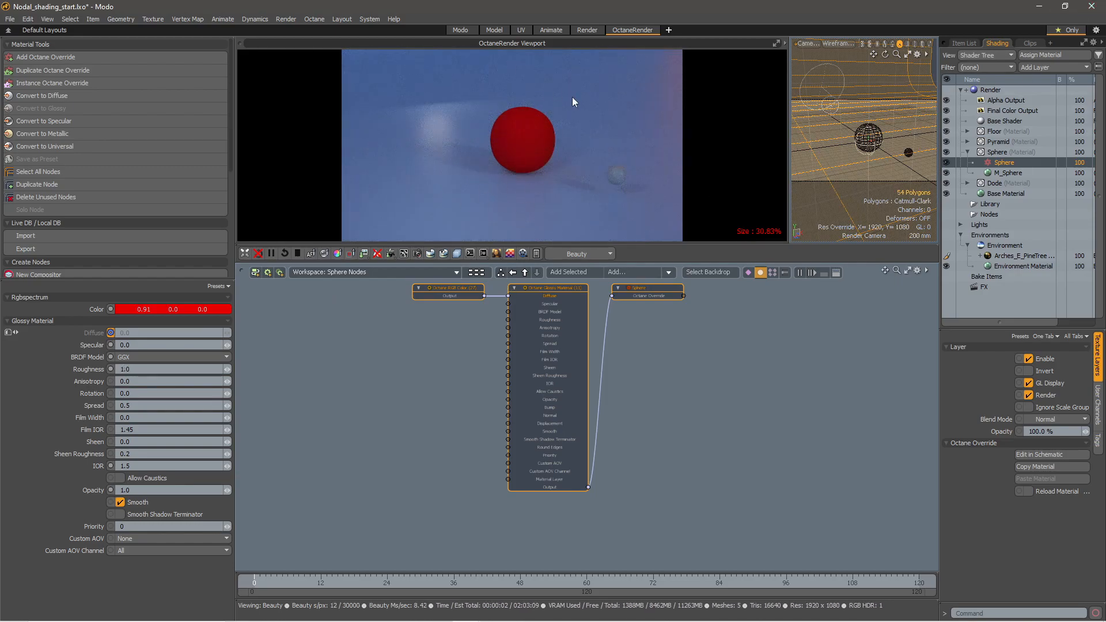
Move the sphere's three nodes lower in the schematic and clear the node selection
{"action": "left_click_drag", "start_coordinate": [645, 287], "coordinate": [645, 319]}
{"action": "left_click", "coordinate": [769, 309]}
{"action": "left_click", "coordinate": [674, 269]}
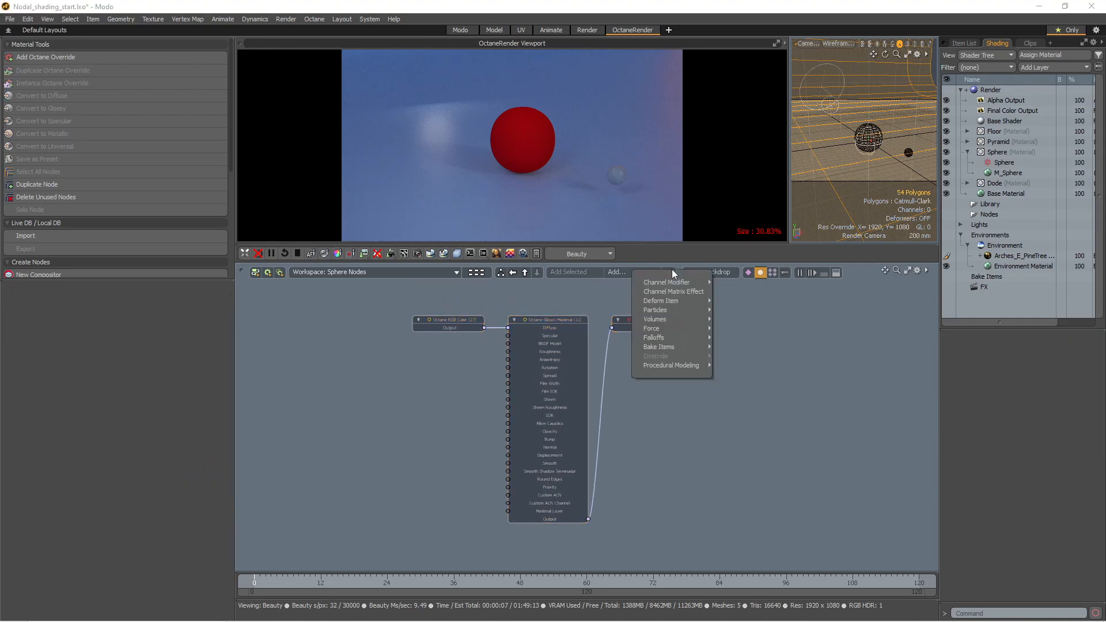
{"action": "mouse_move", "coordinate": [666, 282]}
{"action": "mouse_move", "coordinate": [735, 292]}
{"action": "left_click", "coordinate": [840, 313]}
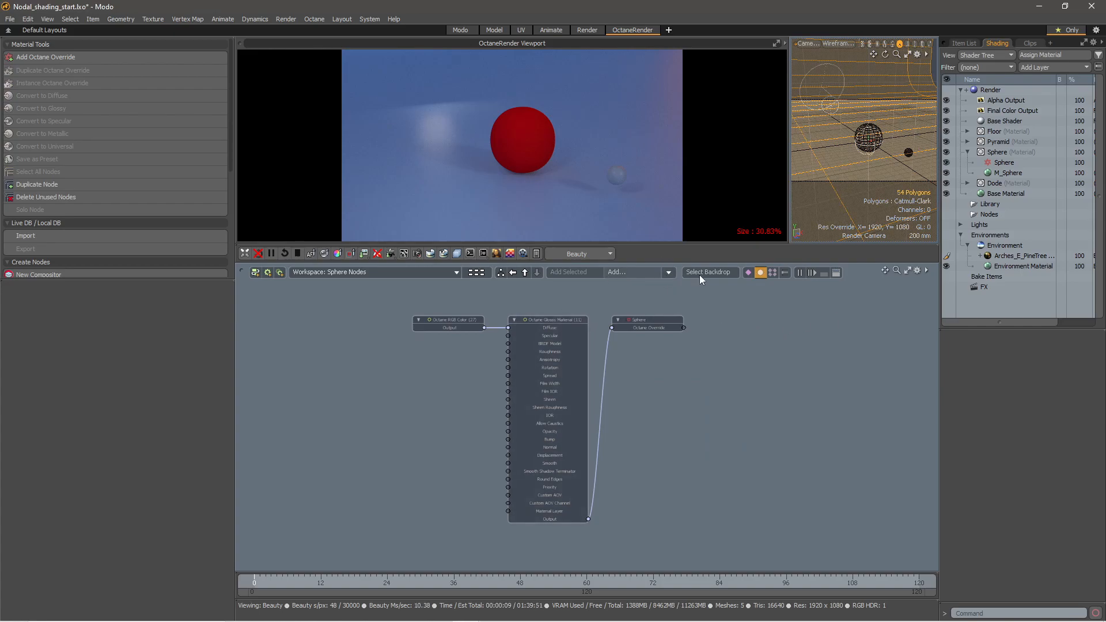
{"action": "left_click", "coordinate": [649, 272]}
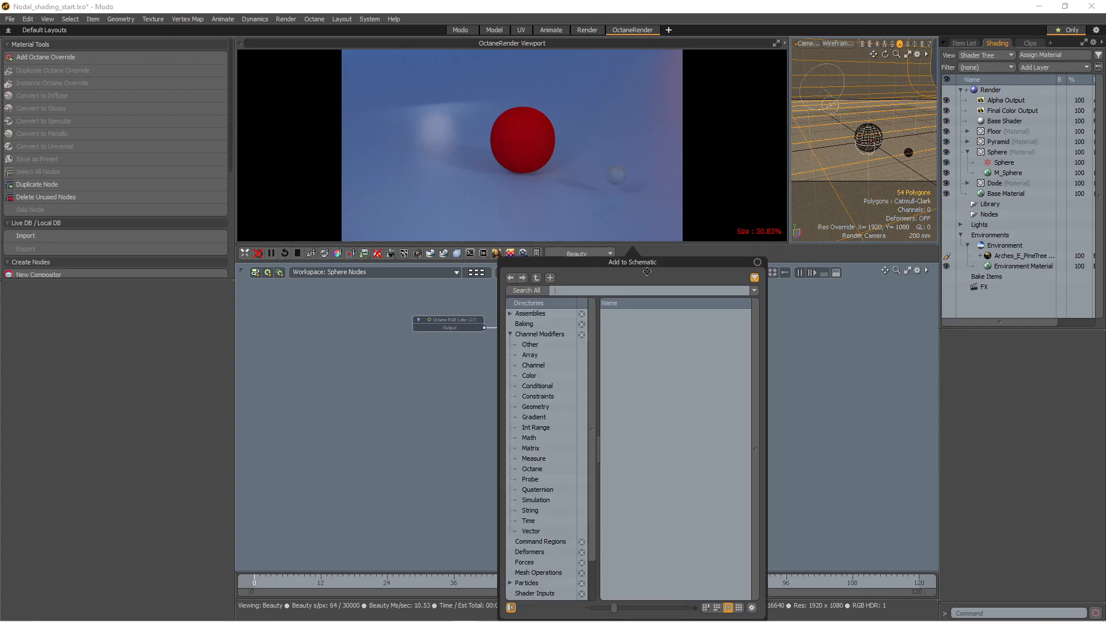
{"action": "left_click", "coordinate": [758, 262]}
Add an Octane Diffuse Material node to the schematic and place it beside the glossy material, below the RGB color node
{"action": "left_click", "coordinate": [669, 272]}
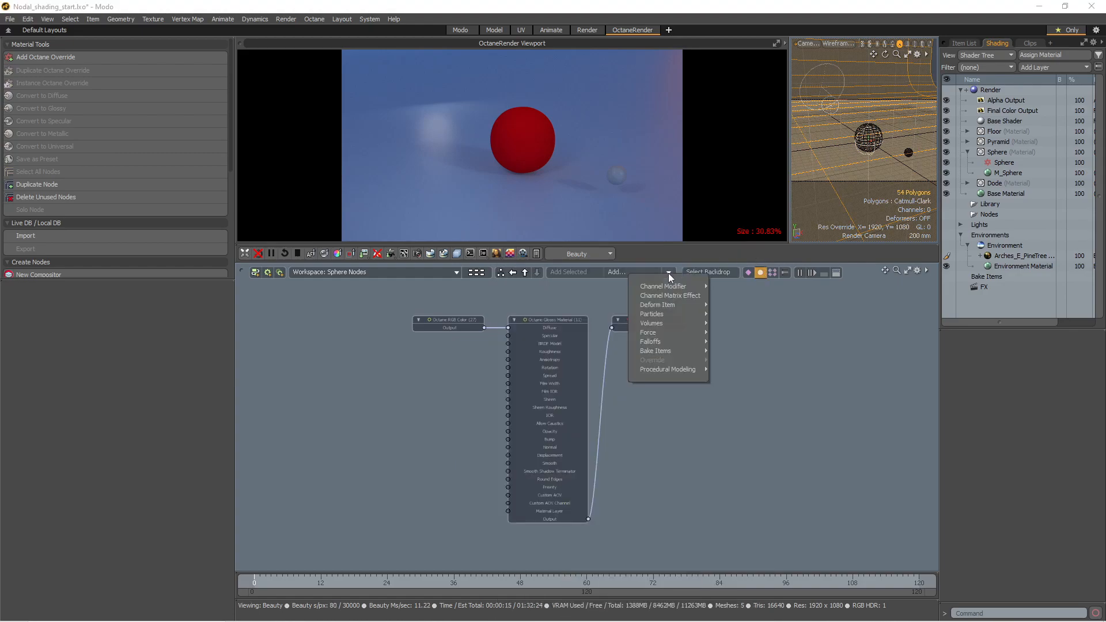
{"action": "mouse_move", "coordinate": [667, 286]}
{"action": "mouse_move", "coordinate": [734, 285]}
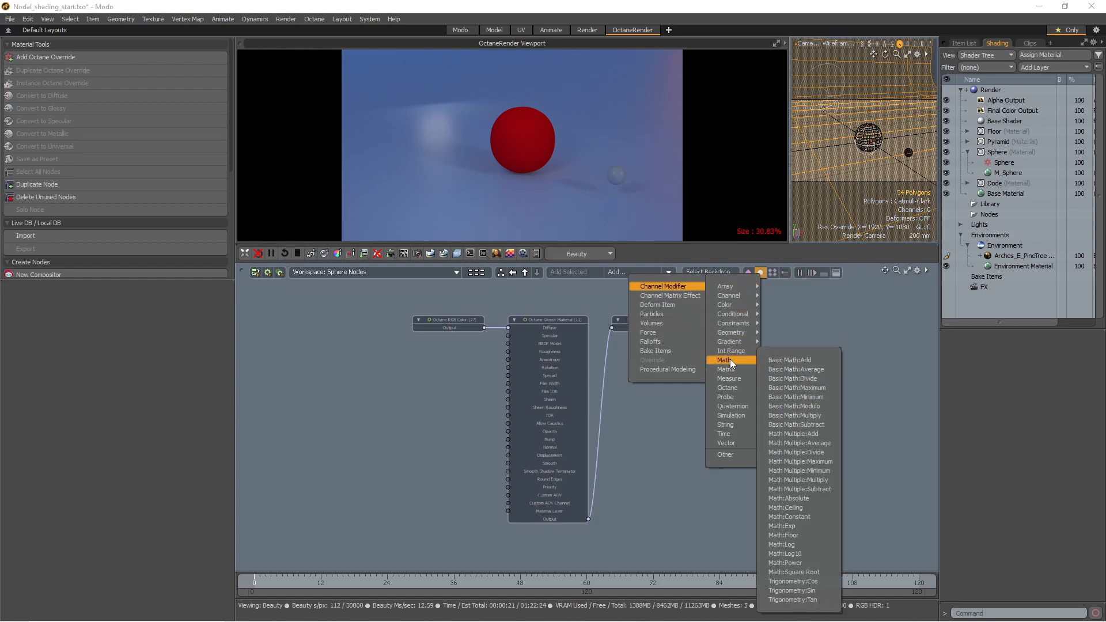
{"action": "mouse_move", "coordinate": [726, 388]}
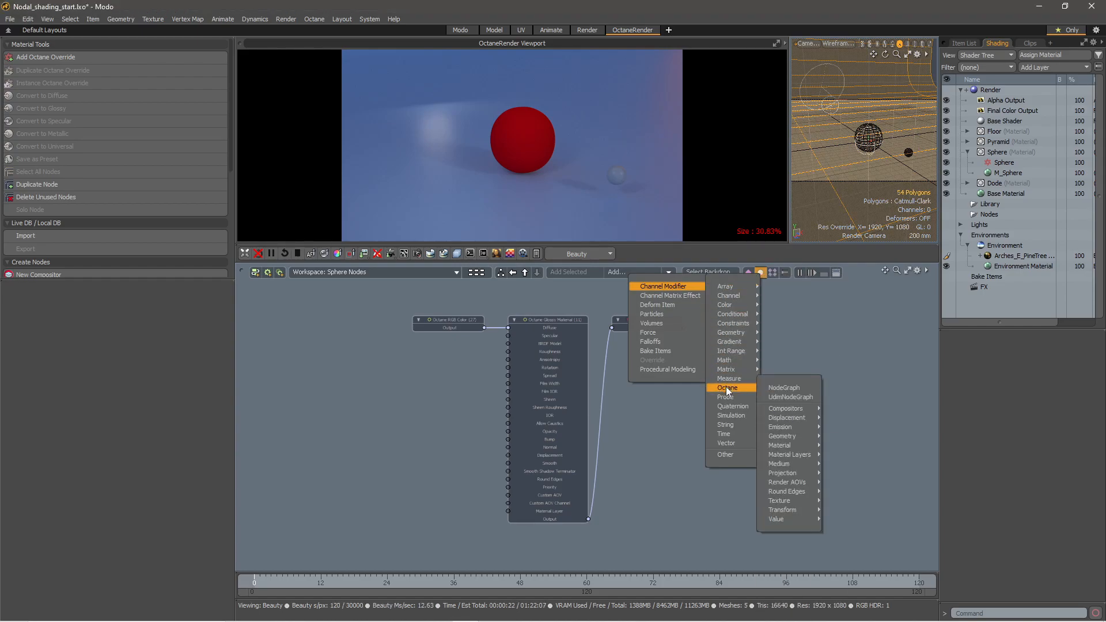
{"action": "mouse_move", "coordinate": [784, 446]}
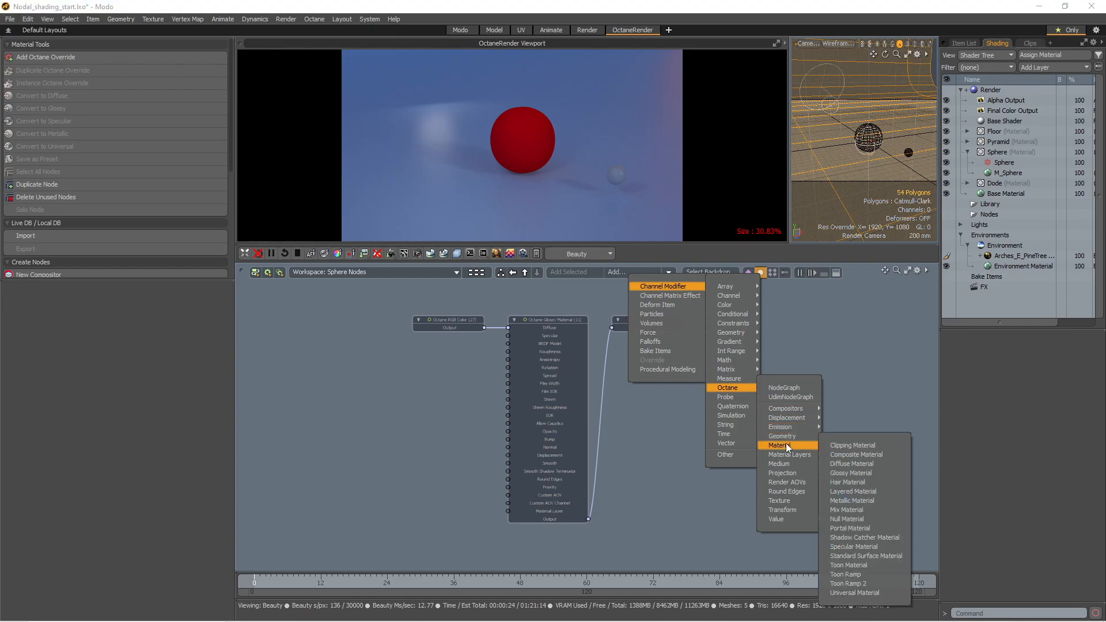
{"action": "left_click", "coordinate": [854, 464]}
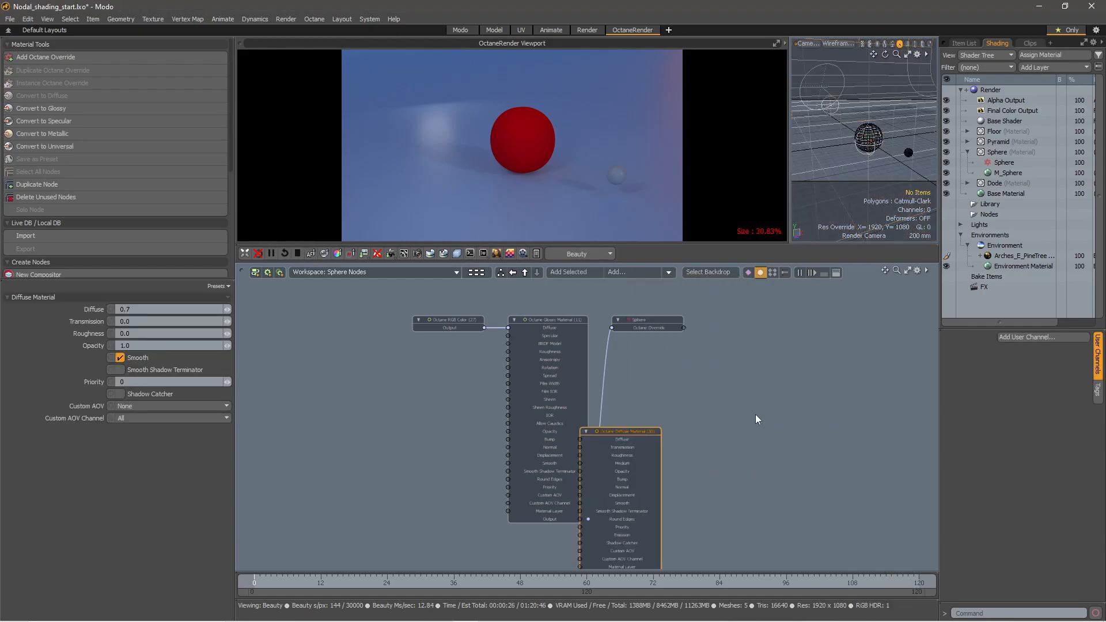
{"action": "left_click_drag", "start_coordinate": [638, 437], "coordinate": [470, 381]}
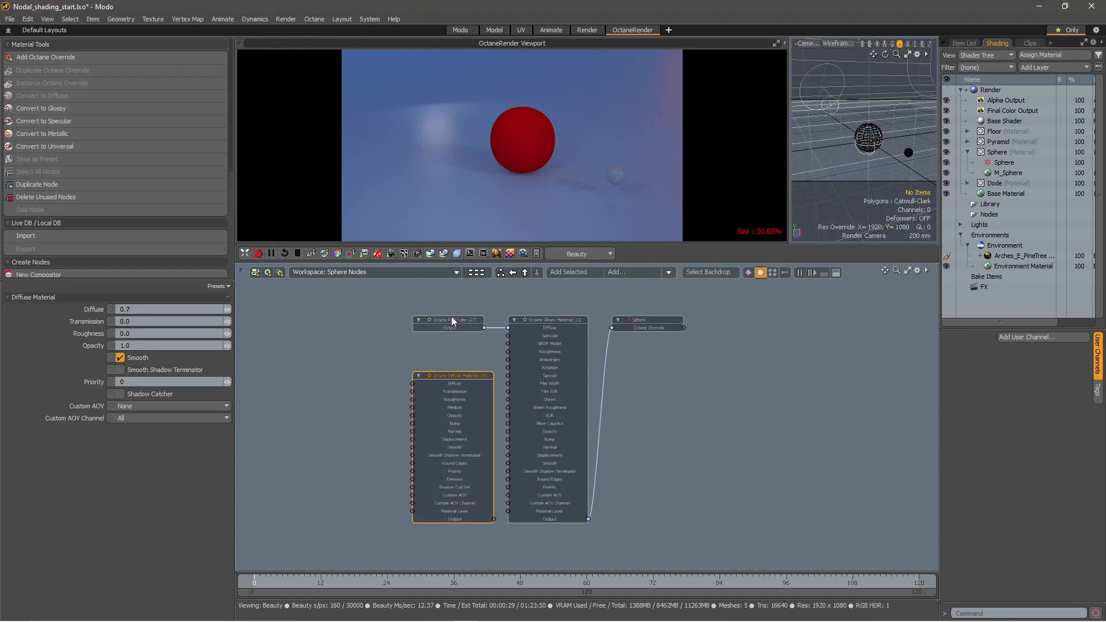
Spread the nodes apart and connect the RGB color output to the Diffuse input of the diffuse material
{"action": "left_click", "coordinate": [454, 320]}
{"action": "left_click_drag", "start_coordinate": [454, 322], "coordinate": [388, 302]}
{"action": "left_click_drag", "start_coordinate": [461, 377], "coordinate": [453, 353]}
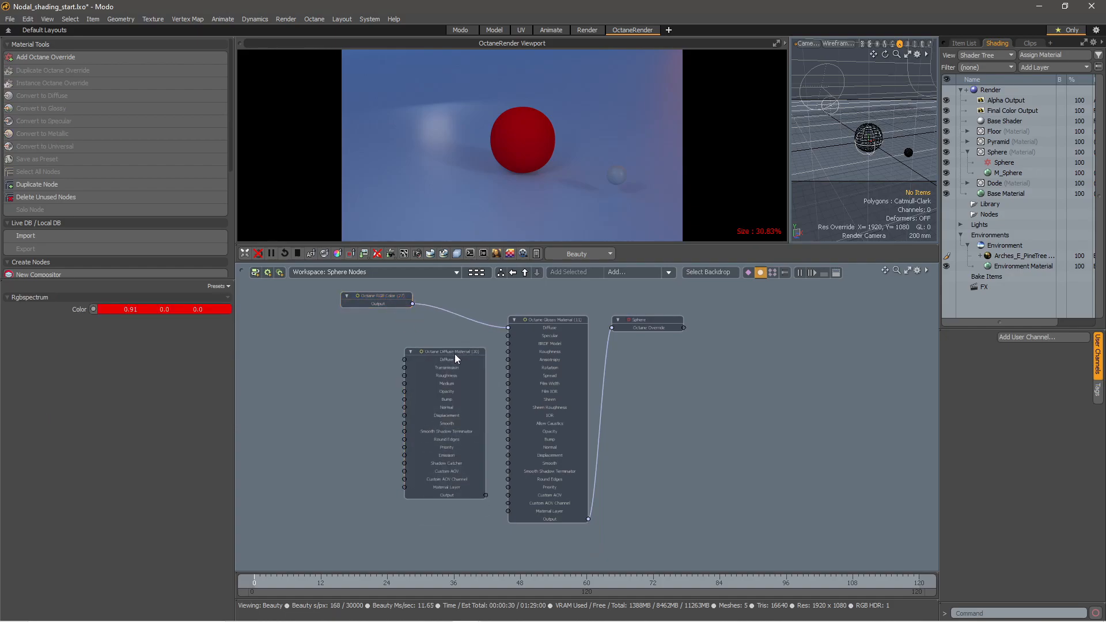
{"action": "mouse_move", "coordinate": [561, 320]}
{"action": "left_mouse_down"}
{"action": "mouse_move", "coordinate": [569, 304]}
{"action": "mouse_move", "coordinate": [563, 312]}
{"action": "left_mouse_up"}
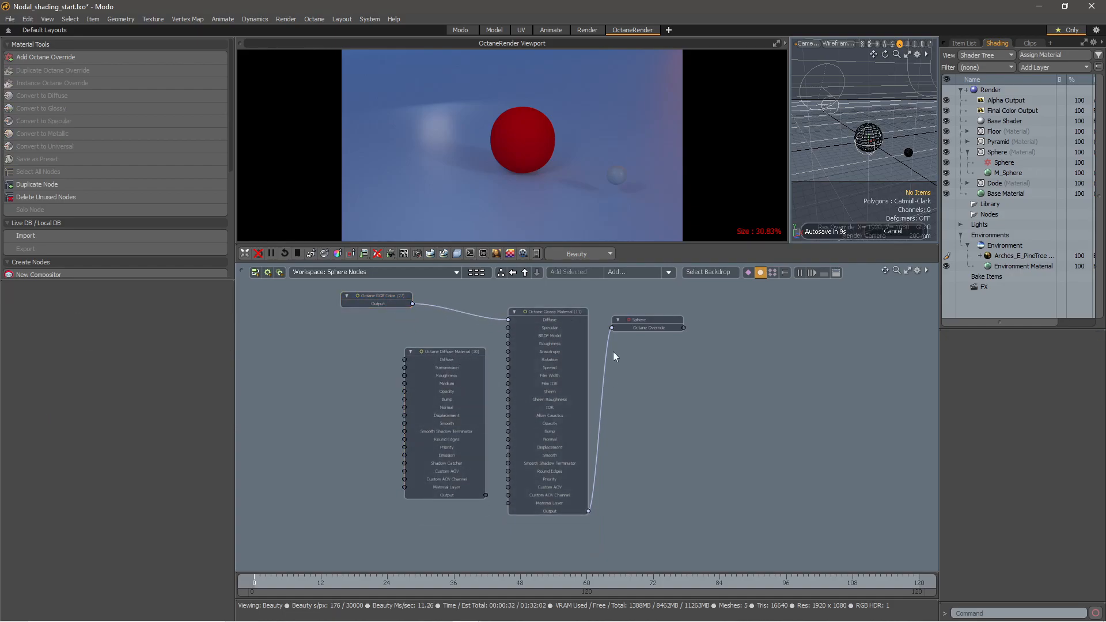
{"action": "left_click_drag", "start_coordinate": [574, 324], "coordinate": [598, 364]}
{"action": "left_click_drag", "start_coordinate": [413, 304], "coordinate": [405, 360]}
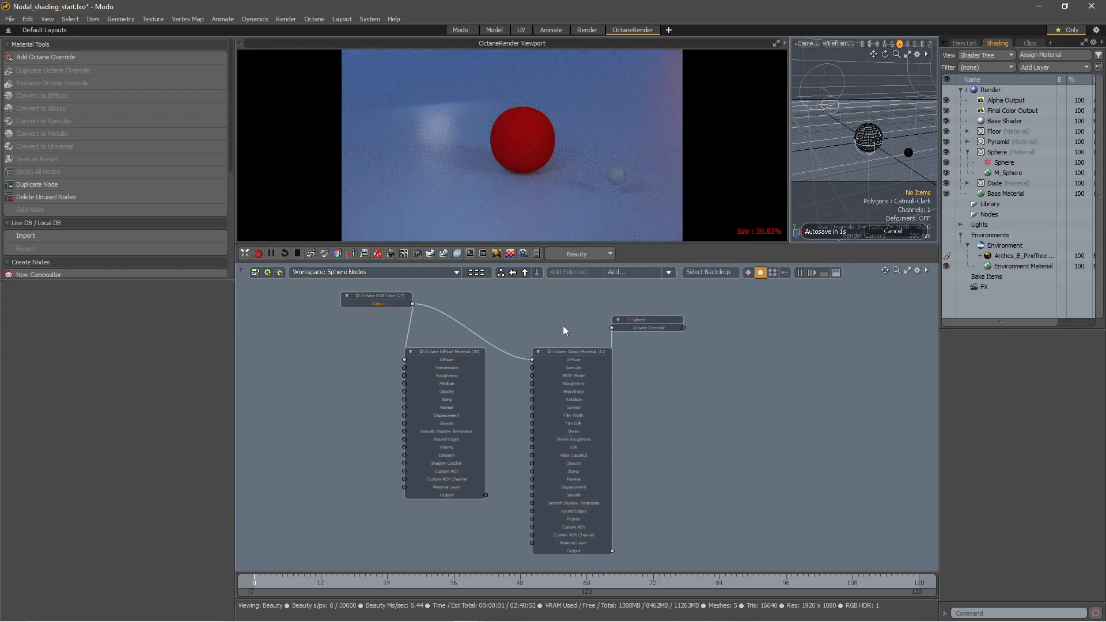
Unlink the RGB color from the glossy material and connect the diffuse material's output to the Sphere node's Octane Override in its place
{"action": "left_click", "coordinate": [485, 492]}
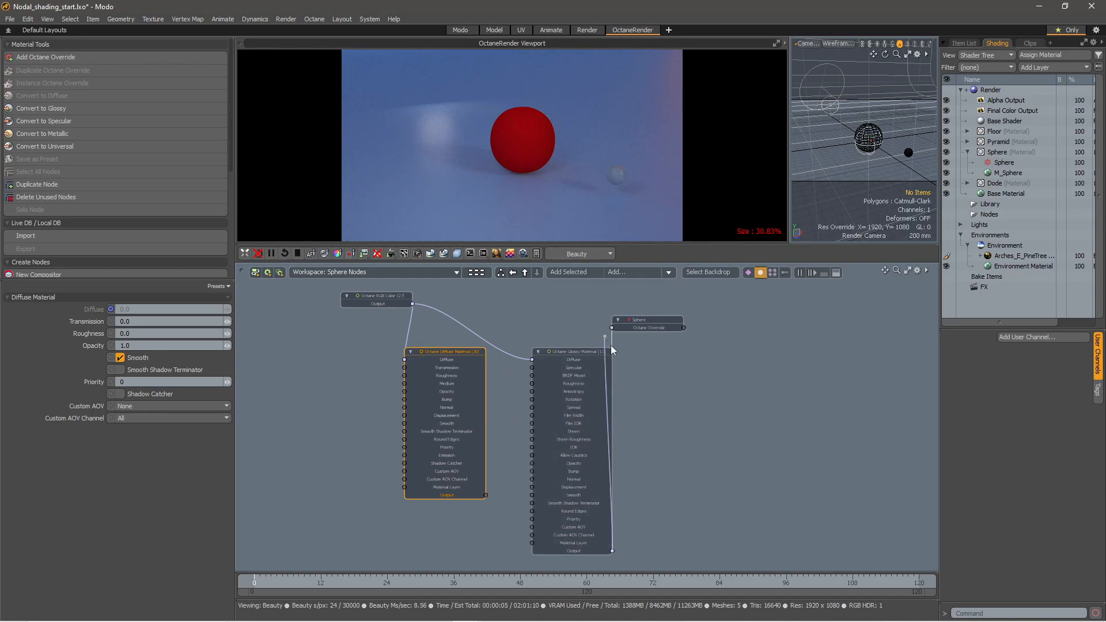
{"action": "left_click_drag", "start_coordinate": [641, 326], "coordinate": [777, 366]}
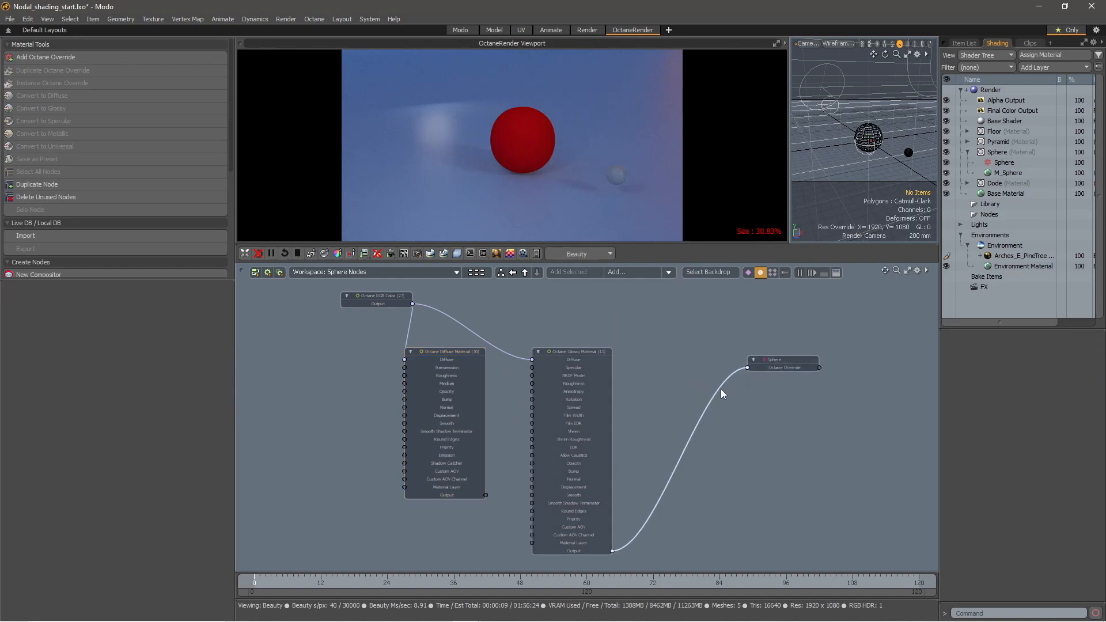
{"action": "left_click_drag", "start_coordinate": [513, 360], "coordinate": [614, 354]}
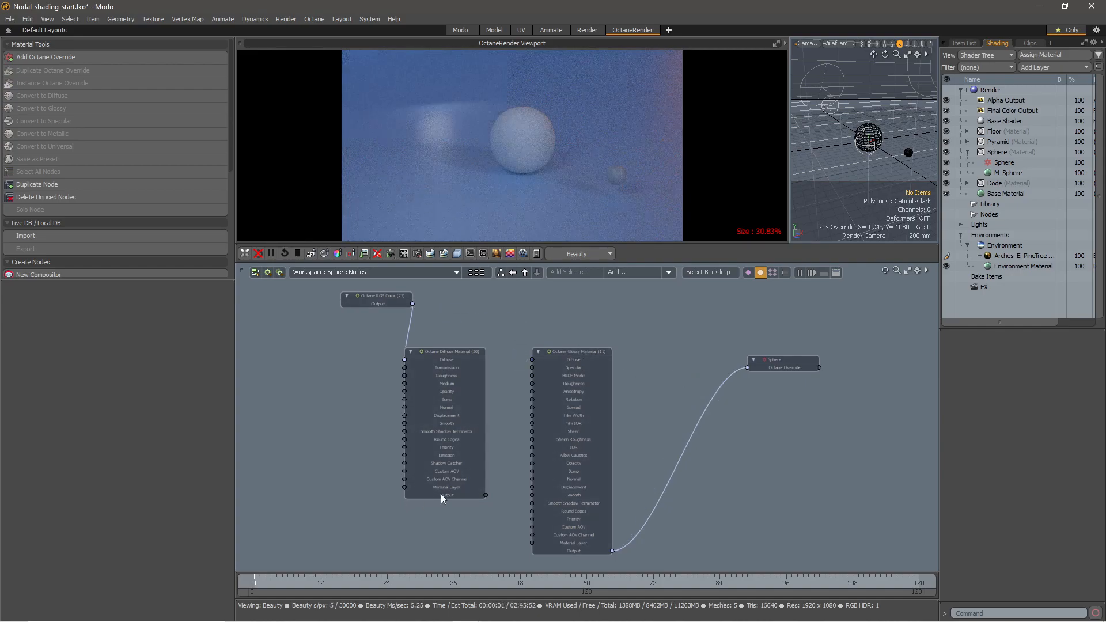
{"action": "left_click_drag", "start_coordinate": [486, 495], "coordinate": [748, 367]}
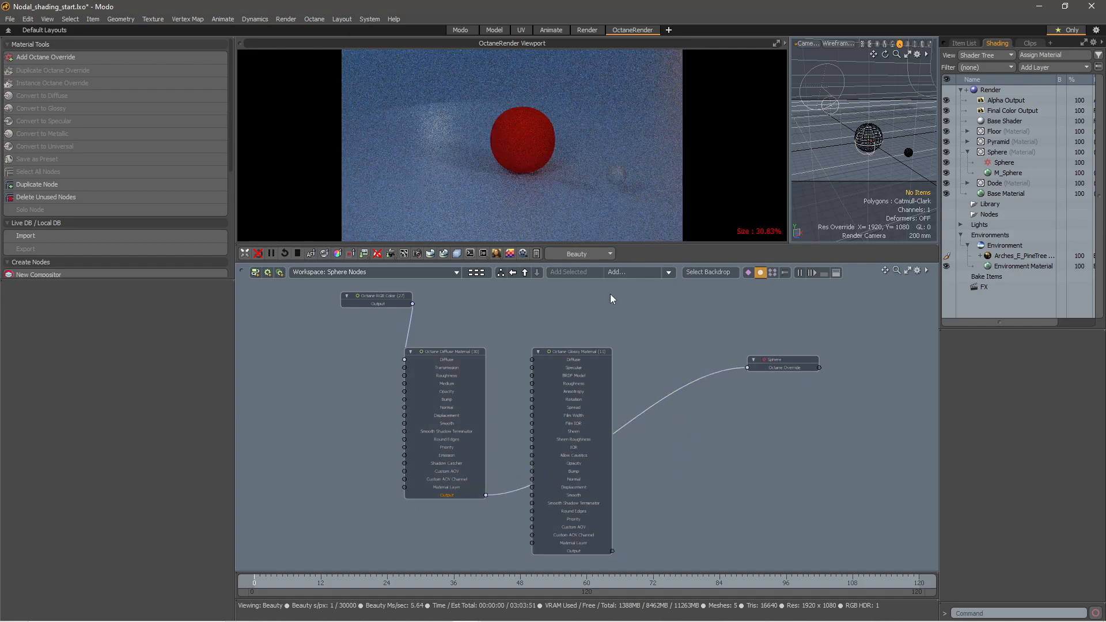
Move the unused glossy material node below the Sphere node and line up the RGB color node with the diffuse material
{"action": "left_click_drag", "start_coordinate": [575, 351], "coordinate": [711, 383]}
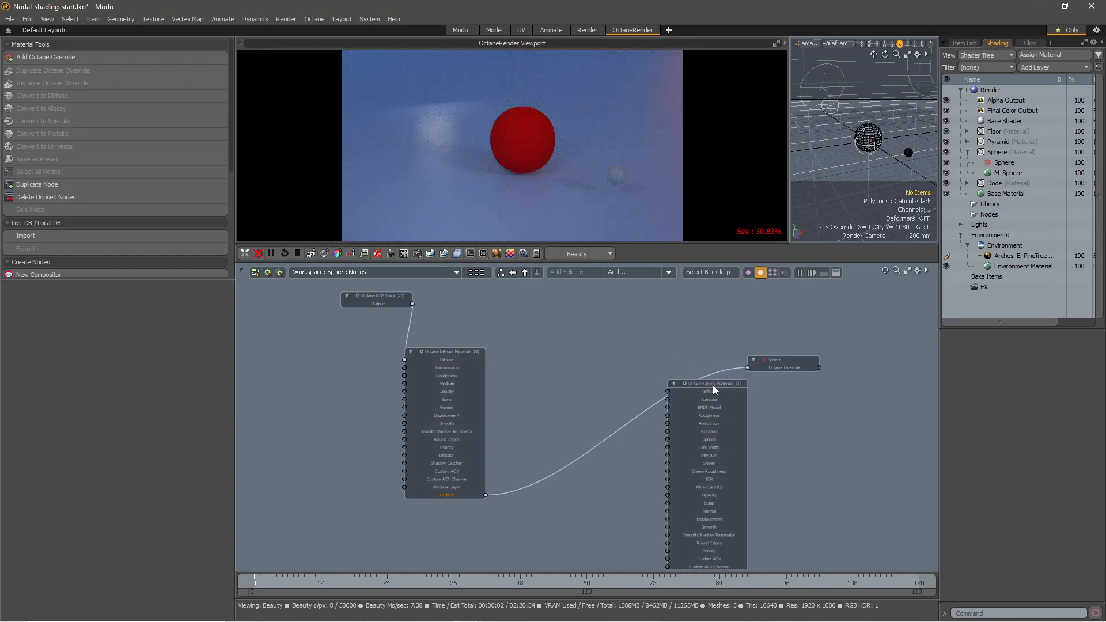
{"action": "left_click_drag", "start_coordinate": [373, 304], "coordinate": [302, 335]}
{"action": "left_click_drag", "start_coordinate": [427, 349], "coordinate": [444, 303]}
{"action": "left_click", "coordinate": [699, 381]}
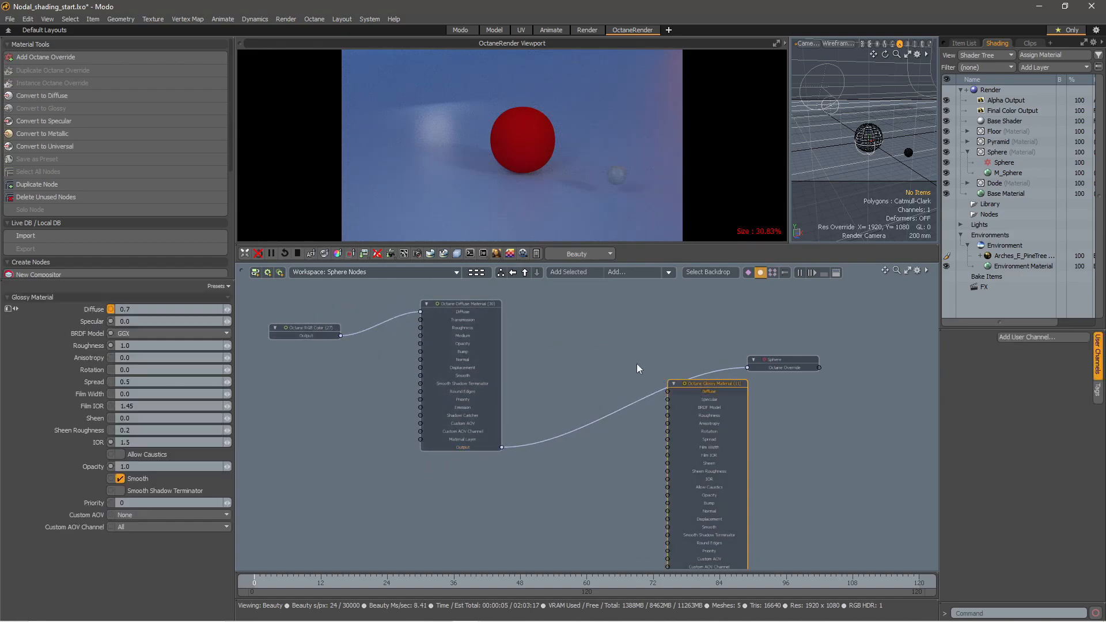
{"action": "left_click", "coordinate": [708, 379]}
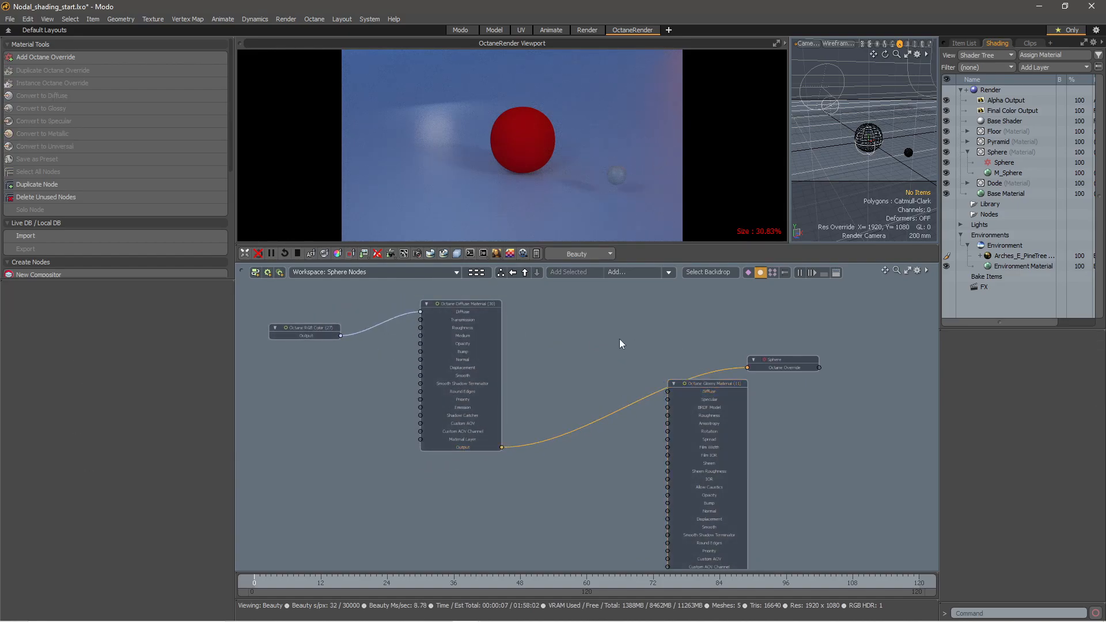
{"action": "left_click", "coordinate": [710, 385]}
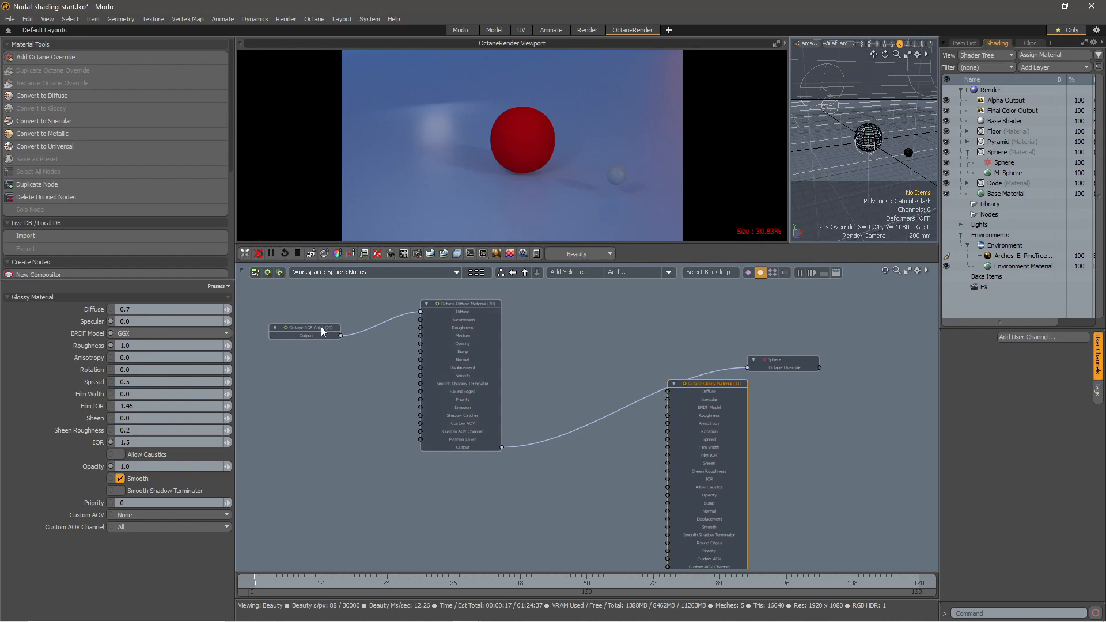
{"action": "left_click_drag", "start_coordinate": [311, 327], "coordinate": [320, 304]}
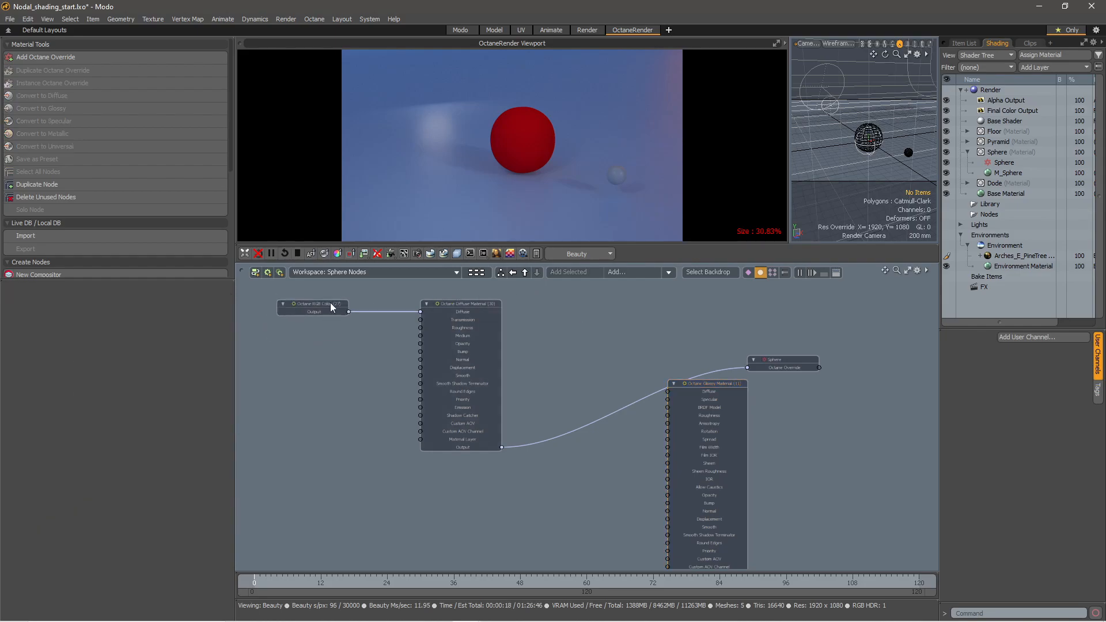
{"action": "left_click", "coordinate": [452, 305]}
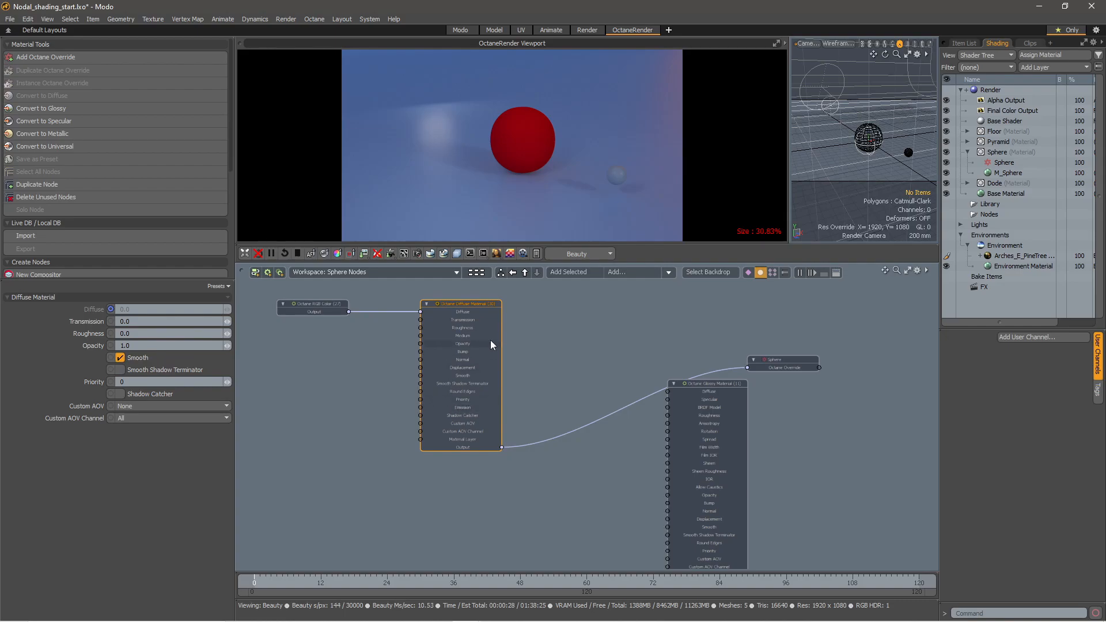
{"action": "left_click_drag", "start_coordinate": [478, 302], "coordinate": [510, 304]}
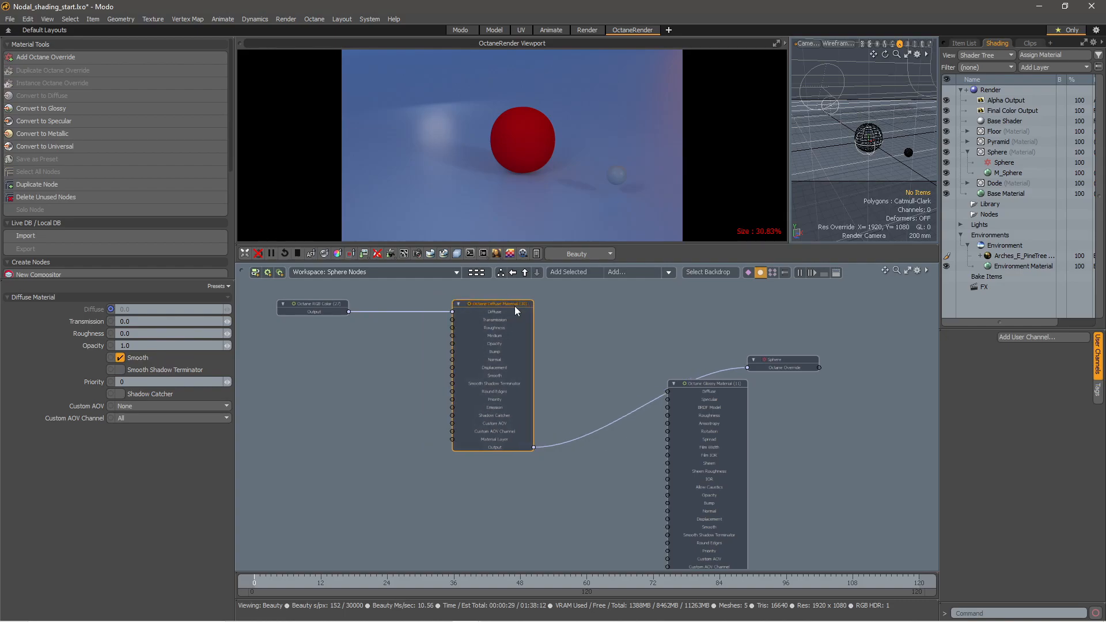
Add an Octane Blackbody emission node and connect its output to the Emission input of the diffuse material
{"action": "left_click", "coordinate": [667, 271]}
{"action": "mouse_move", "coordinate": [668, 282]}
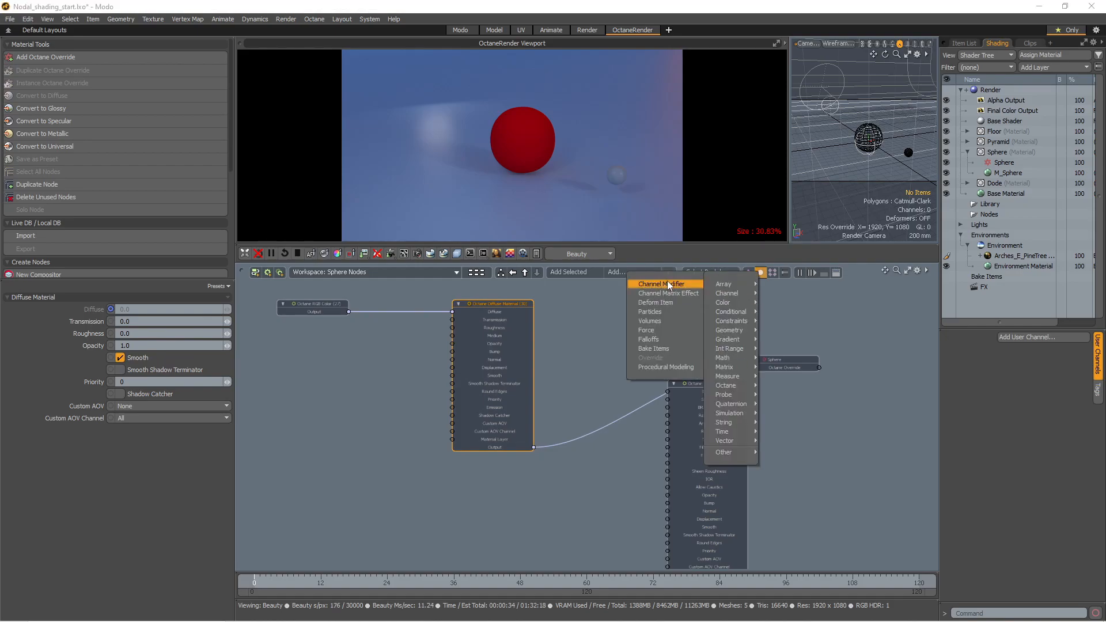
{"action": "mouse_move", "coordinate": [724, 387]}
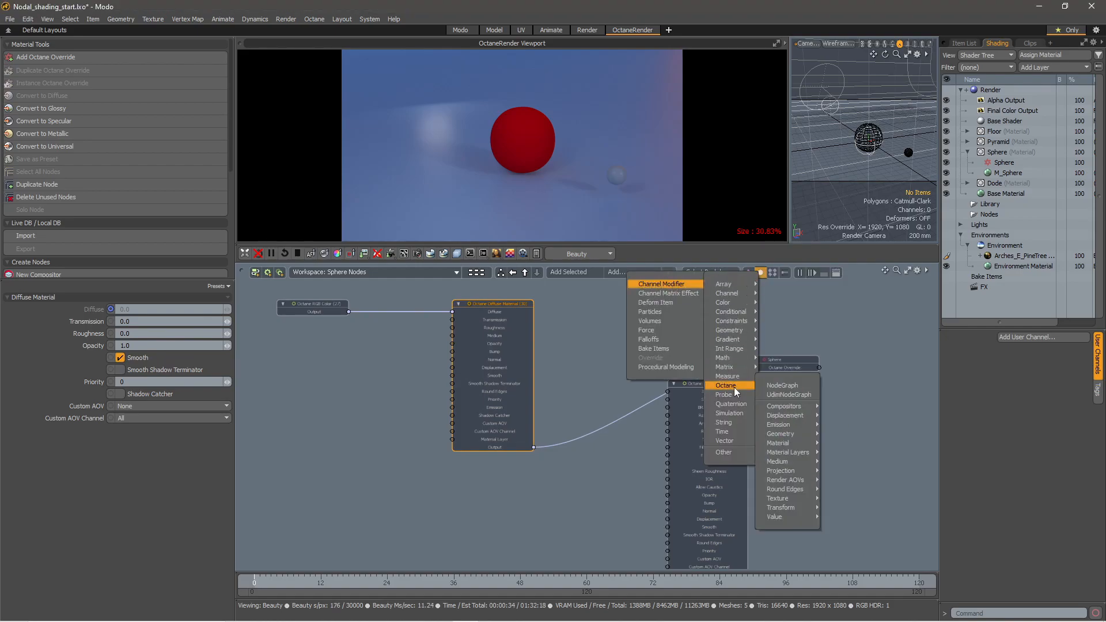
{"action": "mouse_move", "coordinate": [783, 426]}
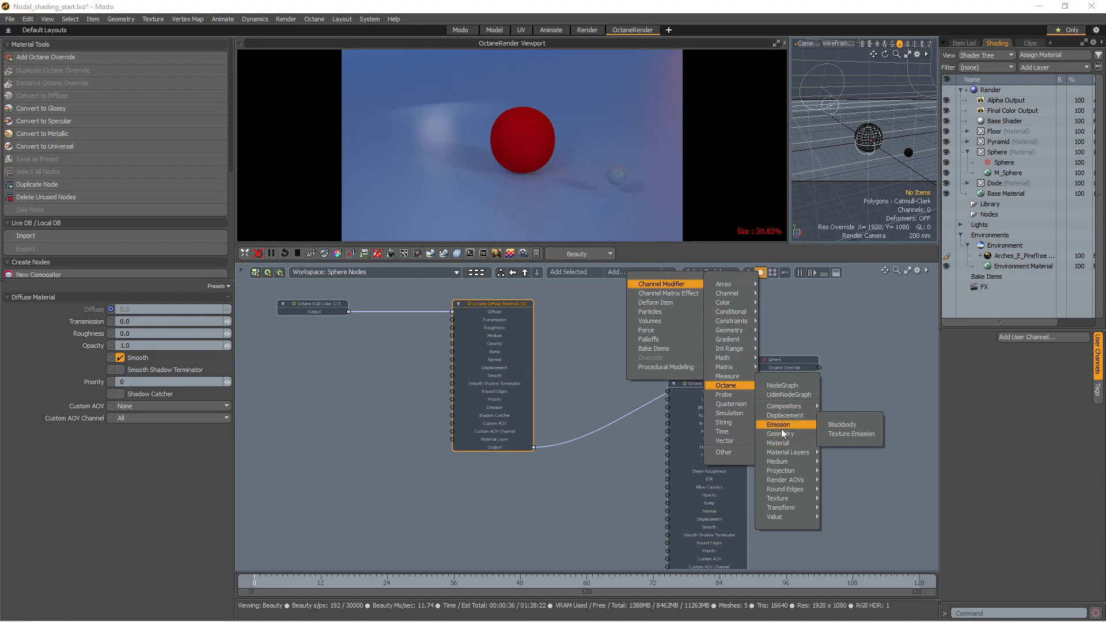
{"action": "left_click", "coordinate": [846, 427]}
{"action": "left_click_drag", "start_coordinate": [623, 435], "coordinate": [364, 377]}
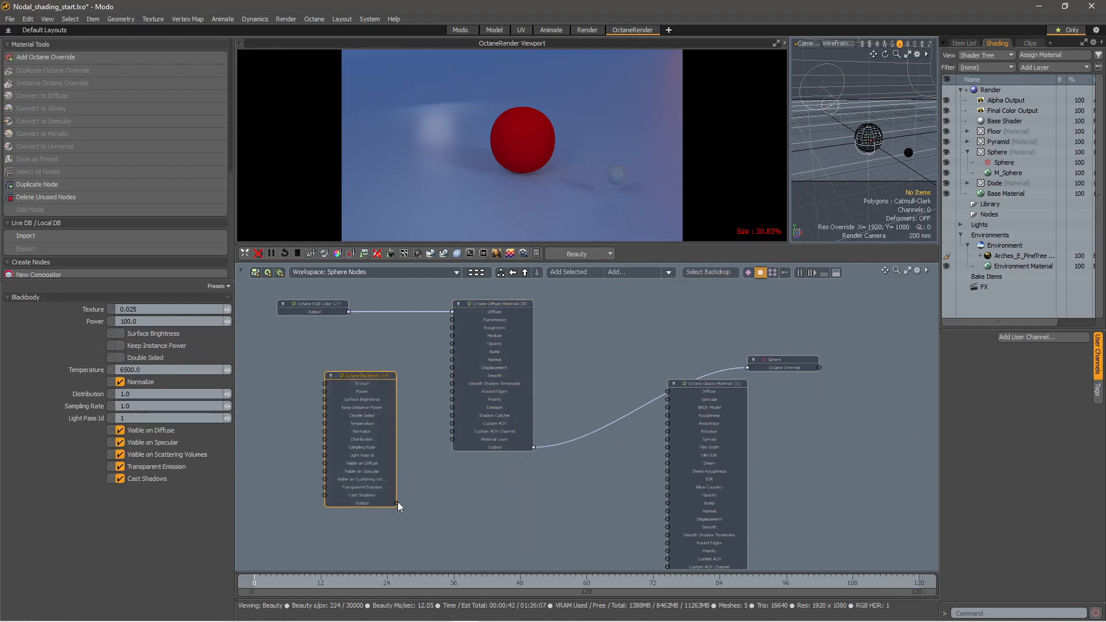
{"action": "left_click_drag", "start_coordinate": [397, 503], "coordinate": [452, 407]}
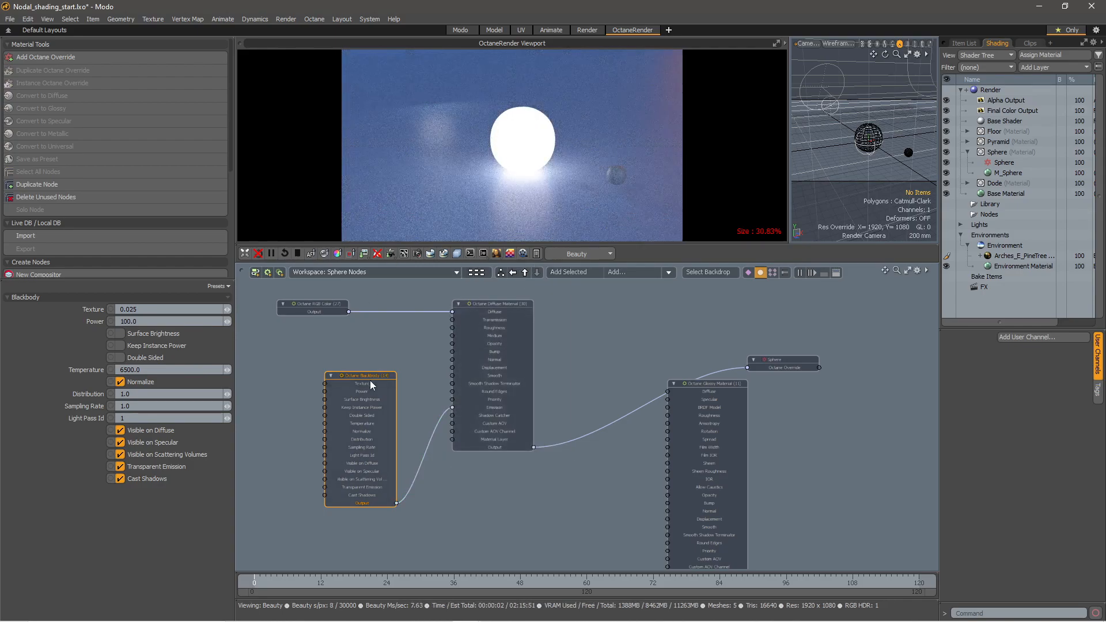
Connect the RGB color output to the Blackbody's Texture input and space the two nodes apart
{"action": "left_click_drag", "start_coordinate": [369, 373], "coordinate": [374, 351]}
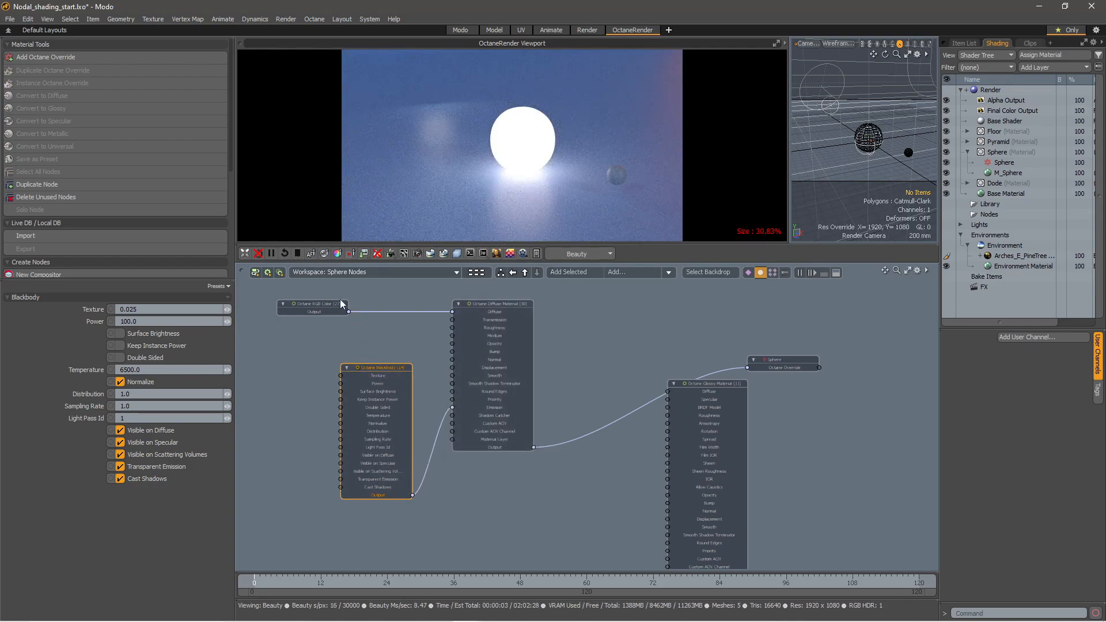
{"action": "left_click_drag", "start_coordinate": [350, 312], "coordinate": [339, 375]}
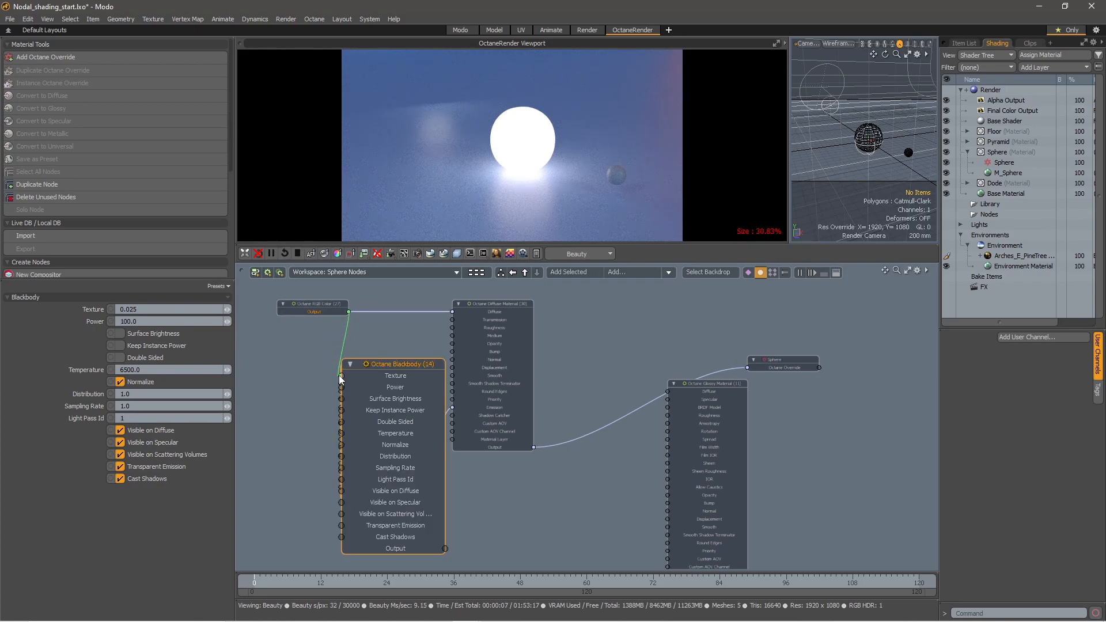
{"action": "left_click_drag", "start_coordinate": [329, 302], "coordinate": [291, 318]}
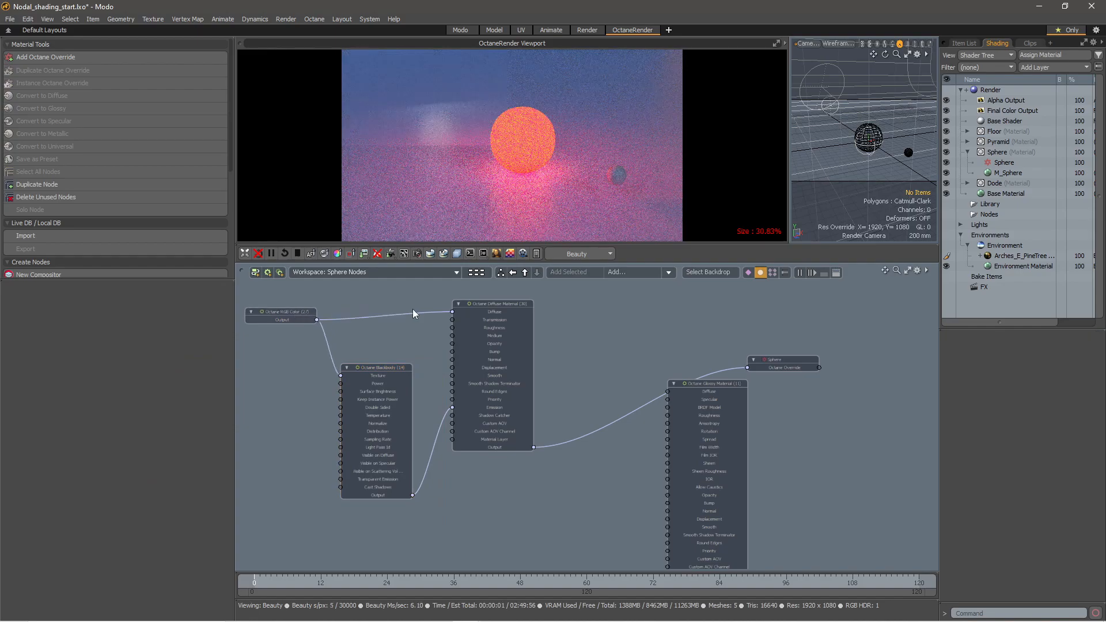
Disconnect the RGB color from the diffuse material's Diffuse input and reconnect it
{"action": "left_click_drag", "start_coordinate": [416, 312], "coordinate": [398, 299]}
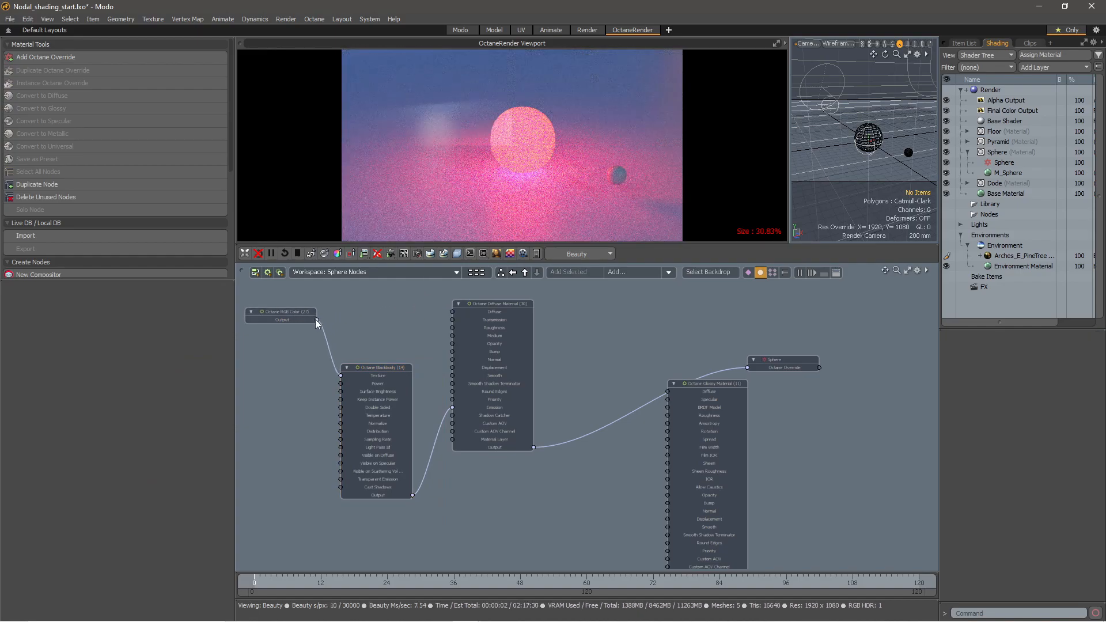
{"action": "left_click_drag", "start_coordinate": [318, 320], "coordinate": [452, 312]}
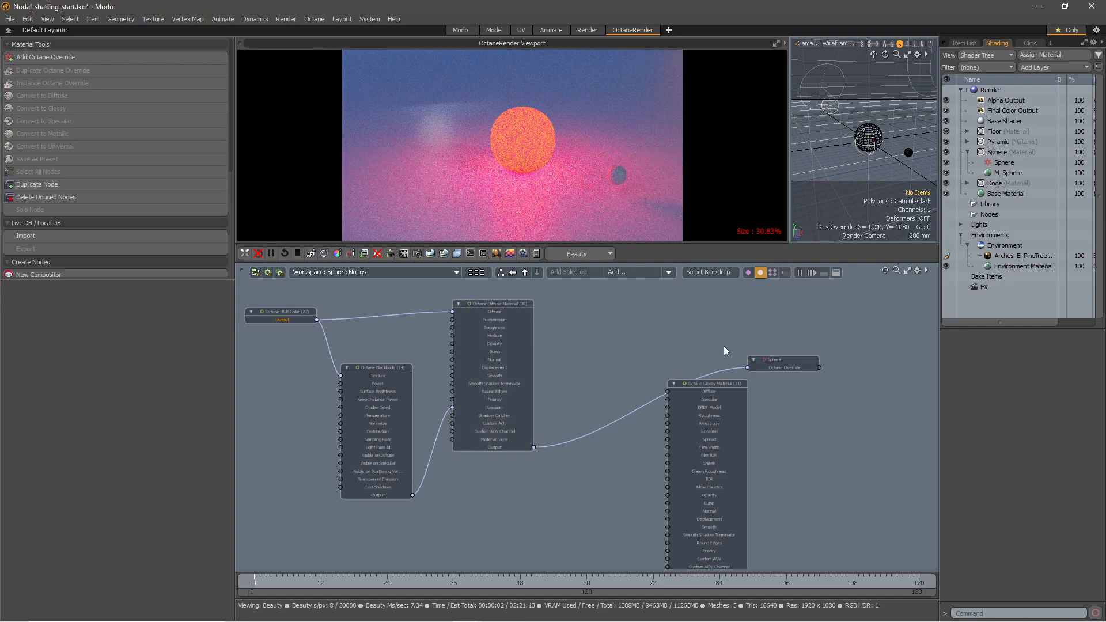
Tidy the schematic by moving the glossy material farther away and spacing out the RGB color, Blackbody and diffuse material nodes
{"action": "left_click_drag", "start_coordinate": [724, 383], "coordinate": [804, 456]}
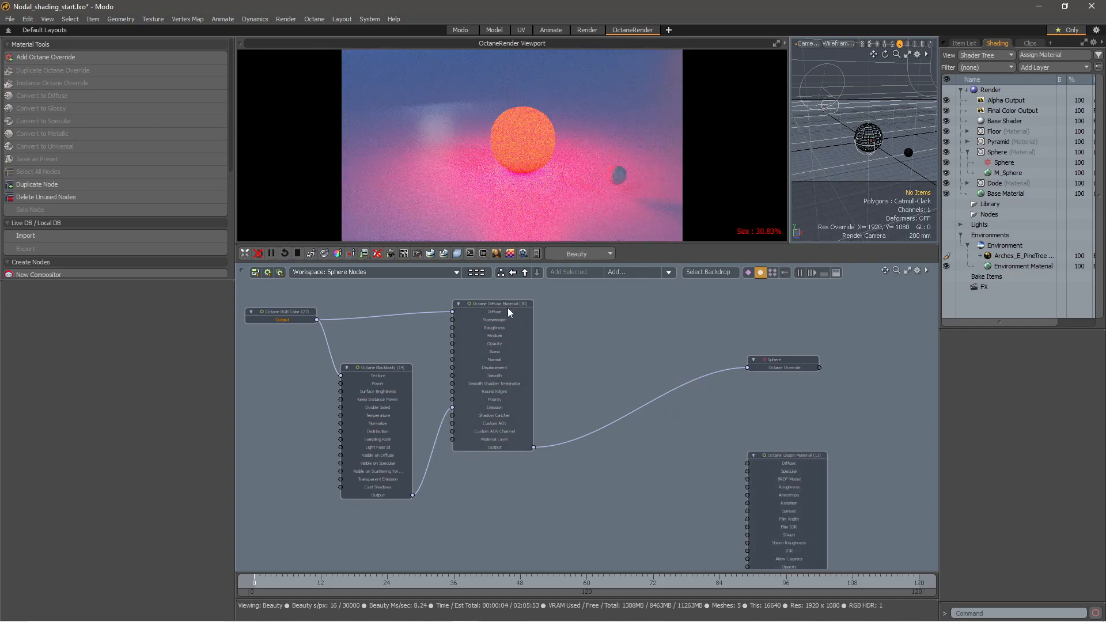
{"action": "left_click_drag", "start_coordinate": [516, 306], "coordinate": [564, 306]}
{"action": "left_click_drag", "start_coordinate": [389, 365], "coordinate": [431, 374]}
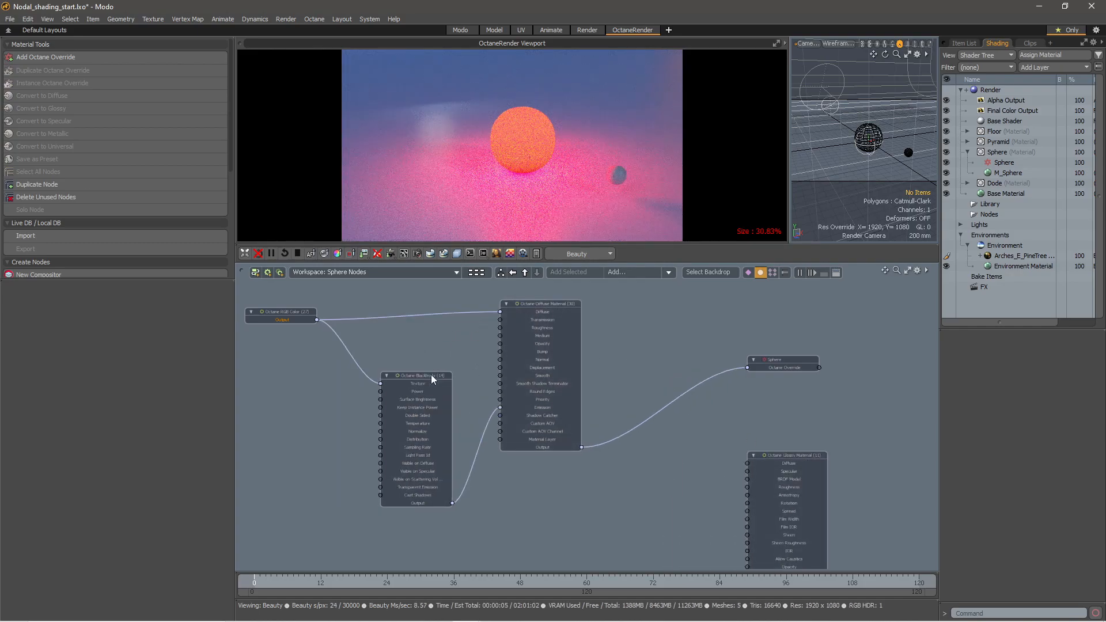
{"action": "left_click_drag", "start_coordinate": [293, 313], "coordinate": [300, 297]}
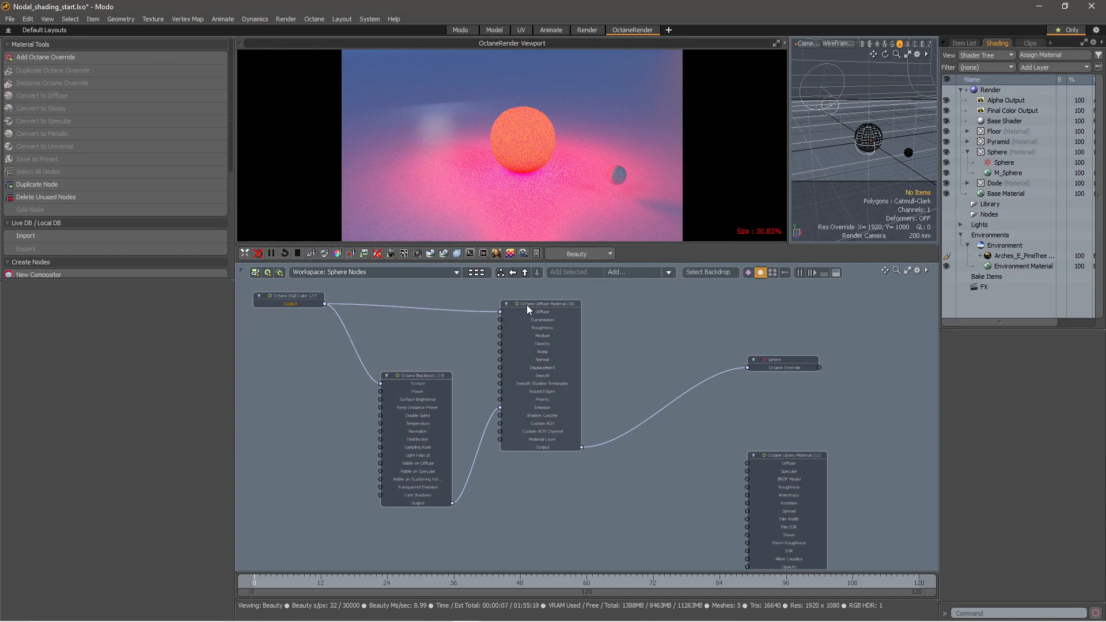
{"action": "left_click_drag", "start_coordinate": [526, 306], "coordinate": [526, 299]}
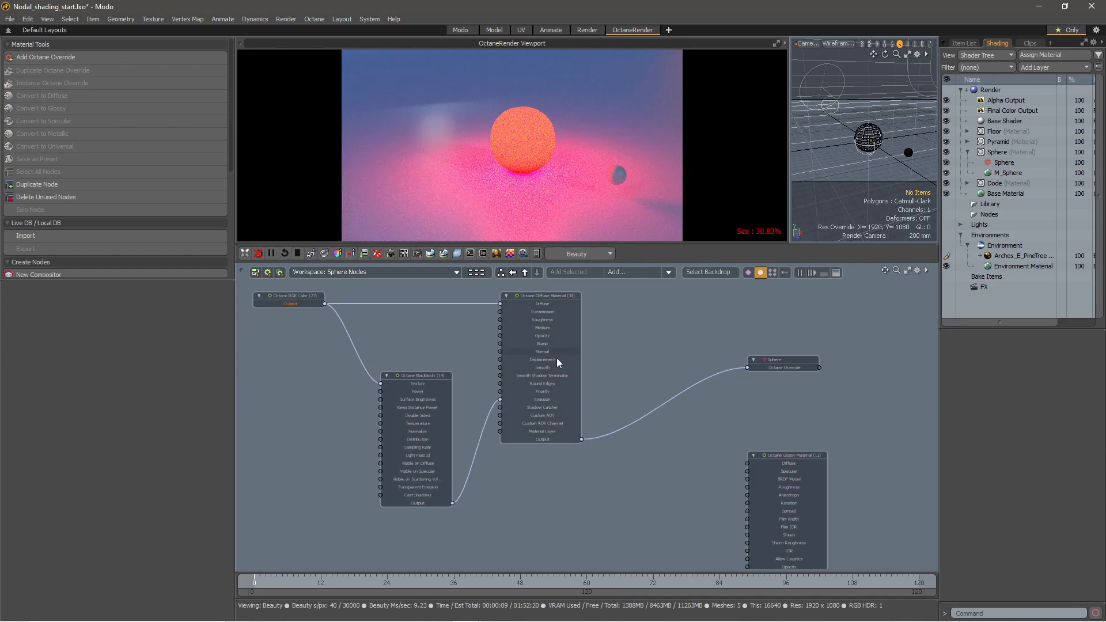
{"action": "scroll", "coordinate": [452, 345], "scroll_direction": "down", "scroll_amount": 1}
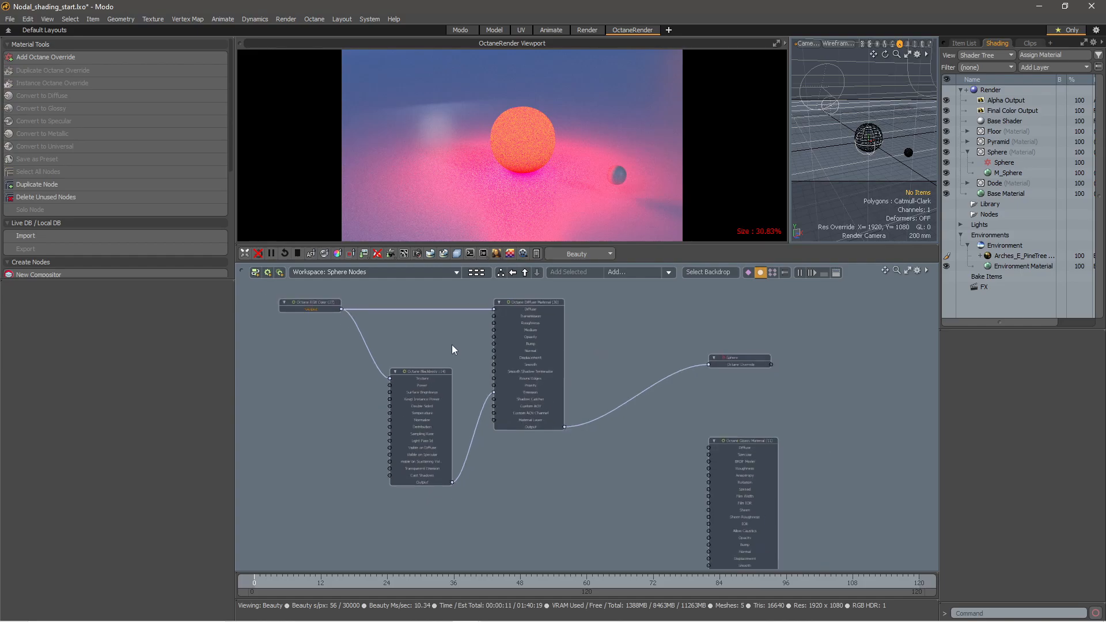
Disconnect the diffuse material from the Sphere node, reposition the nodes, and connect the glossy material's output to Octane Override
{"action": "left_click_drag", "start_coordinate": [732, 358], "coordinate": [815, 358]}
{"action": "left_click_drag", "start_coordinate": [745, 441], "coordinate": [666, 427]}
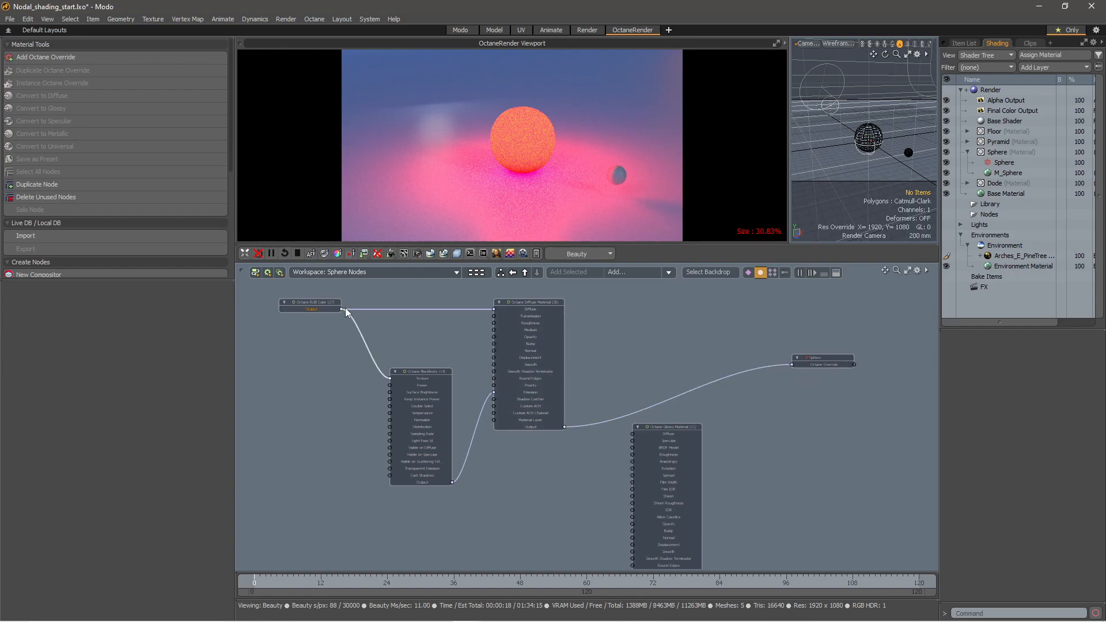
{"action": "left_click_drag", "start_coordinate": [727, 379], "coordinate": [625, 337]}
{"action": "left_click_drag", "start_coordinate": [675, 428], "coordinate": [670, 339]}
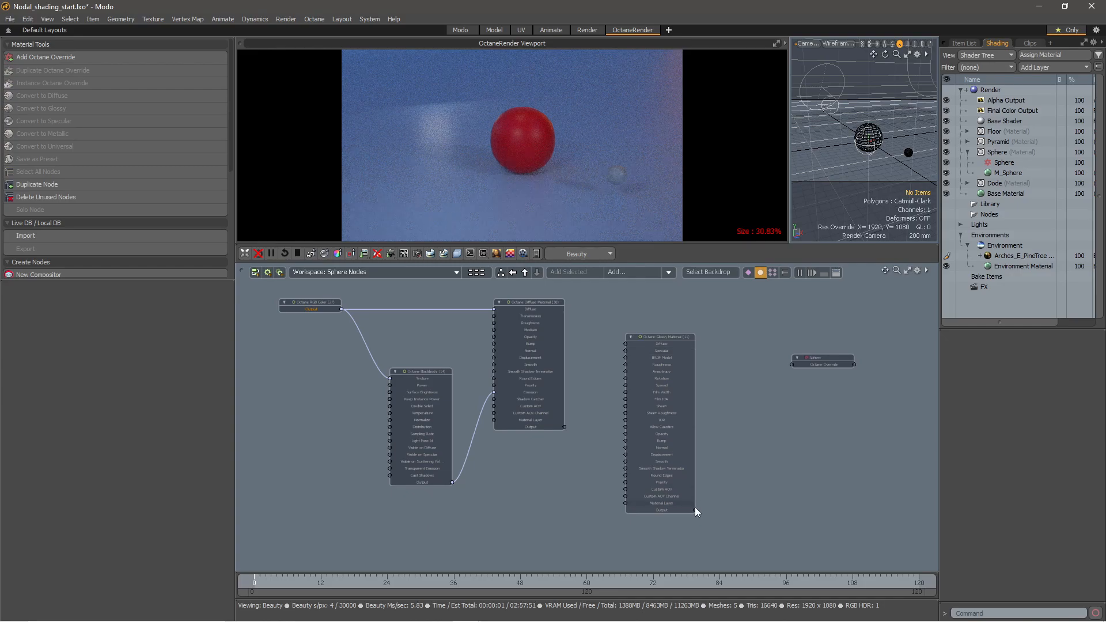
{"action": "left_click_drag", "start_coordinate": [696, 510], "coordinate": [791, 365]}
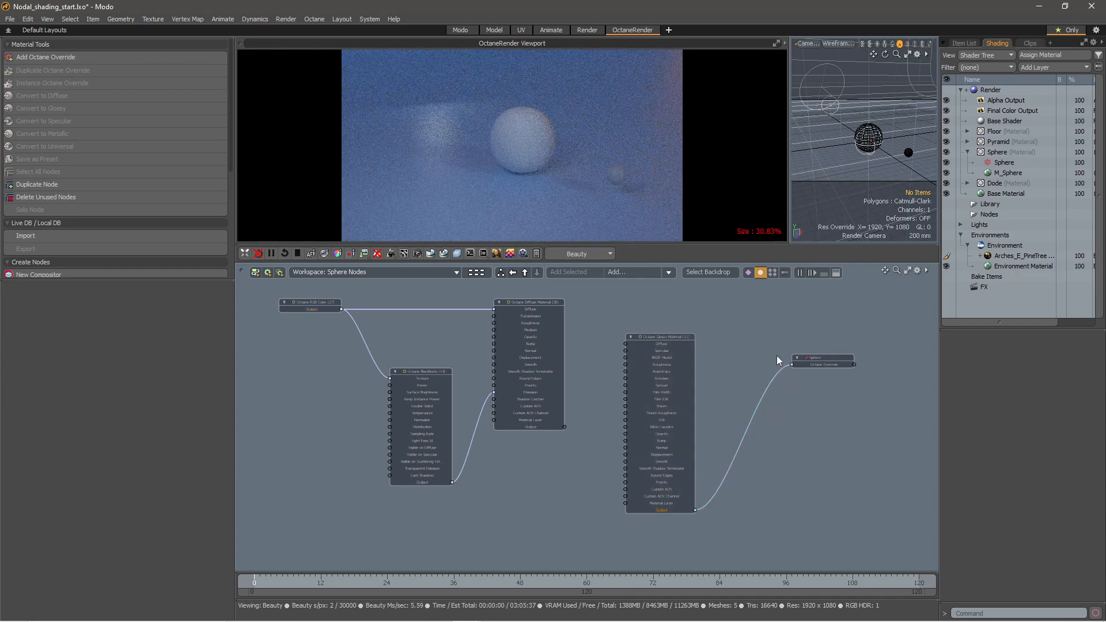
Reposition the glossy material and connect the RGB color output to its Diffuse input
{"action": "left_click_drag", "start_coordinate": [665, 338], "coordinate": [707, 331]}
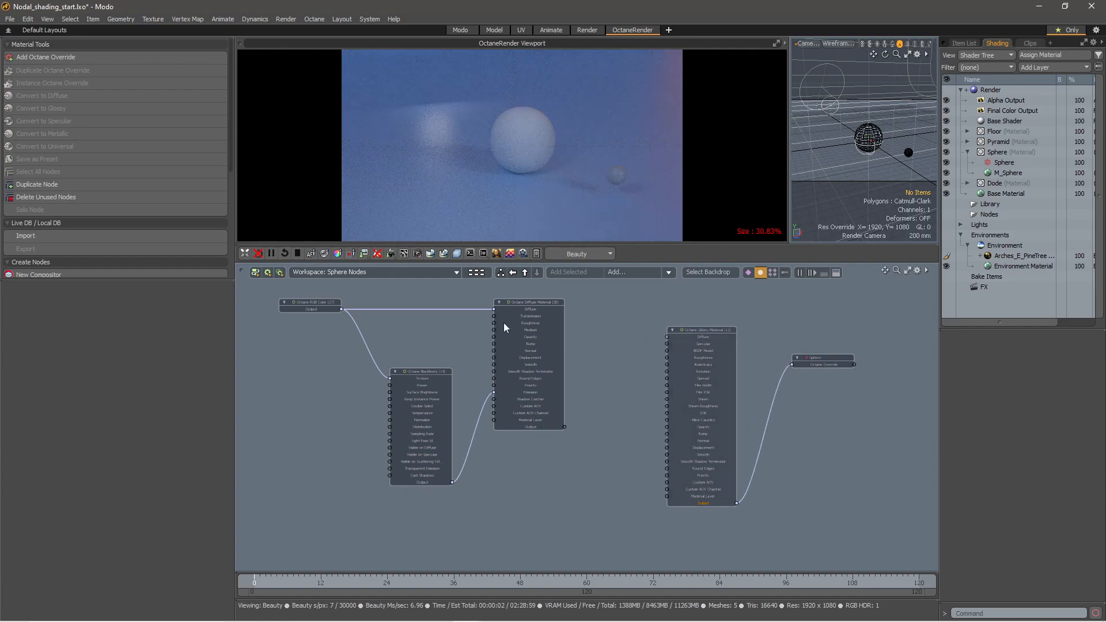
{"action": "left_click", "coordinate": [322, 304]}
{"action": "left_click_drag", "start_coordinate": [342, 309], "coordinate": [656, 334]}
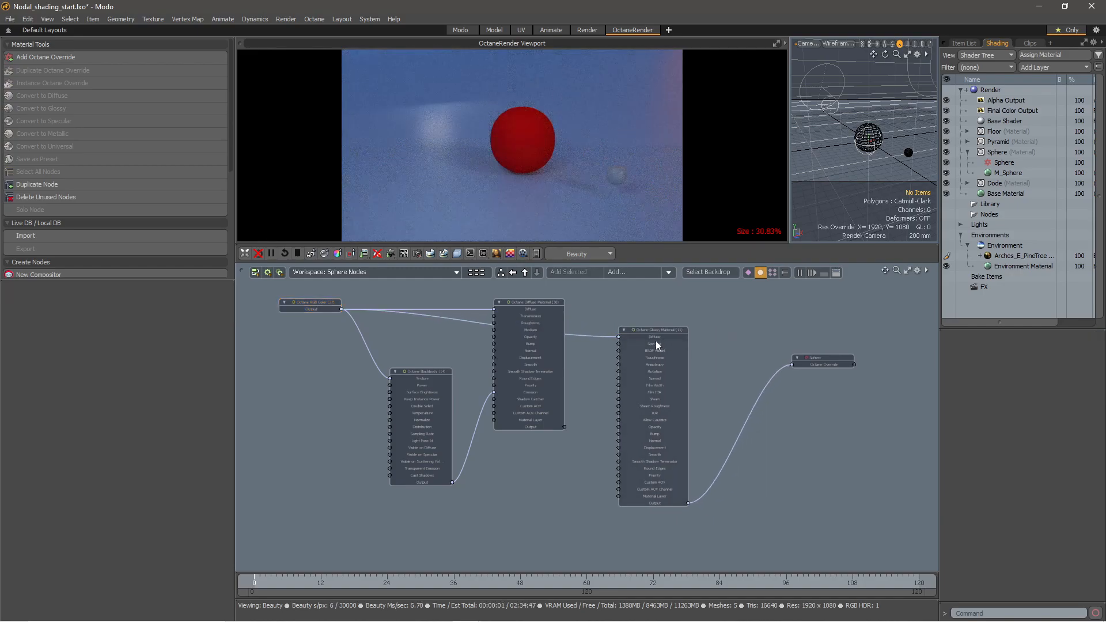
Set the glossy material's Specular to 0.9 and Roughness to 0.2
{"action": "left_click", "coordinate": [669, 331]}
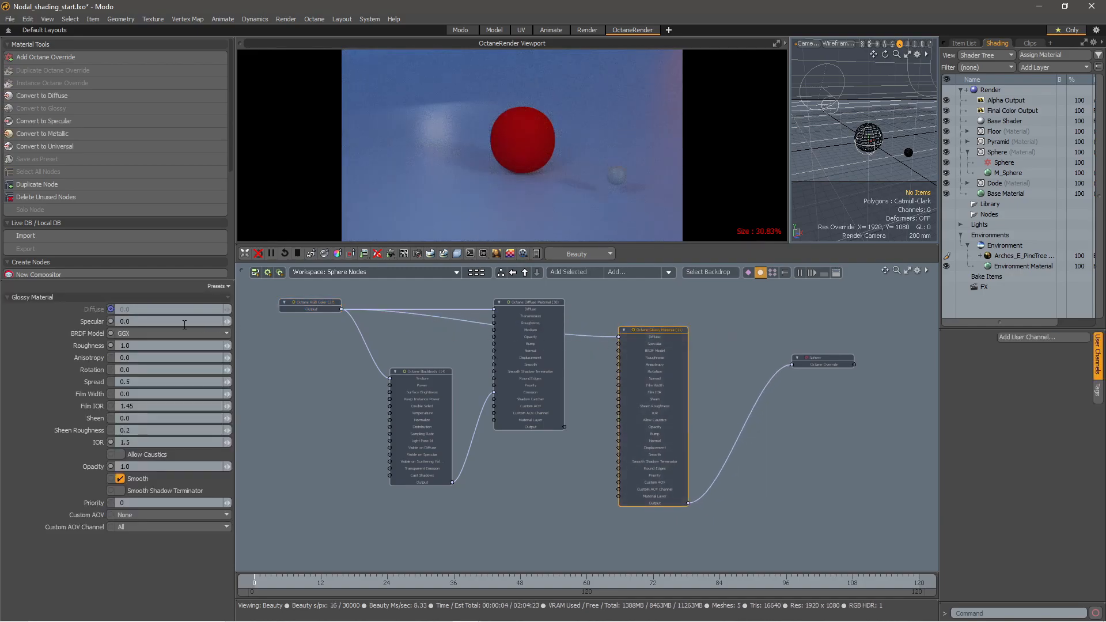
{"action": "left_click", "coordinate": [165, 323]}
{"action": "type", "text": "0."}
{"action": "key", "text": "Tab"}
{"action": "type", "text": "0."}
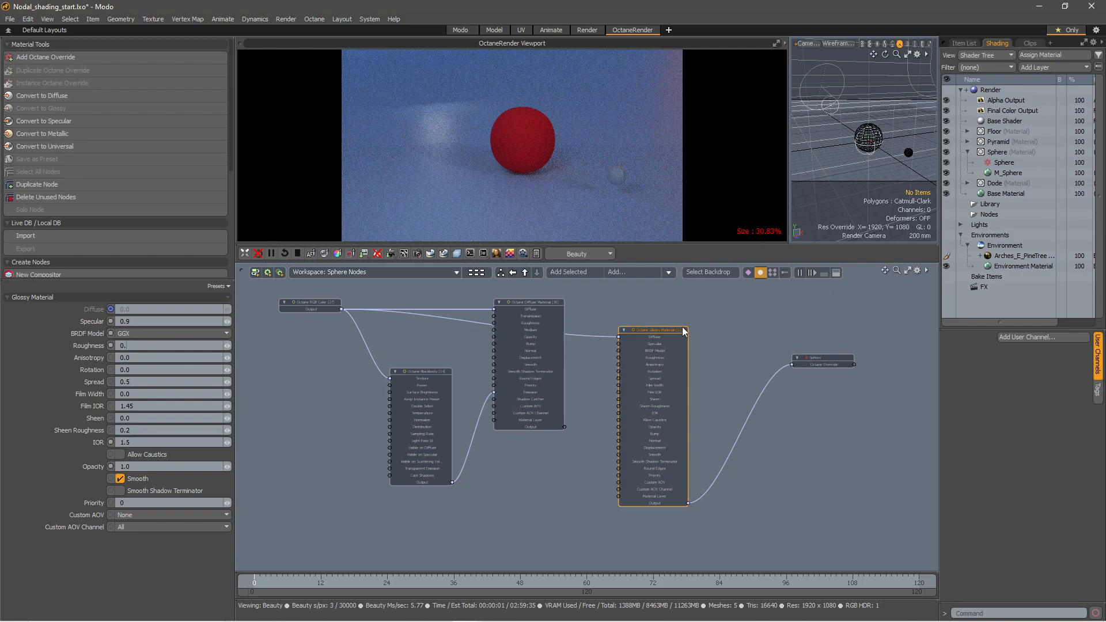
{"action": "type", "text": "2"}
{"action": "key", "text": "Return"}
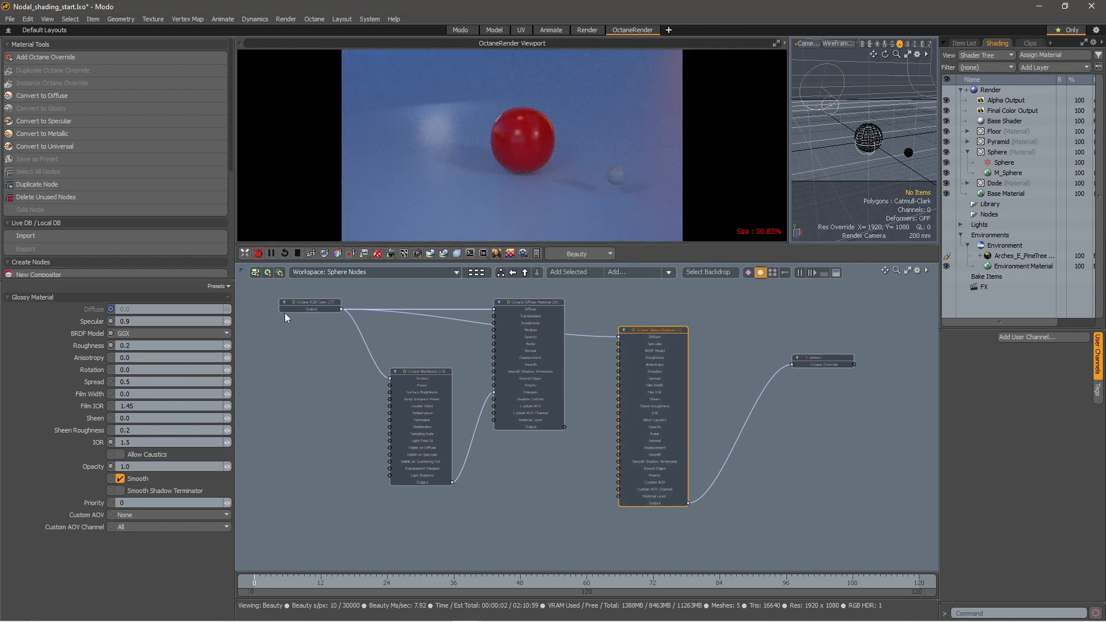
Set the glossy material's Roughness to 0 and its Specular to 1
{"action": "left_click", "coordinate": [152, 347]}
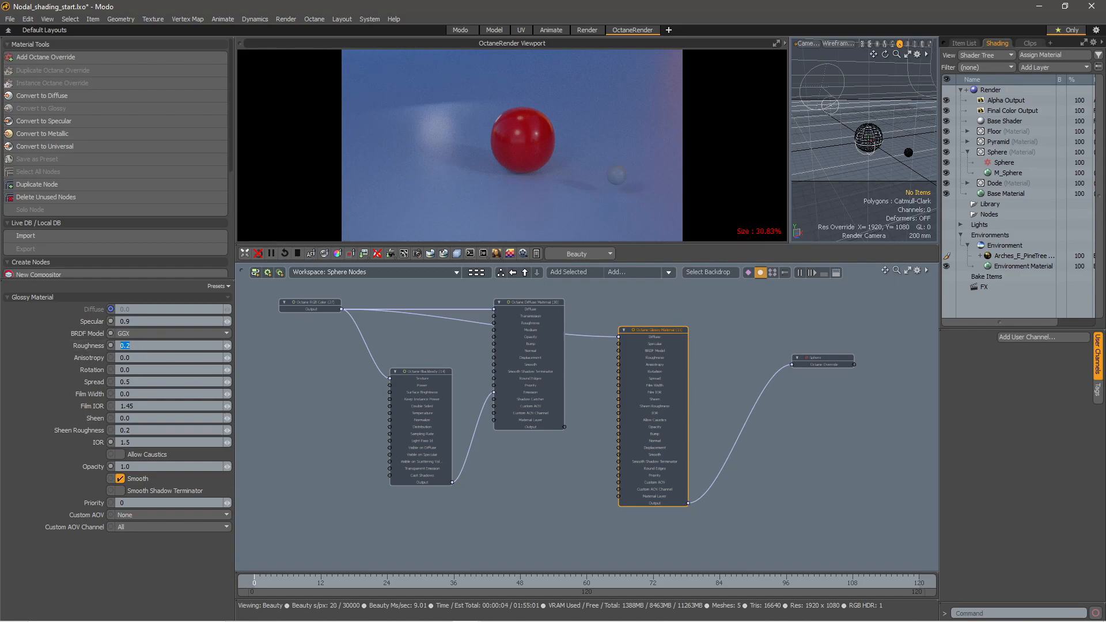
{"action": "type", "text": "0"}
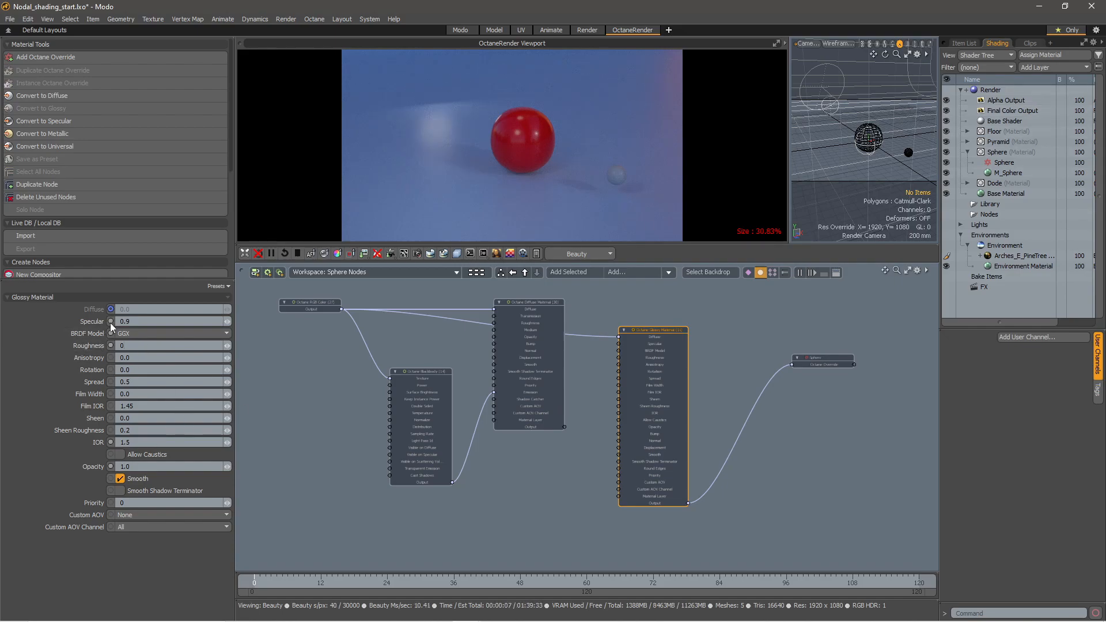
{"action": "left_click", "coordinate": [151, 321]}
{"action": "type", "text": "1"}
{"action": "key", "text": "Return"}
Rearrange the schematic so the diffuse material and Blackbody sit below the glossy material, leaving room before the Sphere node
{"action": "left_click_drag", "start_coordinate": [545, 301], "coordinate": [540, 374]}
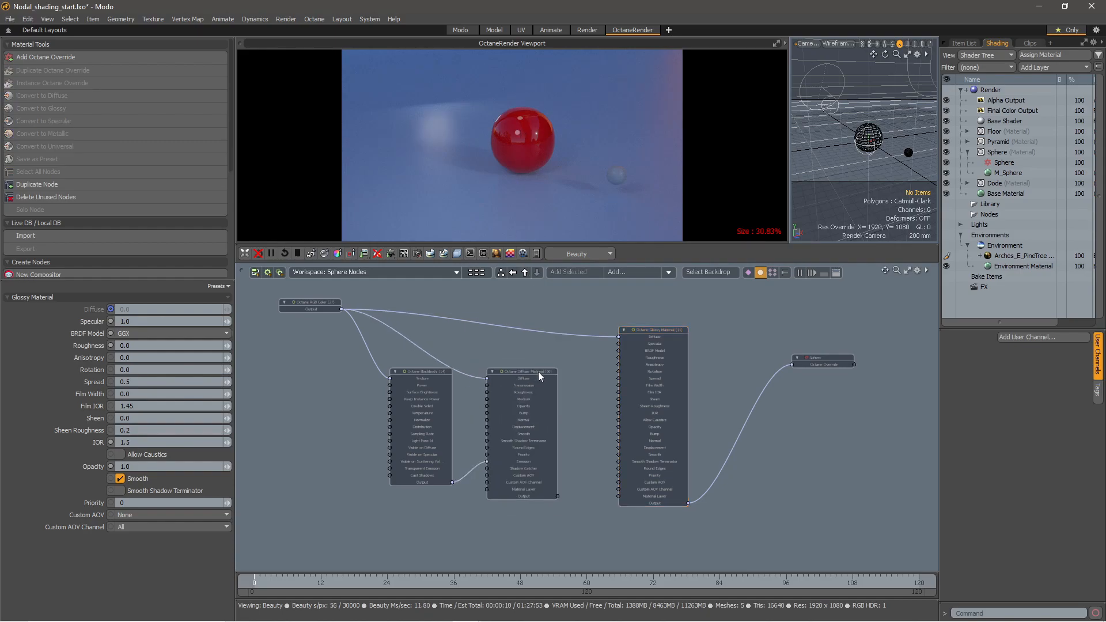
{"action": "left_click", "coordinate": [538, 135]}
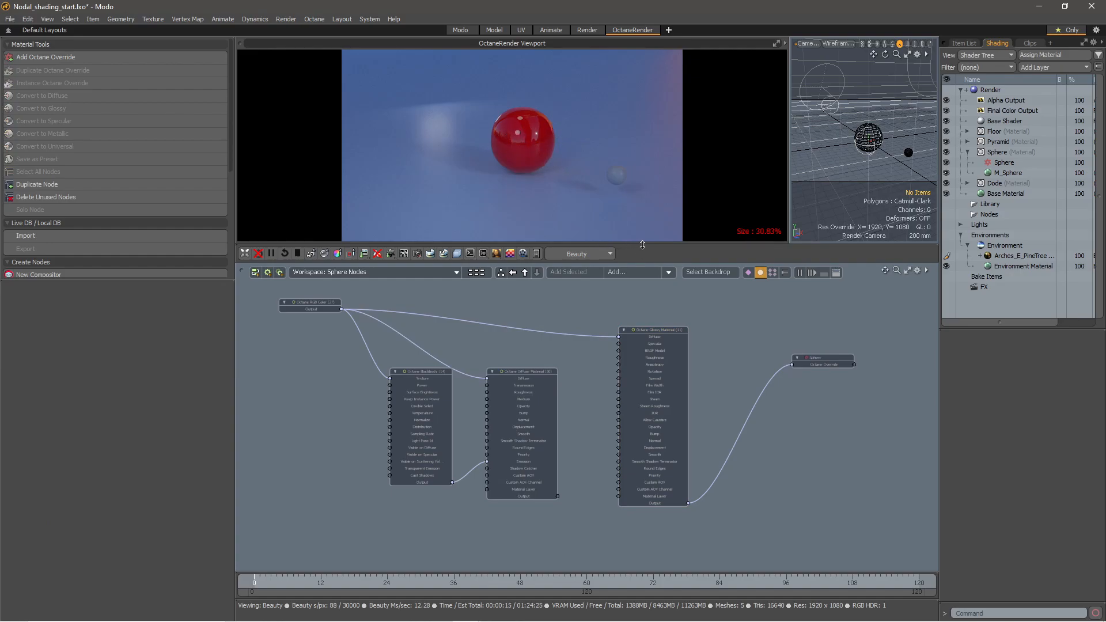
{"action": "left_click_drag", "start_coordinate": [657, 327], "coordinate": [640, 313]}
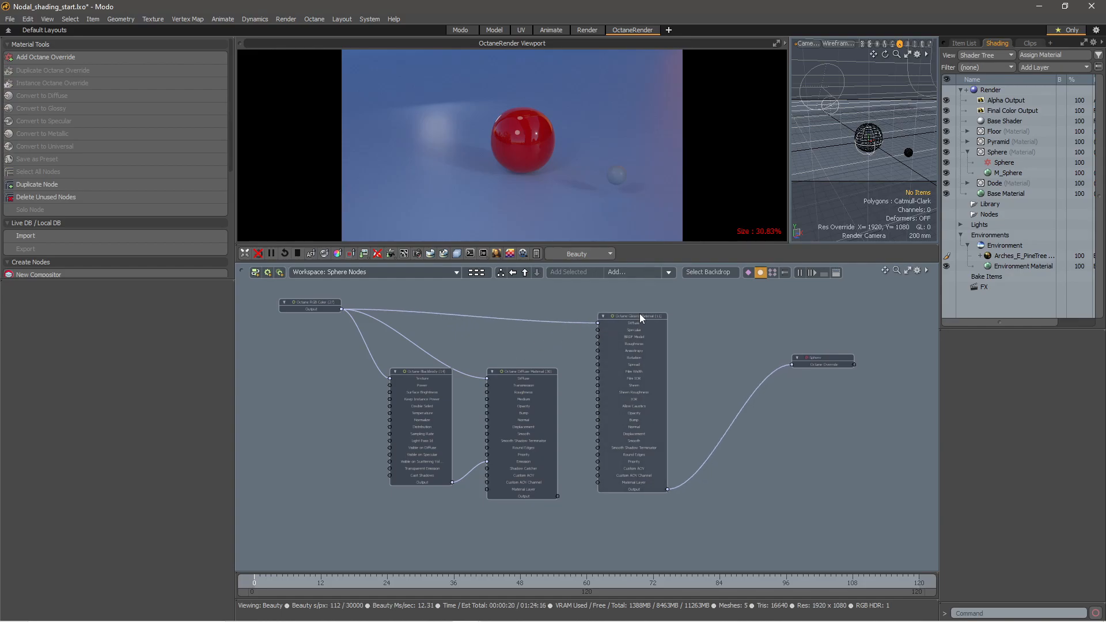
{"action": "left_click_drag", "start_coordinate": [640, 314], "coordinate": [655, 308]}
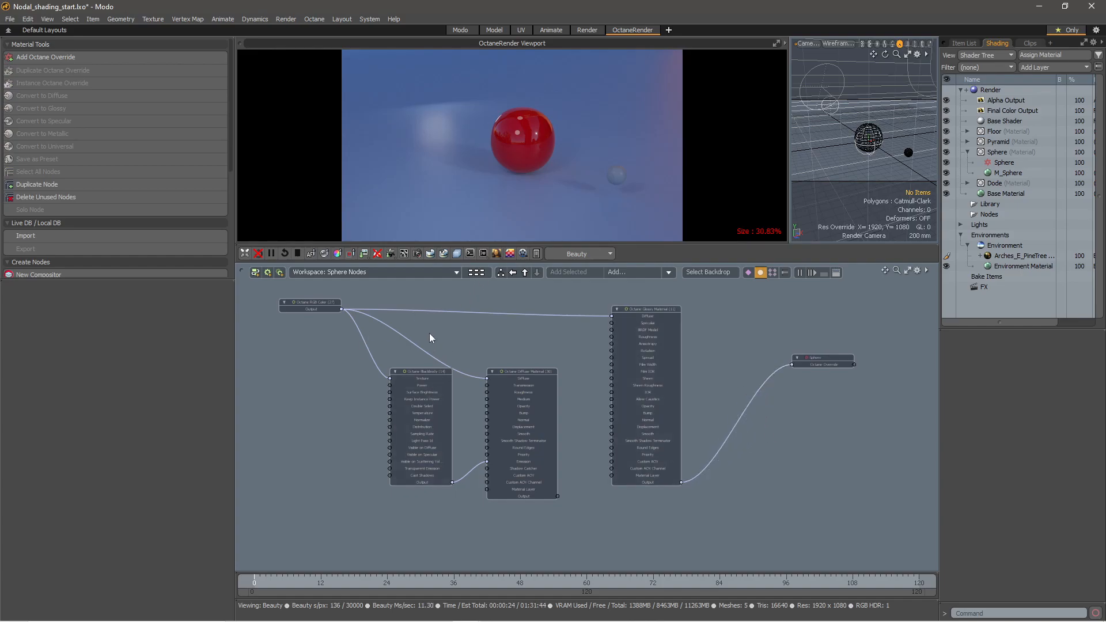
{"action": "left_click_drag", "start_coordinate": [537, 371], "coordinate": [593, 483]}
{"action": "left_click_drag", "start_coordinate": [431, 371], "coordinate": [389, 407]}
{"action": "left_click_drag", "start_coordinate": [316, 300], "coordinate": [306, 311]}
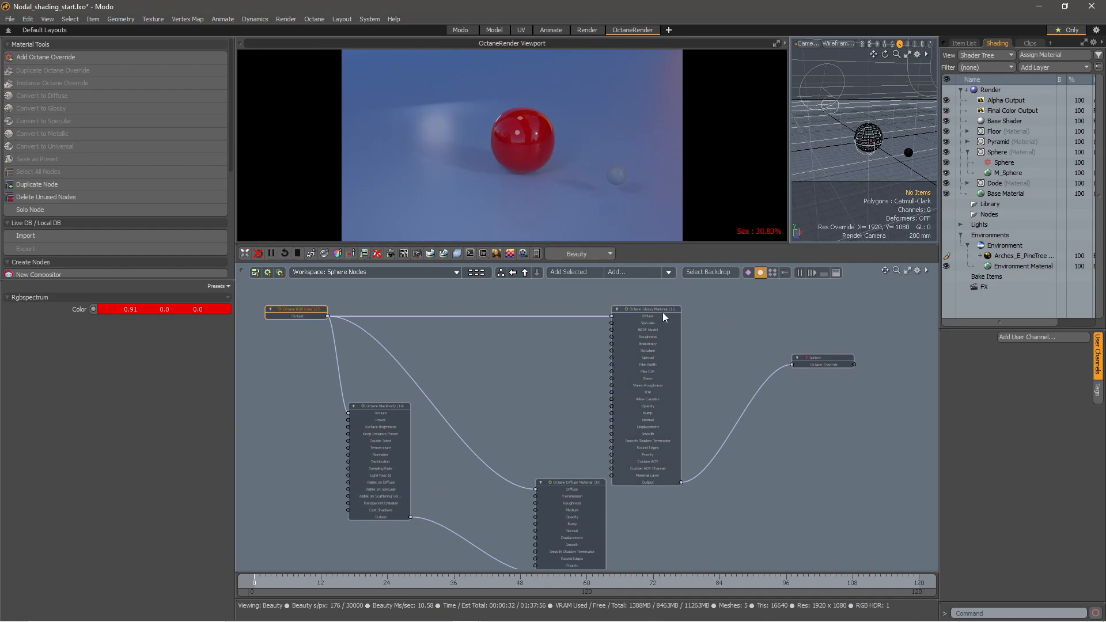
{"action": "left_click", "coordinate": [620, 288]}
{"action": "left_click_drag", "start_coordinate": [636, 313], "coordinate": [596, 283]}
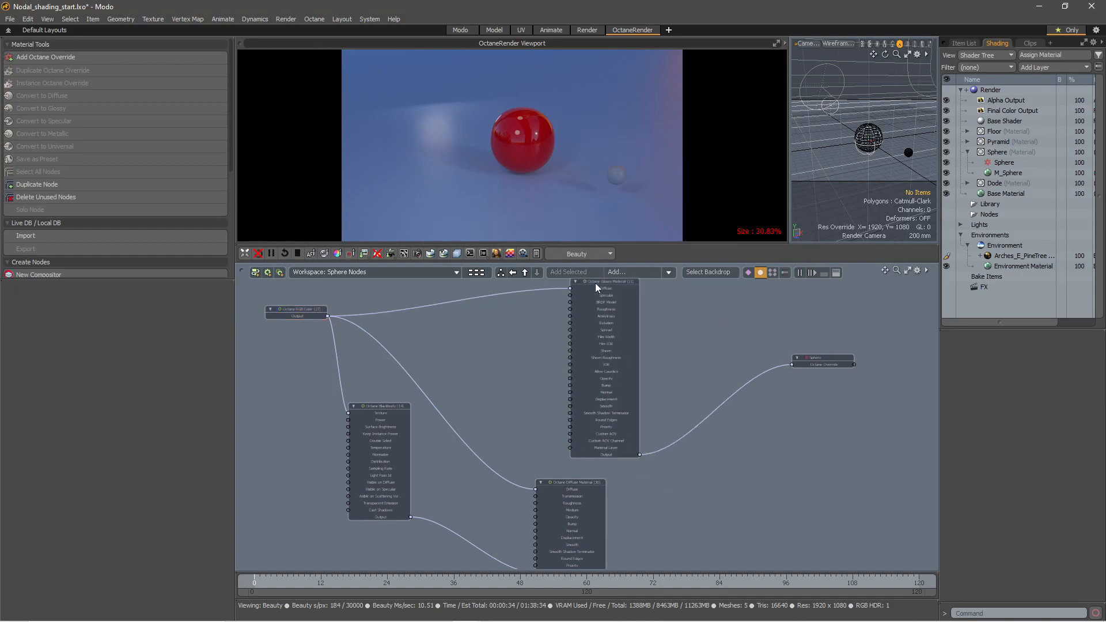
Insert an Octane Mix Material on the link between the glossy material and the Sphere node, and move it clear of the other nodes
{"action": "right_click", "coordinate": [731, 395]}
{"action": "mouse_move", "coordinate": [745, 449]}
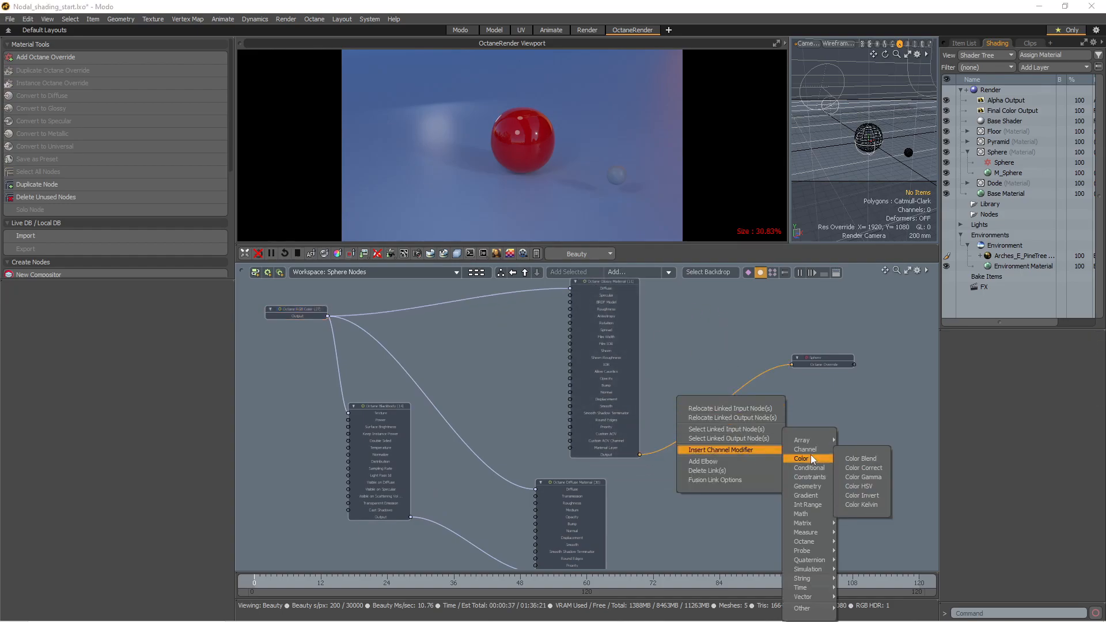
{"action": "mouse_move", "coordinate": [811, 524]}
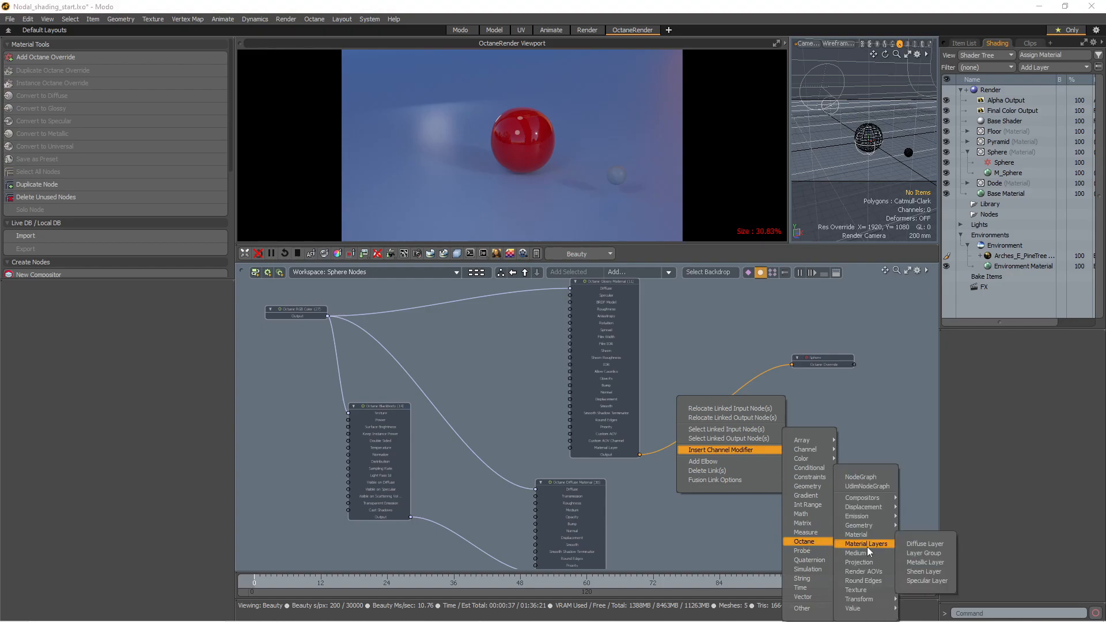
{"action": "mouse_move", "coordinate": [869, 536]}
{"action": "left_click", "coordinate": [924, 526]}
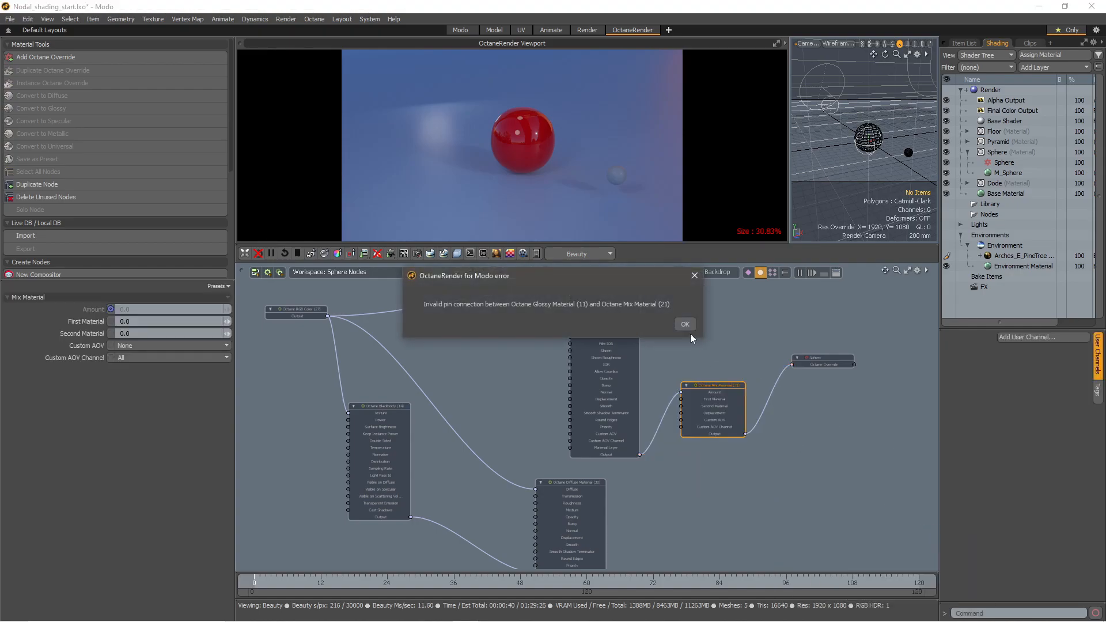
{"action": "left_click", "coordinate": [689, 329]}
{"action": "left_click_drag", "start_coordinate": [715, 386], "coordinate": [743, 407]}
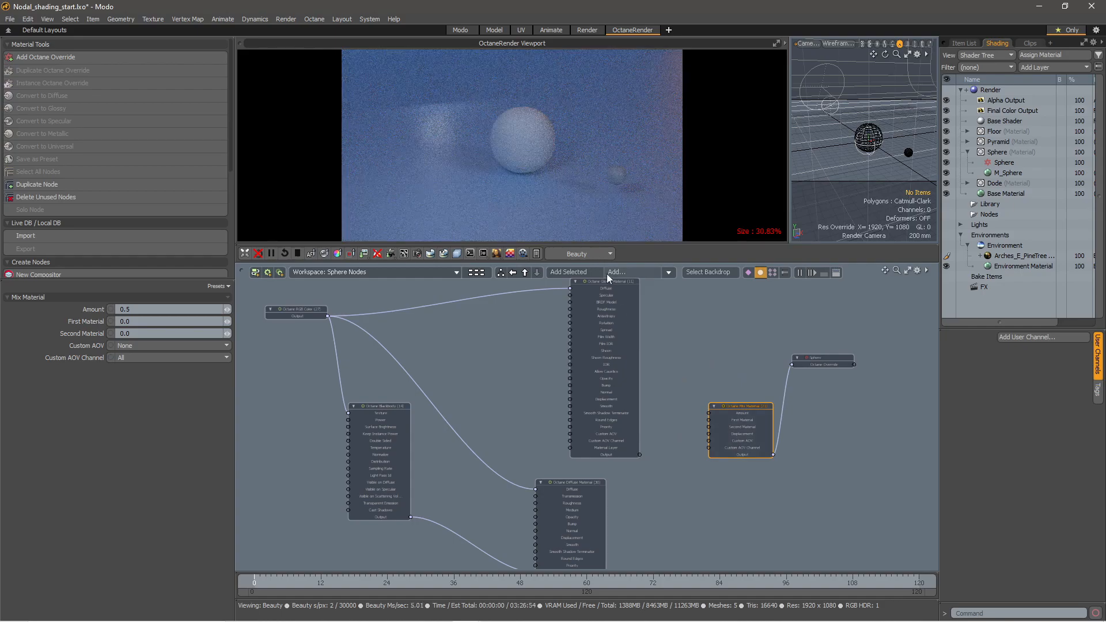
Connect the glossy material's output to the mix material's First Material and the diffuse material's output to Second Material, spacing out the nodes
{"action": "left_click_drag", "start_coordinate": [640, 454], "coordinate": [709, 420]}
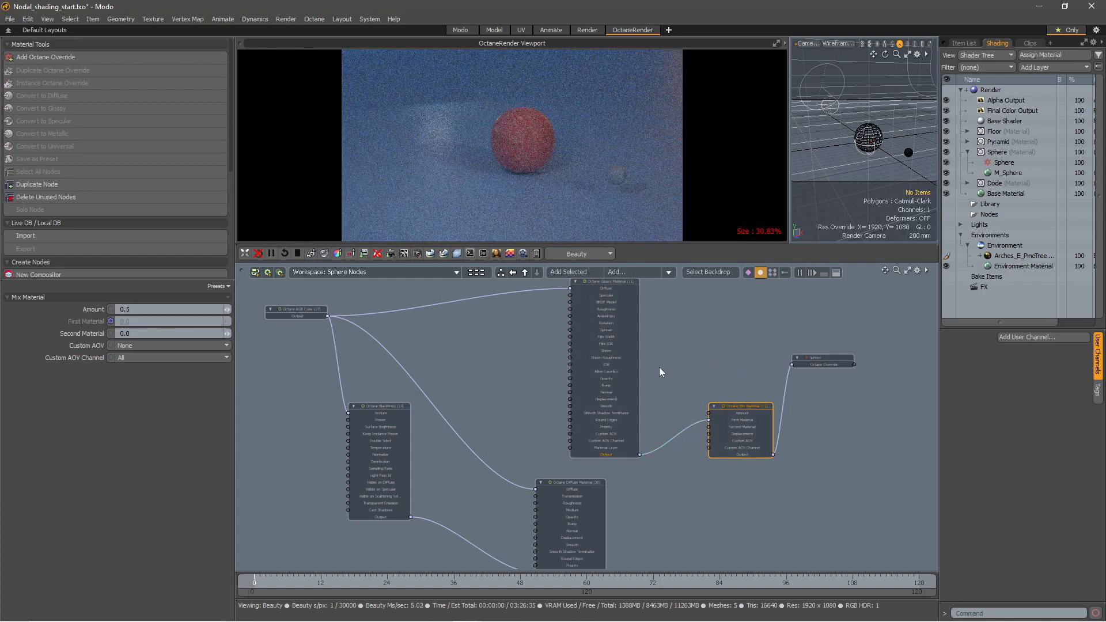
{"action": "scroll", "coordinate": [399, 318], "scroll_direction": "down", "scroll_amount": 2}
{"action": "scroll", "coordinate": [518, 534], "scroll_direction": "up", "scroll_amount": 1}
{"action": "left_click_drag", "start_coordinate": [562, 538], "coordinate": [651, 381]}
{"action": "middle_click_drag", "start_coordinate": [600, 305], "coordinate": [605, 363]}
{"action": "left_click_drag", "start_coordinate": [578, 312], "coordinate": [530, 313]}
{"action": "left_click", "coordinate": [552, 290]}
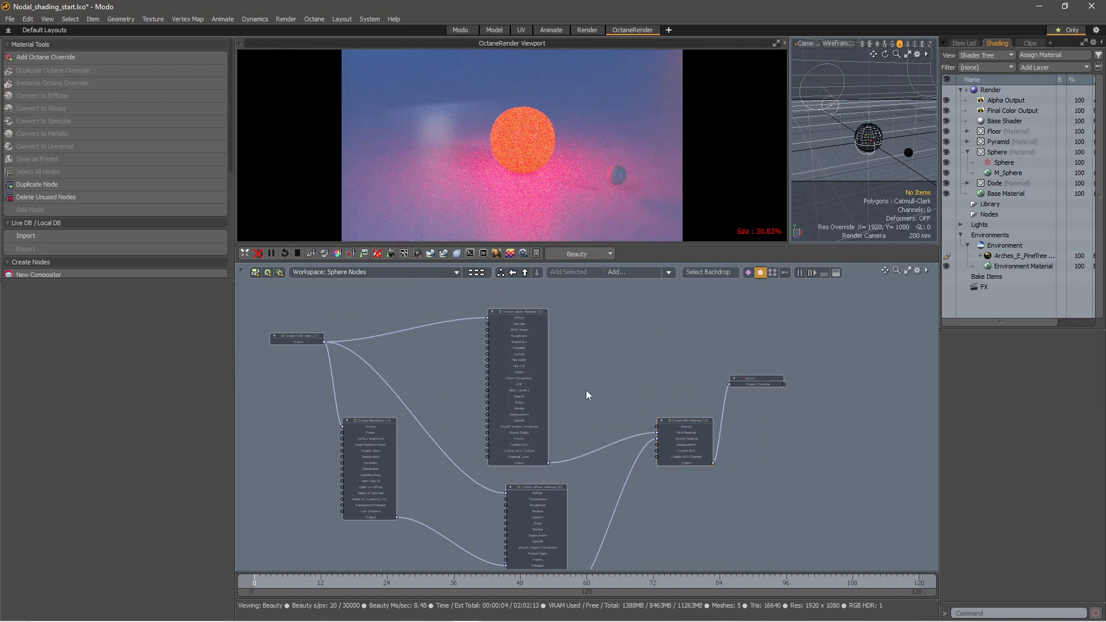
Disconnect the RGB color from the glossy material's Diffuse input
{"action": "middle_click_drag", "start_coordinate": [330, 356], "coordinate": [393, 354]}
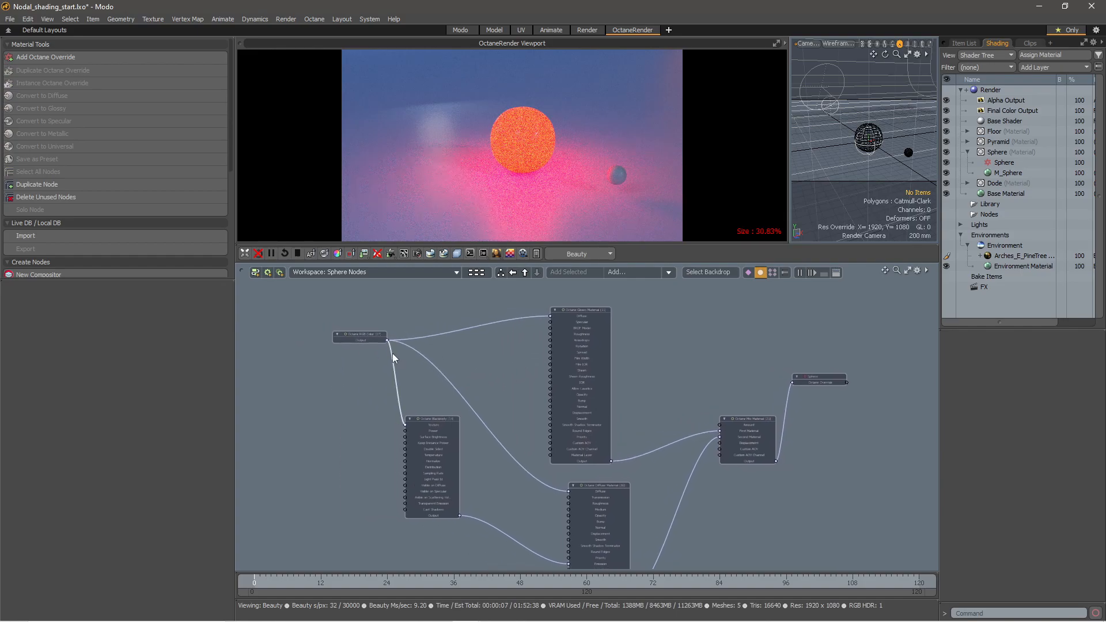
{"action": "left_click", "coordinate": [438, 333]}
{"action": "key", "text": "Delete"}
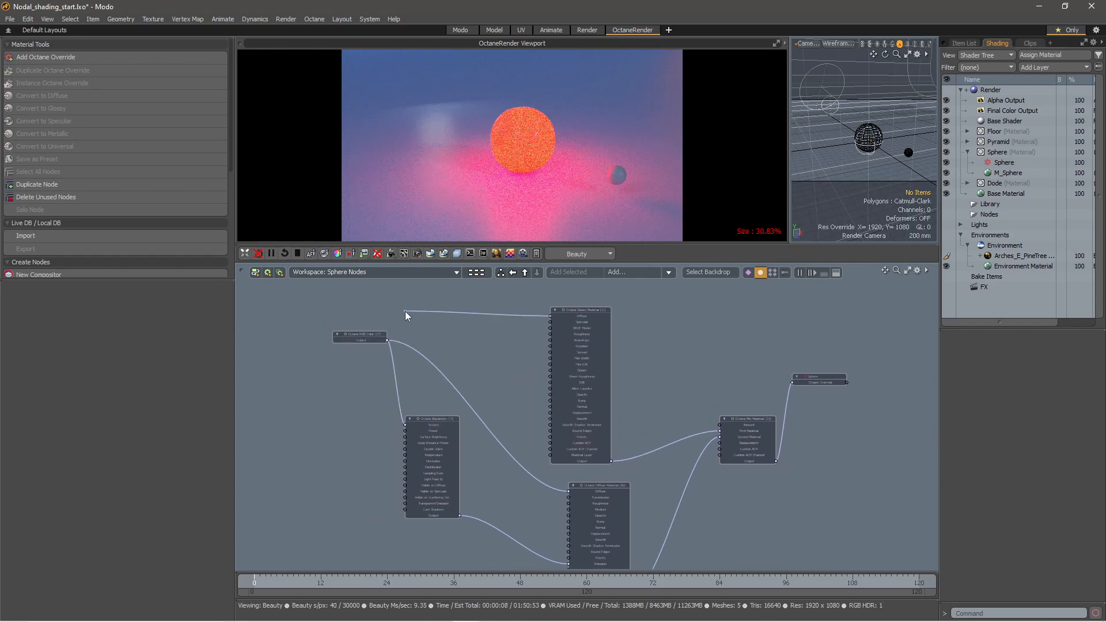
Duplicate the RGB color node and place the copy near the glossy material
{"action": "mouse_move", "coordinate": [359, 343]}
{"action": "left_mouse_down"}
{"action": "mouse_move", "coordinate": [340, 349]}
{"action": "mouse_move", "coordinate": [313, 420]}
{"action": "mouse_move", "coordinate": [344, 352]}
{"action": "left_mouse_up"}
{"action": "right_click", "coordinate": [344, 349]}
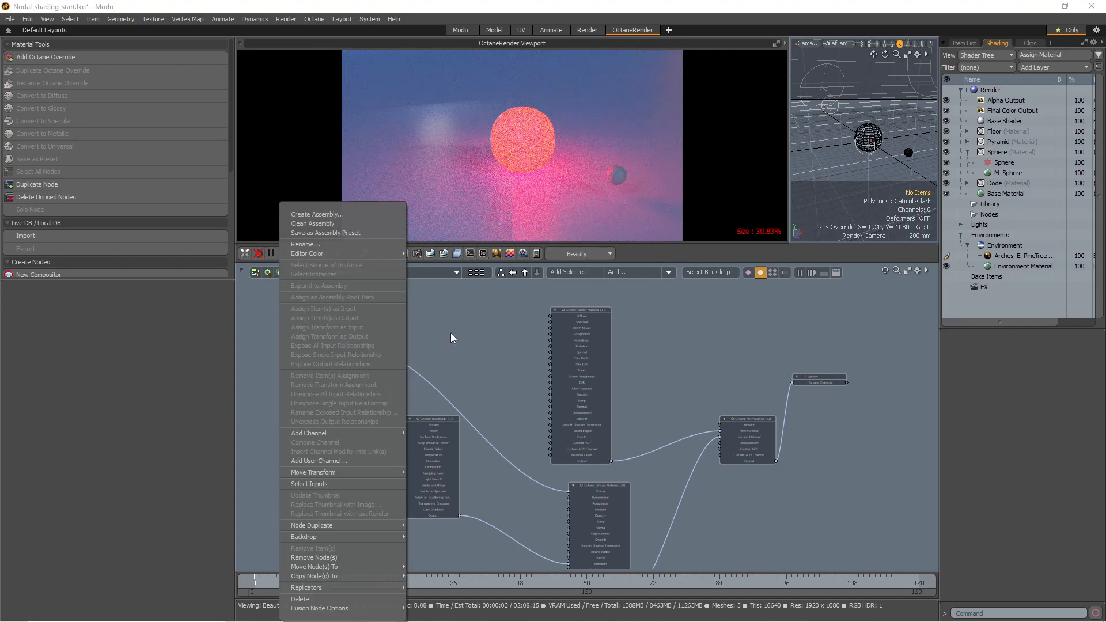
{"action": "right_click", "coordinate": [346, 342]}
{"action": "mouse_move", "coordinate": [347, 527]}
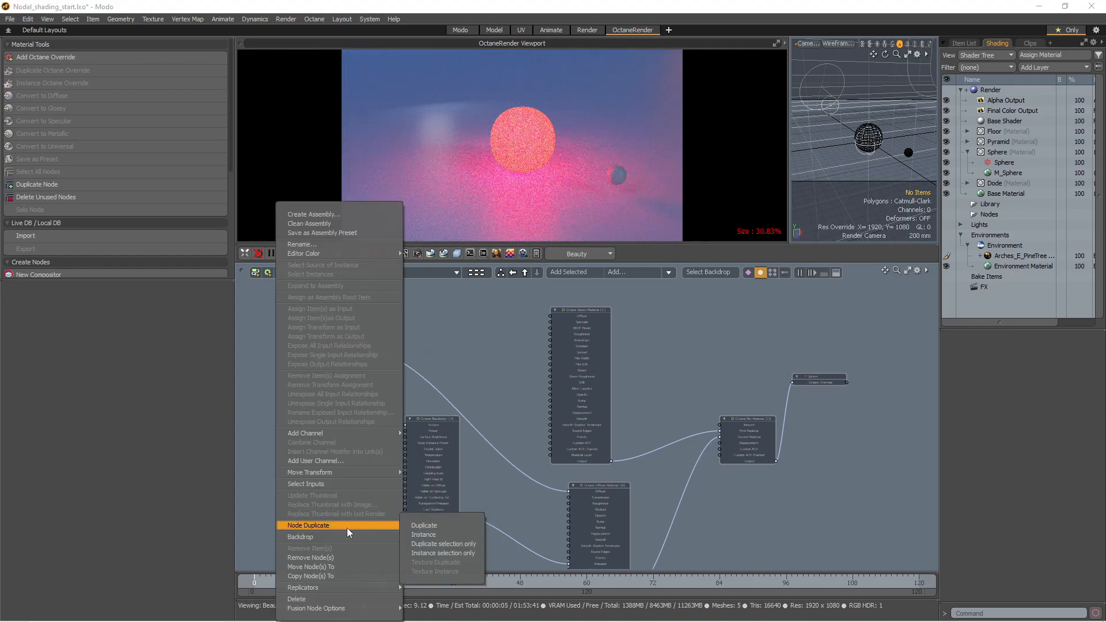
{"action": "left_click", "coordinate": [416, 524]}
{"action": "left_click_drag", "start_coordinate": [357, 348], "coordinate": [434, 311]}
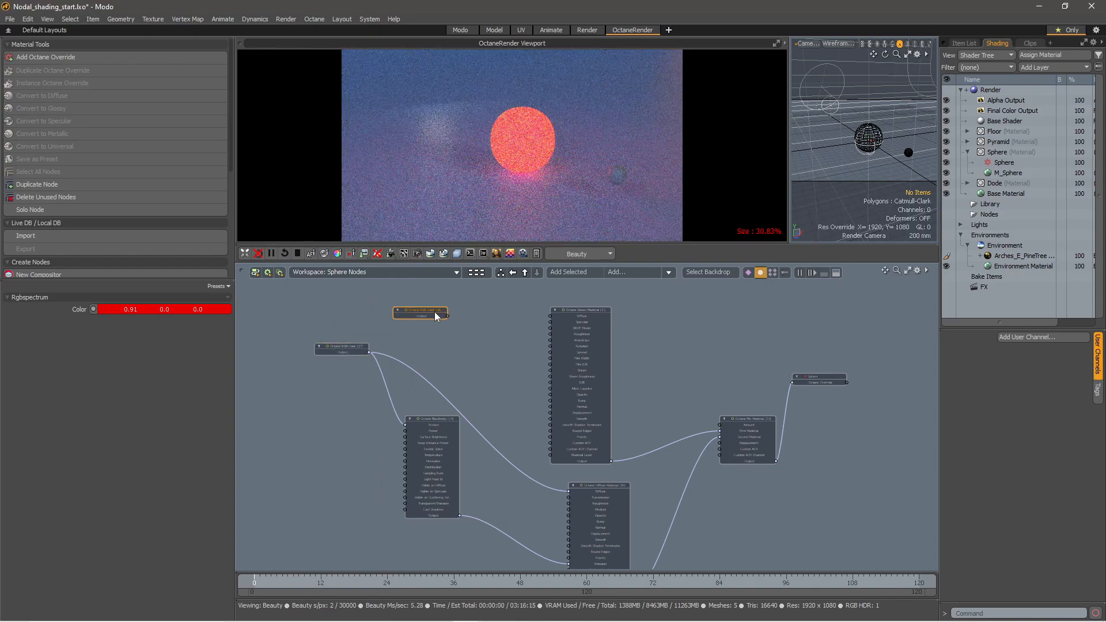
Set the duplicated RGB color to yellow (0.91, 0.89, 0.17) and connect its output to the glossy material's Diffuse input
{"action": "double_click", "coordinate": [223, 312]}
{"action": "left_click_drag", "start_coordinate": [399, 192], "coordinate": [385, 175]}
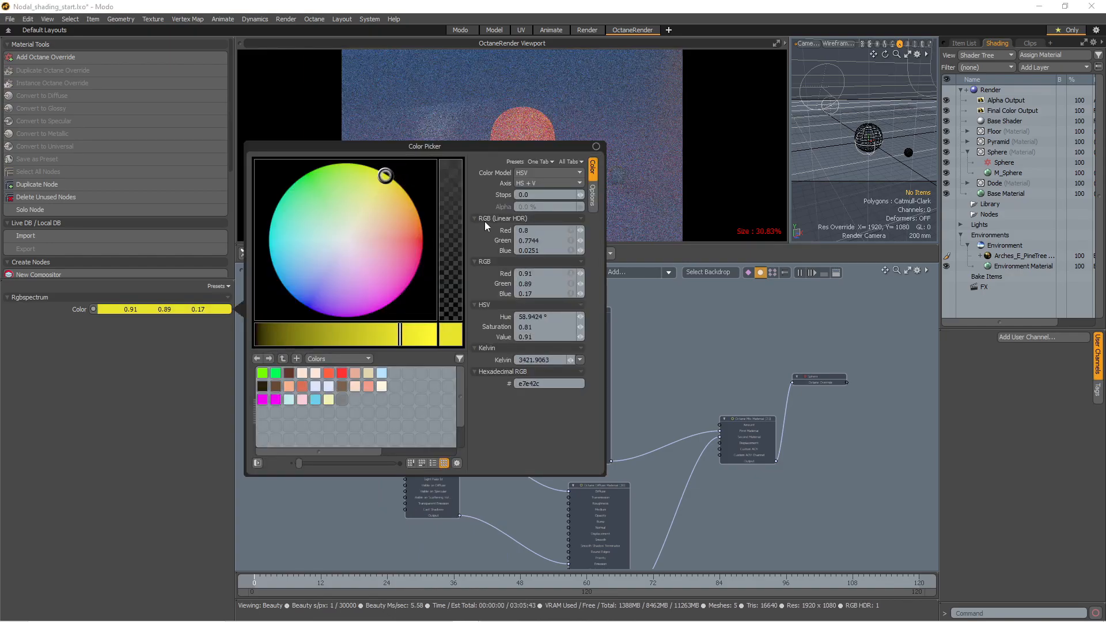
{"action": "left_click", "coordinate": [617, 192]}
{"action": "left_click_drag", "start_coordinate": [453, 310], "coordinate": [549, 317]}
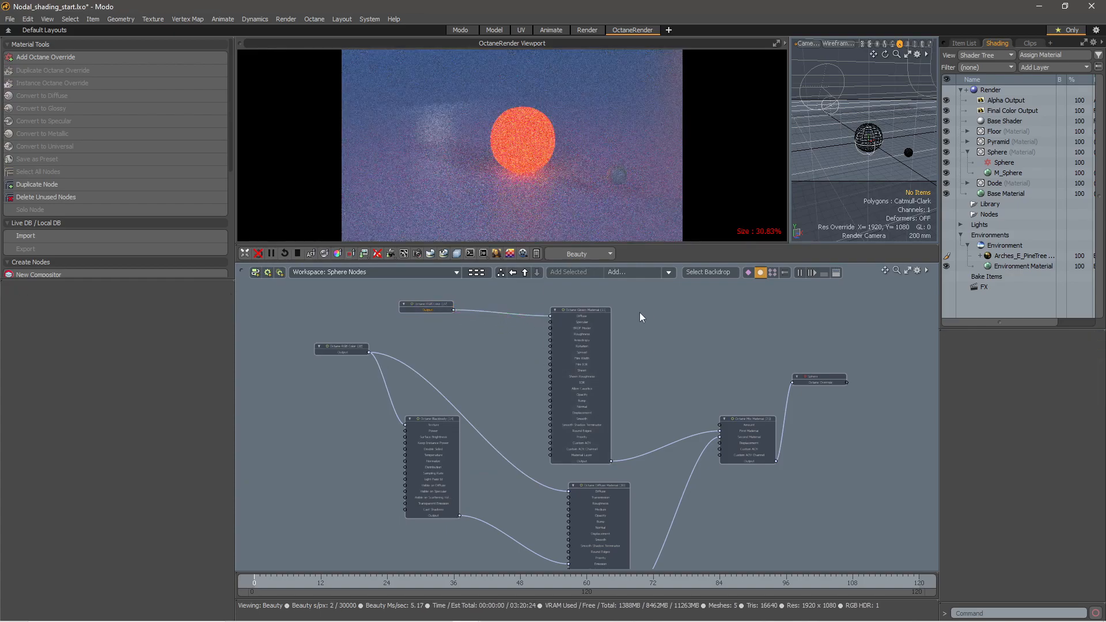
{"action": "scroll", "coordinate": [767, 466], "scroll_direction": "up", "scroll_amount": 3}
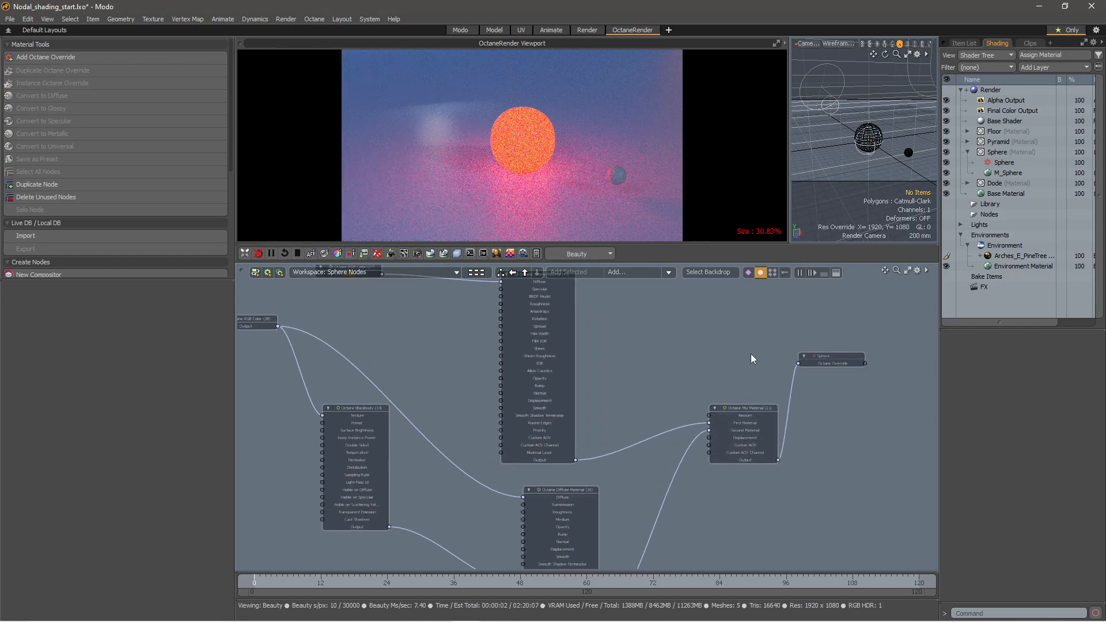
{"action": "left_click_drag", "start_coordinate": [751, 354], "coordinate": [639, 414], "text": "alt"}
{"action": "scroll", "coordinate": [614, 388], "scroll_direction": "down", "scroll_amount": 2}
{"action": "scroll", "coordinate": [614, 388], "scroll_direction": "down", "scroll_amount": 1}
{"action": "left_click_drag", "start_coordinate": [584, 385], "coordinate": [607, 353], "text": "alt"}
{"action": "scroll", "coordinate": [607, 353], "scroll_direction": "down", "scroll_amount": 1}
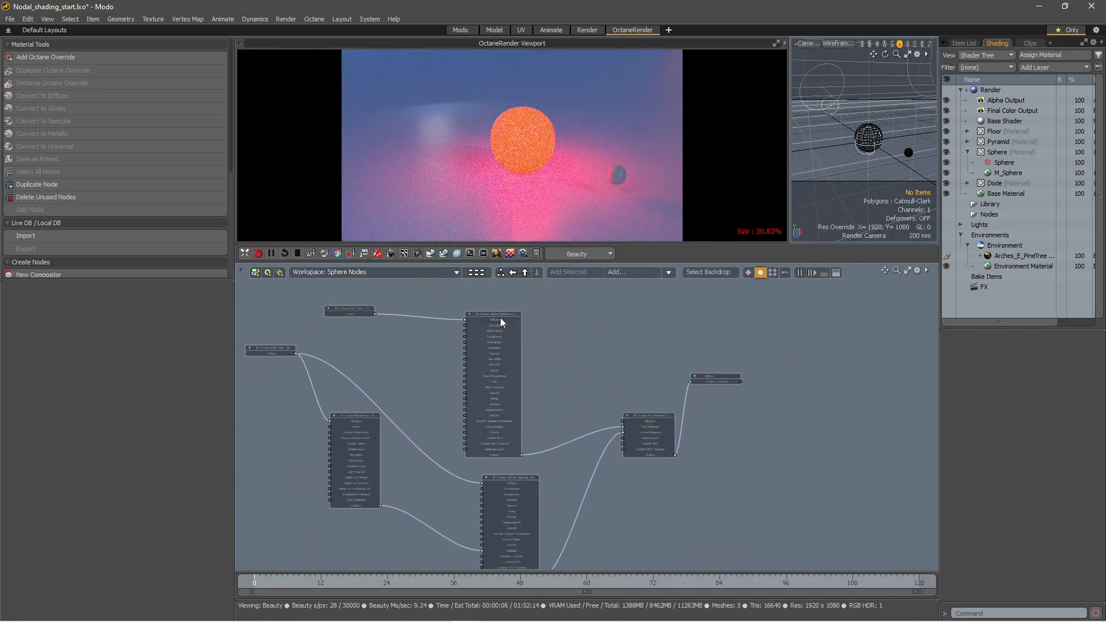
{"action": "left_click_drag", "start_coordinate": [544, 351], "coordinate": [594, 344], "text": "alt"}
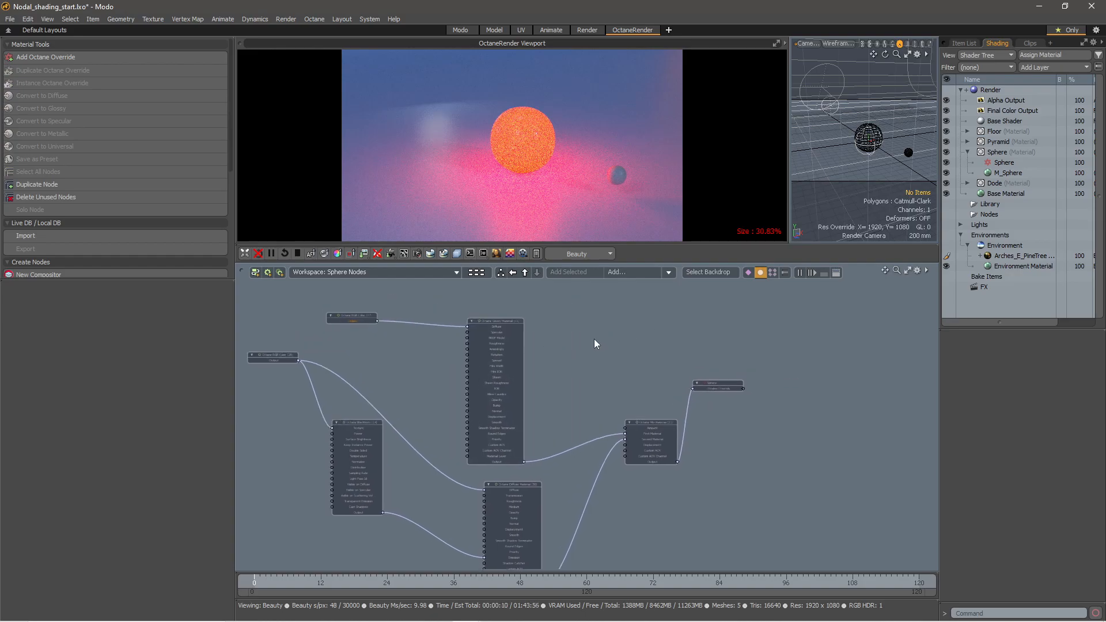
{"action": "left_click", "coordinate": [669, 271]}
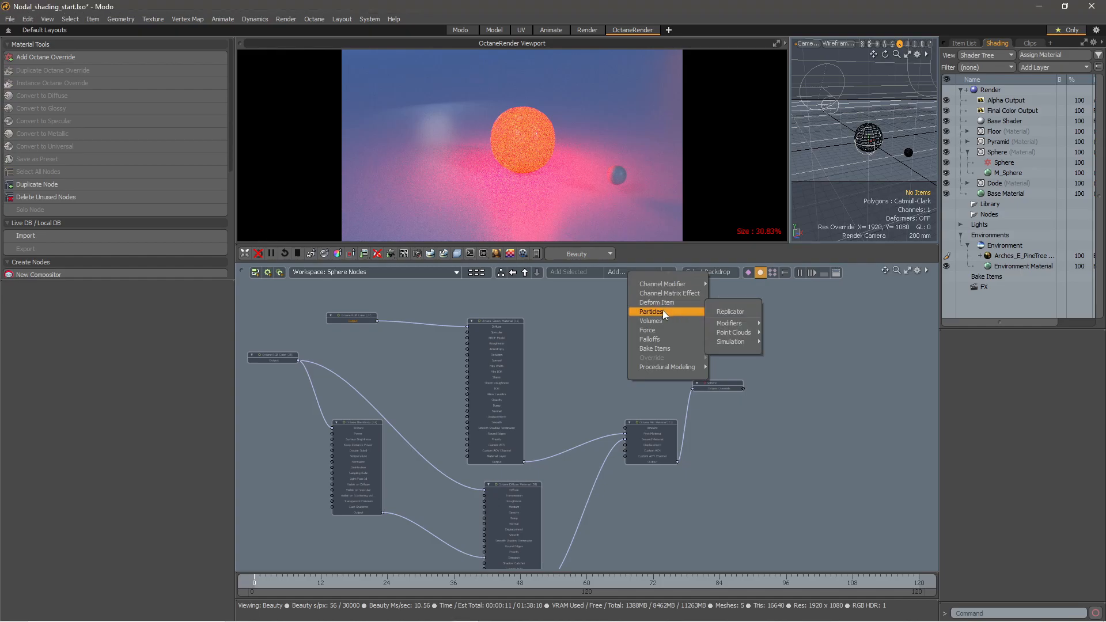
{"action": "left_click", "coordinate": [572, 312]}
{"action": "scroll", "coordinate": [652, 428], "scroll_direction": "up", "scroll_amount": 6}
{"action": "scroll", "coordinate": [618, 422], "scroll_direction": "down", "scroll_amount": 4}
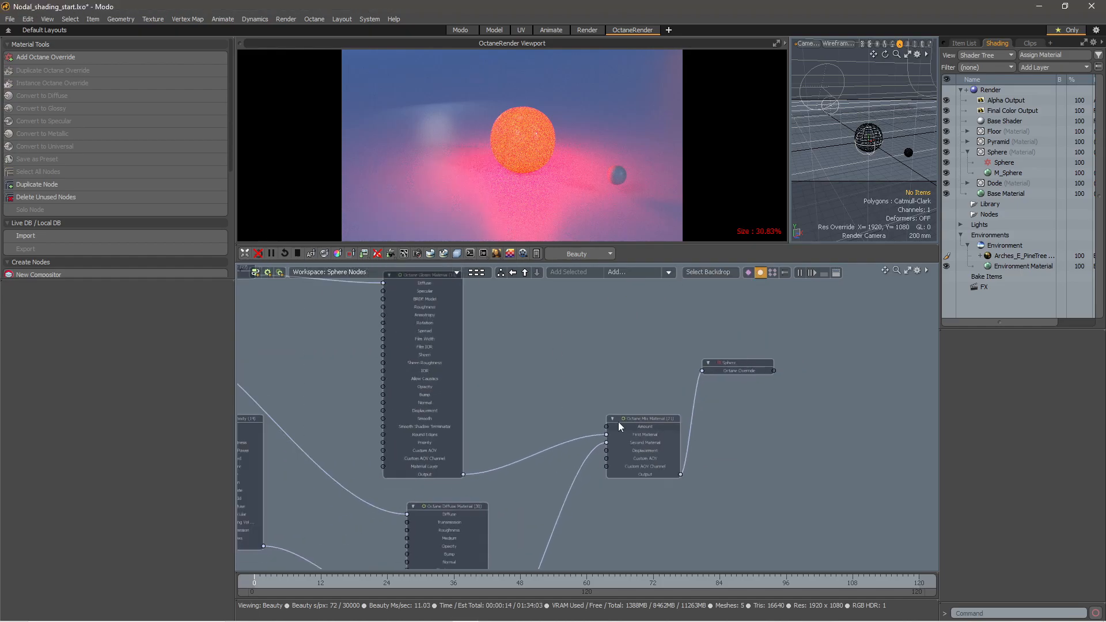
Add an Octane Noise Texture node above the mix material and connect its output to the mix's Amount input
{"action": "left_click", "coordinate": [668, 271]}
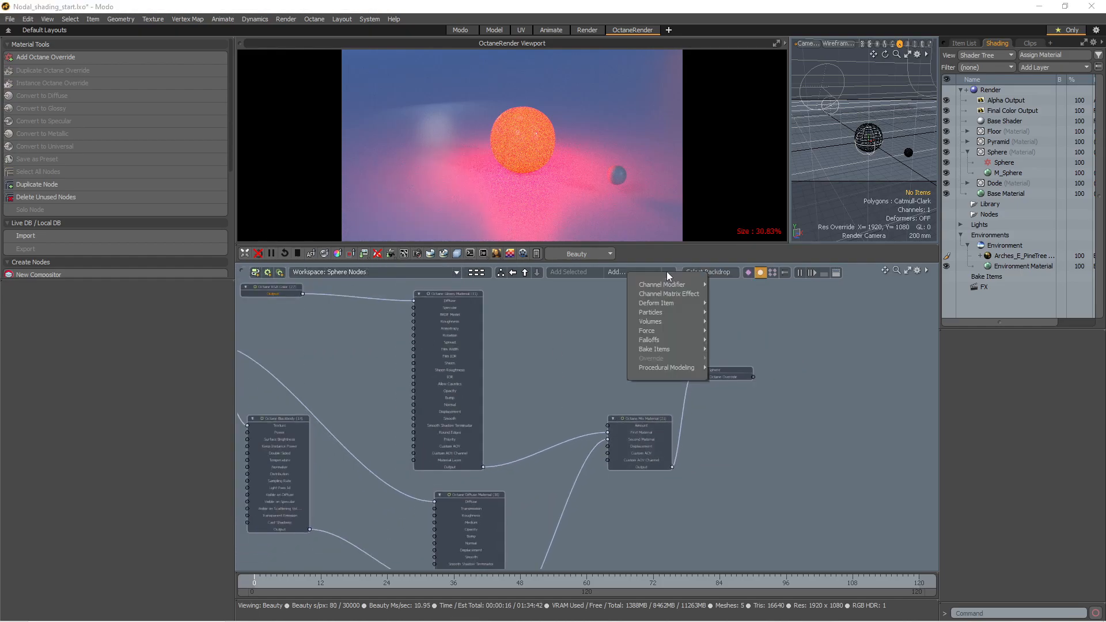
{"action": "mouse_move", "coordinate": [686, 288]}
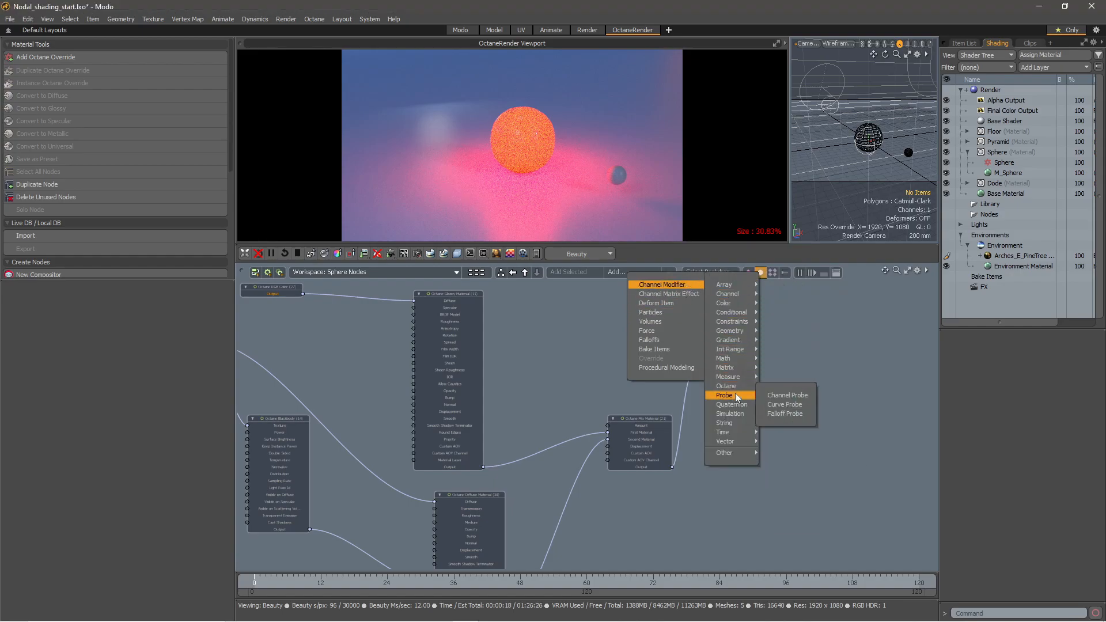
{"action": "mouse_move", "coordinate": [731, 422]}
{"action": "mouse_move", "coordinate": [732, 386]}
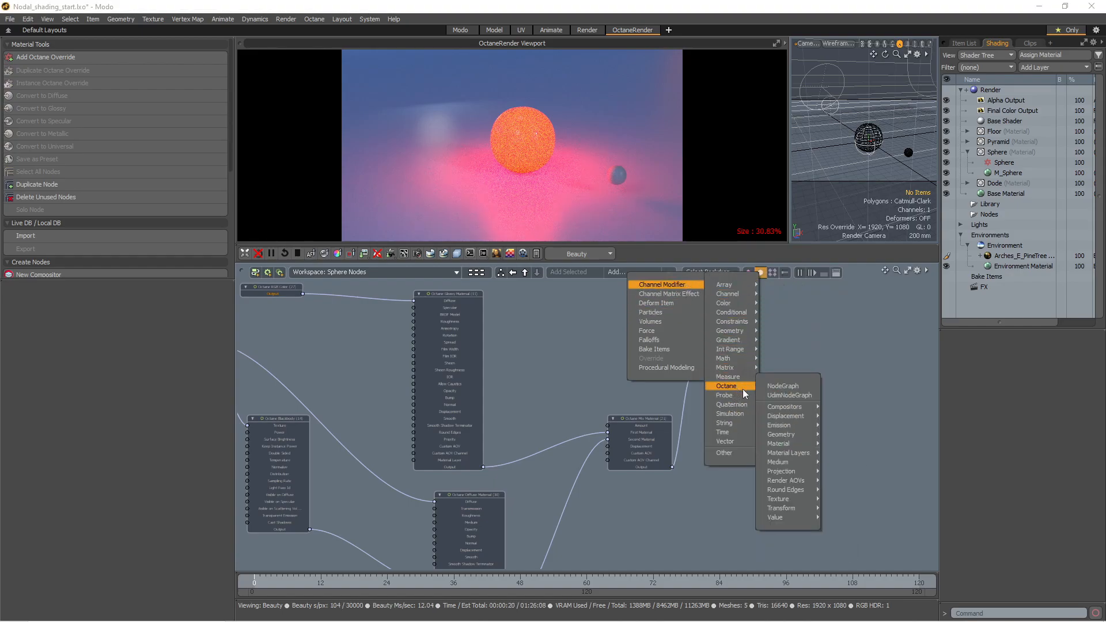
{"action": "mouse_move", "coordinate": [791, 490]}
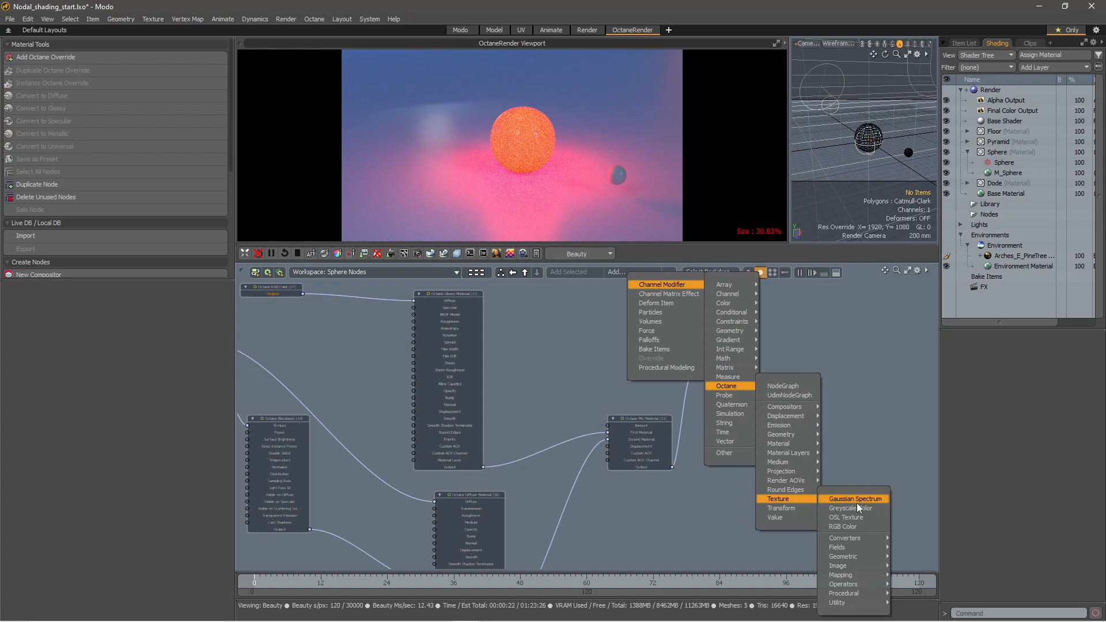
{"action": "mouse_move", "coordinate": [864, 557]}
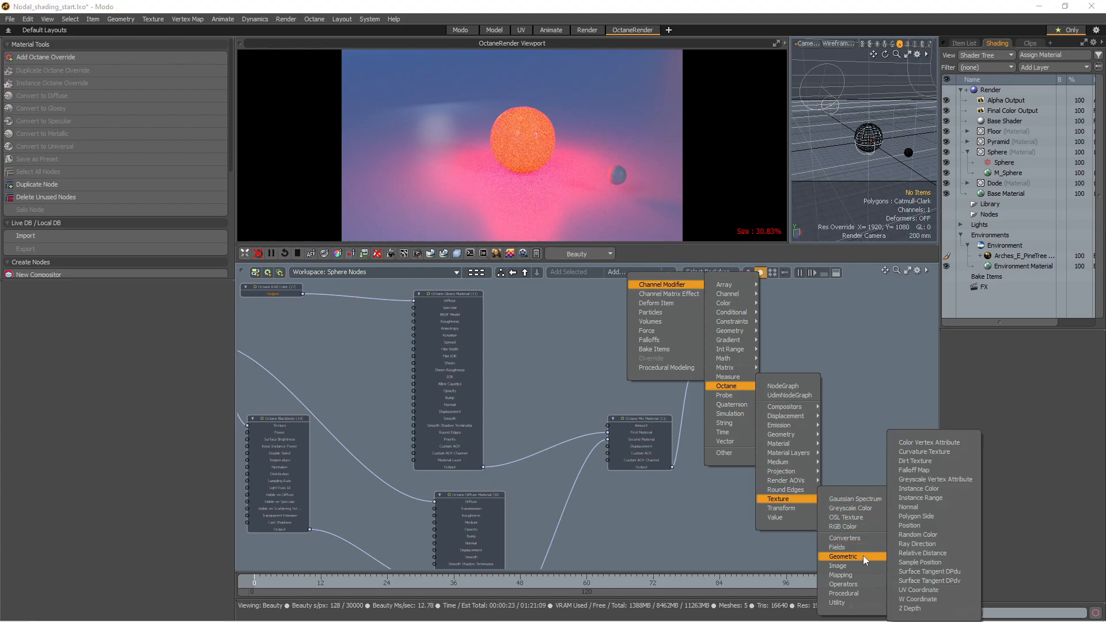
{"action": "mouse_move", "coordinate": [856, 594]}
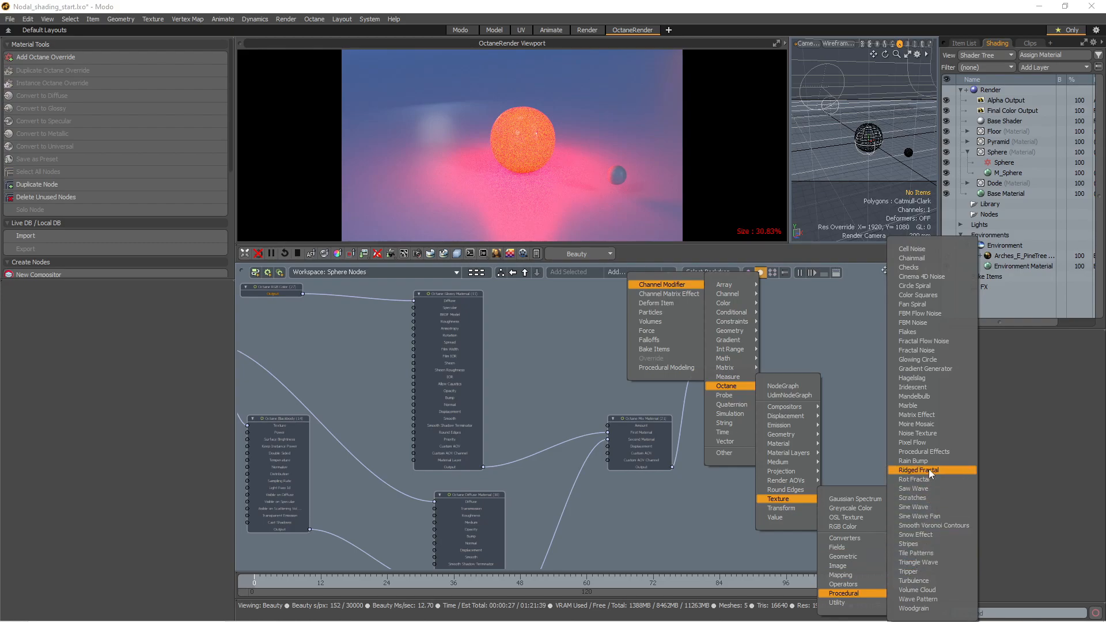
{"action": "left_click", "coordinate": [925, 437]}
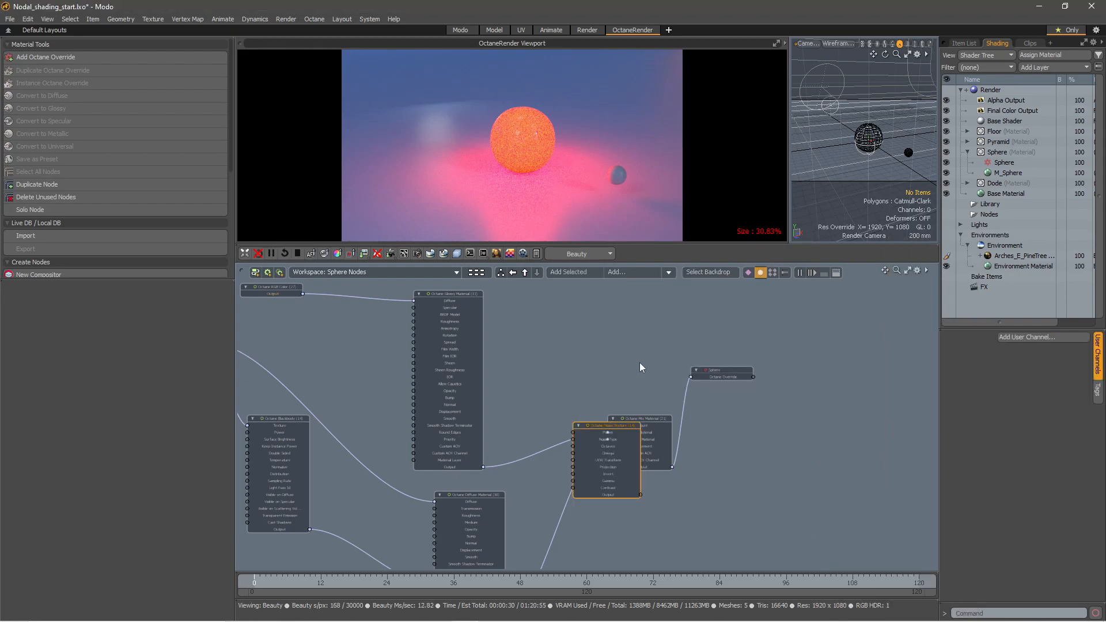
{"action": "left_click_drag", "start_coordinate": [618, 427], "coordinate": [551, 295]}
{"action": "left_click_drag", "start_coordinate": [572, 363], "coordinate": [610, 424]}
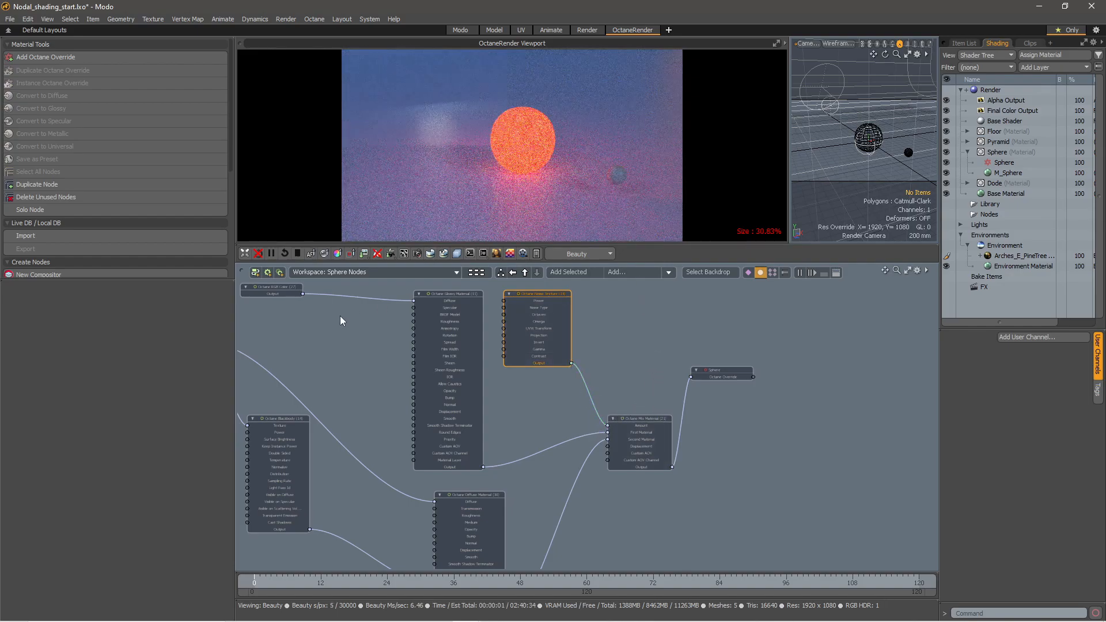
Set the Power of the Blackbody emission node to 1.0
{"action": "scroll", "coordinate": [375, 346], "scroll_direction": "down", "scroll_amount": 1}
{"action": "scroll", "coordinate": [369, 346], "scroll_direction": "up", "scroll_amount": 1}
{"action": "left_click_drag", "start_coordinate": [354, 348], "coordinate": [531, 345], "text": "alt"}
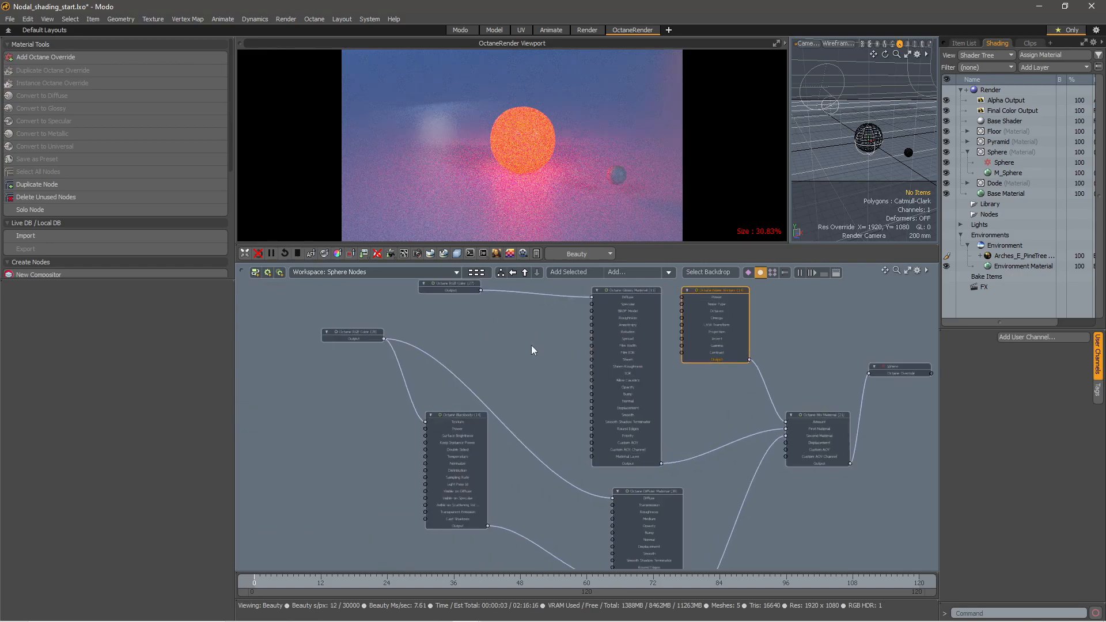
{"action": "left_click", "coordinate": [452, 418]}
{"action": "left_click", "coordinate": [138, 317]}
{"action": "type", "text": "100.0"}
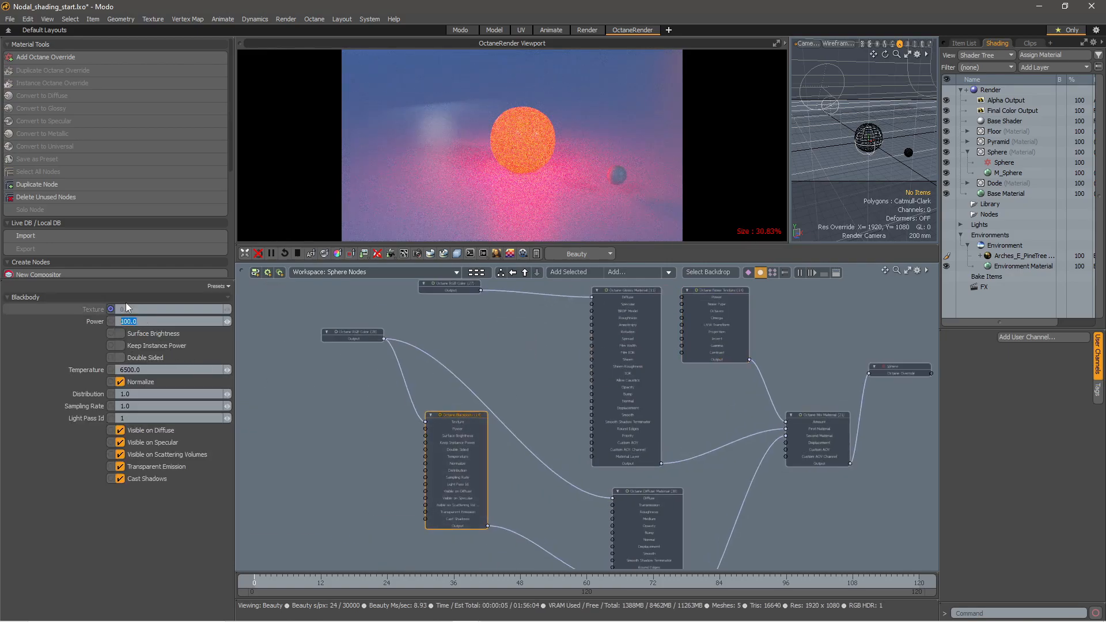
{"action": "key", "text": "Return"}
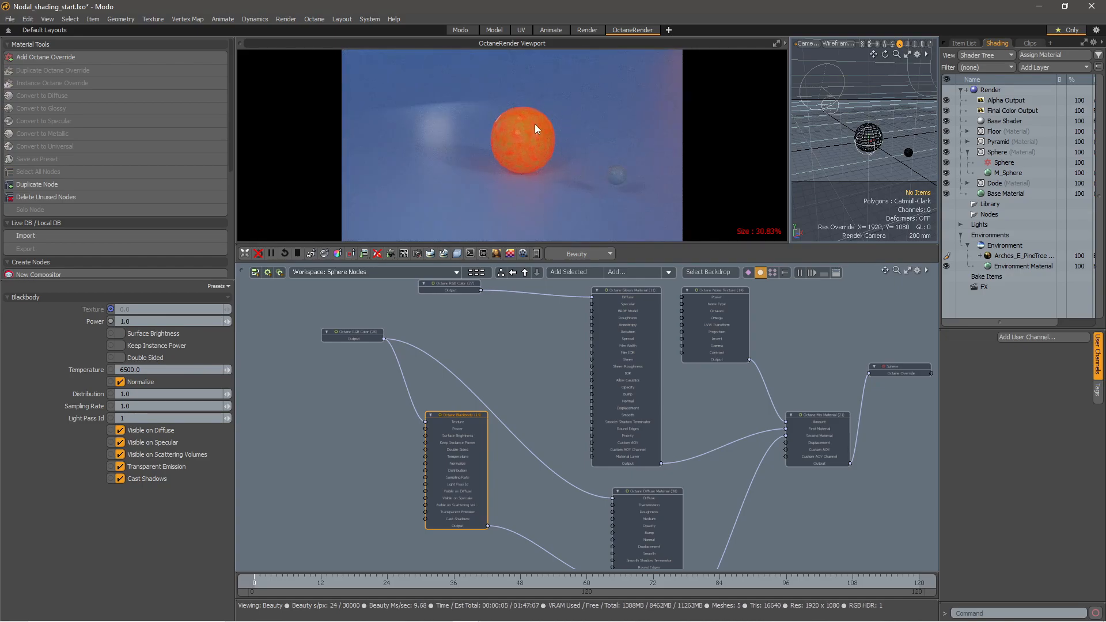
Delete the Octane glossy material node from the sphere's schematic, confirming for all references
{"action": "scroll", "coordinate": [551, 334], "scroll_direction": "down", "scroll_amount": 1}
{"action": "left_click_drag", "start_coordinate": [557, 319], "coordinate": [480, 332], "text": "alt"}
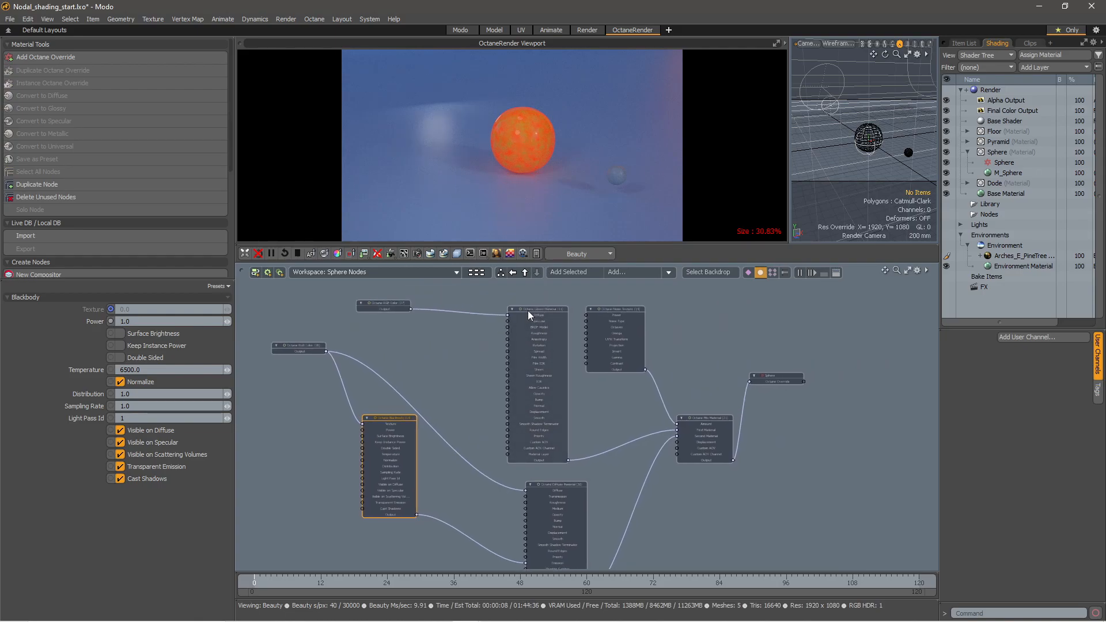
{"action": "left_click_drag", "start_coordinate": [542, 310], "coordinate": [527, 302]}
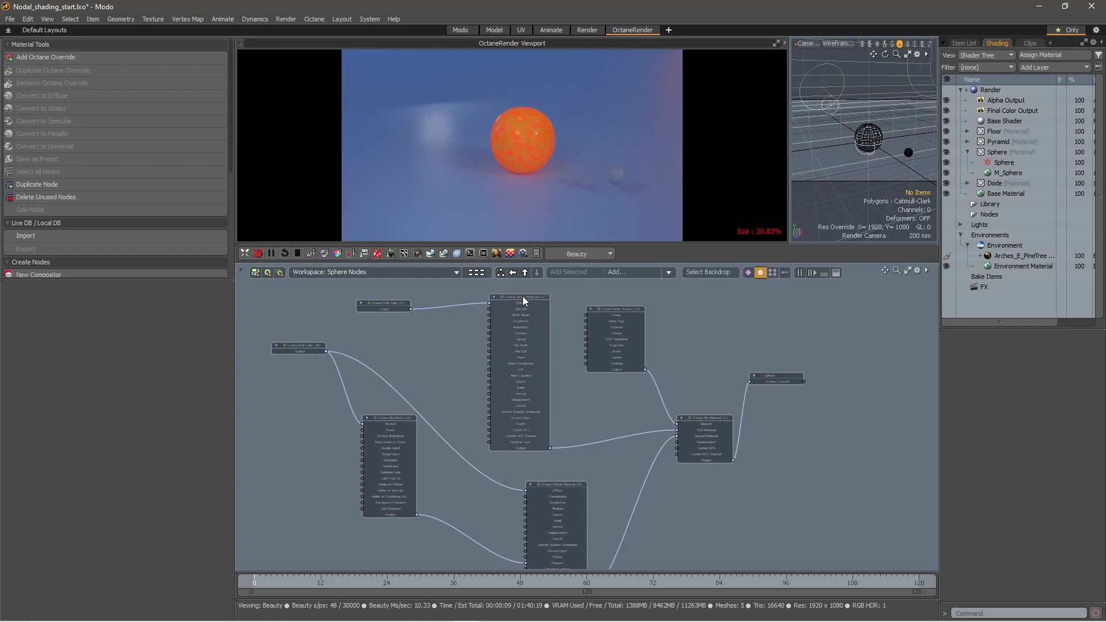
{"action": "left_click", "coordinate": [523, 297]}
{"action": "key", "text": "Delete"}
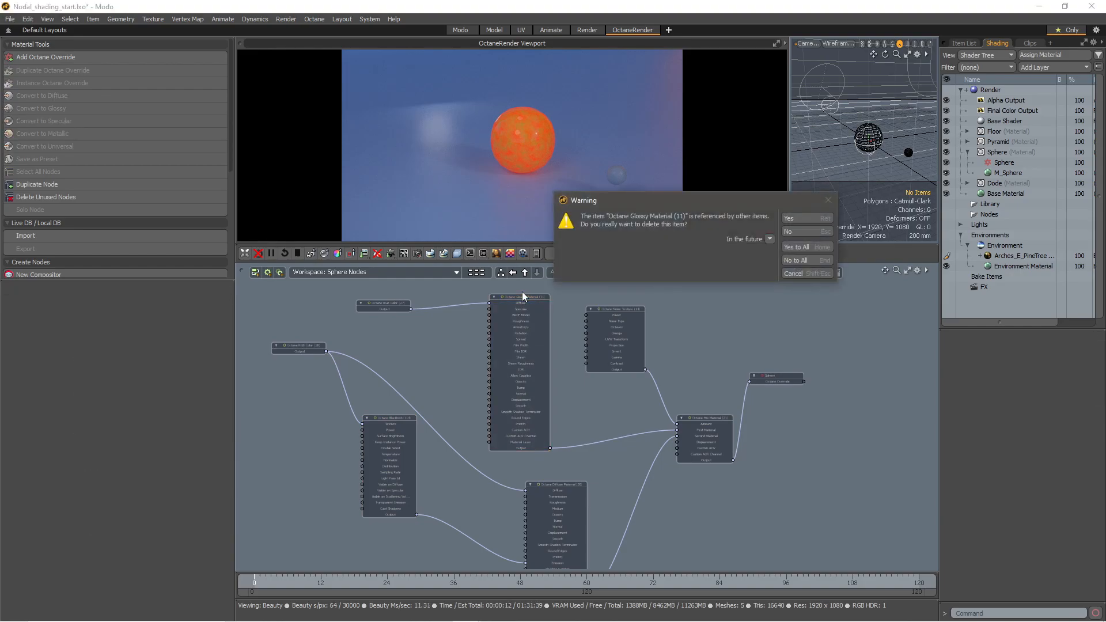
{"action": "left_click", "coordinate": [799, 248]}
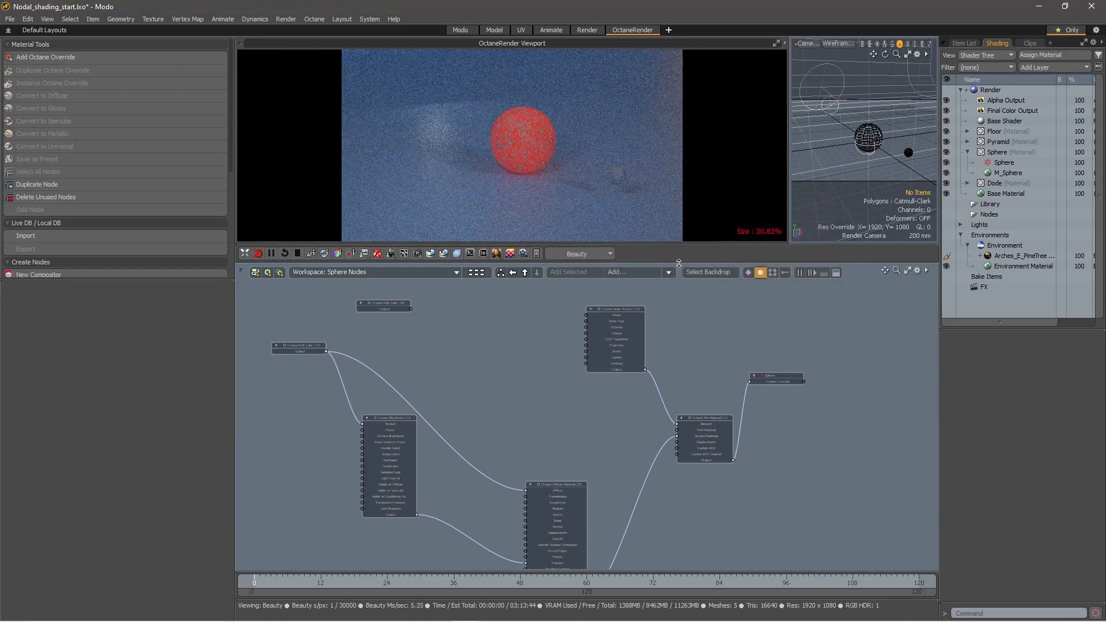
Add a second Octane Diffuse Material node in place of the glossy one and connect its output to the mix's First Material
{"action": "left_click", "coordinate": [663, 274]}
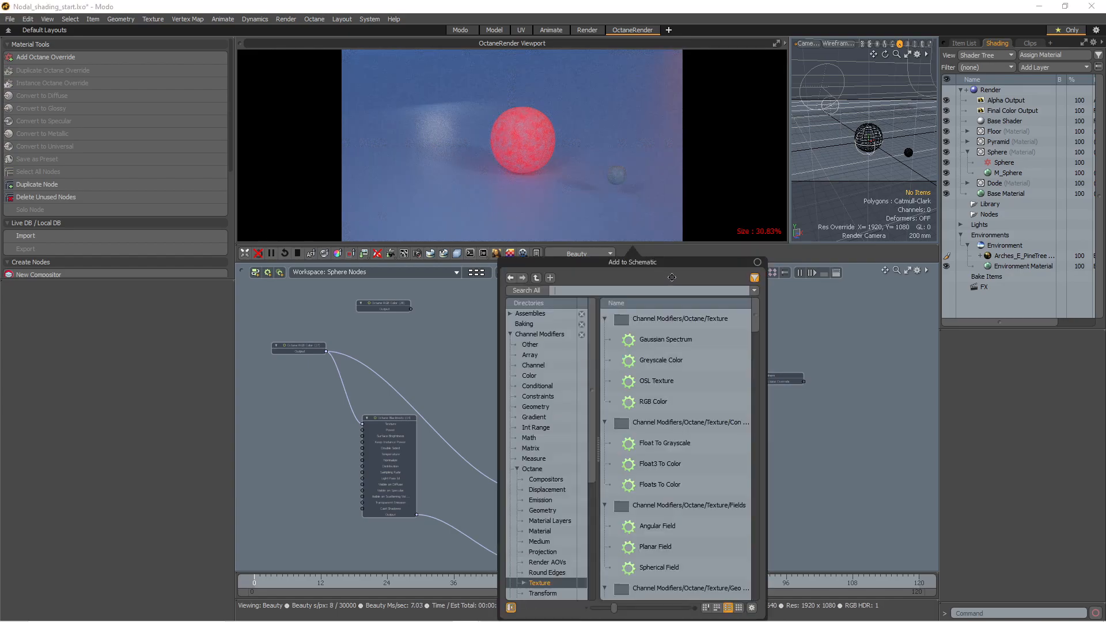
{"action": "left_click", "coordinate": [422, 352]}
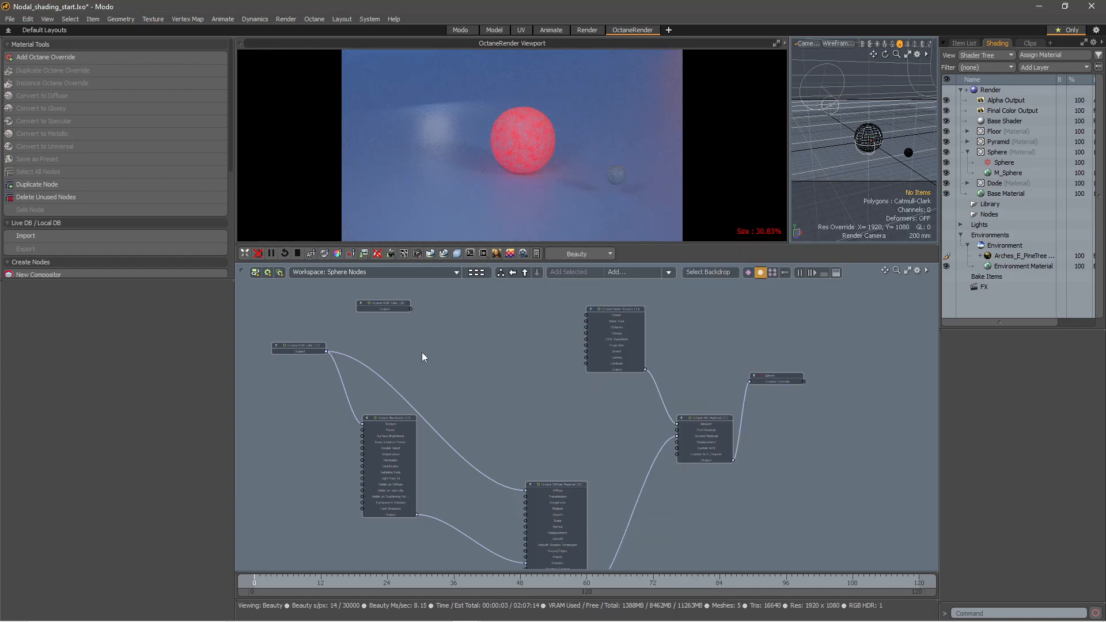
{"action": "left_click", "coordinate": [672, 272]}
{"action": "mouse_move", "coordinate": [676, 283]}
{"action": "mouse_move", "coordinate": [728, 405]}
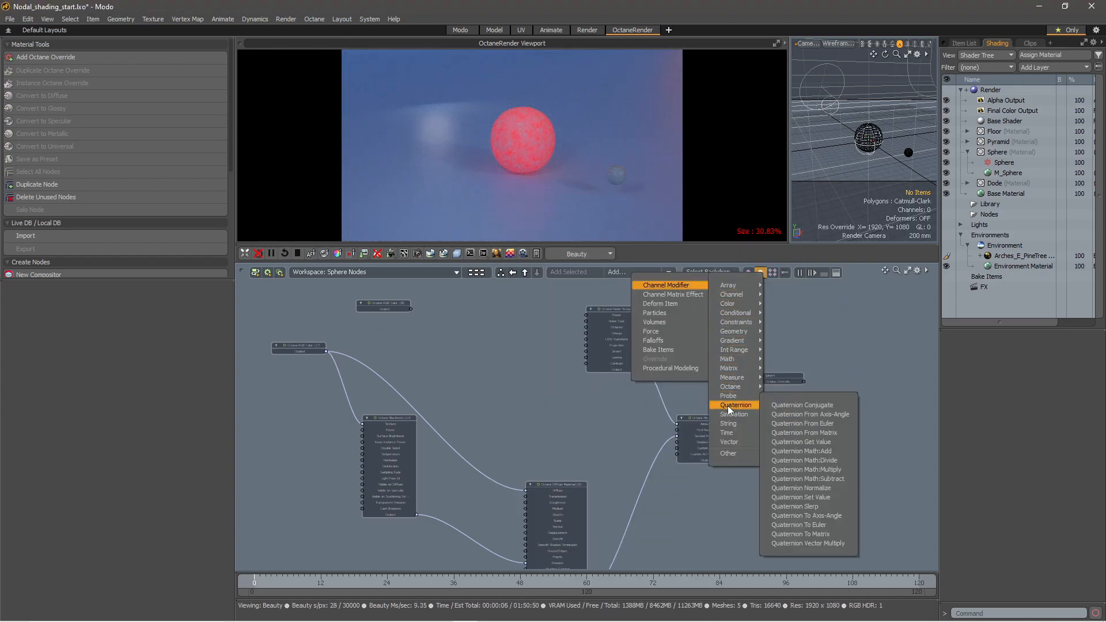
{"action": "mouse_move", "coordinate": [734, 431]}
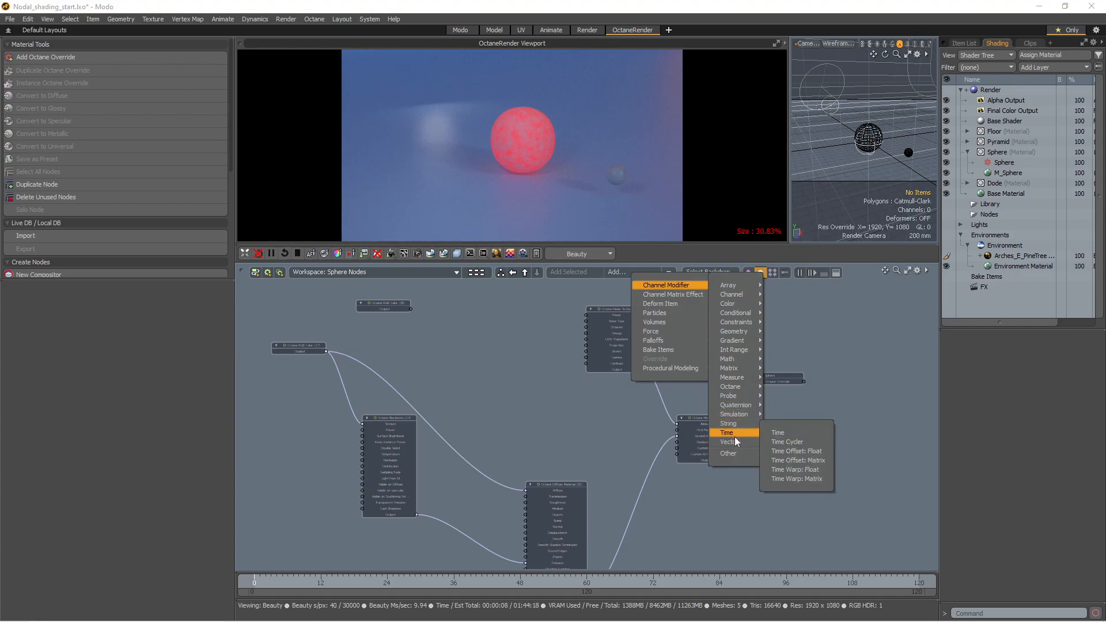
{"action": "mouse_move", "coordinate": [784, 416]}
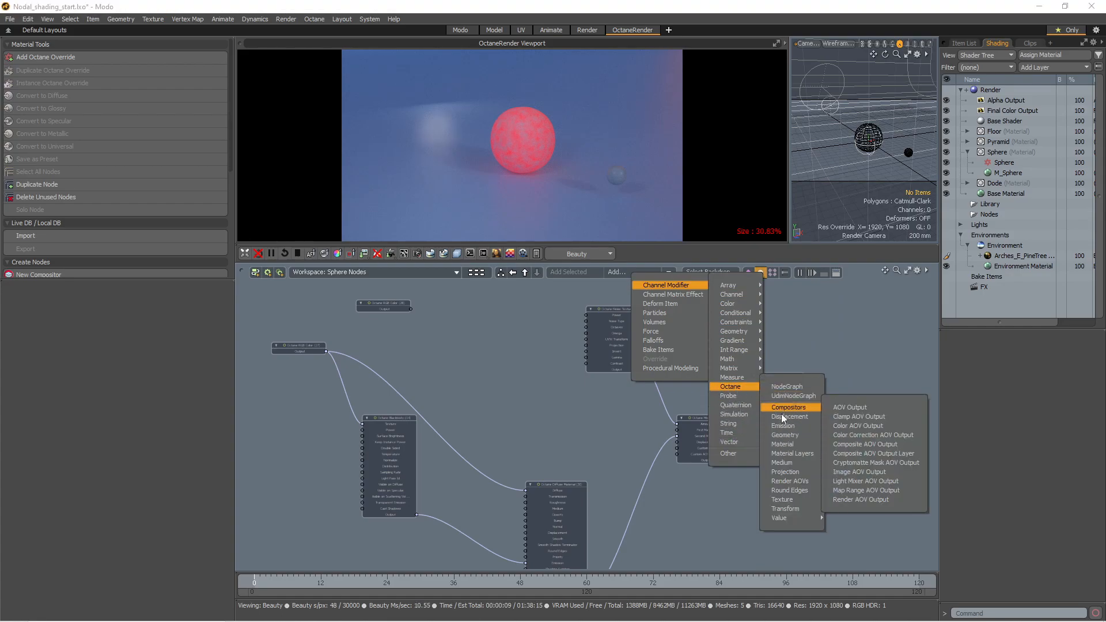
{"action": "mouse_move", "coordinate": [790, 437]}
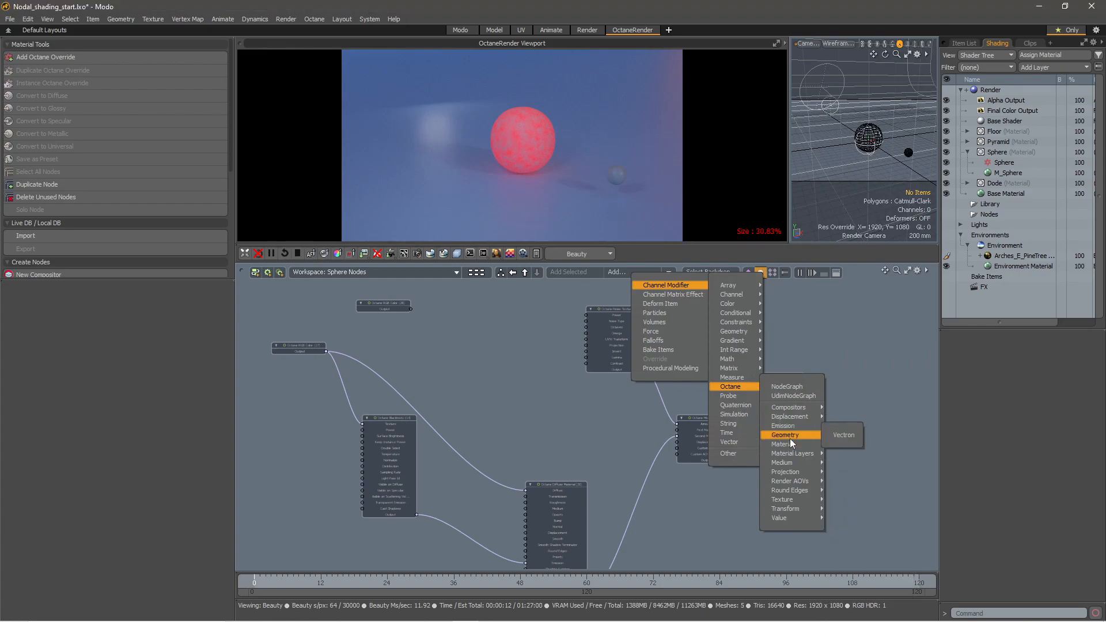
{"action": "left_click", "coordinate": [852, 463]}
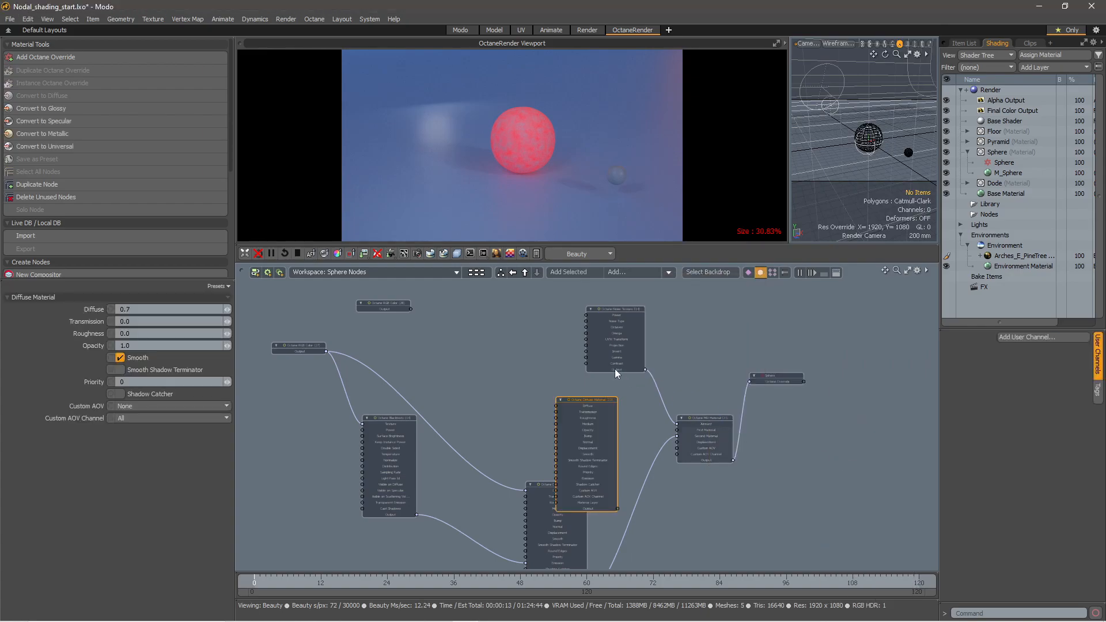
{"action": "left_click_drag", "start_coordinate": [582, 400], "coordinate": [504, 315]}
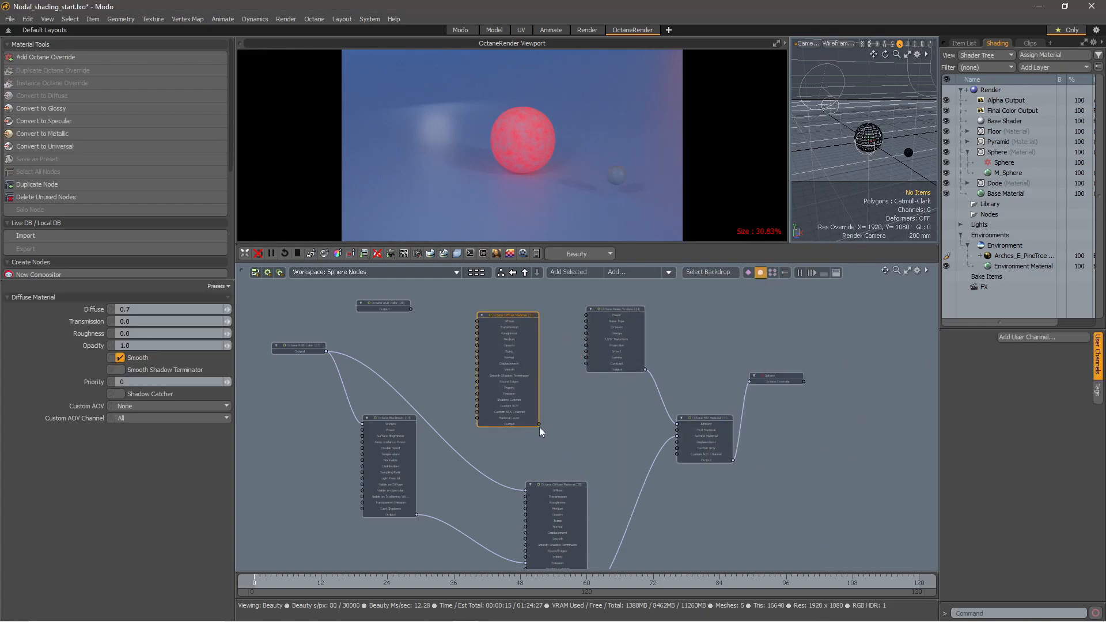
{"action": "left_click_drag", "start_coordinate": [538, 424], "coordinate": [677, 430]}
Reposition the yellow and red RGB color nodes to leave more room beside the new diffuse material
{"action": "left_click_drag", "start_coordinate": [394, 307], "coordinate": [431, 337]}
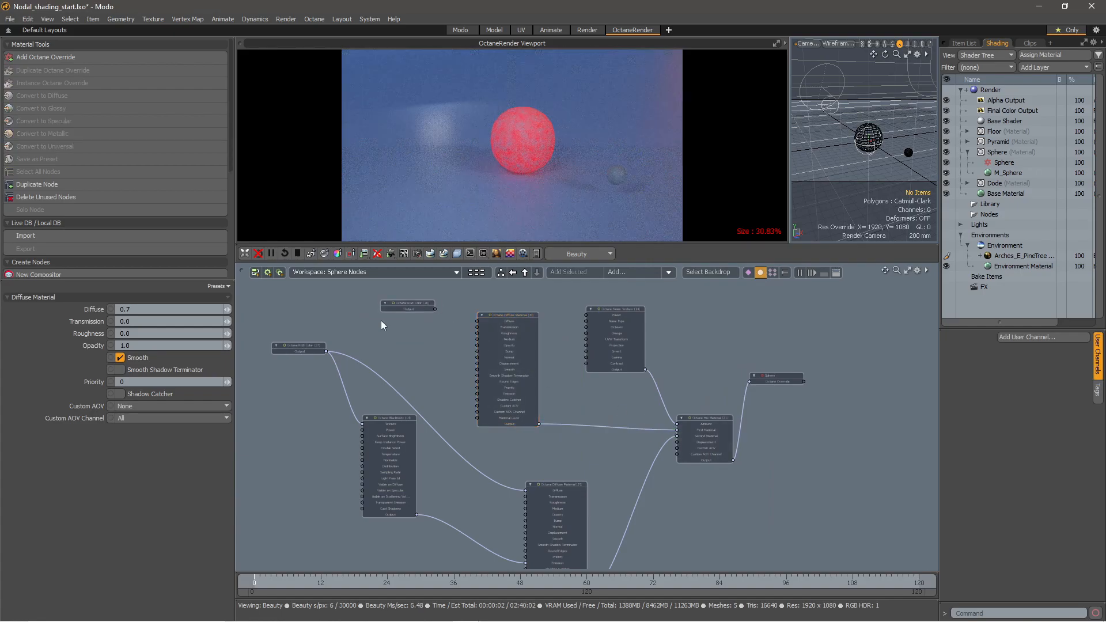
{"action": "left_click_drag", "start_coordinate": [305, 349], "coordinate": [329, 342]}
{"action": "scroll", "coordinate": [535, 398], "scroll_direction": "down", "scroll_amount": 6}
{"action": "scroll", "coordinate": [500, 483], "scroll_direction": "up", "scroll_amount": 5}
{"action": "left_click_drag", "start_coordinate": [472, 362], "coordinate": [512, 411], "text": "alt"}
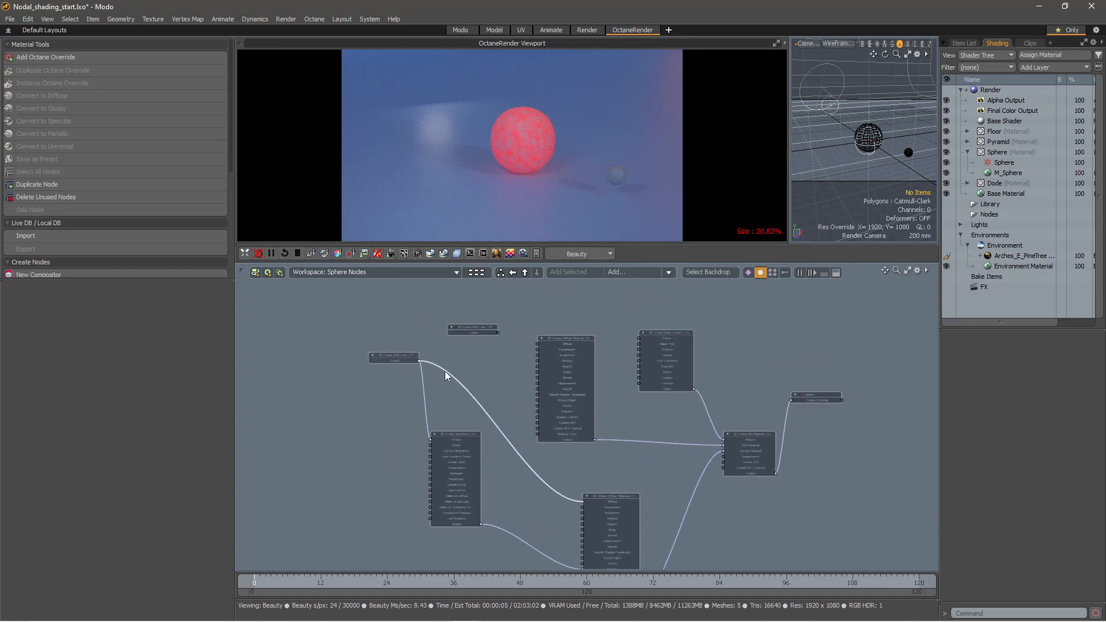
{"action": "left_click_drag", "start_coordinate": [396, 356], "coordinate": [384, 356]}
{"action": "left_click_drag", "start_coordinate": [479, 326], "coordinate": [445, 322]}
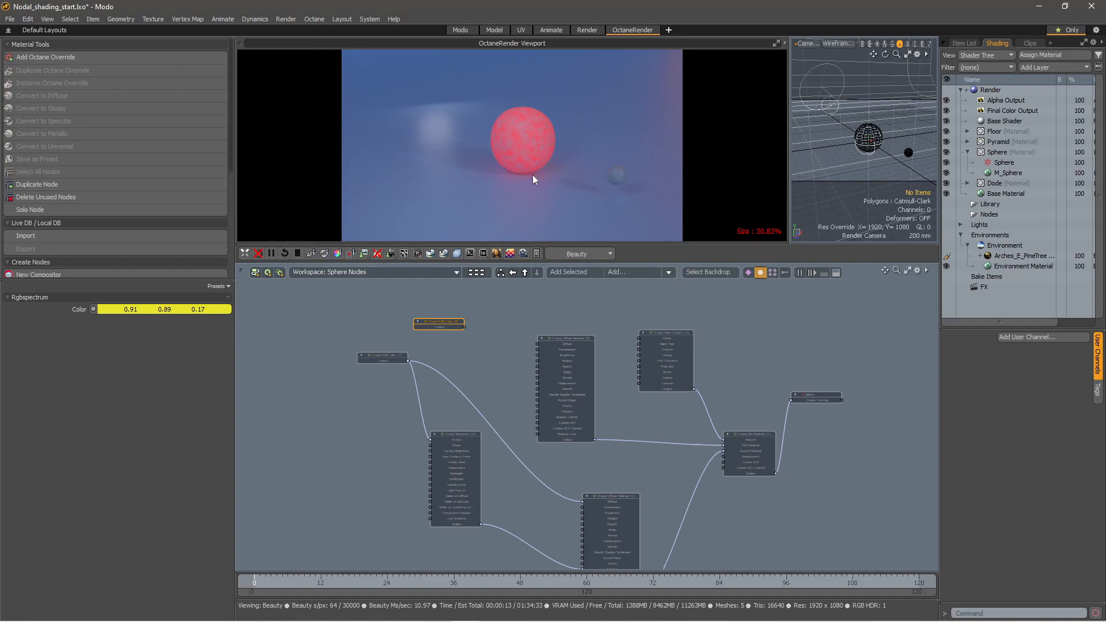
{"action": "scroll", "coordinate": [496, 372], "scroll_direction": "up", "scroll_amount": 2}
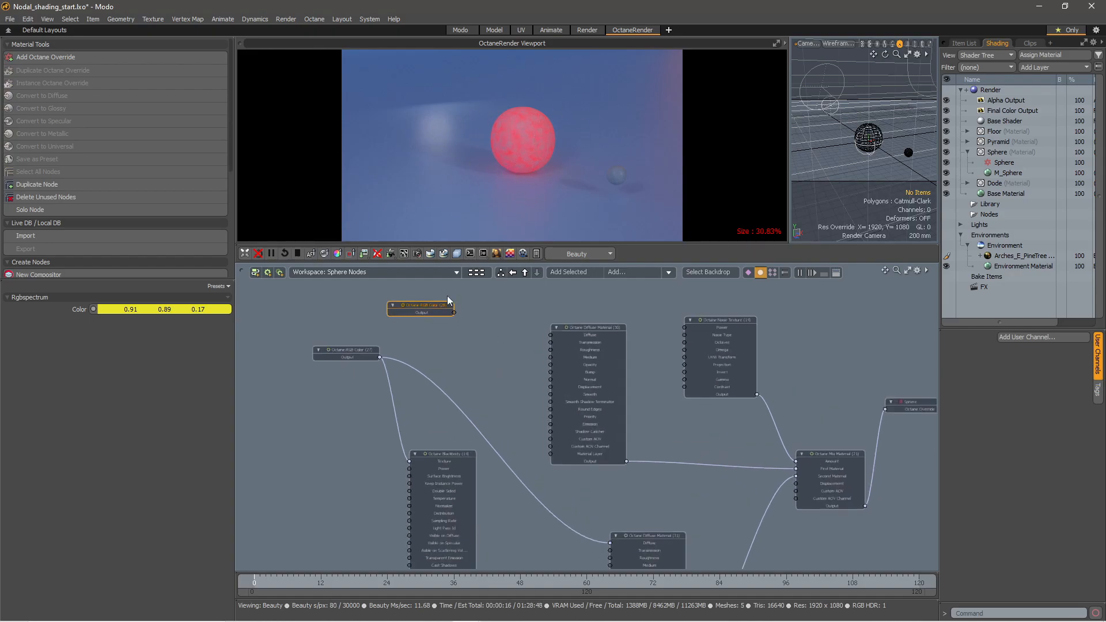
{"action": "left_click", "coordinate": [355, 348]}
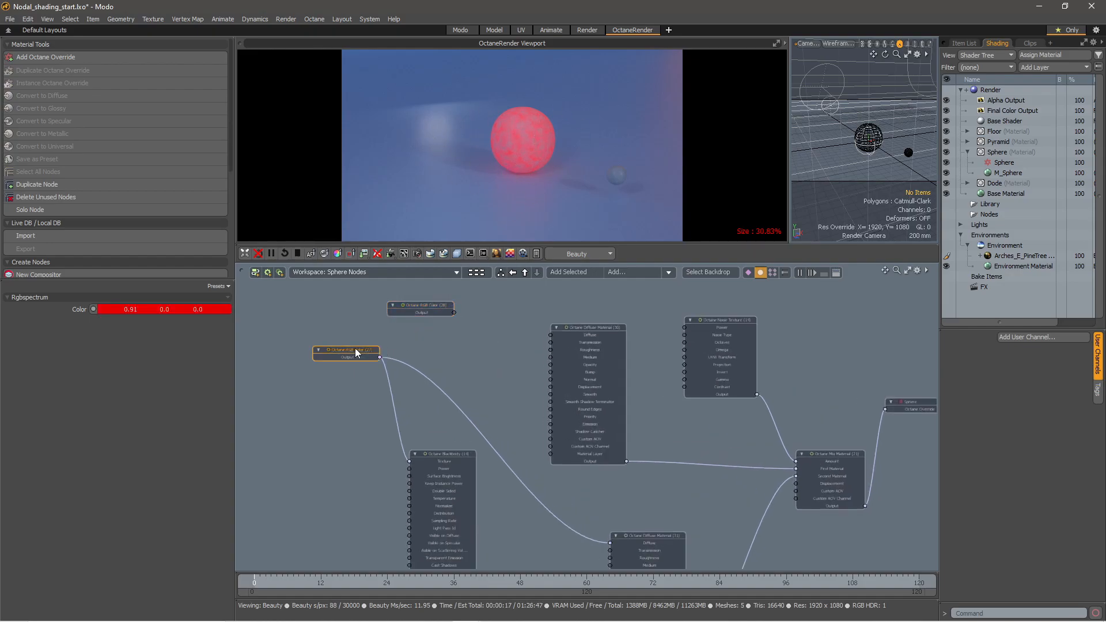
Duplicate the red emitting diffuse material node together with its connected Blackbody and RGB color nodes
{"action": "scroll", "coordinate": [472, 346], "scroll_direction": "down", "scroll_amount": 4}
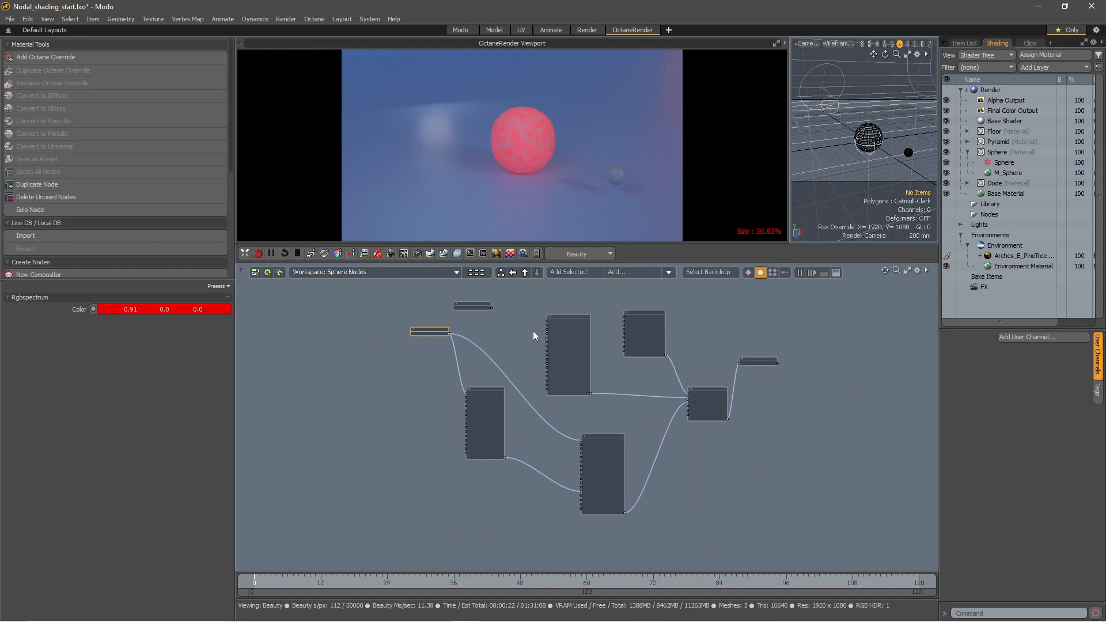
{"action": "scroll", "coordinate": [495, 302], "scroll_direction": "up", "scroll_amount": 2}
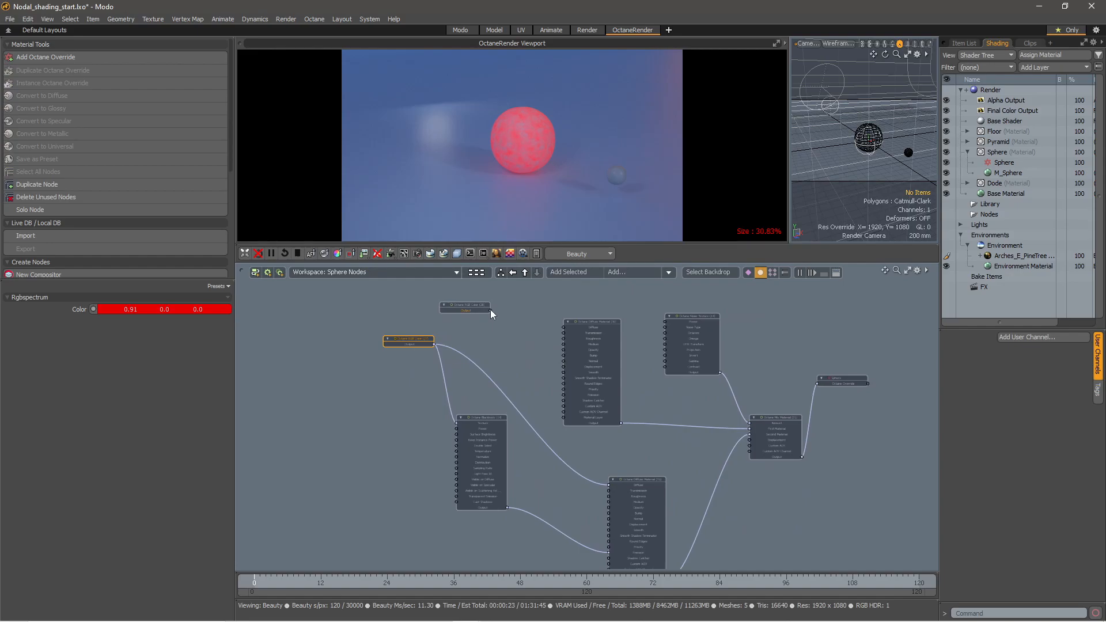
{"action": "scroll", "coordinate": [527, 341], "scroll_direction": "down", "scroll_amount": 3}
{"action": "left_click", "coordinate": [653, 439]}
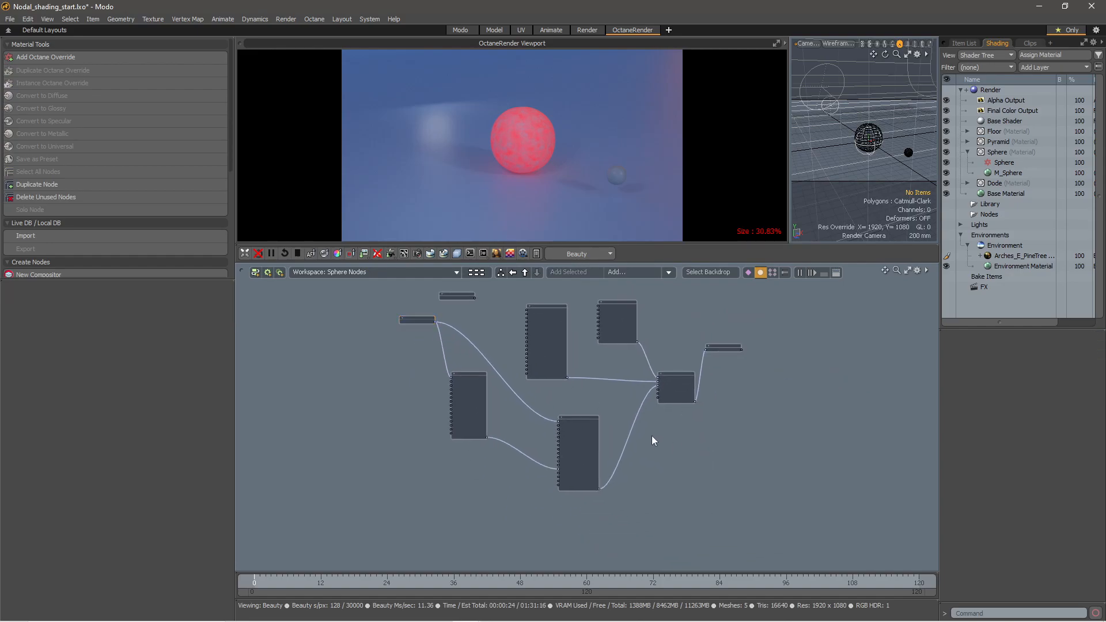
{"action": "left_click", "coordinate": [586, 420]}
{"action": "right_click", "coordinate": [586, 420]}
{"action": "mouse_move", "coordinate": [585, 526]}
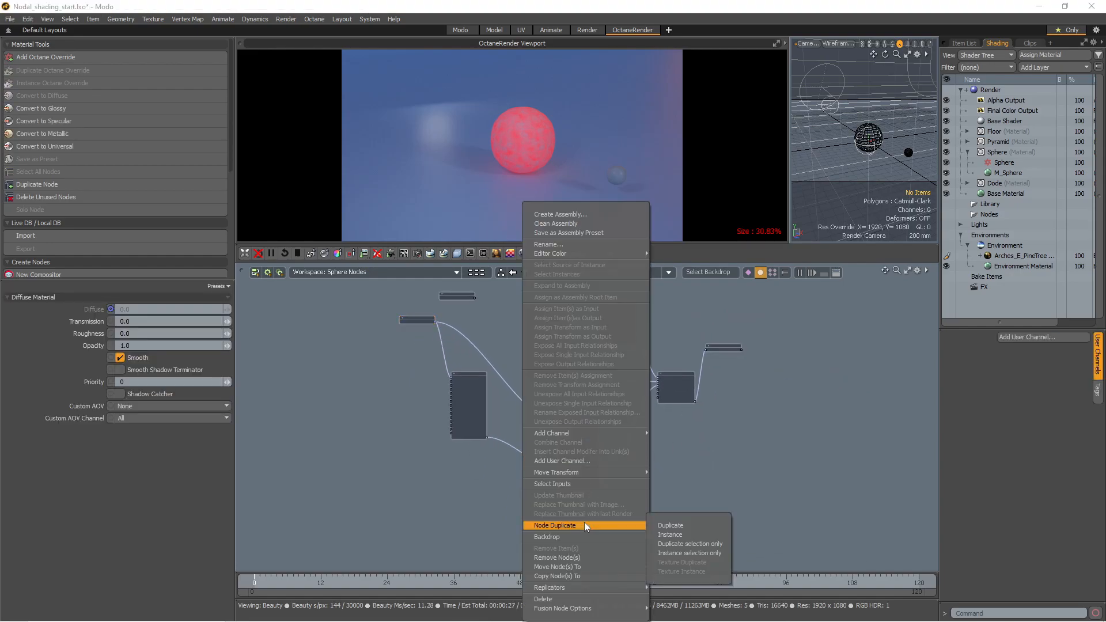
{"action": "left_click", "coordinate": [674, 525]}
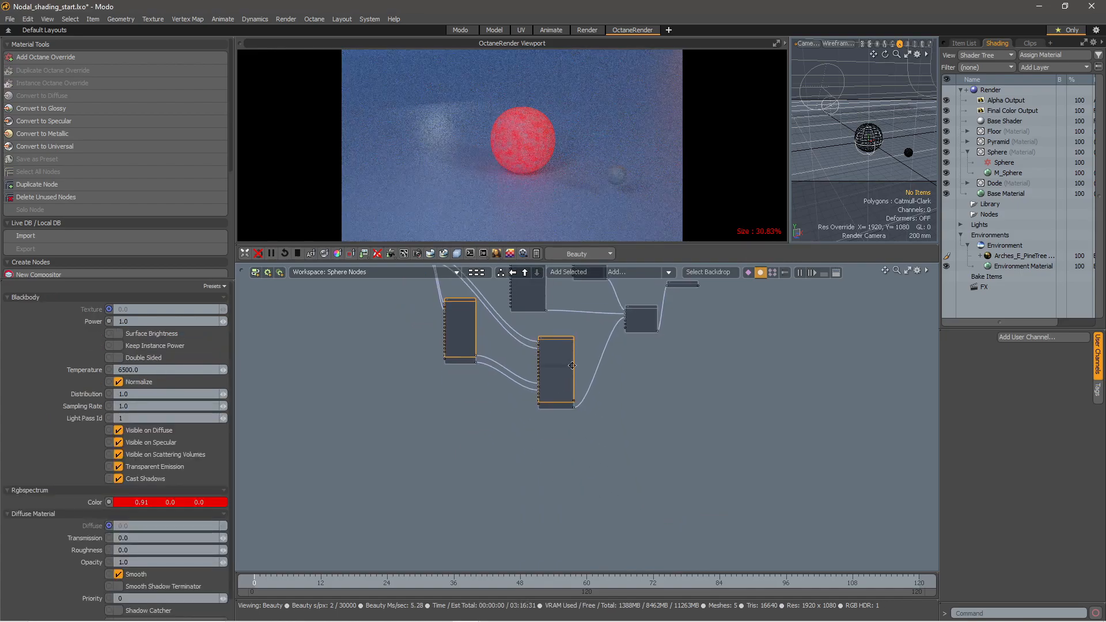
Move the duplicated emitting diffuse, Blackbody and RGB color nodes below the original group in the schematic
{"action": "left_click_drag", "start_coordinate": [556, 344], "coordinate": [558, 470]}
{"action": "left_click_drag", "start_coordinate": [689, 376], "coordinate": [646, 421], "text": "alt"}
{"action": "left_click_drag", "start_coordinate": [592, 349], "coordinate": [598, 382]}
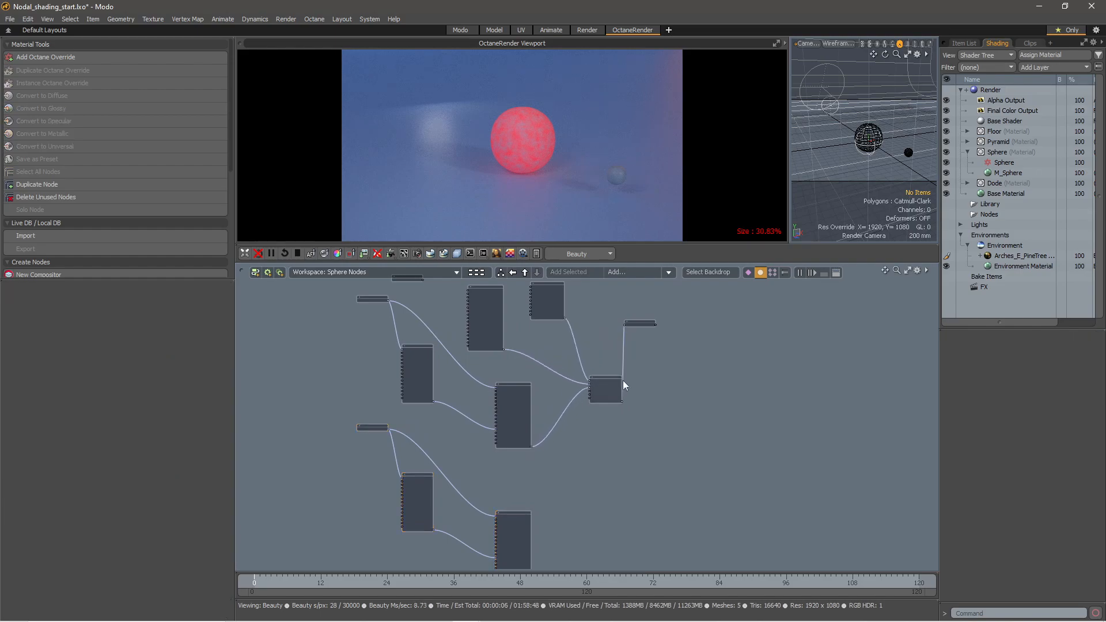
Add a second Octane Mix Material node and place it beside the duplicated diffuse material
{"action": "left_click", "coordinate": [667, 273]}
{"action": "mouse_move", "coordinate": [668, 287]}
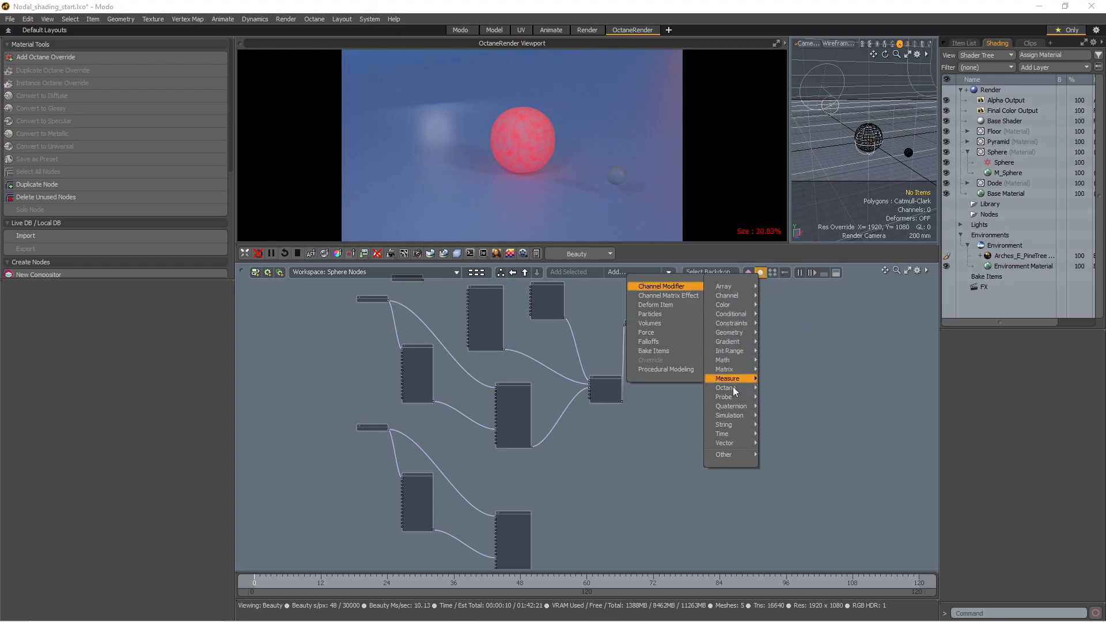
{"action": "mouse_move", "coordinate": [731, 388]}
{"action": "mouse_move", "coordinate": [788, 445]}
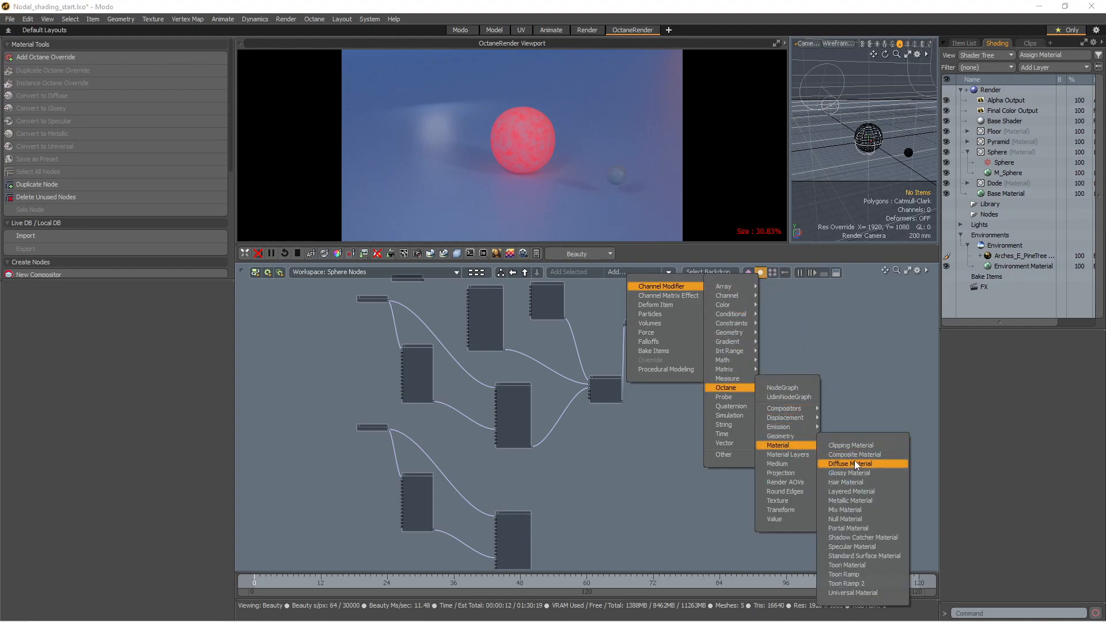
{"action": "left_click", "coordinate": [845, 510]}
{"action": "left_click_drag", "start_coordinate": [665, 409], "coordinate": [628, 319], "text": "alt"}
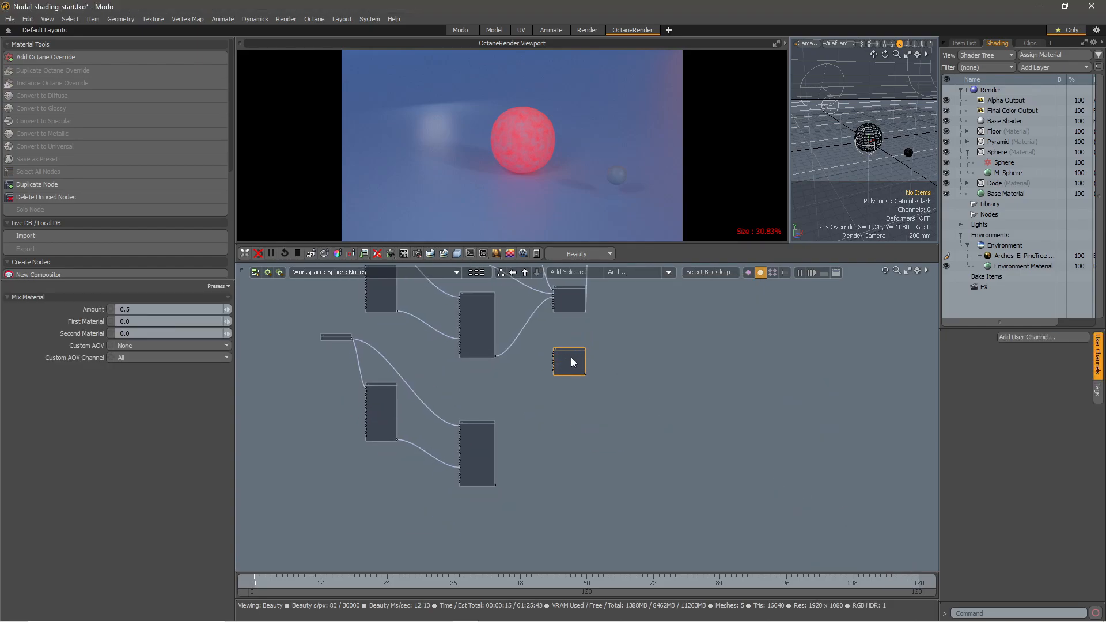
{"action": "left_click_drag", "start_coordinate": [572, 362], "coordinate": [568, 397]}
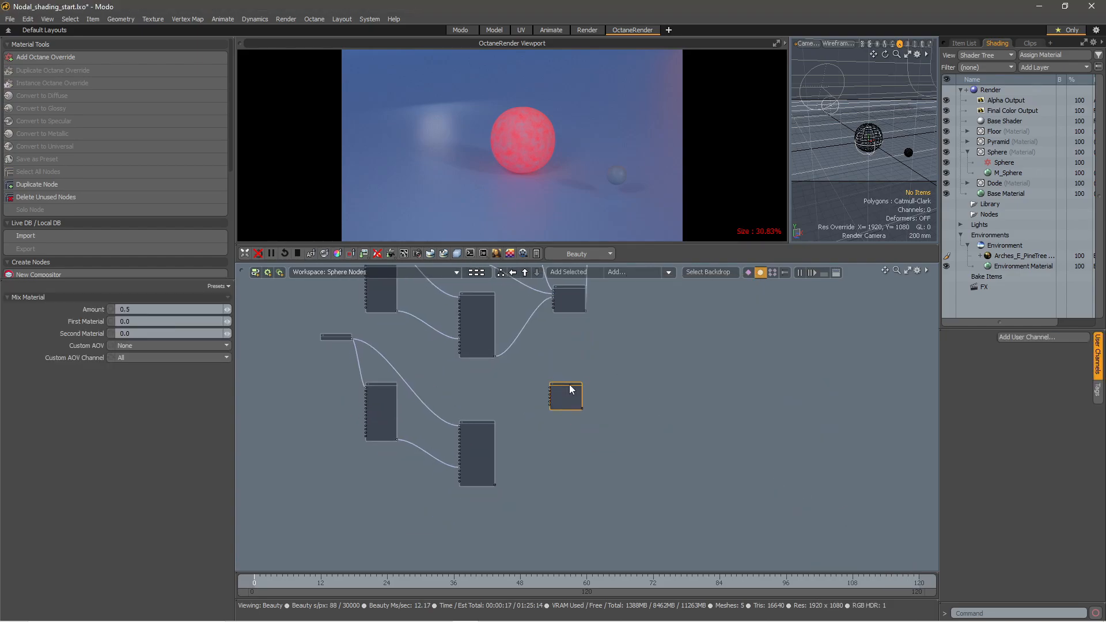
Connect the duplicated diffuse material's output to the First Material input of the new mix
{"action": "left_click", "coordinate": [495, 483]}
{"action": "scroll", "coordinate": [554, 429], "scroll_direction": "up", "scroll_amount": 4}
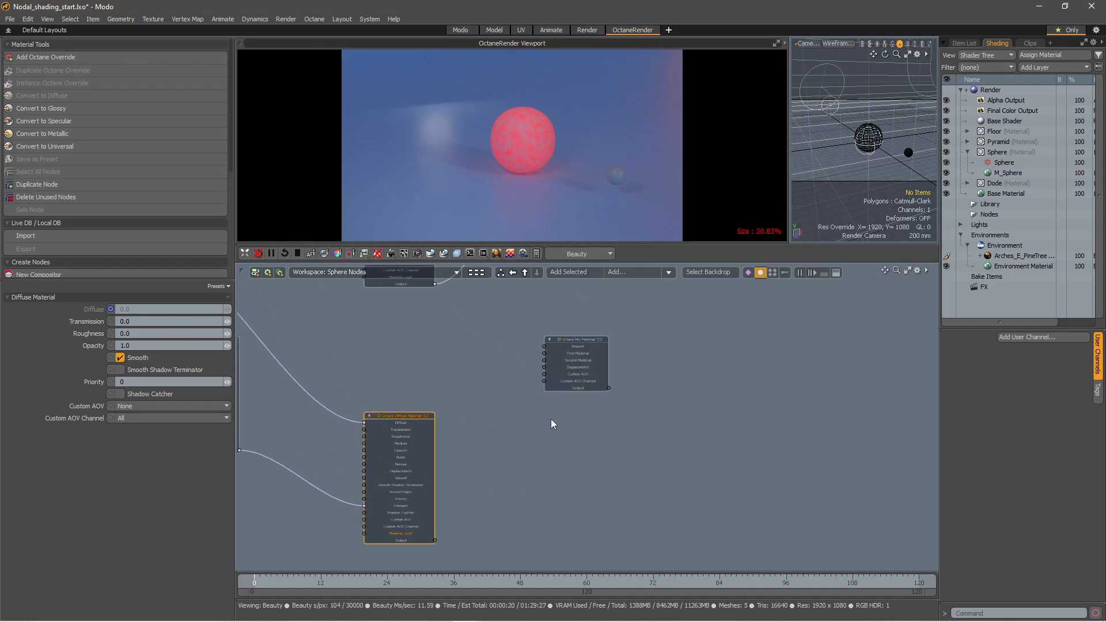
{"action": "left_click_drag", "start_coordinate": [551, 420], "coordinate": [569, 367], "text": "alt"}
{"action": "left_click_drag", "start_coordinate": [454, 488], "coordinate": [564, 301]}
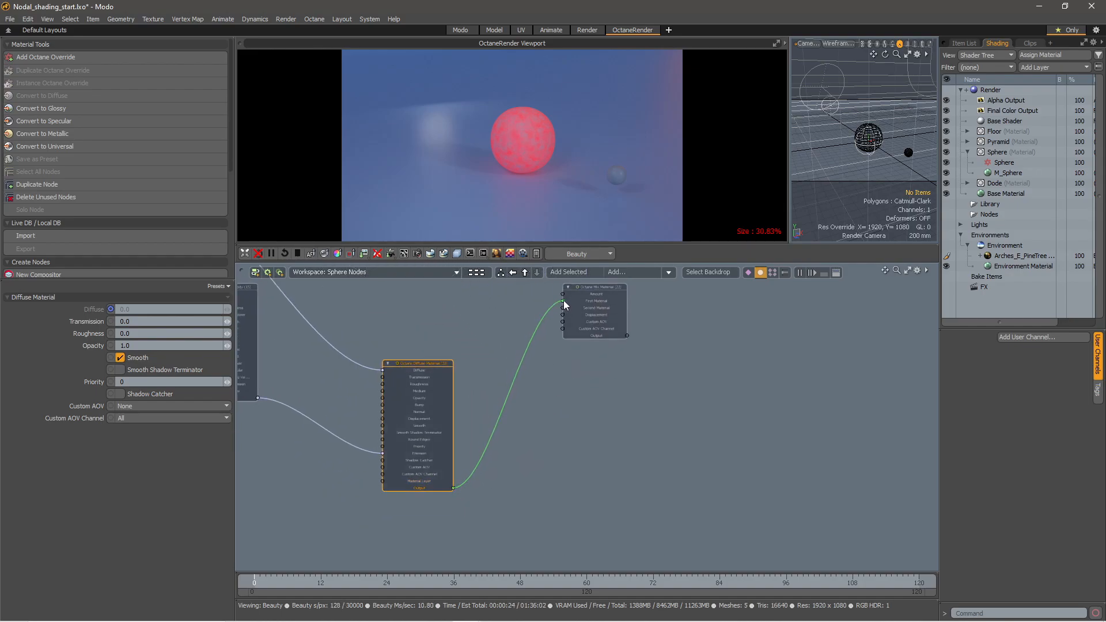
{"action": "scroll", "coordinate": [604, 396], "scroll_direction": "down", "scroll_amount": 1}
{"action": "left_click_drag", "start_coordinate": [488, 330], "coordinate": [631, 431], "text": "alt"}
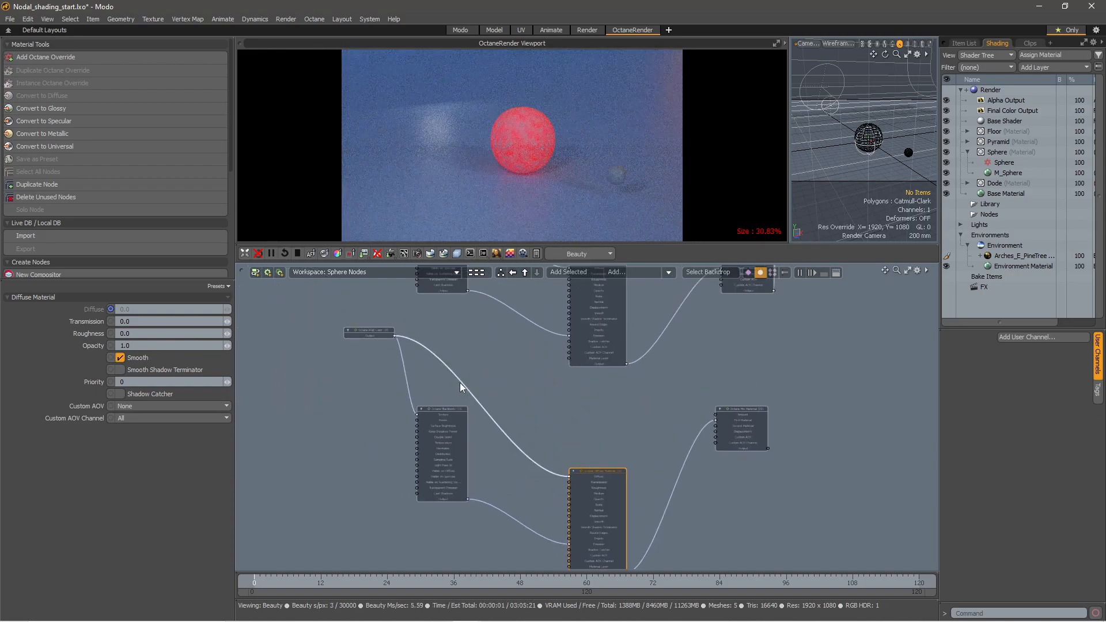
Change the duplicated RGB color node to a yellow of 0.91, 0.79, 0.21
{"action": "left_click", "coordinate": [369, 332]}
{"action": "left_click", "coordinate": [117, 308]}
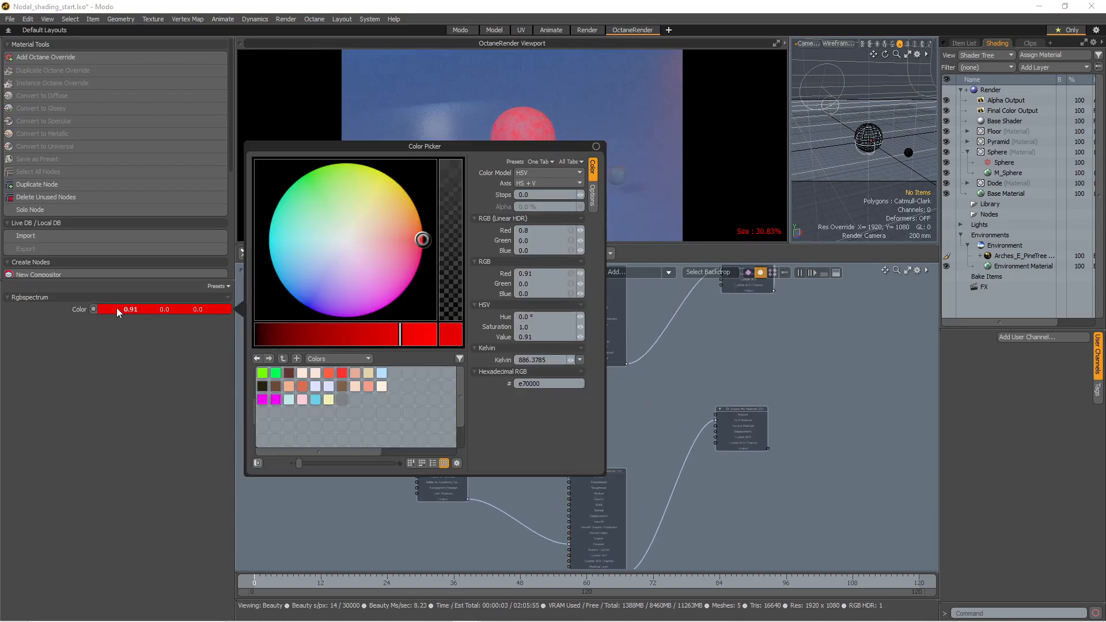
{"action": "left_click_drag", "start_coordinate": [414, 218], "coordinate": [403, 190]}
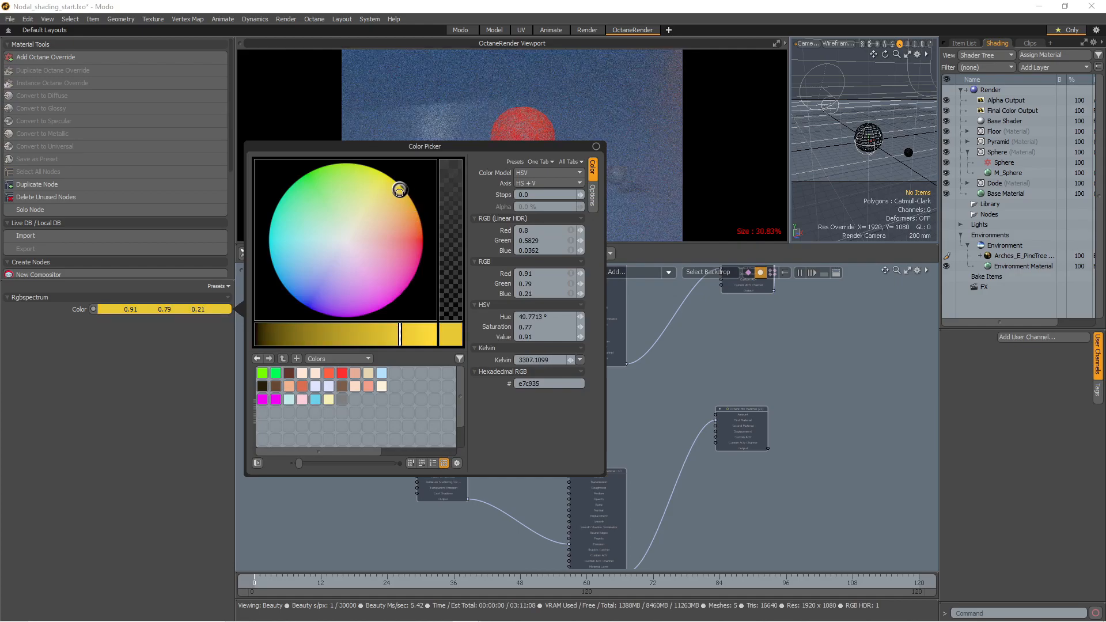
{"action": "left_click", "coordinate": [596, 147]}
Detach the Sphere output node from the first mix and move it away to make room for another mix
{"action": "scroll", "coordinate": [739, 378], "scroll_direction": "up", "scroll_amount": 5}
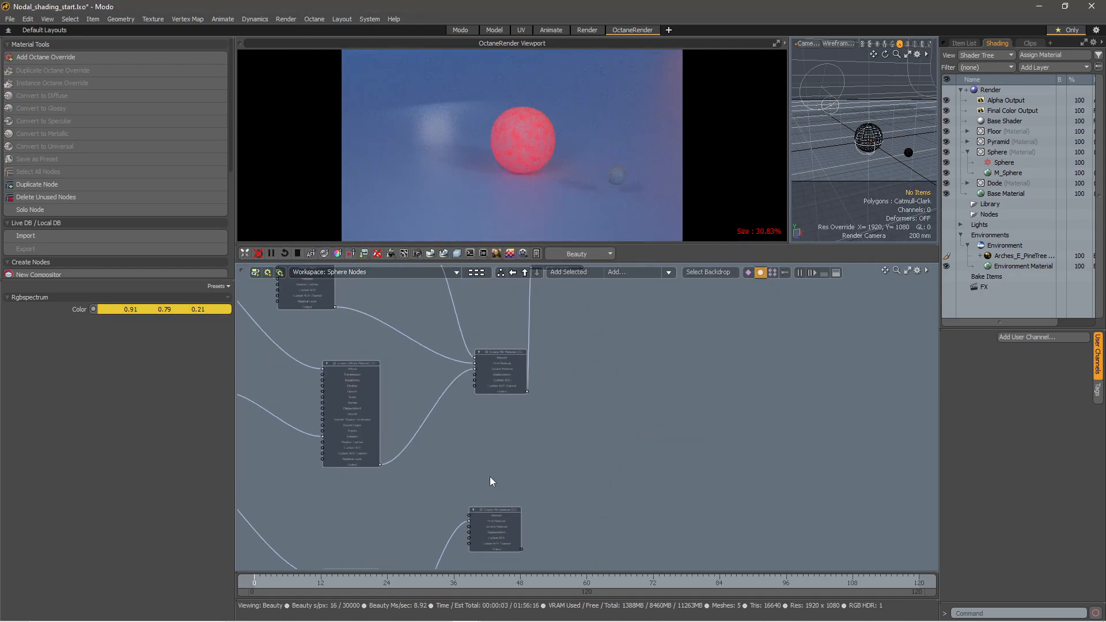
{"action": "left_click", "coordinate": [570, 304]}
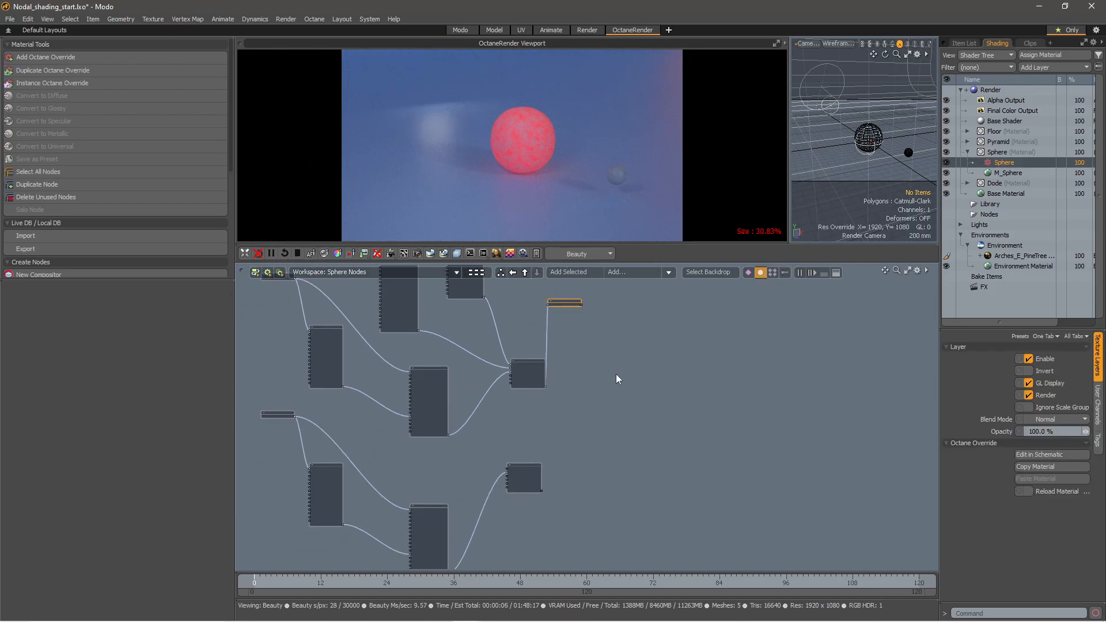
{"action": "left_click", "coordinate": [638, 394]}
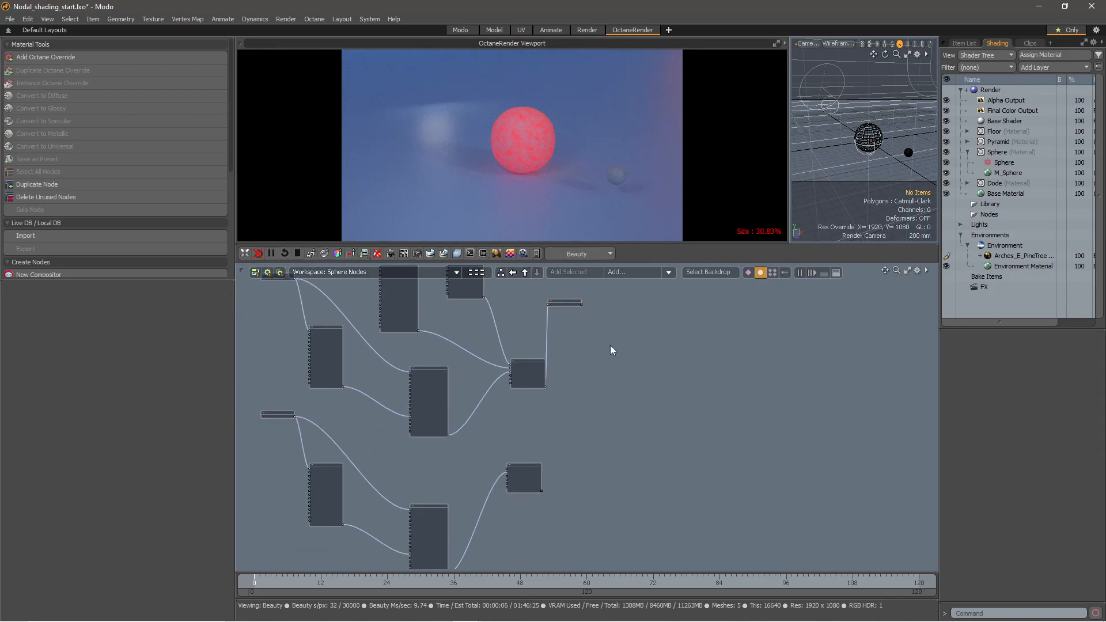
{"action": "left_click", "coordinate": [572, 303]}
{"action": "scroll", "coordinate": [572, 303], "scroll_direction": "up", "scroll_amount": 2}
{"action": "left_click_drag", "start_coordinate": [571, 304], "coordinate": [732, 500]}
{"action": "left_click_drag", "start_coordinate": [649, 445], "coordinate": [643, 378], "text": "alt"}
{"action": "left_click_drag", "start_coordinate": [642, 417], "coordinate": [629, 438]}
Add a third Octane Mix Material node and place it between the two existing mixes and the Sphere output node
{"action": "left_click", "coordinate": [669, 271]}
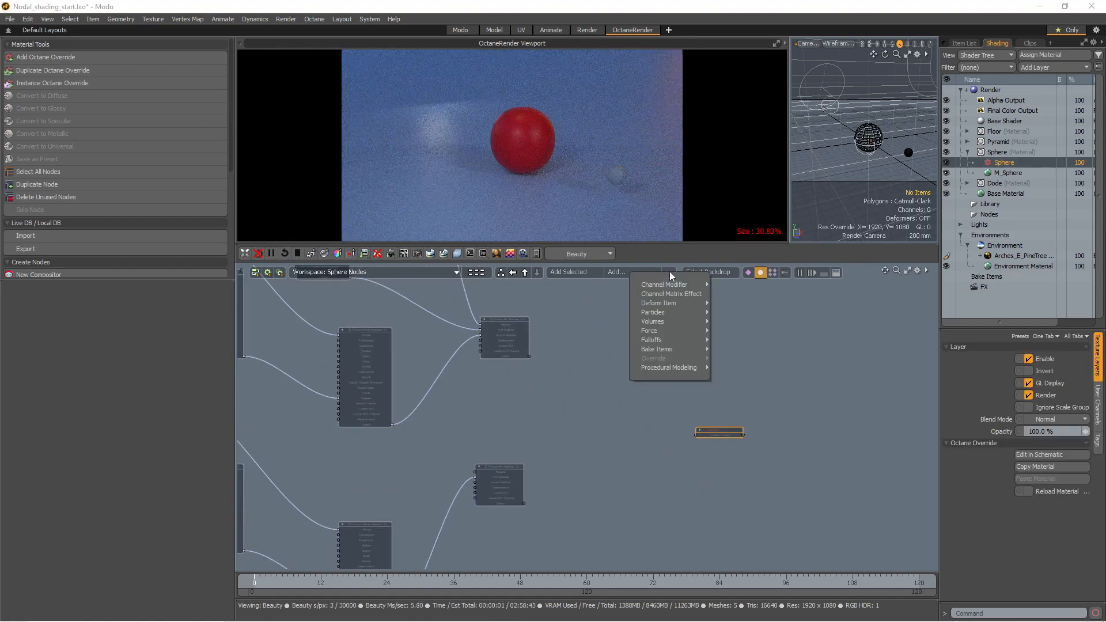
{"action": "mouse_move", "coordinate": [691, 288]}
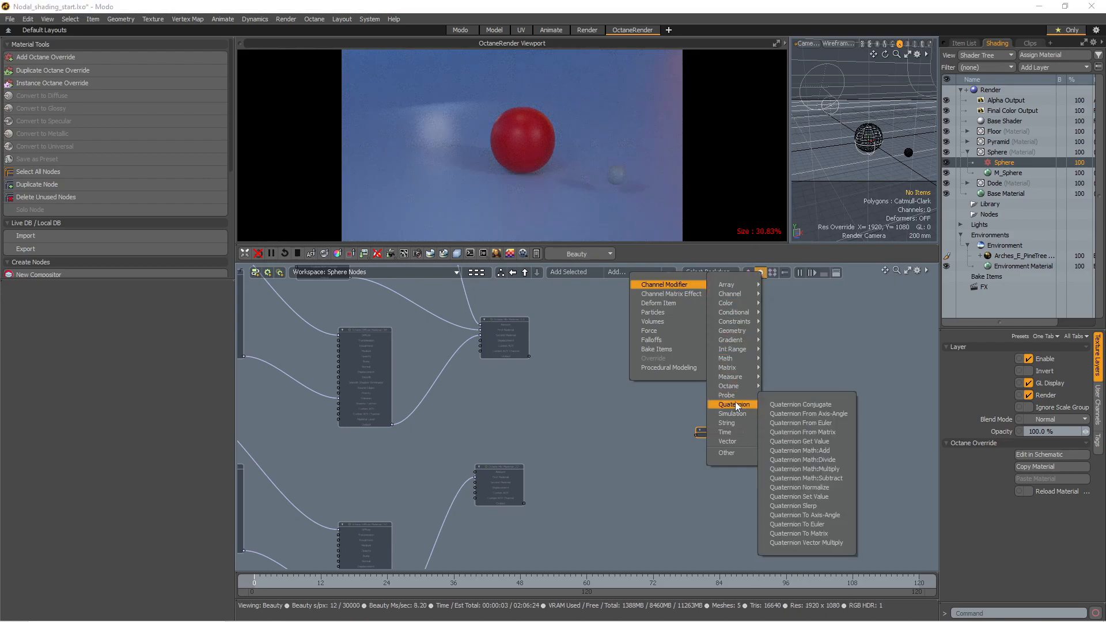
{"action": "mouse_move", "coordinate": [745, 367]}
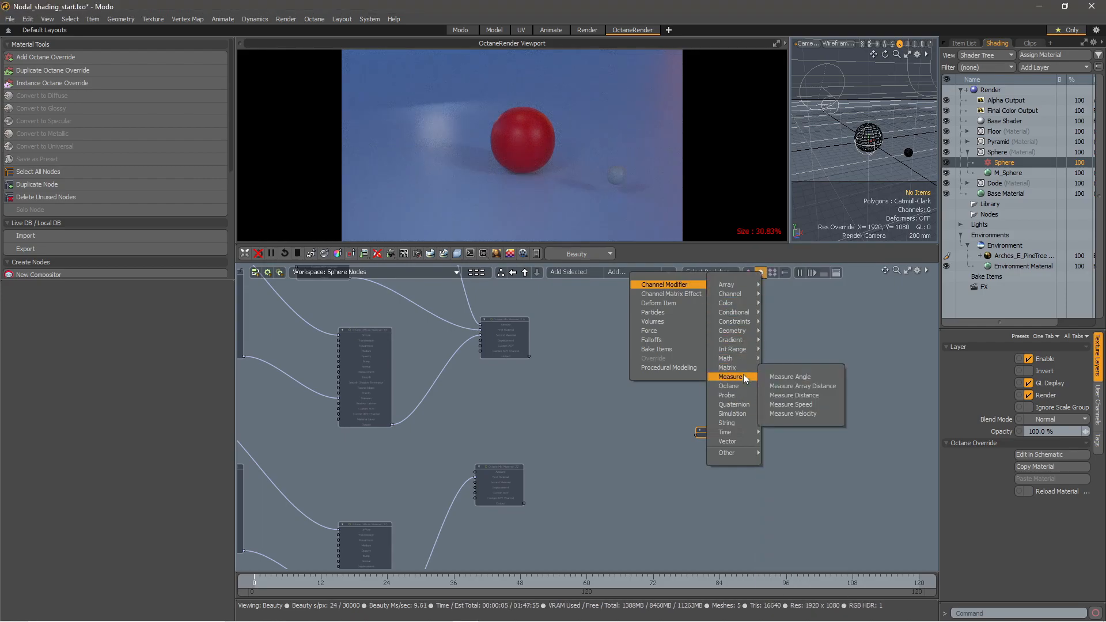
{"action": "mouse_move", "coordinate": [744, 390]}
{"action": "mouse_move", "coordinate": [791, 442]}
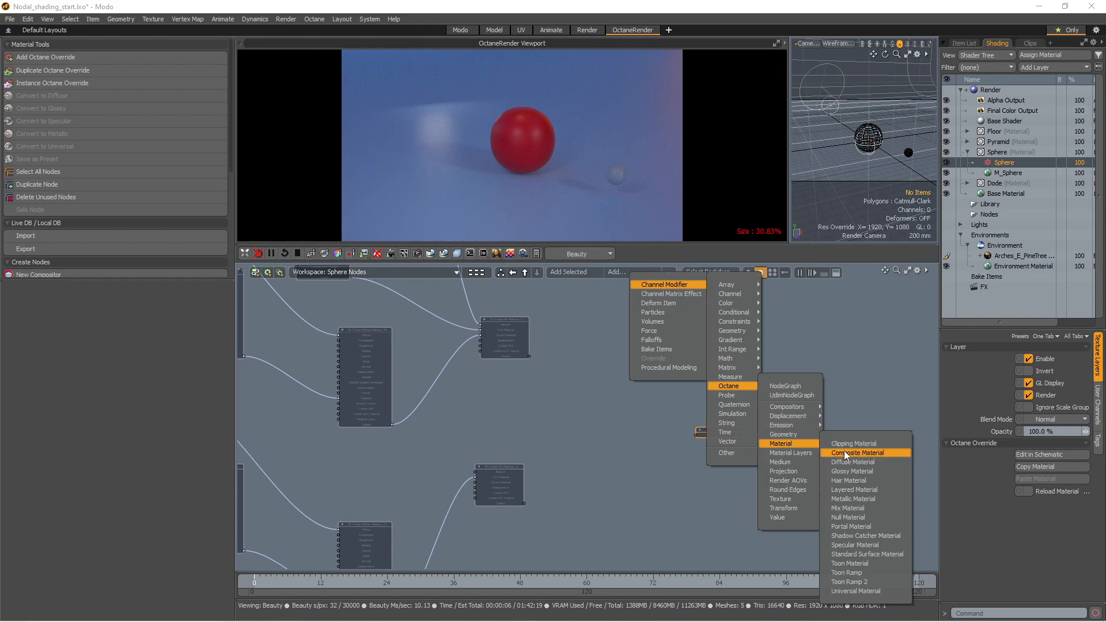
{"action": "left_click", "coordinate": [848, 508]}
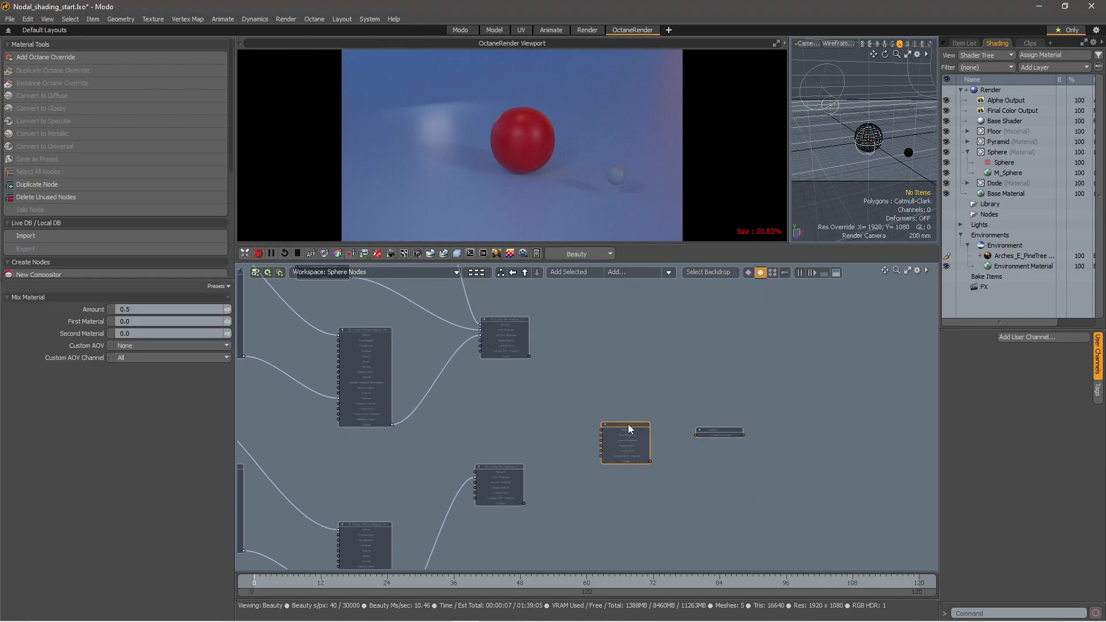
{"action": "left_click", "coordinate": [577, 407]}
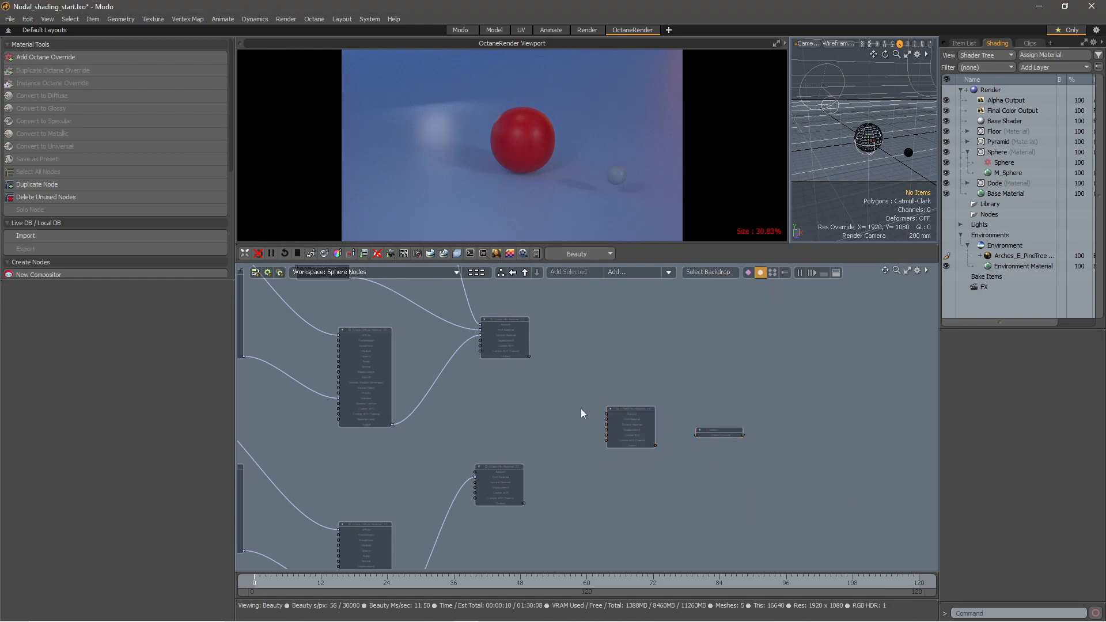
Feed the two mixes into the third mix's First and Second Material inputs and connect its output to the Sphere node
{"action": "left_click", "coordinate": [528, 356]}
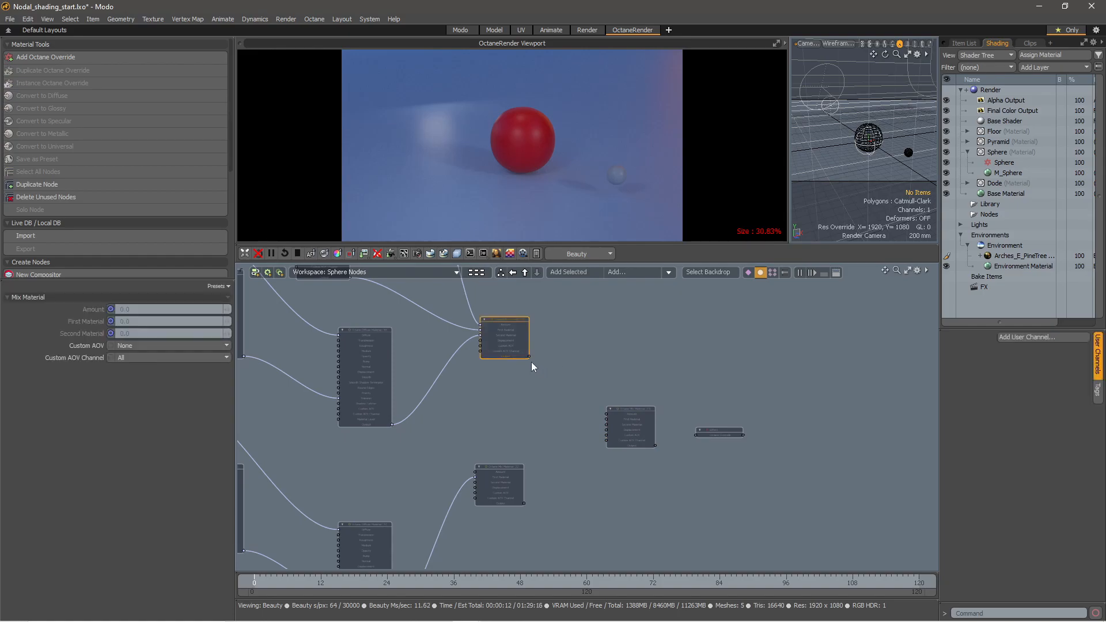
{"action": "left_click_drag", "start_coordinate": [529, 357], "coordinate": [606, 420]}
{"action": "left_click_drag", "start_coordinate": [524, 504], "coordinate": [696, 436]}
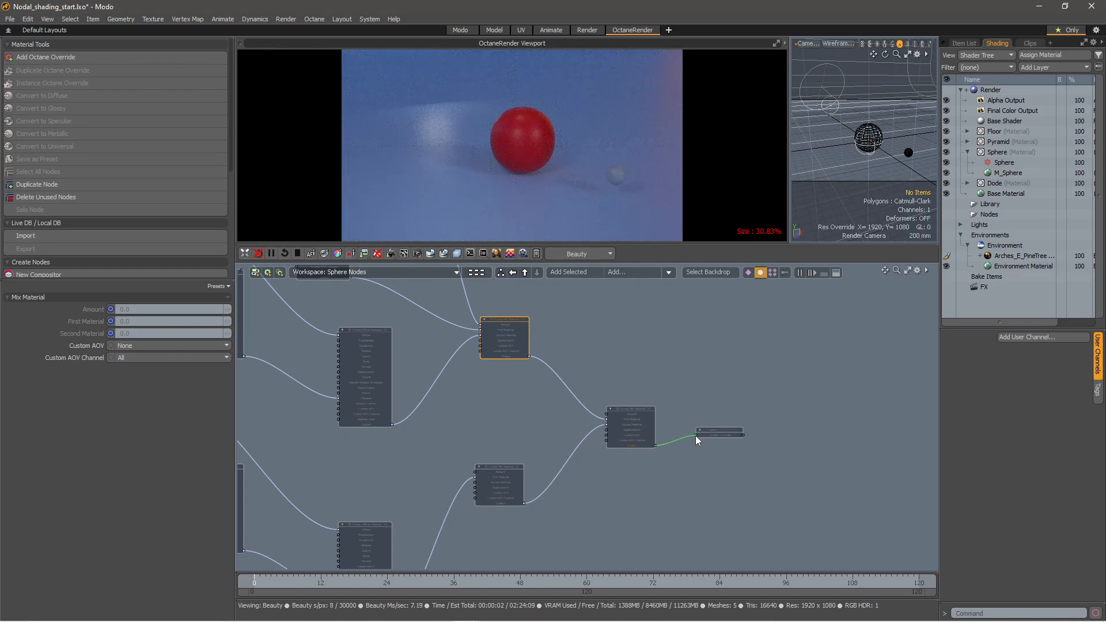
Change the unconnected yellow RGB color node to a dark grey of 0.28 in all three channels
{"action": "middle_click_drag", "start_coordinate": [566, 322], "coordinate": [704, 429]}
{"action": "middle_click_drag", "start_coordinate": [657, 378], "coordinate": [650, 319]}
{"action": "scroll", "coordinate": [620, 368], "scroll_direction": "down", "scroll_amount": 3}
{"action": "scroll", "coordinate": [509, 395], "scroll_direction": "down", "scroll_amount": 3}
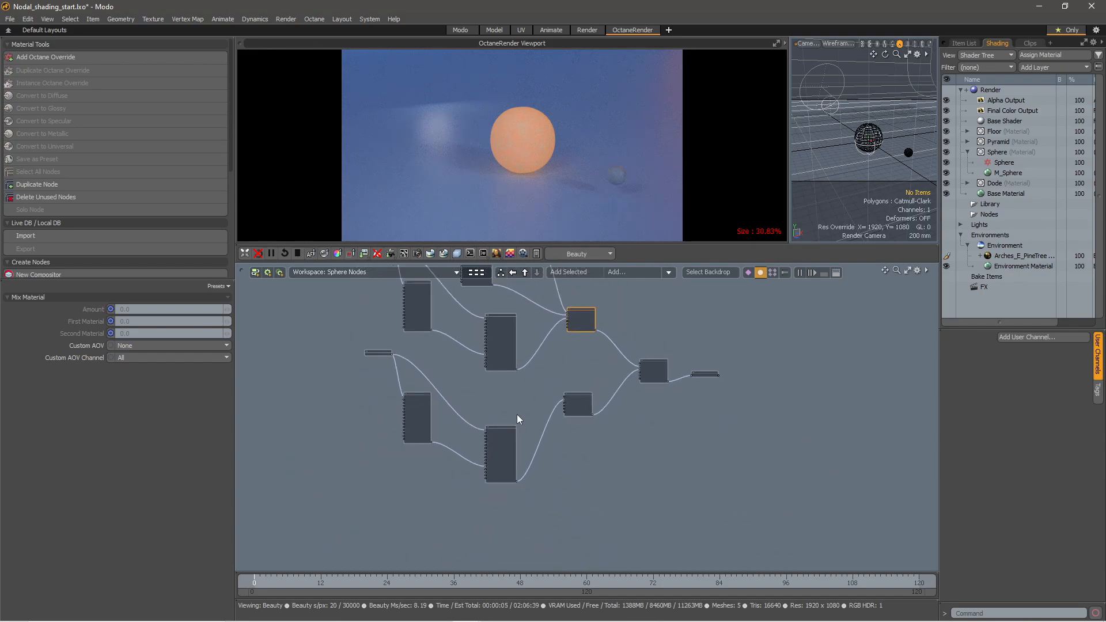
{"action": "scroll", "coordinate": [517, 425], "scroll_direction": "up", "scroll_amount": 3}
{"action": "scroll", "coordinate": [472, 354], "scroll_direction": "up", "scroll_amount": 3}
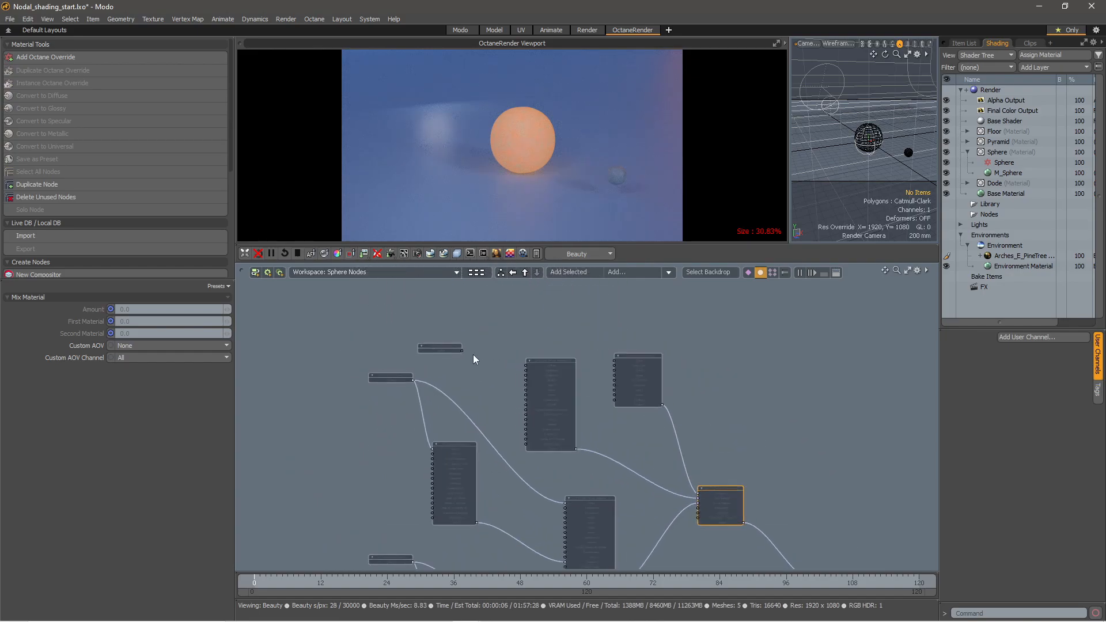
{"action": "left_click", "coordinate": [436, 344]}
{"action": "left_click", "coordinate": [197, 309]}
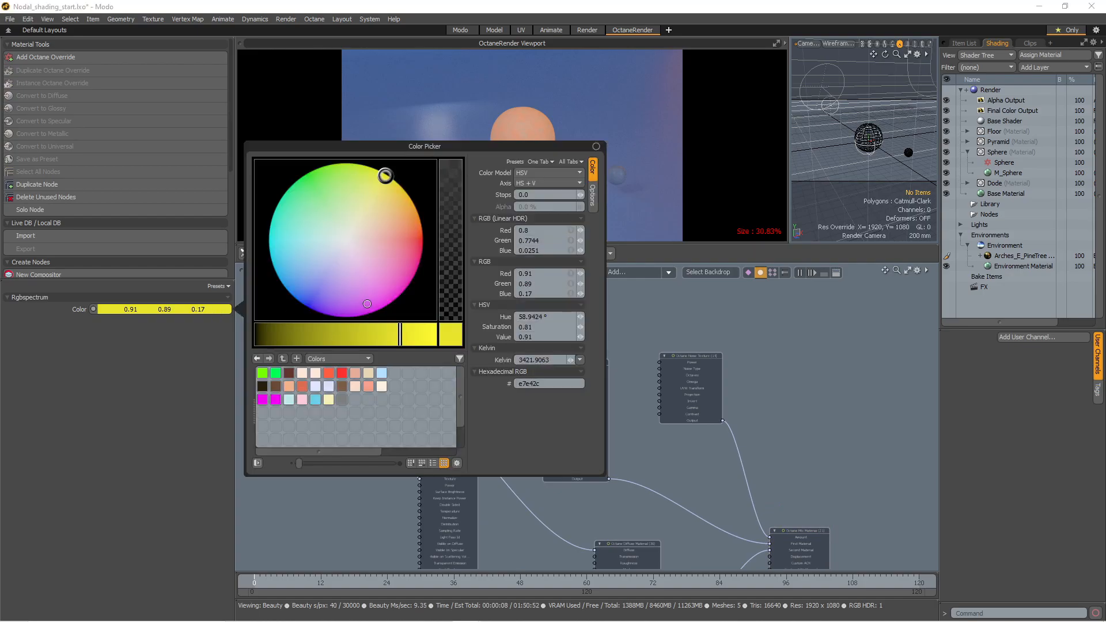
{"action": "left_click_drag", "start_coordinate": [401, 334], "coordinate": [274, 332]}
{"action": "left_click_drag", "start_coordinate": [345, 239], "coordinate": [323, 266]}
{"action": "left_click", "coordinate": [342, 400]}
{"action": "left_click_drag", "start_coordinate": [297, 335], "coordinate": [266, 341]}
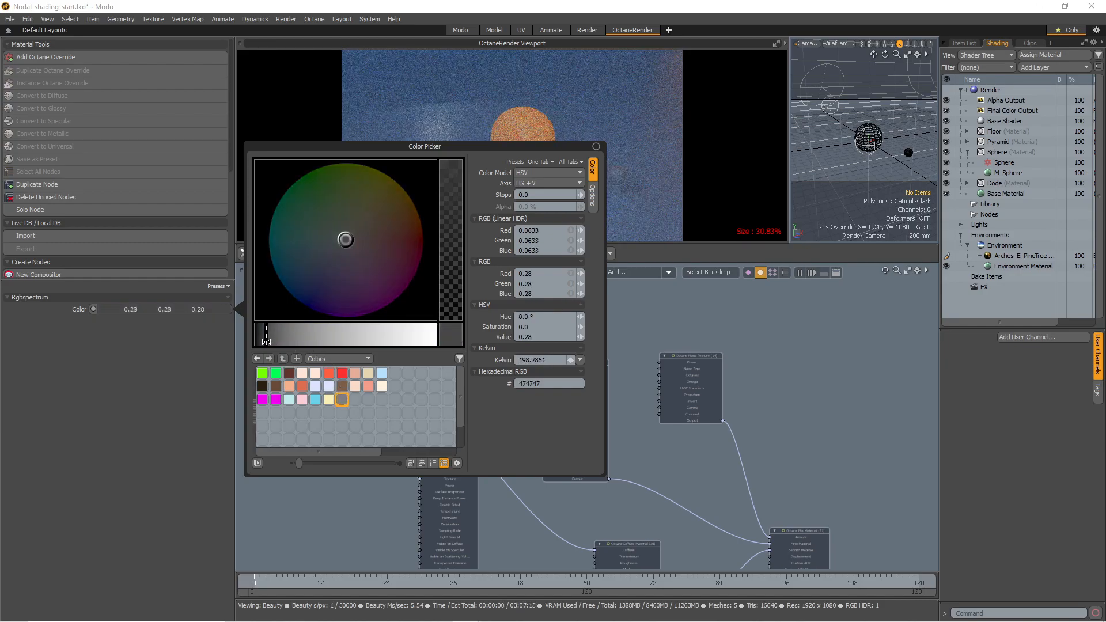
{"action": "left_click", "coordinate": [597, 147]}
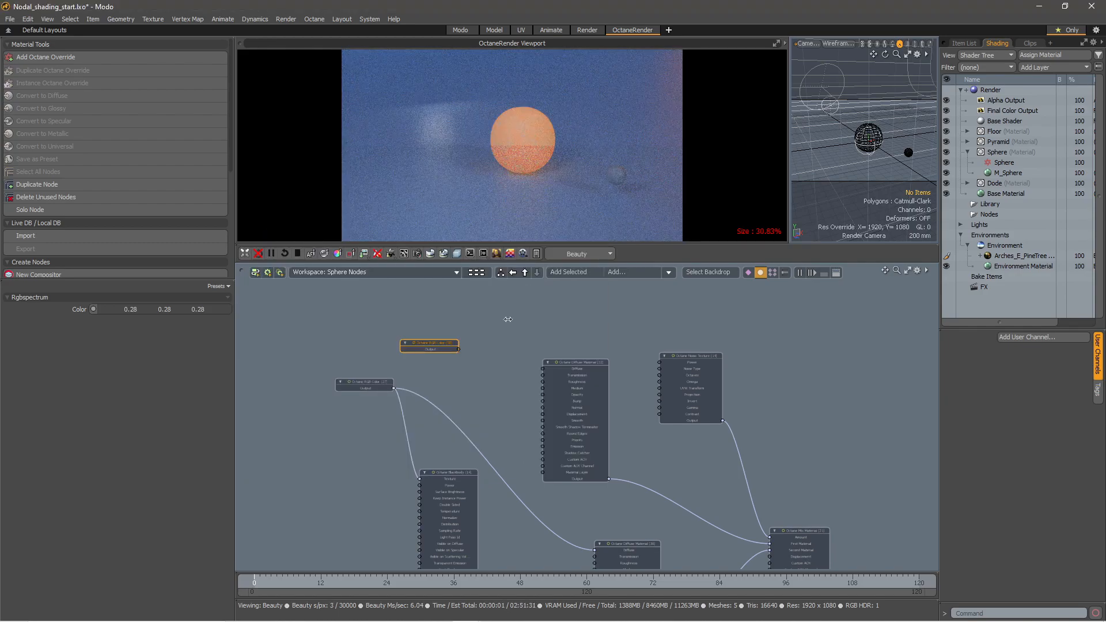
Connect the dark grey RGB color node to the Diffuse input of the non-emitting diffuse material
{"action": "left_click", "coordinate": [461, 346]}
{"action": "left_click", "coordinate": [457, 347]}
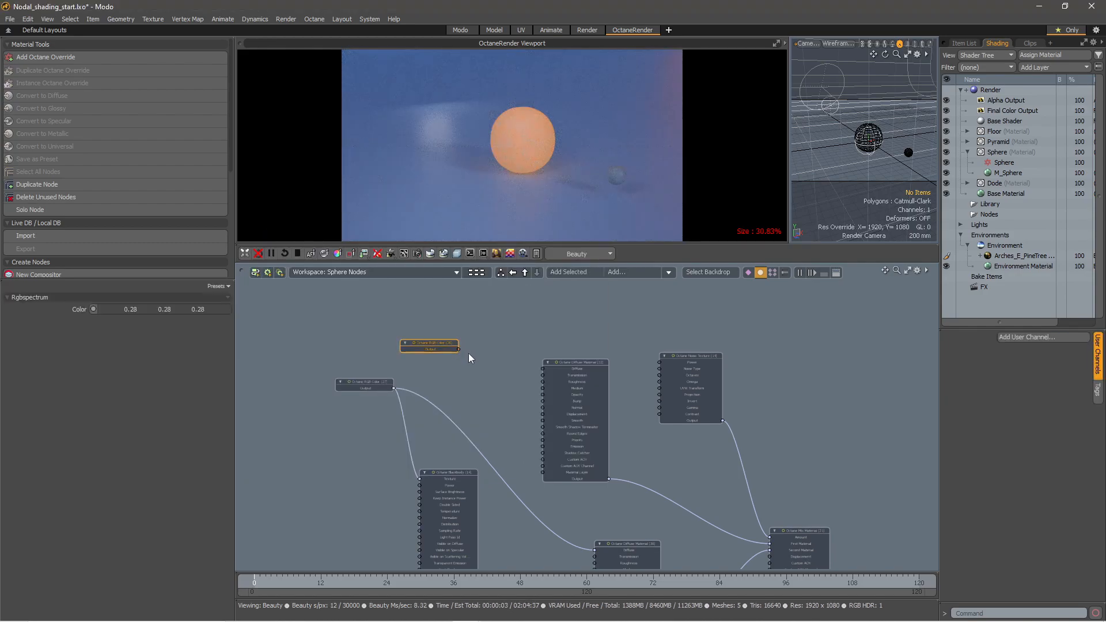
{"action": "left_click", "coordinate": [461, 349]}
{"action": "left_click_drag", "start_coordinate": [458, 349], "coordinate": [542, 369]}
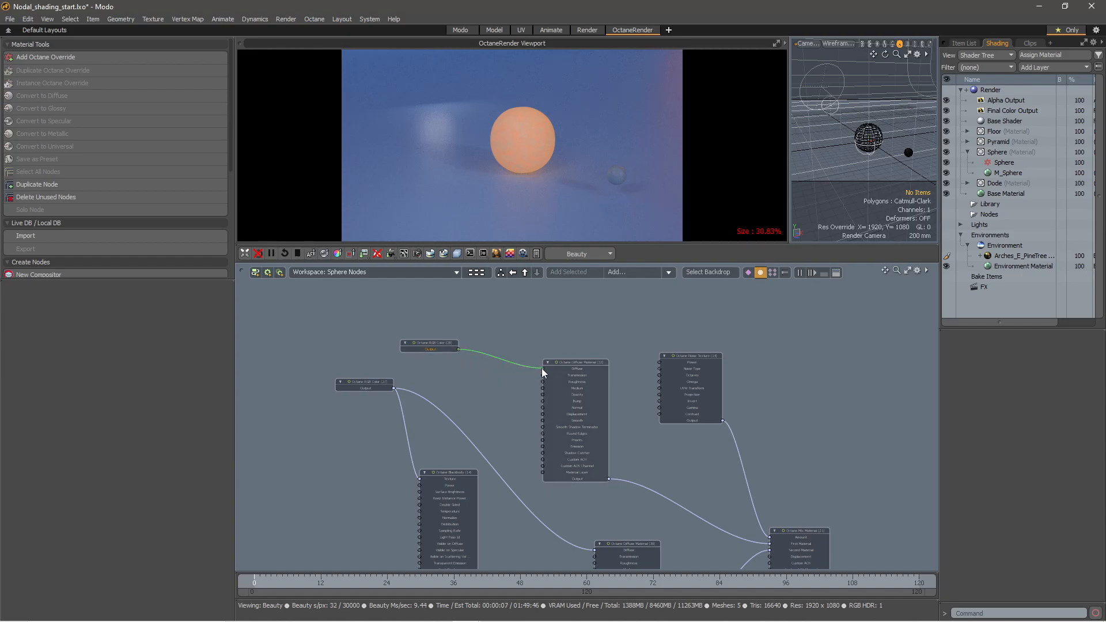
{"action": "mouse_move", "coordinate": [542, 372]}
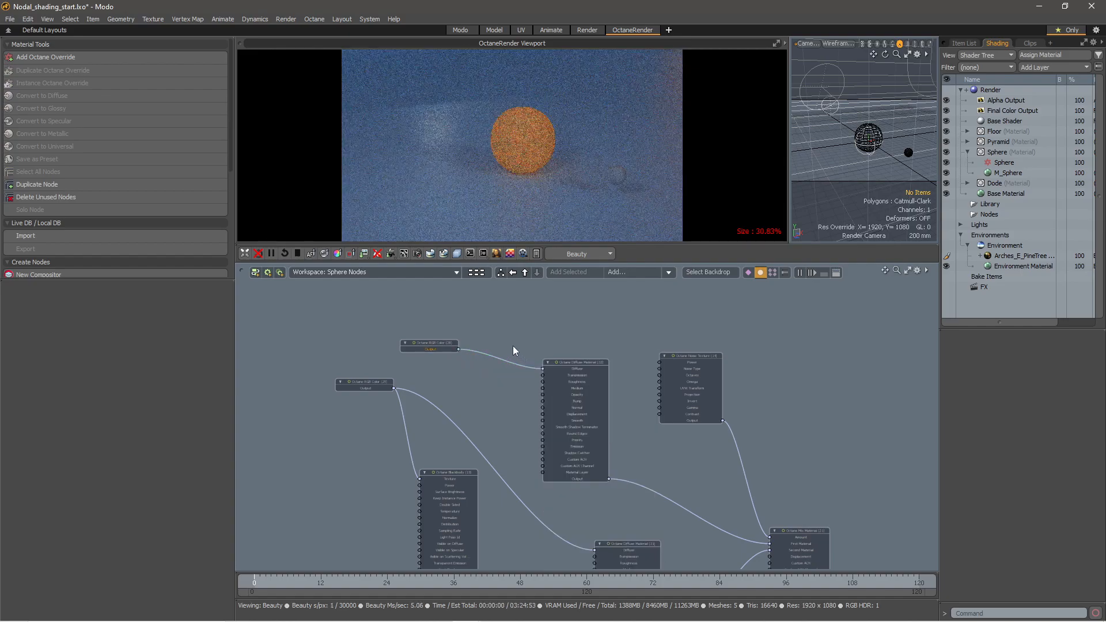
Duplicate the grey diffuse material node together with its connected RGB color node
{"action": "left_click_drag", "start_coordinate": [584, 342], "coordinate": [479, 309], "text": "alt"}
{"action": "scroll", "coordinate": [479, 310], "scroll_direction": "down", "scroll_amount": 4}
{"action": "left_click_drag", "start_coordinate": [530, 441], "coordinate": [562, 370], "text": "alt"}
{"action": "scroll", "coordinate": [551, 381], "scroll_direction": "up", "scroll_amount": 1}
{"action": "left_click_drag", "start_coordinate": [560, 298], "coordinate": [544, 348], "text": "alt"}
{"action": "left_click", "coordinate": [512, 312]}
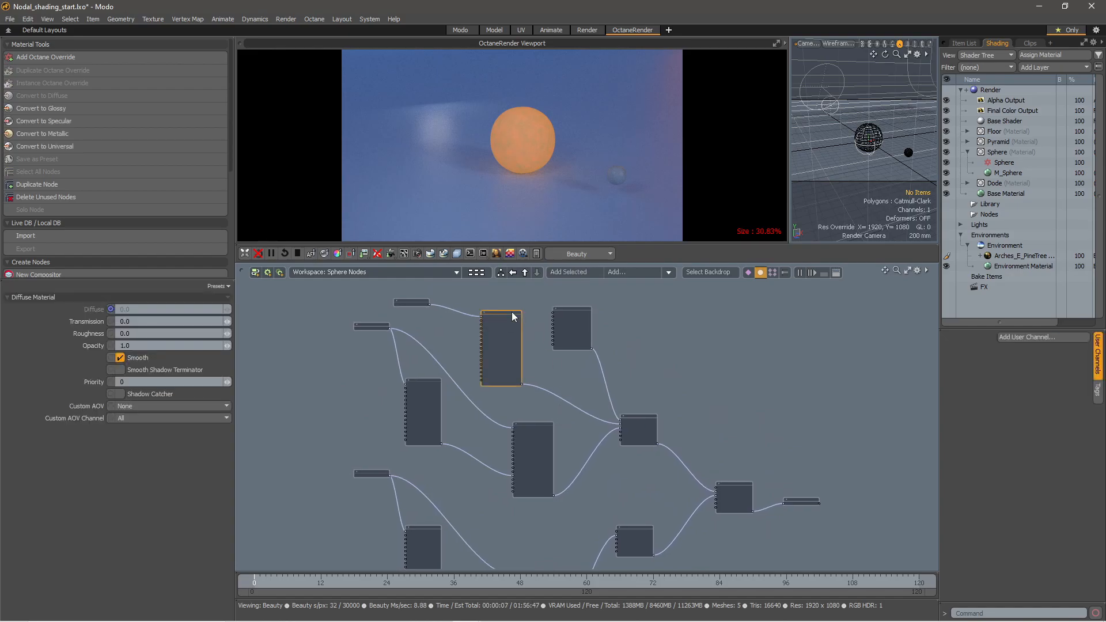
{"action": "right_click", "coordinate": [512, 312]}
{"action": "mouse_move", "coordinate": [517, 527]}
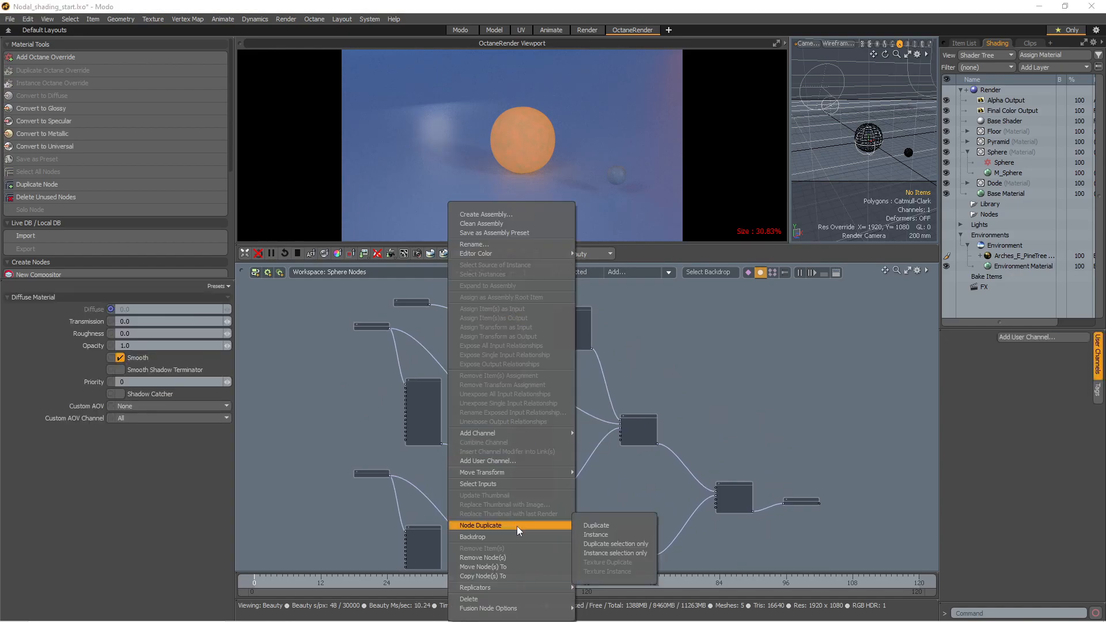
{"action": "left_click", "coordinate": [586, 528]}
Move the duplicated grey diffuse and RGB color nodes below the yellow emitting group
{"action": "scroll", "coordinate": [482, 309], "scroll_direction": "down", "scroll_amount": 1}
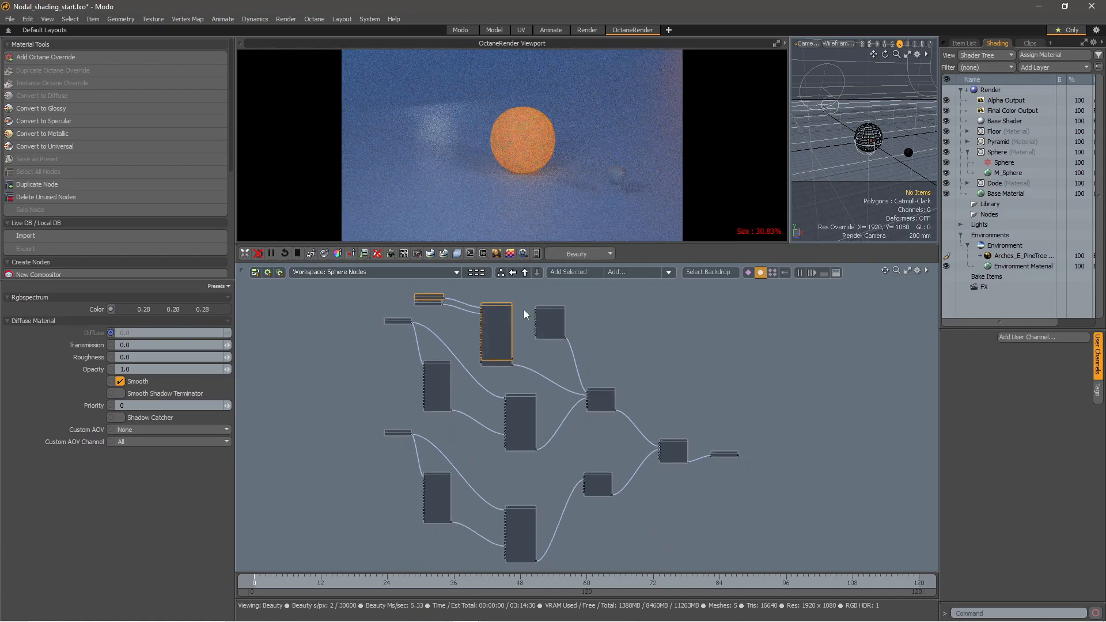
{"action": "left_click_drag", "start_coordinate": [506, 305], "coordinate": [572, 568]}
{"action": "middle_click_drag", "start_coordinate": [573, 568], "coordinate": [544, 428]}
{"action": "left_click_drag", "start_coordinate": [525, 423], "coordinate": [489, 433]}
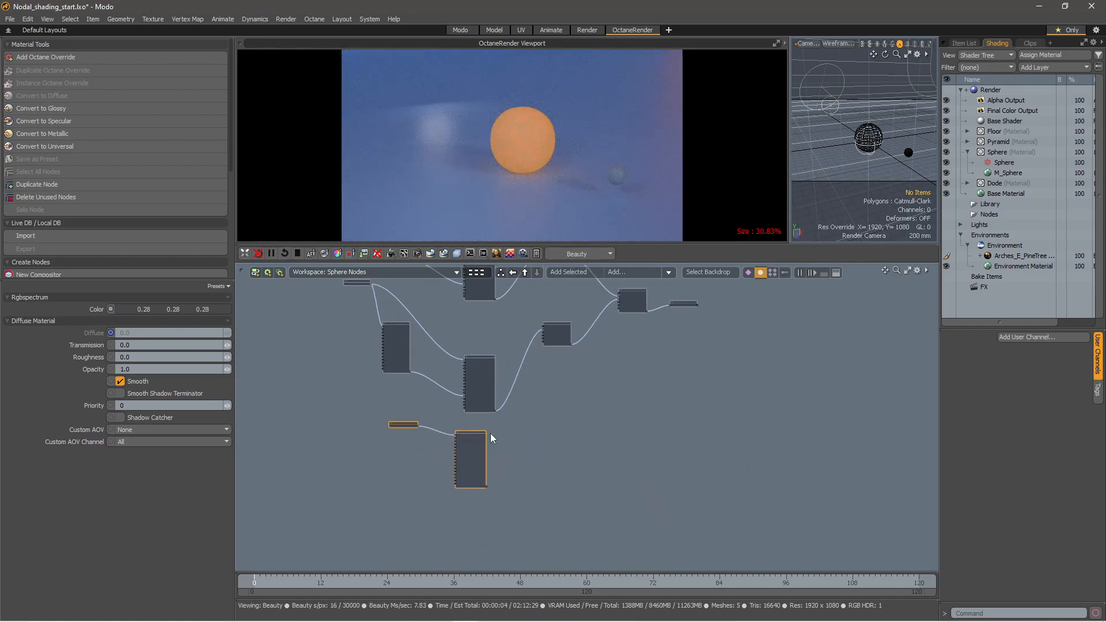
Connect the duplicated grey diffuse material's output to the Second Material input of the second mix
{"action": "scroll", "coordinate": [525, 415], "scroll_direction": "up", "scroll_amount": 2}
{"action": "middle_click_drag", "start_coordinate": [541, 405], "coordinate": [488, 459]}
{"action": "scroll", "coordinate": [489, 459], "scroll_direction": "down", "scroll_amount": 1}
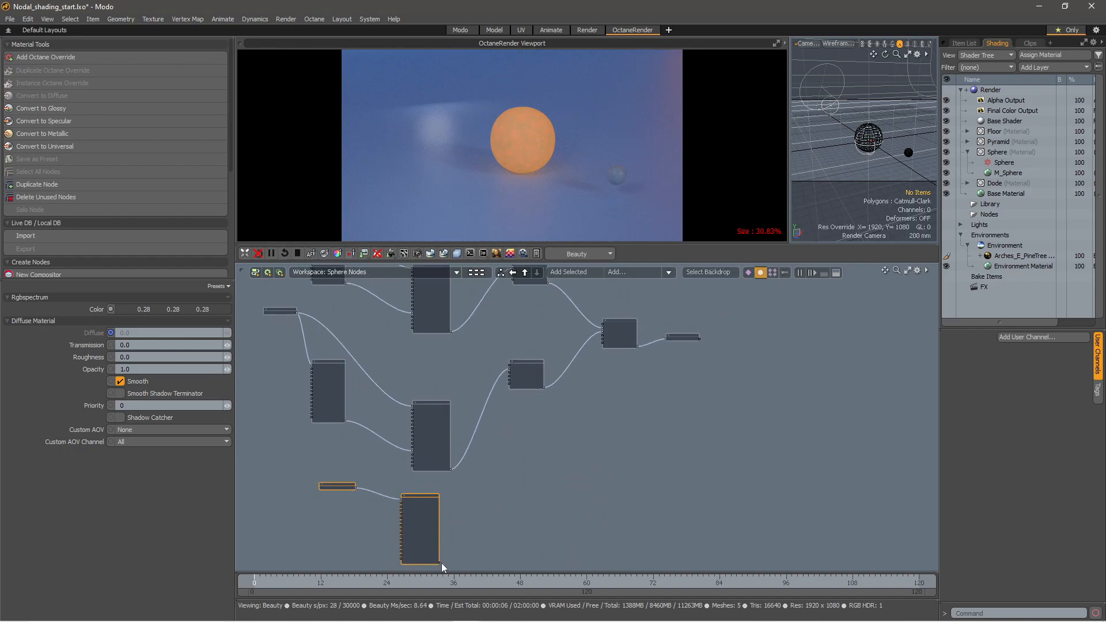
{"action": "left_click", "coordinate": [441, 564]}
{"action": "left_click_drag", "start_coordinate": [514, 445], "coordinate": [510, 372]}
Set the RGB color node feeding the duplicated diffuse material to black (0.0, 0.0, 0.0)
{"action": "left_click", "coordinate": [338, 488]}
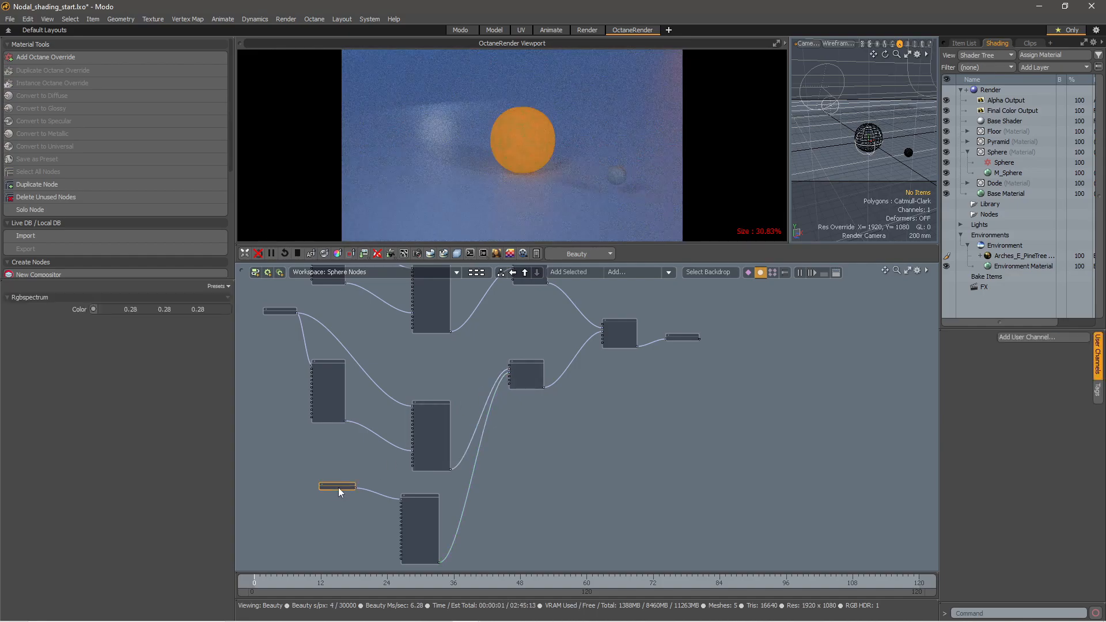
{"action": "left_click", "coordinate": [179, 310]}
{"action": "left_click", "coordinate": [355, 248]}
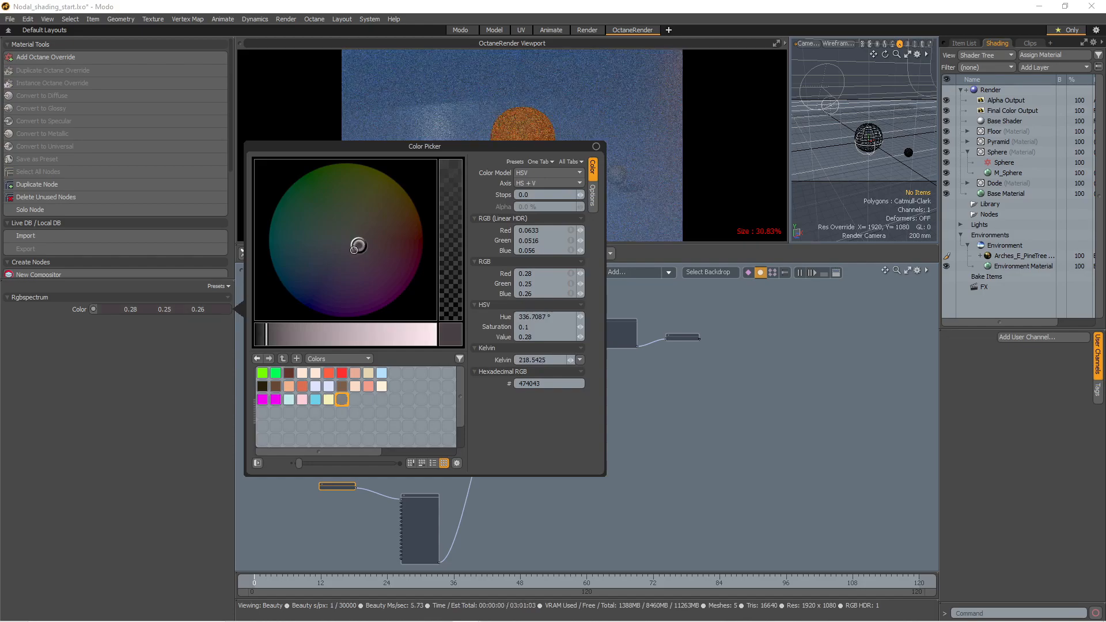
{"action": "left_click_drag", "start_coordinate": [355, 249], "coordinate": [342, 246]}
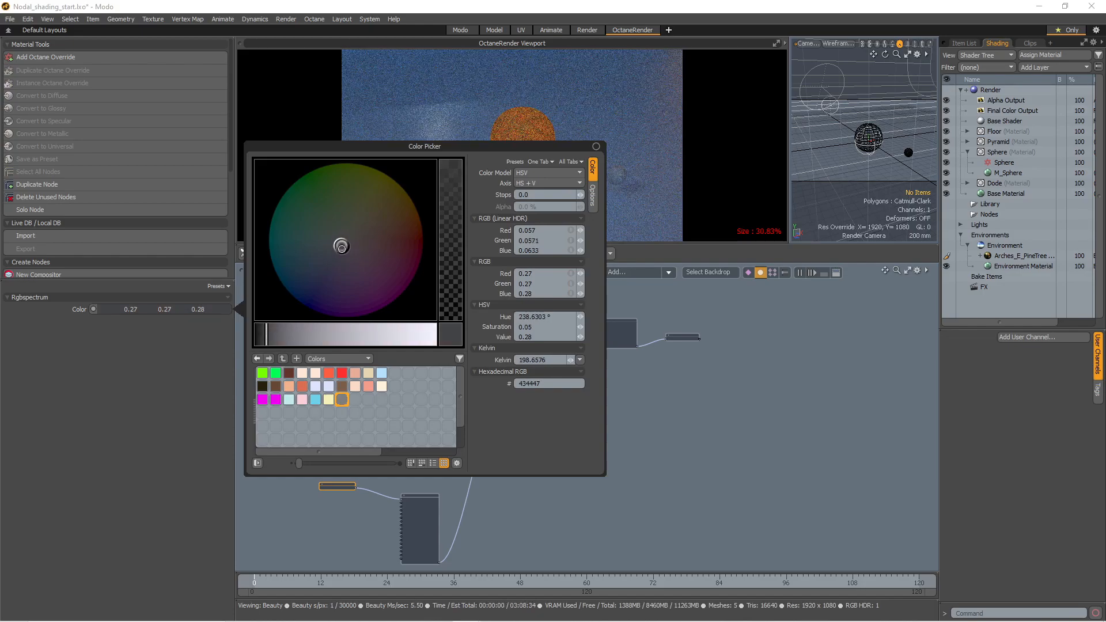
{"action": "left_click", "coordinate": [262, 388]}
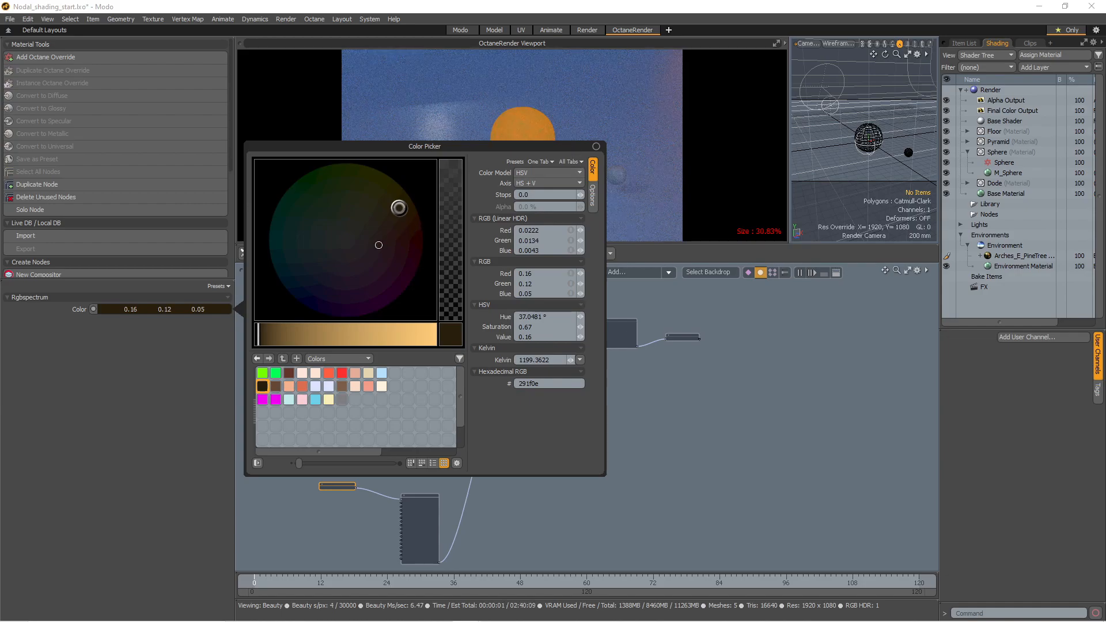
{"action": "left_click_drag", "start_coordinate": [259, 336], "coordinate": [254, 337]}
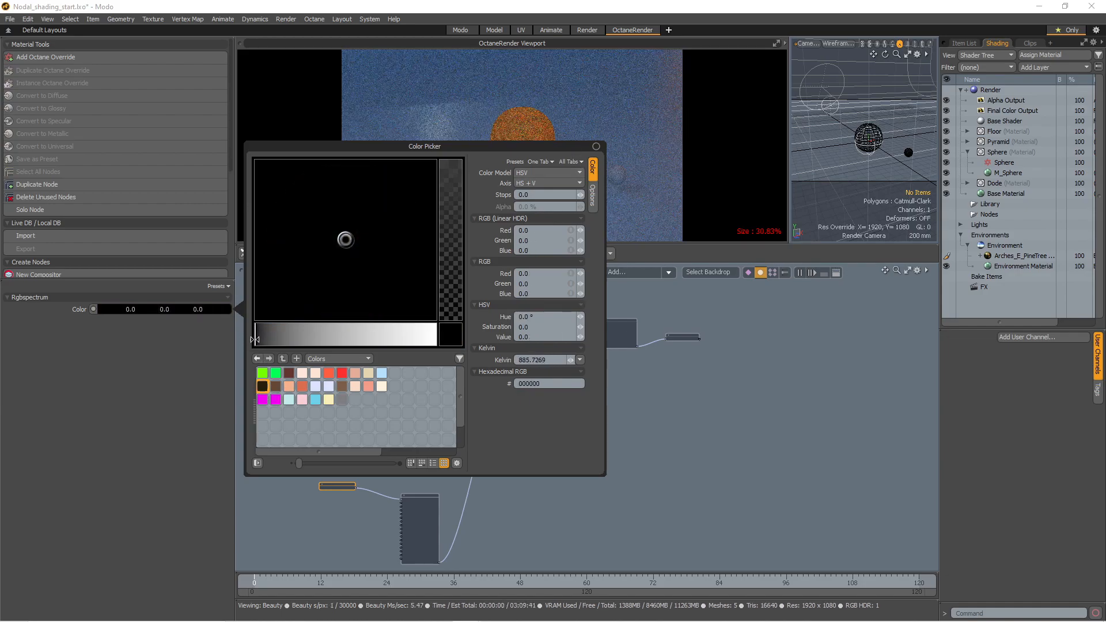
{"action": "left_click", "coordinate": [597, 146]}
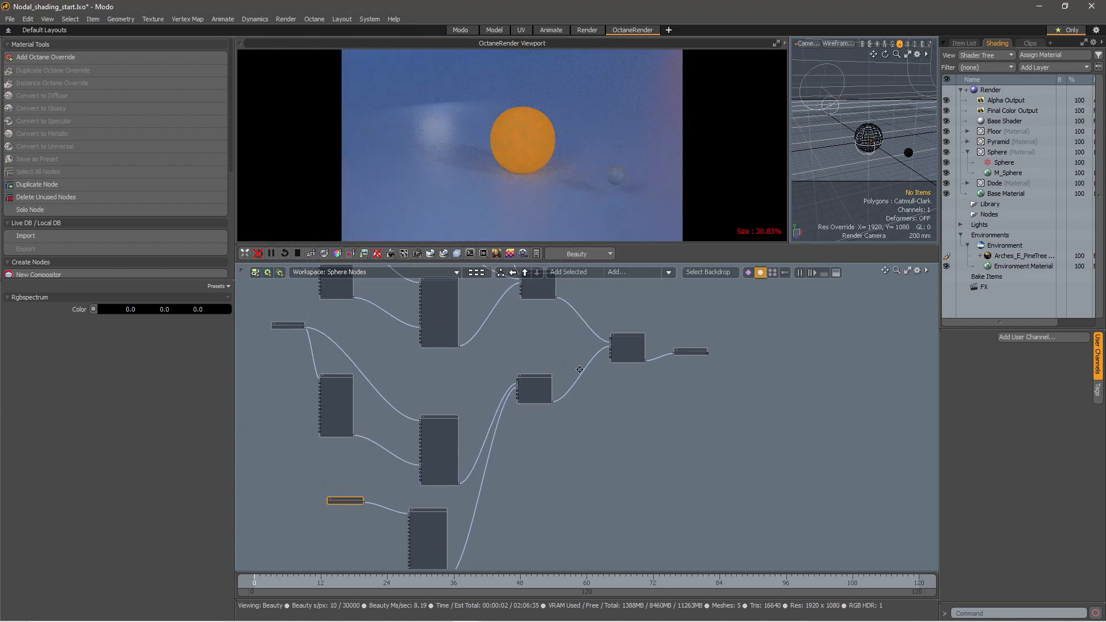
Add an Octane procedural Noise Texture node to the Sphere Nodes workspace
{"action": "left_click_drag", "start_coordinate": [649, 381], "coordinate": [723, 431]}
{"action": "scroll", "coordinate": [637, 411], "scroll_direction": "up", "scroll_amount": 3}
{"action": "left_click_drag", "start_coordinate": [479, 427], "coordinate": [513, 483]}
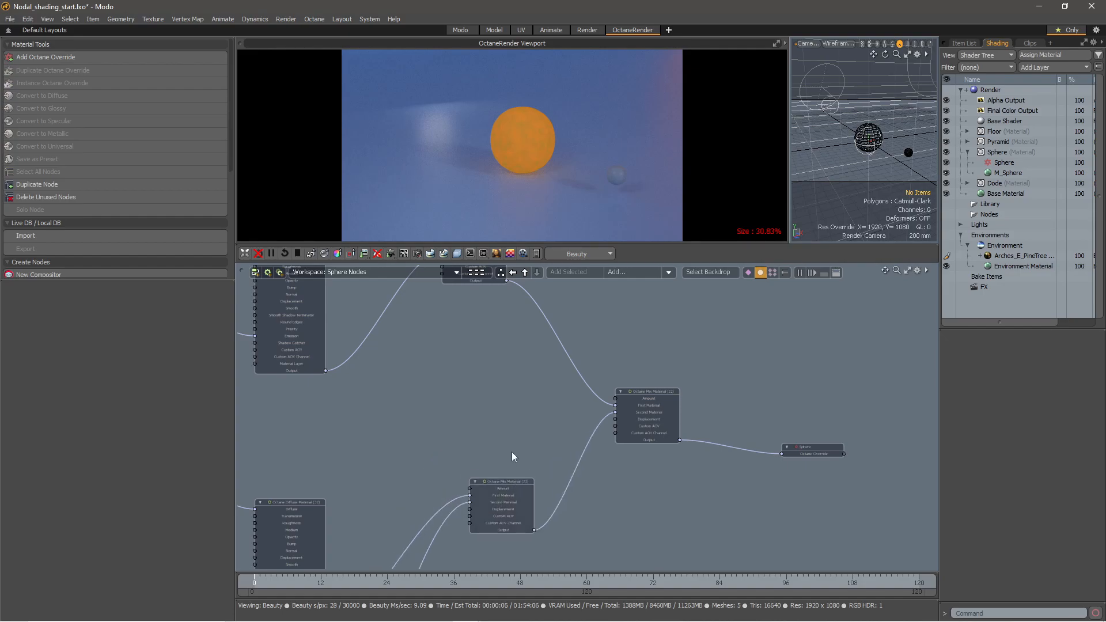
{"action": "left_click", "coordinate": [668, 273]}
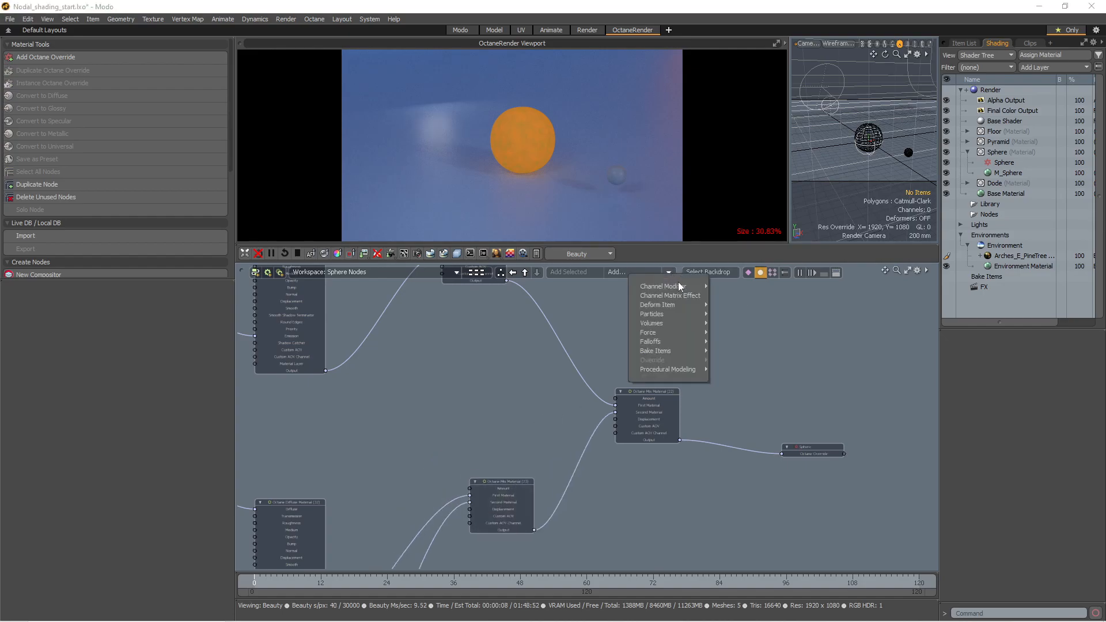
{"action": "mouse_move", "coordinate": [680, 285]}
{"action": "mouse_move", "coordinate": [737, 319]}
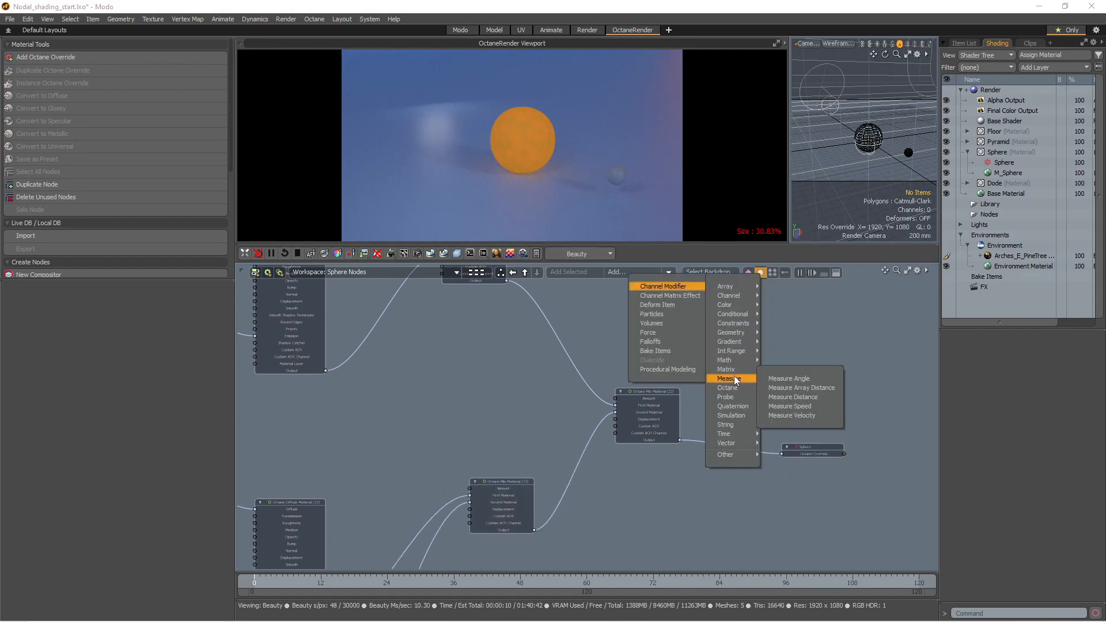
{"action": "mouse_move", "coordinate": [731, 387]}
{"action": "mouse_move", "coordinate": [788, 503]}
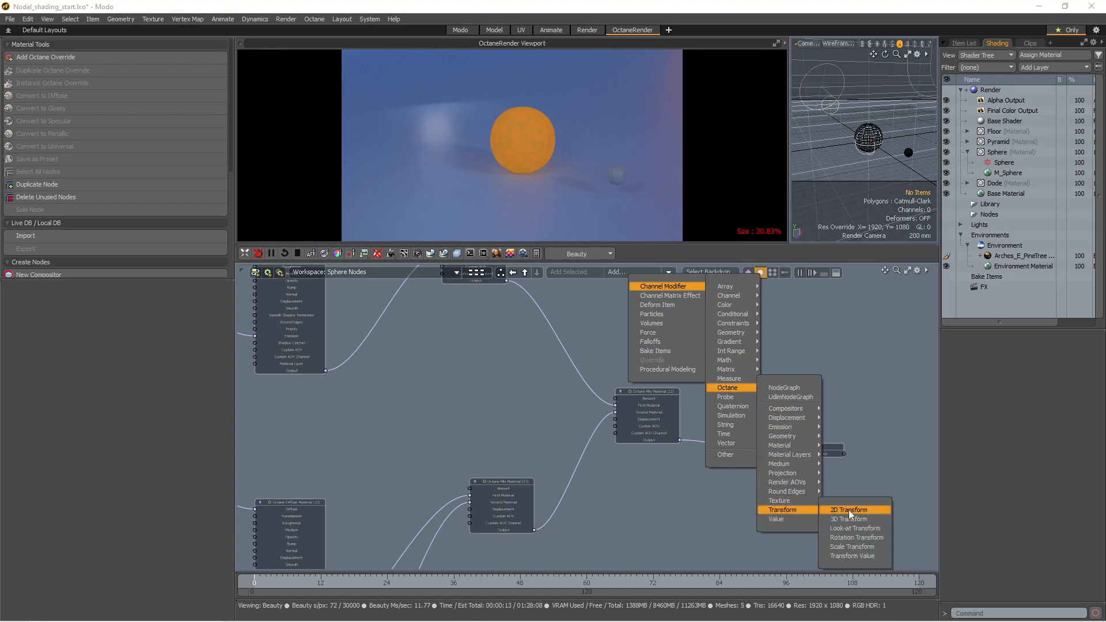
{"action": "mouse_move", "coordinate": [853, 596]}
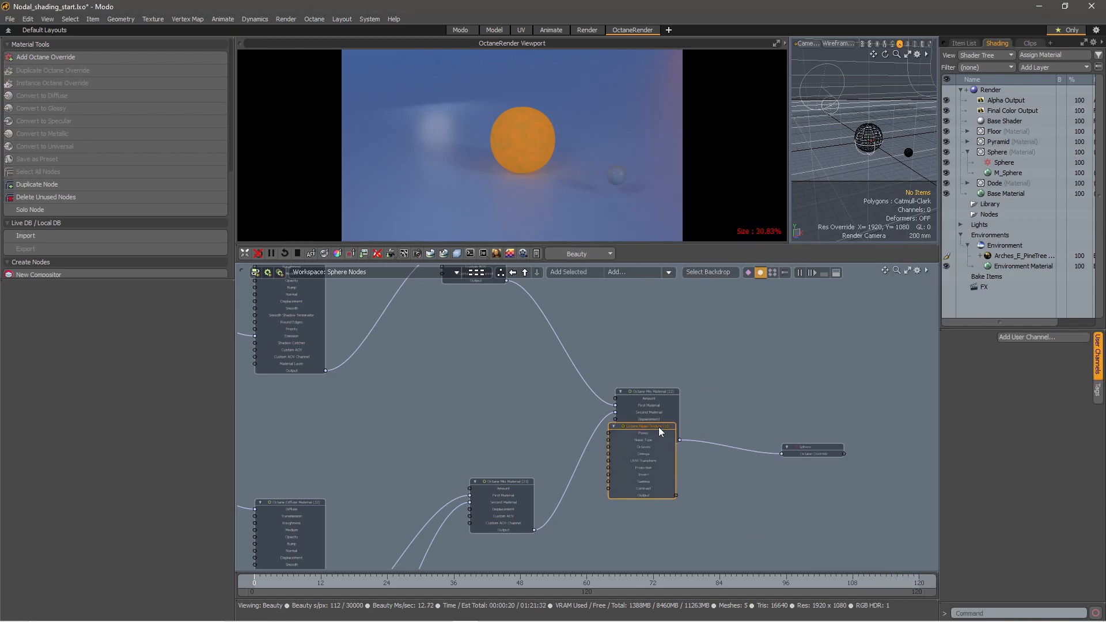
Duplicate the noise texture node and connect one of the two to the Amount input of the yellow group's mix
{"action": "right_click", "coordinate": [659, 428]}
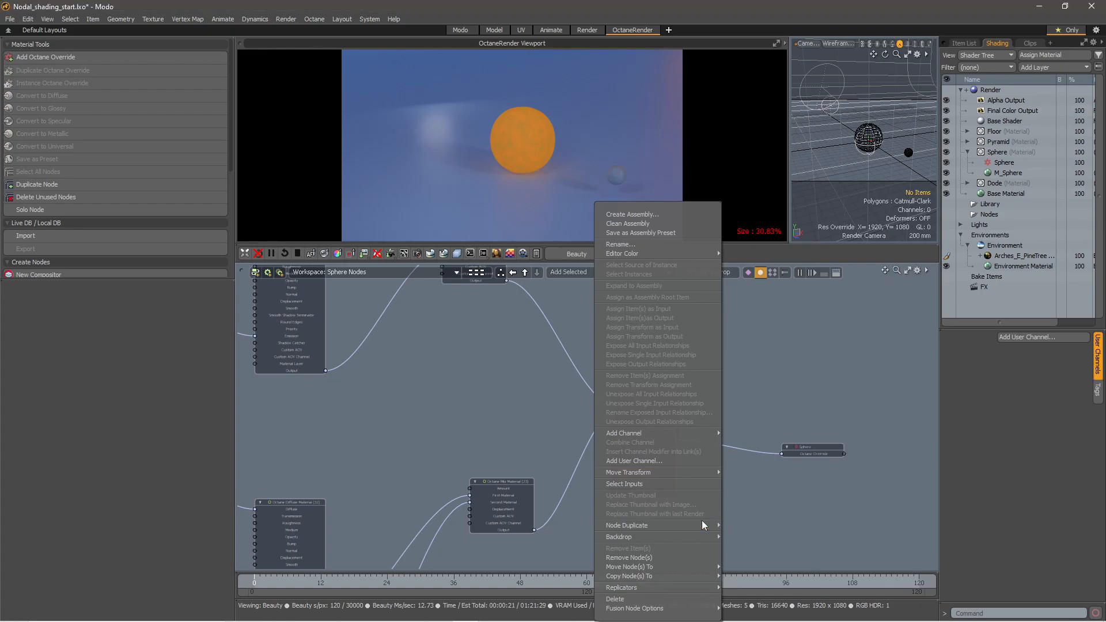
{"action": "left_click", "coordinate": [767, 525]}
{"action": "left_click_drag", "start_coordinate": [651, 431], "coordinate": [407, 402]}
{"action": "left_click_drag", "start_coordinate": [467, 485], "coordinate": [469, 488]}
{"action": "left_click_drag", "start_coordinate": [714, 398], "coordinate": [664, 453], "text": "alt"}
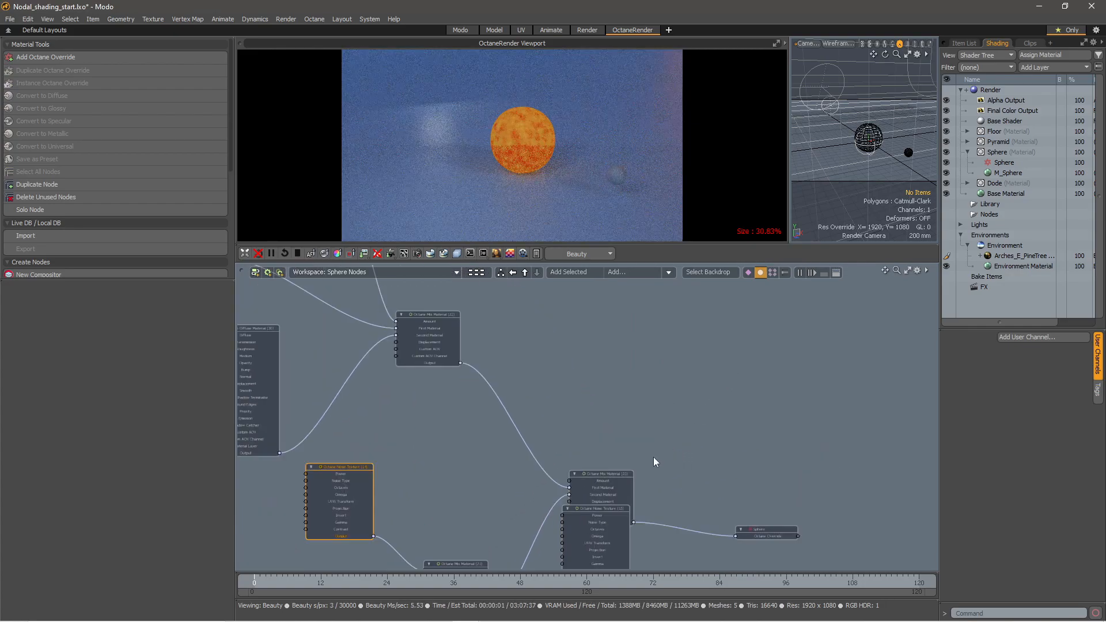
Move the other noise texture node beside the red group's mix and connect its output to the final mix's Amount input
{"action": "left_click_drag", "start_coordinate": [609, 507], "coordinate": [548, 292]}
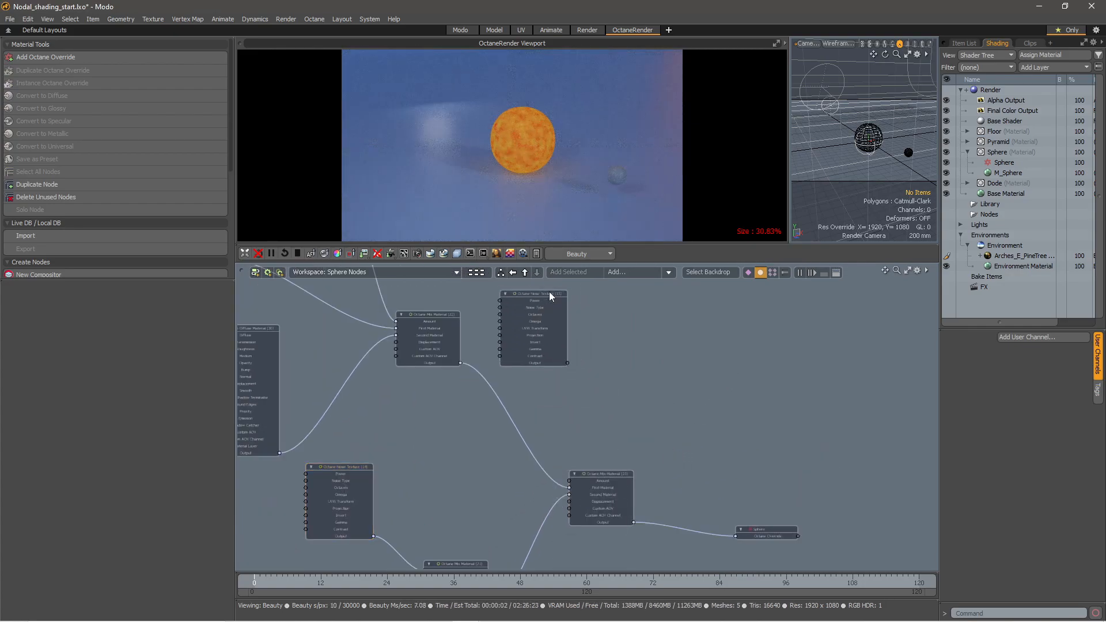
{"action": "left_click_drag", "start_coordinate": [556, 452], "coordinate": [568, 477]}
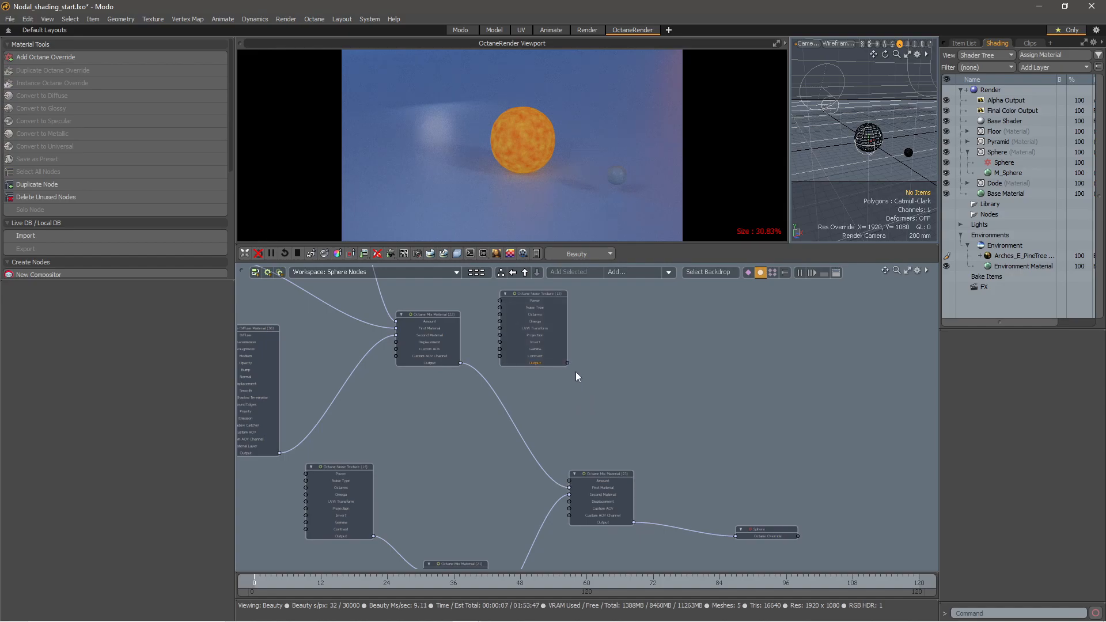
{"action": "left_click_drag", "start_coordinate": [569, 363], "coordinate": [570, 478]}
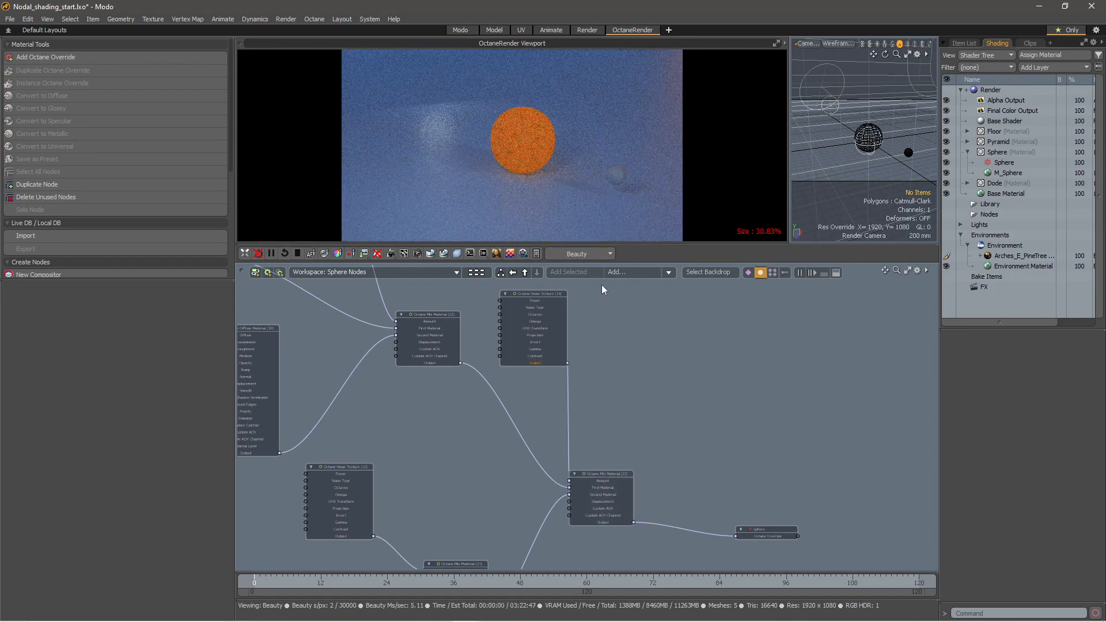
{"action": "left_click_drag", "start_coordinate": [541, 293], "coordinate": [534, 295]}
{"action": "left_click_drag", "start_coordinate": [621, 473], "coordinate": [657, 480]}
{"action": "scroll", "coordinate": [605, 349], "scroll_direction": "down", "scroll_amount": 5}
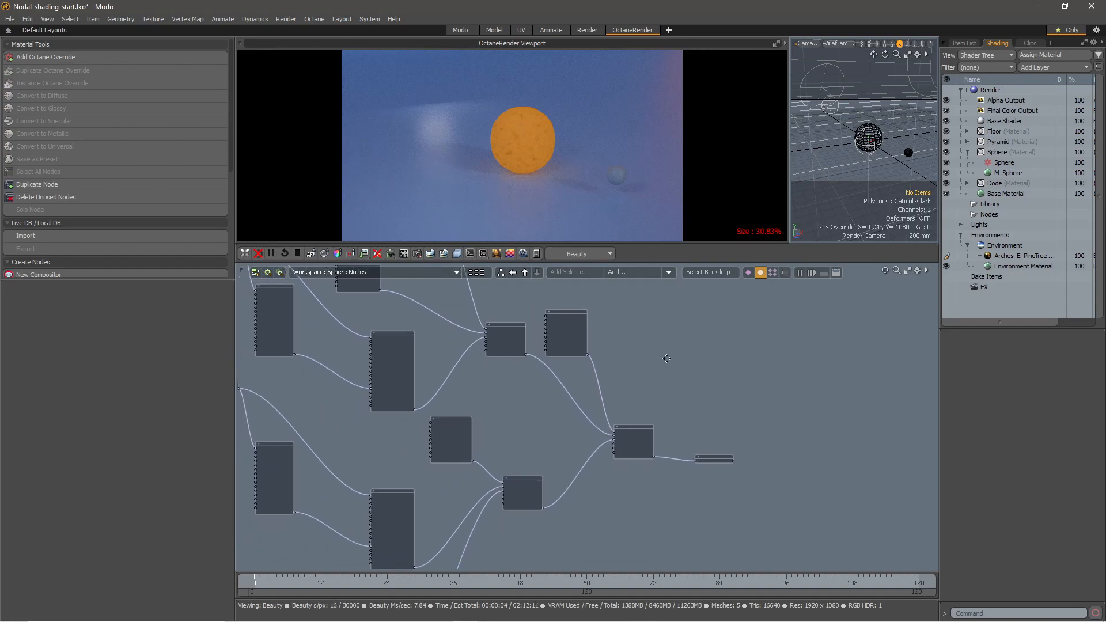
Set the Power of the yellow group's blackbody emission node to 10
{"action": "scroll", "coordinate": [500, 455], "scroll_direction": "up", "scroll_amount": 3}
{"action": "middle_click_drag", "start_coordinate": [516, 420], "coordinate": [699, 353]}
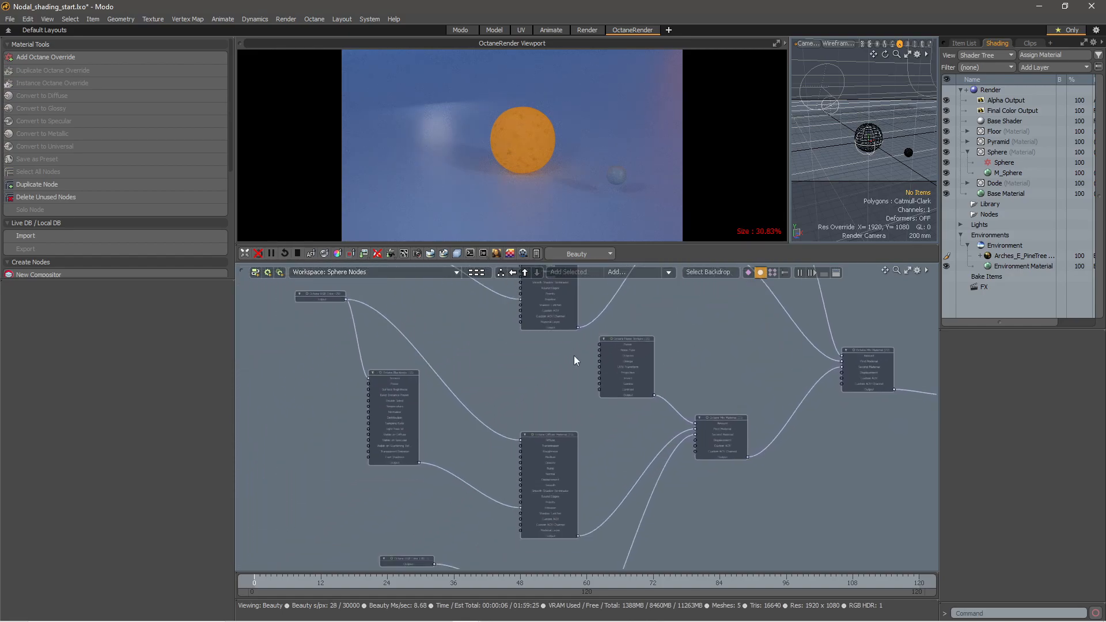
{"action": "scroll", "coordinate": [572, 358], "scroll_direction": "down", "scroll_amount": 4}
{"action": "scroll", "coordinate": [455, 387], "scroll_direction": "up", "scroll_amount": 3}
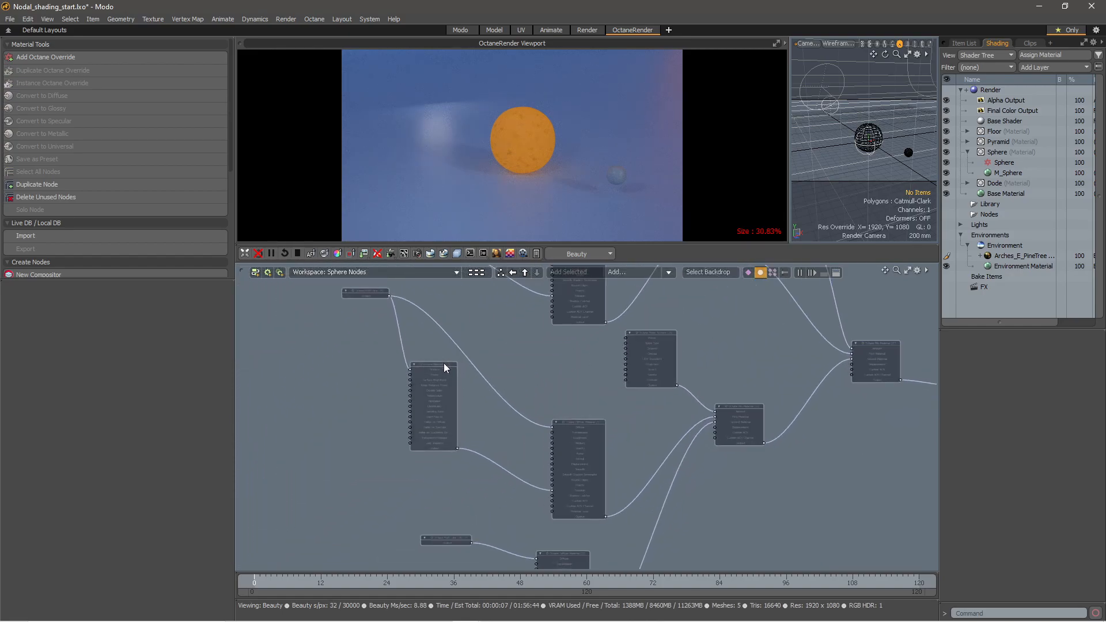
{"action": "left_click", "coordinate": [445, 363]}
{"action": "left_click", "coordinate": [145, 321]}
{"action": "type", "text": "0"}
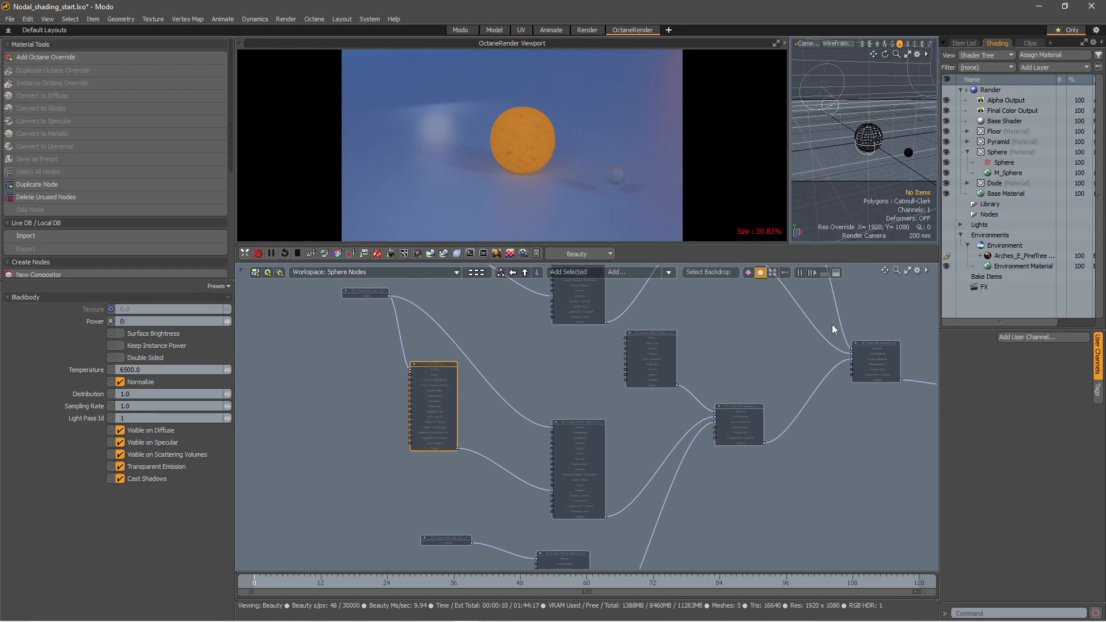
{"action": "type", "text": "10"}
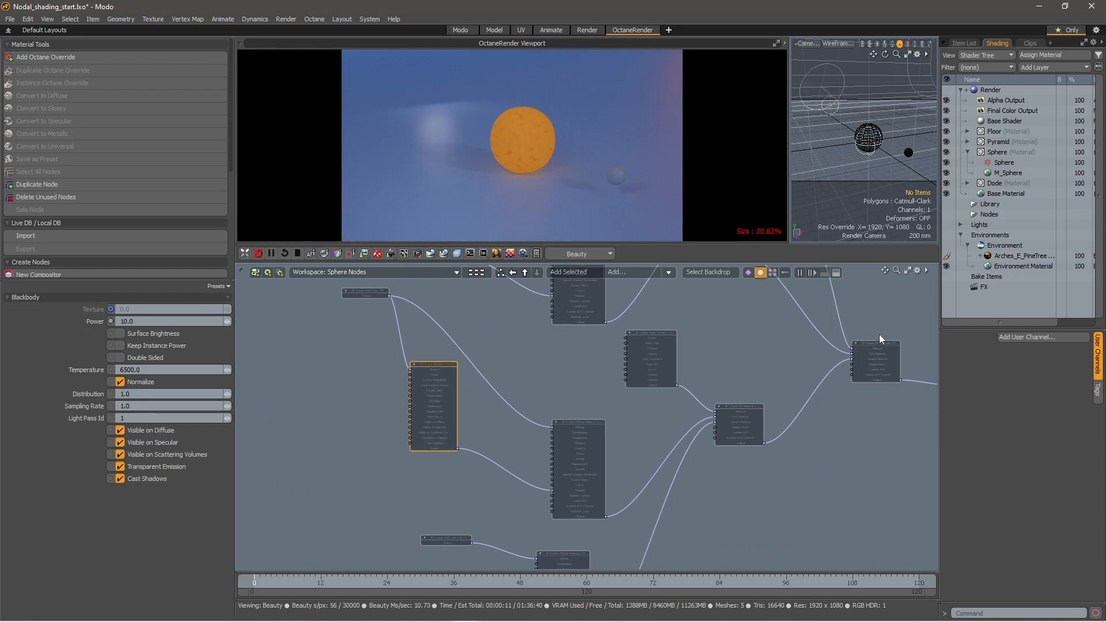
{"action": "key", "text": "Return"}
Set the Power of the red group's blackbody emission node to 10.0
{"action": "left_click_drag", "start_coordinate": [561, 354], "coordinate": [548, 508], "text": "alt"}
{"action": "left_click", "coordinate": [430, 324]}
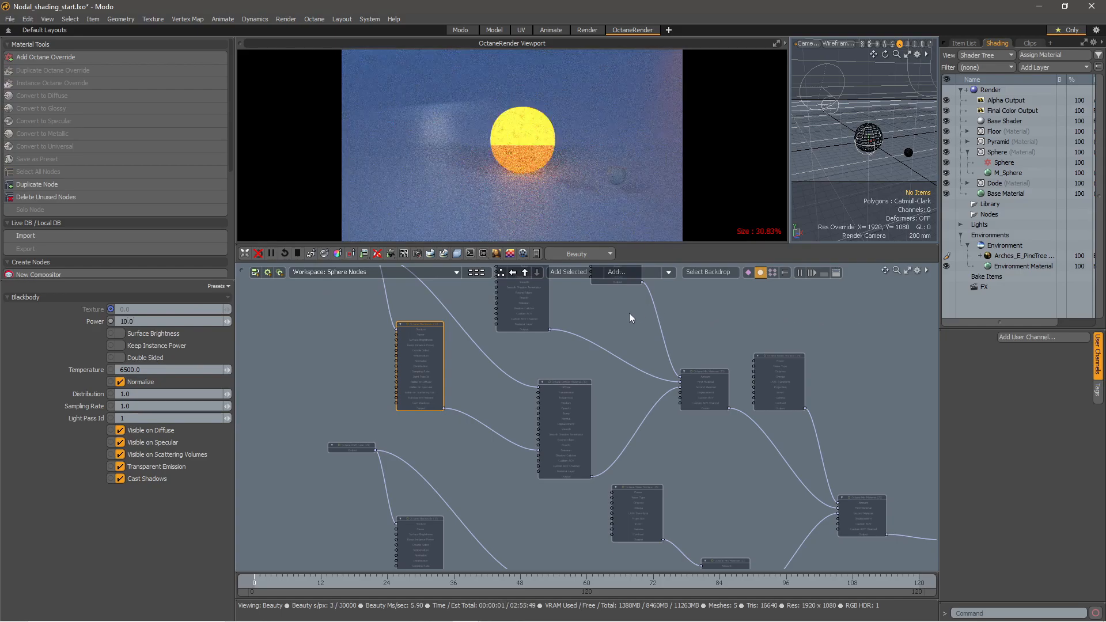
{"action": "left_click_drag", "start_coordinate": [663, 358], "coordinate": [543, 366], "text": "alt"}
{"action": "scroll", "coordinate": [534, 368], "scroll_direction": "down", "scroll_amount": 2}
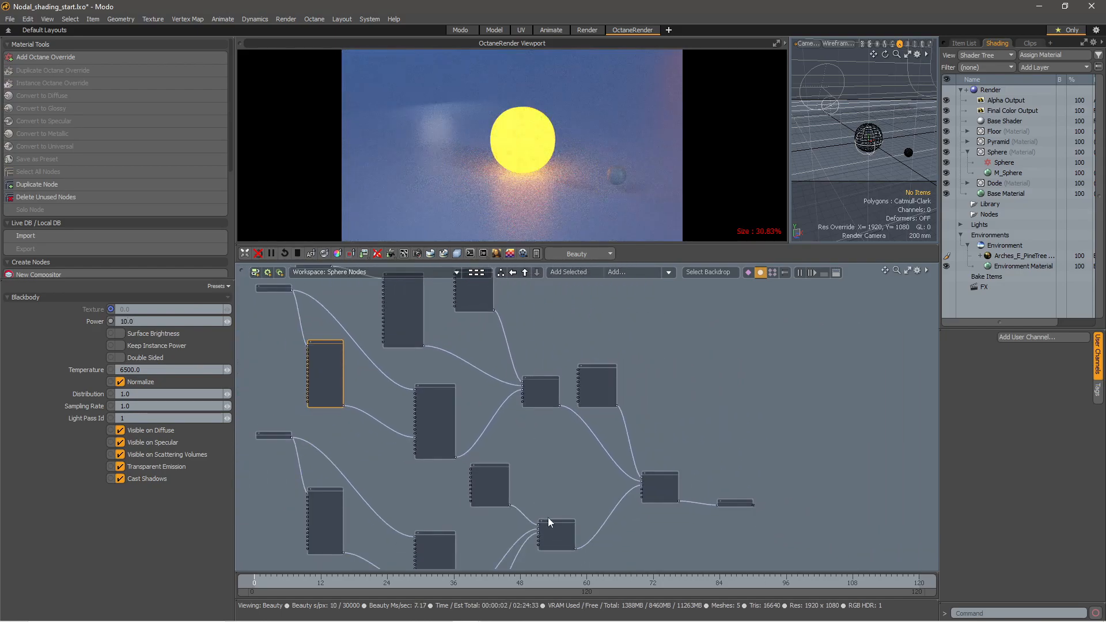
Disconnect the noise texture from the Amount input of the final mix material
{"action": "left_click_drag", "start_coordinate": [658, 428], "coordinate": [620, 384], "text": "alt"}
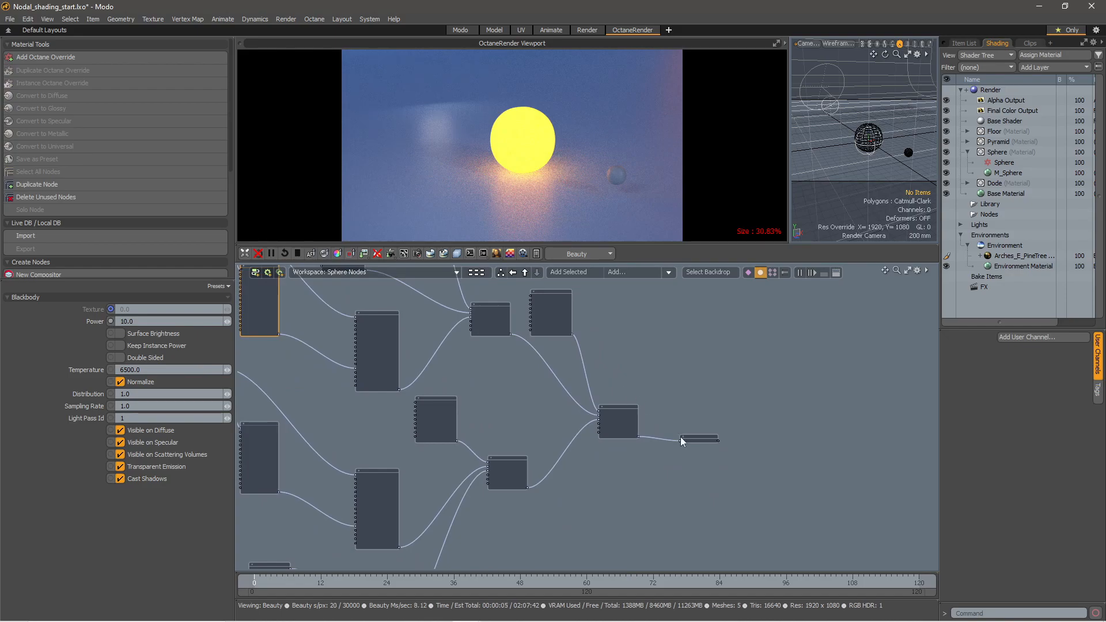
{"action": "left_click", "coordinate": [756, 423]}
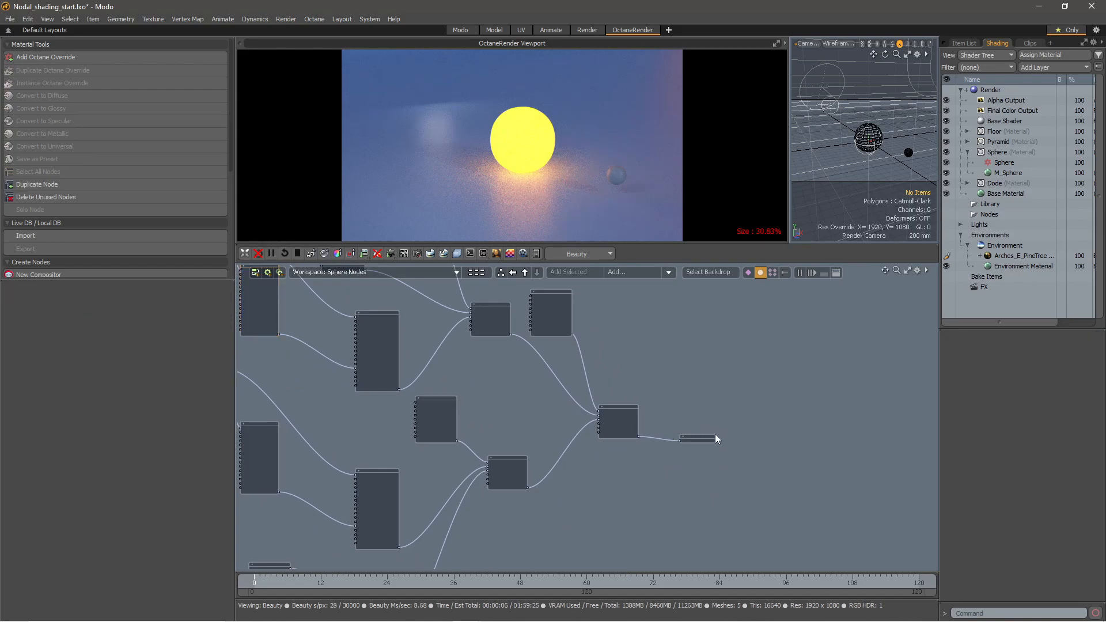
{"action": "scroll", "coordinate": [620, 381], "scroll_direction": "up", "scroll_amount": 2}
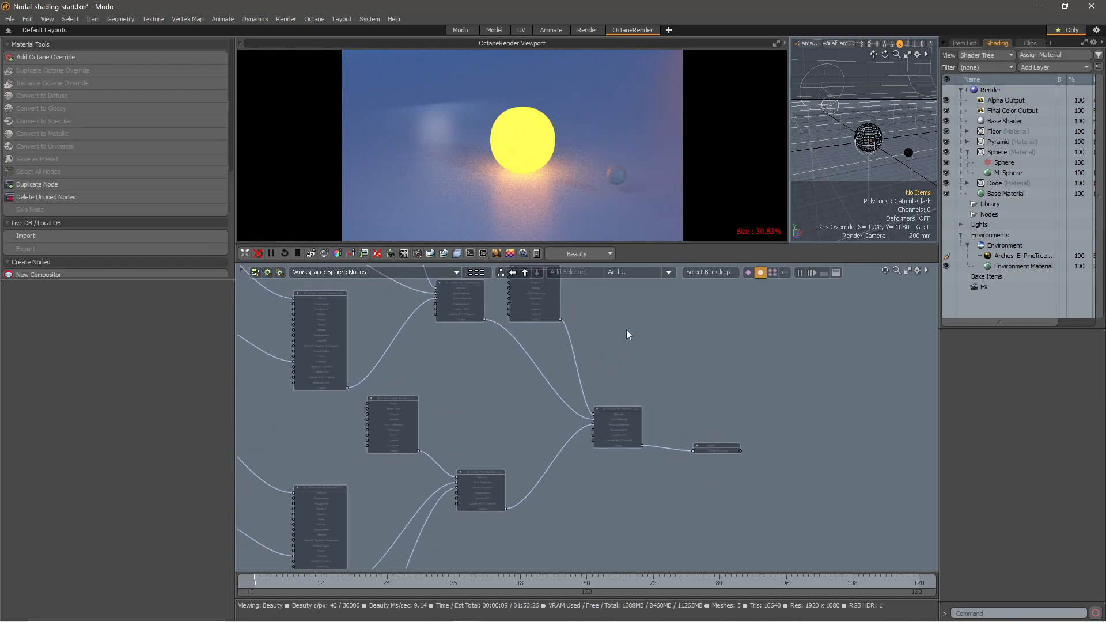
{"action": "scroll", "coordinate": [627, 334], "scroll_direction": "down", "scroll_amount": 3}
{"action": "left_click_drag", "start_coordinate": [594, 415], "coordinate": [611, 406]}
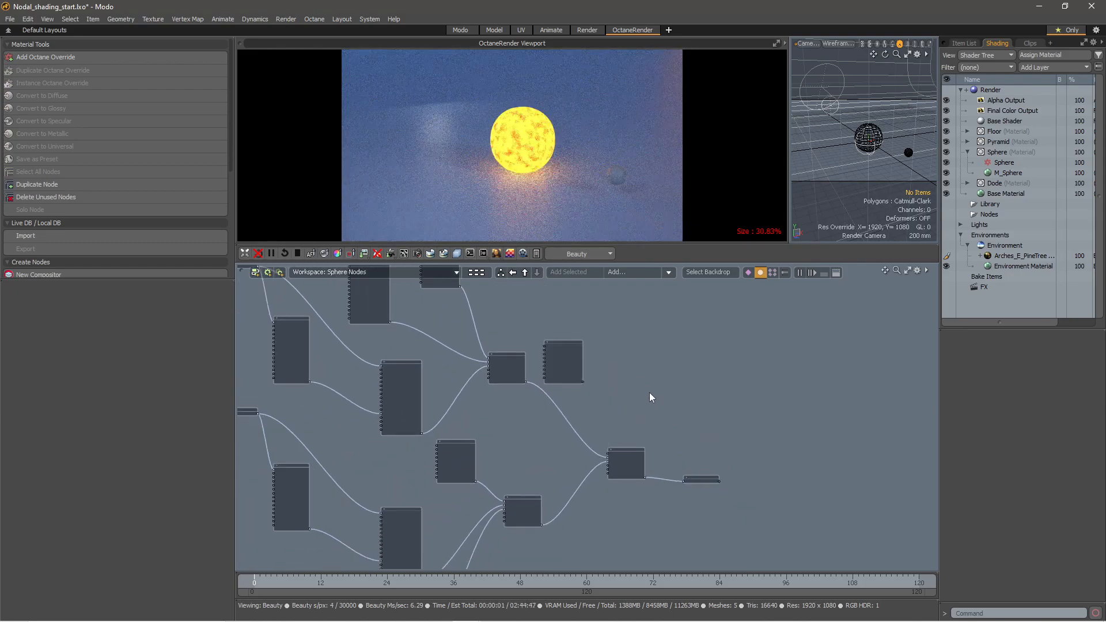
Disconnect the final mix from the Sphere node's Octane Override input and move the Sphere node farther from the mix
{"action": "left_click_drag", "start_coordinate": [483, 374], "coordinate": [530, 318], "text": "alt"}
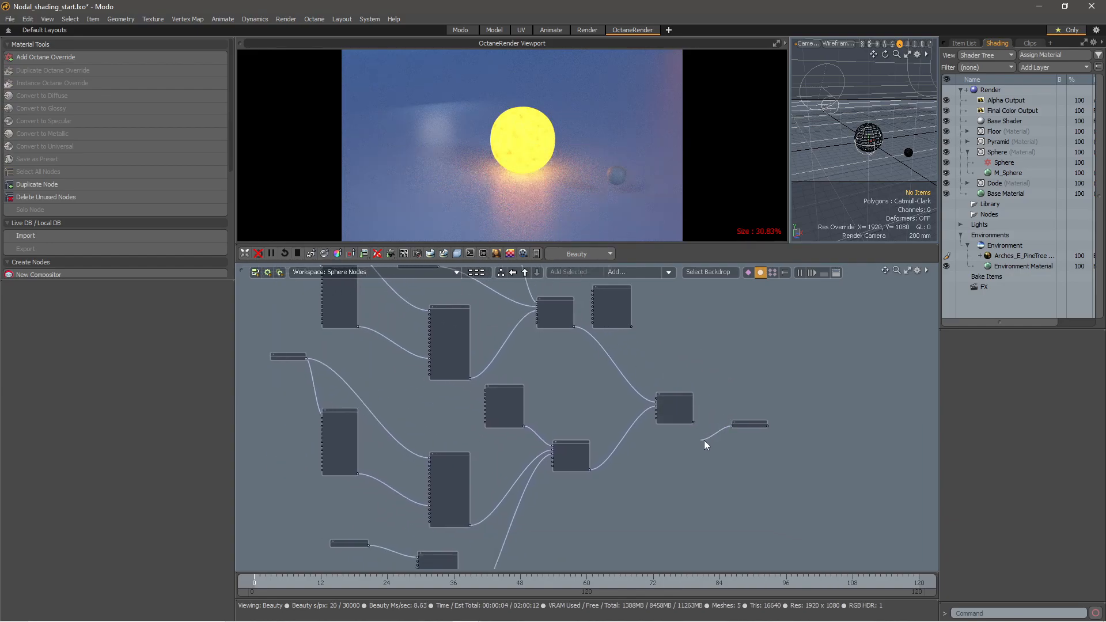
{"action": "left_click_drag", "start_coordinate": [752, 422], "coordinate": [814, 419]}
{"action": "scroll", "coordinate": [713, 438], "scroll_direction": "up", "scroll_amount": 4}
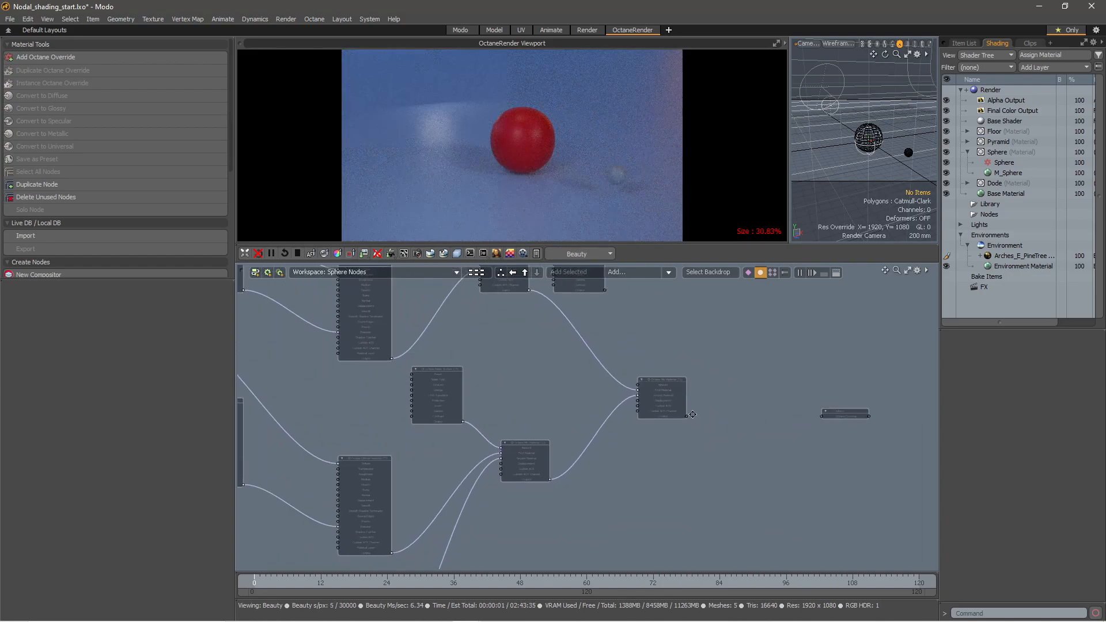
{"action": "scroll", "coordinate": [703, 423], "scroll_direction": "down", "scroll_amount": 1}
{"action": "left_click_drag", "start_coordinate": [704, 426], "coordinate": [568, 387], "text": "alt"}
{"action": "scroll", "coordinate": [569, 386], "scroll_direction": "down", "scroll_amount": 1}
{"action": "scroll", "coordinate": [528, 360], "scroll_direction": "up", "scroll_amount": 1}
{"action": "scroll", "coordinate": [561, 341], "scroll_direction": "down", "scroll_amount": 1}
{"action": "left_click_drag", "start_coordinate": [581, 350], "coordinate": [565, 374], "text": "alt"}
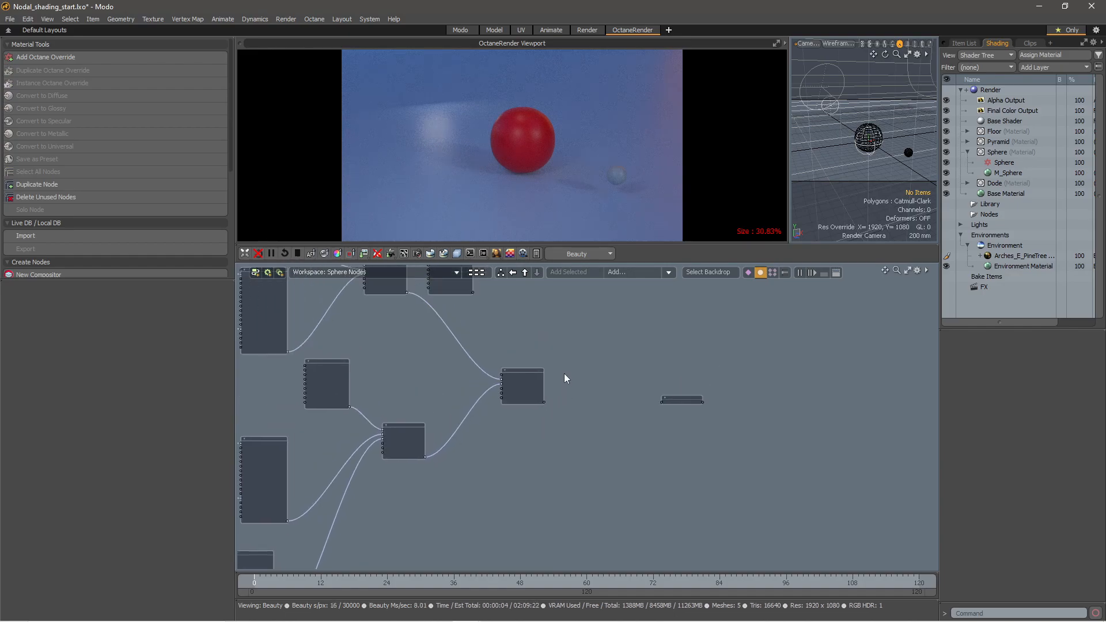
Add an Octane Mix Material node to the Sphere Nodes workspace between the current final mix and the Sphere node
{"action": "left_click", "coordinate": [610, 254]}
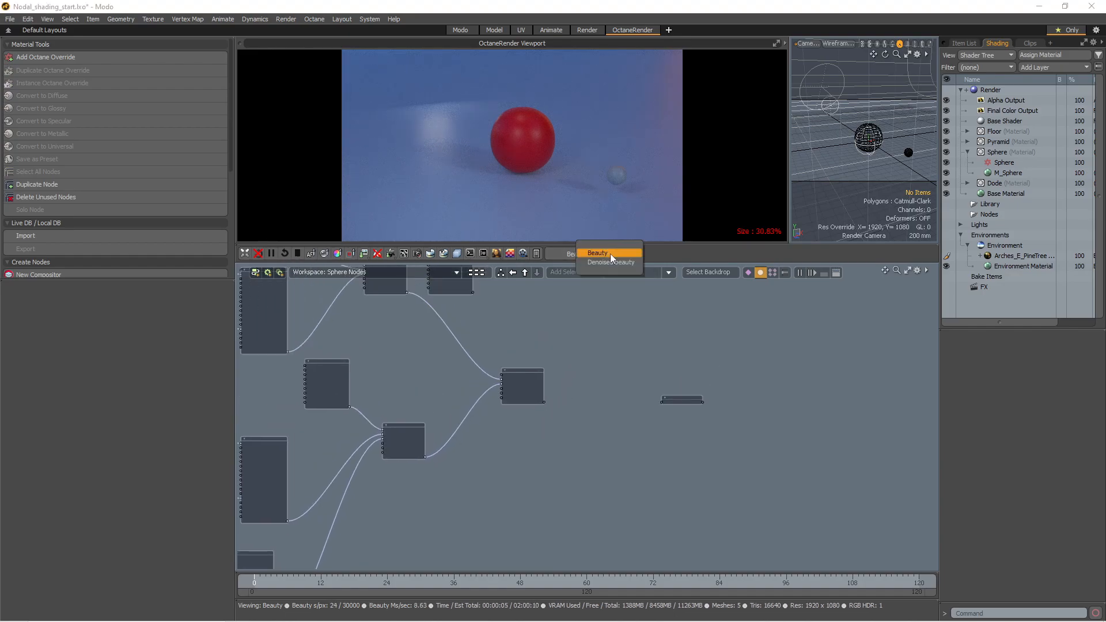
{"action": "left_click", "coordinate": [669, 271]}
{"action": "mouse_move", "coordinate": [676, 283]}
{"action": "mouse_move", "coordinate": [724, 379]}
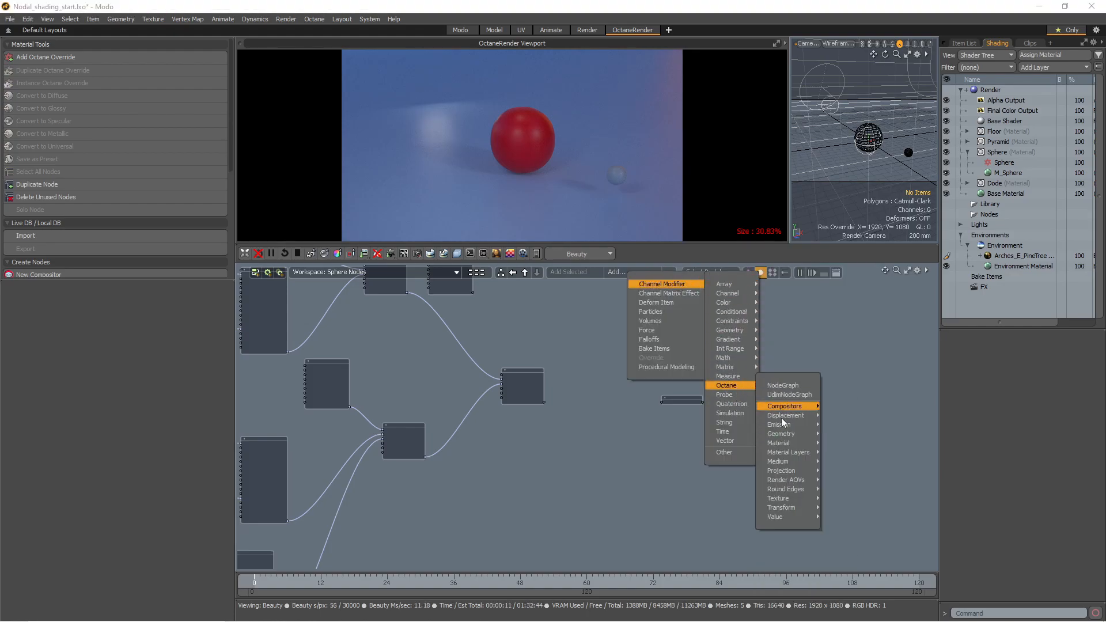
{"action": "mouse_move", "coordinate": [789, 471]}
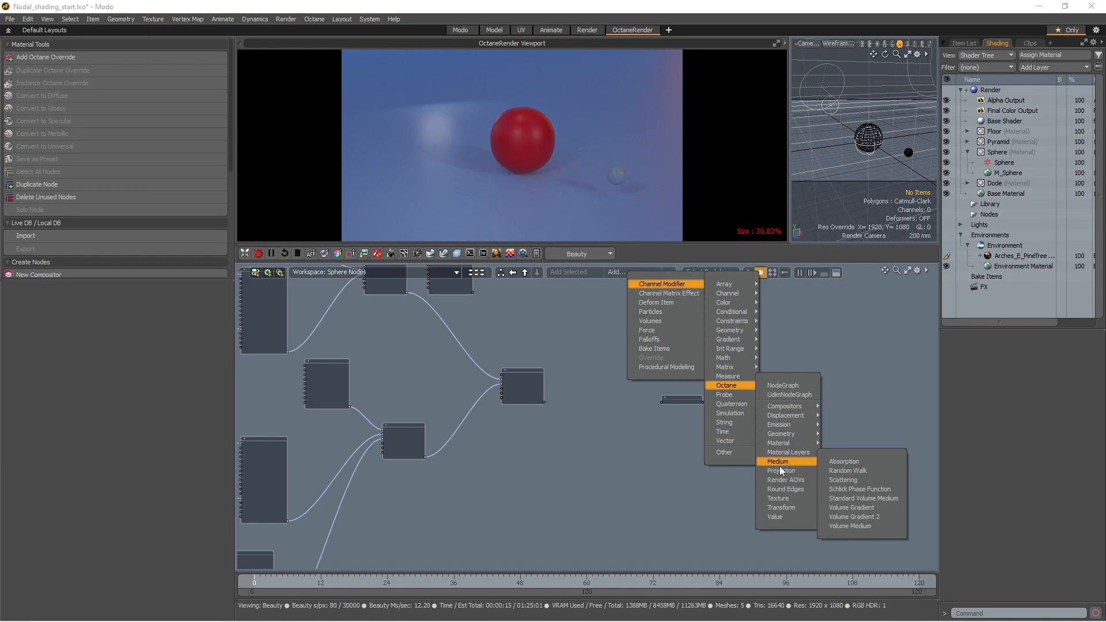
{"action": "mouse_move", "coordinate": [780, 499]}
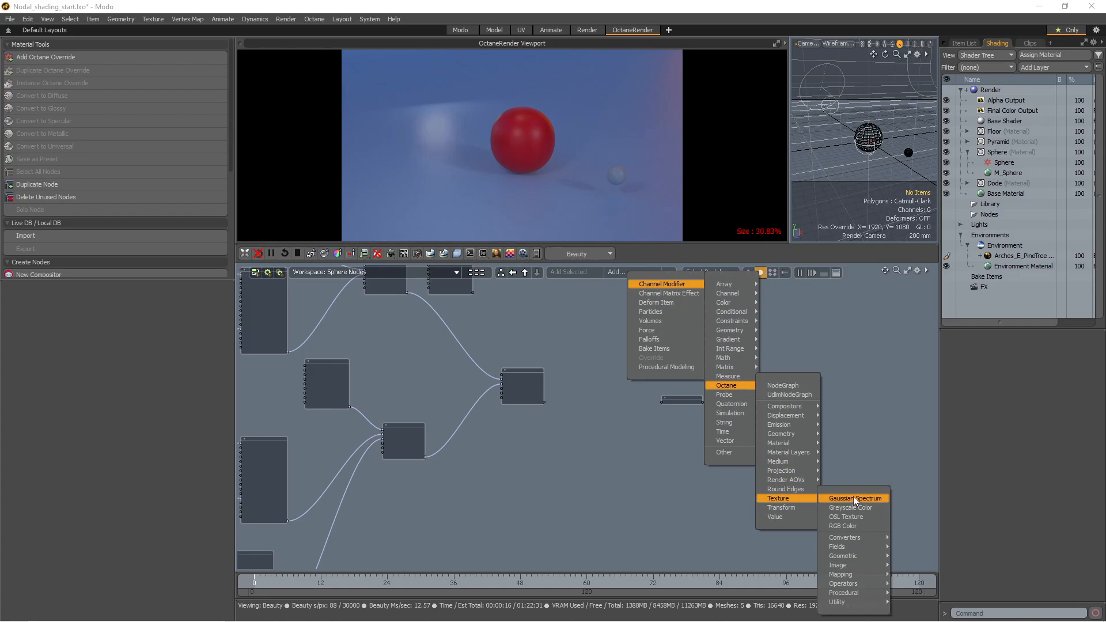
{"action": "mouse_move", "coordinate": [844, 593]}
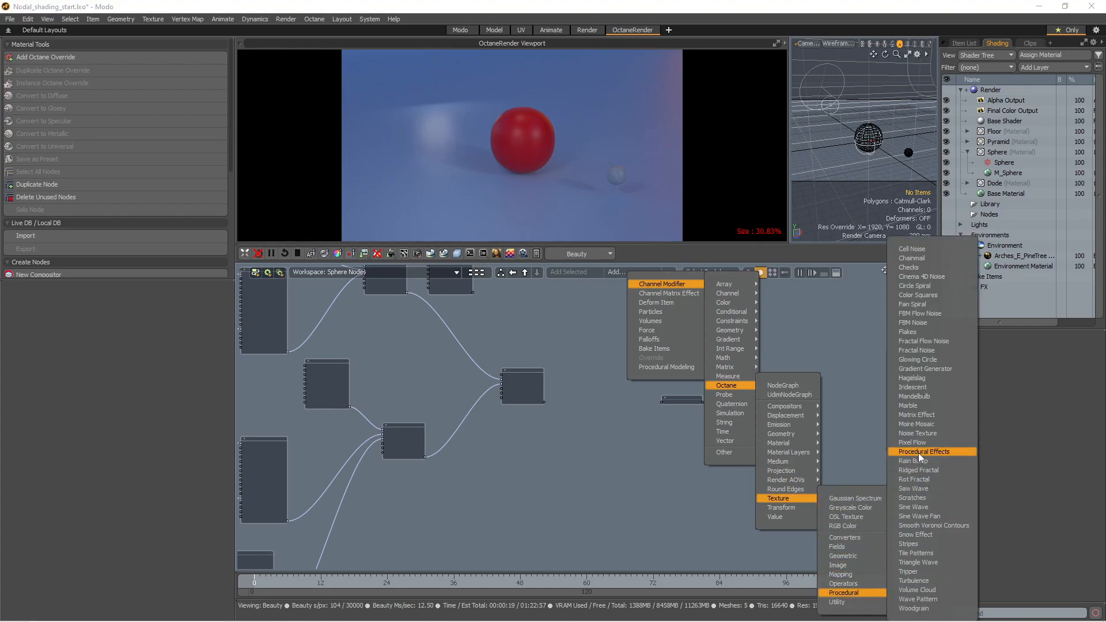
{"action": "mouse_move", "coordinate": [786, 434]}
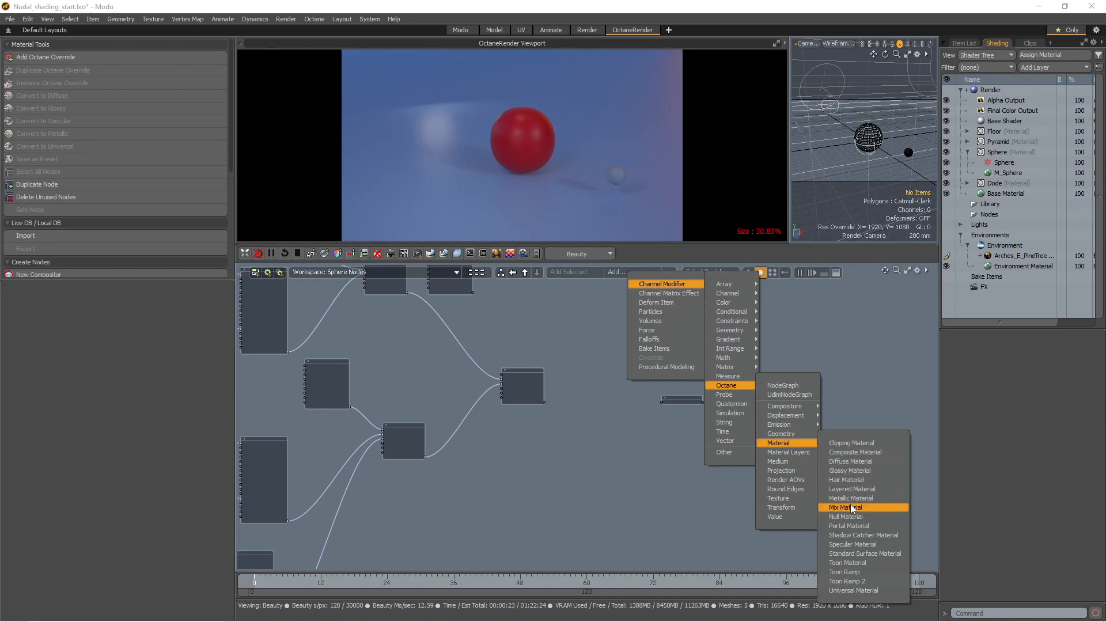
{"action": "left_click", "coordinate": [851, 504]}
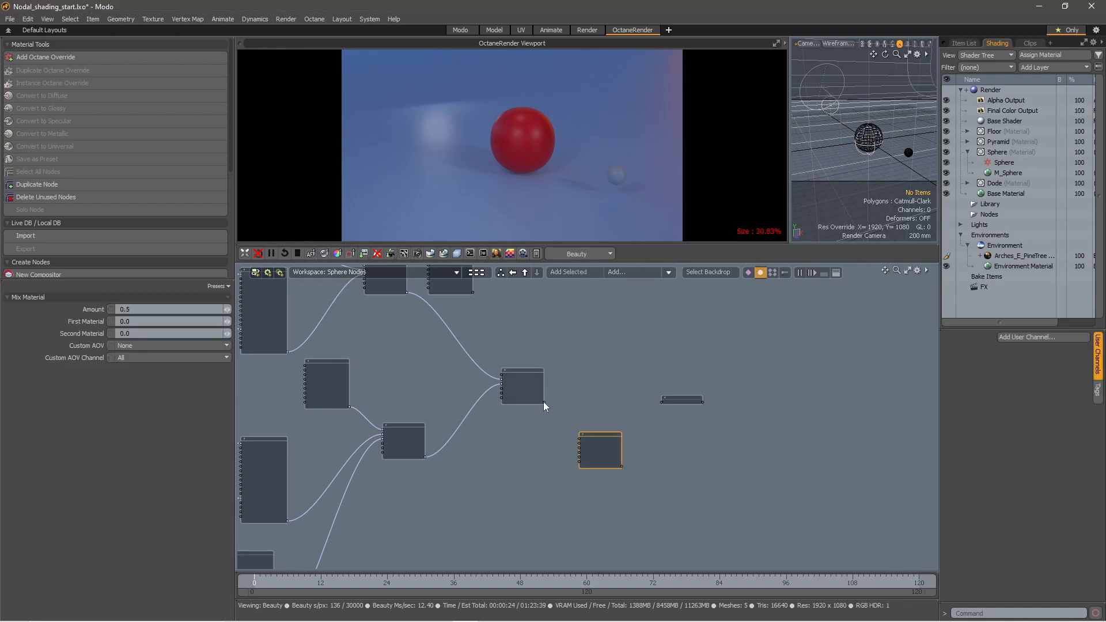
Connect the previous final mix to the new mix's First Material, and the new mix's output to the Sphere node's Octane Override
{"action": "left_click_drag", "start_coordinate": [575, 447], "coordinate": [579, 444]}
{"action": "scroll", "coordinate": [582, 447], "scroll_direction": "up", "scroll_amount": 2}
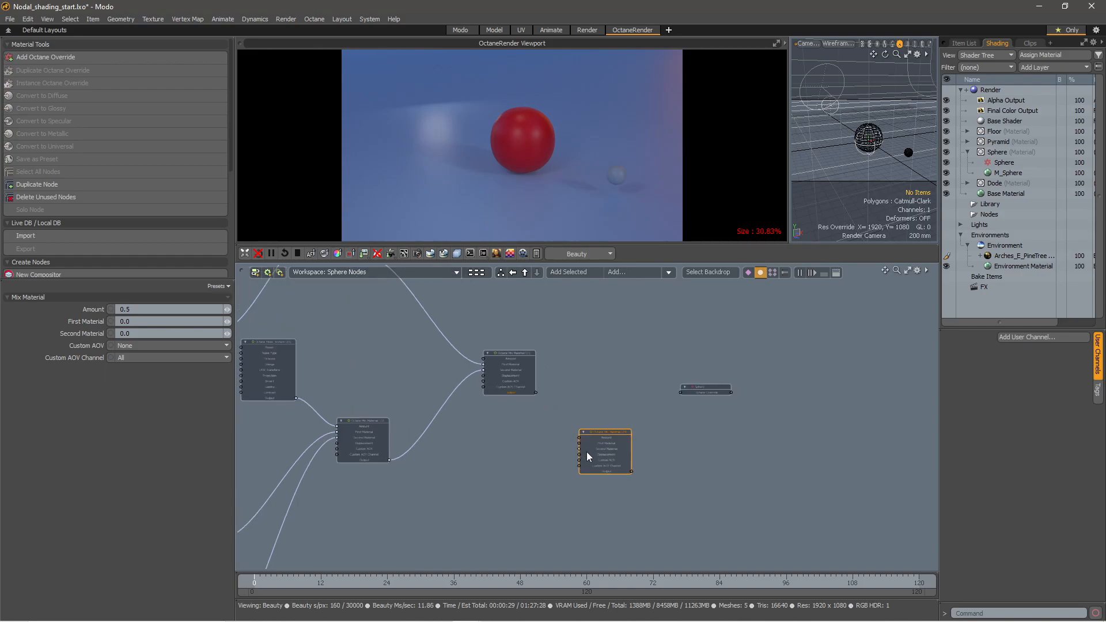
{"action": "scroll", "coordinate": [587, 457], "scroll_direction": "up", "scroll_amount": 1}
{"action": "left_click", "coordinate": [567, 386]}
{"action": "left_click", "coordinate": [526, 380]}
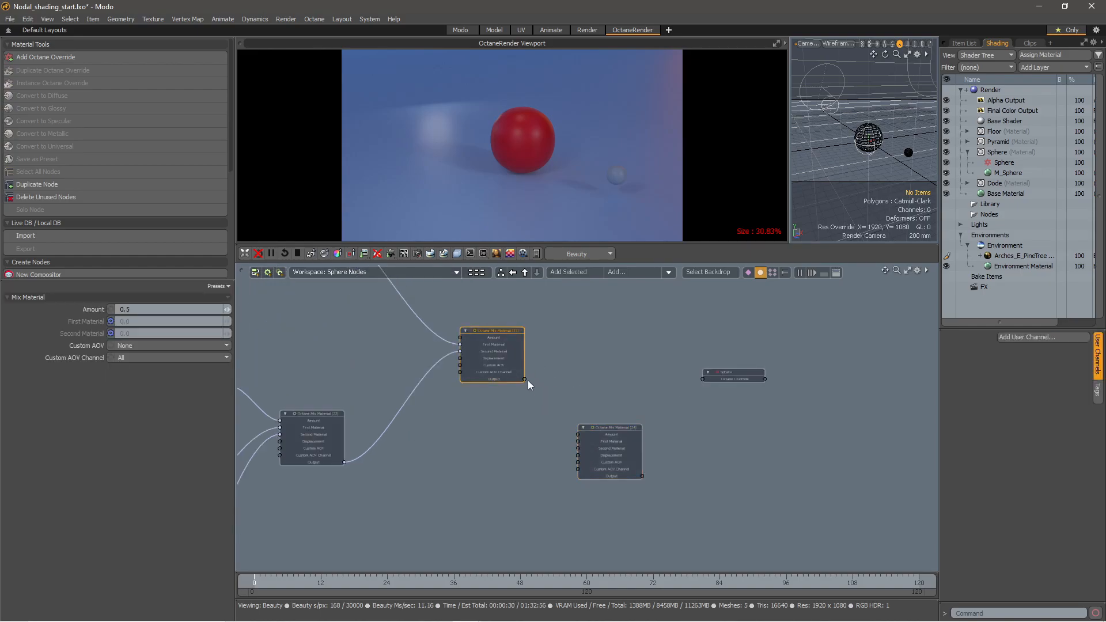
{"action": "left_click_drag", "start_coordinate": [525, 380], "coordinate": [578, 440]}
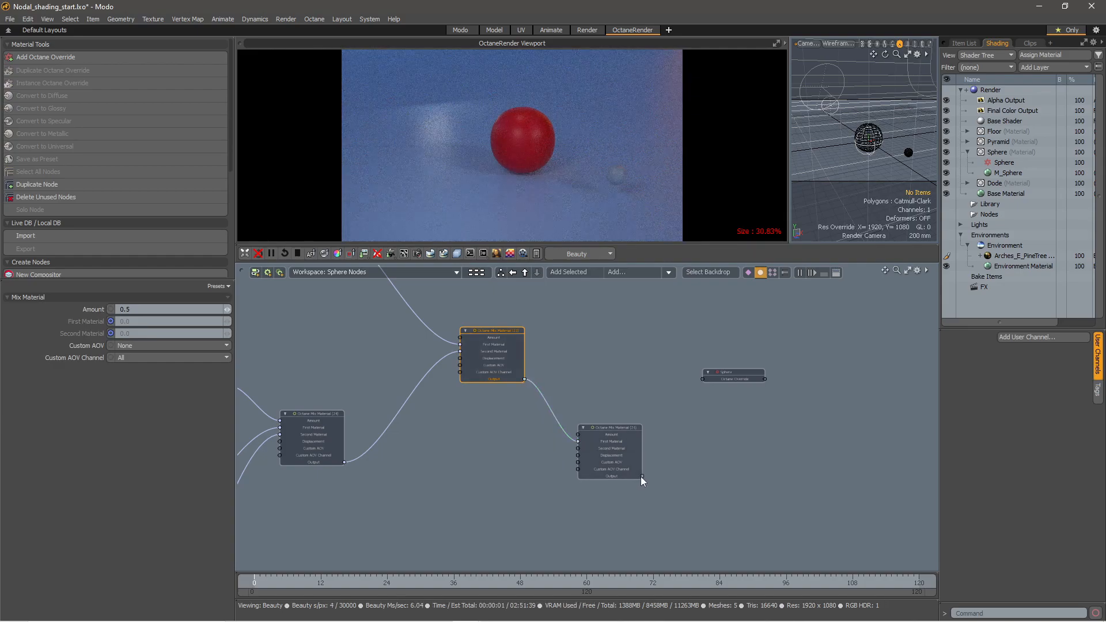
{"action": "left_click_drag", "start_coordinate": [644, 476], "coordinate": [767, 452]}
{"action": "left_click", "coordinate": [719, 367]}
Move the disconnected noise texture node away from the red and yellow groups, above the new final mix material
{"action": "scroll", "coordinate": [627, 340], "scroll_direction": "down", "scroll_amount": 2}
{"action": "middle_click_drag", "start_coordinate": [624, 336], "coordinate": [709, 404]}
{"action": "scroll", "coordinate": [708, 399], "scroll_direction": "down", "scroll_amount": 2}
{"action": "middle_click_drag", "start_coordinate": [331, 312], "coordinate": [506, 362]}
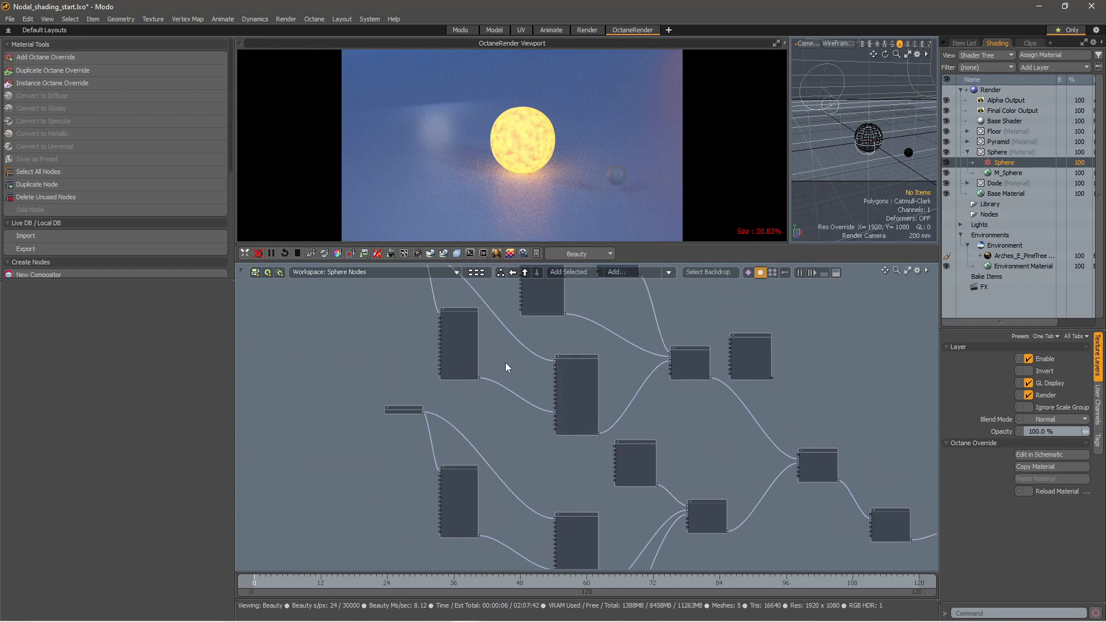
{"action": "left_click", "coordinate": [461, 314]}
{"action": "left_click", "coordinate": [737, 310]}
{"action": "middle_click_drag", "start_coordinate": [736, 310], "coordinate": [614, 339]}
{"action": "left_click", "coordinate": [672, 272]}
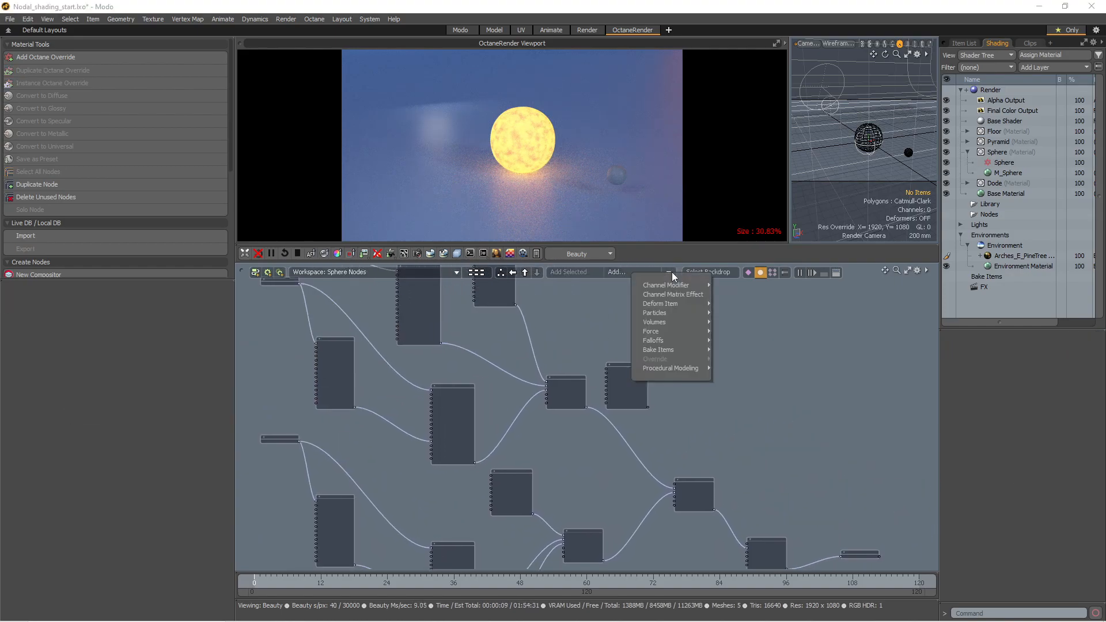
{"action": "left_click", "coordinate": [709, 379]}
{"action": "middle_click_drag", "start_coordinate": [709, 379], "coordinate": [651, 338]}
{"action": "scroll", "coordinate": [577, 341], "scroll_direction": "up", "scroll_amount": 2}
{"action": "scroll", "coordinate": [590, 330], "scroll_direction": "down", "scroll_amount": 1}
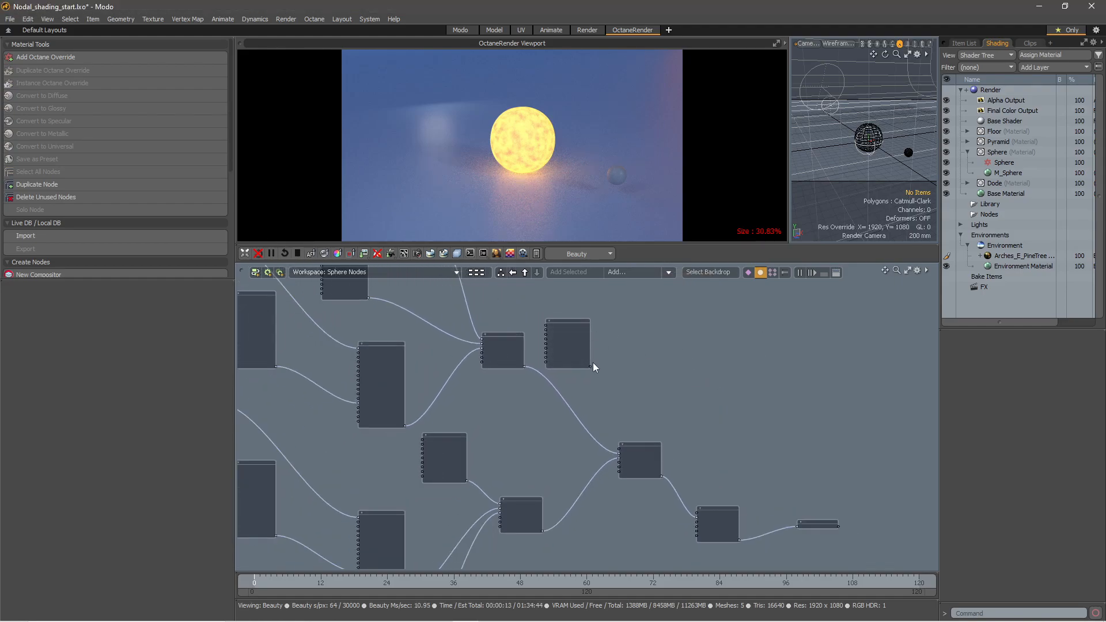
{"action": "left_click_drag", "start_coordinate": [593, 366], "coordinate": [684, 407]}
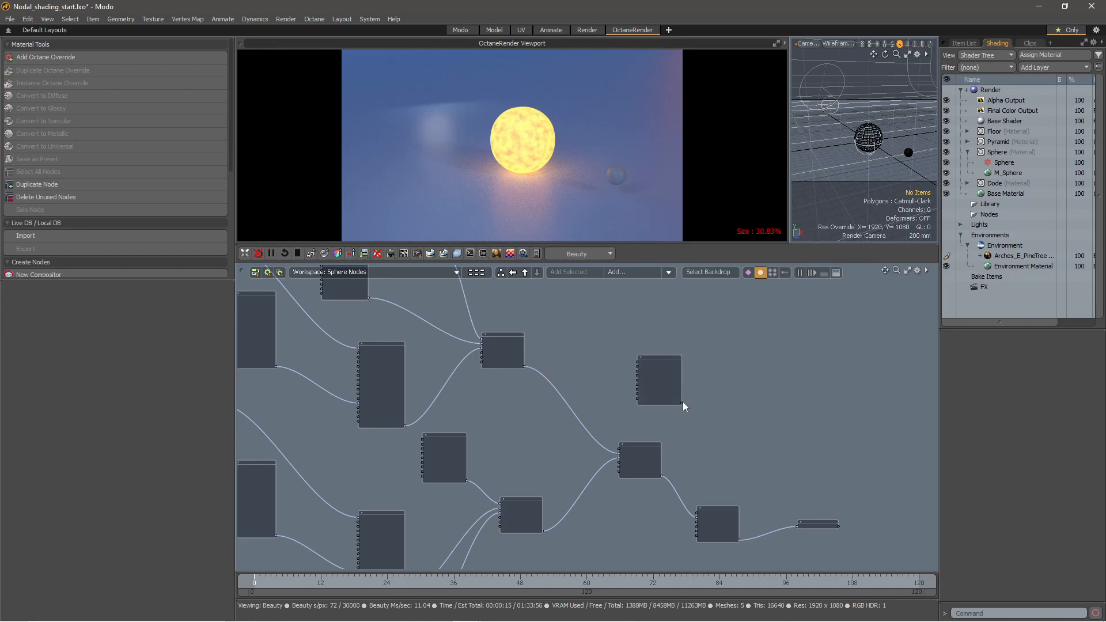
Connect the noise texture's output to the Amount input of the new final mix material
{"action": "left_click", "coordinate": [681, 403]}
{"action": "left_click", "coordinate": [695, 434]}
{"action": "left_click_drag", "start_coordinate": [682, 403], "coordinate": [696, 513]}
{"action": "middle_click_drag", "start_coordinate": [749, 427], "coordinate": [723, 405]}
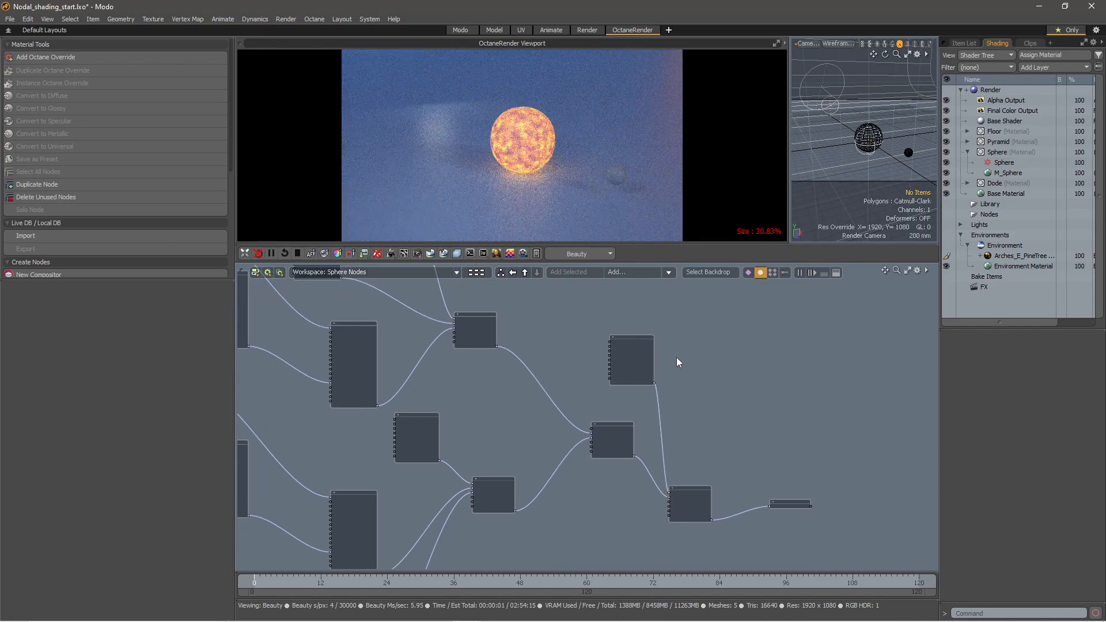
Duplicate the black diffuse material with its RGB color node and place the copies below the final mix material
{"action": "scroll", "coordinate": [657, 358], "scroll_direction": "down", "scroll_amount": 3}
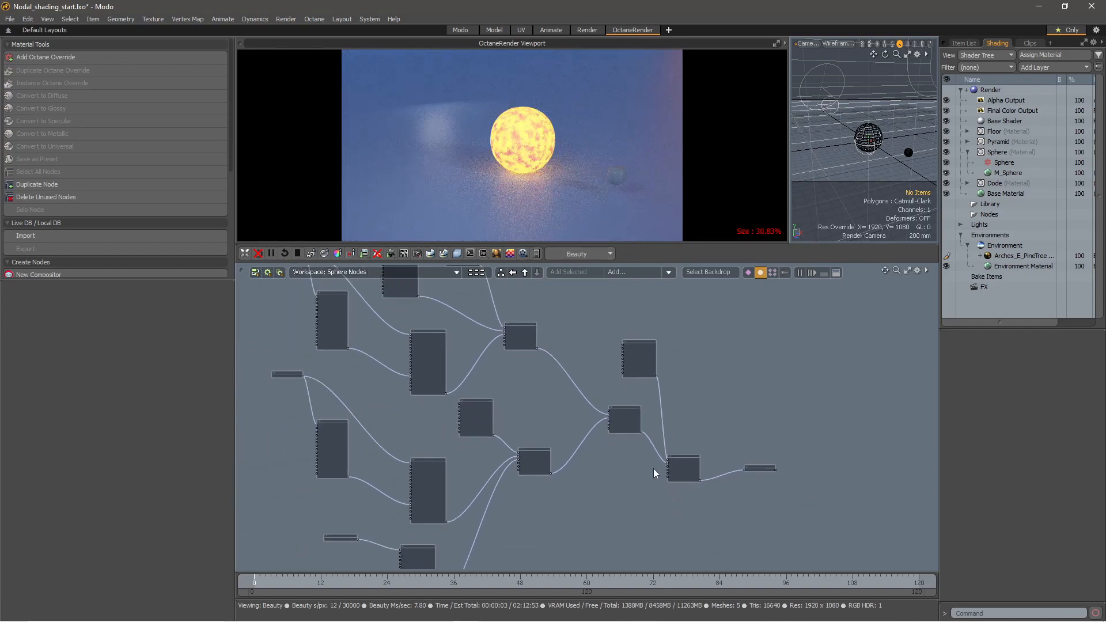
{"action": "scroll", "coordinate": [669, 461], "scroll_direction": "up", "scroll_amount": 3}
{"action": "scroll", "coordinate": [622, 441], "scroll_direction": "down", "scroll_amount": 2}
{"action": "middle_click_drag", "start_coordinate": [582, 444], "coordinate": [652, 375]}
{"action": "right_click", "coordinate": [462, 452]}
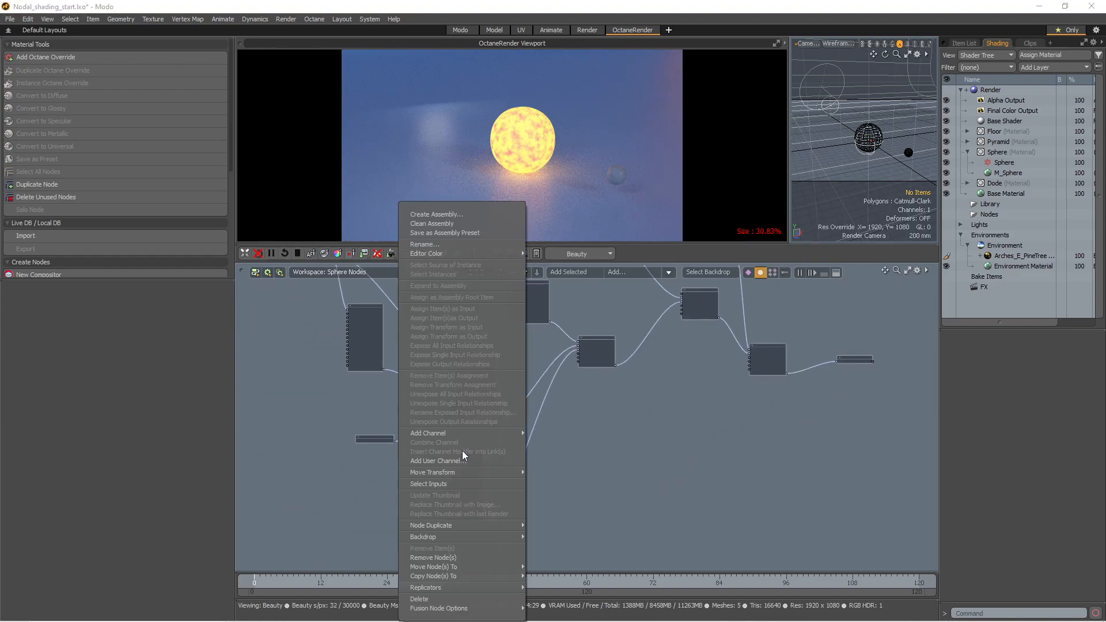
{"action": "mouse_move", "coordinate": [447, 525]}
{"action": "left_click", "coordinate": [542, 526]}
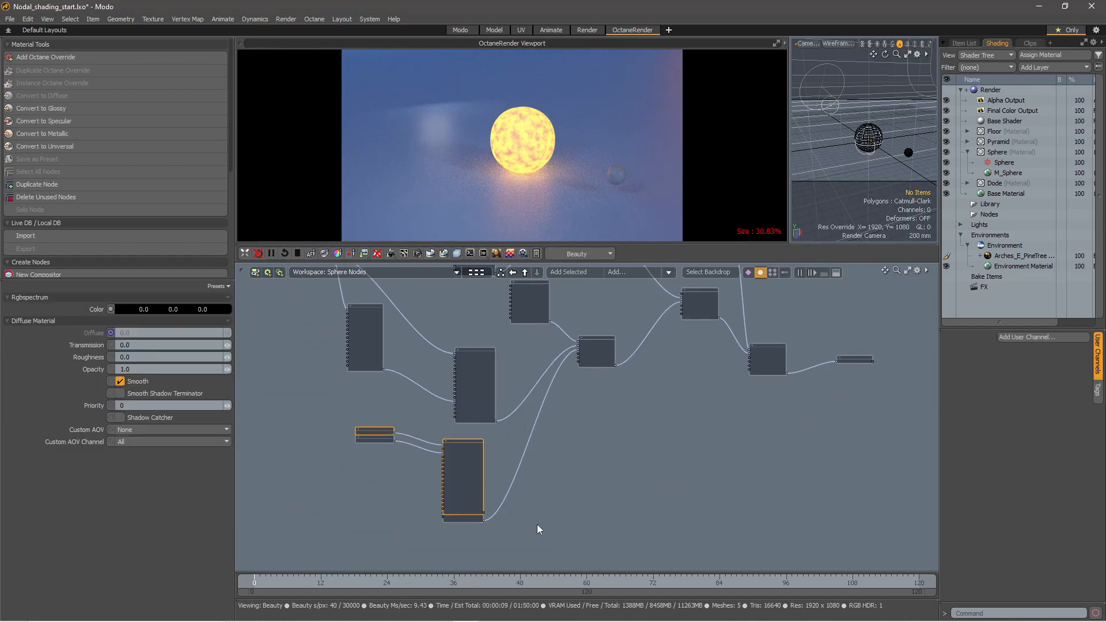
{"action": "left_click_drag", "start_coordinate": [467, 444], "coordinate": [684, 447]}
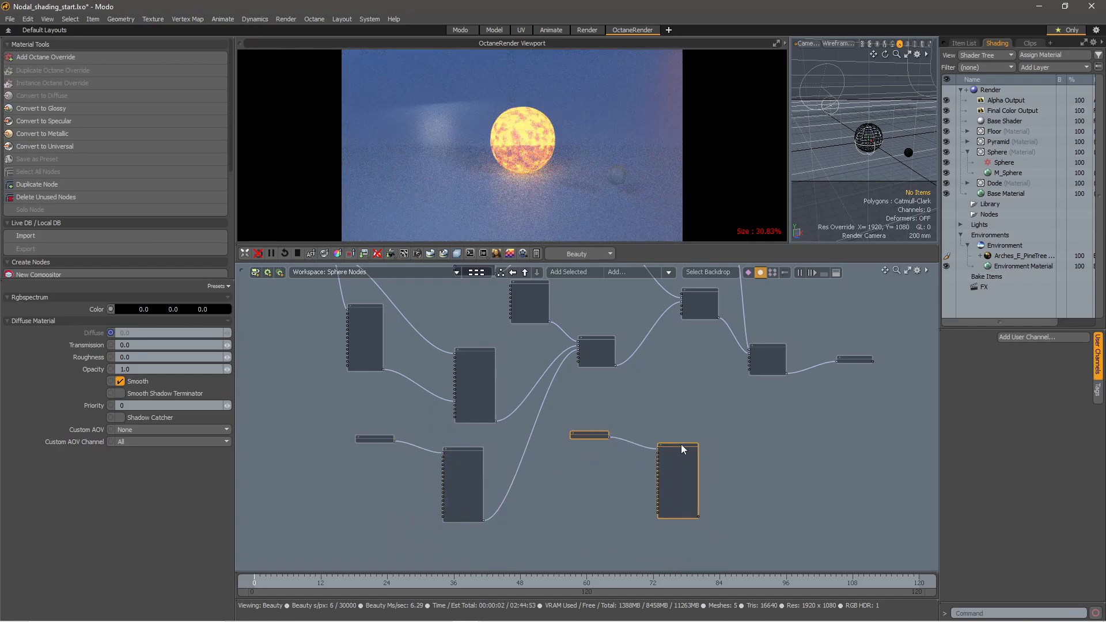
Connect the duplicated black diffuse material to the Second Material input of the final mix
{"action": "left_click_drag", "start_coordinate": [694, 516], "coordinate": [749, 359]}
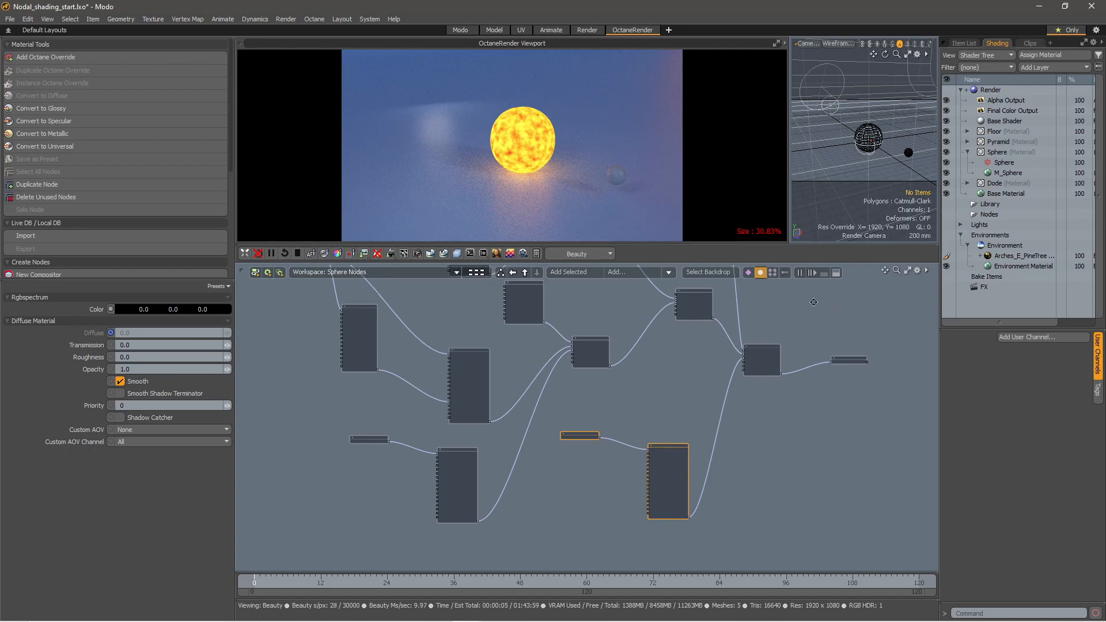
{"action": "middle_click_drag", "start_coordinate": [834, 295], "coordinate": [723, 400]}
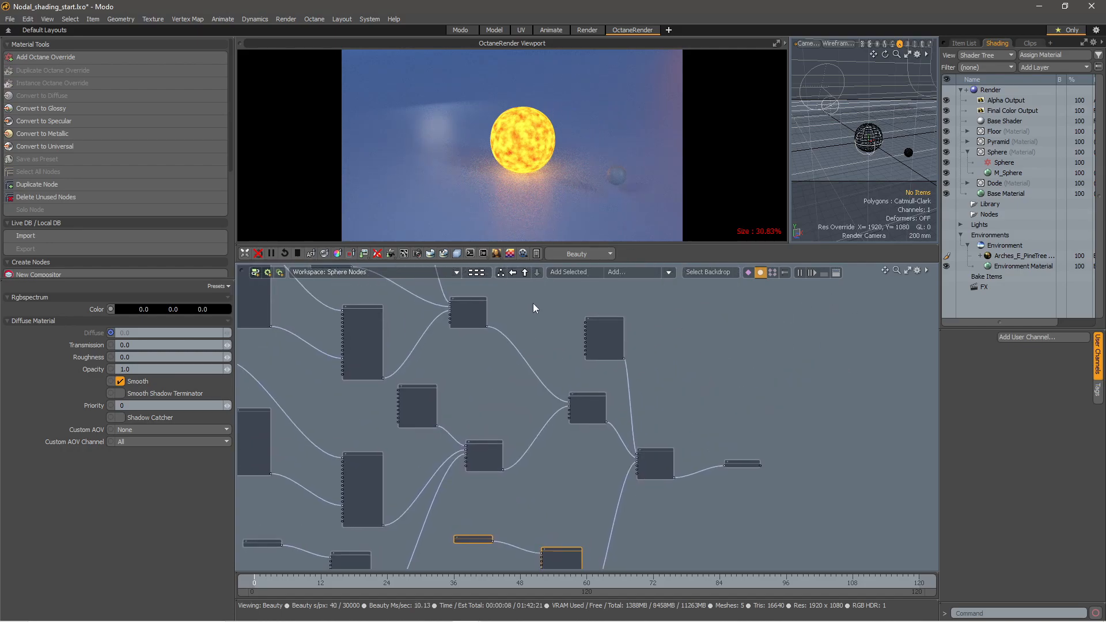
{"action": "middle_click_drag", "start_coordinate": [534, 303], "coordinate": [570, 318]}
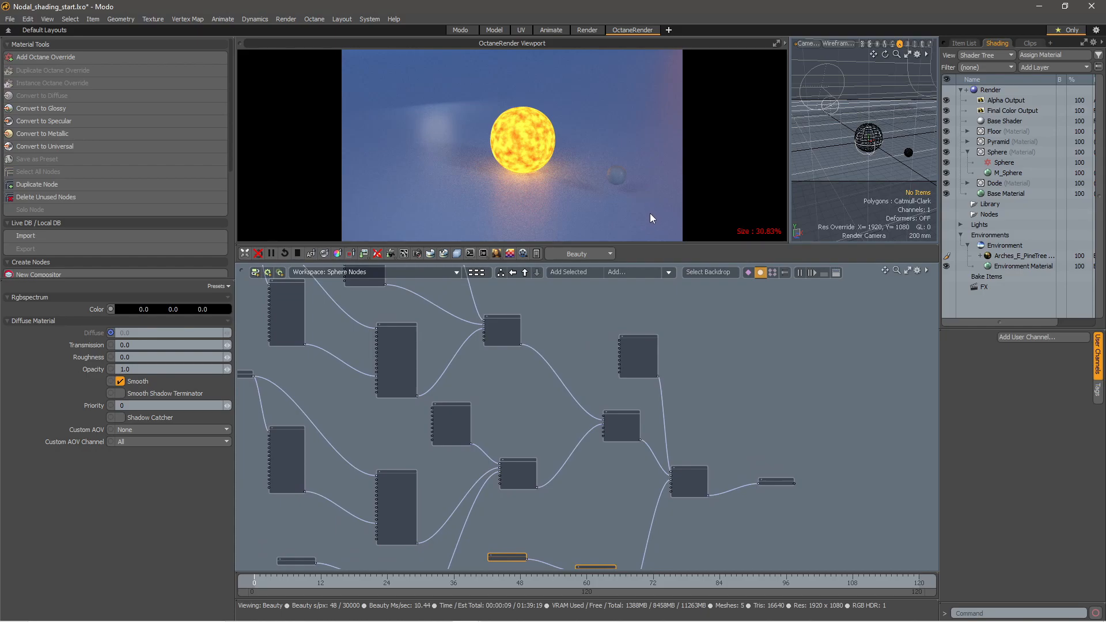
Hide the Q_Sphere and Floor meshes and the Main Light, Top Light and Back Light items
{"action": "left_click", "coordinate": [966, 44]}
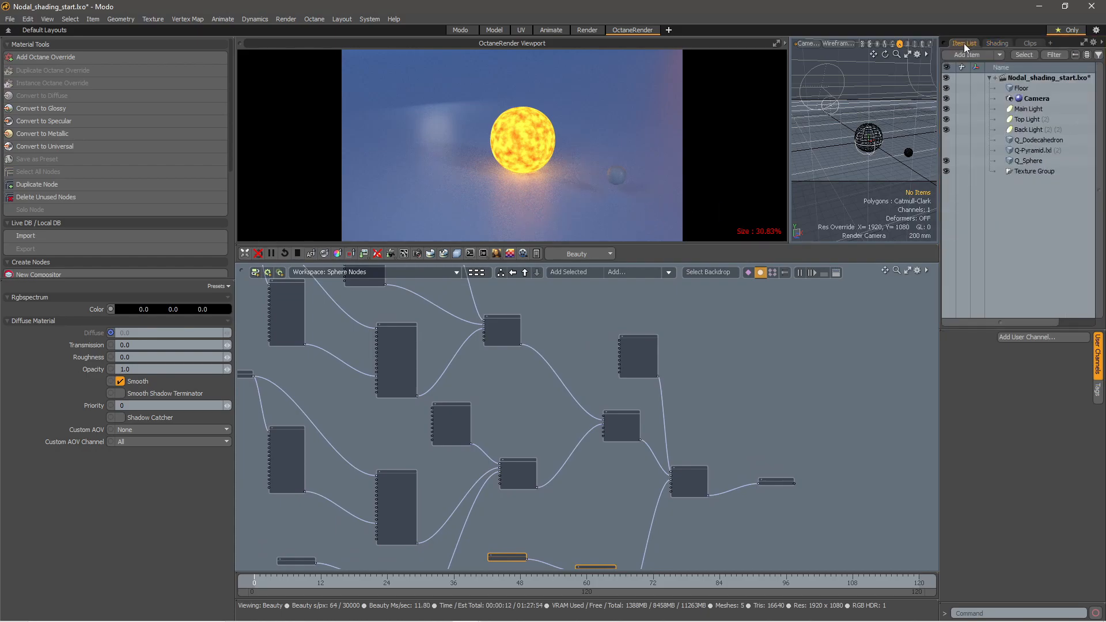
{"action": "left_click", "coordinate": [946, 160]}
{"action": "left_click", "coordinate": [947, 88]}
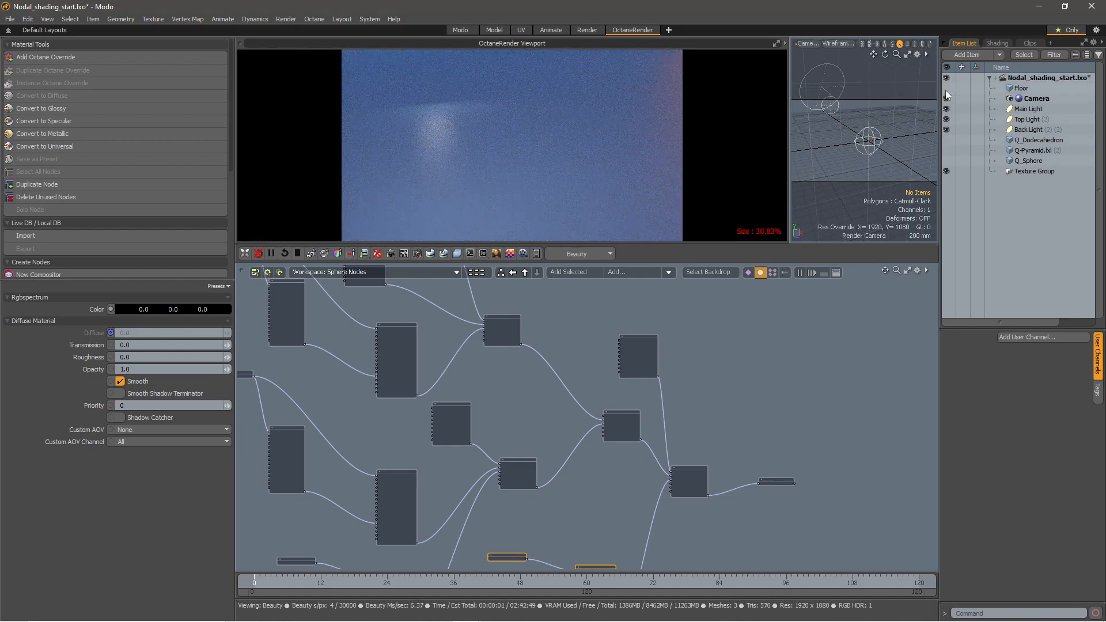
{"action": "left_click", "coordinate": [946, 108]}
{"action": "left_click", "coordinate": [947, 118]}
{"action": "left_click", "coordinate": [946, 129]}
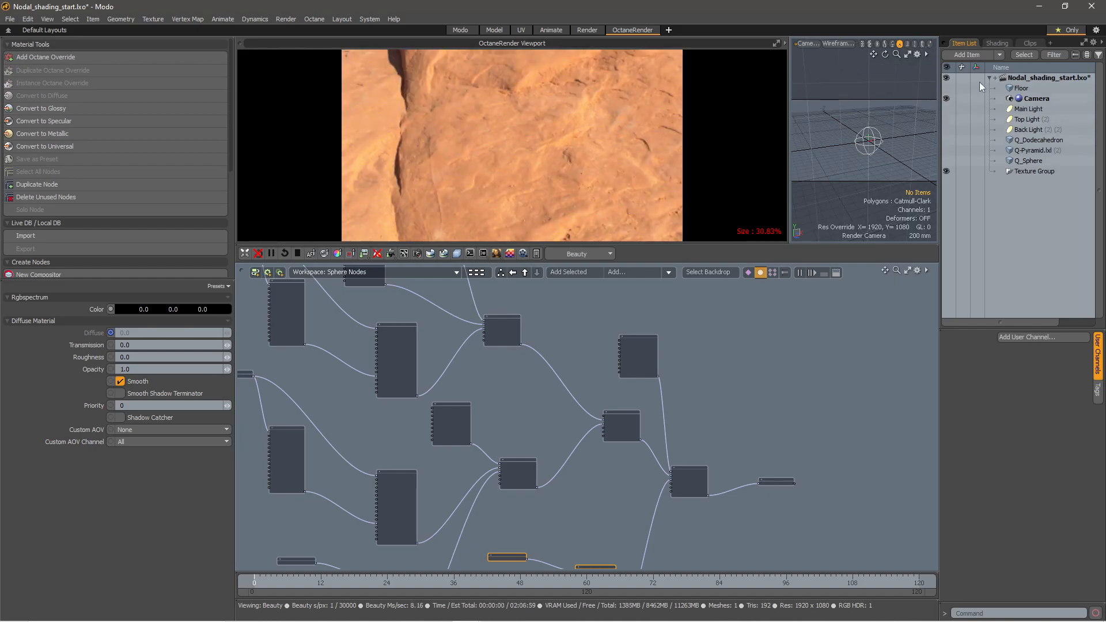
Disable the Arches_E_PineTree environment image and enable Use RGB Color in the Octane texture environment settings
{"action": "left_click", "coordinate": [1001, 44]}
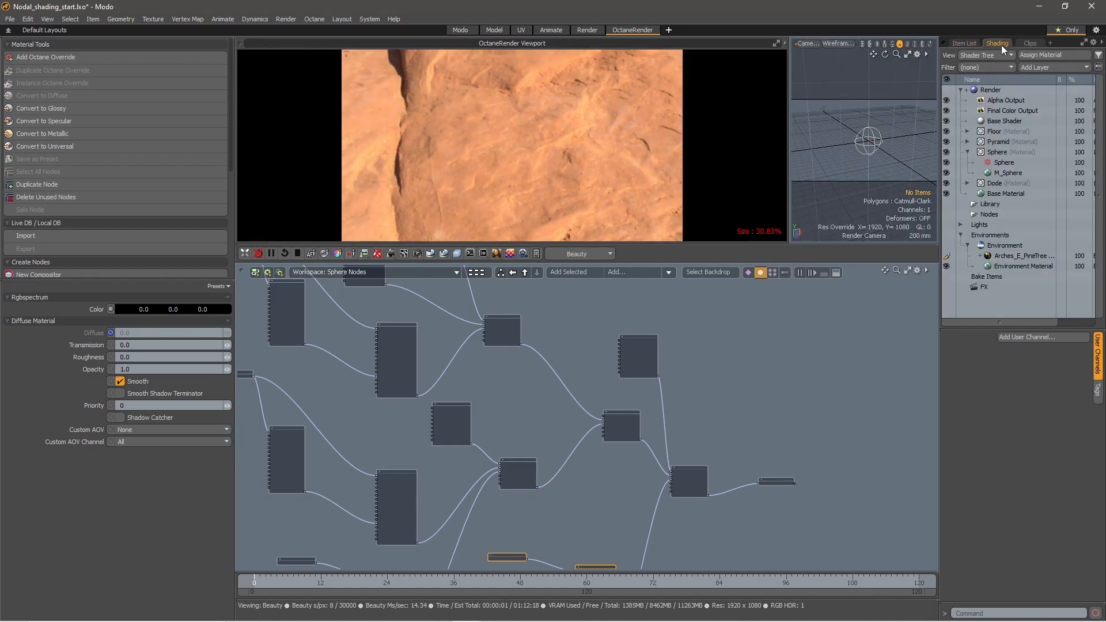
{"action": "left_click", "coordinate": [947, 256]}
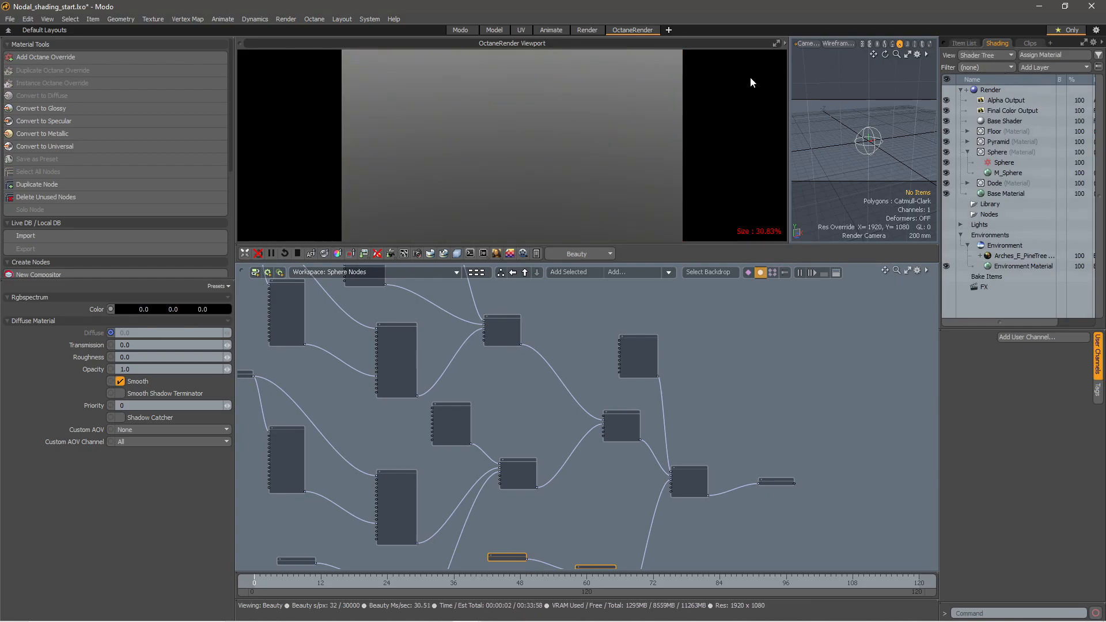
{"action": "left_click", "coordinate": [430, 255]}
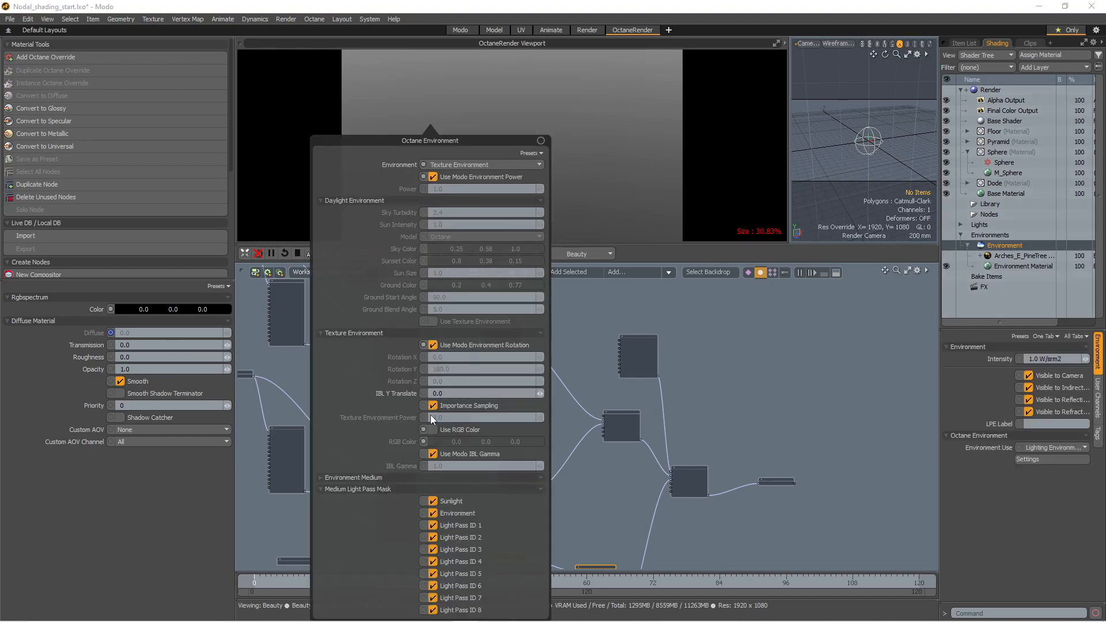
{"action": "left_click", "coordinate": [433, 429]}
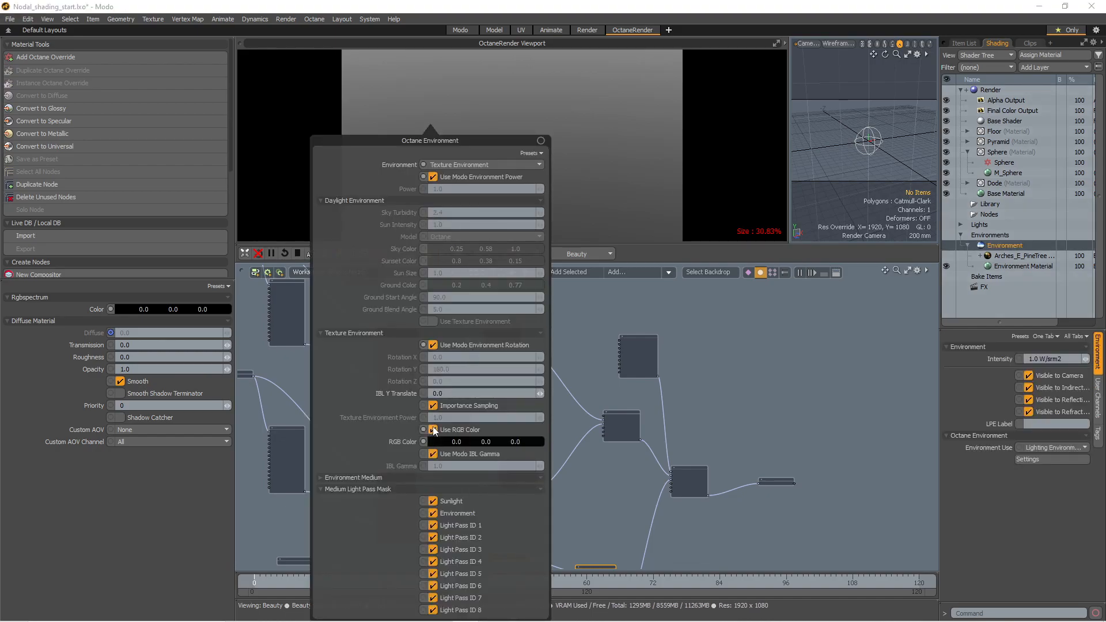
{"action": "left_click", "coordinate": [541, 140]}
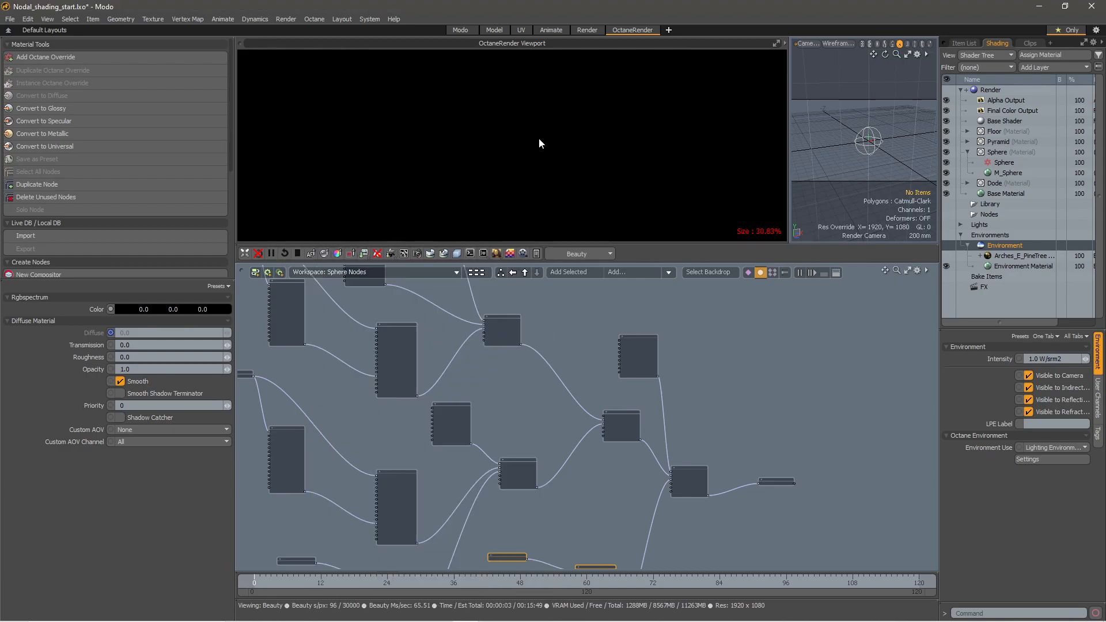
Make the Q_Sphere mesh visible again in the scene
{"action": "left_click", "coordinate": [963, 42]}
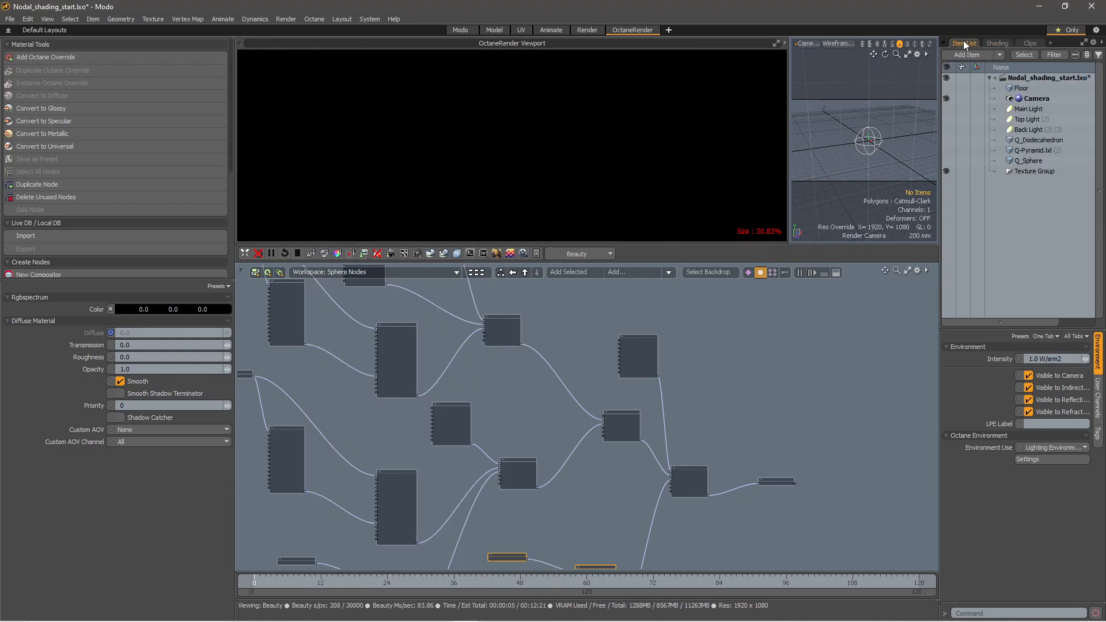
{"action": "left_click", "coordinate": [948, 160]}
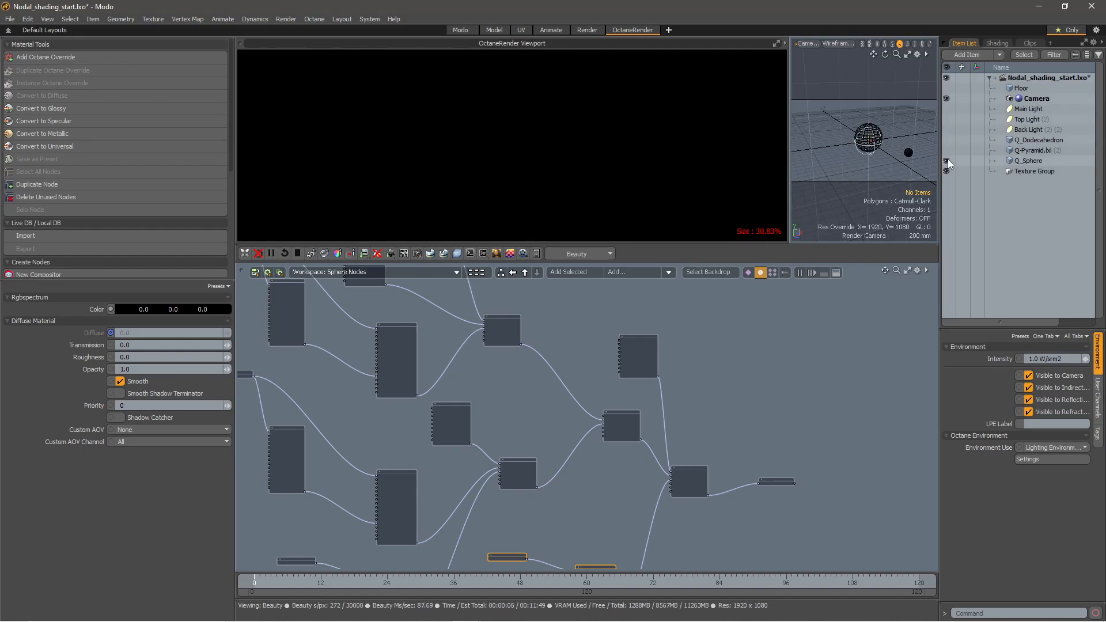
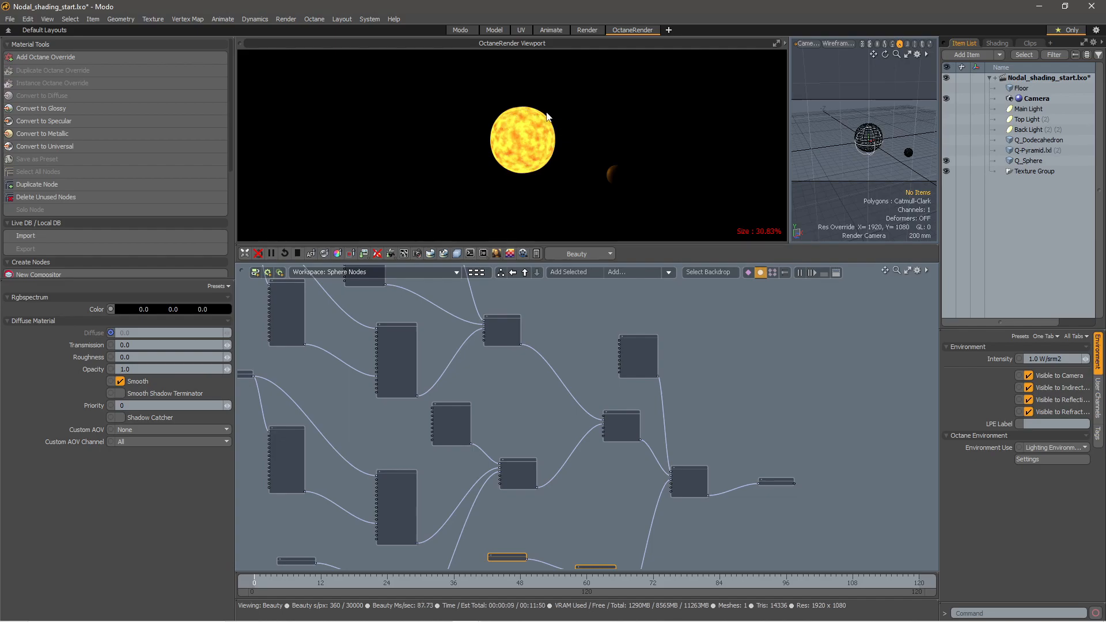
{"action": "scroll", "coordinate": [589, 329], "scroll_direction": "down", "scroll_amount": 4}
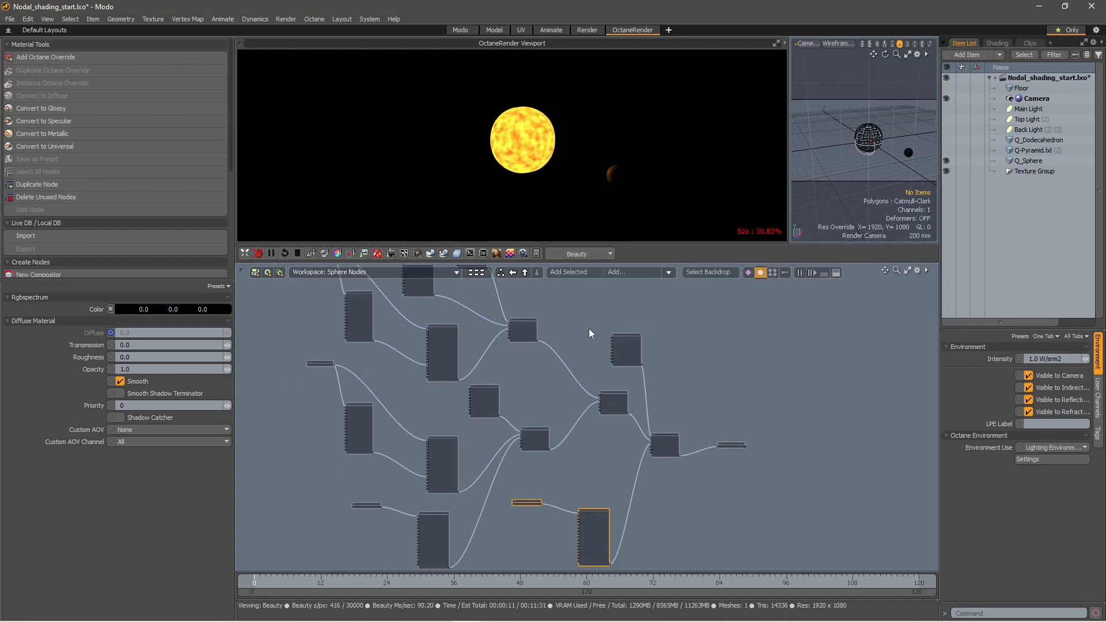
{"action": "scroll", "coordinate": [589, 325], "scroll_direction": "up", "scroll_amount": 4}
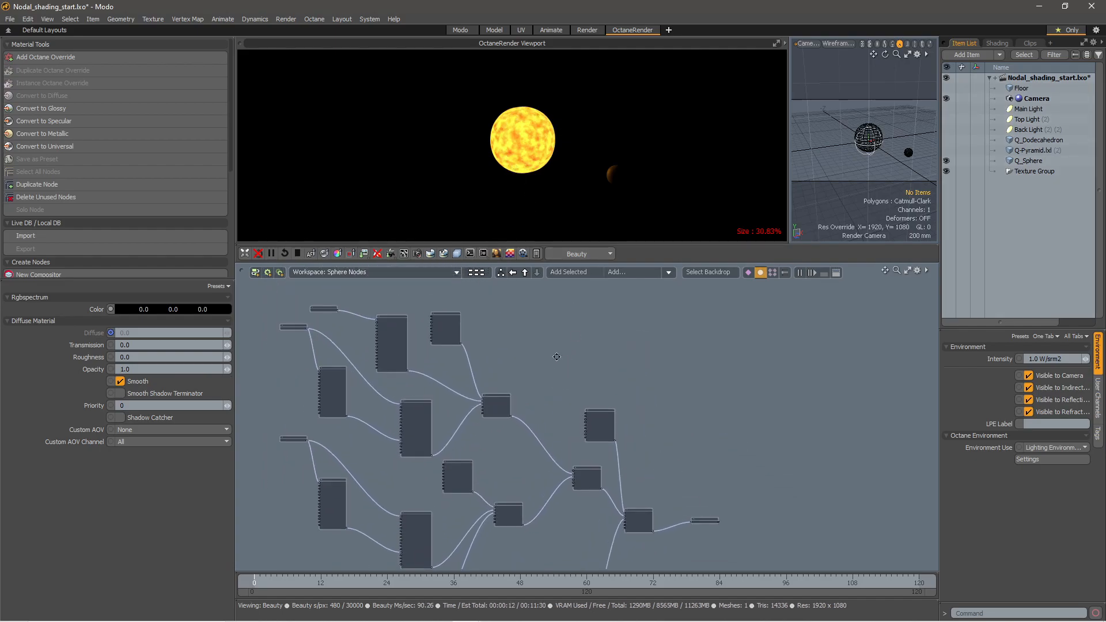
Review the whole sphere node network, from the masked material groups through the mixes to the final material output
{"action": "scroll", "coordinate": [571, 341], "scroll_direction": "down", "scroll_amount": 3}
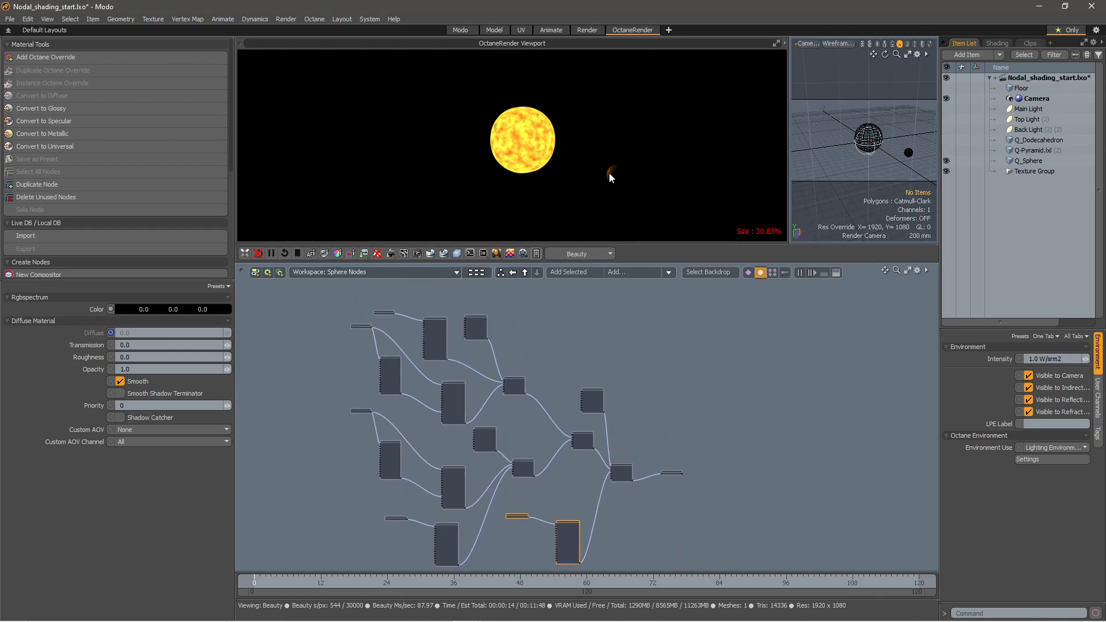
{"action": "left_click_drag", "start_coordinate": [594, 363], "coordinate": [594, 356], "text": "alt"}
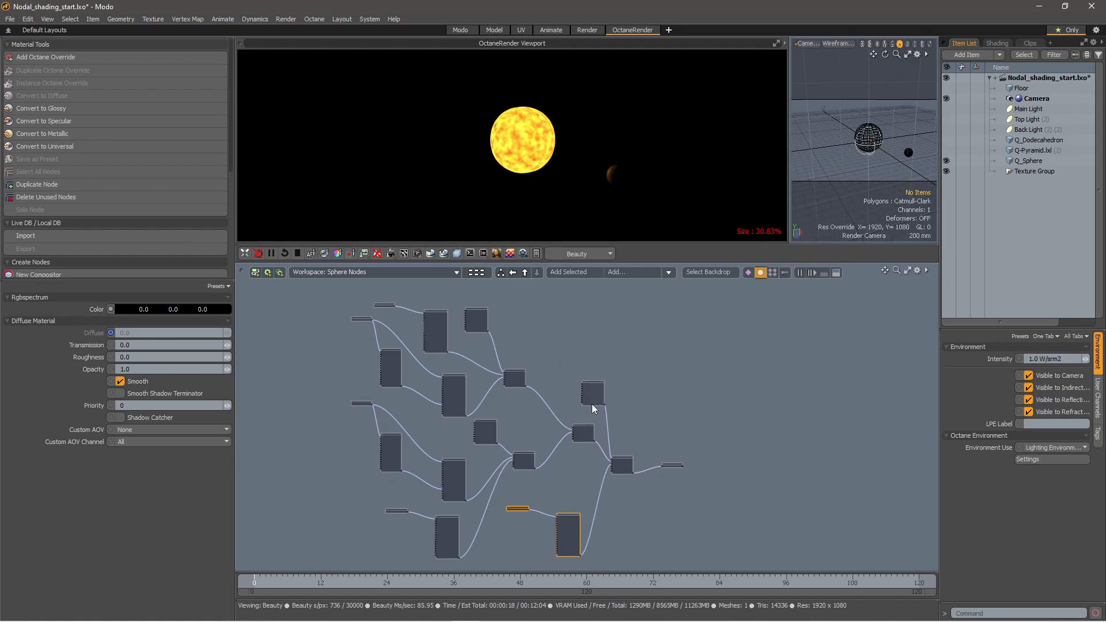
{"action": "left_click_drag", "start_coordinate": [661, 415], "coordinate": [749, 500], "text": "alt"}
{"action": "scroll", "coordinate": [628, 402], "scroll_direction": "up", "scroll_amount": 2}
{"action": "left_click_drag", "start_coordinate": [606, 363], "coordinate": [665, 335], "text": "alt"}
{"action": "scroll", "coordinate": [510, 323], "scroll_direction": "up", "scroll_amount": 8}
{"action": "scroll", "coordinate": [499, 326], "scroll_direction": "down", "scroll_amount": 6}
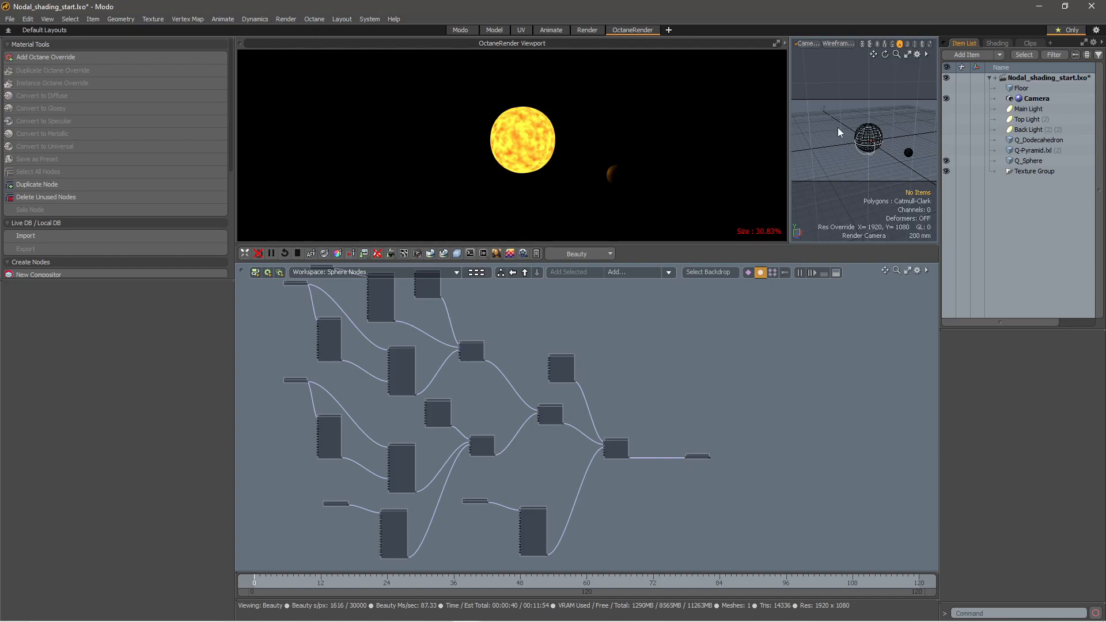
Make the Q_Dodecahedron, Q-Pyramid and Floor meshes visible to see how the glowing sphere lights them
{"action": "left_click", "coordinate": [946, 139]}
{"action": "left_click", "coordinate": [946, 150]}
{"action": "left_click", "coordinate": [946, 88]}
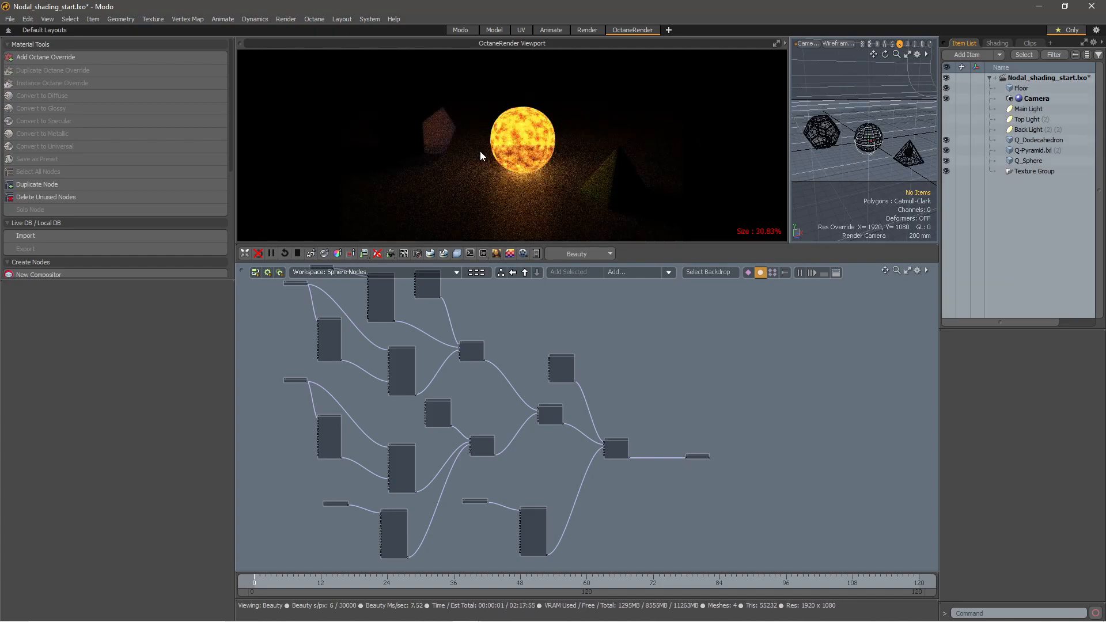
Reposition the material output node and the final mix node so they line up horizontally at the end of the network
{"action": "left_click_drag", "start_coordinate": [574, 338], "coordinate": [479, 280], "text": "alt"}
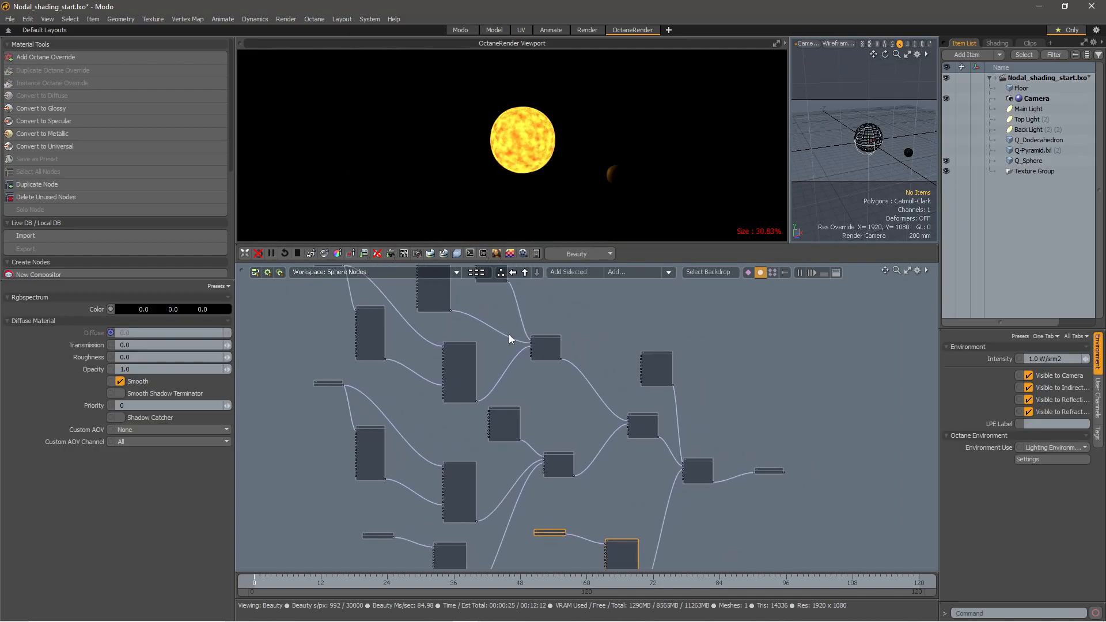
{"action": "scroll", "coordinate": [510, 335], "scroll_direction": "down", "scroll_amount": 2}
{"action": "left_click_drag", "start_coordinate": [570, 316], "coordinate": [564, 338], "text": "alt"}
{"action": "left_click_drag", "start_coordinate": [603, 369], "coordinate": [534, 337], "text": "alt"}
{"action": "left_click_drag", "start_coordinate": [648, 449], "coordinate": [695, 456]}
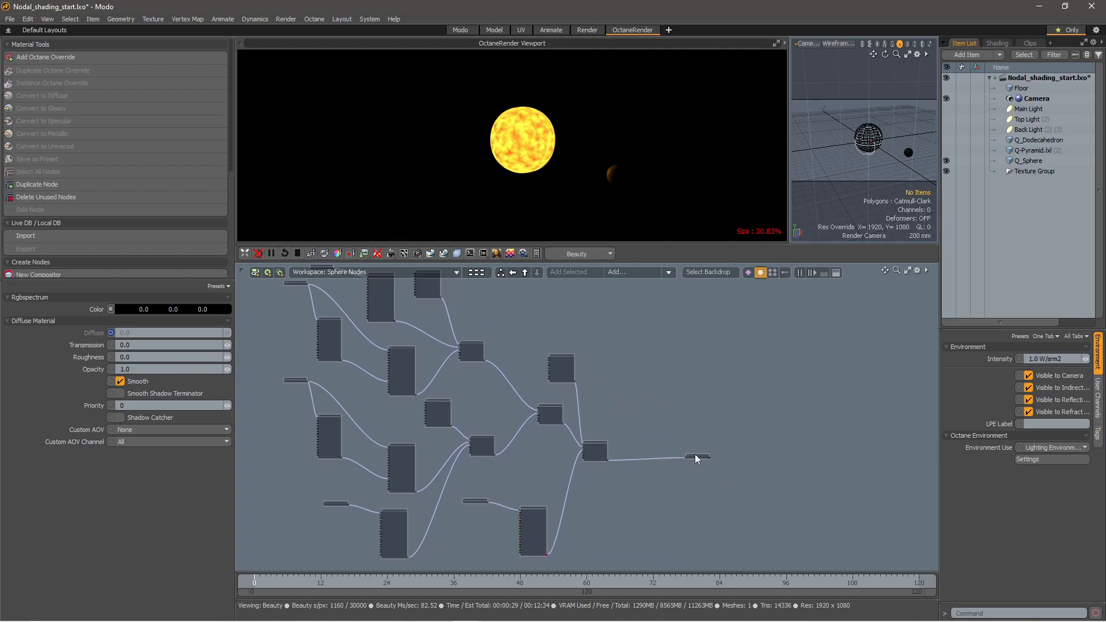
{"action": "left_click_drag", "start_coordinate": [601, 448], "coordinate": [623, 445]}
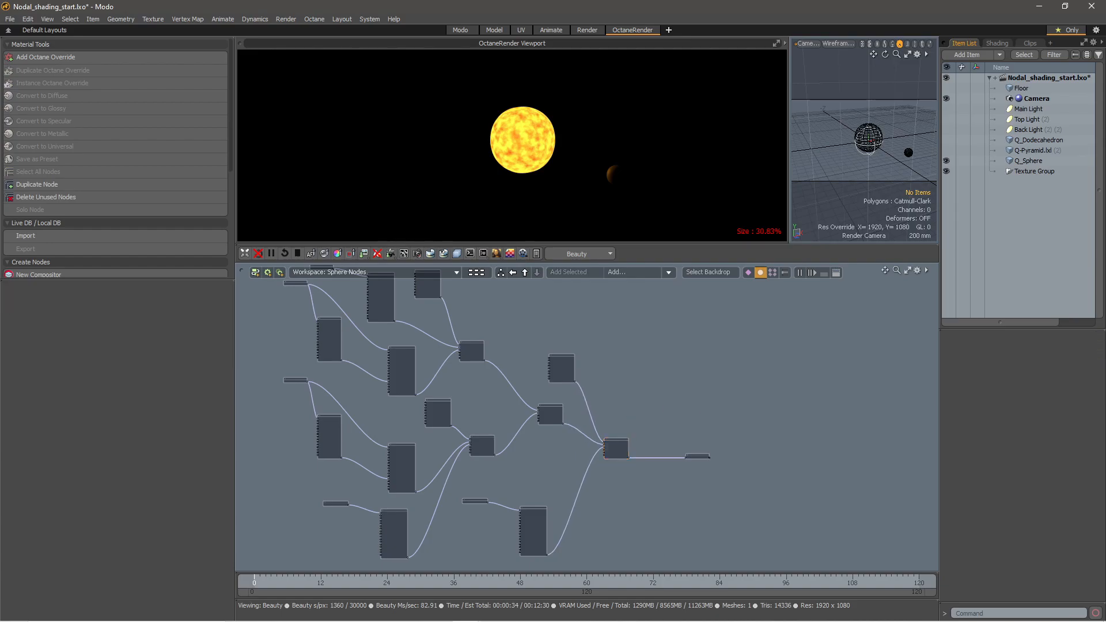
Make the Q-Pyramid, Q_Dodecahedron and Floor meshes and the Main, Top and Back Lights visible again
{"action": "left_click", "coordinate": [946, 150]}
{"action": "left_click", "coordinate": [947, 139]}
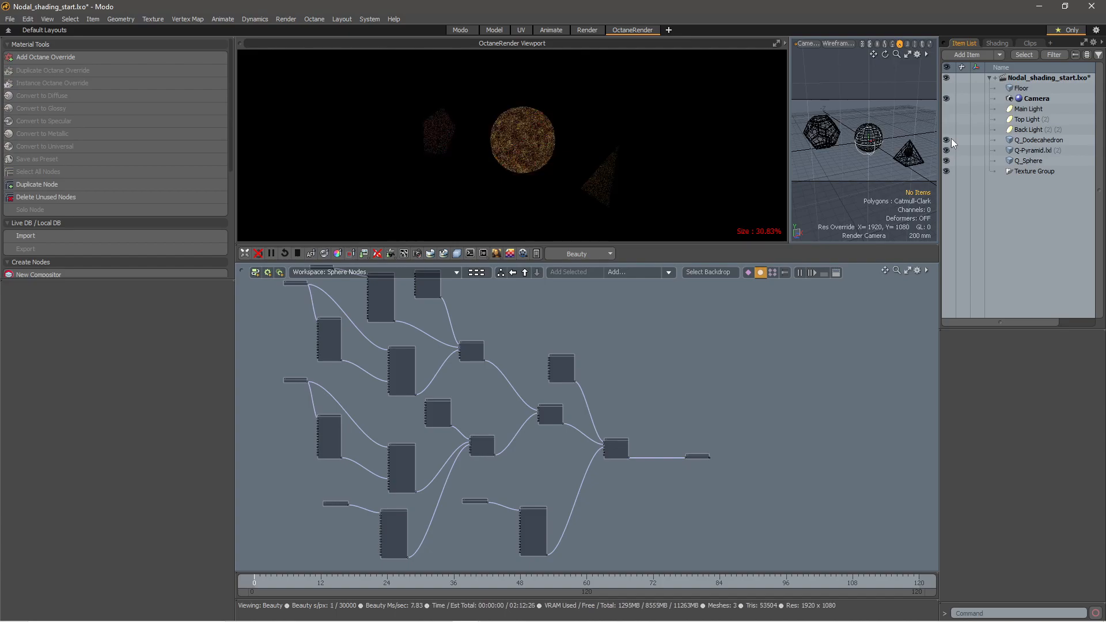
{"action": "left_click", "coordinate": [947, 88]}
{"action": "left_click", "coordinate": [947, 109]}
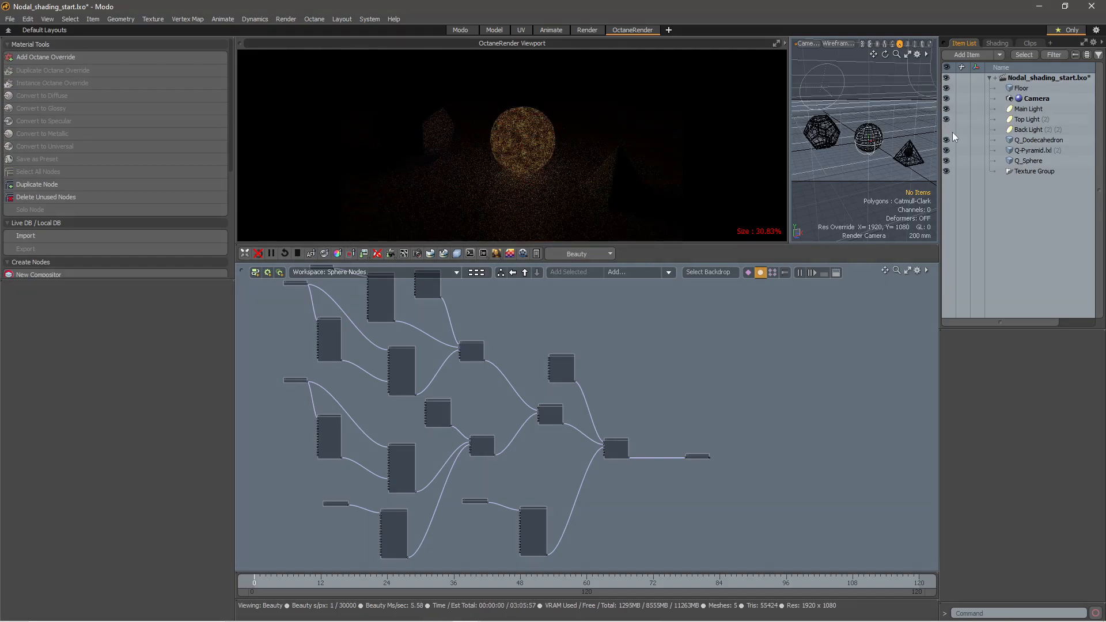
{"action": "left_click", "coordinate": [947, 129]}
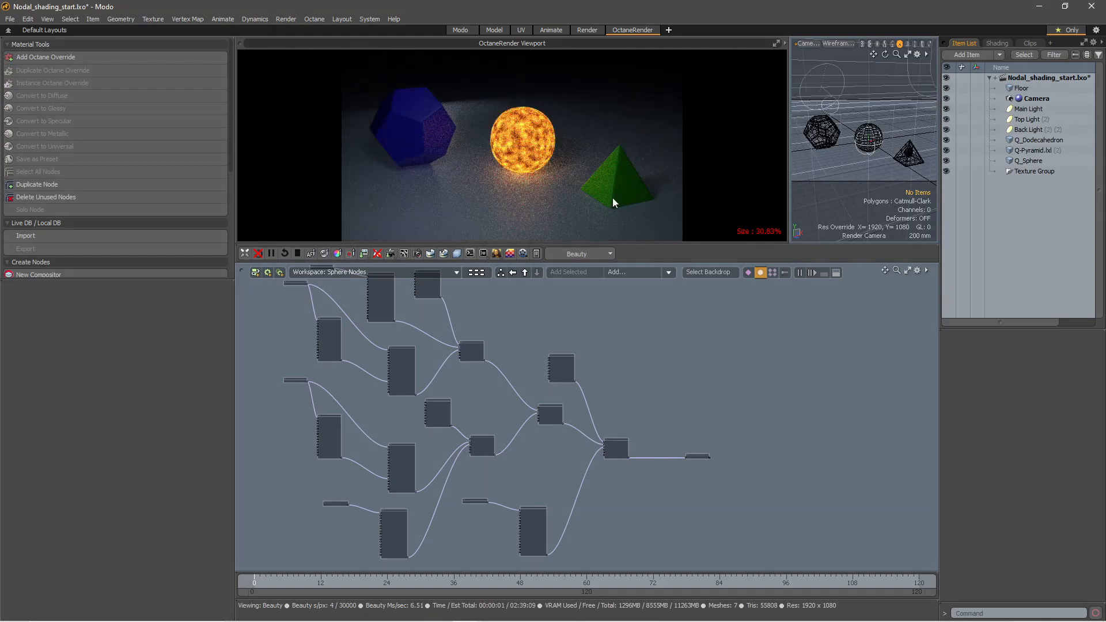
Re-enable the Arches_E_PineTree environment image in the shader tree
{"action": "left_click", "coordinate": [997, 44]}
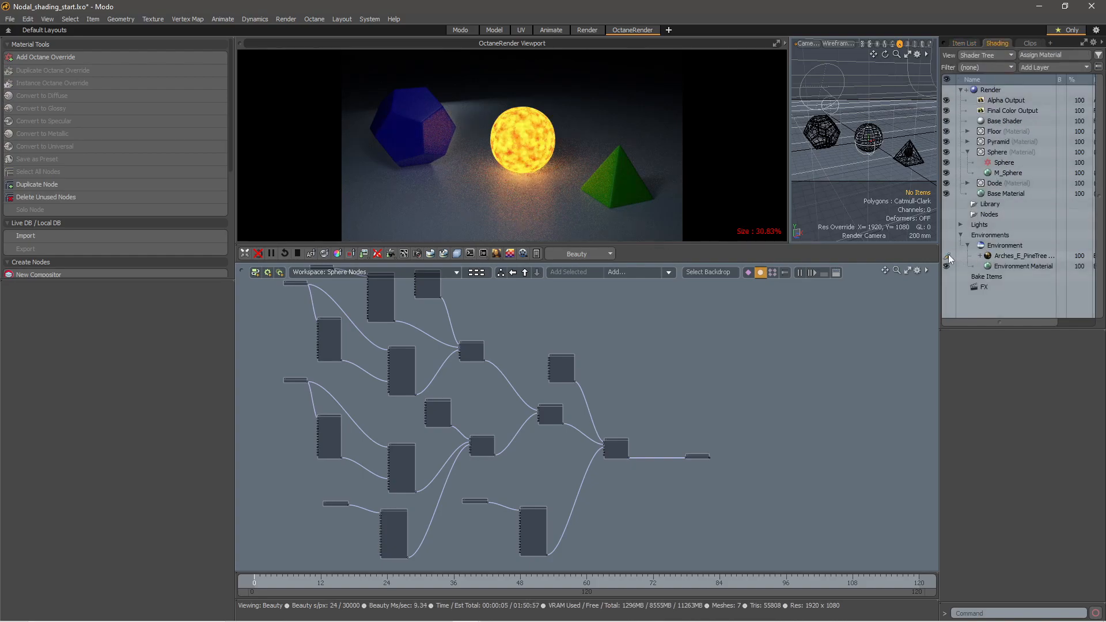
{"action": "left_click", "coordinate": [948, 257]}
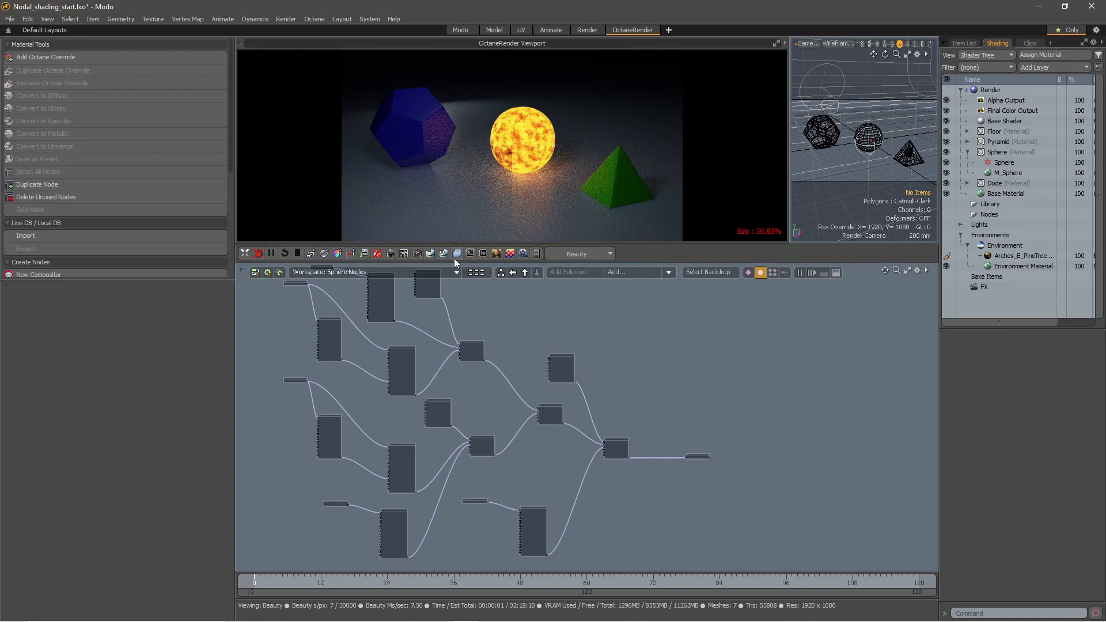
Turn off Use RGB Color for the Texture Environment in the Octane Environment settings
{"action": "left_click", "coordinate": [431, 254]}
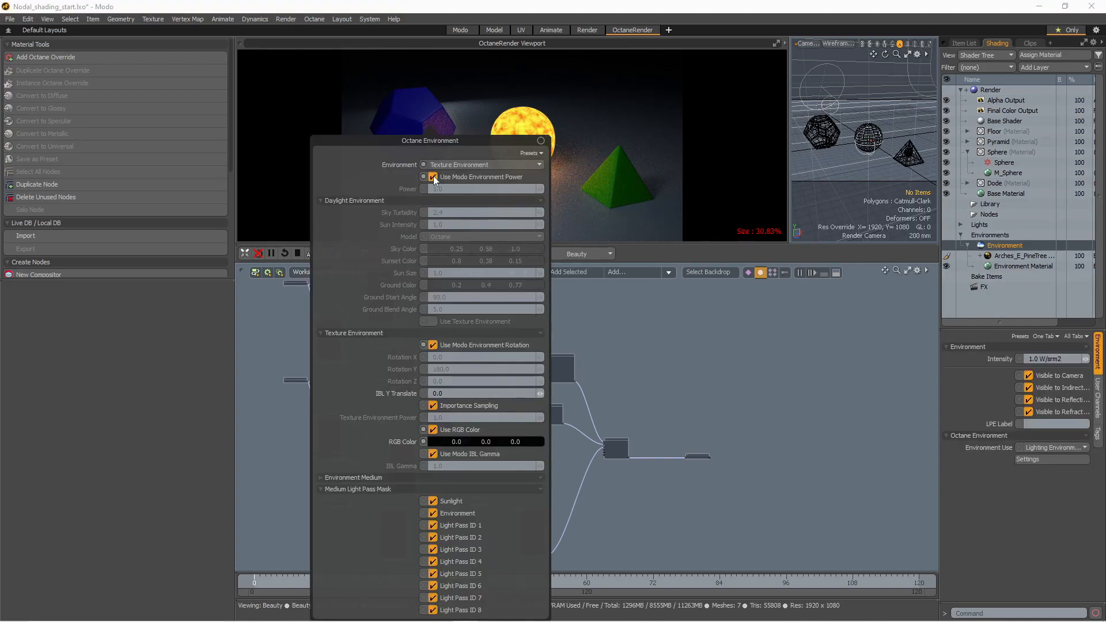
{"action": "left_click", "coordinate": [432, 431]}
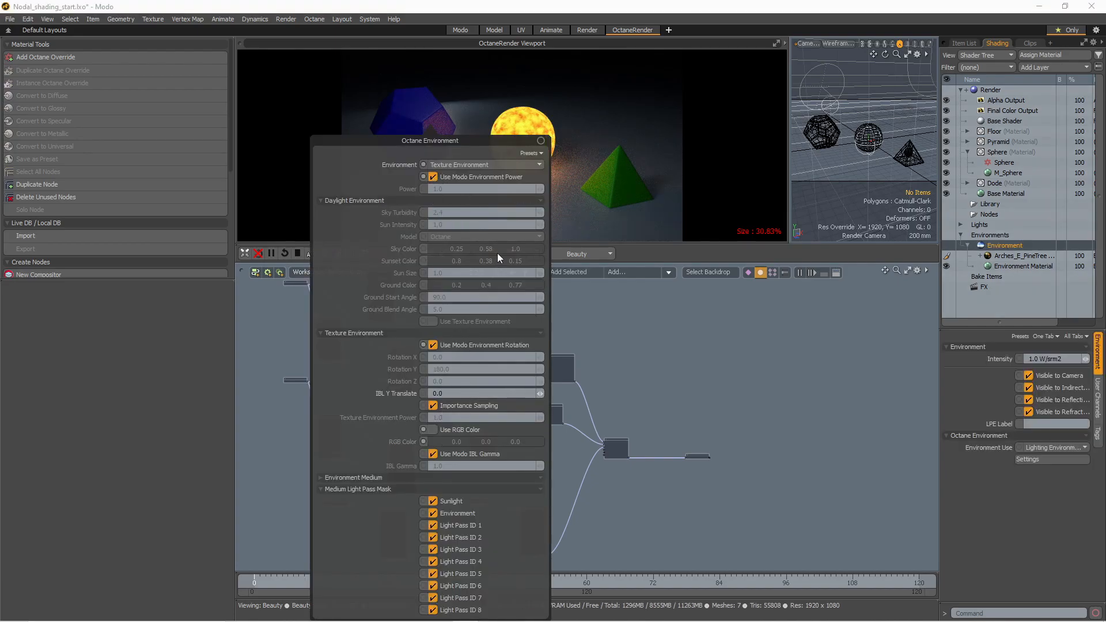
{"action": "left_click", "coordinate": [541, 140]}
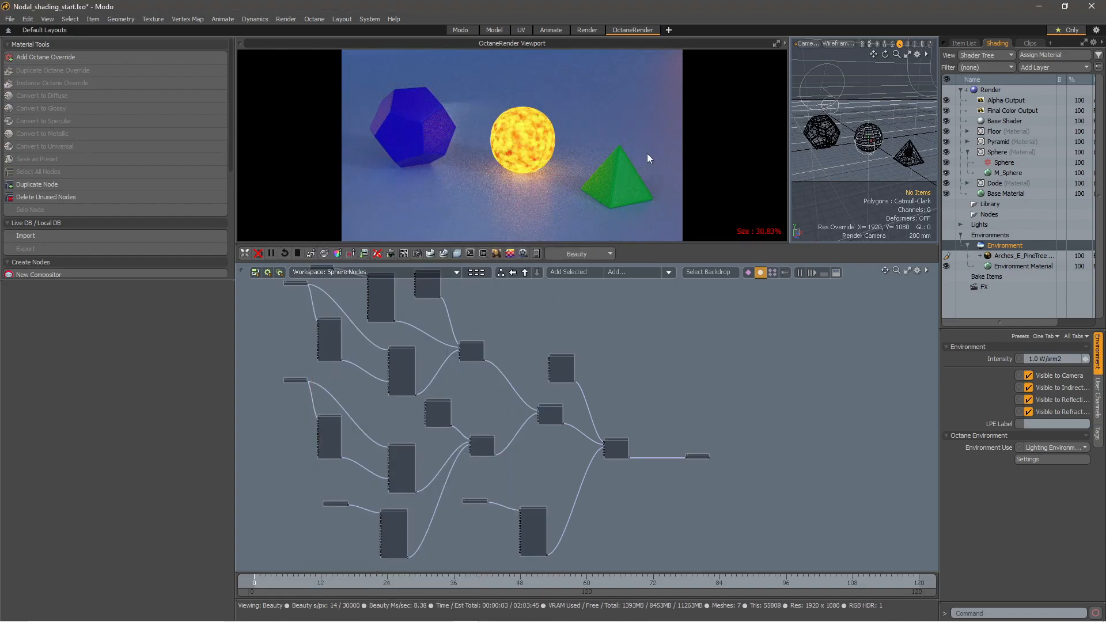
{"action": "scroll", "coordinate": [632, 396], "scroll_direction": "down", "scroll_amount": 3}
{"action": "scroll", "coordinate": [610, 219], "scroll_direction": "up", "scroll_amount": 2}
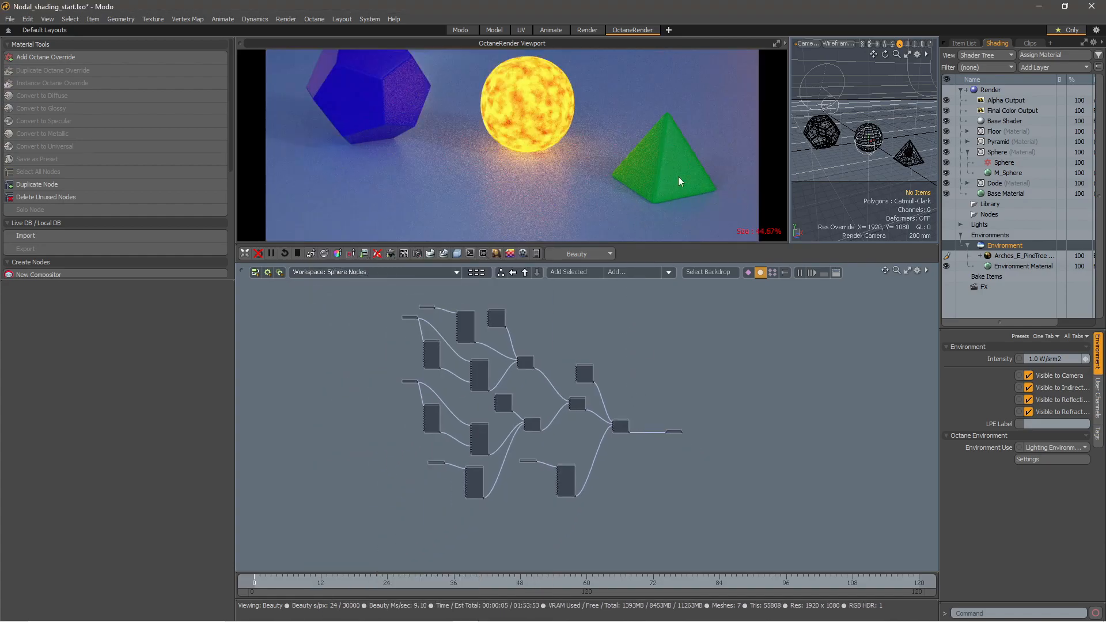
{"action": "scroll", "coordinate": [660, 153], "scroll_direction": "down", "scroll_amount": 2}
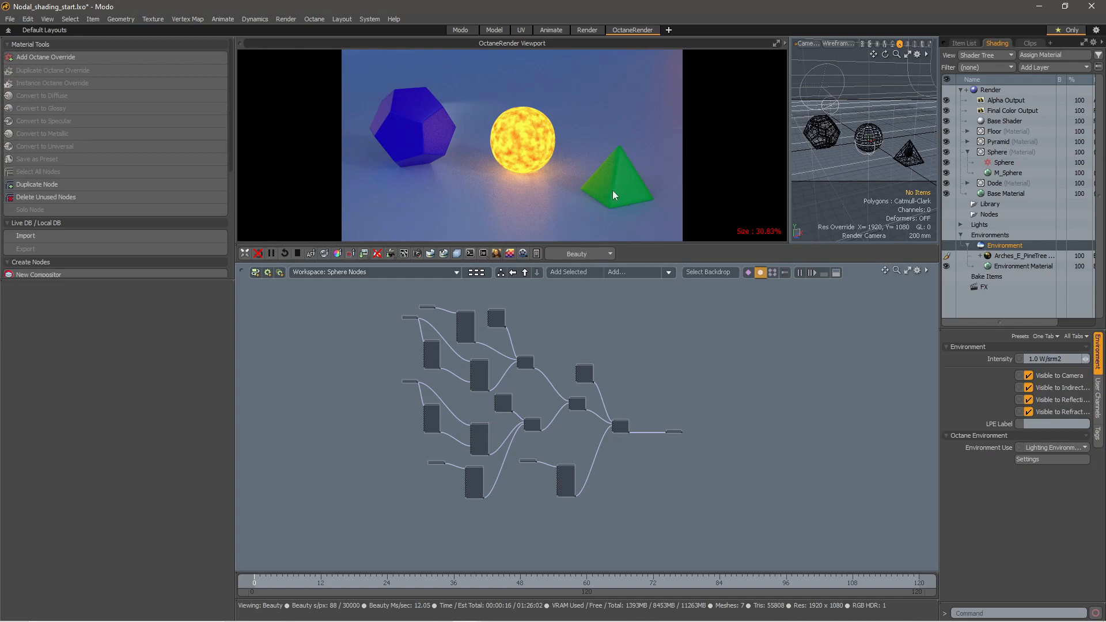
{"action": "scroll", "coordinate": [614, 328], "scroll_direction": "up", "scroll_amount": 2}
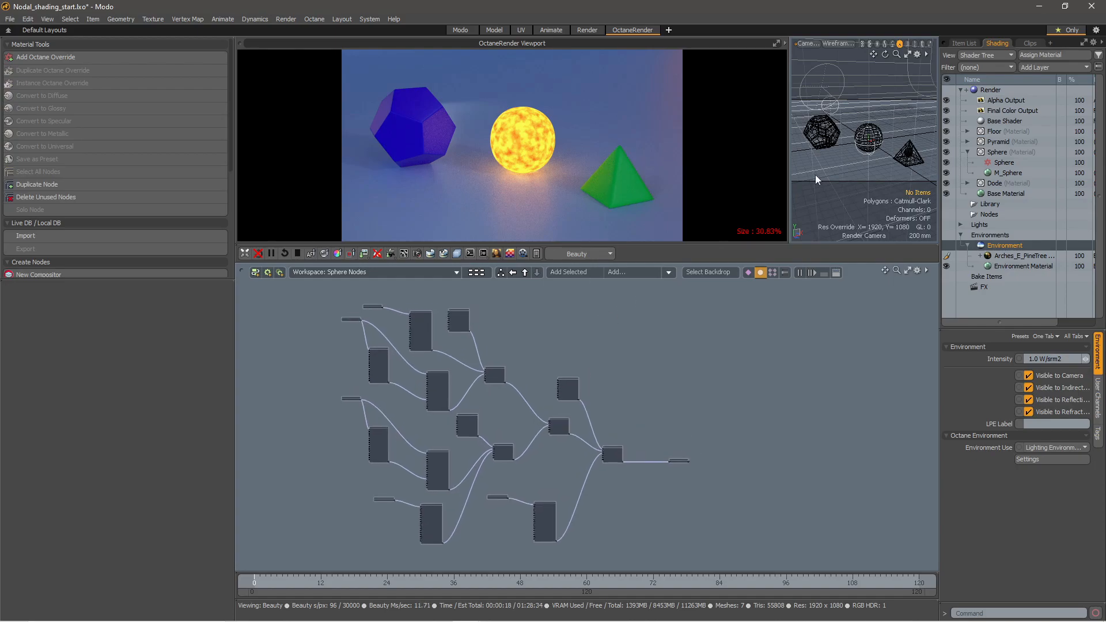
Add an Octane override to the M_Pyramid material in the shader tree's Pyramid group
{"action": "left_click", "coordinate": [970, 45]}
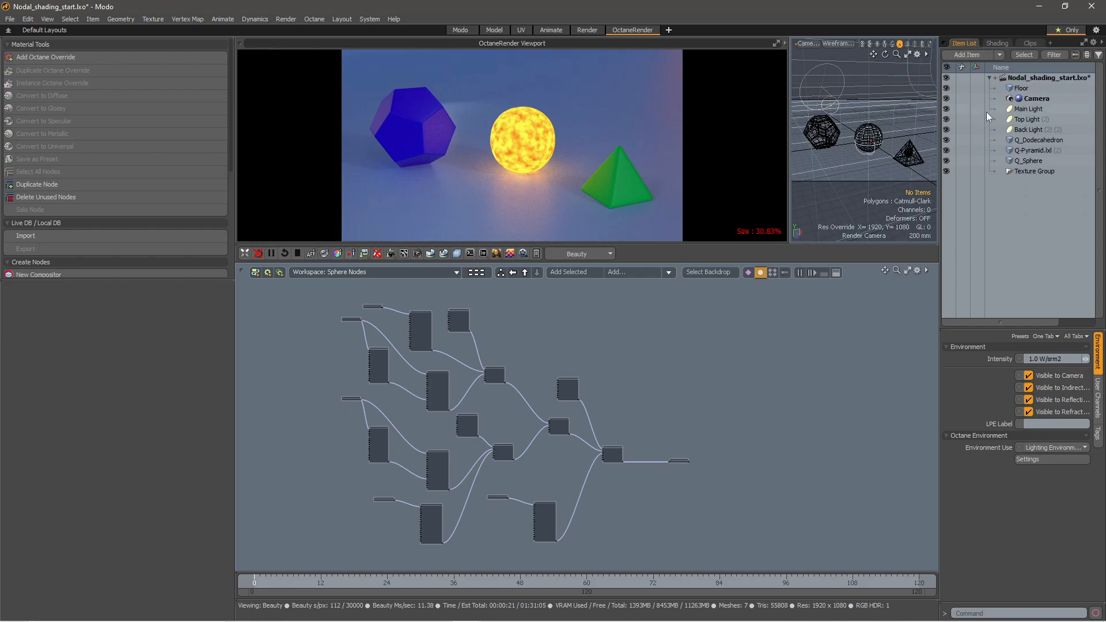
{"action": "left_click", "coordinate": [1001, 45]}
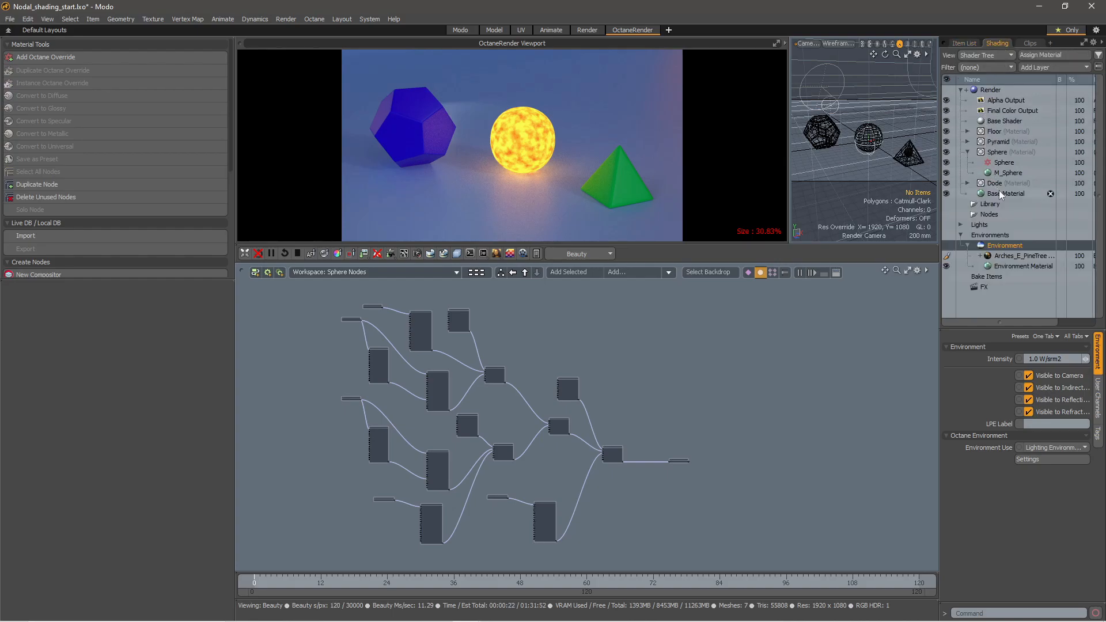
{"action": "left_click", "coordinate": [968, 142]}
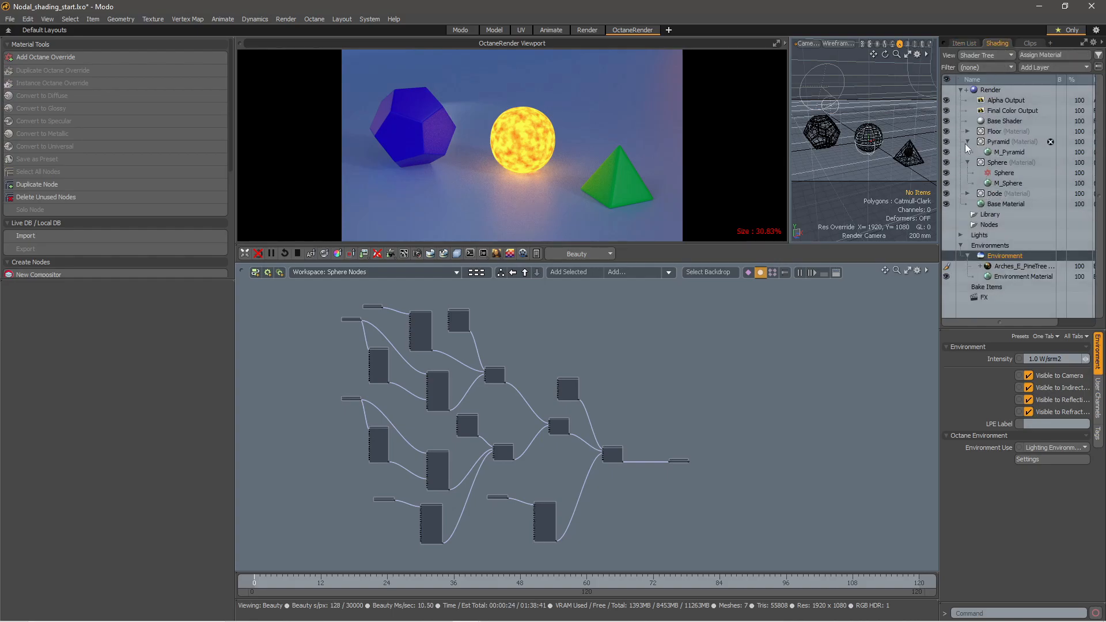
{"action": "left_click", "coordinate": [1007, 153]}
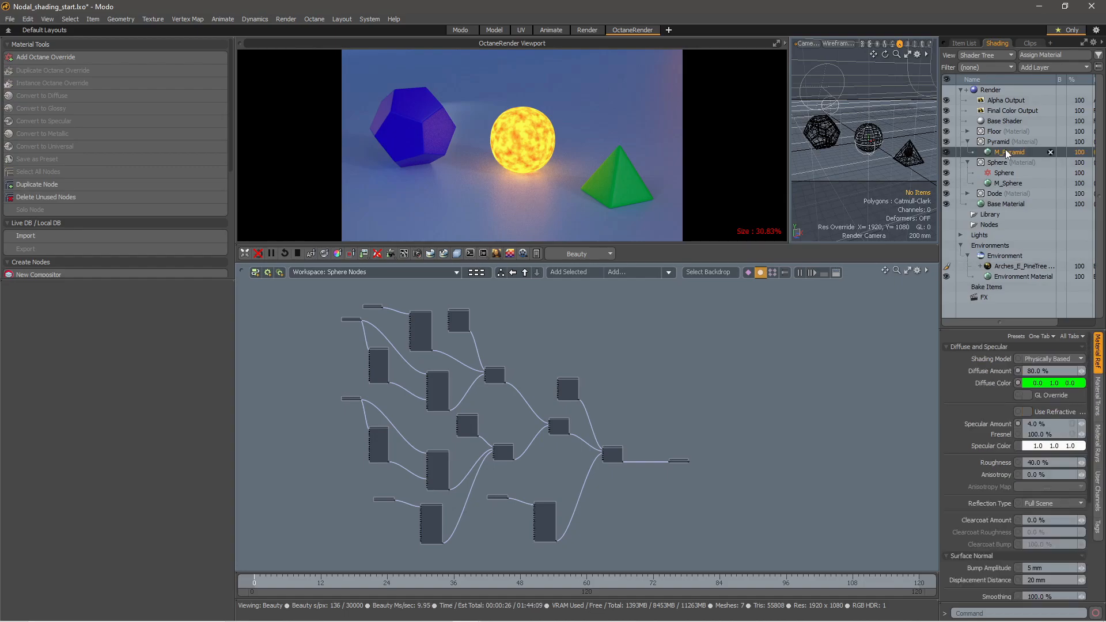
{"action": "left_click", "coordinate": [70, 58]}
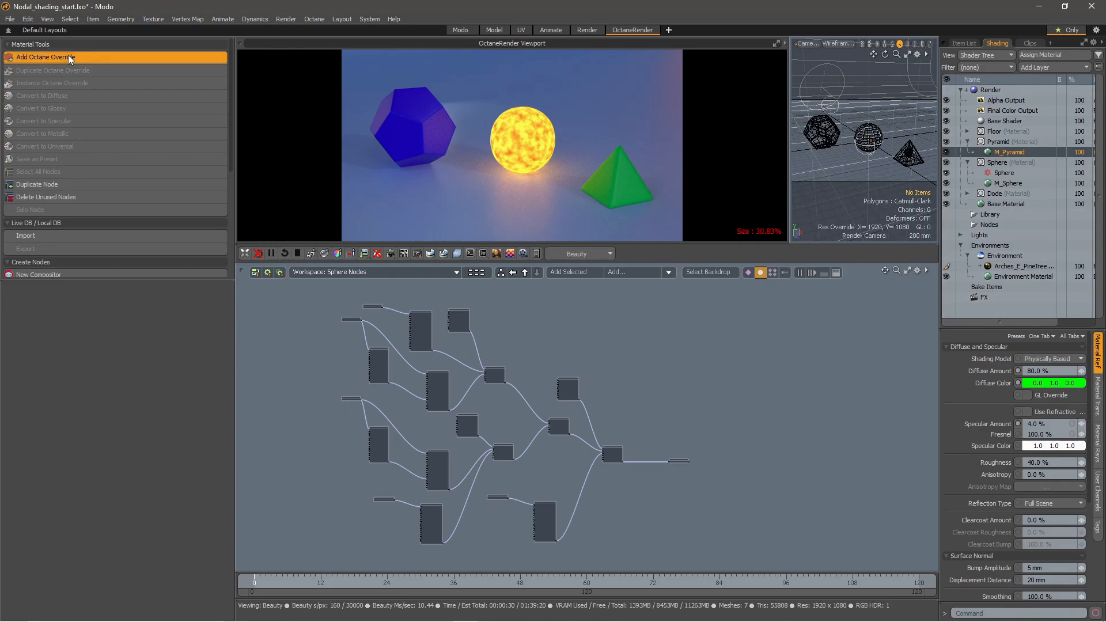
{"action": "scroll", "coordinate": [524, 340], "scroll_direction": "down", "scroll_amount": 2}
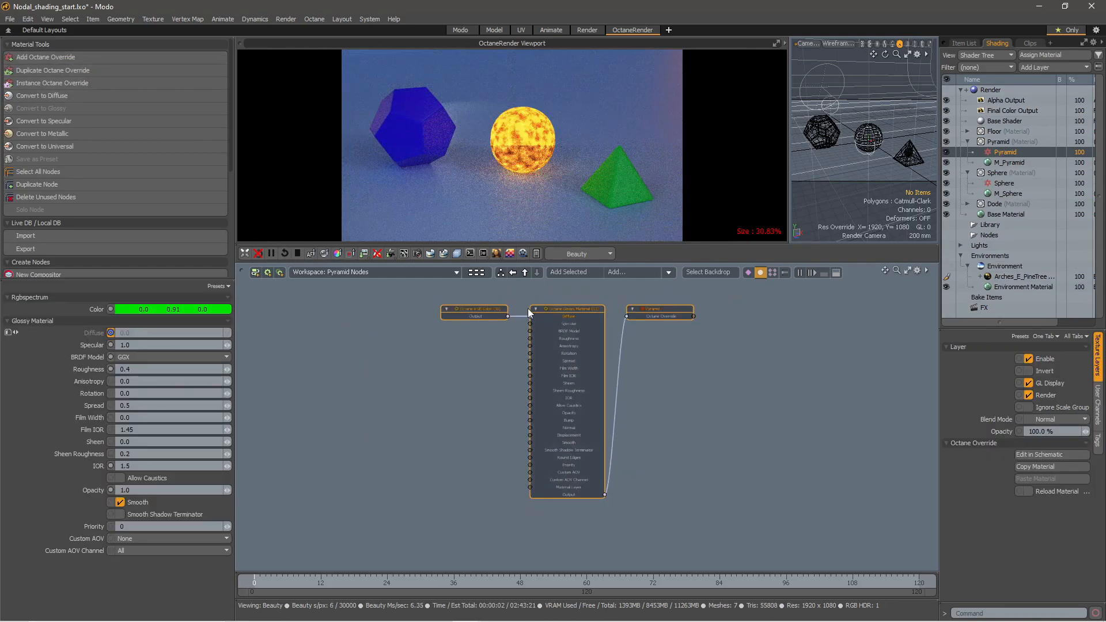
{"action": "scroll", "coordinate": [472, 316], "scroll_direction": "down", "scroll_amount": 2}
Spread out the Pyramid network by moving the override and RGB Color nodes away from the Glossy Material node
{"action": "left_click", "coordinate": [647, 372]}
{"action": "left_click_drag", "start_coordinate": [628, 326], "coordinate": [719, 378]}
{"action": "left_click", "coordinate": [533, 324]}
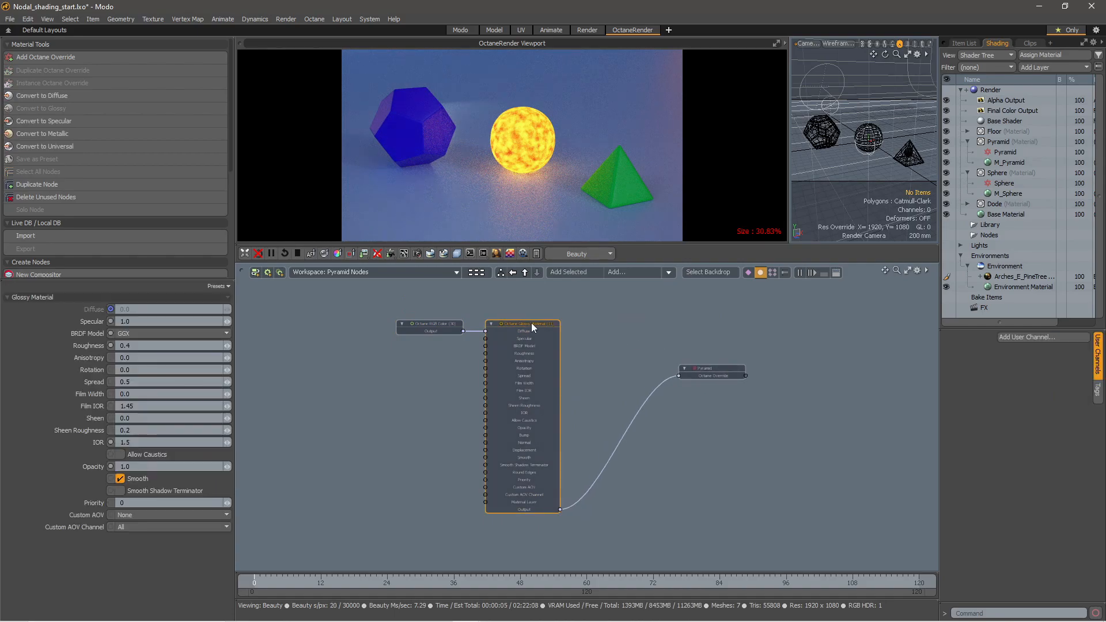
{"action": "left_click_drag", "start_coordinate": [431, 326], "coordinate": [402, 311]}
Delete the Octane Glossy Material node from the Pyramid network and shift the Pyramid override node slightly
{"action": "left_click", "coordinate": [510, 326]}
{"action": "key", "text": "Delete"}
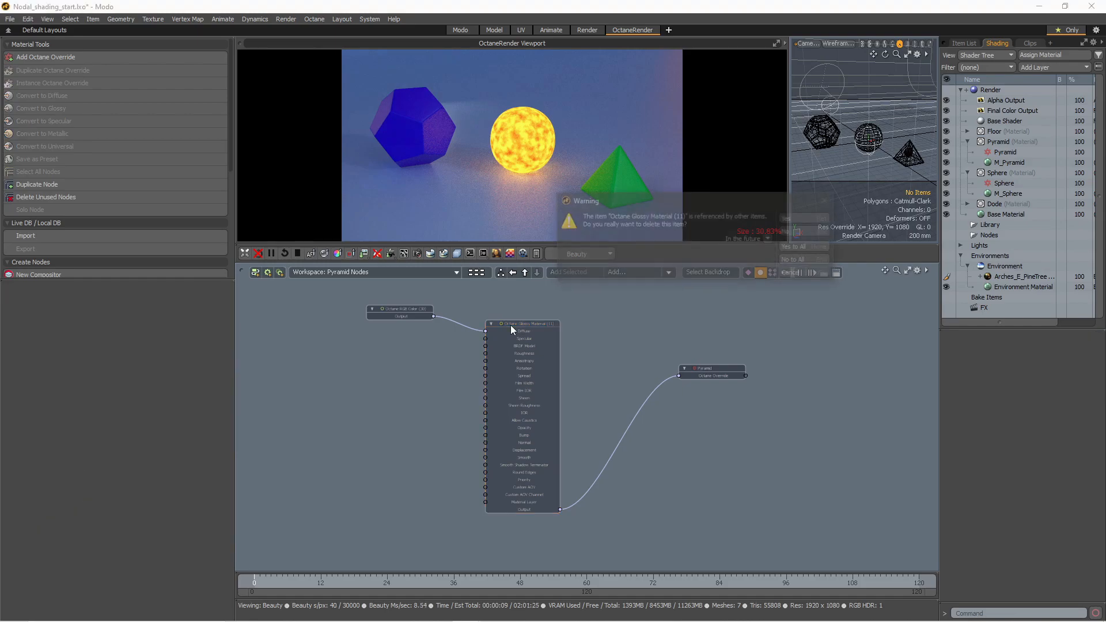
{"action": "left_click", "coordinate": [800, 247]}
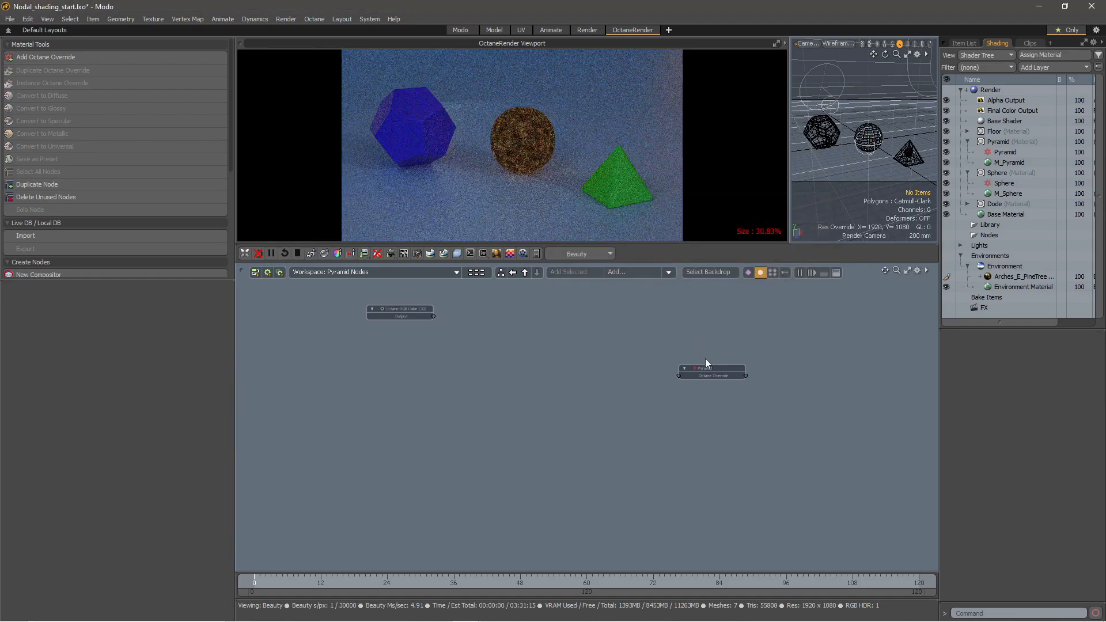
{"action": "left_click_drag", "start_coordinate": [705, 370], "coordinate": [733, 363]}
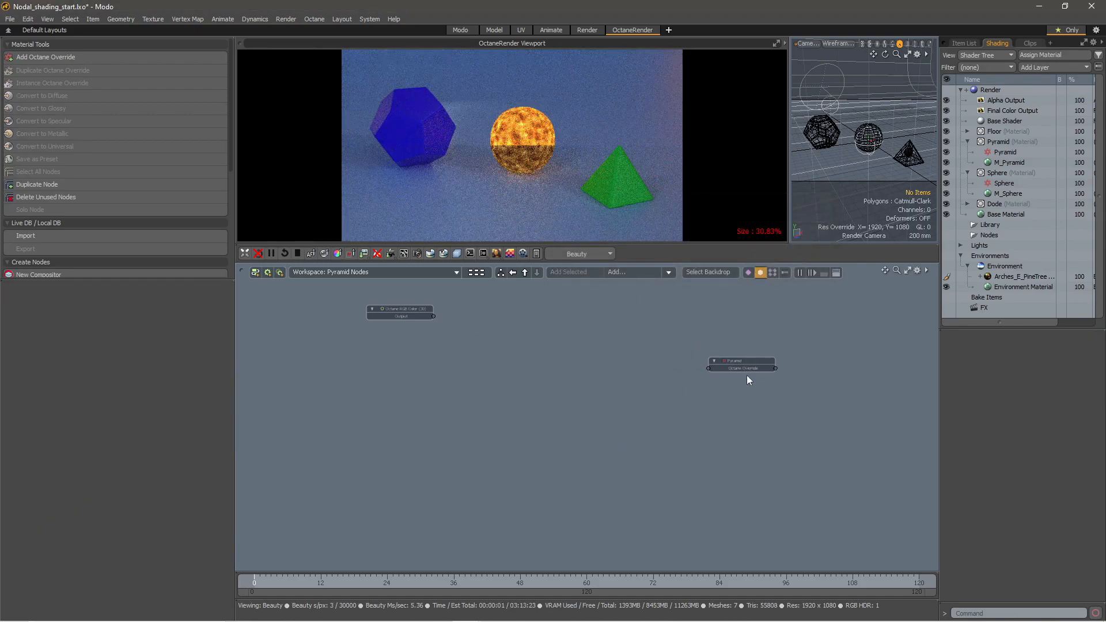
Hide the Q_Sphere and Q_Dodecahedron items so that only the pyramid remains on the floor
{"action": "left_click", "coordinate": [669, 273]}
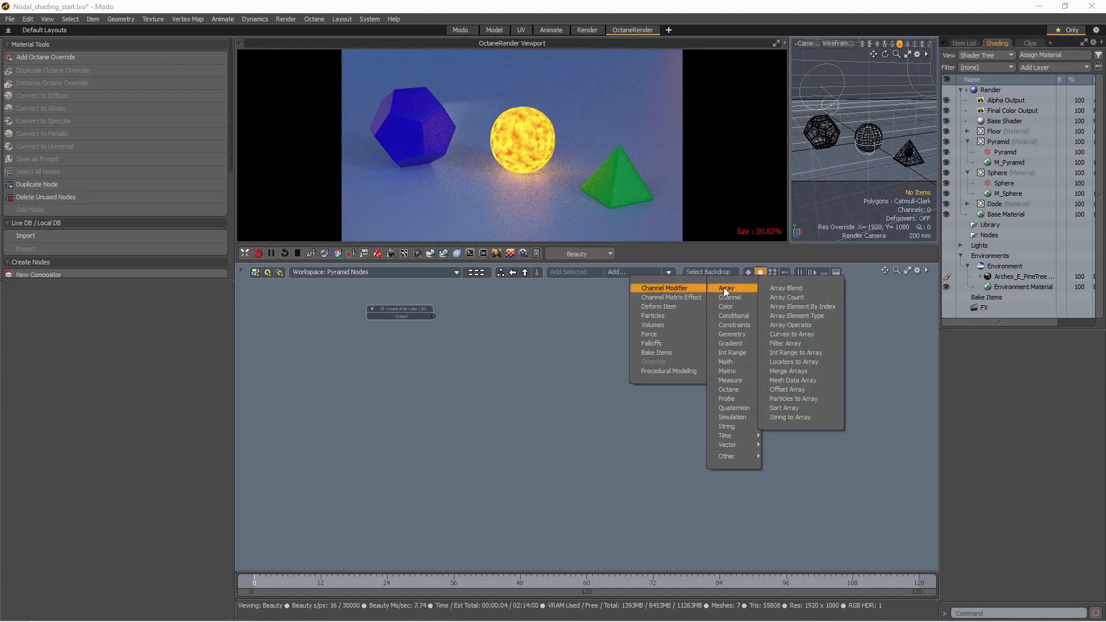
{"action": "left_click", "coordinate": [959, 46]}
{"action": "left_click", "coordinate": [960, 44]}
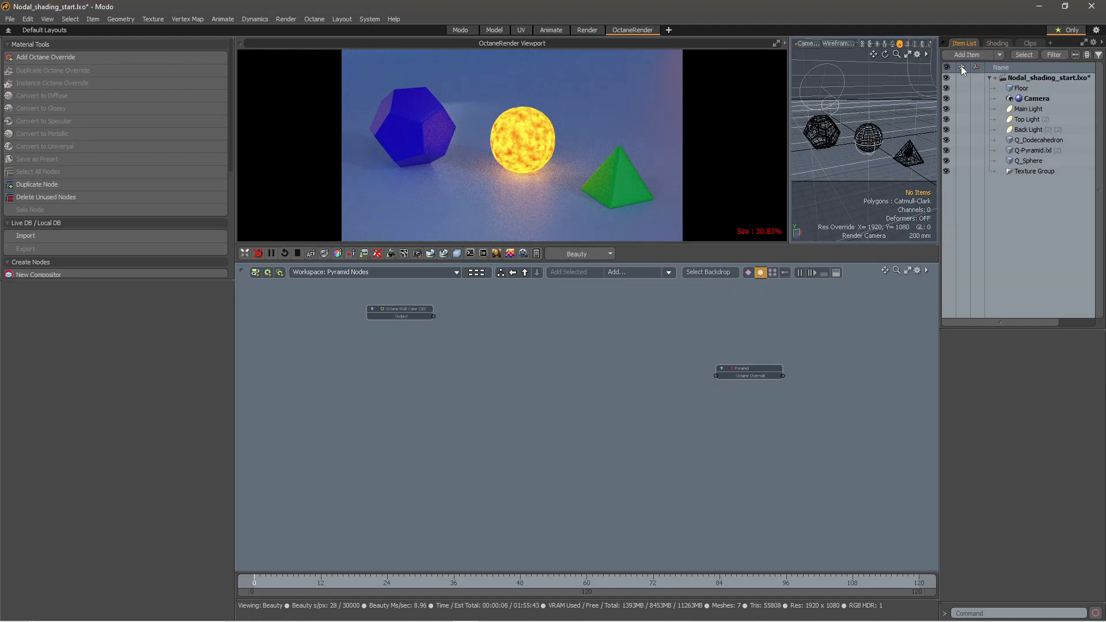
{"action": "left_click", "coordinate": [945, 160]}
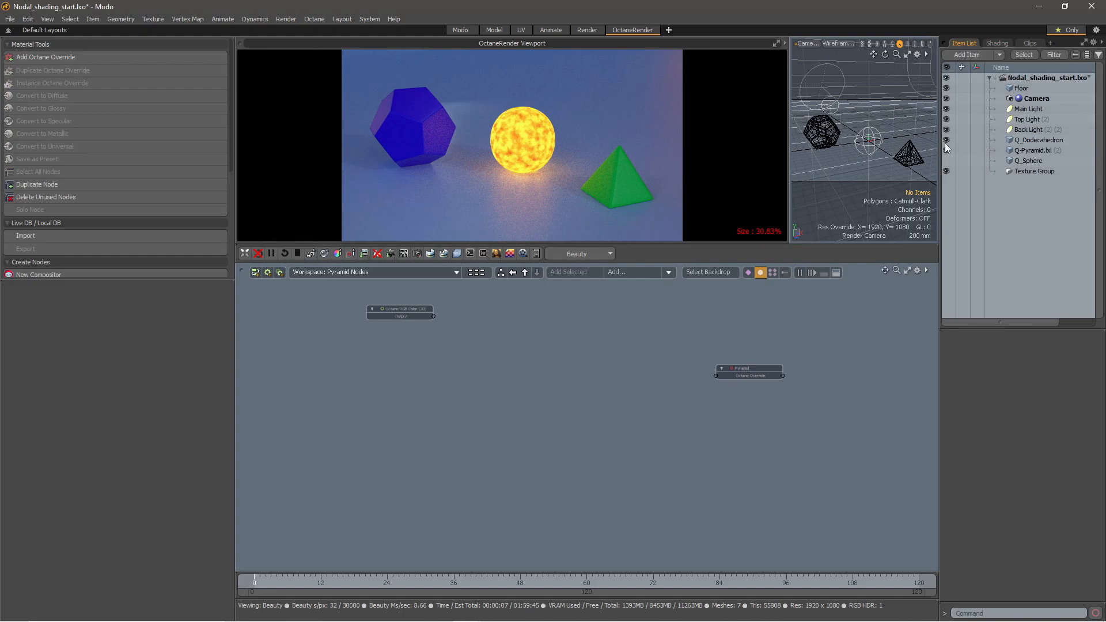
{"action": "left_click", "coordinate": [947, 139]}
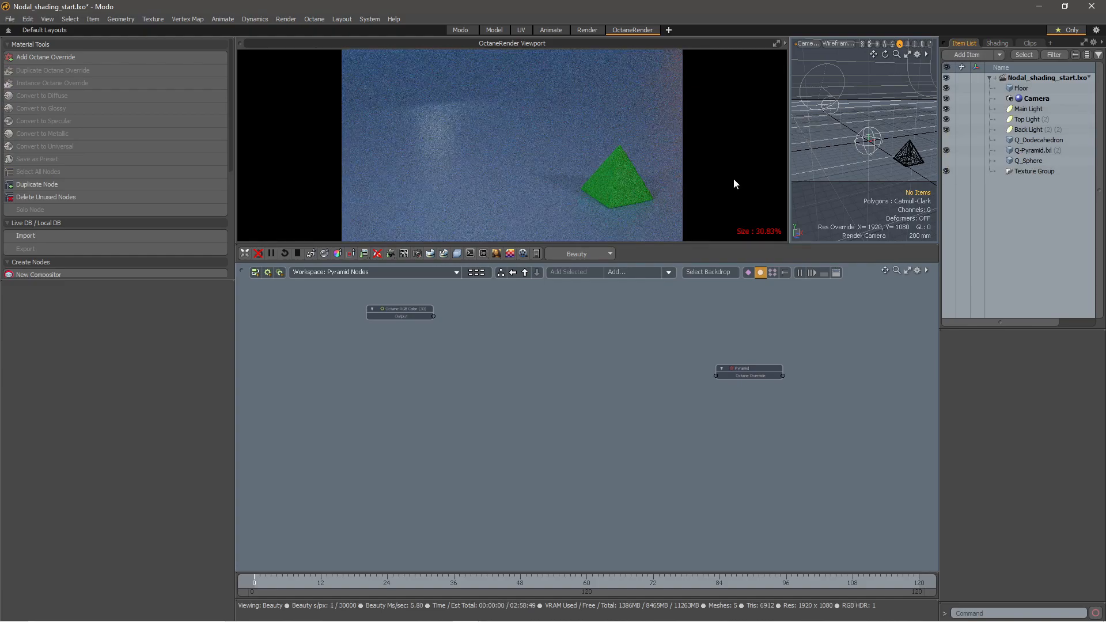
Add an Octane Diffuse Material node to the Pyramid network and connect the RGB Color output to its Diffuse input
{"action": "left_click_drag", "start_coordinate": [740, 371], "coordinate": [725, 378]}
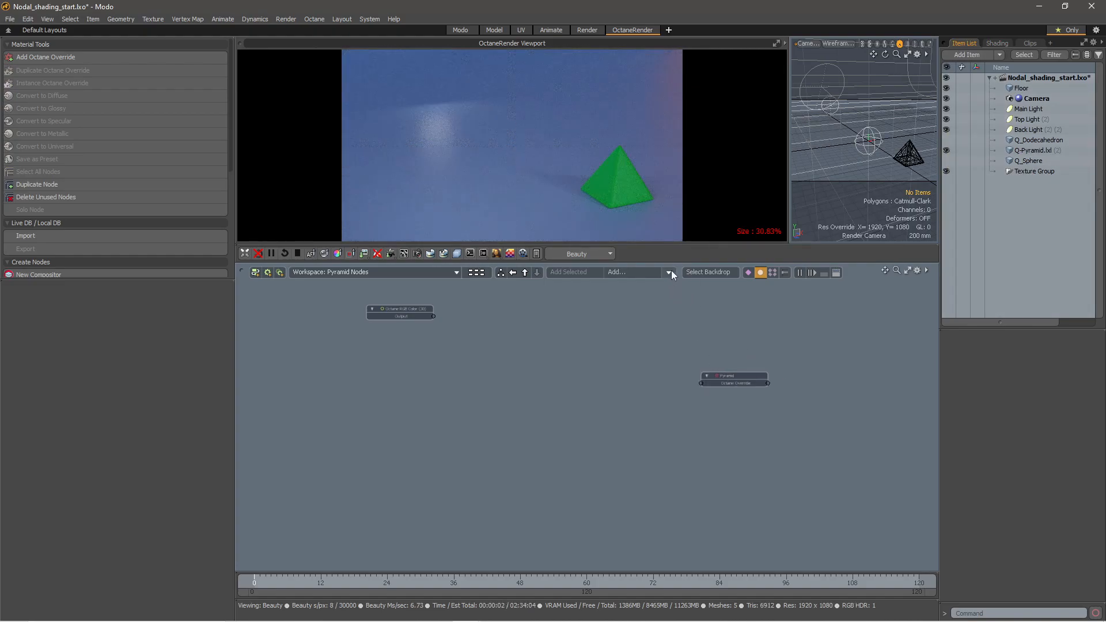
{"action": "left_click", "coordinate": [670, 272]}
{"action": "mouse_move", "coordinate": [669, 283]}
{"action": "mouse_move", "coordinate": [740, 376]}
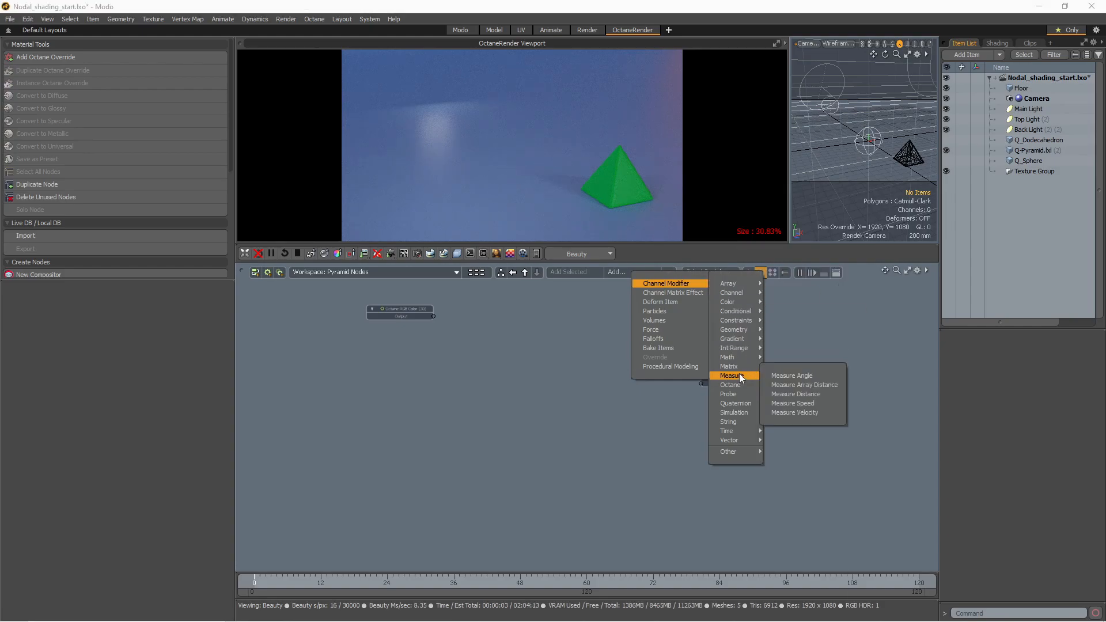
{"action": "mouse_move", "coordinate": [793, 431]}
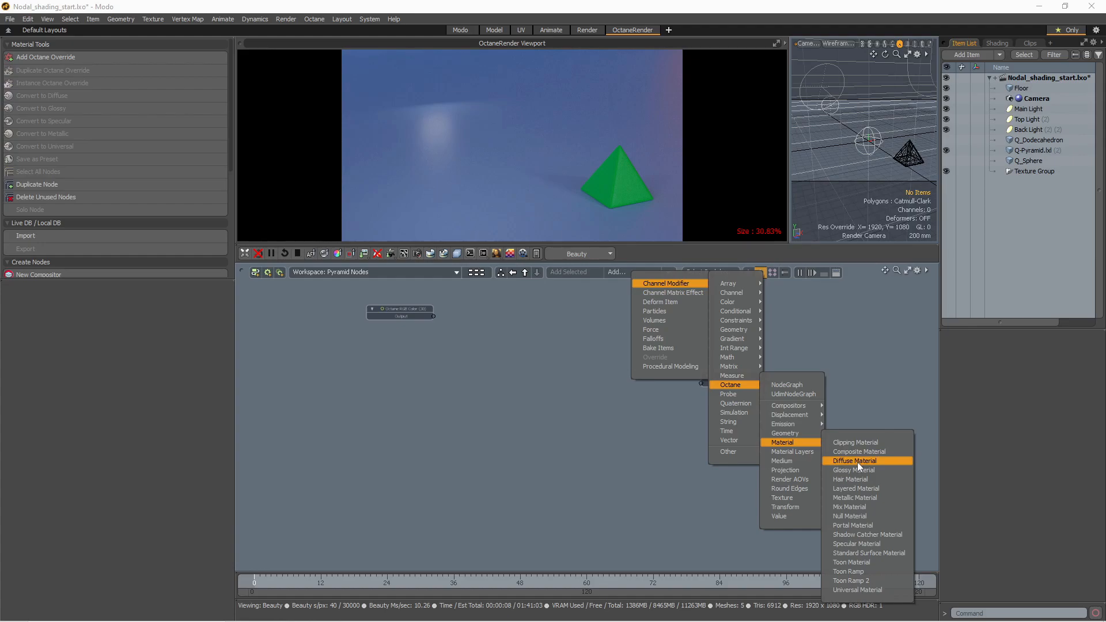
{"action": "left_click", "coordinate": [857, 462]}
{"action": "left_click", "coordinate": [546, 340]}
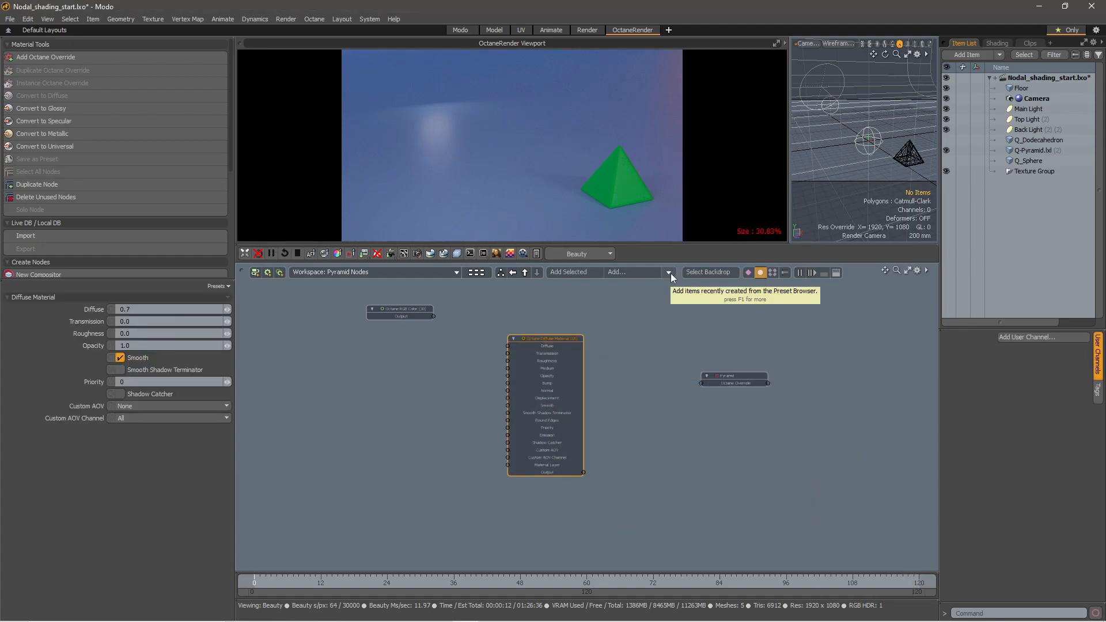
{"action": "left_click", "coordinate": [669, 273]}
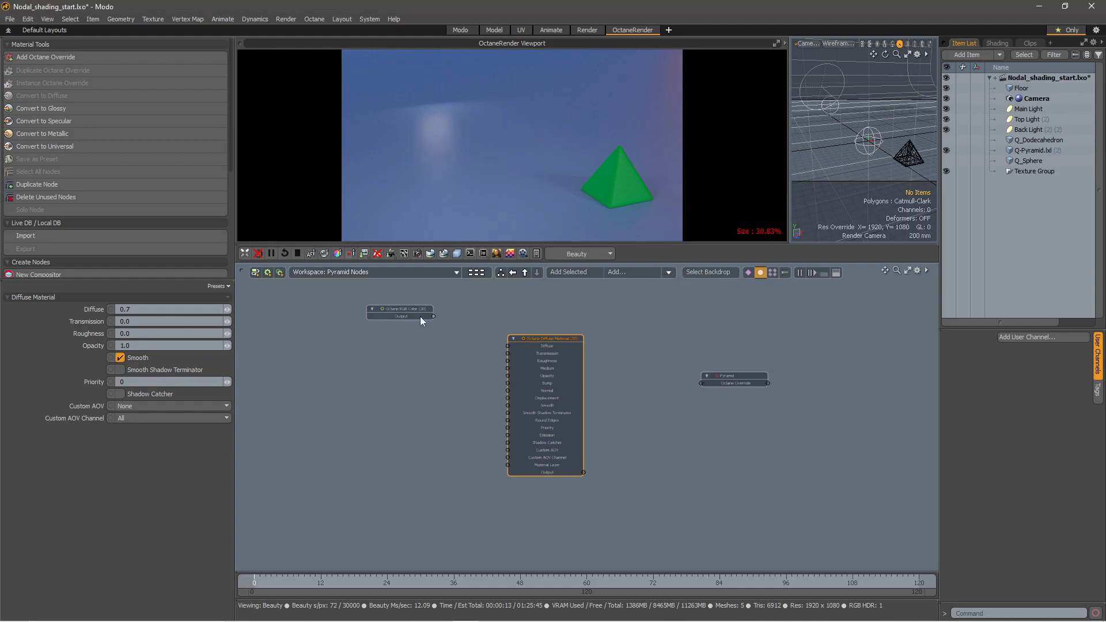
{"action": "left_click_drag", "start_coordinate": [500, 347], "coordinate": [509, 346]}
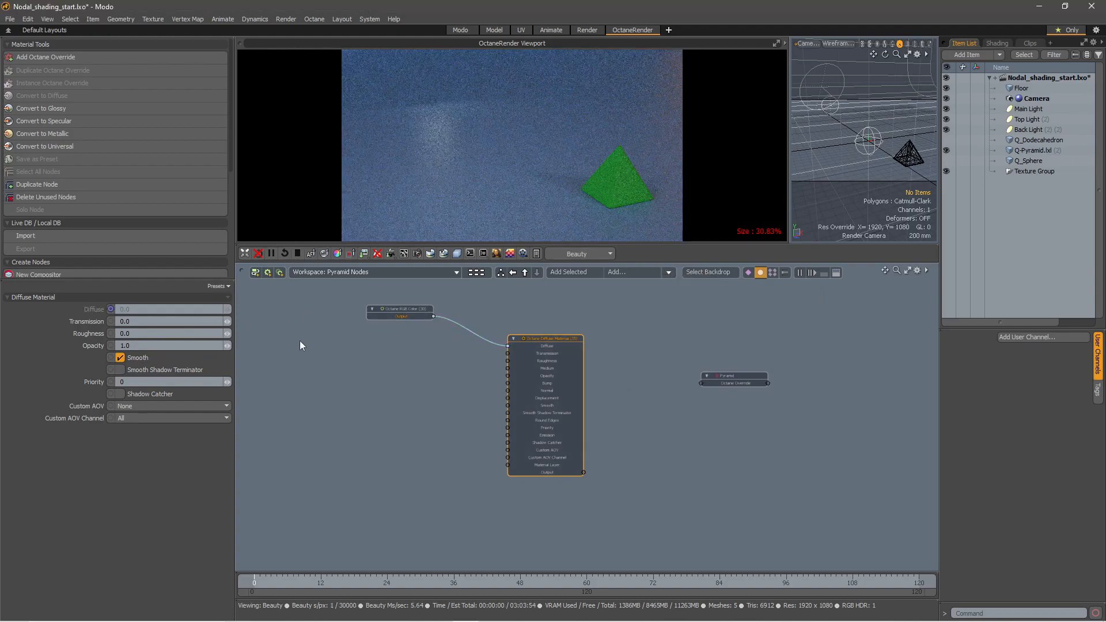
Set the RGB Color node's color to black (0.0, 0.0, 0.0)
{"action": "left_click", "coordinate": [393, 309]}
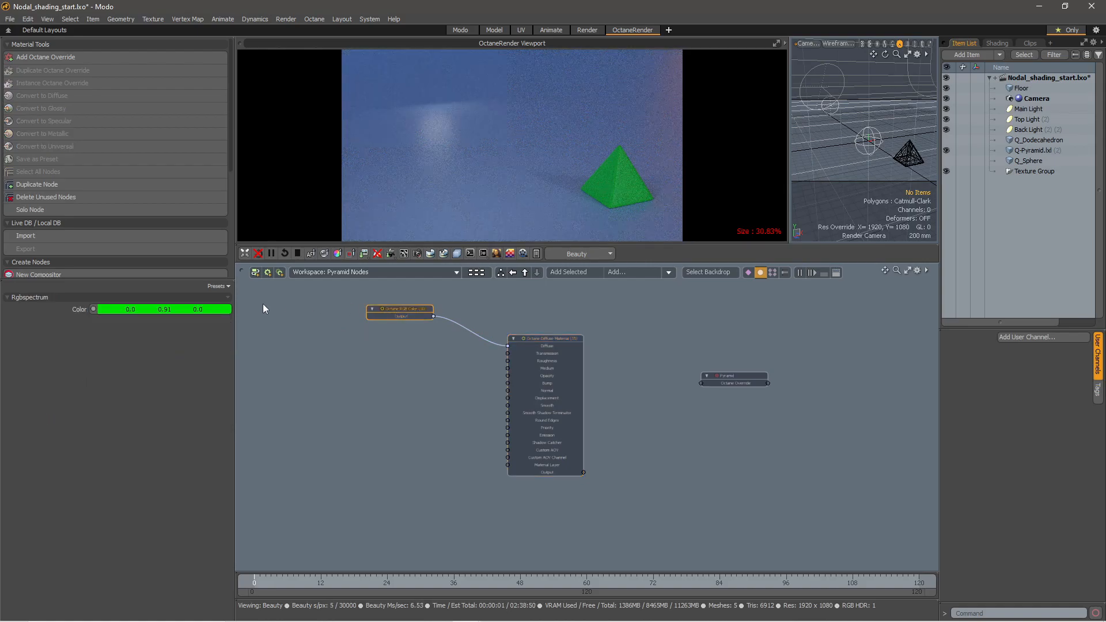
{"action": "left_click", "coordinate": [148, 311]}
{"action": "left_click", "coordinate": [263, 386]}
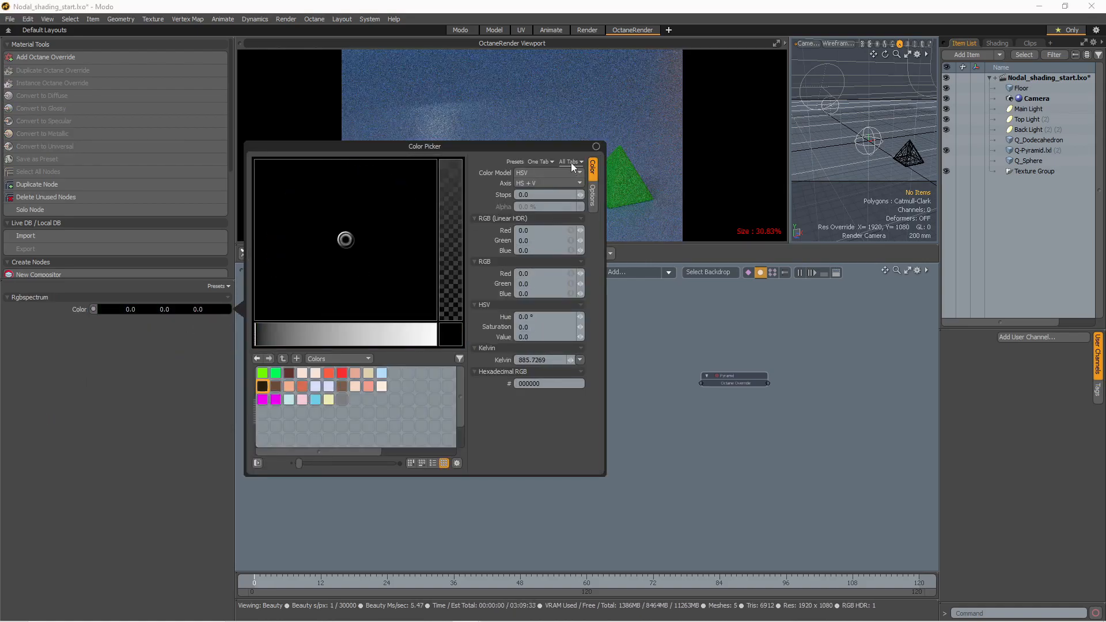
{"action": "left_click", "coordinate": [597, 147]}
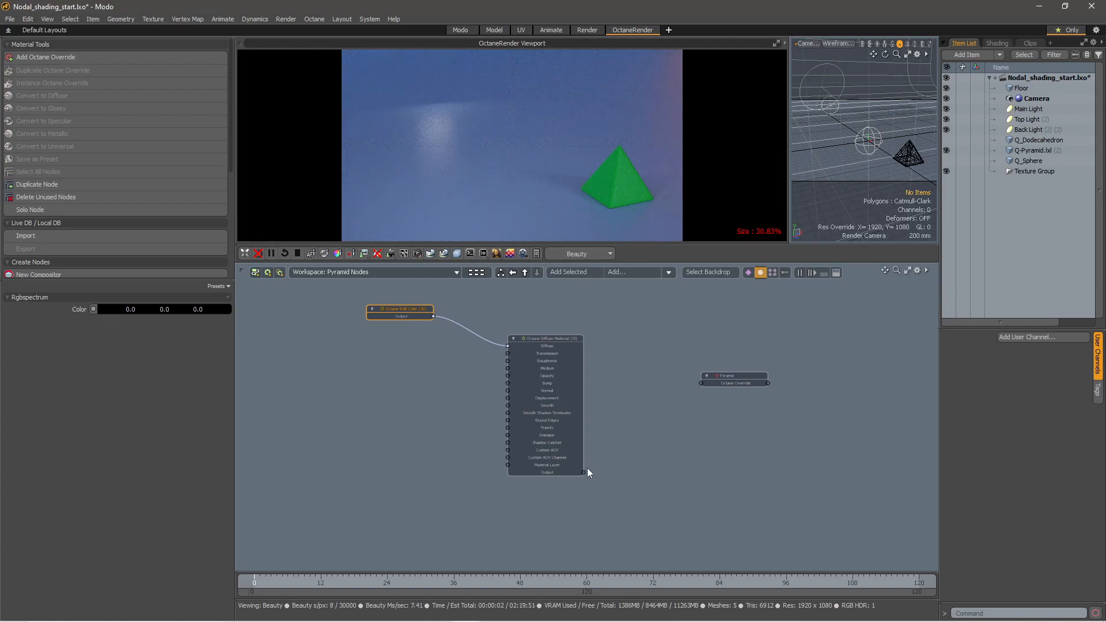
Connect the Diffuse Material output to the Pyramid's Octane Override and set the RGB color to 0.15, 0.15, 0.15
{"action": "left_click_drag", "start_coordinate": [585, 473], "coordinate": [701, 384]}
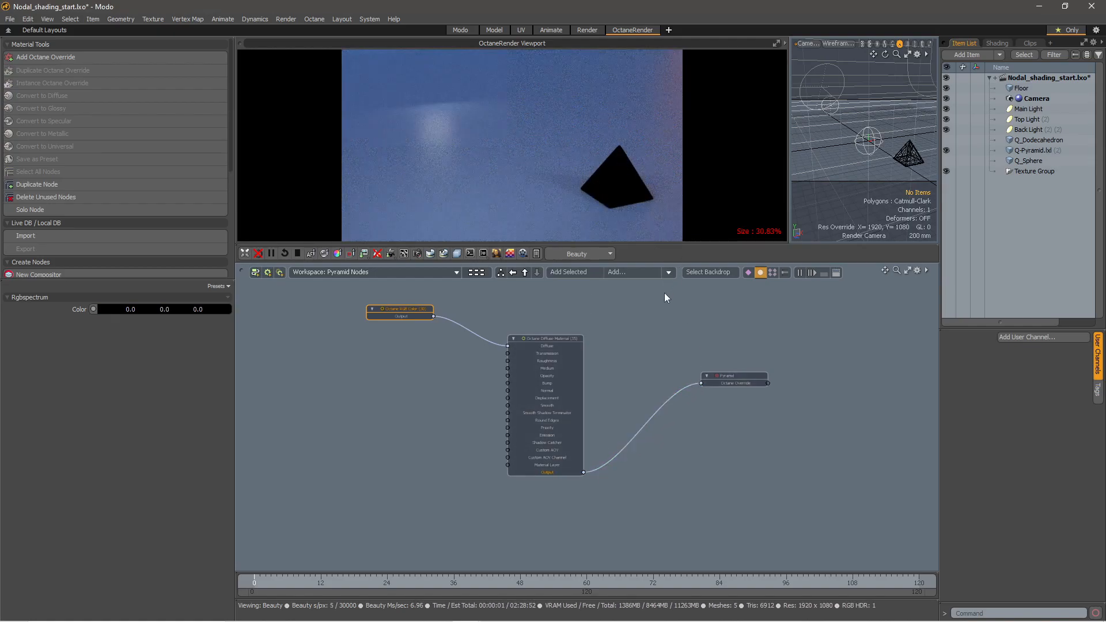
{"action": "left_click", "coordinate": [220, 313]}
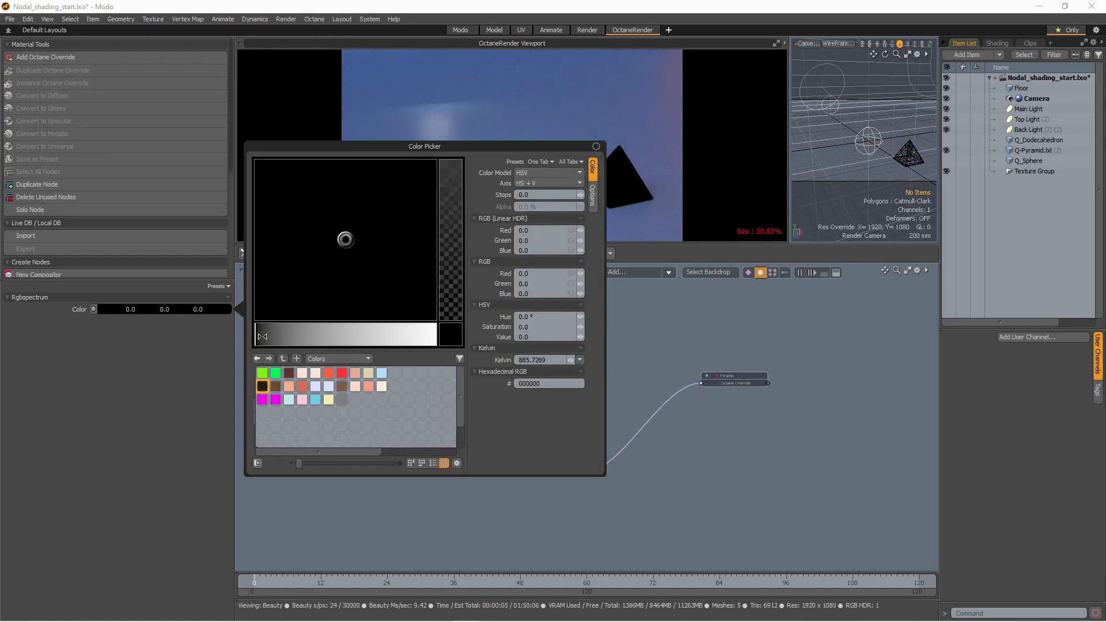
{"action": "left_click", "coordinate": [262, 336]}
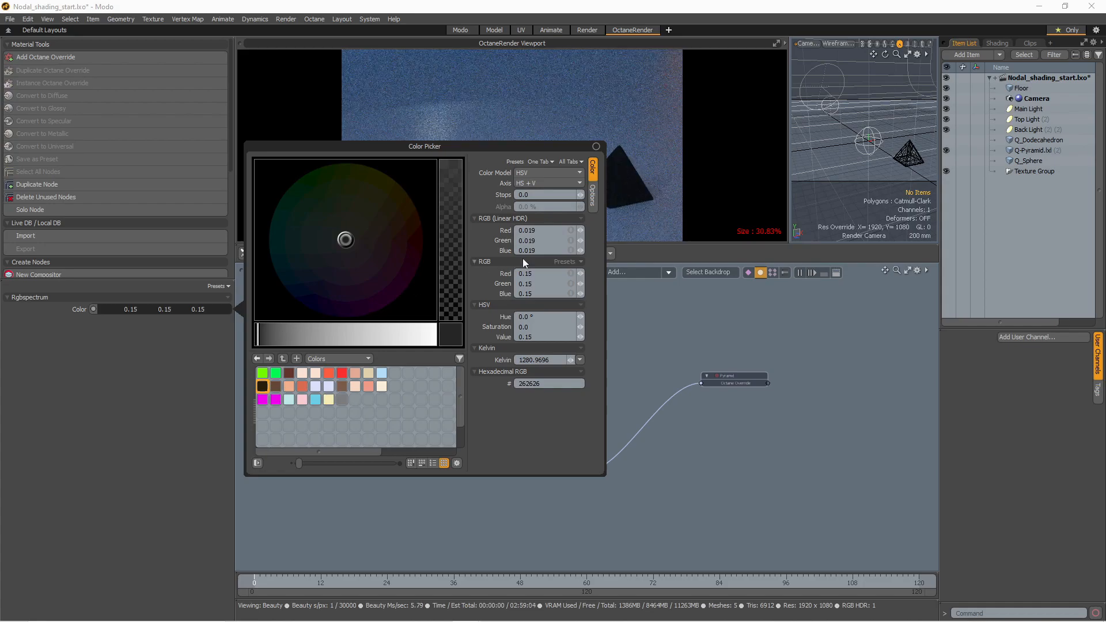
{"action": "left_click", "coordinate": [631, 185]}
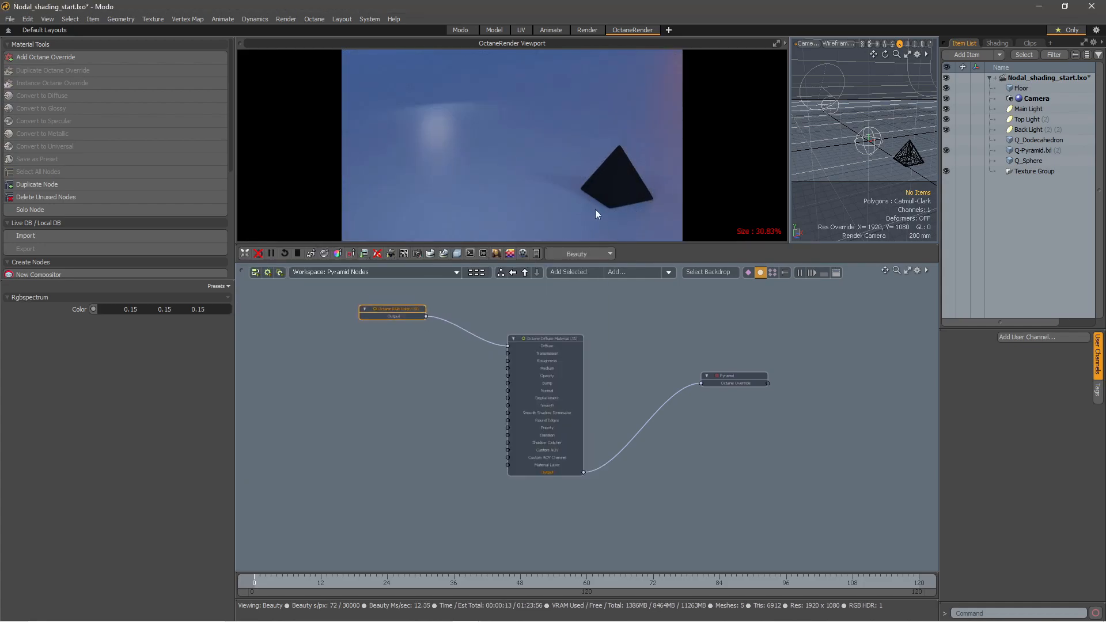
Add an Octane Mix Material node and make room for it between the Diffuse Material and Pyramid nodes
{"action": "left_click_drag", "start_coordinate": [610, 391], "coordinate": [630, 366], "text": "alt"}
{"action": "left_click", "coordinate": [669, 272]}
{"action": "mouse_move", "coordinate": [666, 280]}
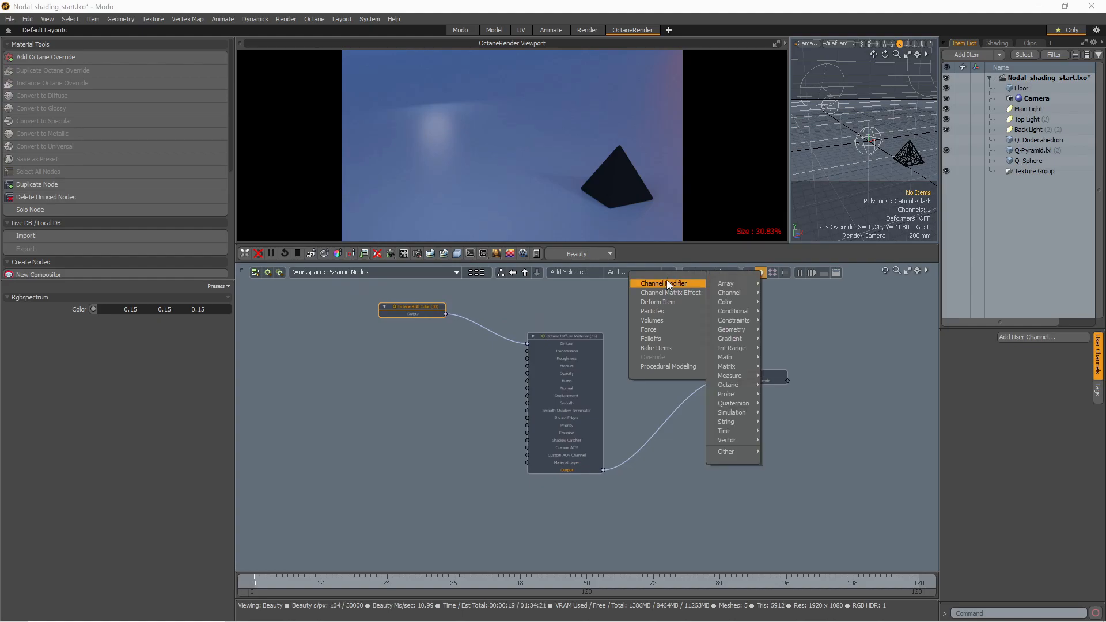
{"action": "mouse_move", "coordinate": [723, 282]}
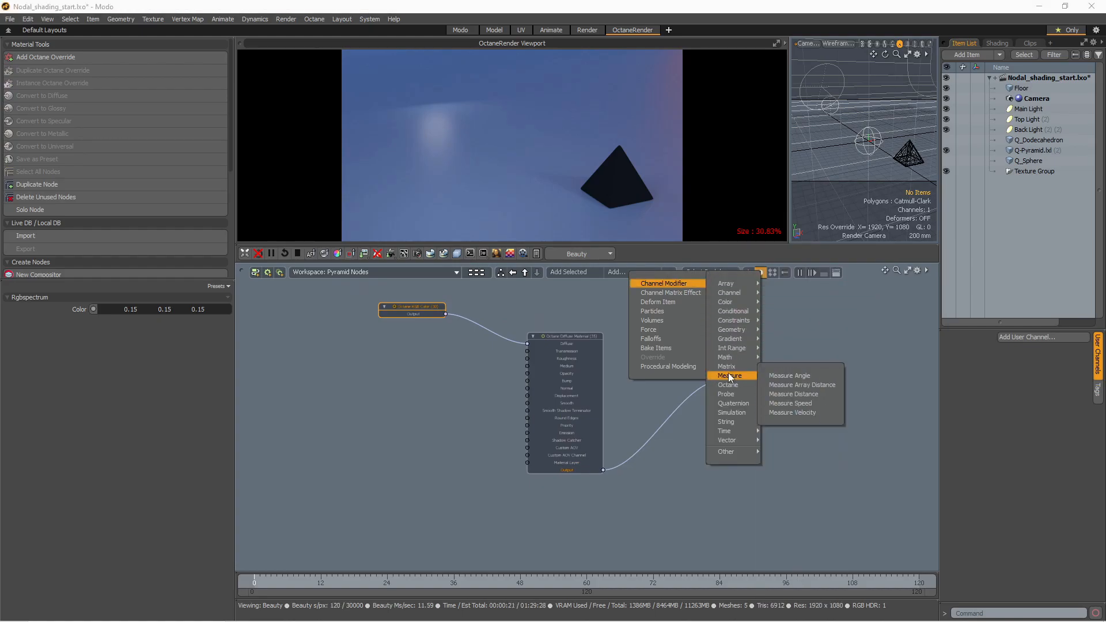
{"action": "mouse_move", "coordinate": [741, 385]}
{"action": "mouse_move", "coordinate": [796, 441]}
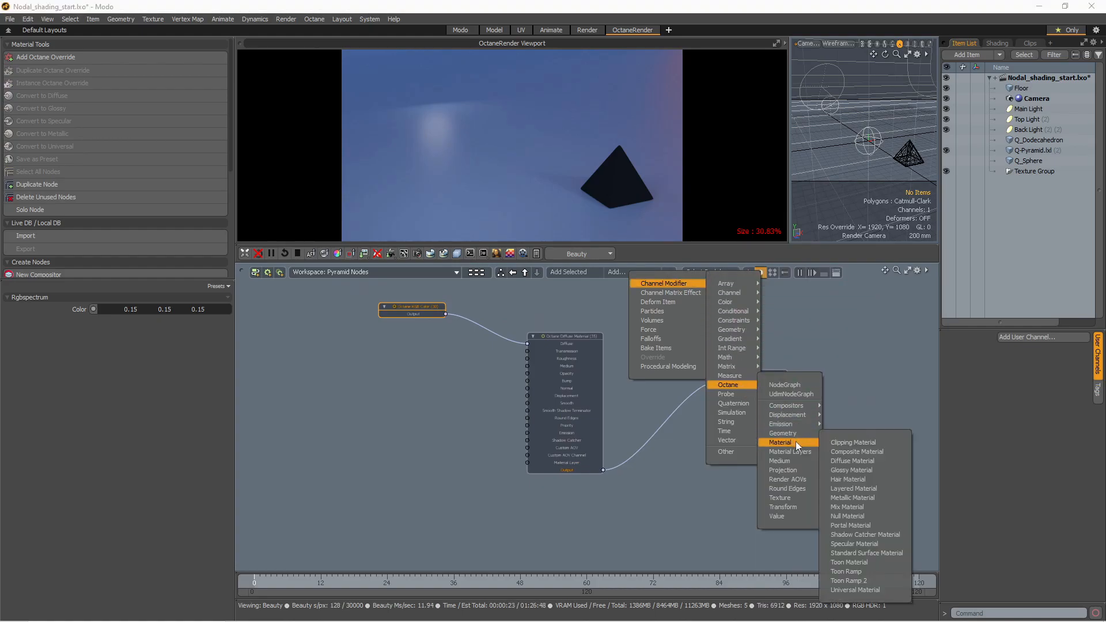
{"action": "left_click", "coordinate": [856, 507]}
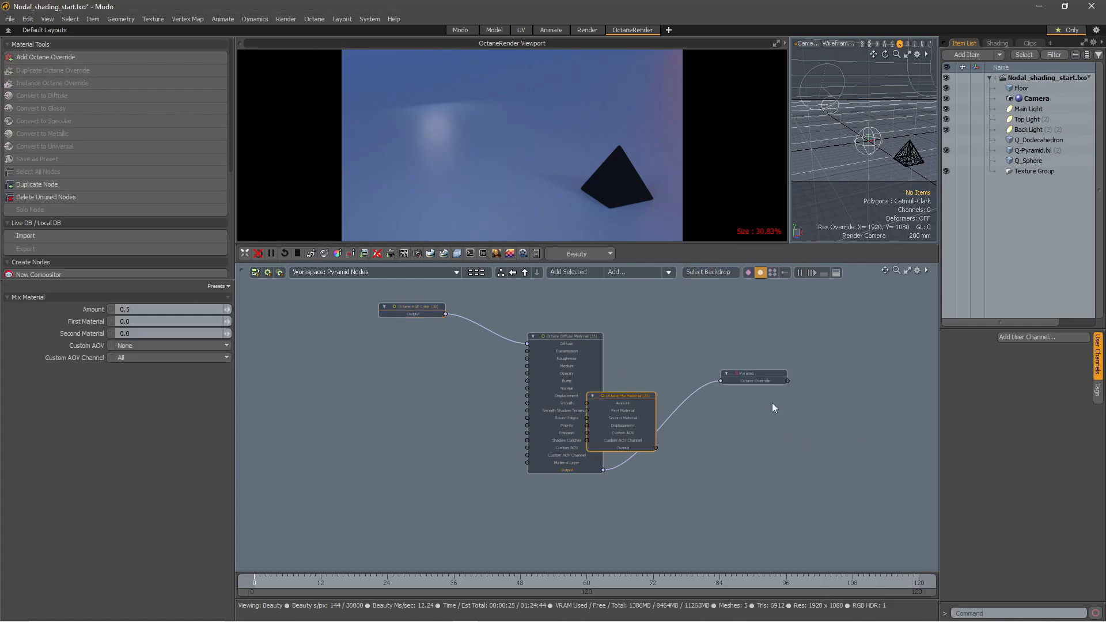
{"action": "left_click_drag", "start_coordinate": [641, 393], "coordinate": [800, 403]}
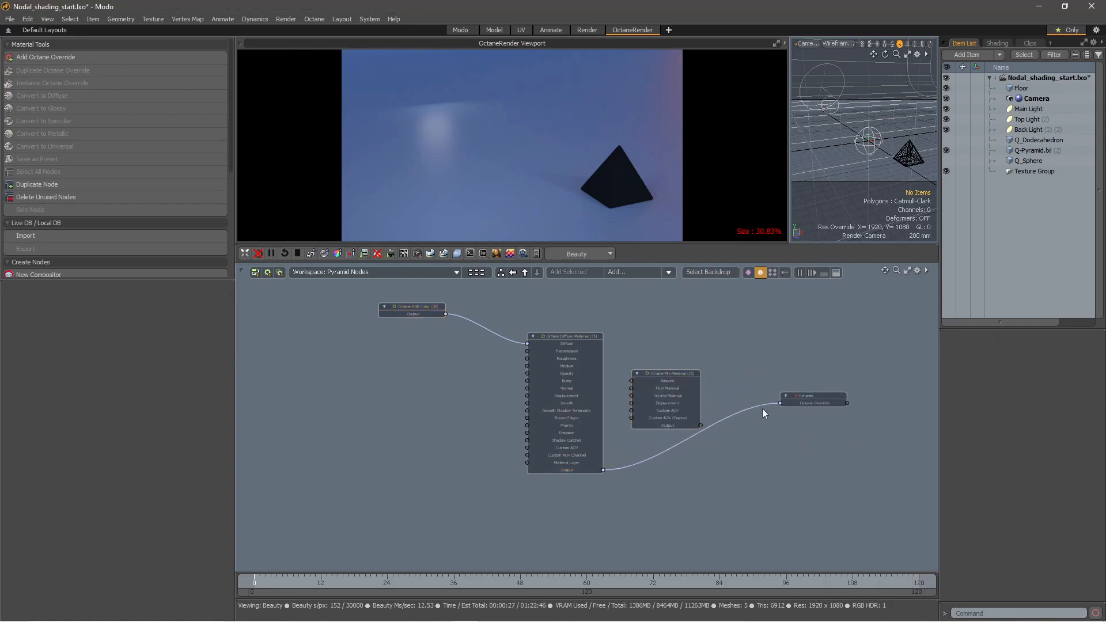
Connect the Diffuse Material output to the Mix Material's First Material input and save the scene
{"action": "left_click_drag", "start_coordinate": [603, 470], "coordinate": [697, 357]}
{"action": "left_click_drag", "start_coordinate": [742, 410], "coordinate": [728, 459]}
{"action": "key", "text": "ctrl+s"}
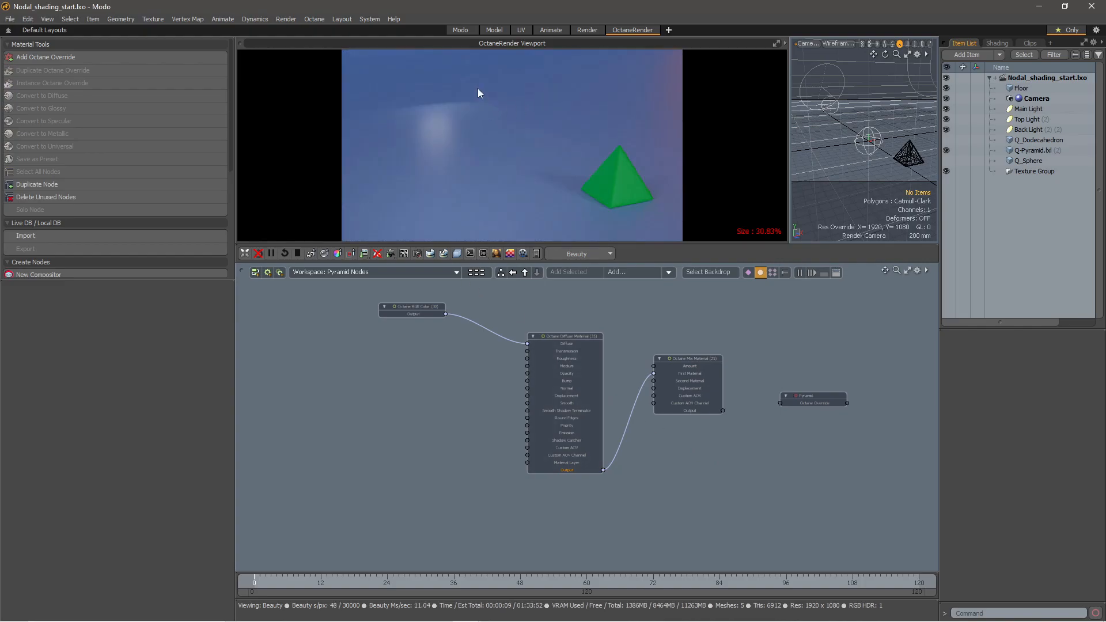
Space out the Mix Material and Pyramid nodes and connect the Mix Material output to the Pyramid's Octane Override
{"action": "middle_click_drag", "start_coordinate": [759, 339], "coordinate": [635, 323]}
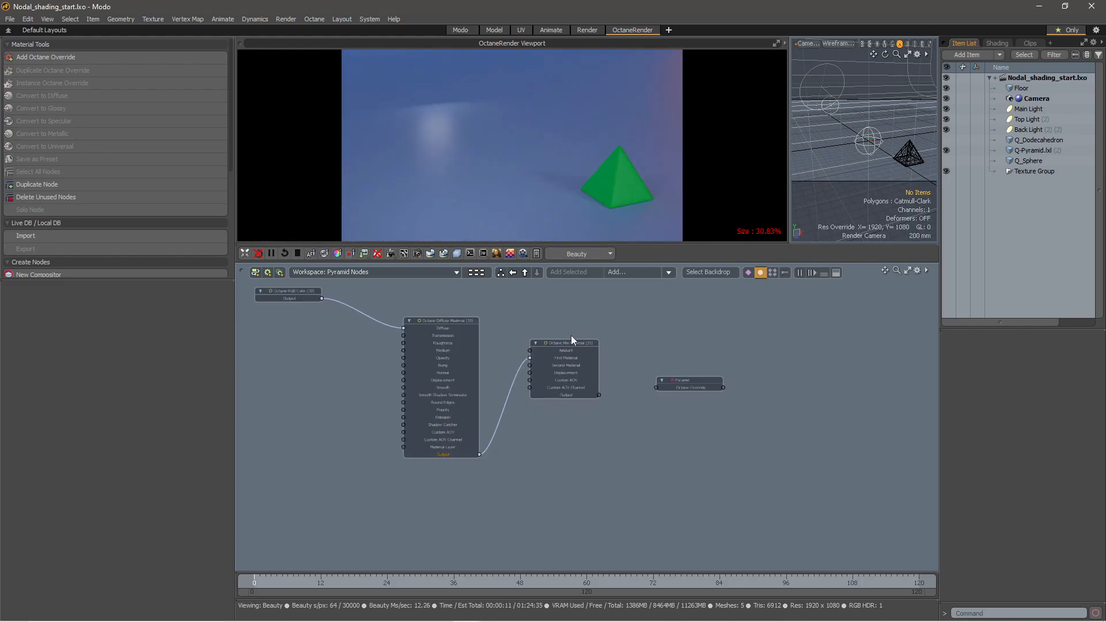
{"action": "left_click_drag", "start_coordinate": [572, 343], "coordinate": [589, 371]}
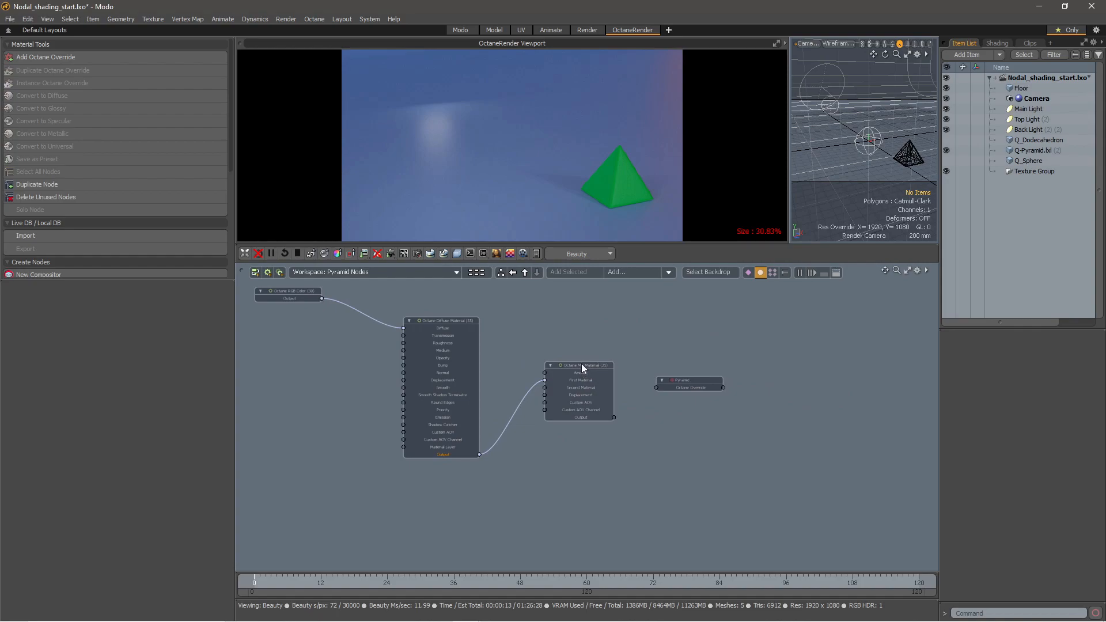
{"action": "left_click_drag", "start_coordinate": [692, 380], "coordinate": [714, 379]}
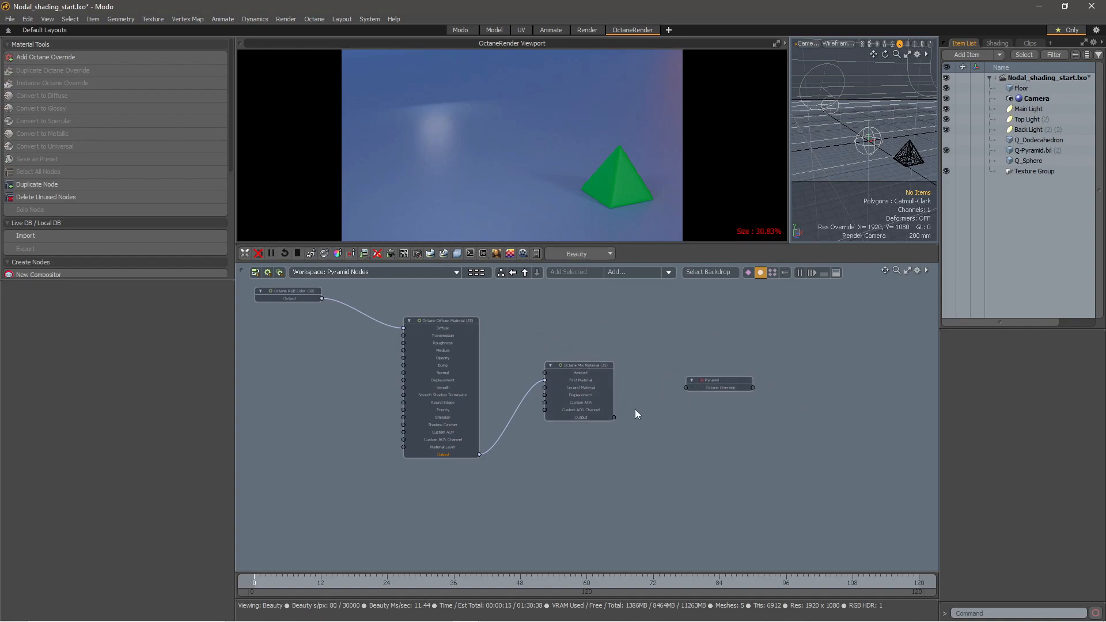
{"action": "left_click", "coordinate": [614, 416]}
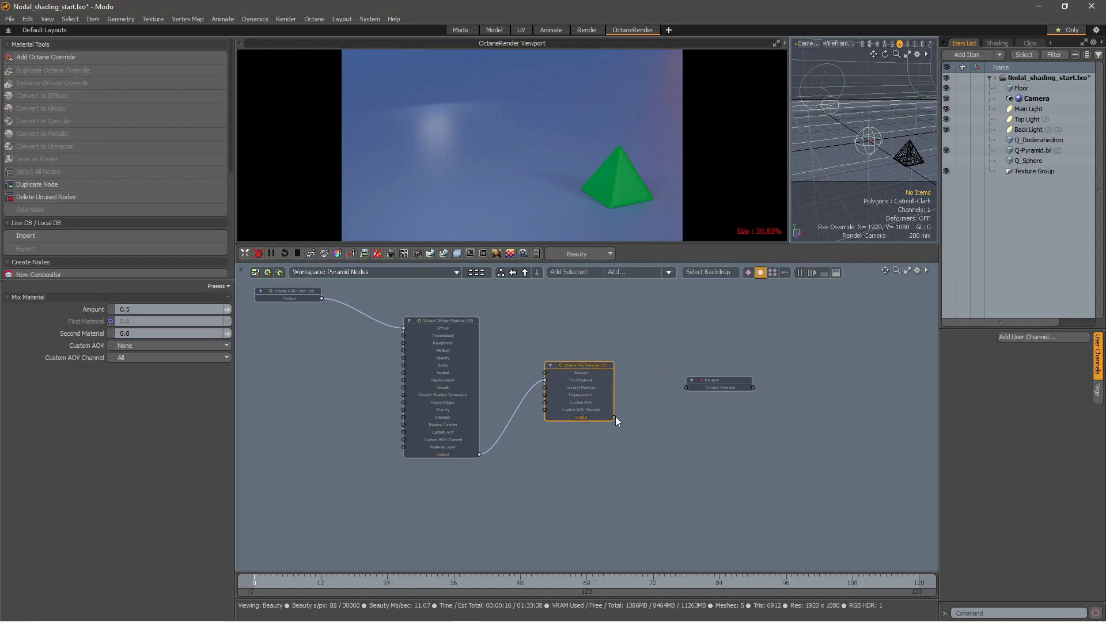
{"action": "left_click_drag", "start_coordinate": [675, 385], "coordinate": [686, 387]}
{"action": "mouse_move", "coordinate": [587, 363]}
{"action": "left_mouse_down"}
{"action": "mouse_move", "coordinate": [610, 382]}
{"action": "mouse_move", "coordinate": [601, 377]}
{"action": "left_mouse_up"}
Add an Octane Dirt Texture node above the Mix Material and connect its output to the Mix Material's Amount input
{"action": "left_click_drag", "start_coordinate": [399, 308], "coordinate": [517, 348], "text": "alt"}
{"action": "left_click", "coordinate": [668, 273]}
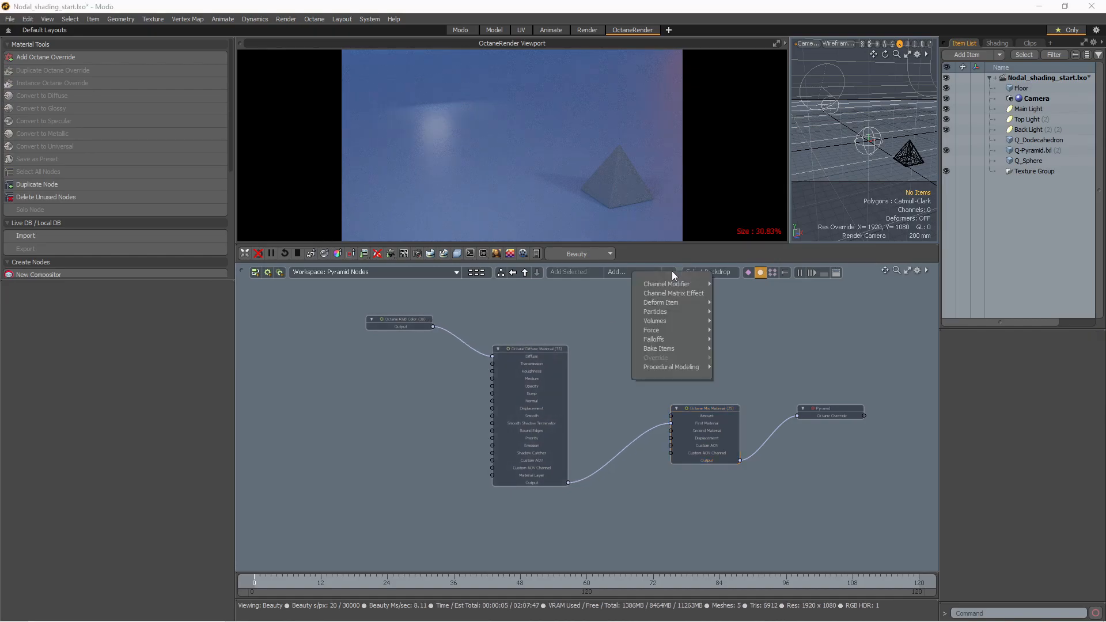
{"action": "mouse_move", "coordinate": [669, 285]}
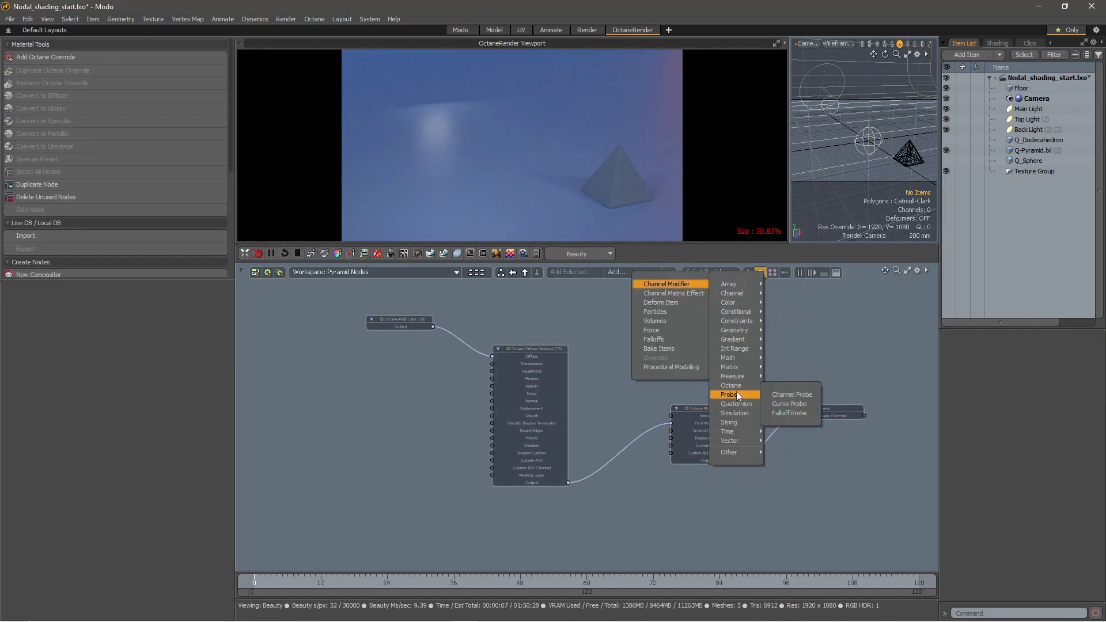
{"action": "mouse_move", "coordinate": [735, 385]}
{"action": "mouse_move", "coordinate": [811, 508]}
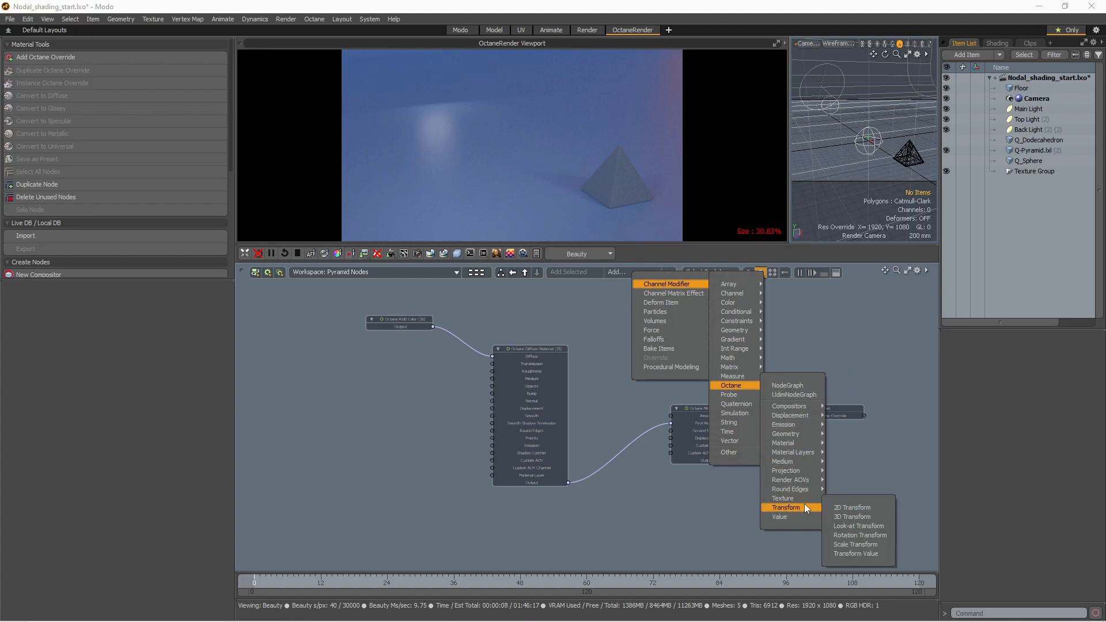
{"action": "mouse_move", "coordinate": [861, 564]}
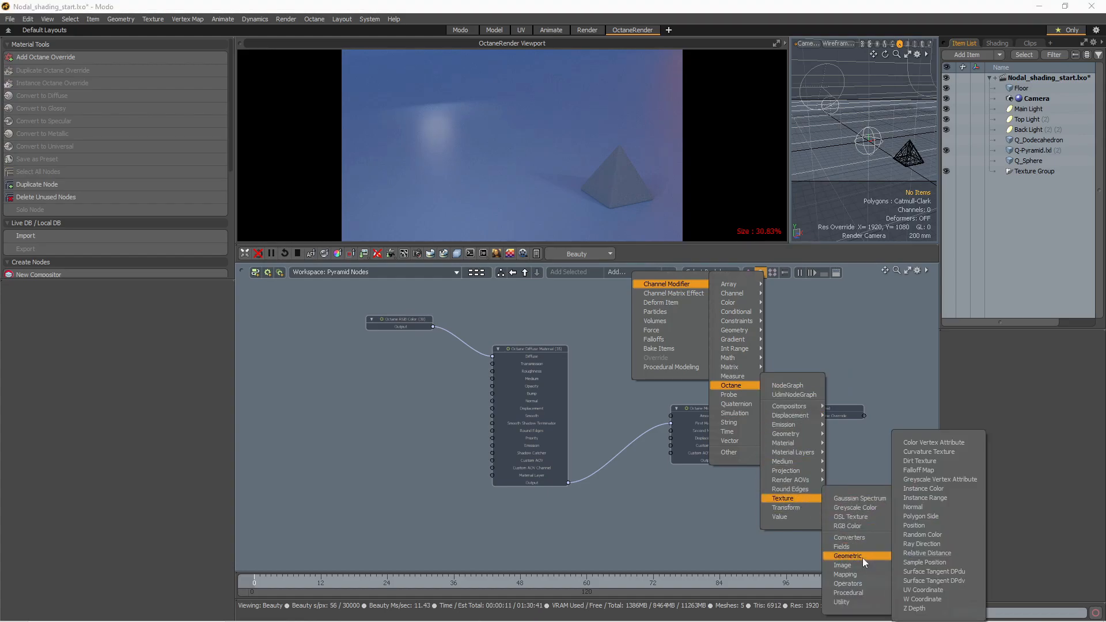
{"action": "left_click", "coordinate": [950, 462]}
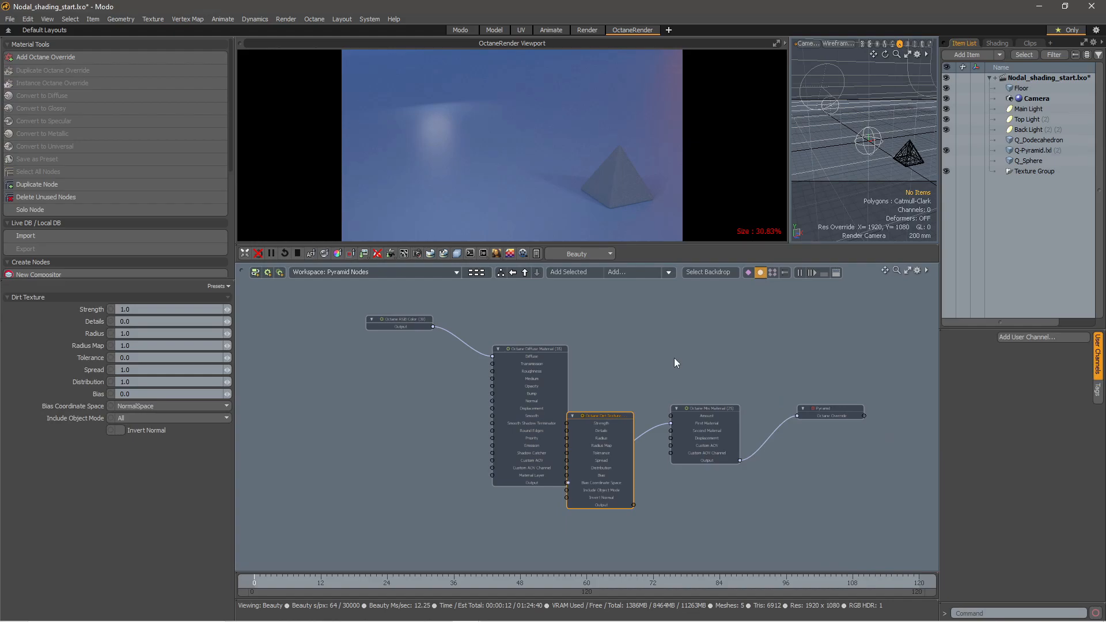
{"action": "left_click_drag", "start_coordinate": [620, 416], "coordinate": [630, 291]}
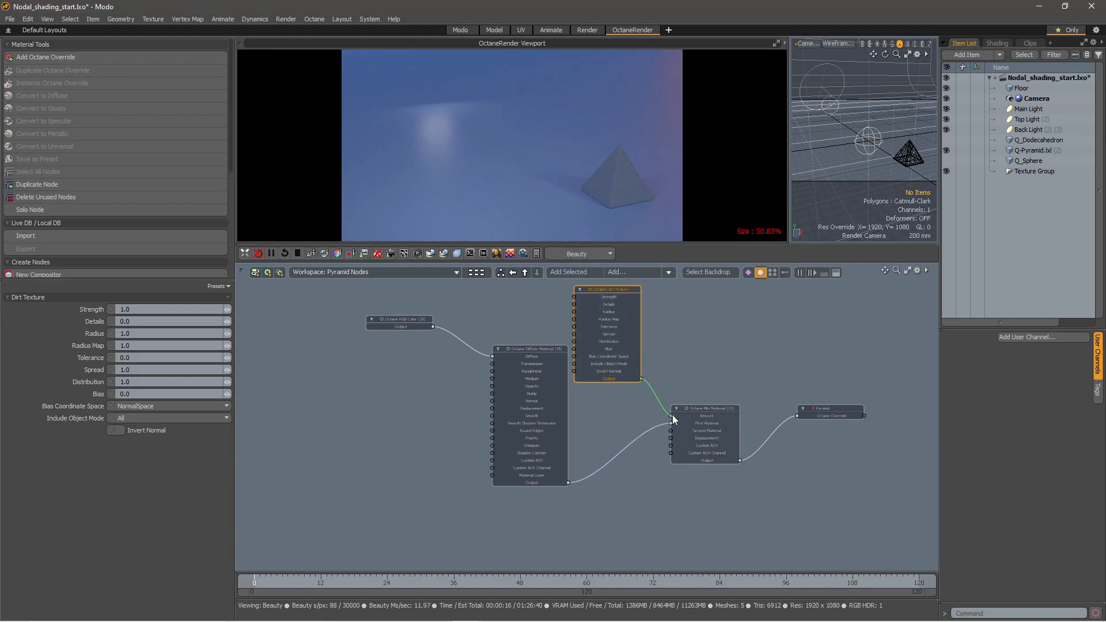
{"action": "left_click_drag", "start_coordinate": [535, 351], "coordinate": [520, 351]}
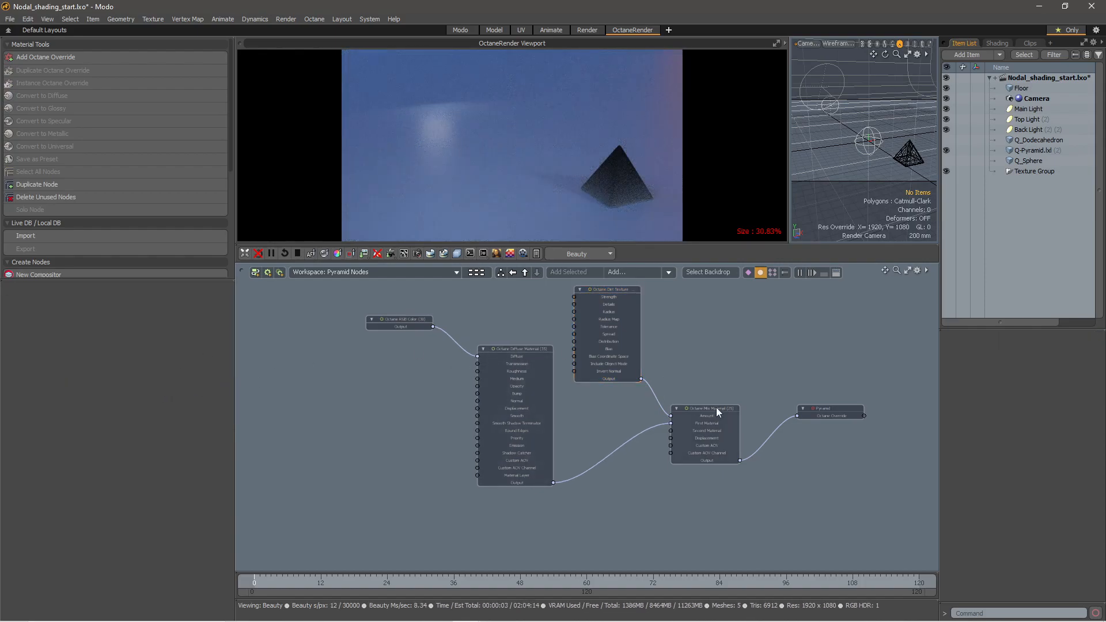
Enable Invert Normal on the Dirt Texture node
{"action": "left_click", "coordinate": [631, 297]}
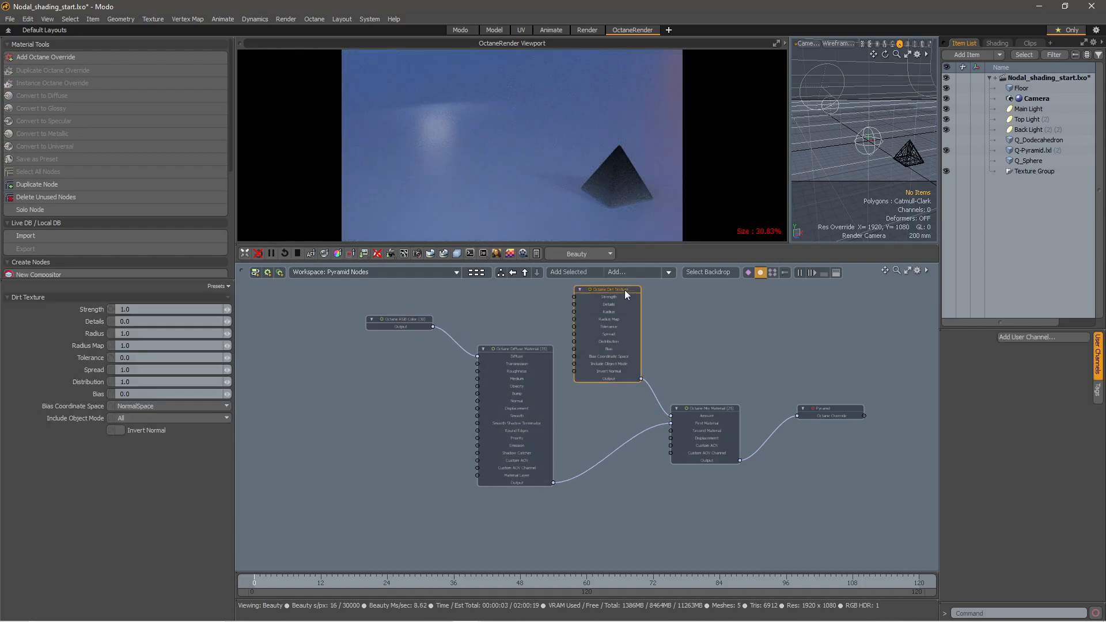
{"action": "left_click", "coordinate": [121, 431]}
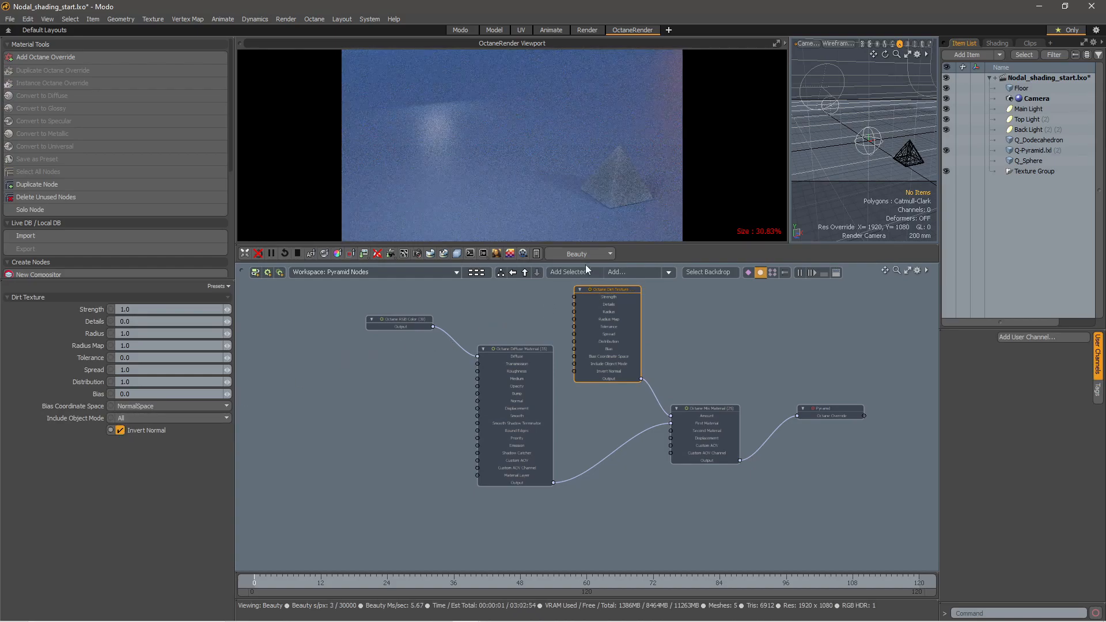
{"action": "left_click", "coordinate": [161, 310]}
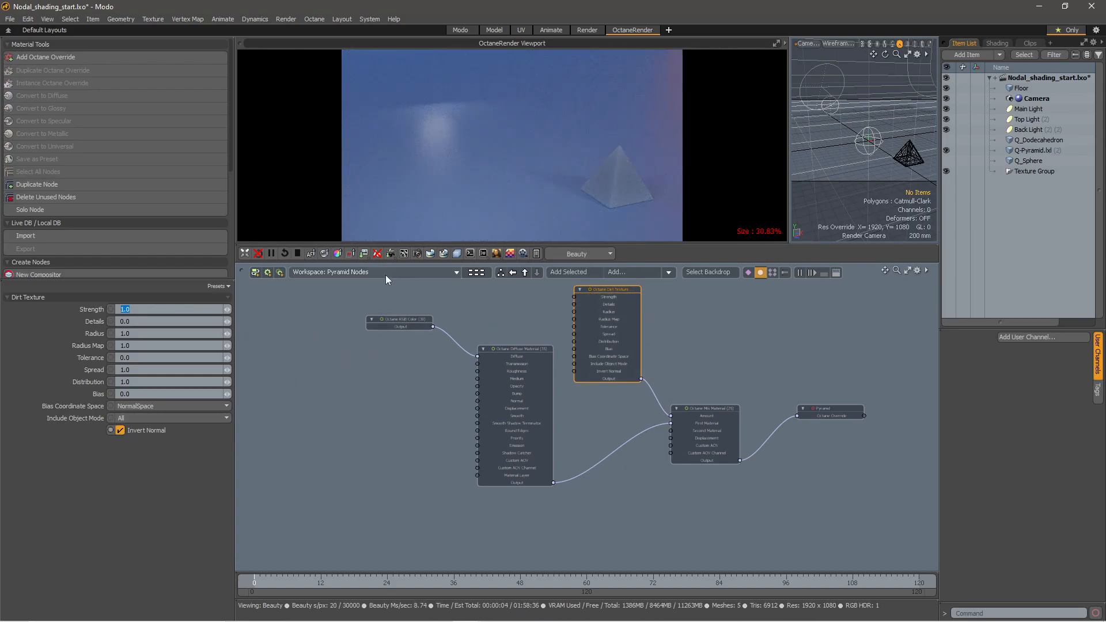
Duplicate the Diffuse Material node together with its RGB Color node and place the copies below the originals
{"action": "scroll", "coordinate": [476, 331], "scroll_direction": "down", "scroll_amount": 4}
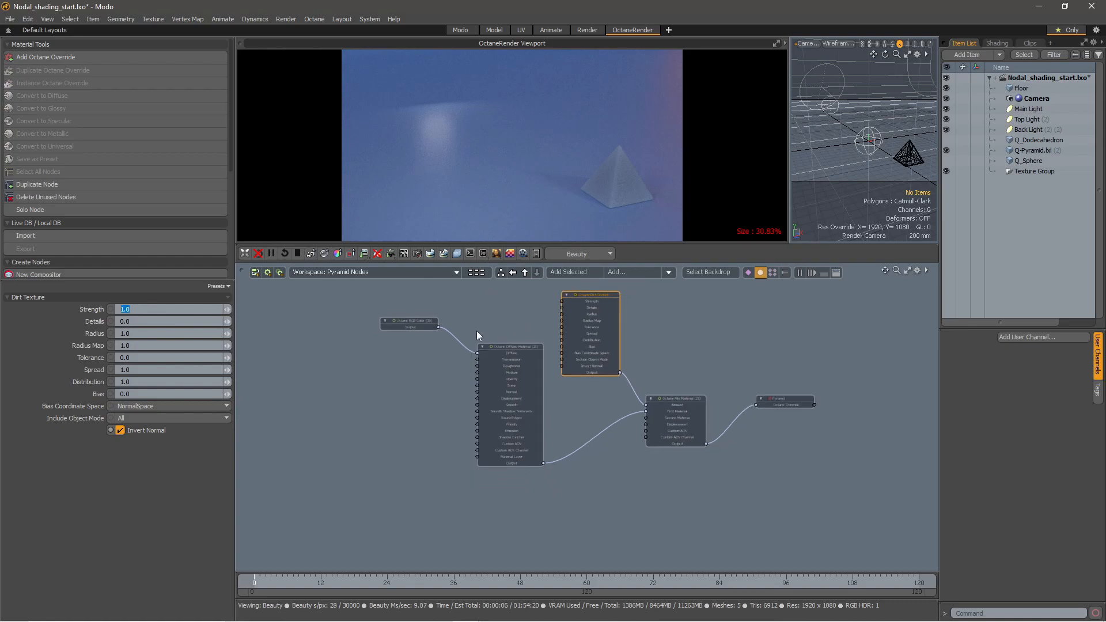
{"action": "scroll", "coordinate": [574, 395], "scroll_direction": "up", "scroll_amount": 1}
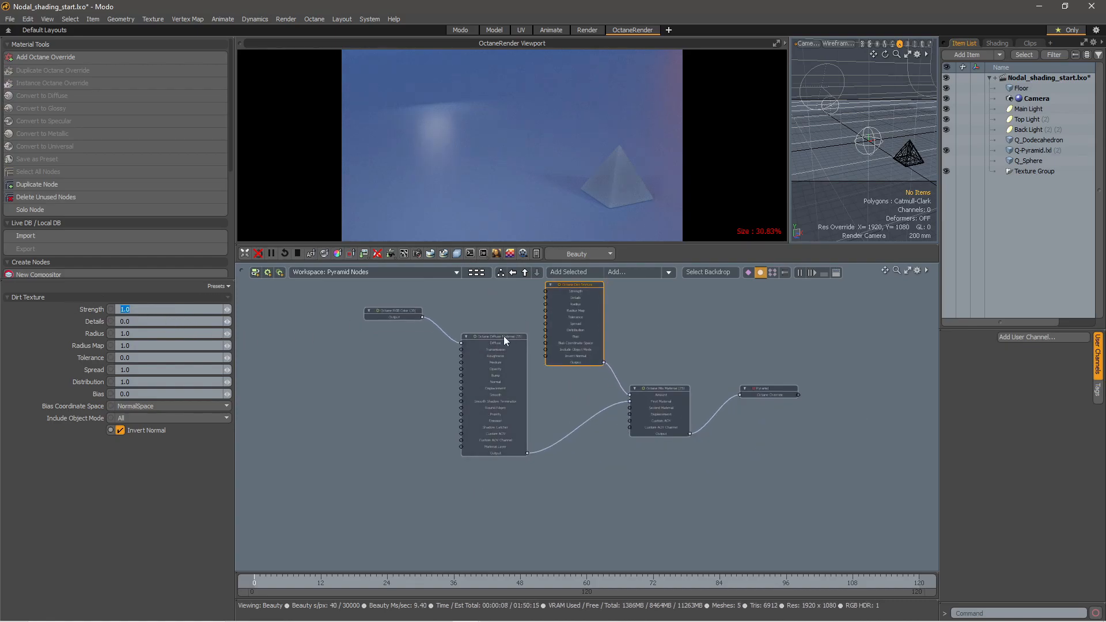
{"action": "left_click", "coordinate": [504, 337]}
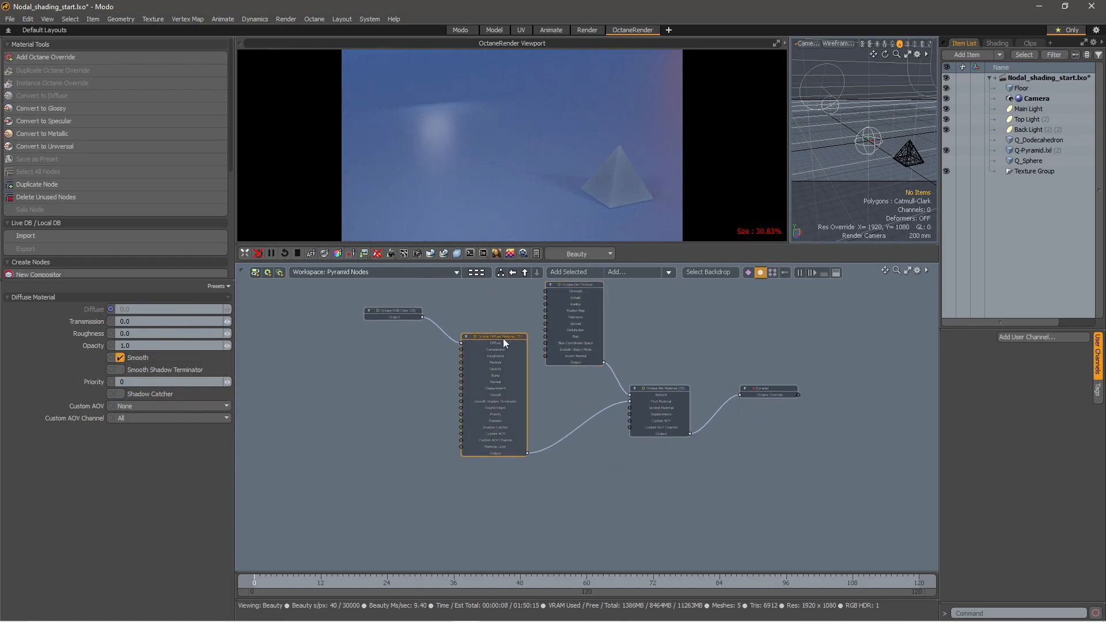
{"action": "right_click", "coordinate": [503, 338]}
{"action": "mouse_move", "coordinate": [507, 525]}
{"action": "left_click", "coordinate": [575, 527]}
{"action": "left_click_drag", "start_coordinate": [495, 326], "coordinate": [484, 496]}
{"action": "left_click", "coordinate": [386, 437]}
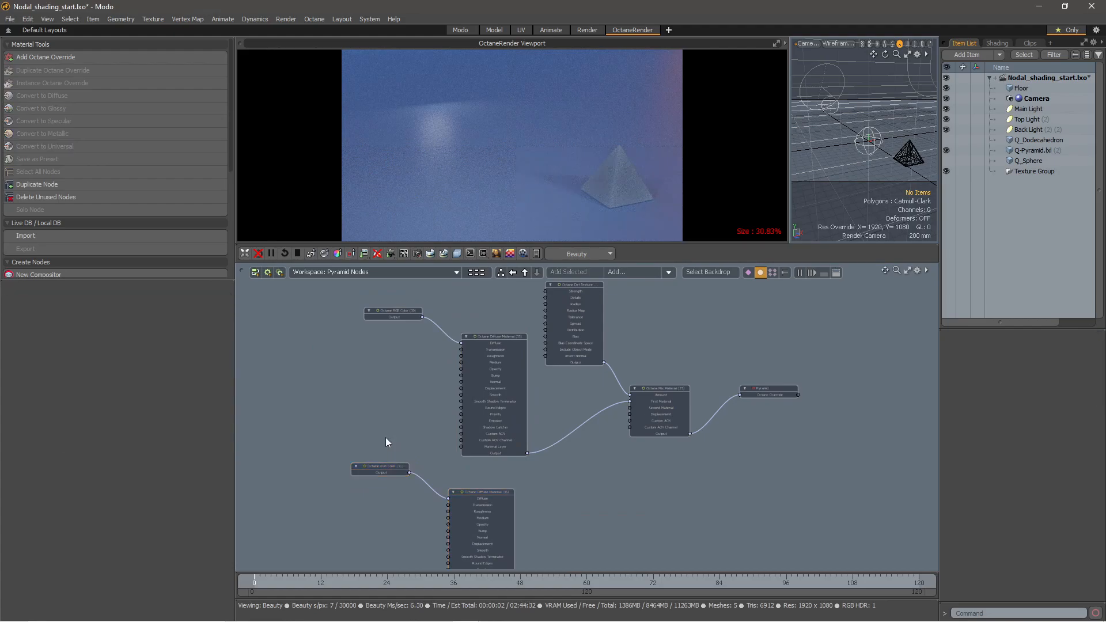
Set the duplicated RGB Color node to the green color preset (0.0, 1.0, 0.34)
{"action": "left_click", "coordinate": [387, 468]}
{"action": "double_click", "coordinate": [177, 310]}
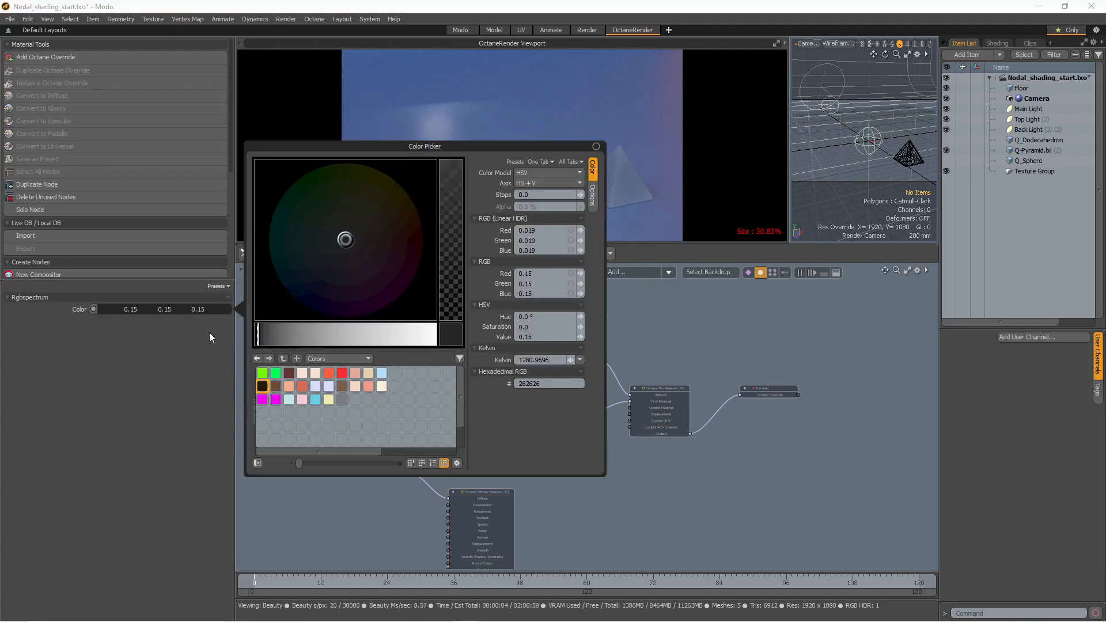
{"action": "left_click", "coordinate": [275, 373]}
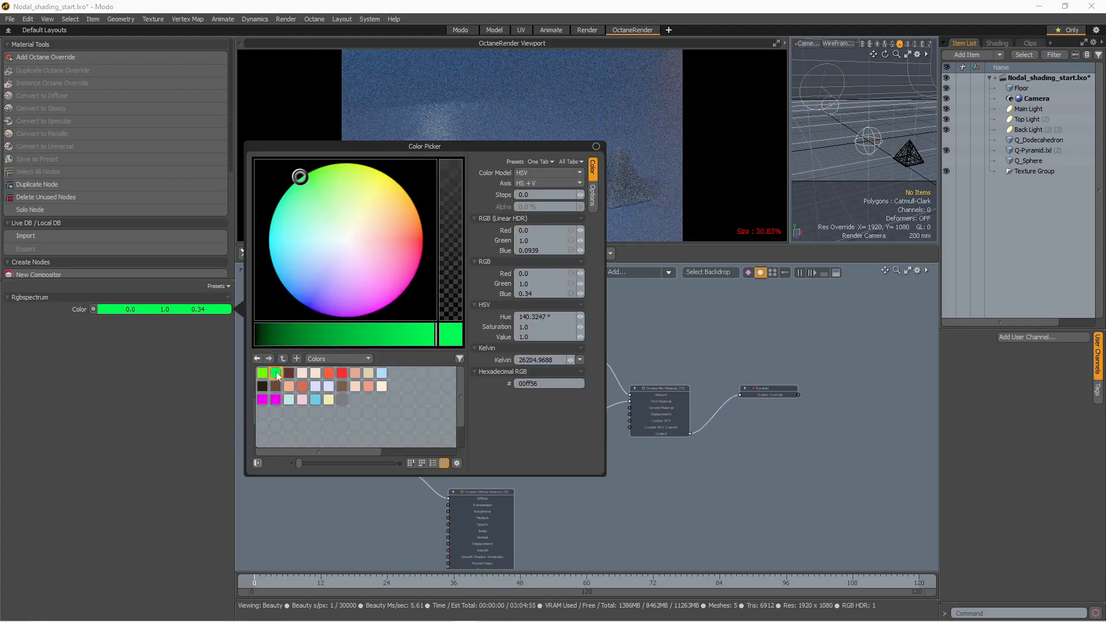
{"action": "left_click", "coordinate": [540, 468]}
Connect the duplicated Diffuse Material's output to the Mix Material's Second Material input
{"action": "left_click_drag", "start_coordinate": [540, 468], "coordinate": [468, 390], "text": "alt"}
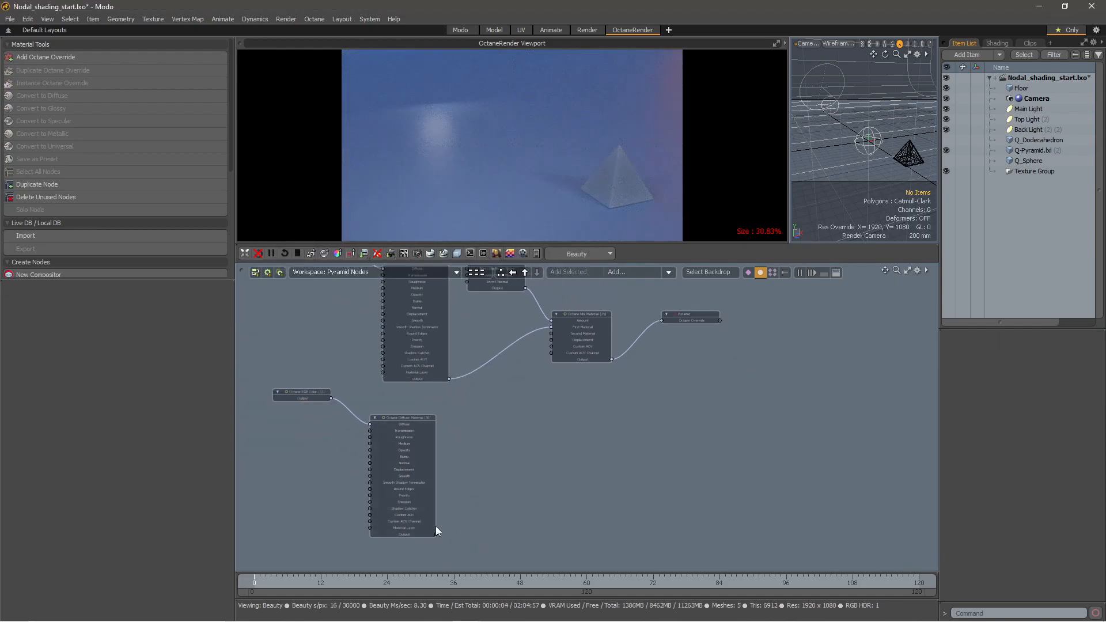
{"action": "left_click_drag", "start_coordinate": [455, 523], "coordinate": [552, 332]}
{"action": "left_click_drag", "start_coordinate": [436, 534], "coordinate": [551, 334]}
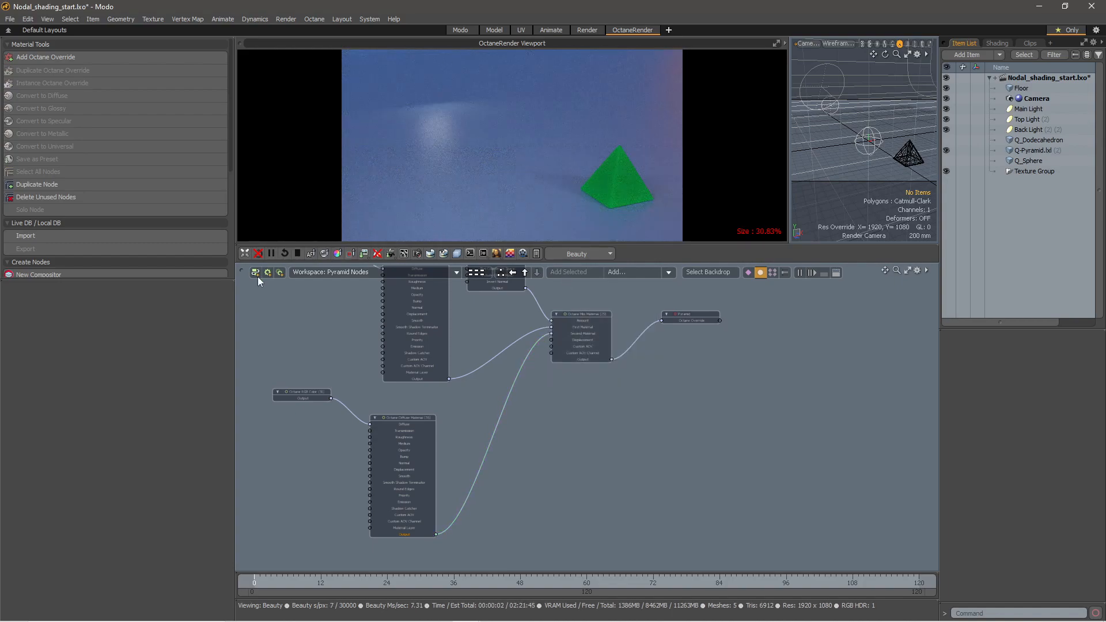
Set the Dirt Texture's Strength to 10
{"action": "left_click_drag", "start_coordinate": [465, 307], "coordinate": [525, 388], "text": "alt"}
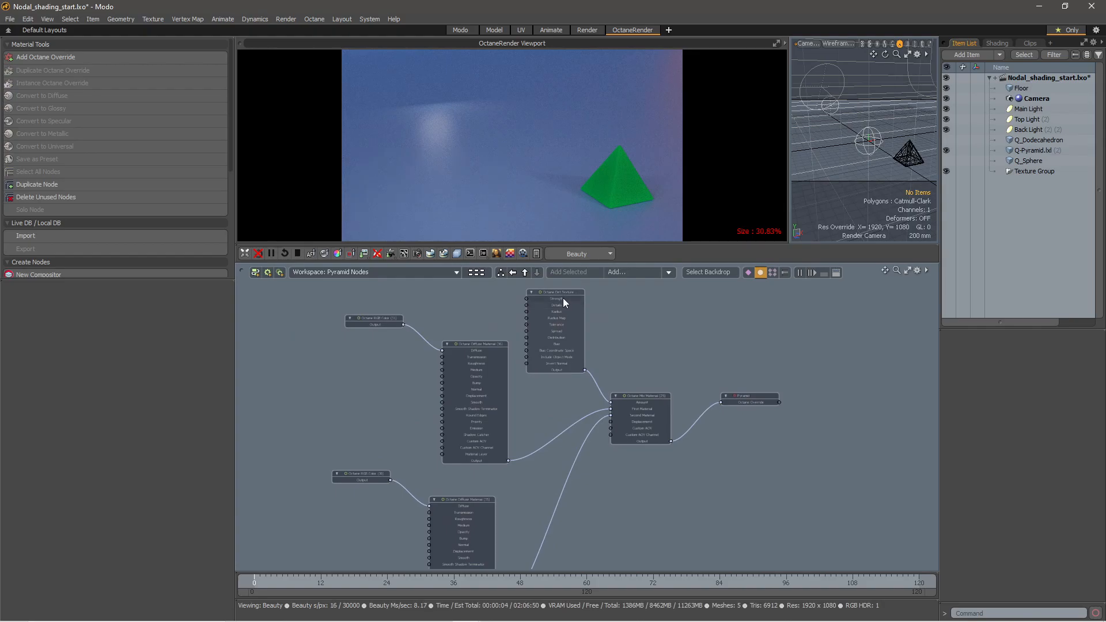
{"action": "left_click", "coordinate": [562, 298]}
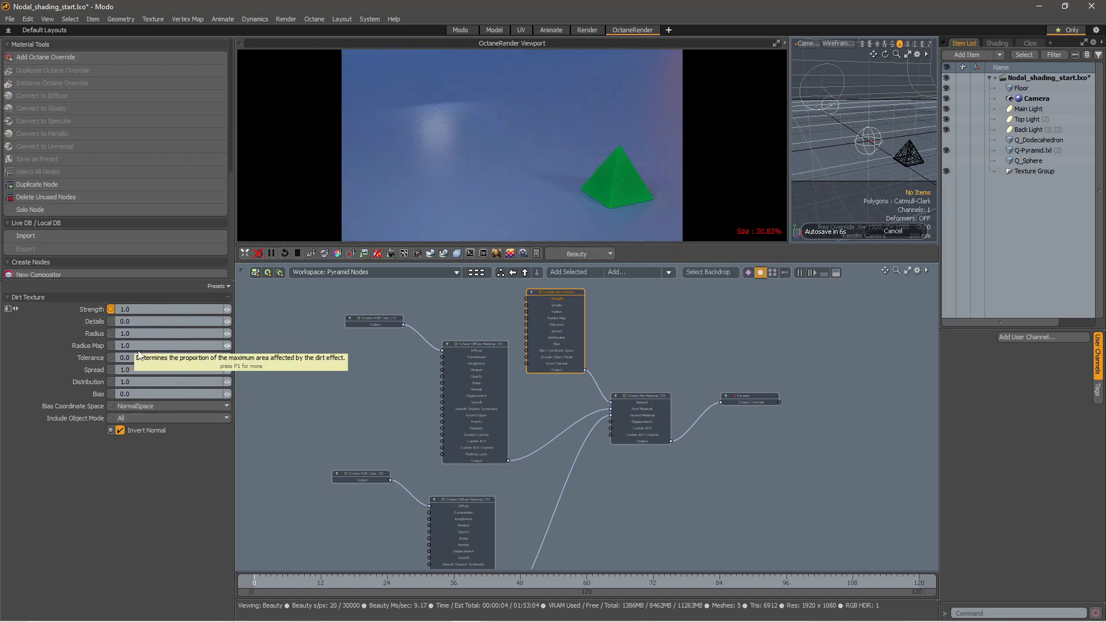
{"action": "left_click", "coordinate": [125, 310]}
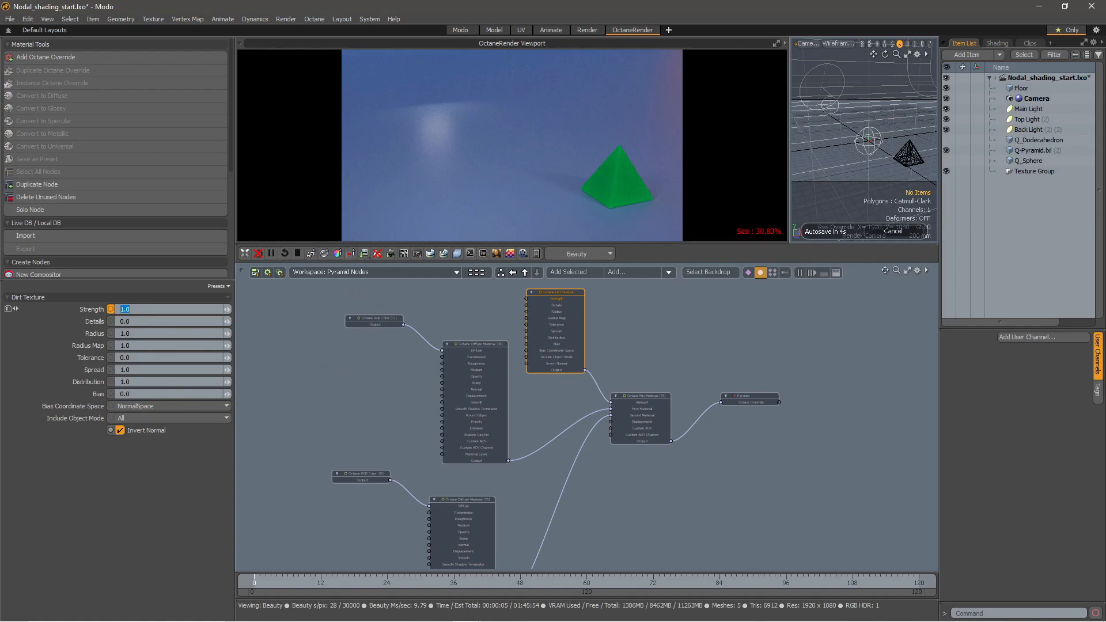
{"action": "type", "text": "10"}
{"action": "key", "text": "Return"}
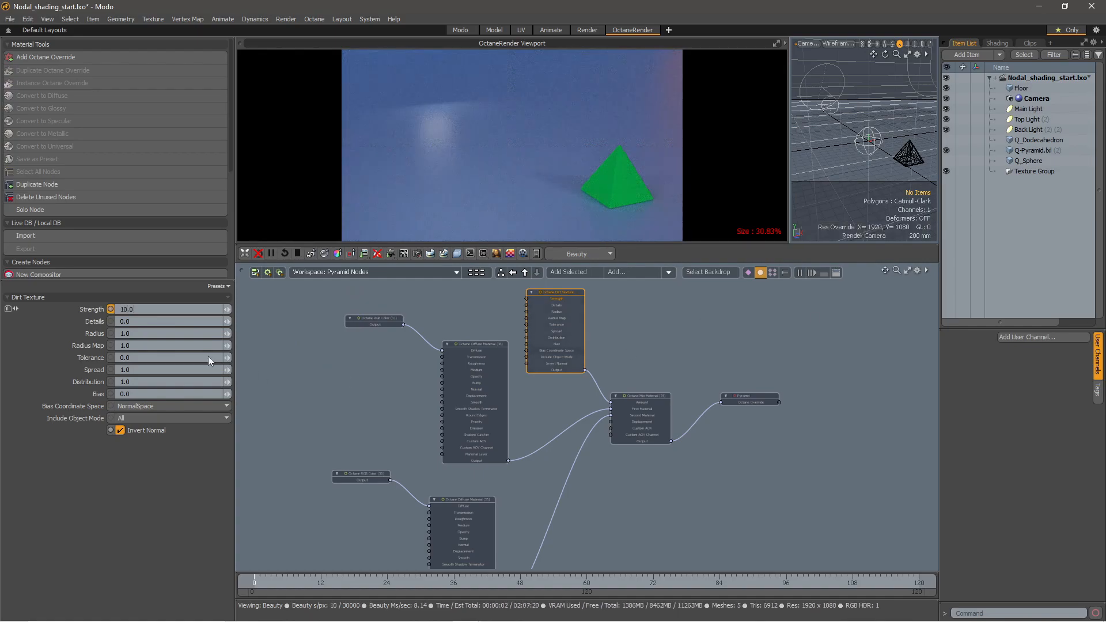
Set the Dirt Texture's Details to 10 and its Strength to 0.5
{"action": "left_click", "coordinate": [124, 322]}
{"action": "type", "text": "10"}
{"action": "key", "text": "Return"}
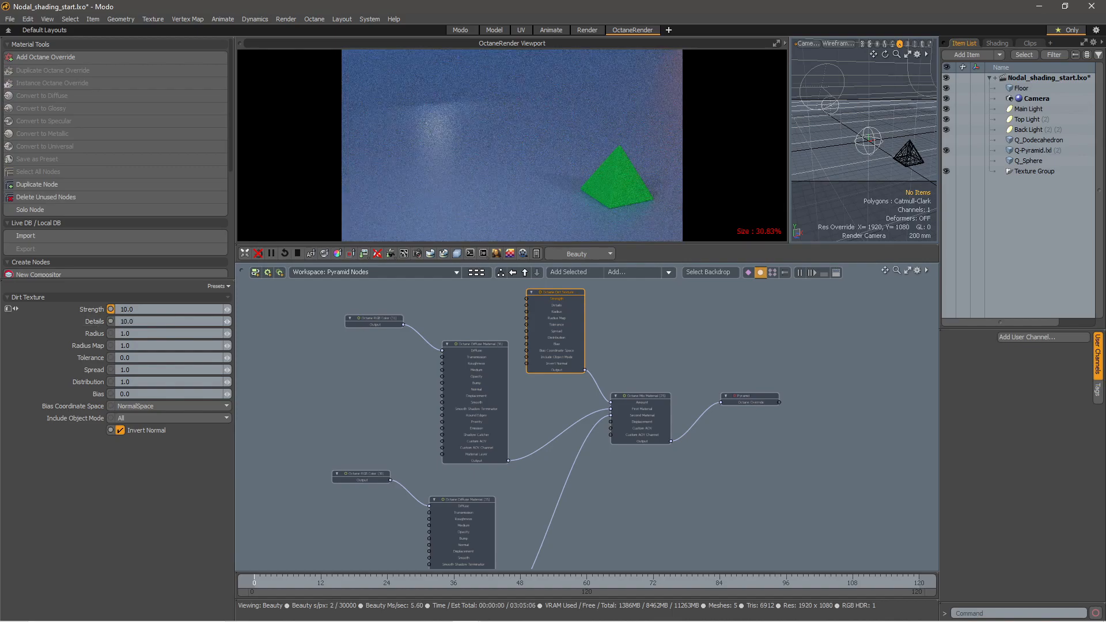
{"action": "left_click", "coordinate": [127, 310]}
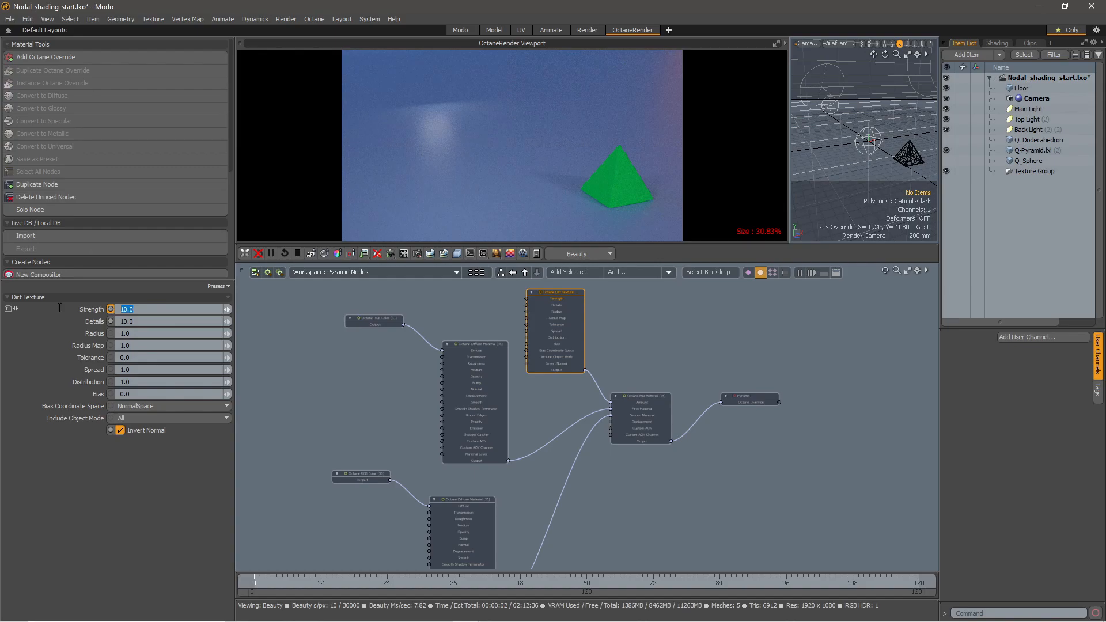
{"action": "type", "text": "0."}
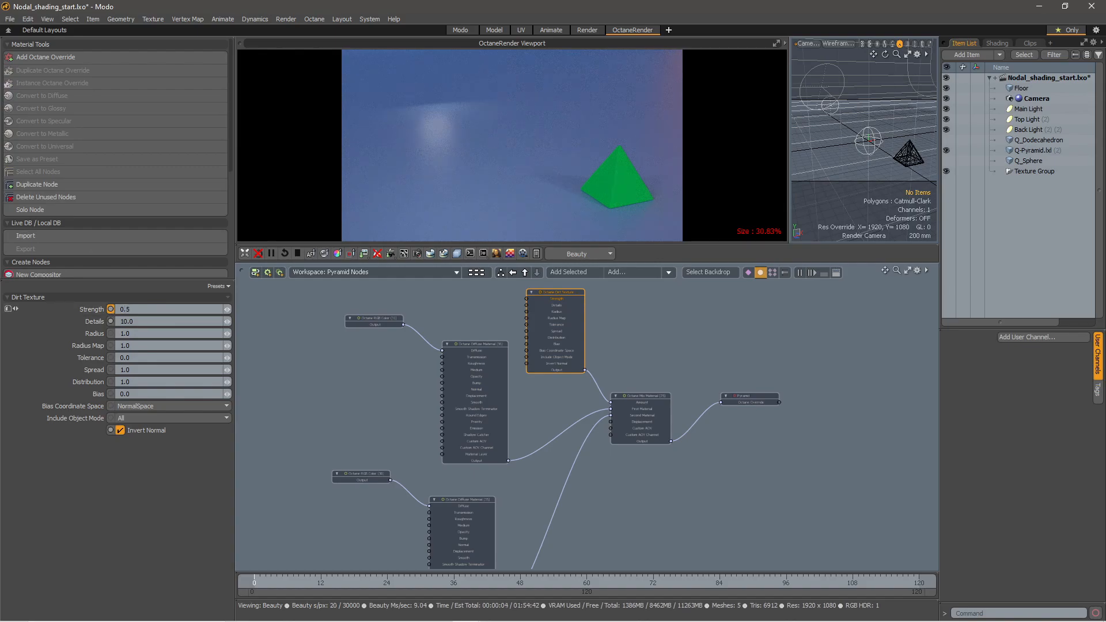
Turn the Dirt Texture's Invert Normal option off and back on, keeping Strength at 0.5
{"action": "type", "text": "5"}
{"action": "key", "text": "Return"}
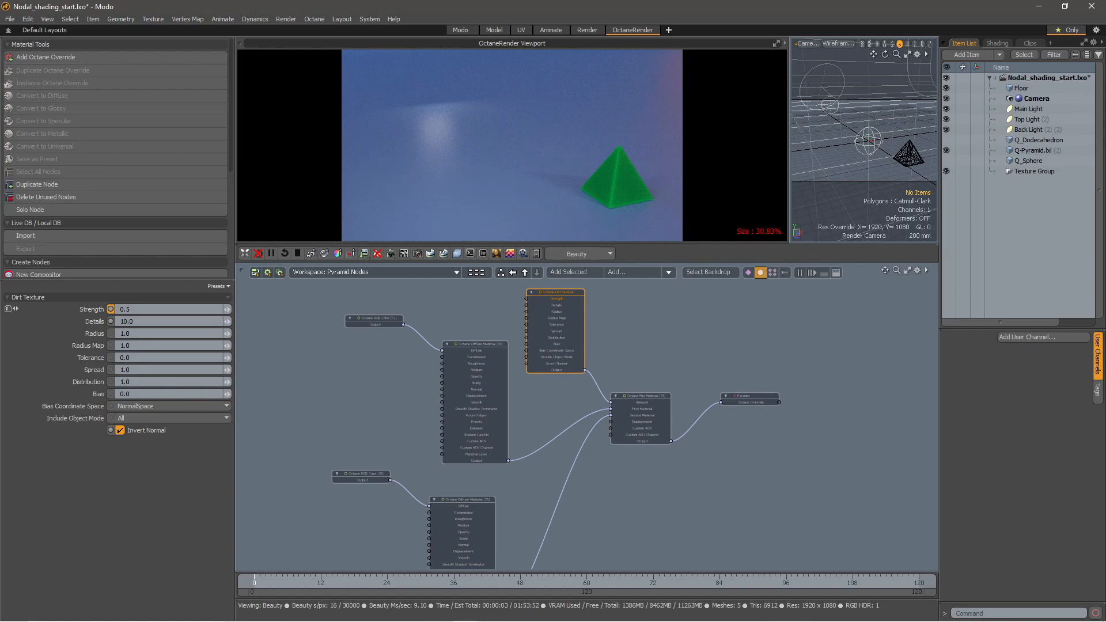
{"action": "left_click", "coordinate": [112, 430]}
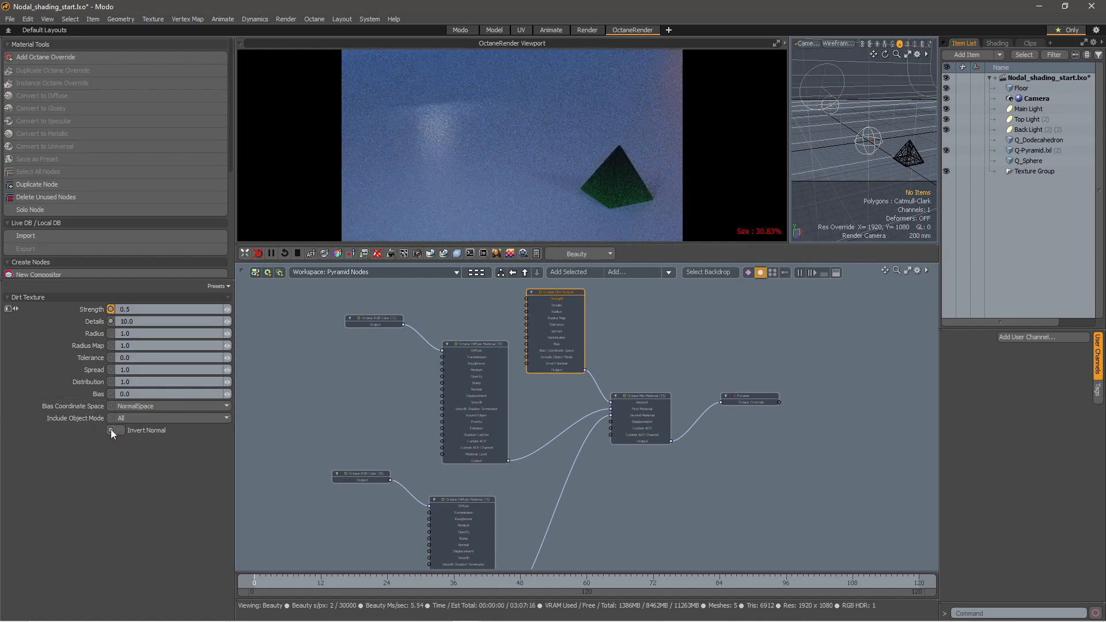
{"action": "left_click", "coordinate": [121, 430]}
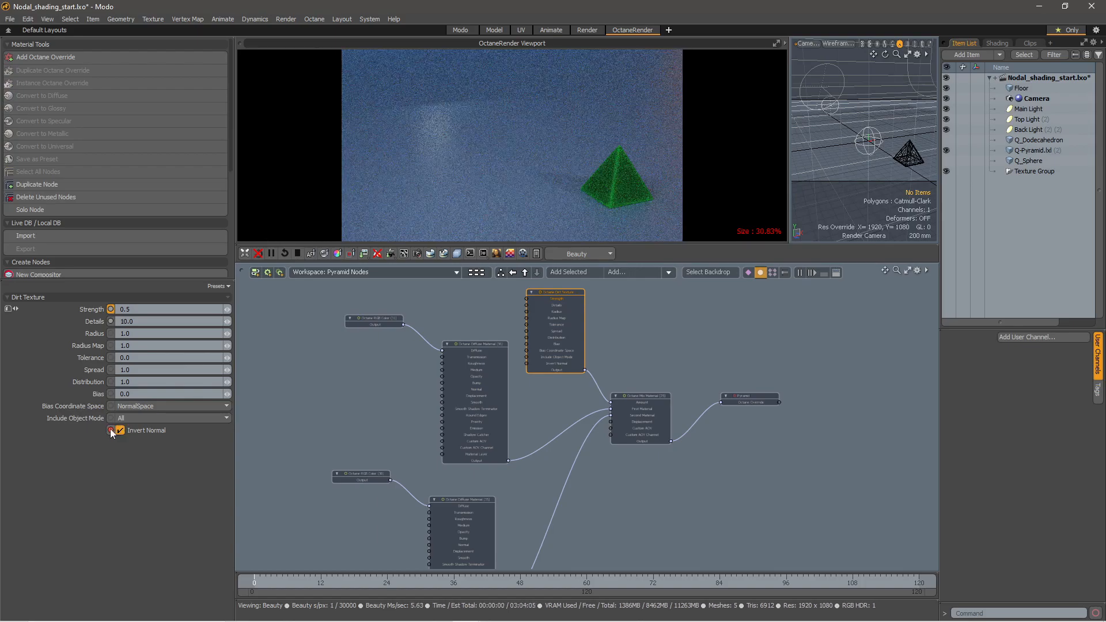
Move the dark Diffuse Material's connection from the Mix Material's First Material input to its Second Material input
{"action": "mouse_move", "coordinate": [591, 414]}
{"action": "left_mouse_down"}
{"action": "mouse_move", "coordinate": [575, 420]}
{"action": "mouse_move", "coordinate": [611, 416]}
{"action": "left_mouse_up"}
{"action": "left_click_drag", "start_coordinate": [544, 521], "coordinate": [475, 472], "text": "alt"}
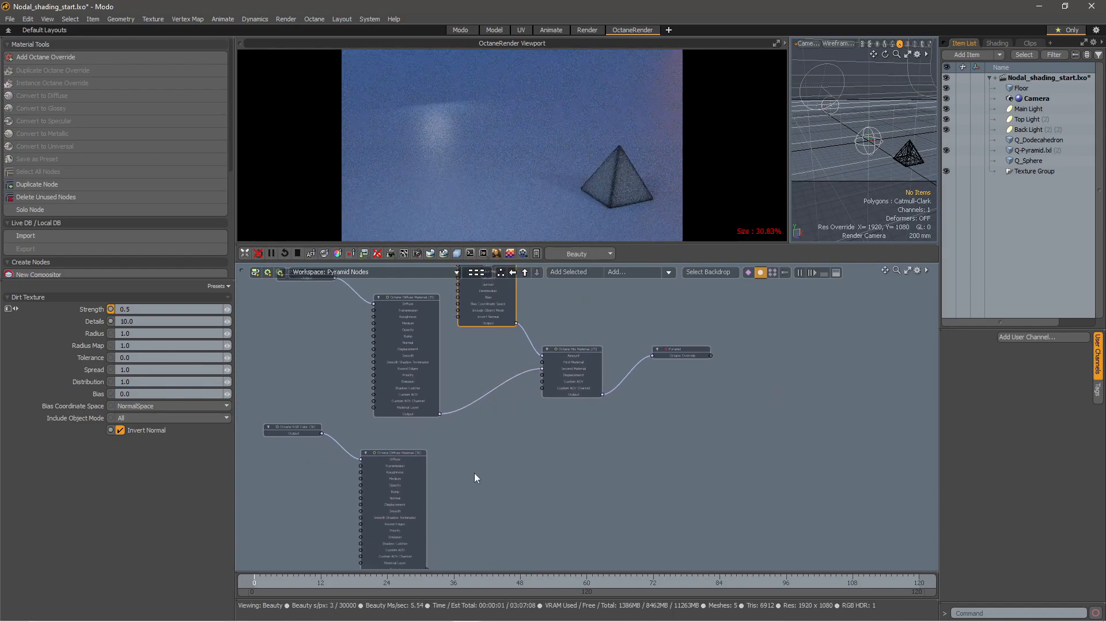
{"action": "scroll", "coordinate": [468, 440], "scroll_direction": "down", "scroll_amount": 2}
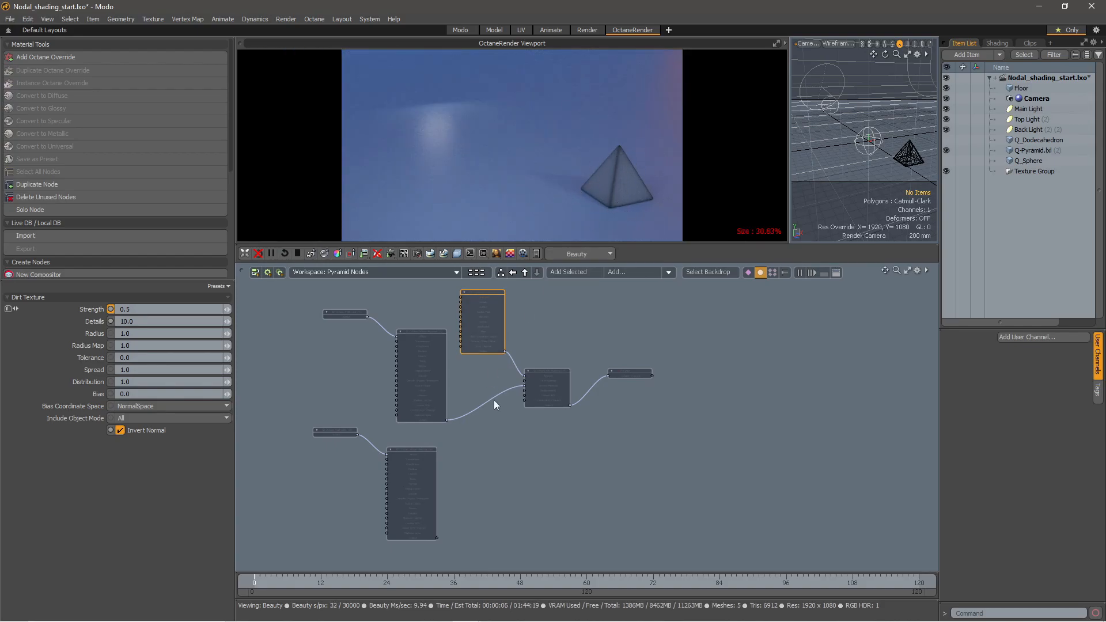
{"action": "scroll", "coordinate": [463, 510], "scroll_direction": "up", "scroll_amount": 2}
{"action": "left_click_drag", "start_coordinate": [612, 307], "coordinate": [643, 375], "text": "alt"}
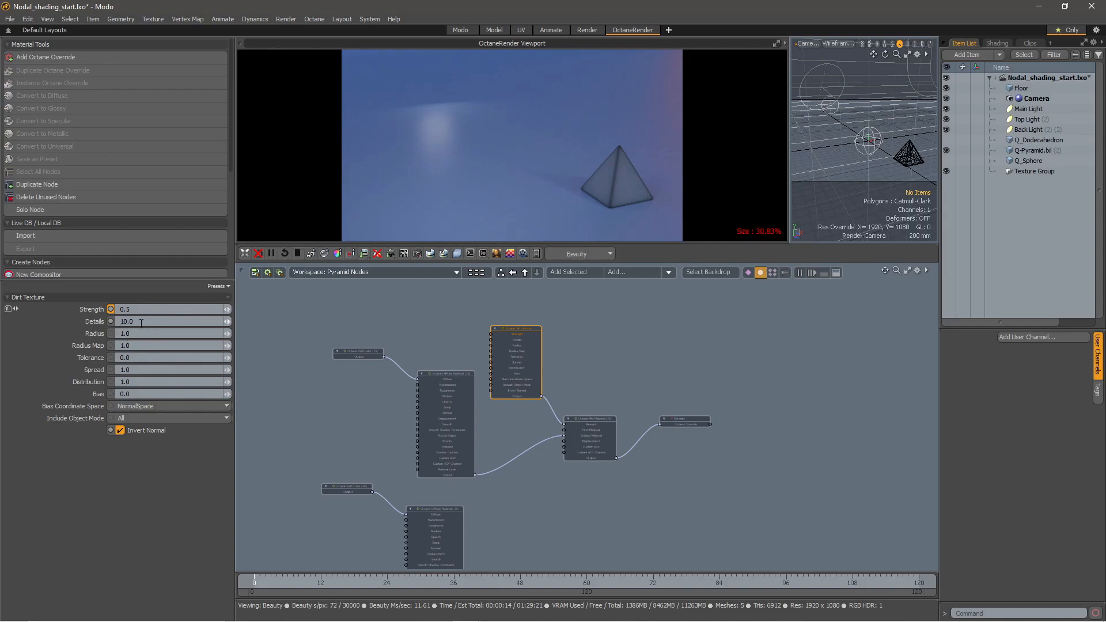
Try the Dirt Texture's Radius at 2 and 5, and return it to 1
{"action": "left_click", "coordinate": [151, 334]}
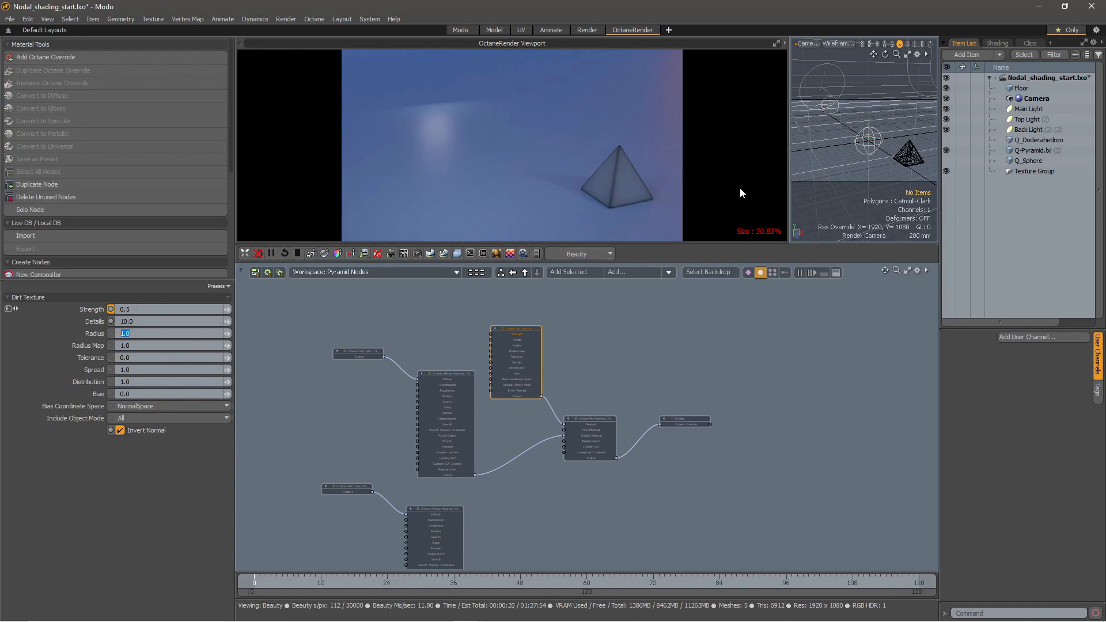
{"action": "type", "text": "2"}
{"action": "key", "text": "Return"}
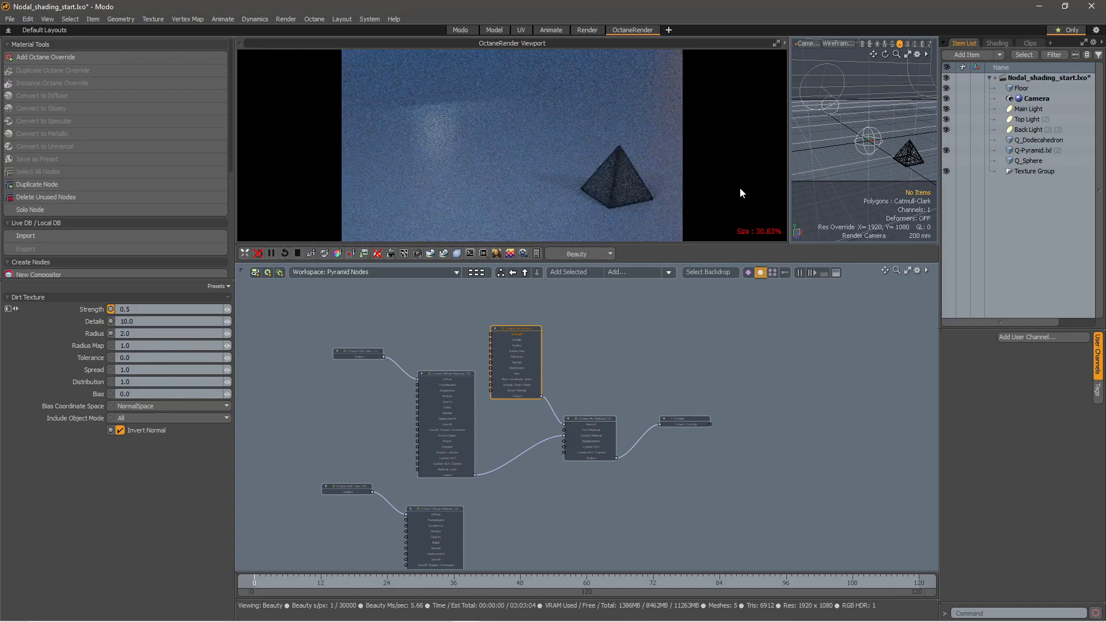
{"action": "left_click", "coordinate": [151, 335]}
{"action": "type", "text": "5"}
{"action": "key", "text": "Return"}
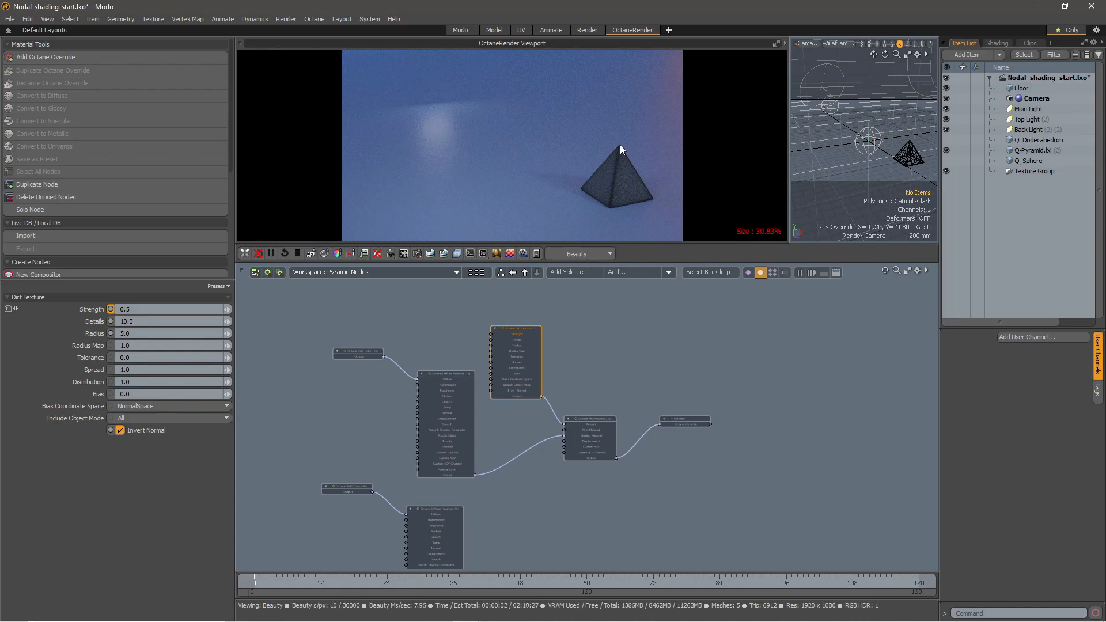
{"action": "left_click", "coordinate": [154, 334]}
{"action": "type", "text": "1"}
{"action": "key", "text": "Return"}
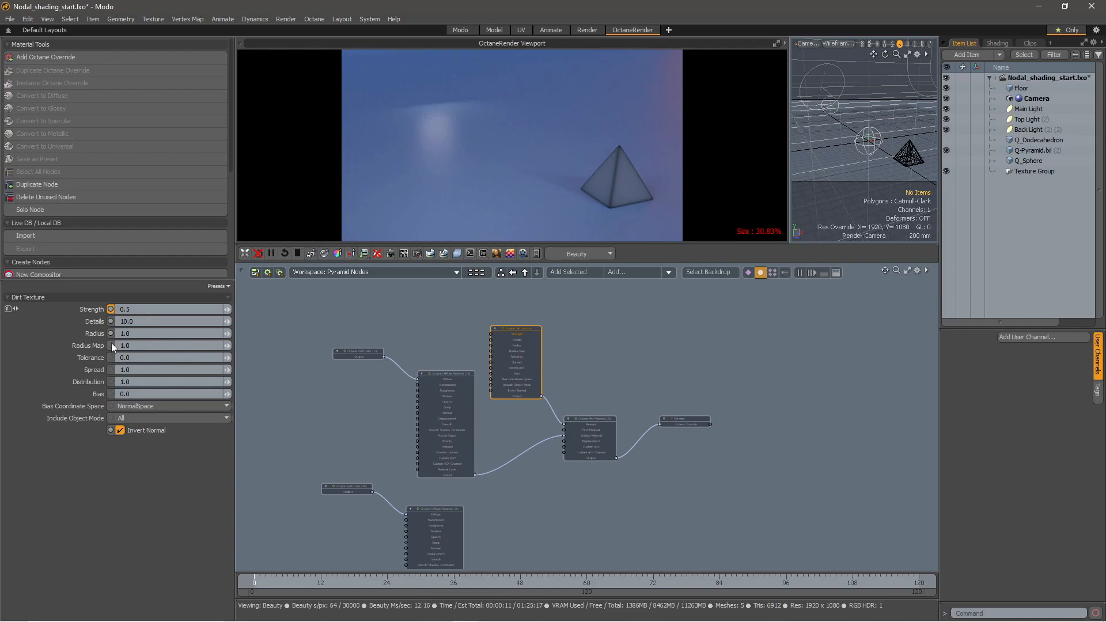
Try a Tolerance of 0.3 on the Dirt Texture and reset it to 0
{"action": "left_click", "coordinate": [141, 358]}
{"action": "type", "text": "0.3"}
{"action": "key", "text": "Return"}
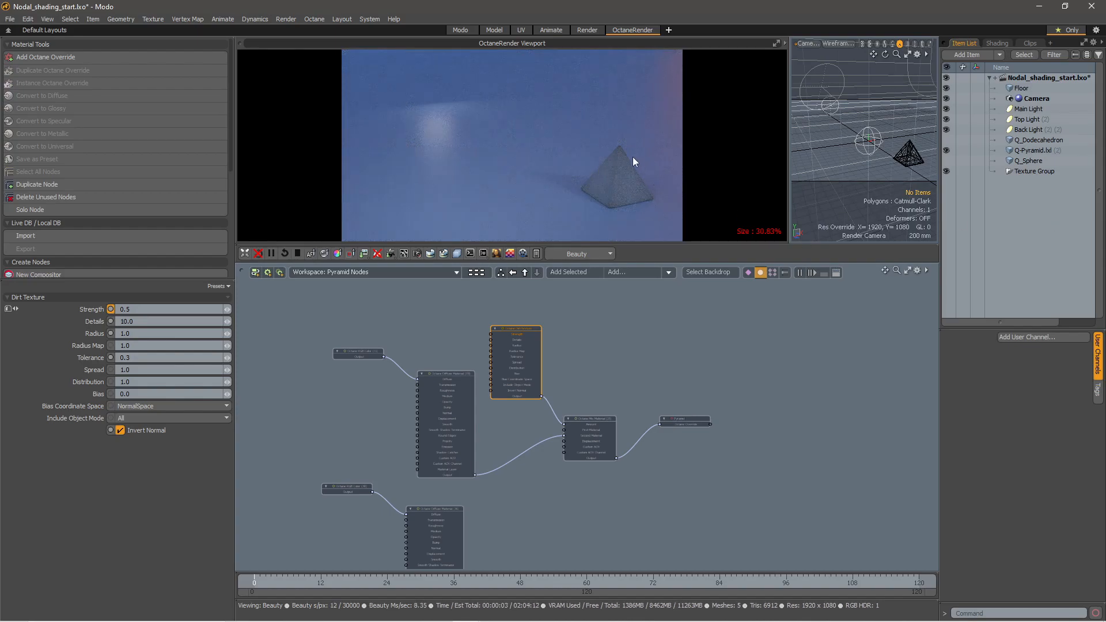
{"action": "left_click", "coordinate": [147, 359]}
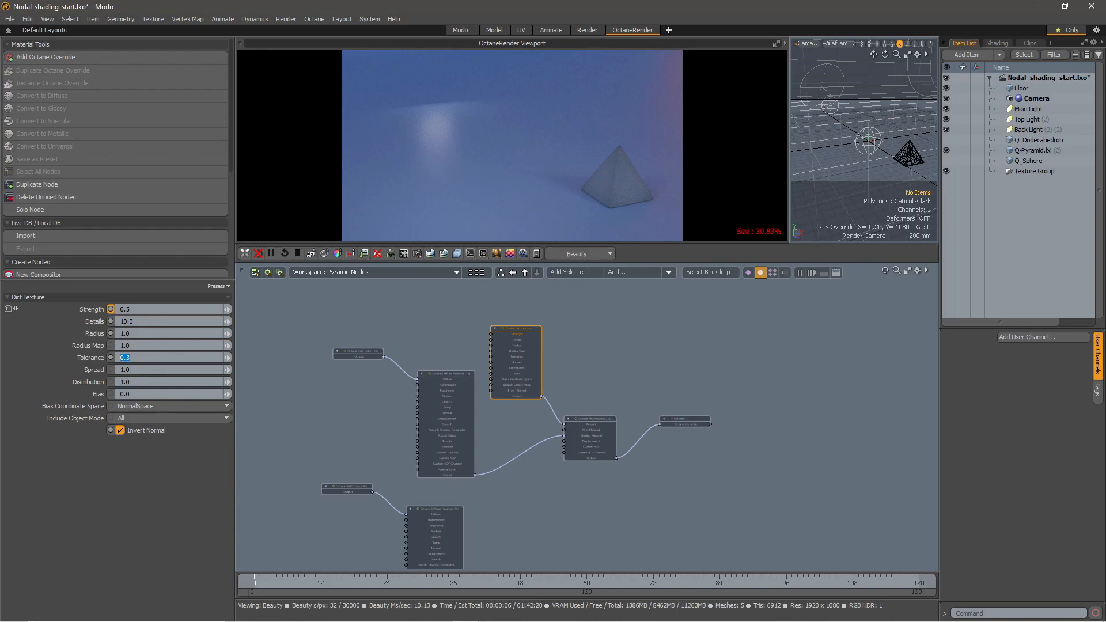
{"action": "type", "text": "0"}
{"action": "key", "text": "Return"}
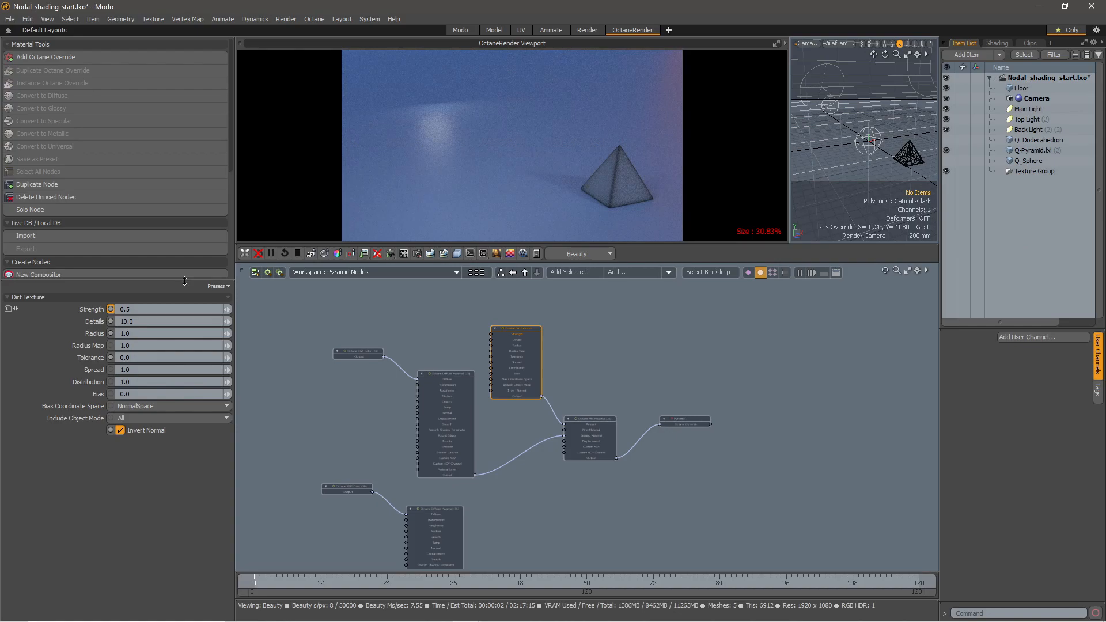
Set the Dirt Texture's Strength to 2 and its Radius to 0.1
{"action": "left_click", "coordinate": [136, 309]}
{"action": "type", "text": "2"}
{"action": "key", "text": "Return"}
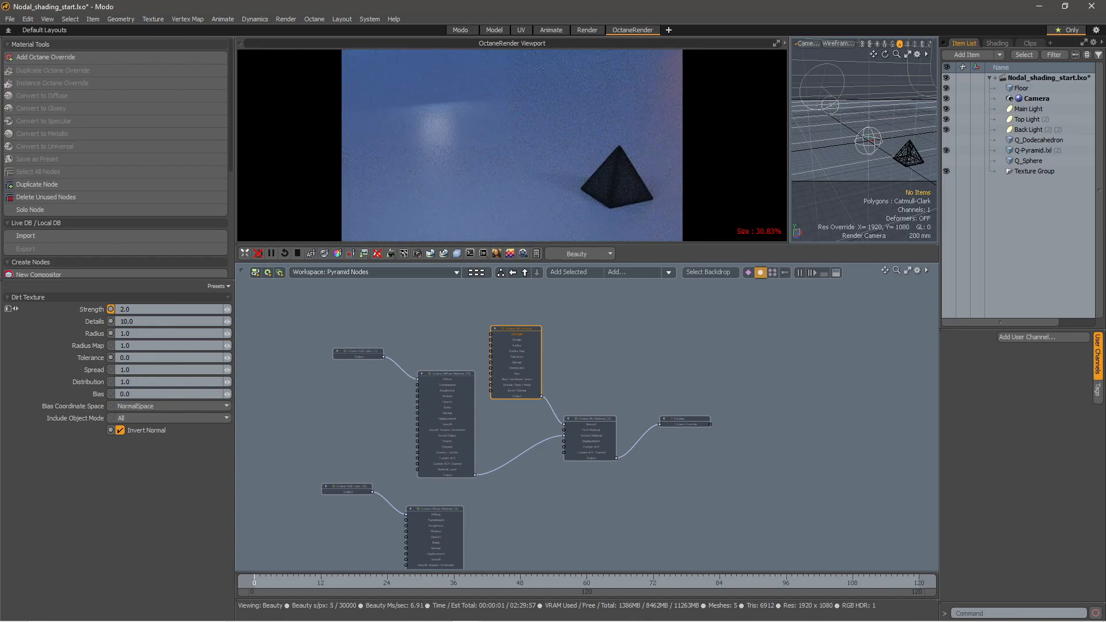
{"action": "left_click", "coordinate": [145, 334]}
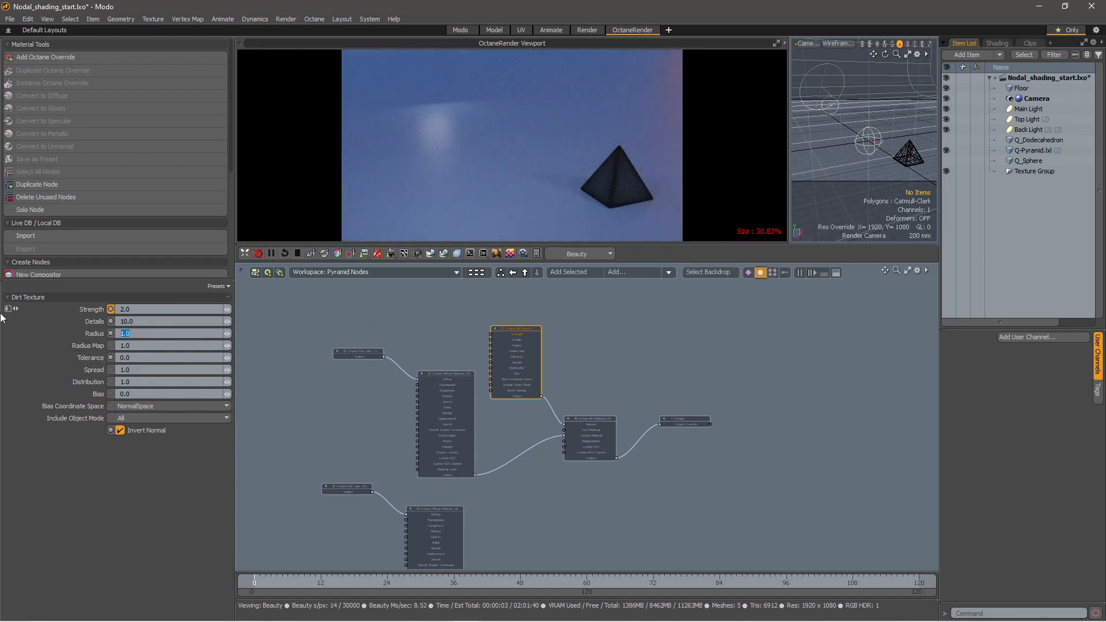
{"action": "type", "text": "0.1"}
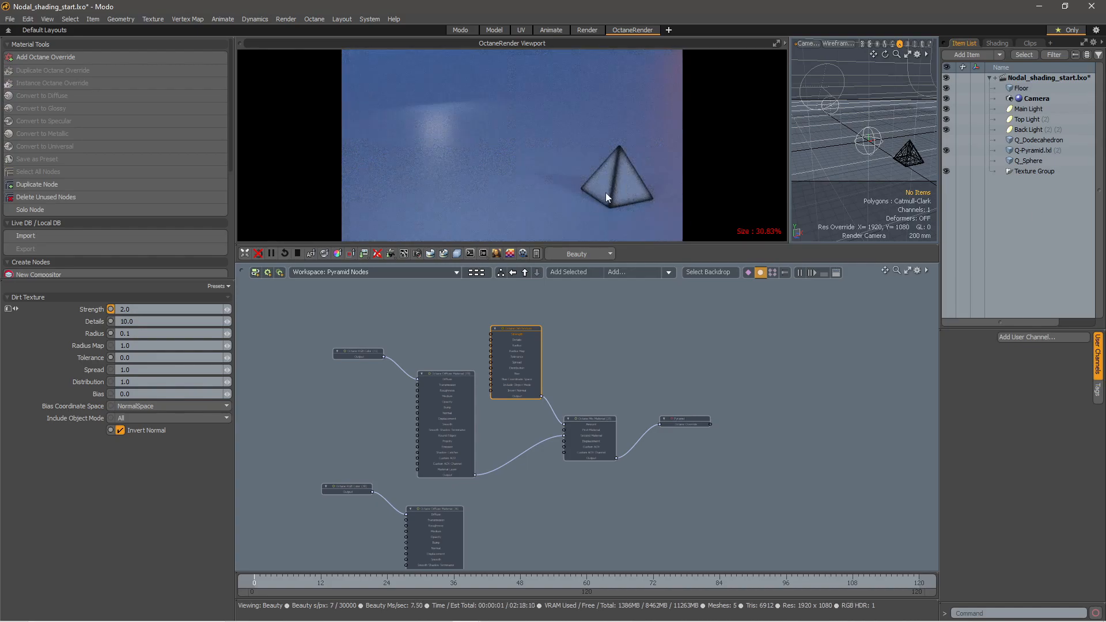
Set the Dirt Texture's Radius Map to 0.5
{"action": "left_click", "coordinate": [145, 345]}
{"action": "type", "text": "0.5"}
{"action": "key", "text": "Return"}
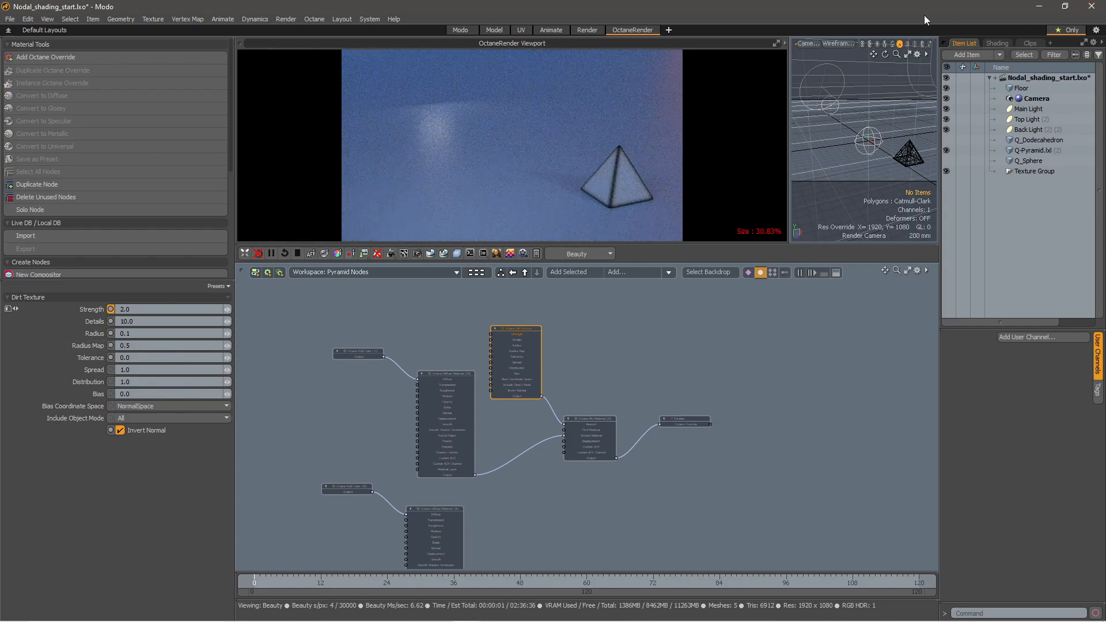
{"action": "left_click", "coordinate": [162, 333]}
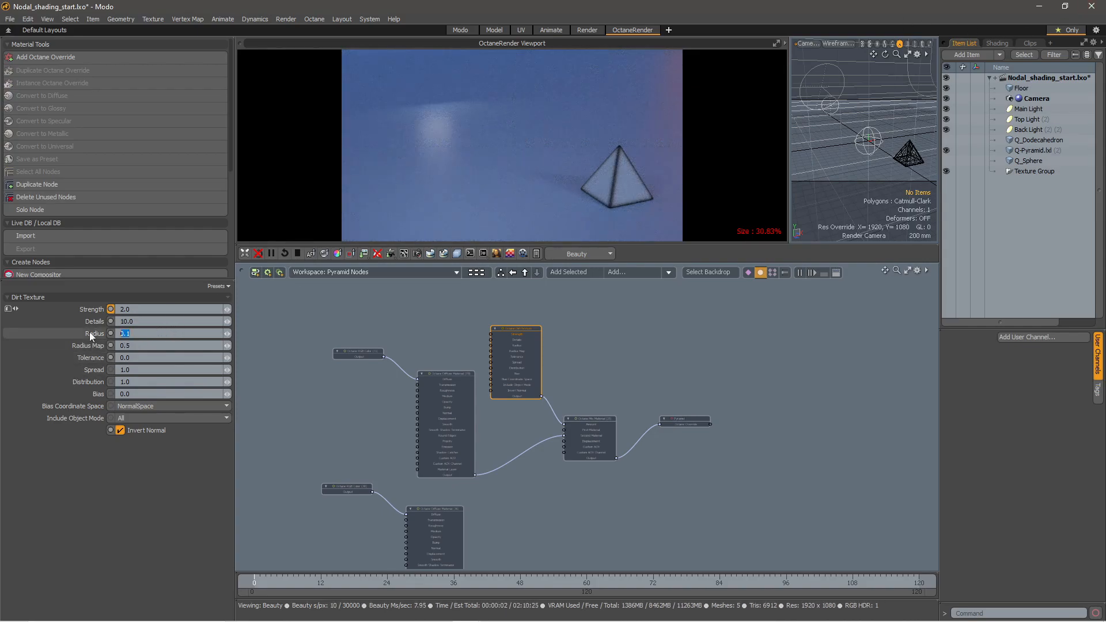
Try the Dirt Texture's Details at 5 and settle on 7
{"action": "left_click", "coordinate": [151, 321]}
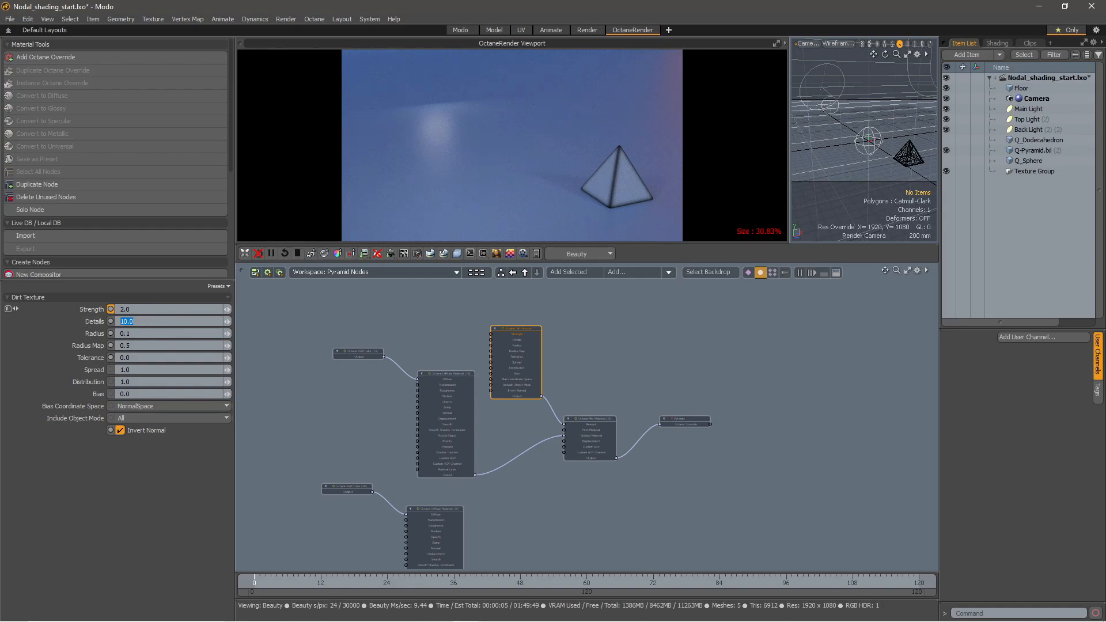
{"action": "type", "text": "5"}
{"action": "key", "text": "Return"}
{"action": "left_click", "coordinate": [146, 321]}
{"action": "type", "text": "7"}
{"action": "key", "text": "Return"}
Connect the green Diffuse Material's output to the Mix Material's First Material input
{"action": "scroll", "coordinate": [568, 386], "scroll_direction": "down", "scroll_amount": 2}
{"action": "scroll", "coordinate": [562, 493], "scroll_direction": "up", "scroll_amount": 2}
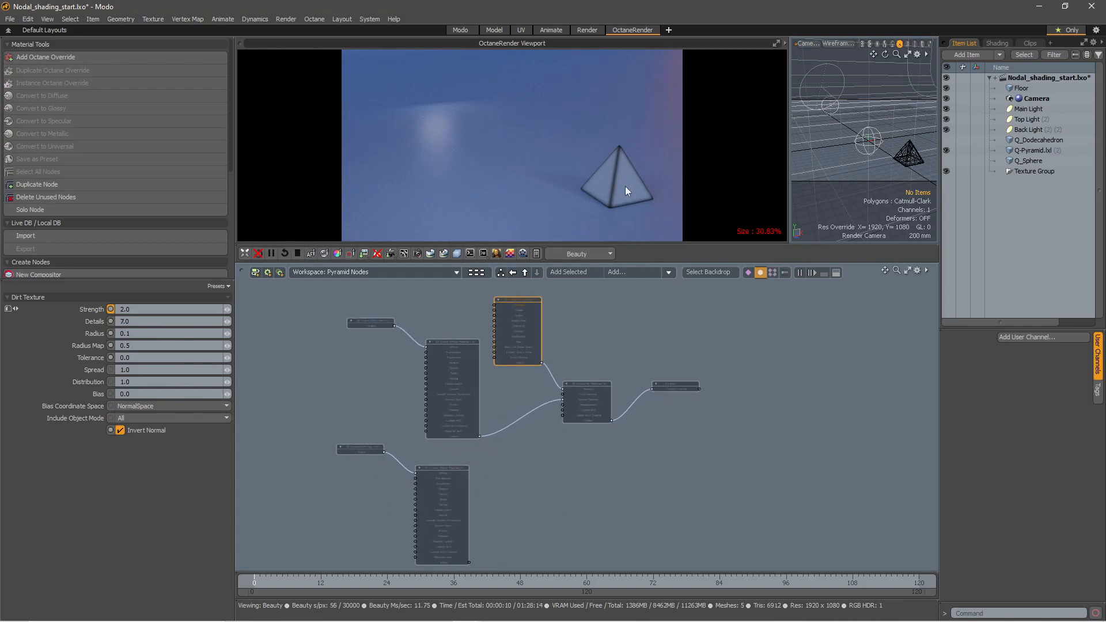
{"action": "left_click_drag", "start_coordinate": [523, 455], "coordinate": [526, 432], "text": "alt"}
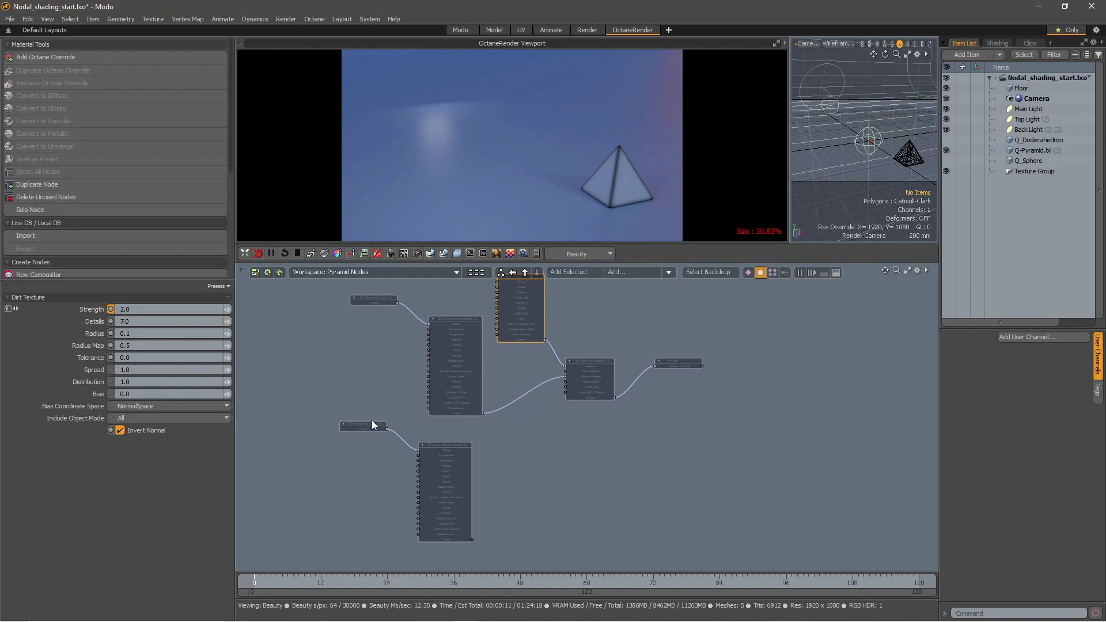
{"action": "left_click", "coordinate": [471, 537]}
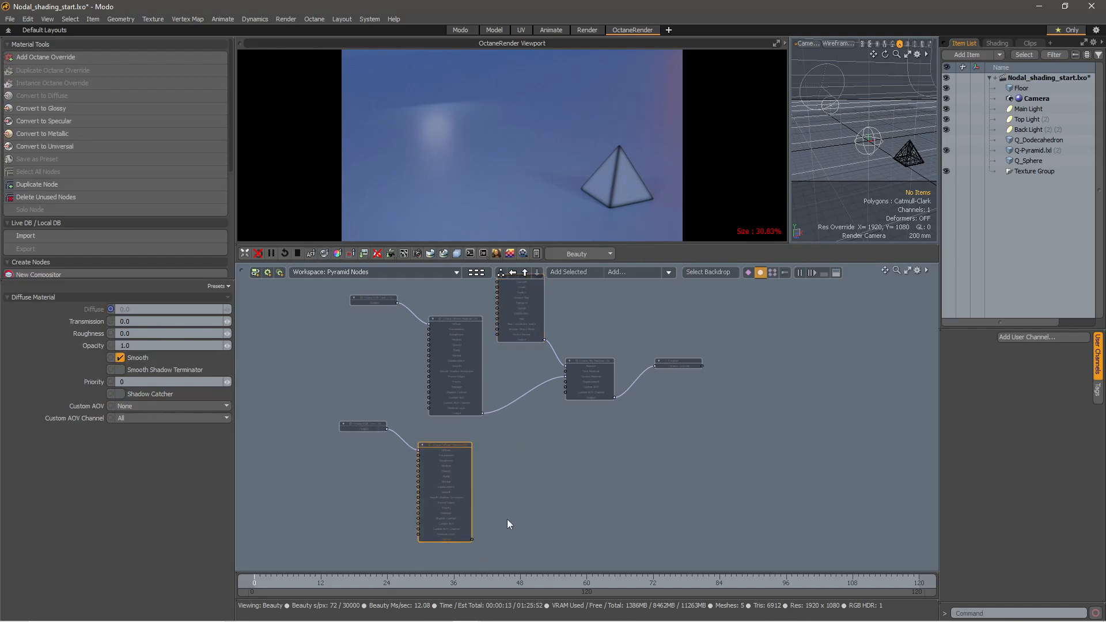
{"action": "left_click_drag", "start_coordinate": [472, 540], "coordinate": [566, 376]}
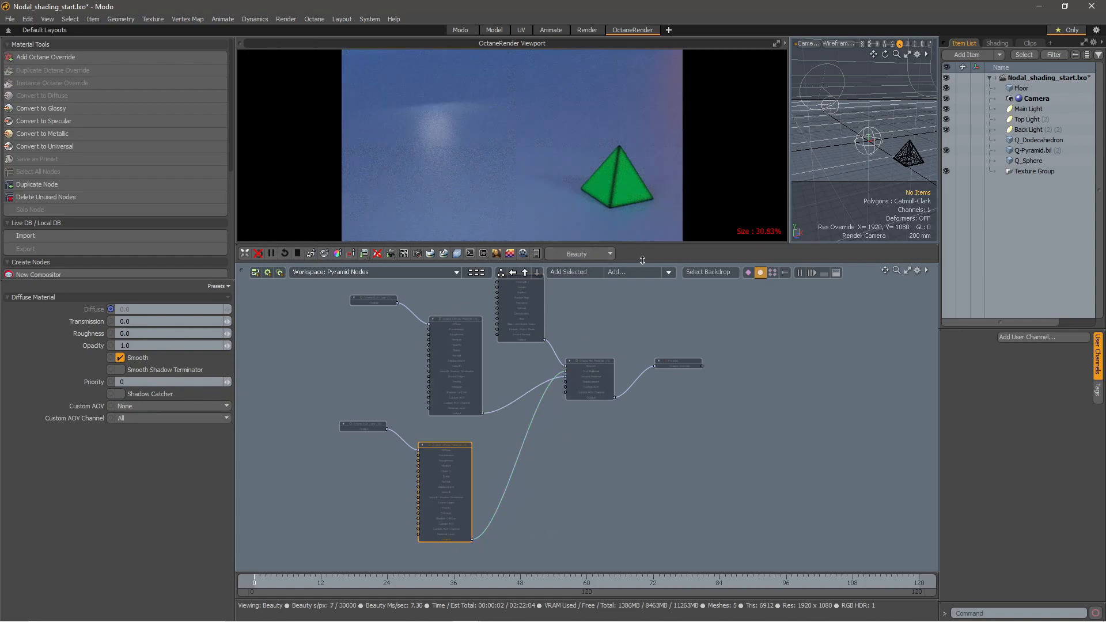
Add an Octane Blackbody emission node and place it beside the green Diffuse Material node
{"action": "left_click", "coordinate": [668, 272]}
{"action": "mouse_move", "coordinate": [661, 288]}
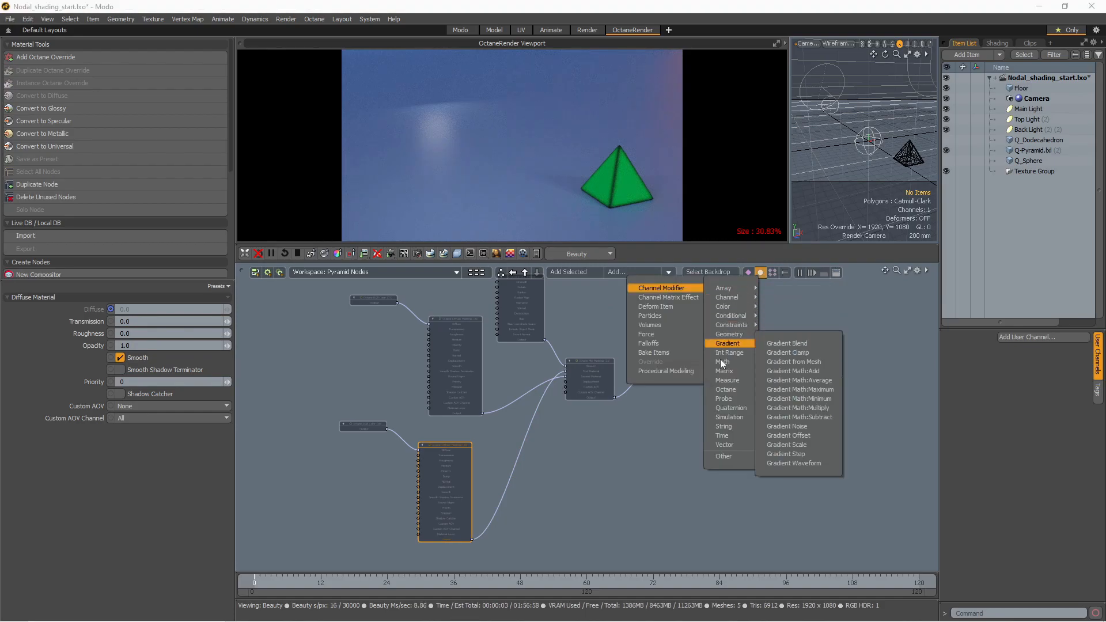
{"action": "mouse_move", "coordinate": [728, 389]}
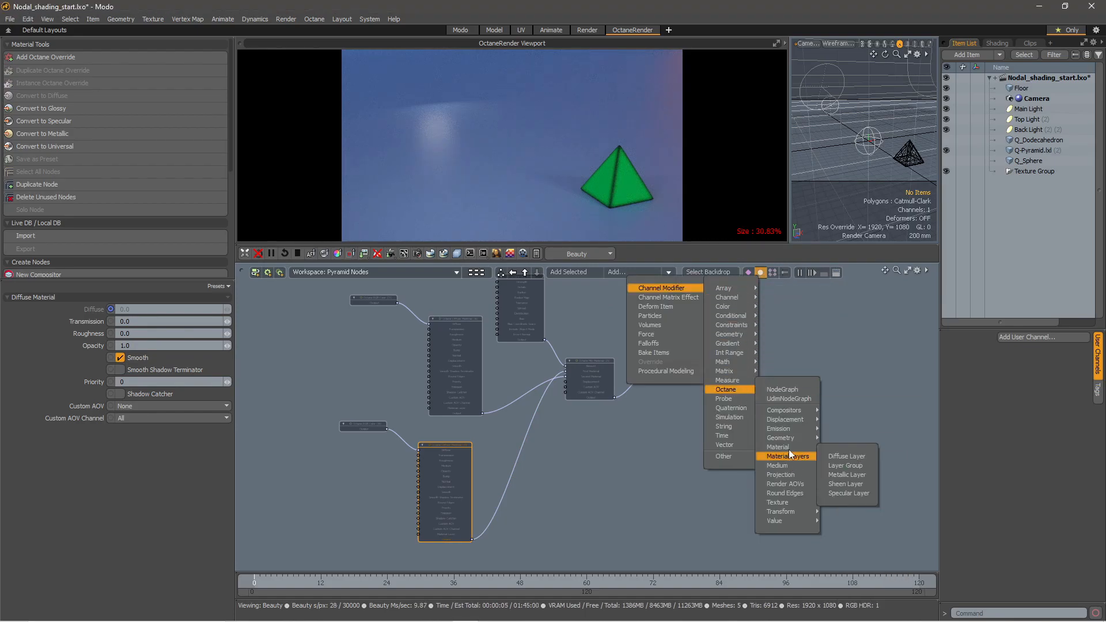
{"action": "mouse_move", "coordinate": [789, 430]}
{"action": "left_click", "coordinate": [839, 428]}
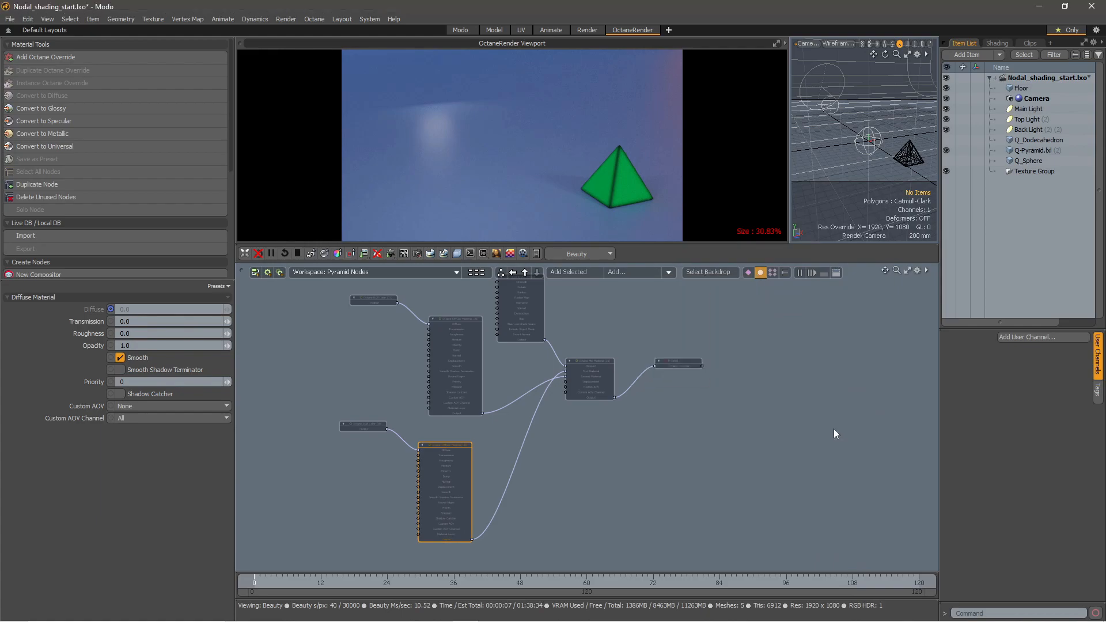
{"action": "left_click_drag", "start_coordinate": [624, 419], "coordinate": [304, 465]}
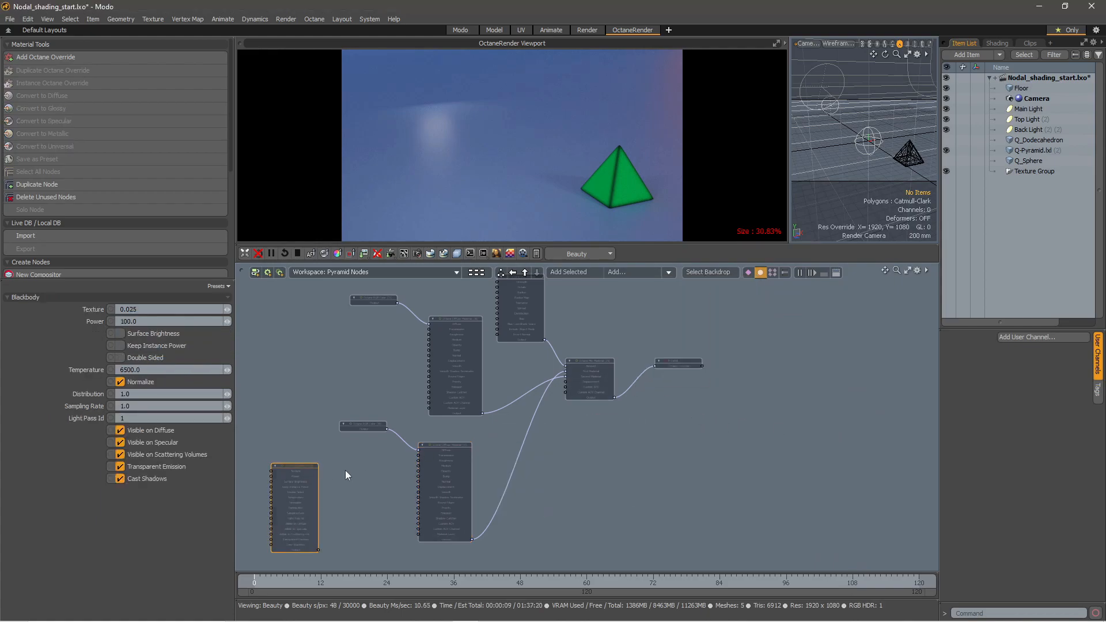
Connect the Blackbody node's output to the green Diffuse Material's Emission input
{"action": "middle_click_drag", "start_coordinate": [311, 552], "coordinate": [382, 506]}
{"action": "left_click_drag", "start_coordinate": [390, 502], "coordinate": [491, 462]}
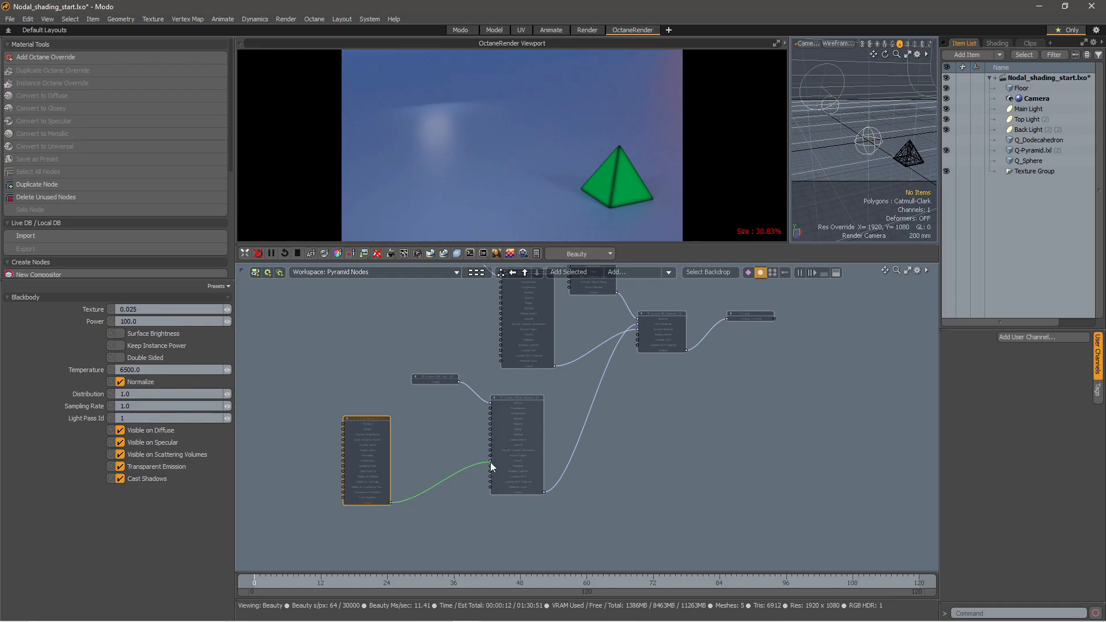
{"action": "mouse_move", "coordinate": [491, 462]}
{"action": "left_click_drag", "start_coordinate": [492, 469], "coordinate": [492, 470]}
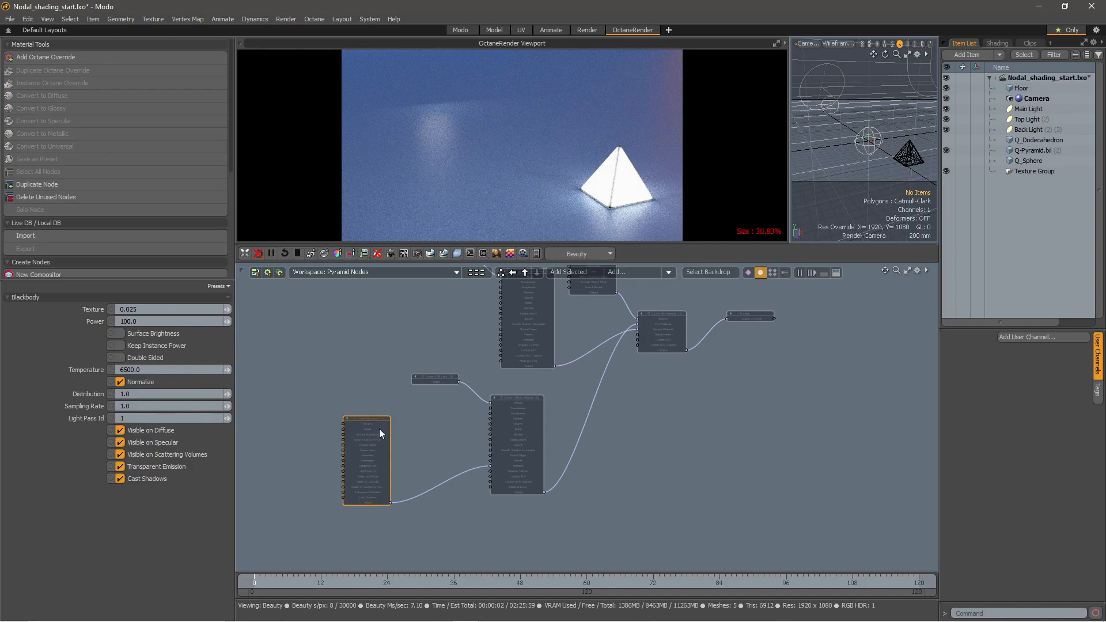
Connect the green RGB Color's output to the Blackbody's Texture input and rearrange both nodes for clear wiring
{"action": "left_click_drag", "start_coordinate": [374, 427], "coordinate": [428, 437]}
{"action": "left_click_drag", "start_coordinate": [458, 382], "coordinate": [395, 434]}
{"action": "left_click_drag", "start_coordinate": [430, 374], "coordinate": [345, 386]}
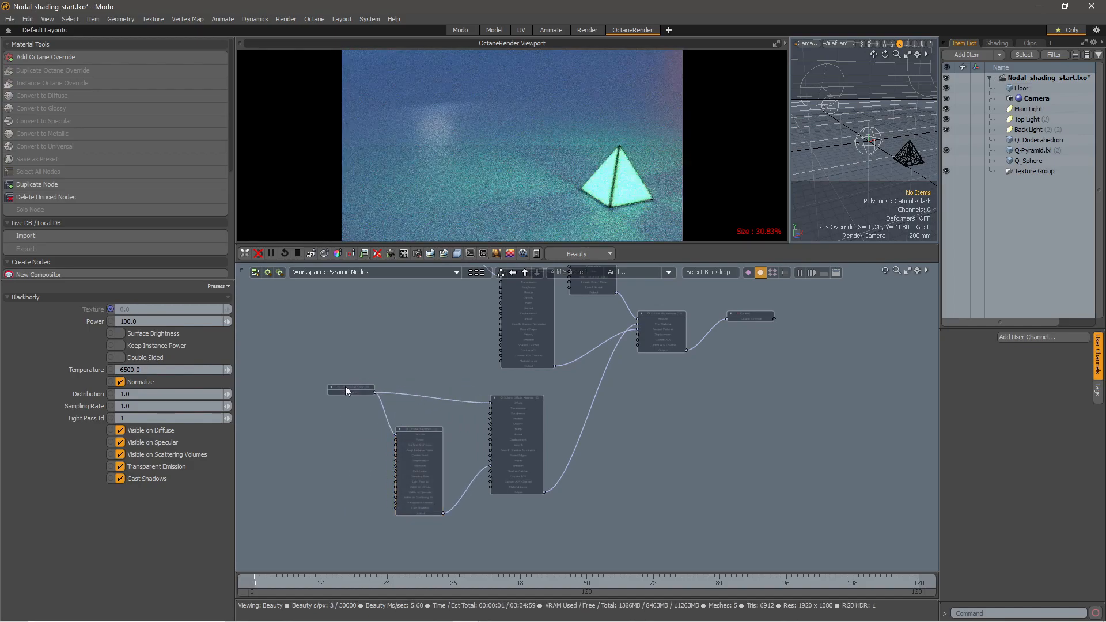
Try the Blackbody's Power at 10 and lower it to 1
{"action": "left_click", "coordinate": [420, 433]}
{"action": "left_click", "coordinate": [148, 321]}
{"action": "type", "text": "10.0"}
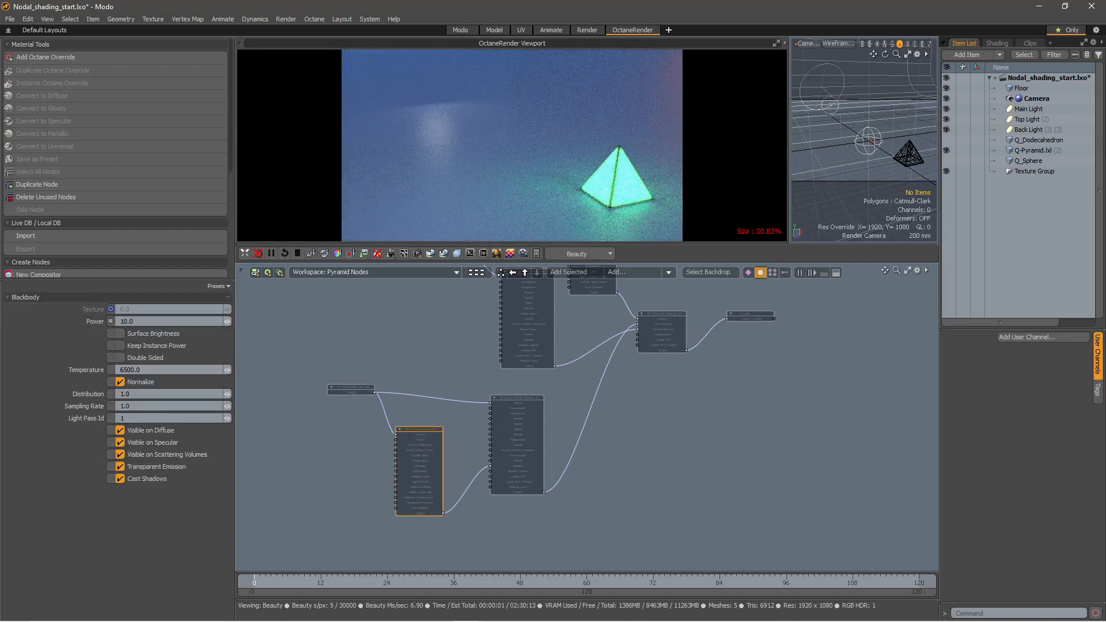
{"action": "left_click_drag", "start_coordinate": [151, 321], "coordinate": [97, 321]}
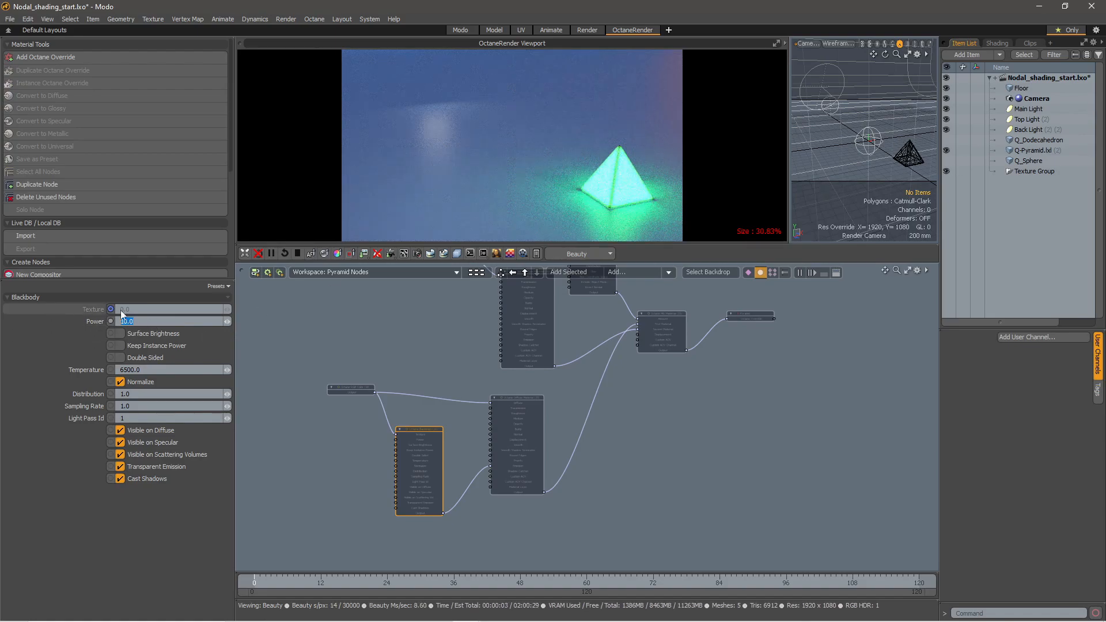
{"action": "type", "text": "1"}
{"action": "key", "text": "Return"}
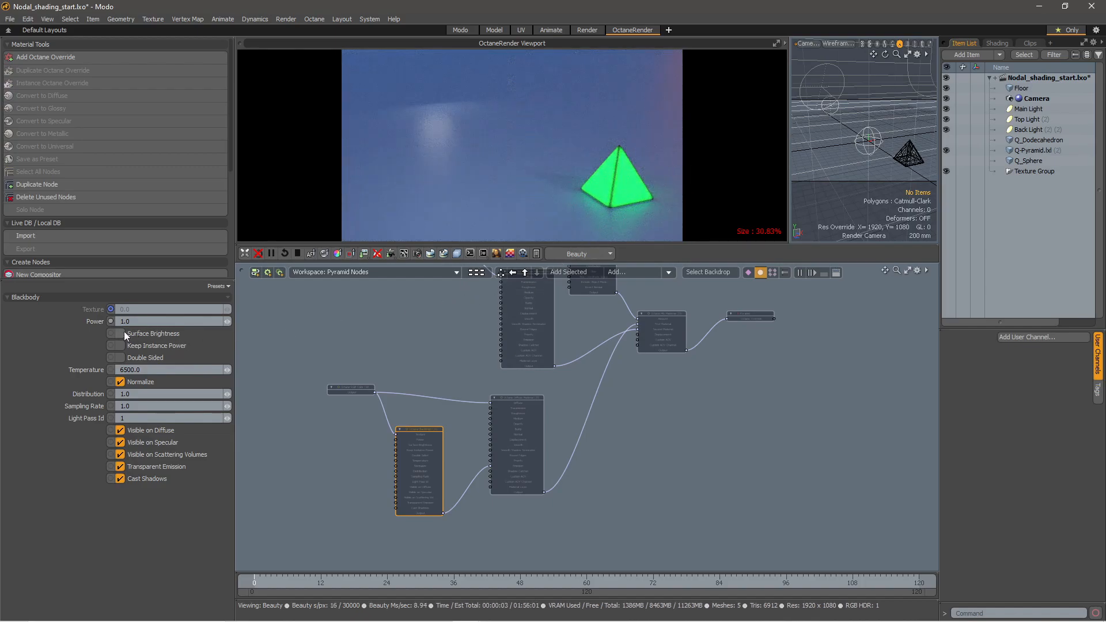
Enable Surface Brightness, Keep Instance Power and Double Sided on the Blackbody node
{"action": "left_click", "coordinate": [121, 346]}
{"action": "left_click", "coordinate": [119, 358]}
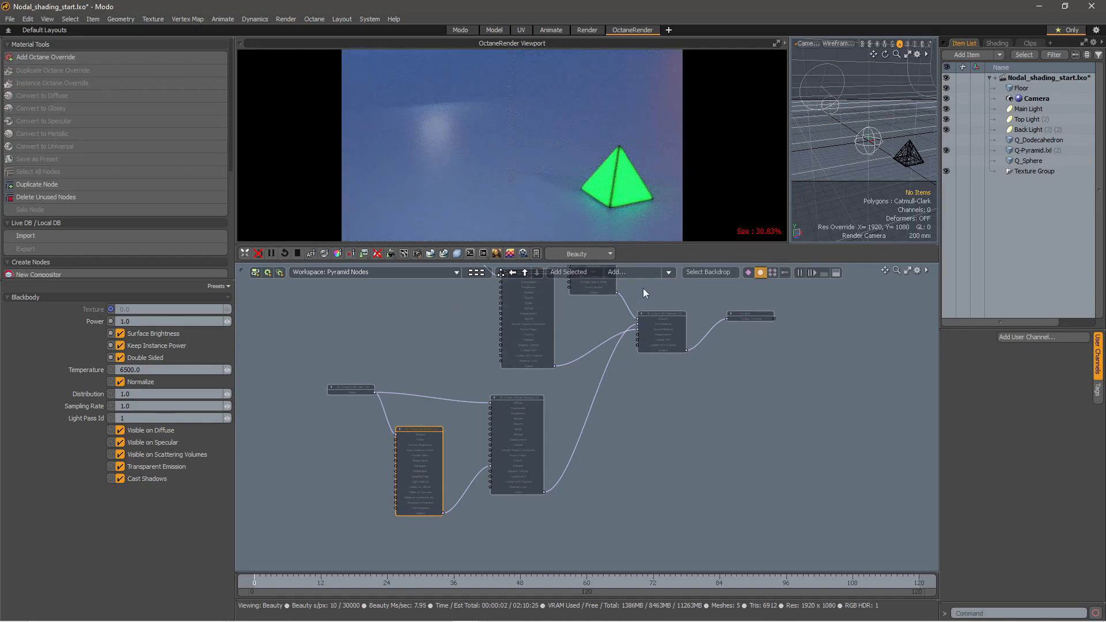
{"action": "scroll", "coordinate": [638, 294], "scroll_direction": "up", "scroll_amount": 4}
{"action": "middle_click_drag", "start_coordinate": [655, 300], "coordinate": [651, 355]}
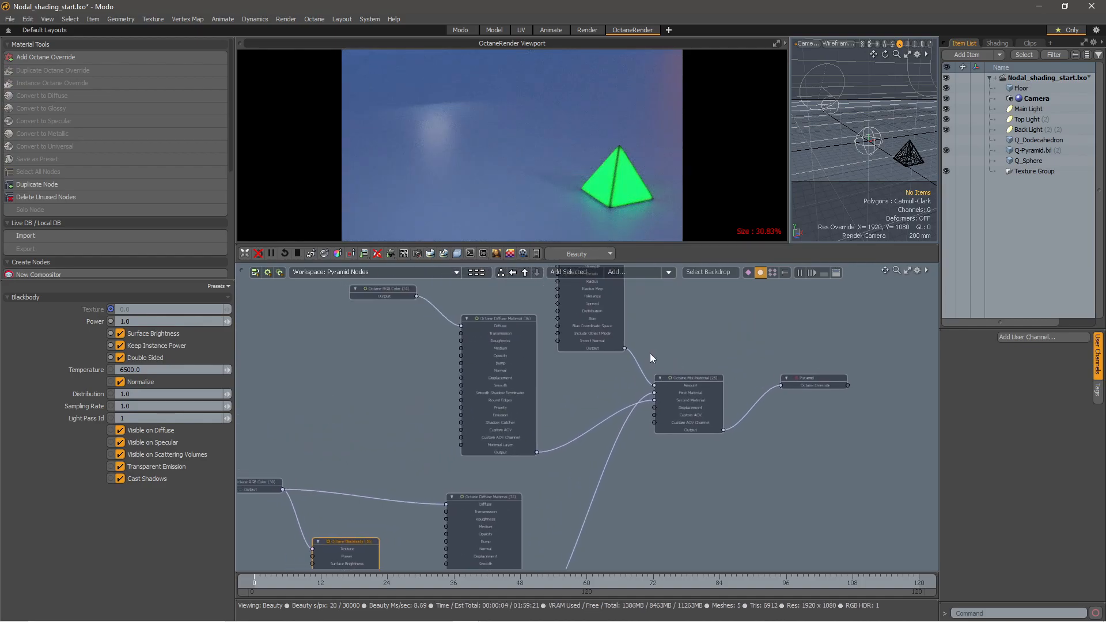
Try the green Diffuse Material's Opacity at 0.6 and lower it to 0.3
{"action": "scroll", "coordinate": [497, 364], "scroll_direction": "down", "scroll_amount": 3}
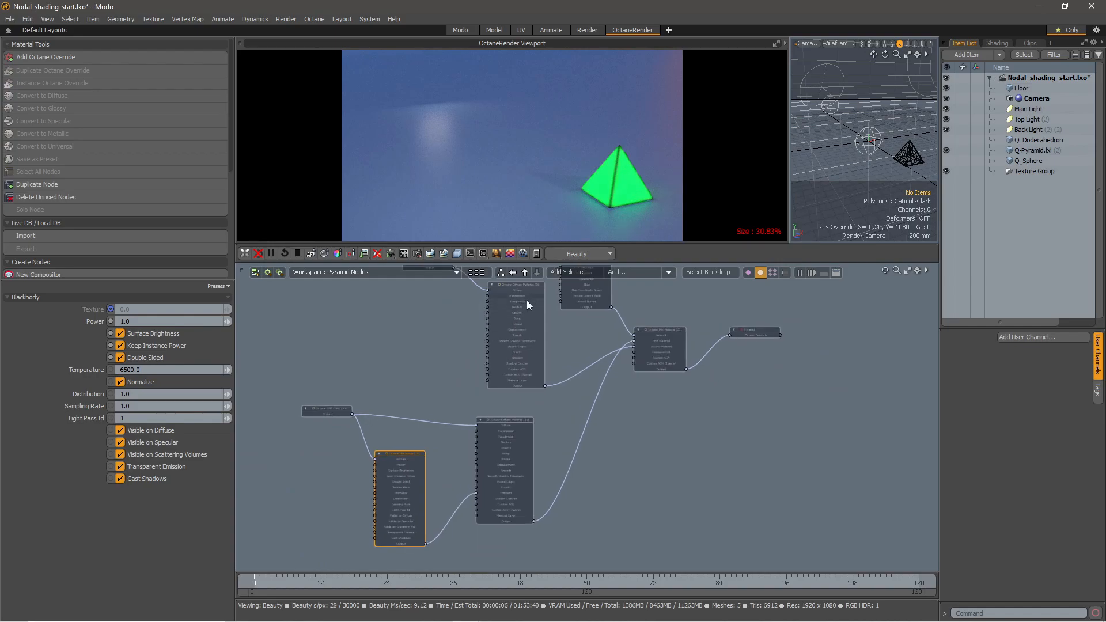
{"action": "left_click_drag", "start_coordinate": [527, 299], "coordinate": [539, 344], "text": "alt"}
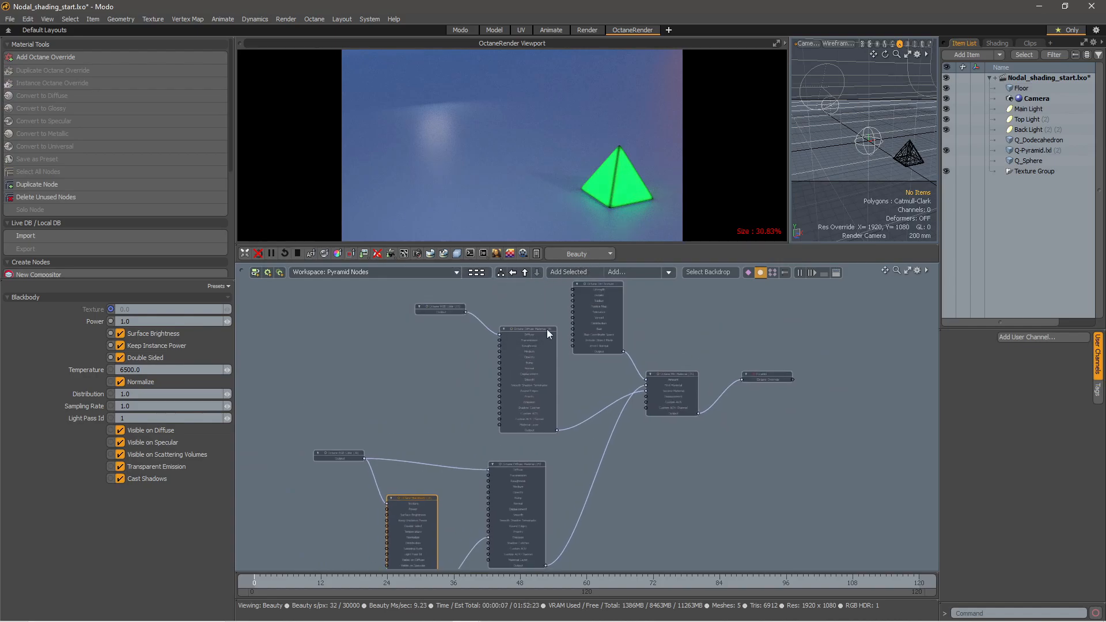
{"action": "left_click", "coordinate": [516, 465]}
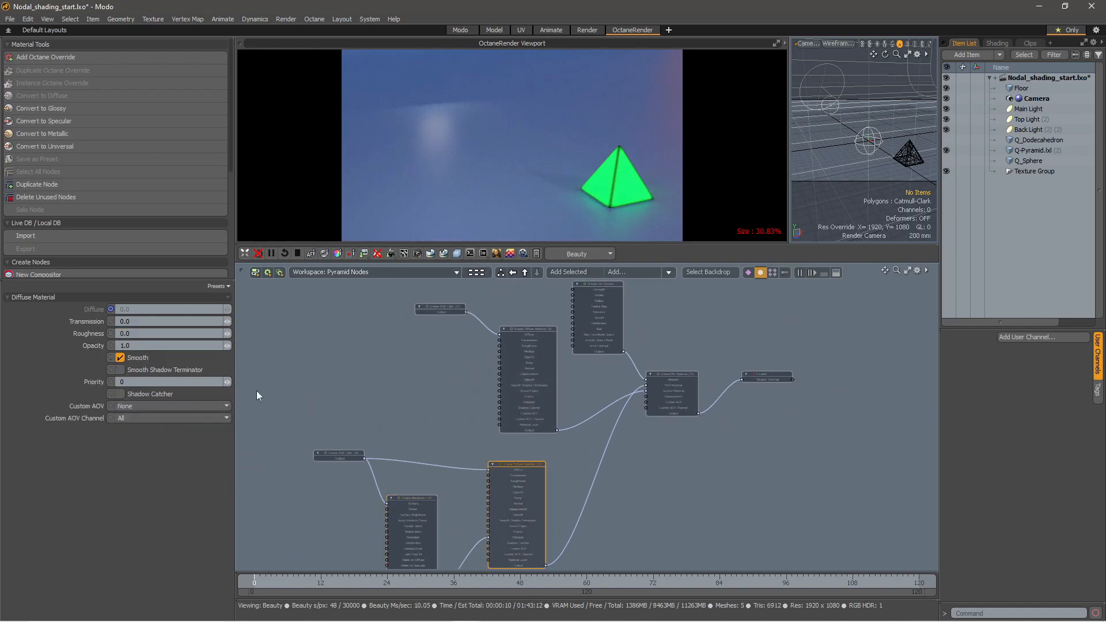
{"action": "left_click", "coordinate": [149, 345]}
{"action": "type", "text": "0.6"}
{"action": "key", "text": "Return"}
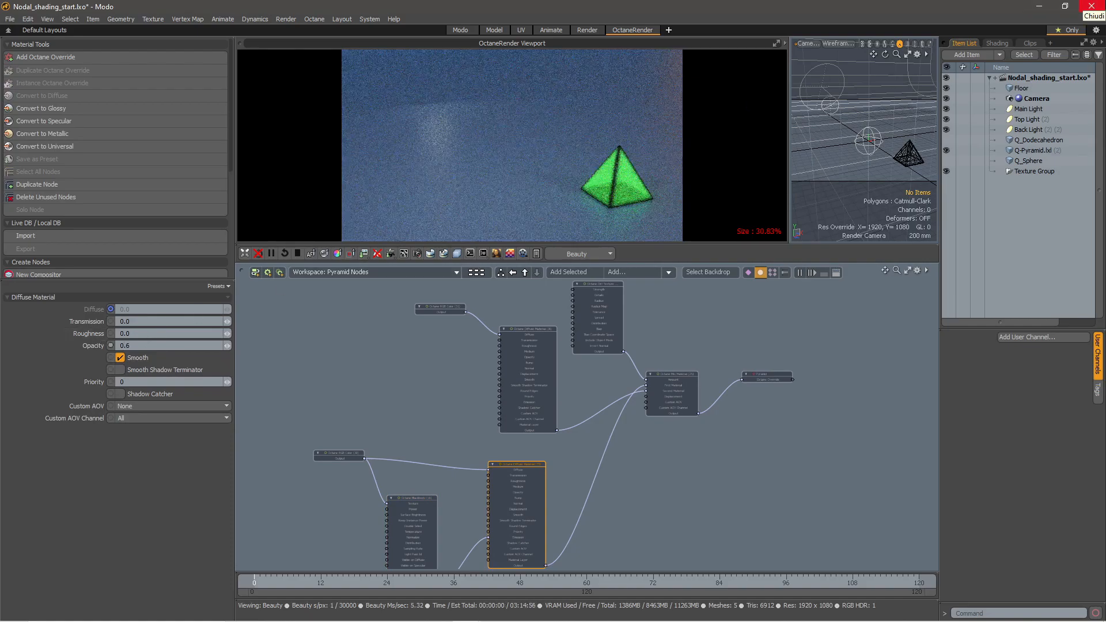
{"action": "left_click", "coordinate": [148, 345]}
{"action": "type", "text": "0"}
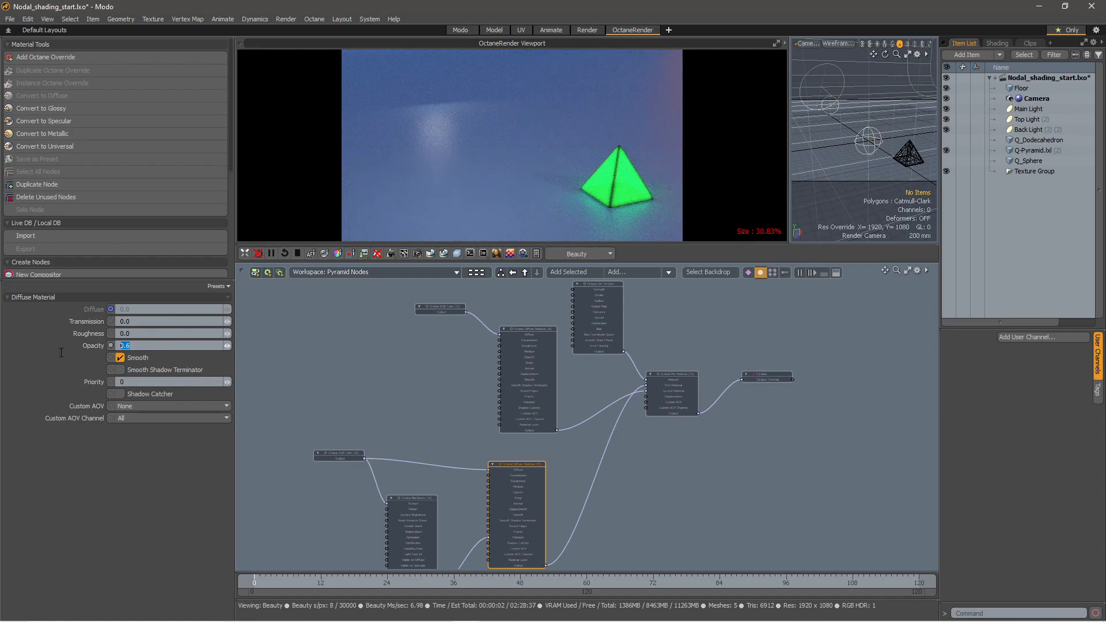
{"action": "type", "text": ".3"}
{"action": "key", "text": "Return"}
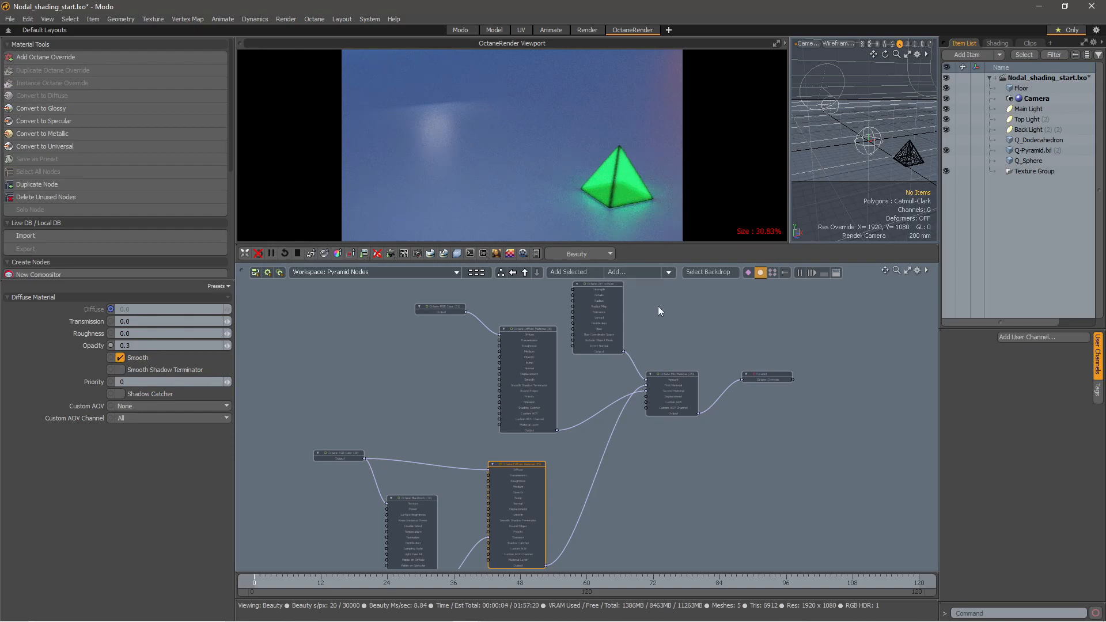
Set the Strength of the pyramid's Dirt Texture node to 3
{"action": "scroll", "coordinate": [664, 309], "scroll_direction": "up", "scroll_amount": 3}
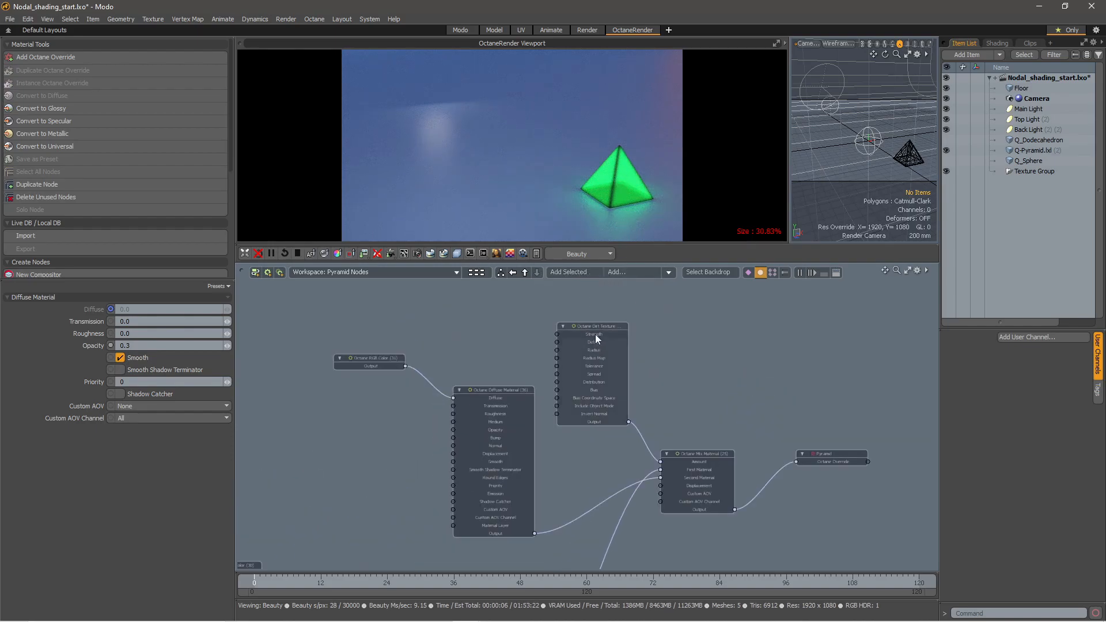
{"action": "left_click", "coordinate": [593, 328]}
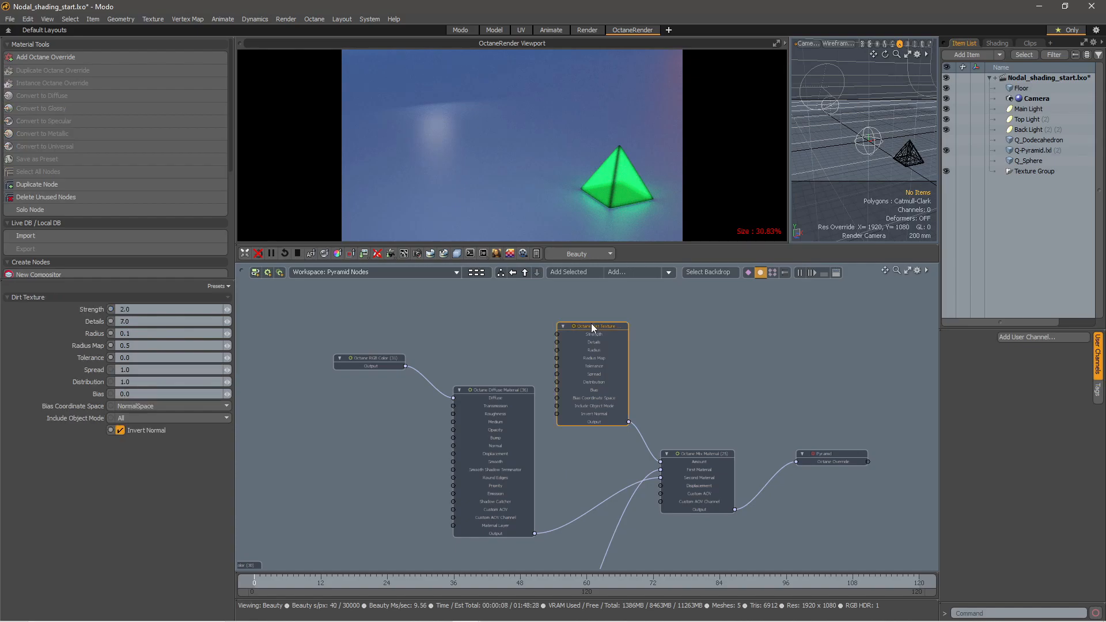
{"action": "left_click", "coordinate": [130, 309]}
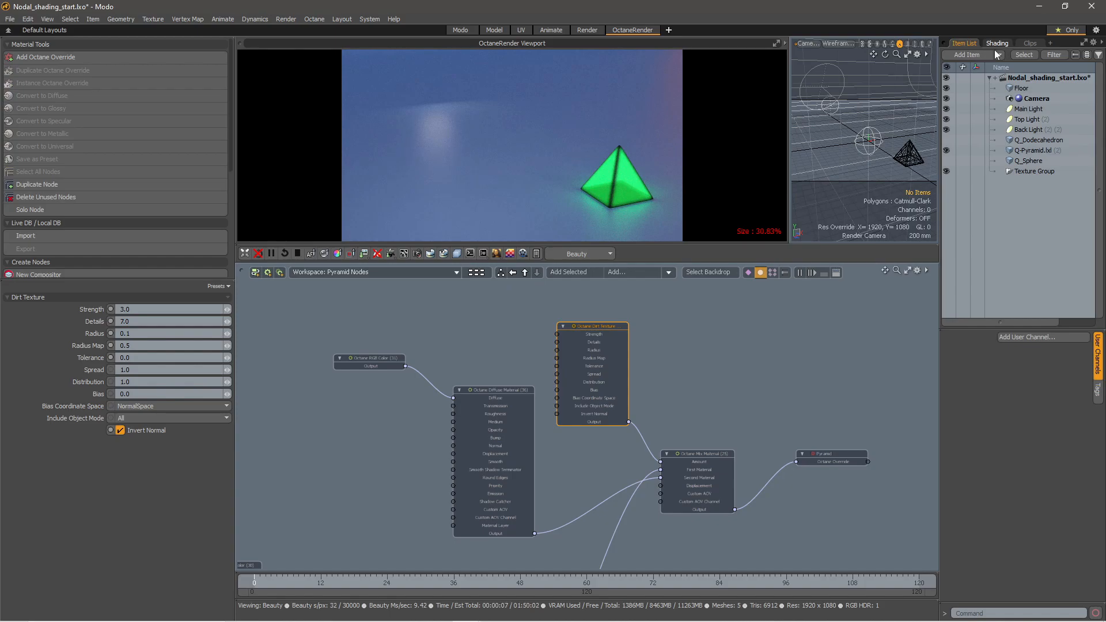
Show the Q_Sphere item and, in the Model layout, select all polygons of its small sphere inside the pyramid
{"action": "left_click", "coordinate": [947, 161]}
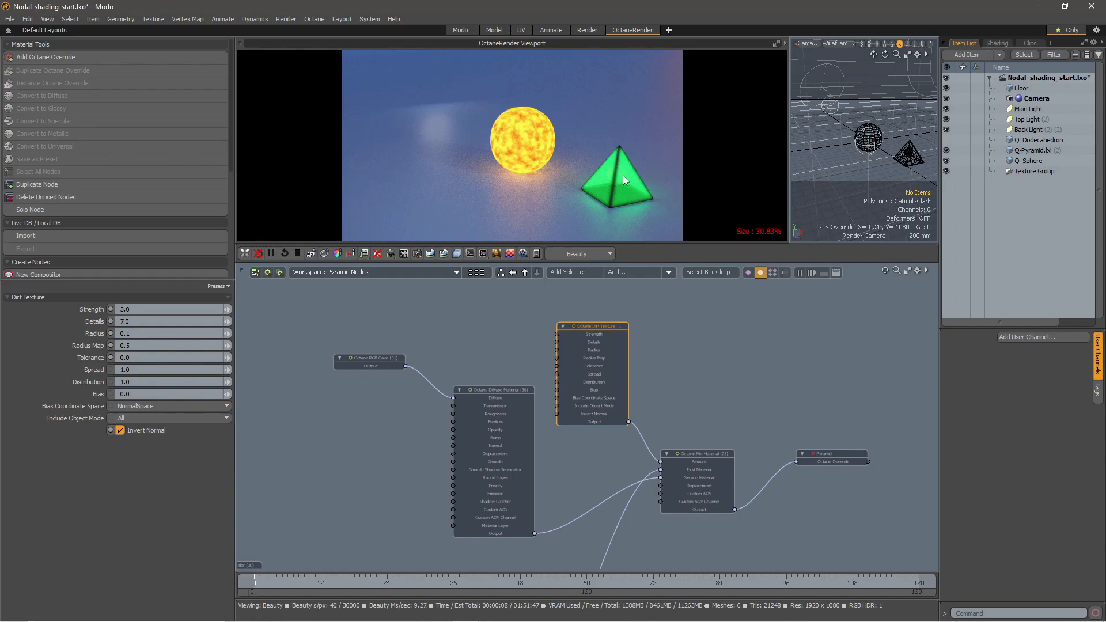
{"action": "left_click", "coordinate": [495, 30]}
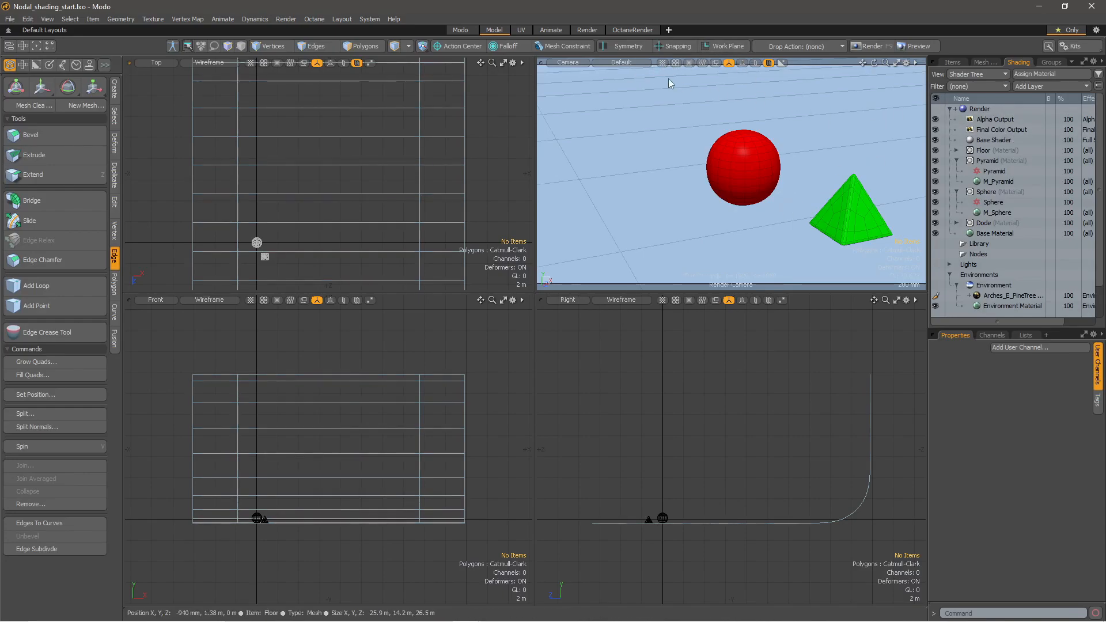
{"action": "left_click", "coordinate": [757, 63]}
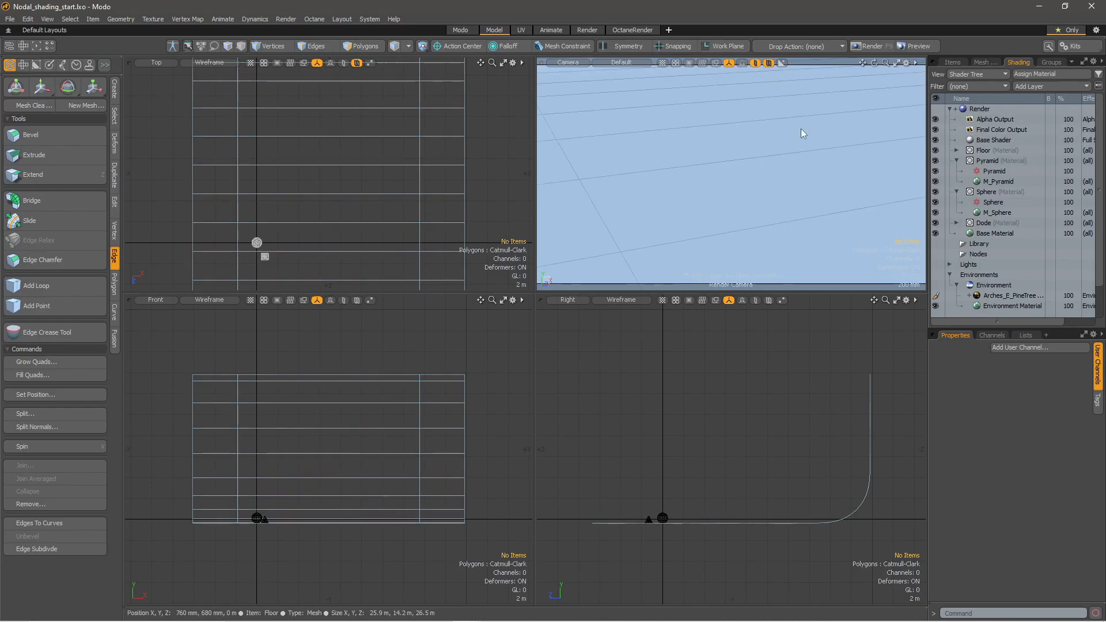
{"action": "left_click", "coordinate": [953, 62]}
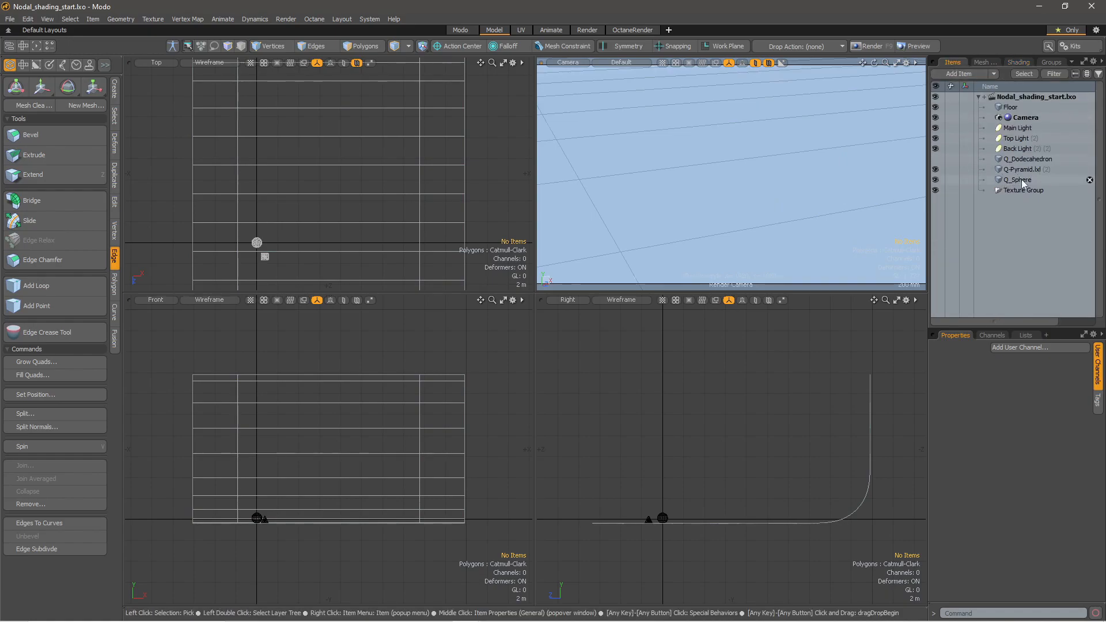
{"action": "left_click", "coordinate": [1020, 179]}
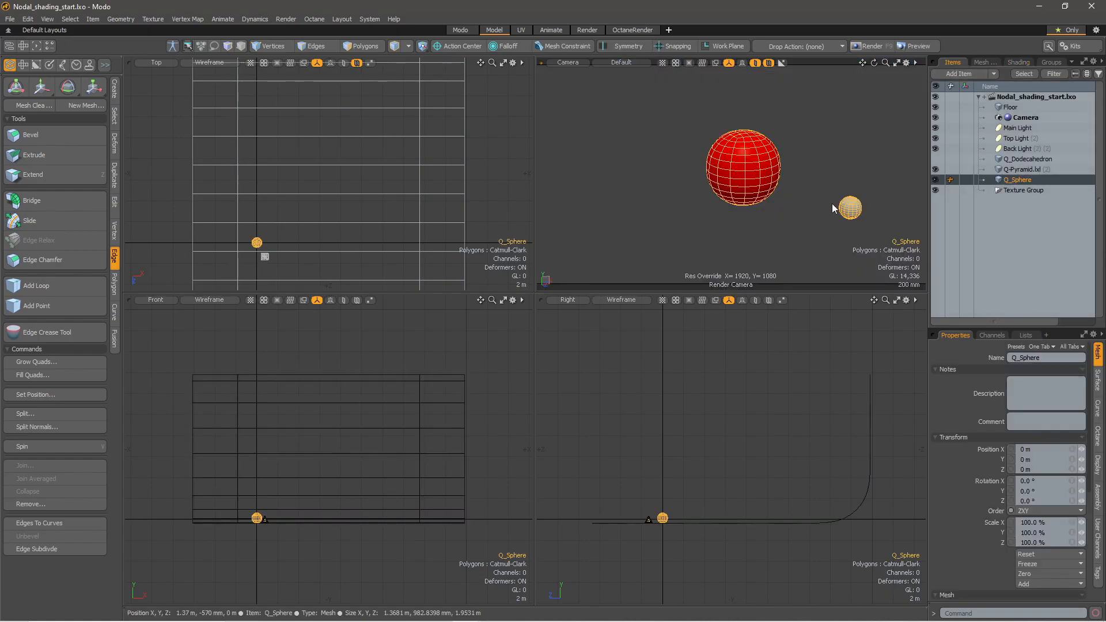
{"action": "key", "text": "3"}
{"action": "double_click", "coordinate": [849, 209]}
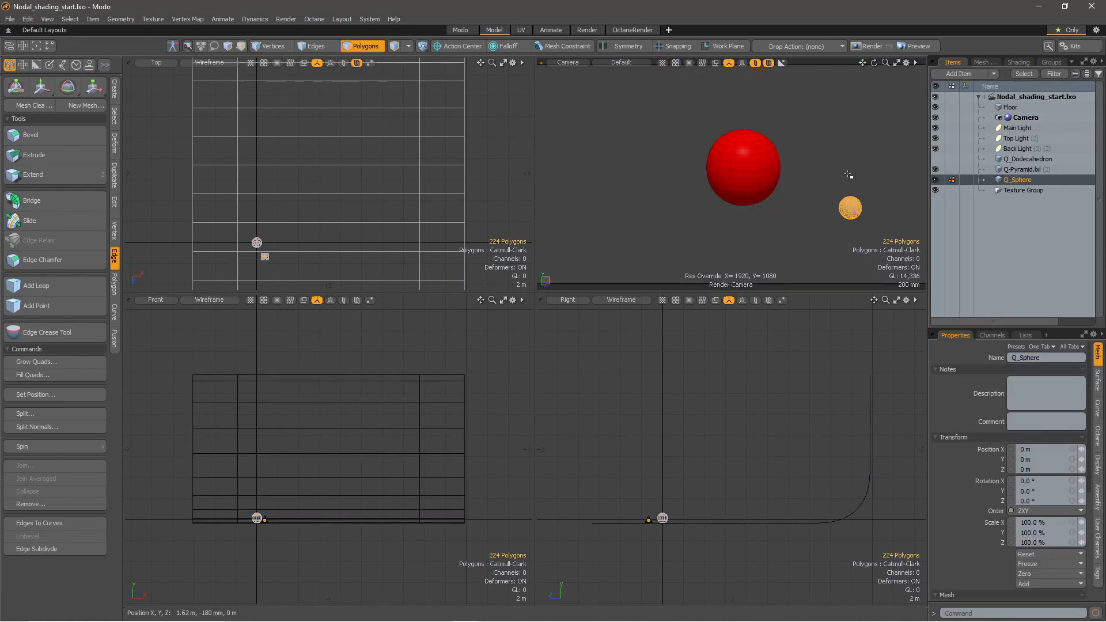
Assign a new material named planet to the selected polygons, with purple (128, 0, 128) as its color
{"action": "key", "text": "m"}
{"action": "type", "text": "planet"}
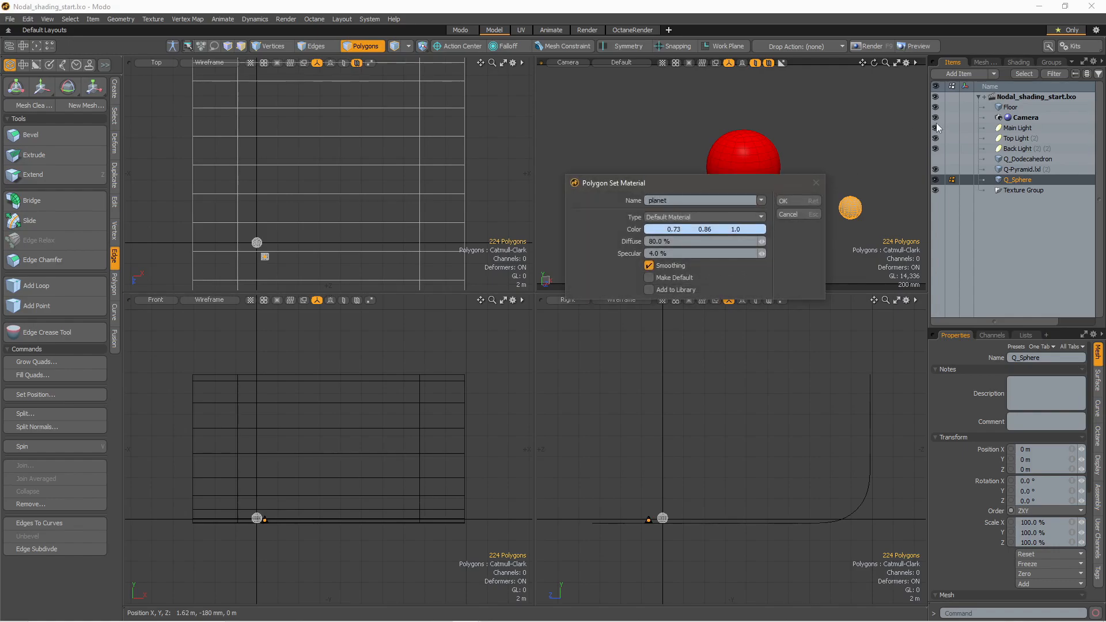
{"action": "left_click", "coordinate": [755, 230]}
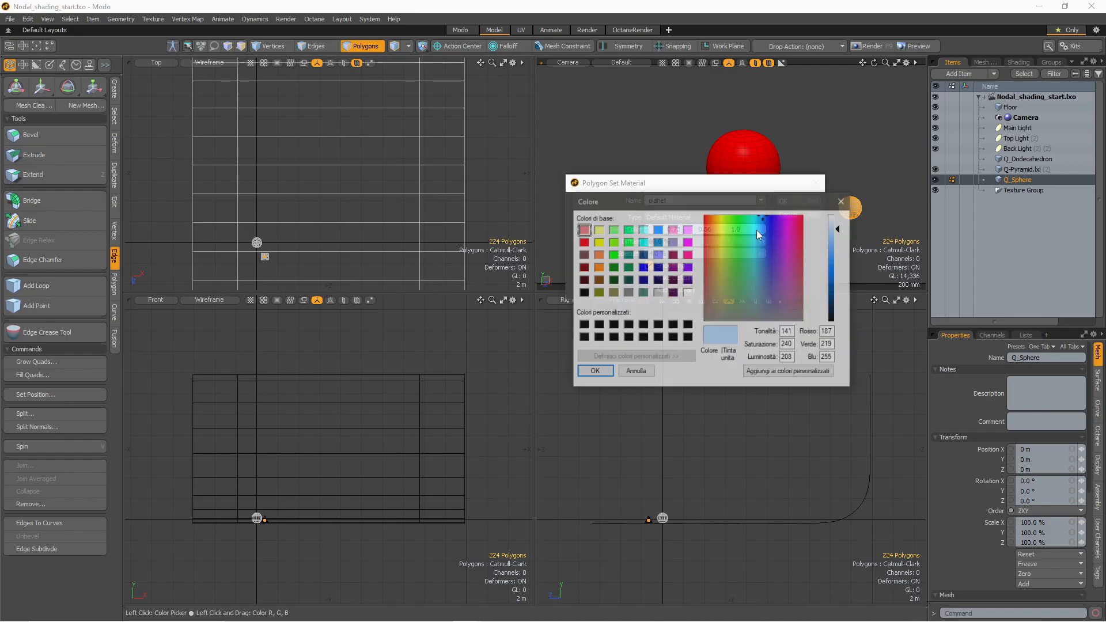
{"action": "left_click", "coordinate": [673, 266]}
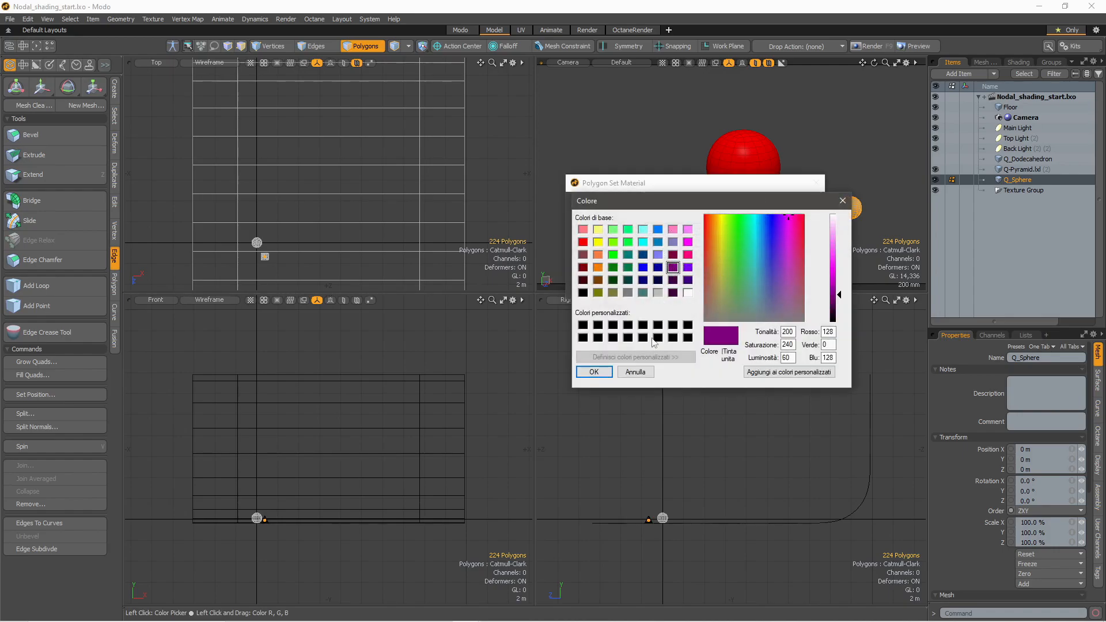
{"action": "left_click", "coordinate": [594, 372]}
{"action": "left_click", "coordinate": [784, 201]}
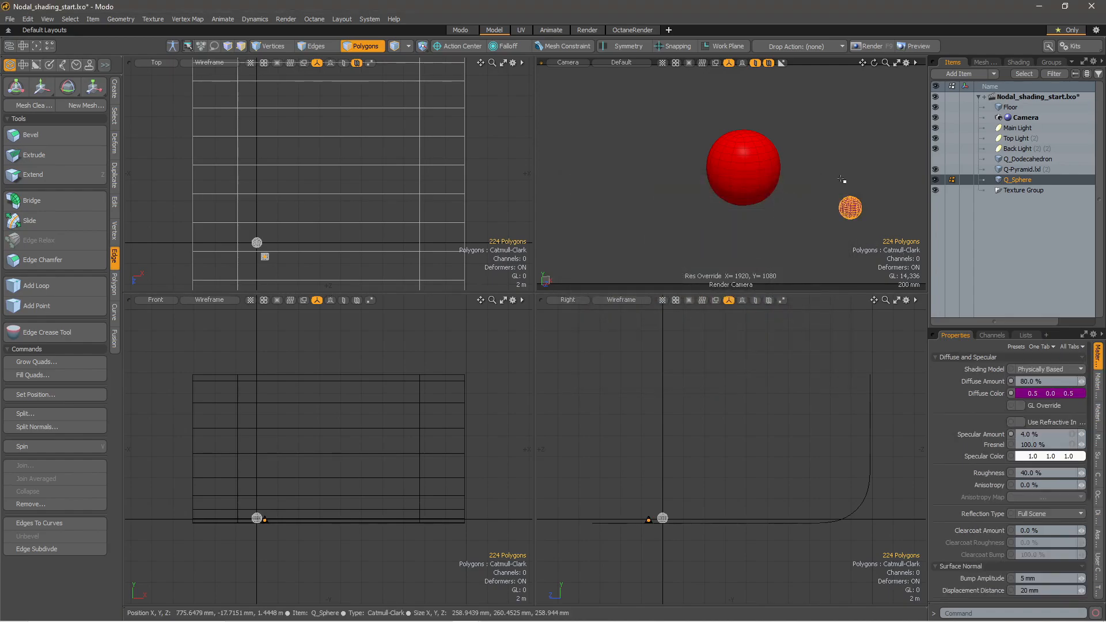
Return to the OctaneRender layout, start the live render and add an Octane Override to the M_planet material
{"action": "left_click", "coordinate": [638, 29]}
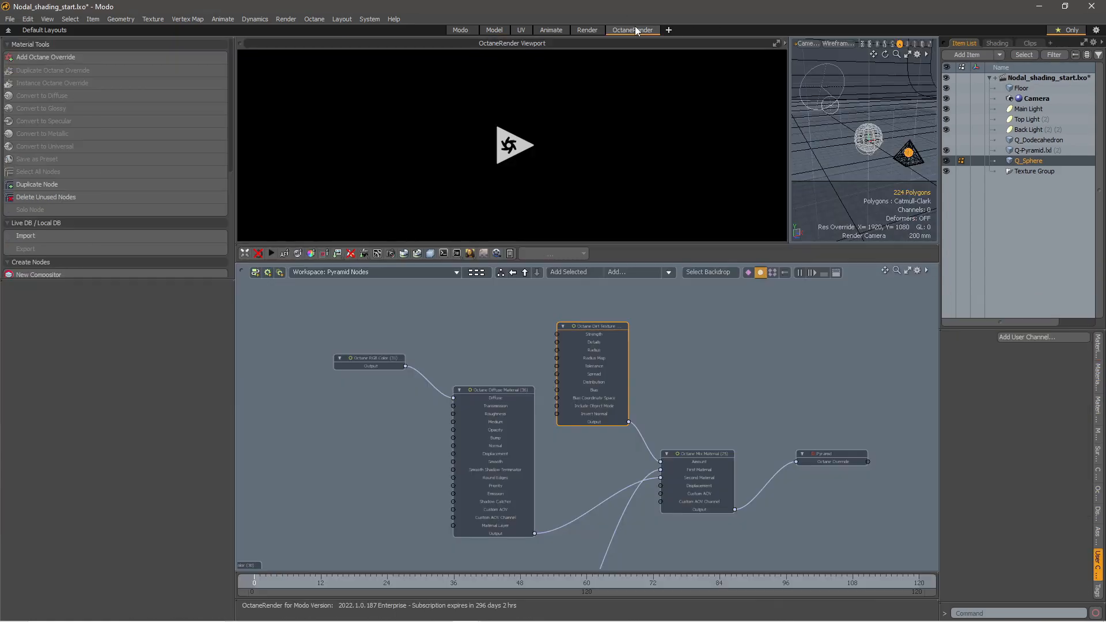
{"action": "left_click", "coordinate": [515, 147]}
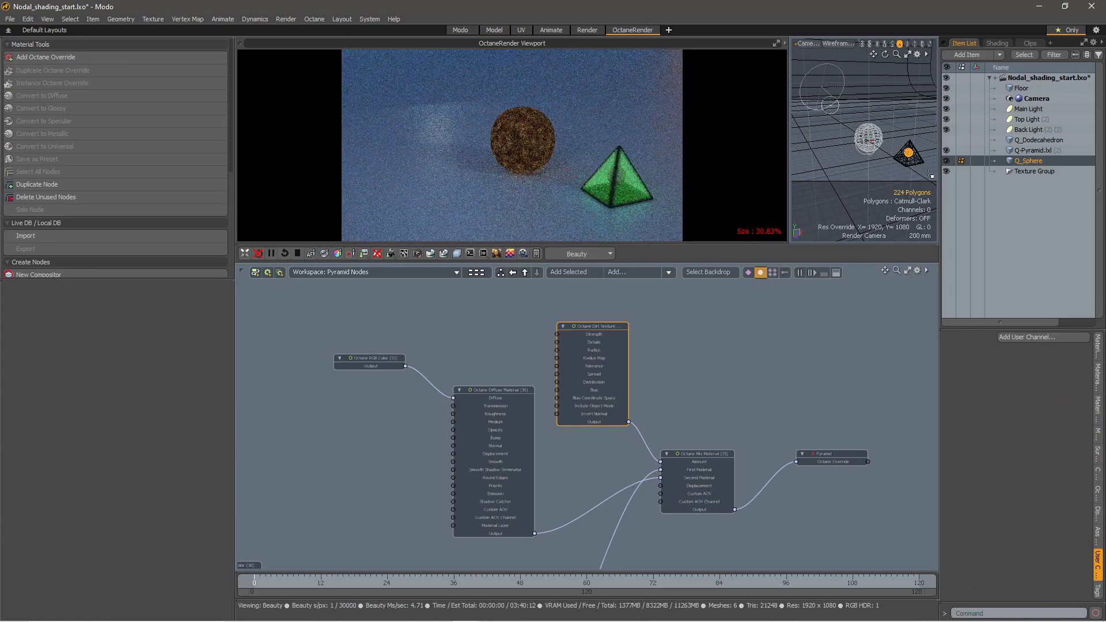
{"action": "left_click", "coordinate": [997, 43]}
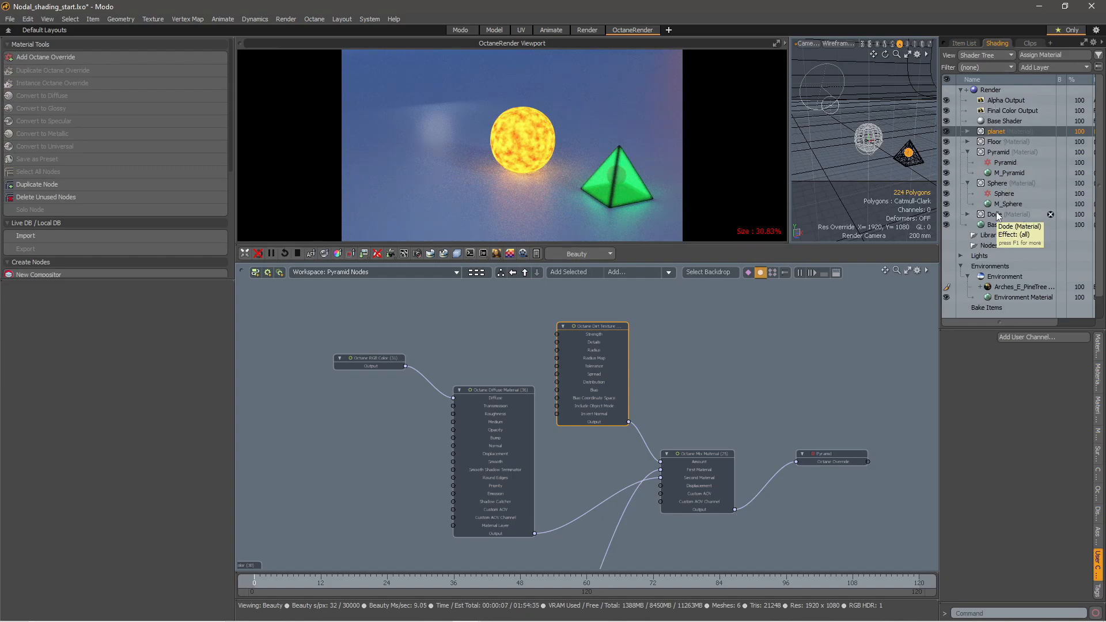
{"action": "left_click", "coordinate": [969, 131]}
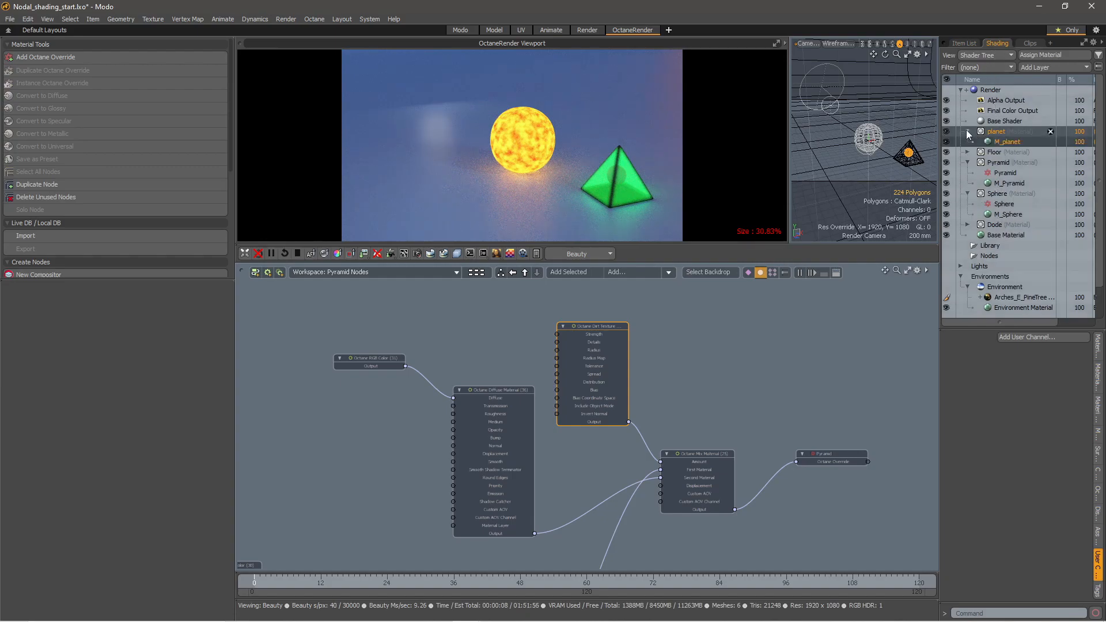
{"action": "left_click", "coordinate": [1008, 143]}
{"action": "left_click", "coordinate": [123, 57]}
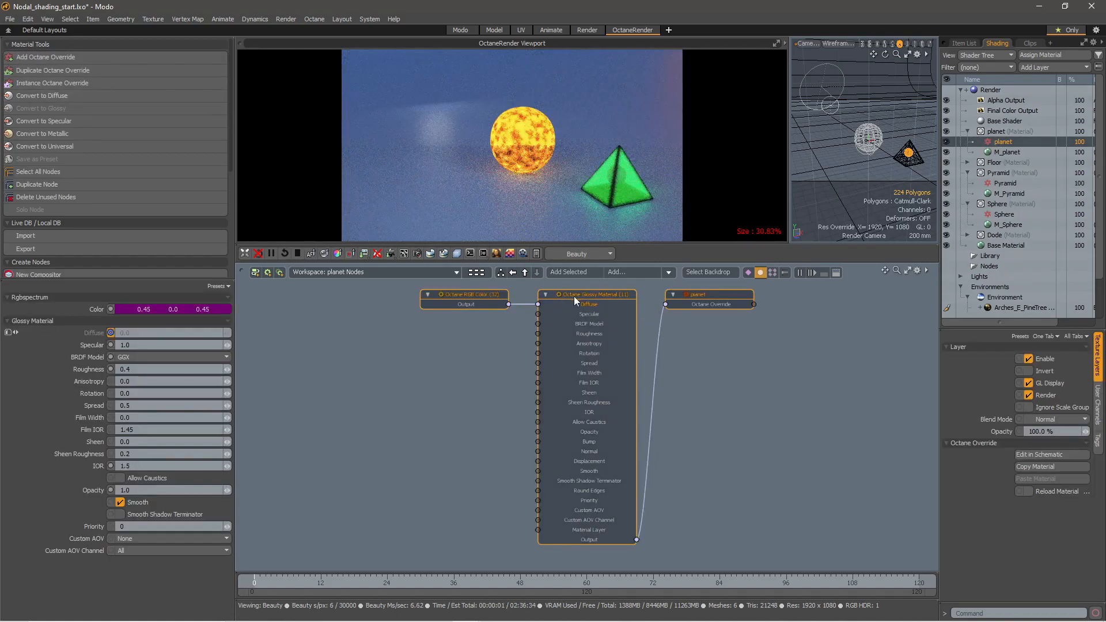
Remove the Glossy Material node from the planet node graph
{"action": "double_click", "coordinate": [574, 297]}
{"action": "left_click", "coordinate": [670, 347]}
{"action": "left_click", "coordinate": [671, 341]}
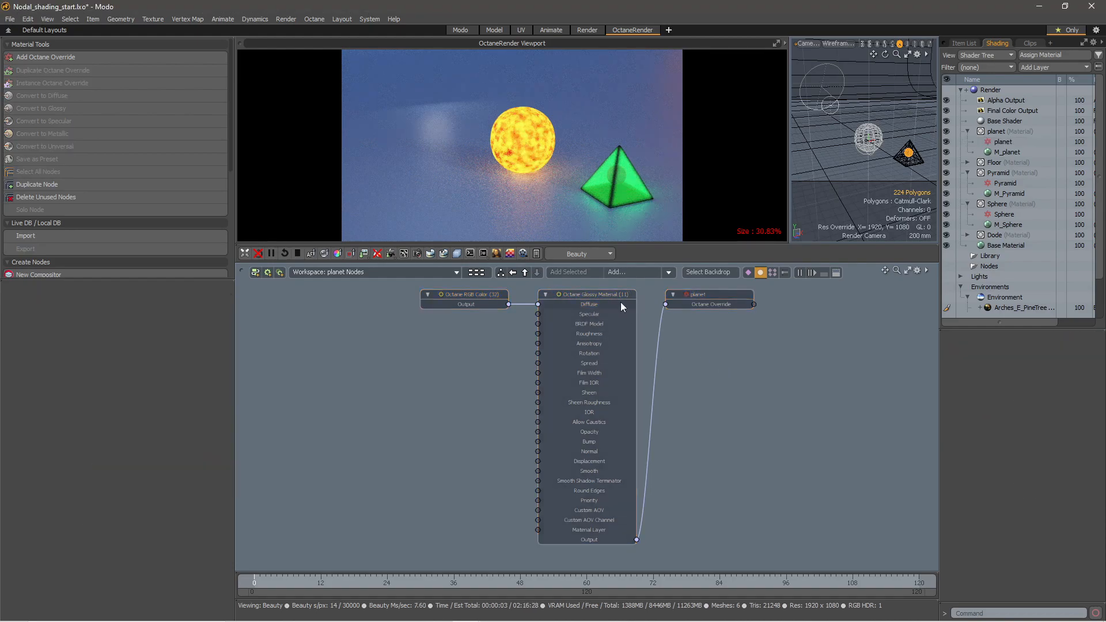
{"action": "right_click", "coordinate": [617, 299]}
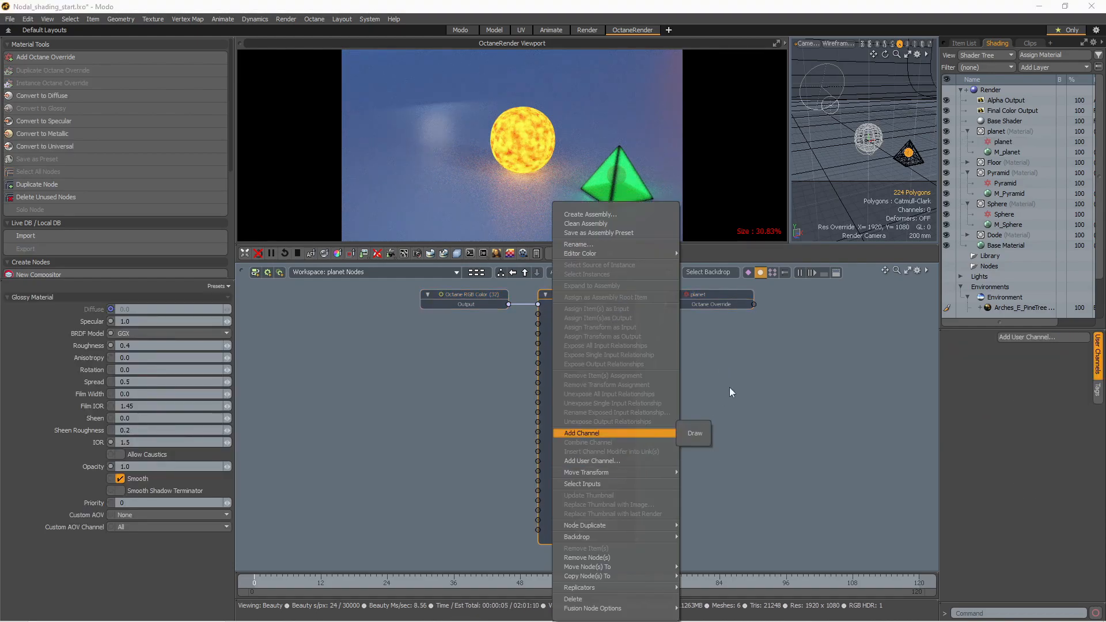
{"action": "mouse_move", "coordinate": [625, 558]}
{"action": "left_click", "coordinate": [692, 565]}
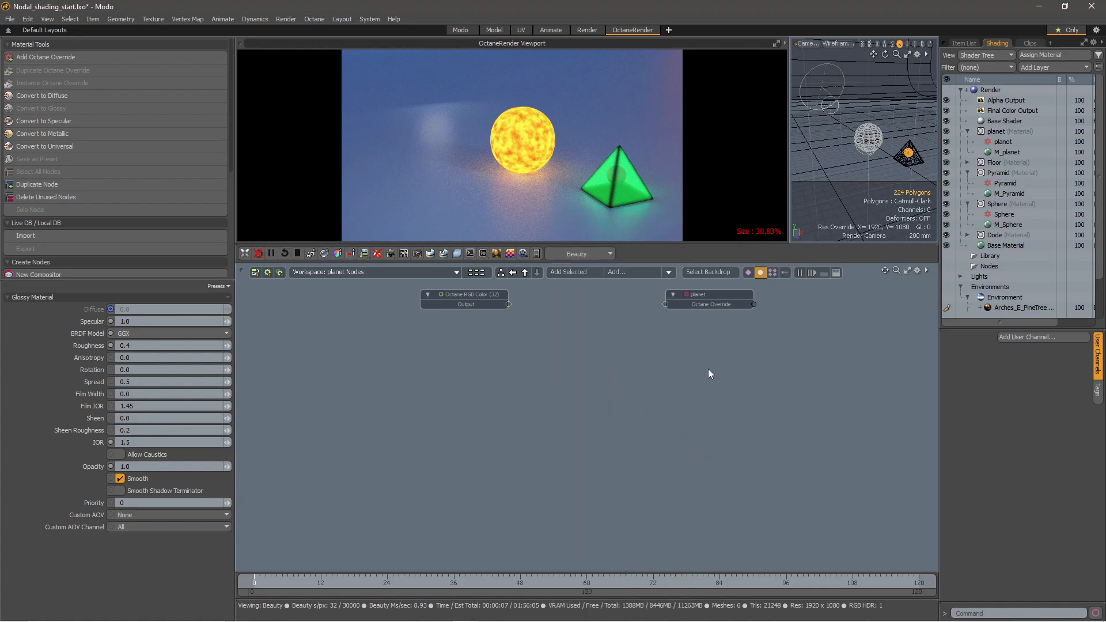
Add an Octane Diffuse Material node and place it between the RGB Color and planet nodes
{"action": "left_click", "coordinate": [669, 272]}
{"action": "mouse_move", "coordinate": [663, 285]}
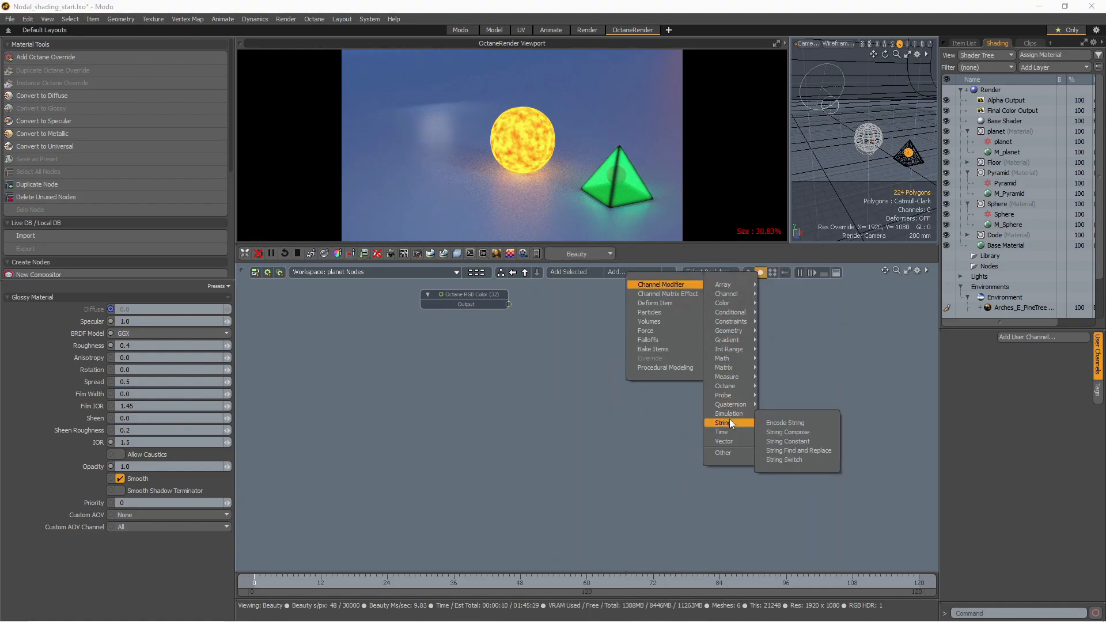
{"action": "mouse_move", "coordinate": [731, 385]}
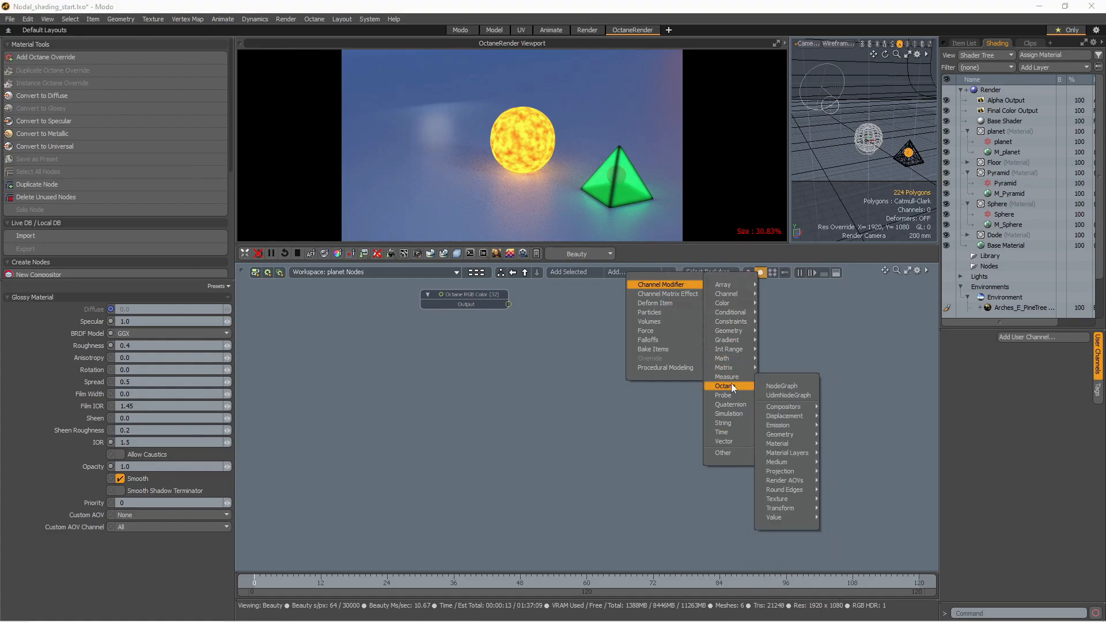
{"action": "mouse_move", "coordinate": [783, 444]}
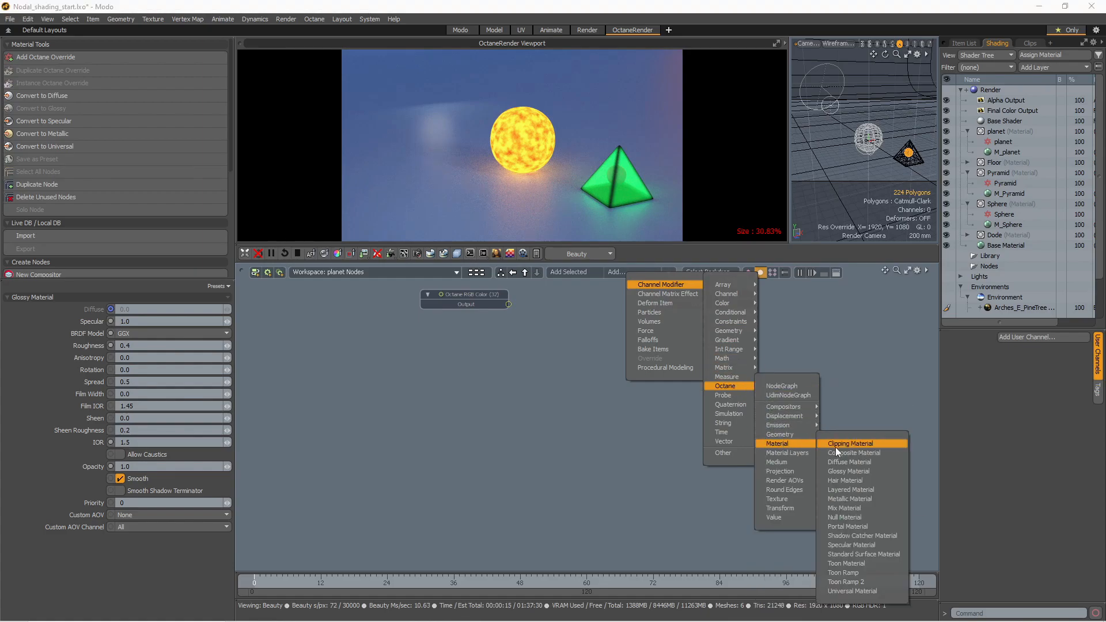
{"action": "left_click", "coordinate": [849, 464]}
{"action": "left_click_drag", "start_coordinate": [623, 450], "coordinate": [594, 342]}
Connect the purple RGB Color to the Diffuse Material's Diffuse input and the material's output to the planet node's Octane Override
{"action": "left_click", "coordinate": [509, 351]}
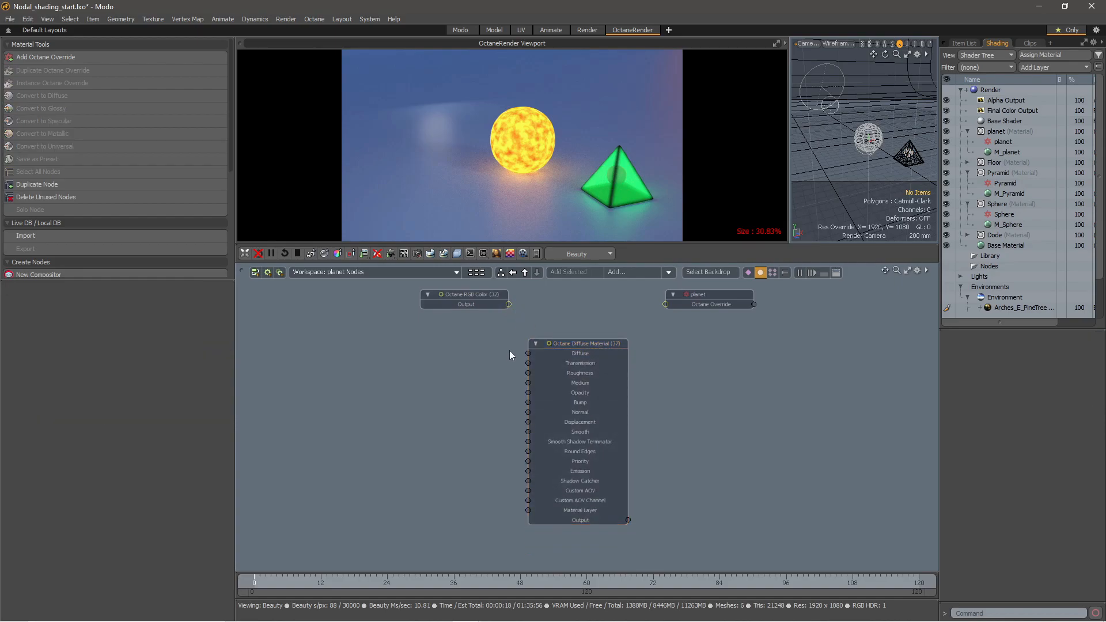
{"action": "left_click_drag", "start_coordinate": [467, 299], "coordinate": [528, 353]}
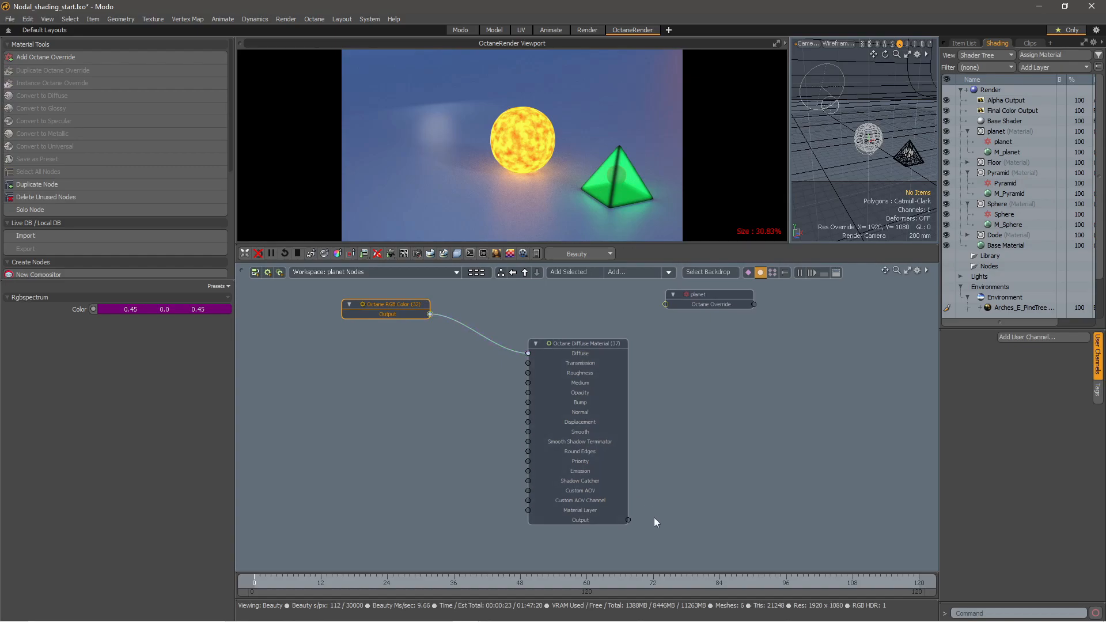
{"action": "left_click_drag", "start_coordinate": [628, 520], "coordinate": [666, 305]}
Add an Octane Blackbody emission node and place it below the RGB Color node in the planet graph
{"action": "left_click", "coordinate": [669, 273]}
{"action": "mouse_move", "coordinate": [662, 289]}
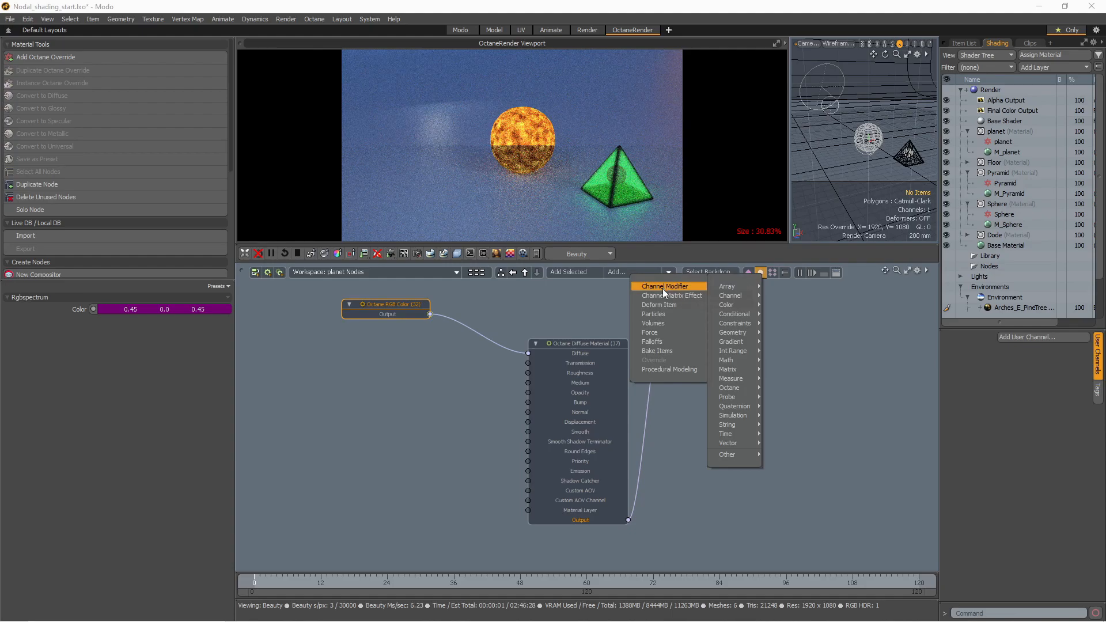
{"action": "mouse_move", "coordinate": [734, 400]}
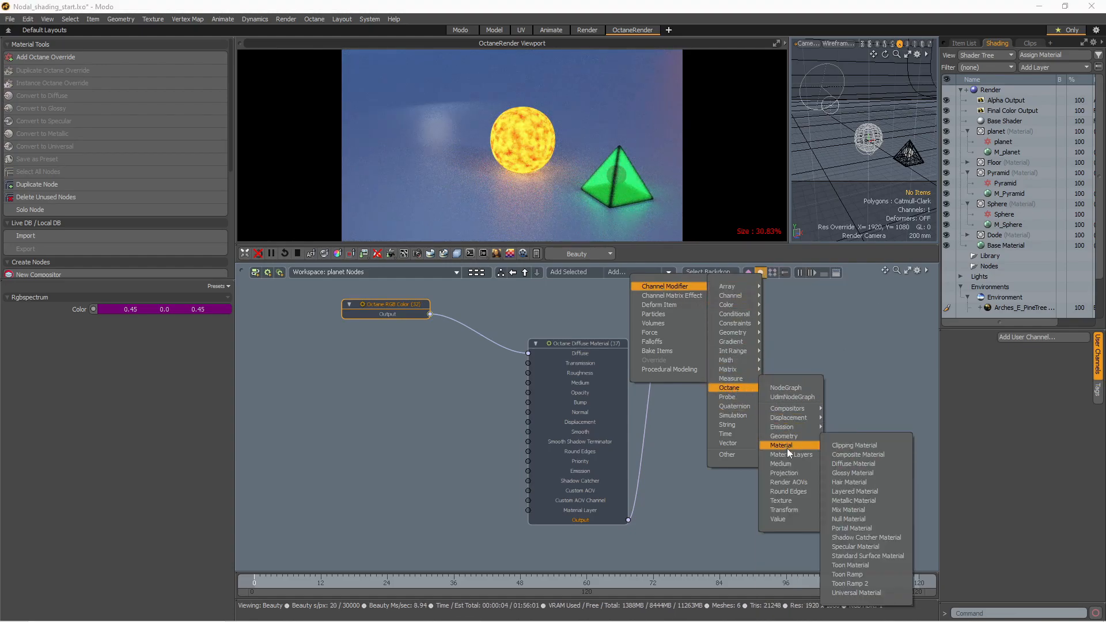
{"action": "mouse_move", "coordinate": [787, 426]}
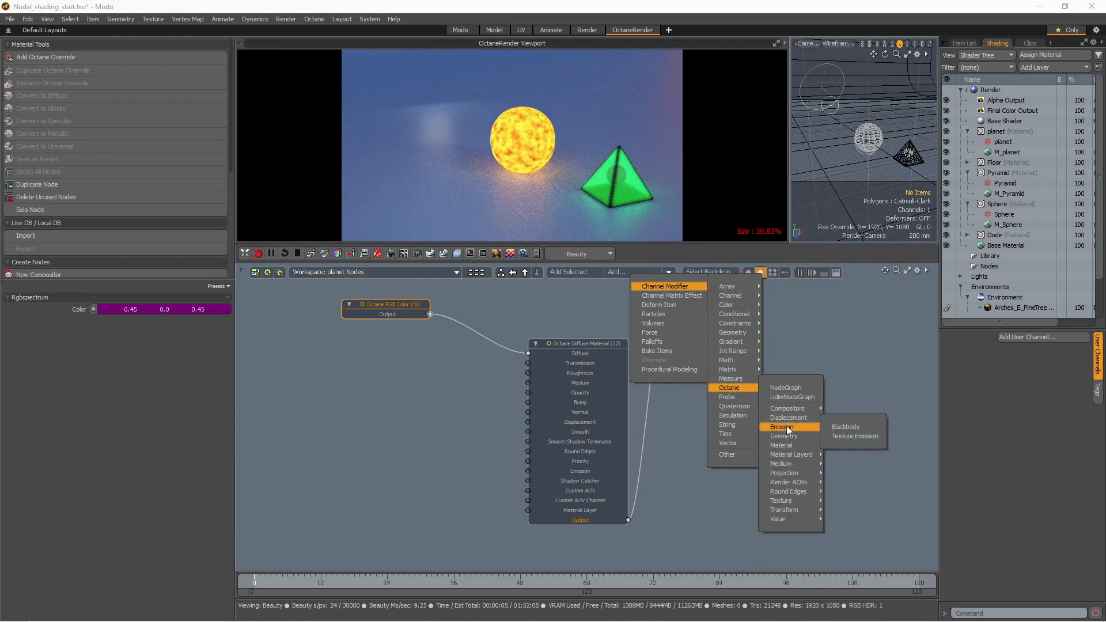
{"action": "left_click", "coordinate": [846, 427]}
{"action": "left_click_drag", "start_coordinate": [607, 374], "coordinate": [382, 370]}
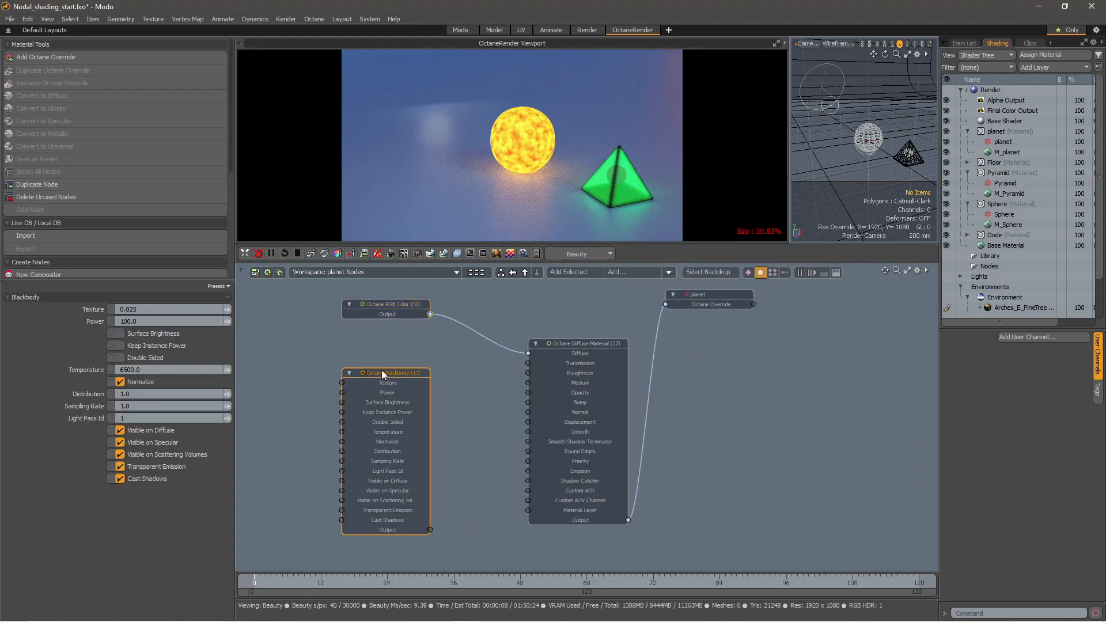
Connect the purple RGB Color output to the Blackbody's Texture input and set the Blackbody's Power to 10
{"action": "left_click_drag", "start_coordinate": [430, 314], "coordinate": [426, 363]}
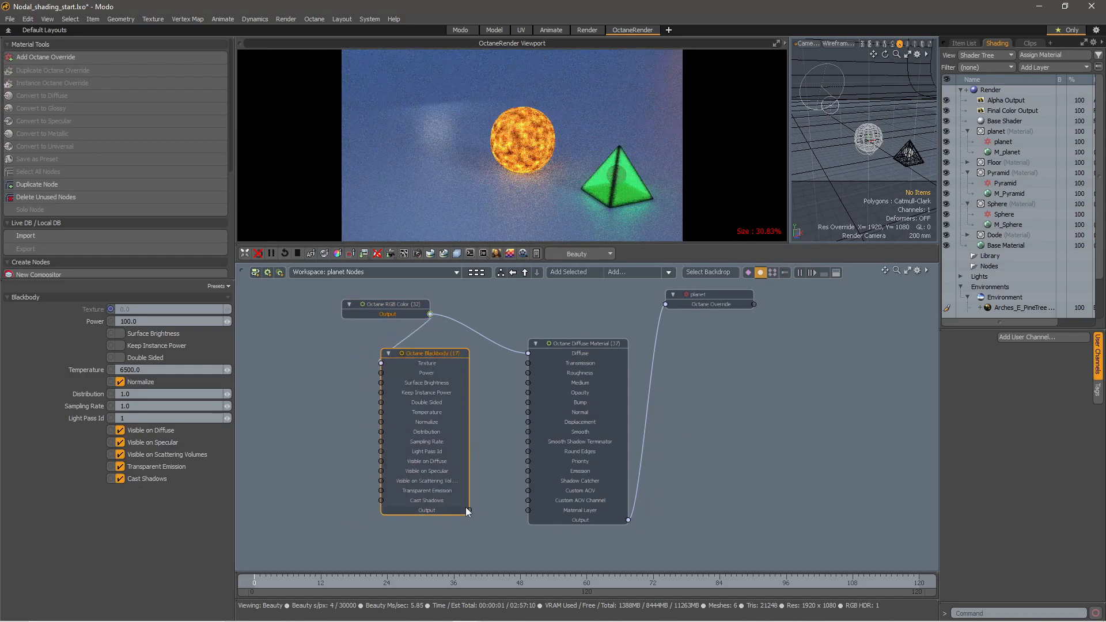
{"action": "left_click_drag", "start_coordinate": [141, 321], "coordinate": [117, 322]}
{"action": "type", "text": "10"}
{"action": "key", "text": "Return"}
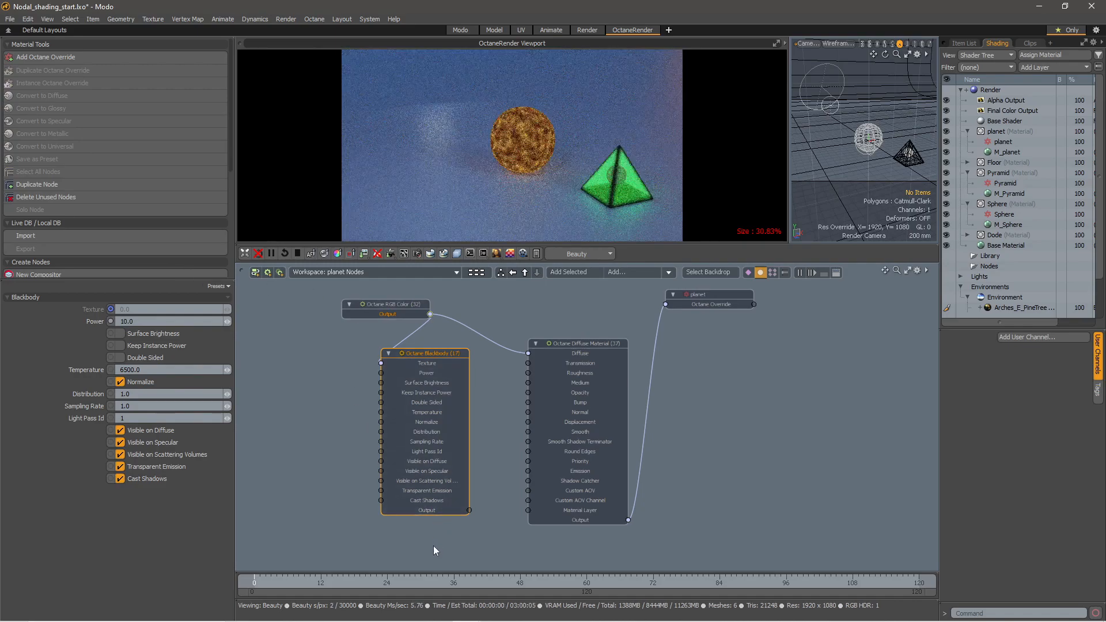
Connect the Blackbody's output to the Diffuse Material's Emission input and set the Blackbody's Power to 1.0
{"action": "left_click_drag", "start_coordinate": [469, 511], "coordinate": [528, 471]}
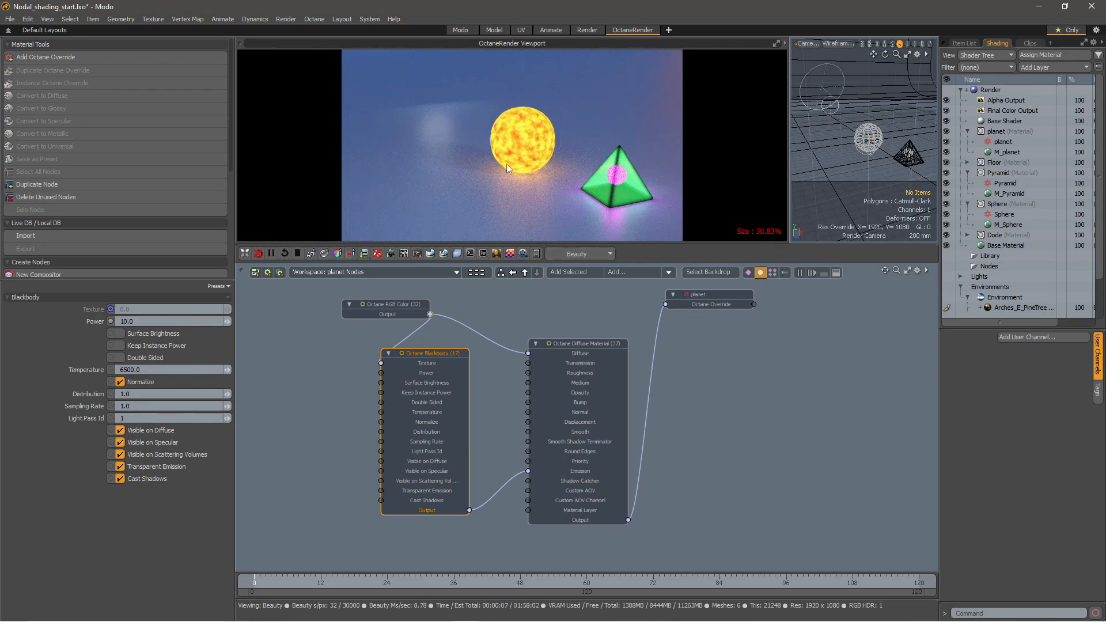
{"action": "key", "text": "ctrl+z"}
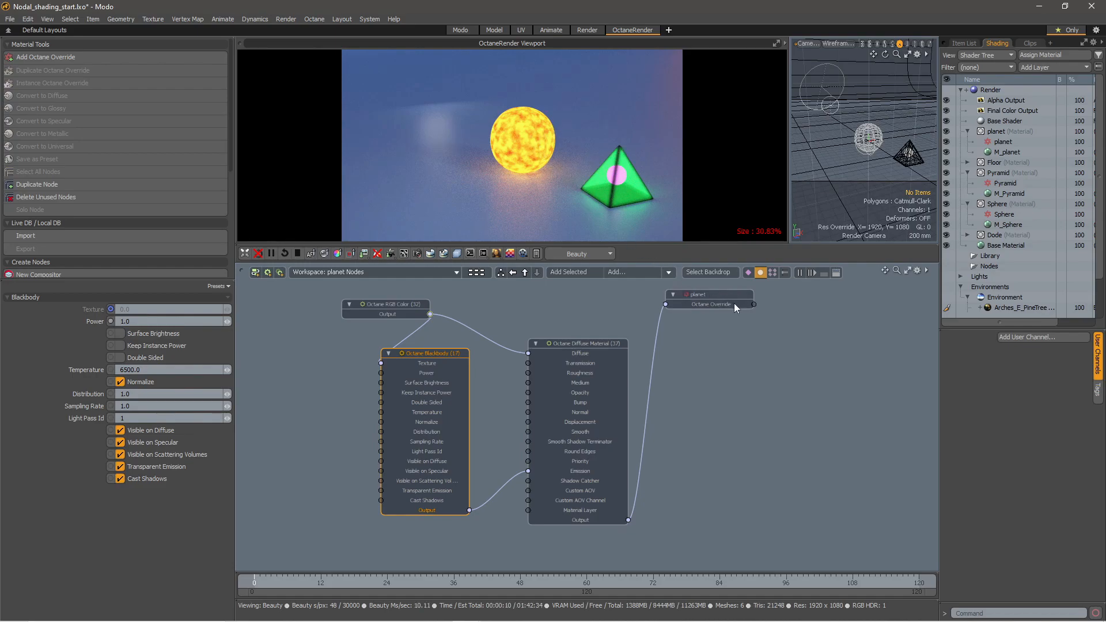
Spread out the planet, Diffuse Material, Blackbody and RGB Color nodes so the planet graph reads in order
{"action": "left_click_drag", "start_coordinate": [718, 294], "coordinate": [787, 392]}
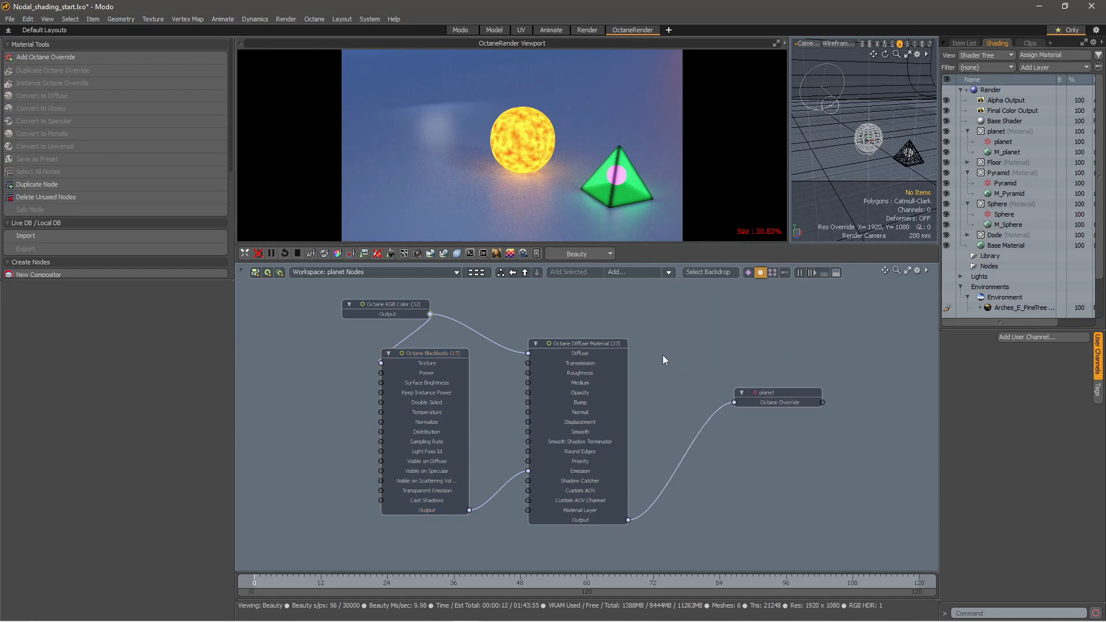
{"action": "left_click_drag", "start_coordinate": [593, 344], "coordinate": [663, 347]}
{"action": "left_click_drag", "start_coordinate": [431, 355], "coordinate": [499, 355]}
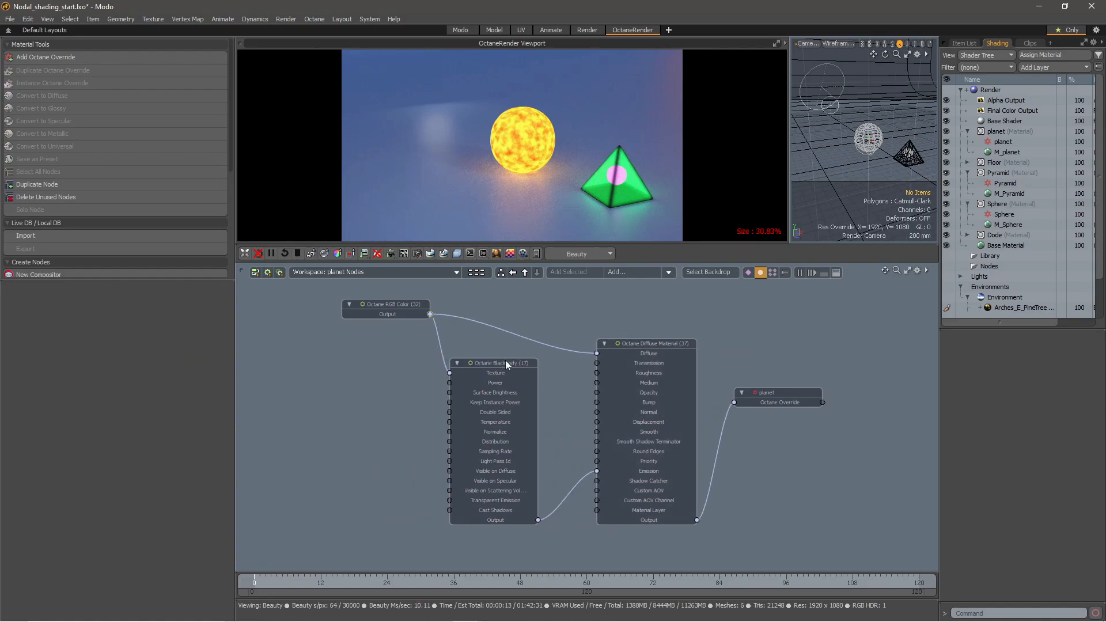
{"action": "left_click_drag", "start_coordinate": [404, 306], "coordinate": [366, 297]}
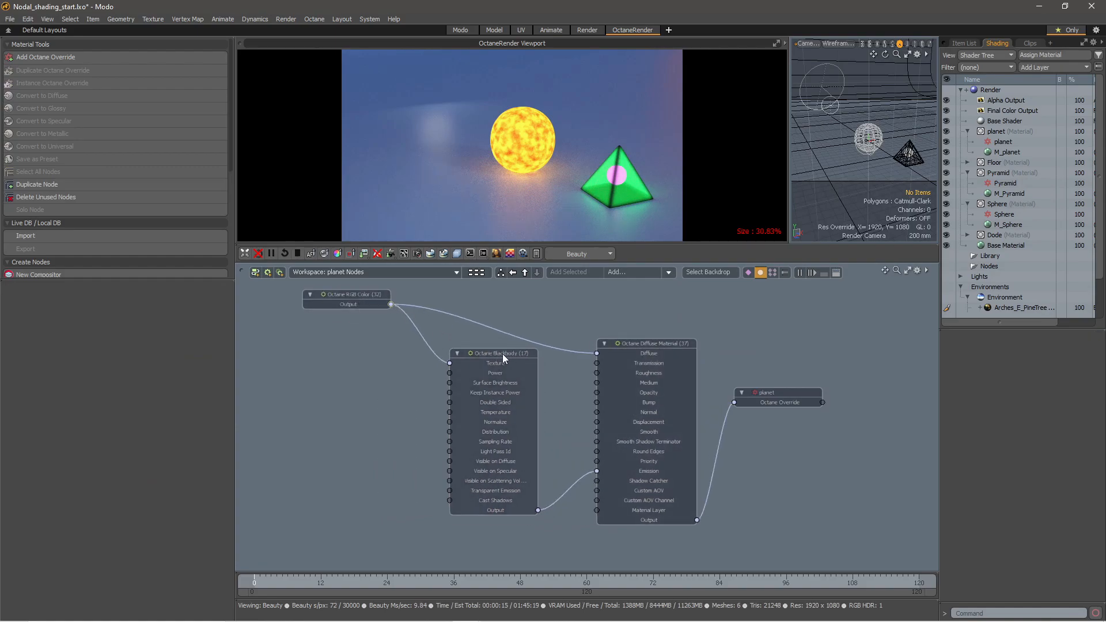
{"action": "left_click_drag", "start_coordinate": [503, 354], "coordinate": [483, 363]}
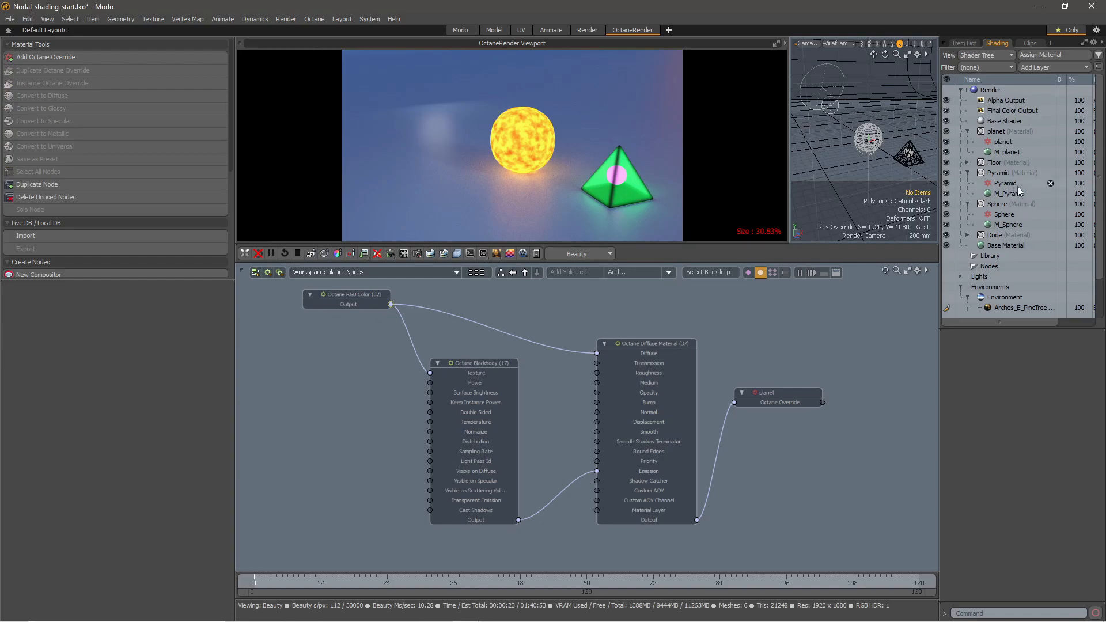
Open the Sphere override's node graph and disconnect the final mix material from the Sphere node
{"action": "left_click", "coordinate": [1004, 214]}
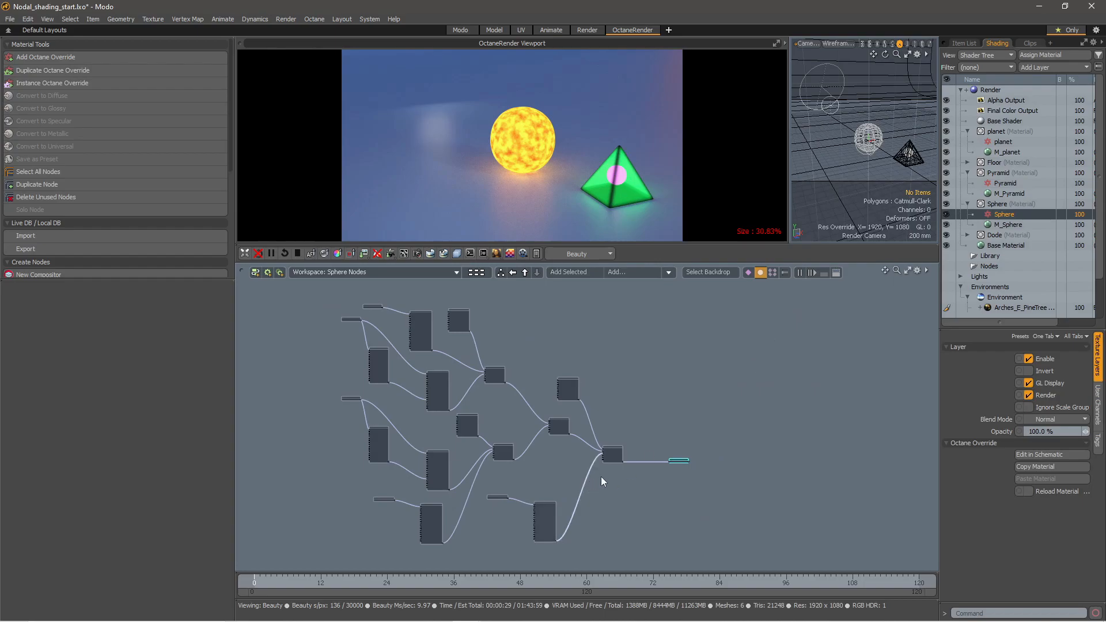
{"action": "left_click", "coordinate": [655, 461], "text": "ctrl"}
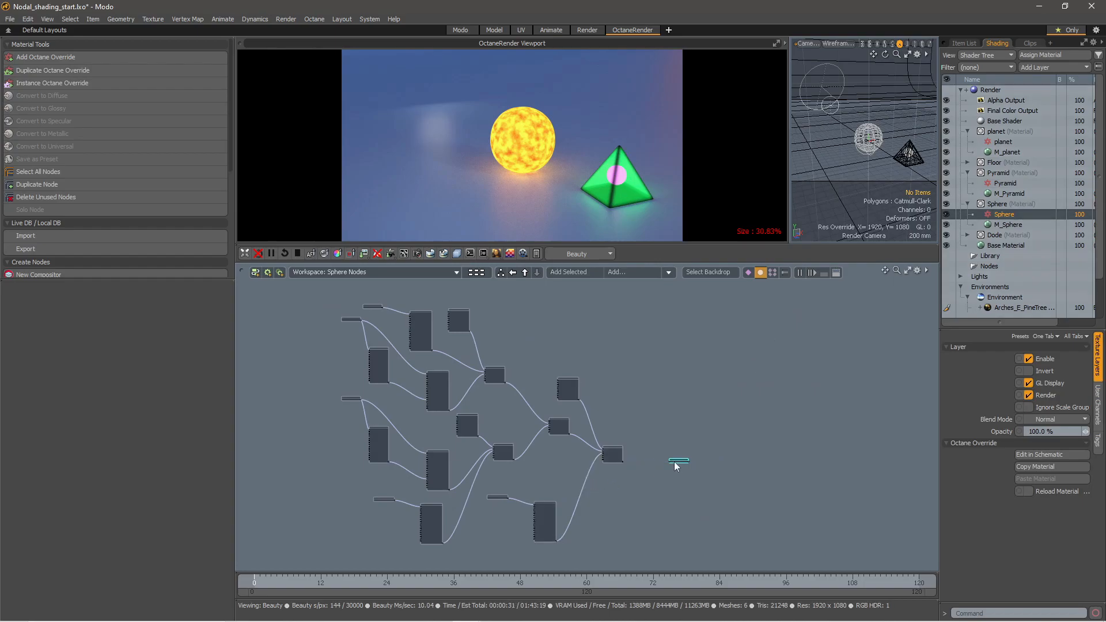
Add an Octane Glossy Material node and place it in the free space above the final mix node
{"action": "left_click", "coordinate": [669, 273]}
{"action": "mouse_move", "coordinate": [665, 285]}
{"action": "mouse_move", "coordinate": [735, 388]}
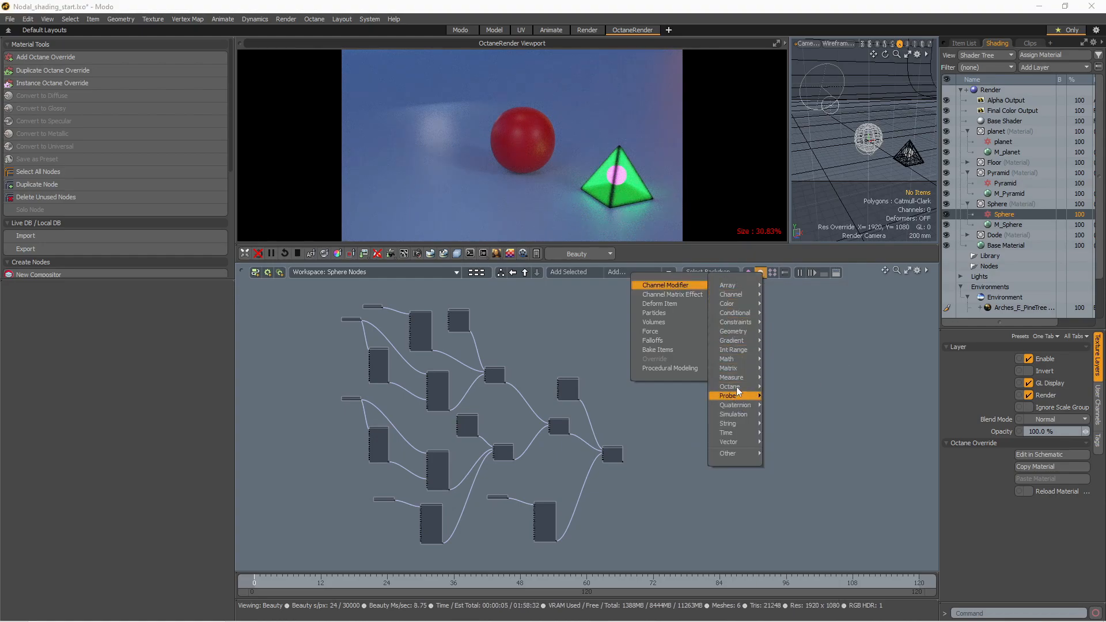
{"action": "mouse_move", "coordinate": [734, 361]}
{"action": "mouse_move", "coordinate": [788, 426]}
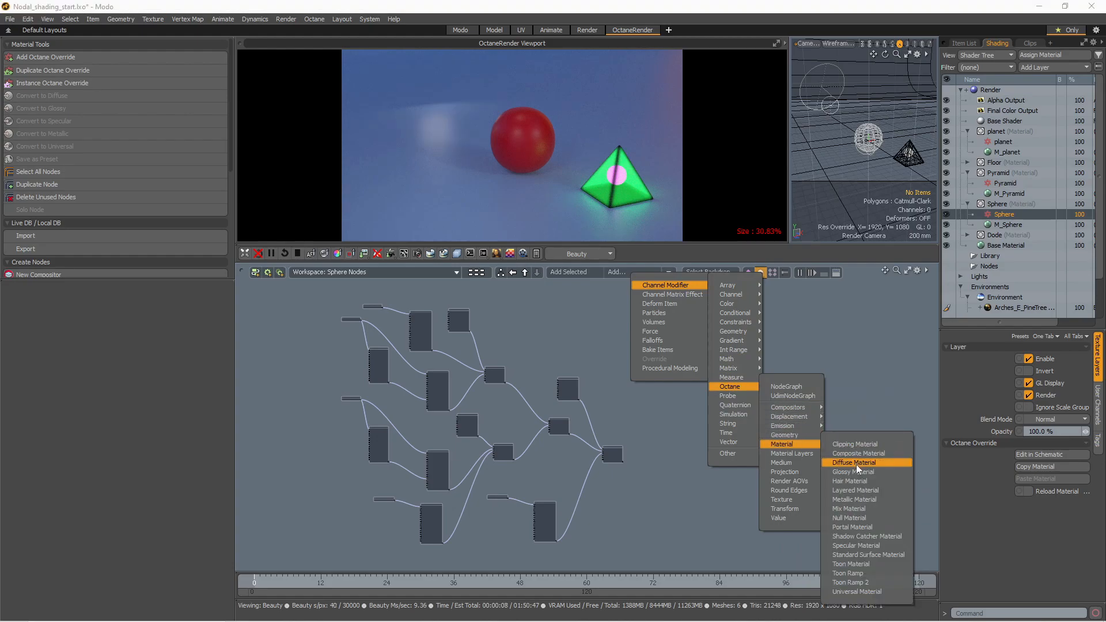
{"action": "left_click", "coordinate": [859, 474]}
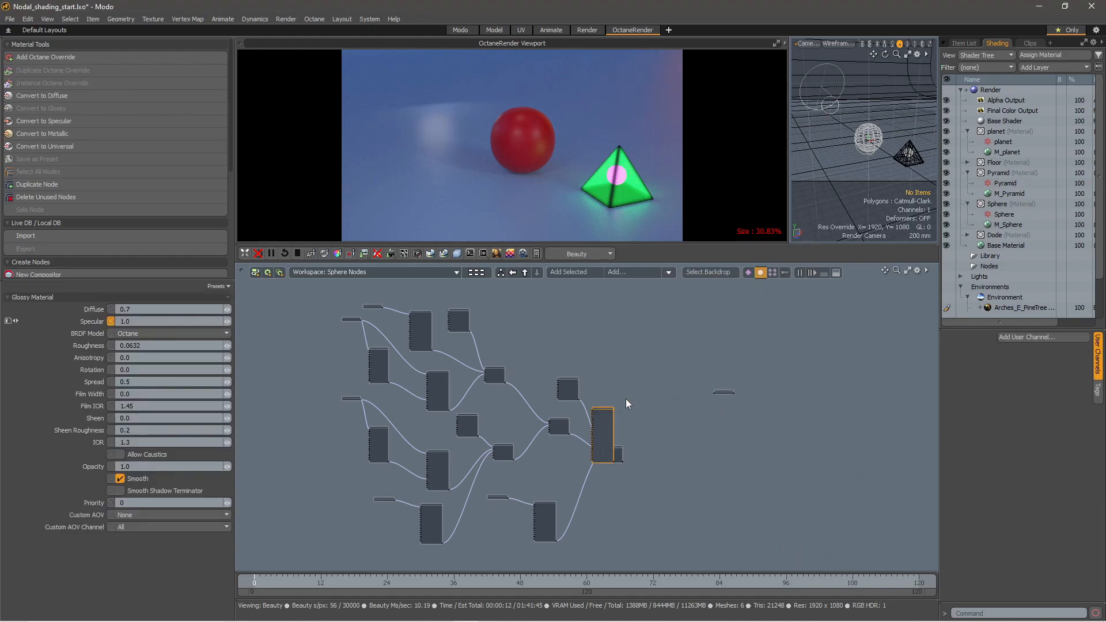
{"action": "left_click_drag", "start_coordinate": [611, 411], "coordinate": [658, 345]}
Connect the new Glossy Material's output to the Sphere node's Octane Override input
{"action": "scroll", "coordinate": [707, 382], "scroll_direction": "up", "scroll_amount": 5}
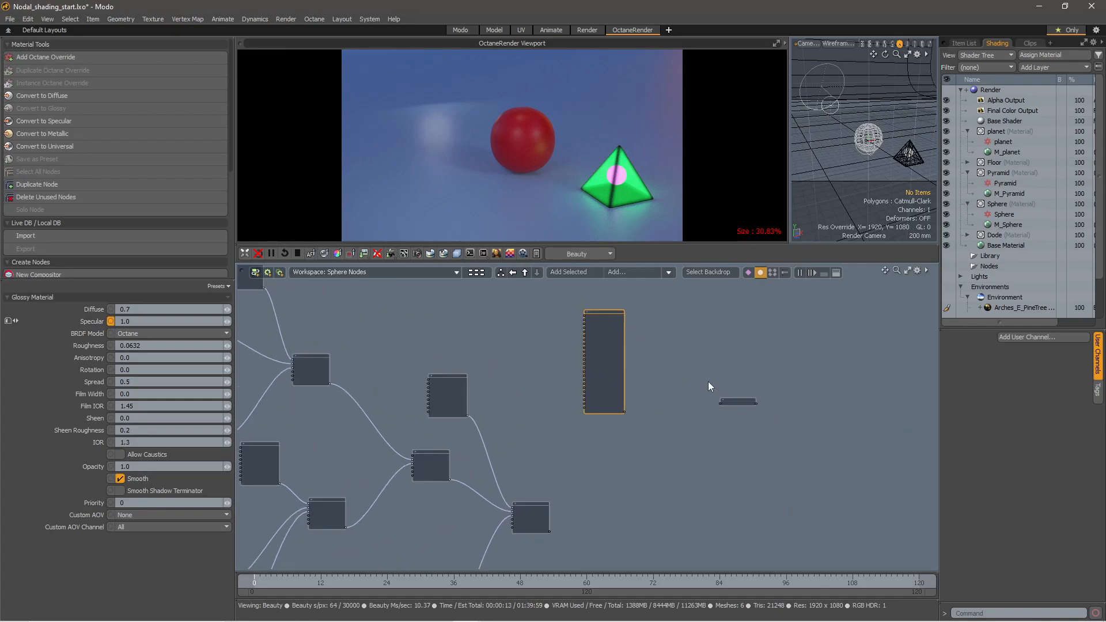
{"action": "left_click", "coordinate": [644, 422]}
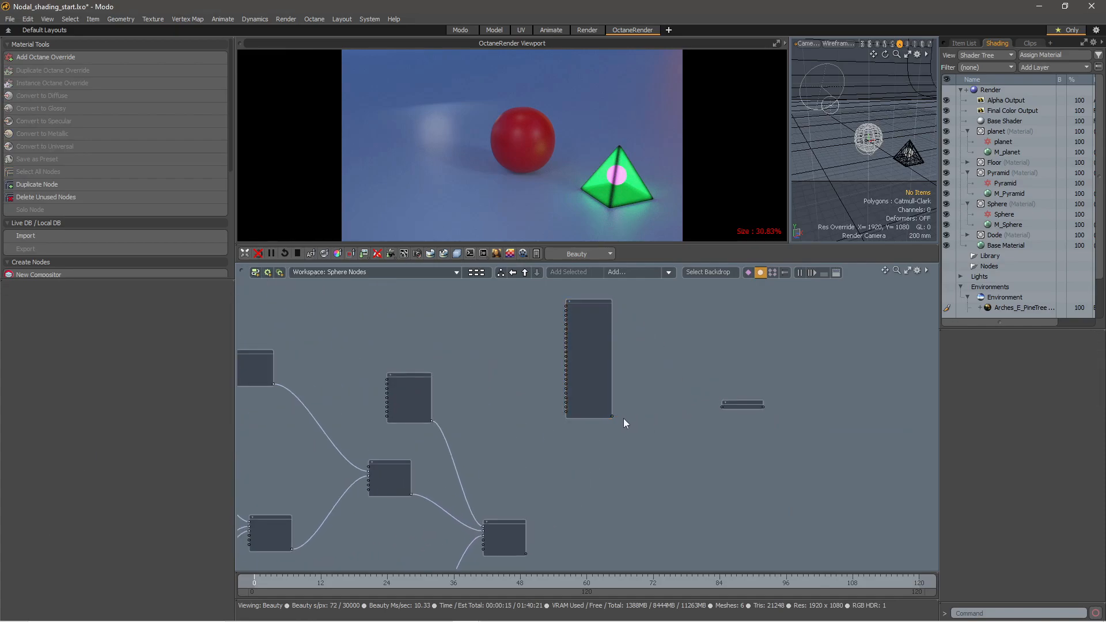
{"action": "left_click_drag", "start_coordinate": [683, 406], "coordinate": [723, 407]}
Set the Glossy Material's Roughness to 0 and adjust the node's position slightly
{"action": "left_click_drag", "start_coordinate": [593, 307], "coordinate": [614, 323]}
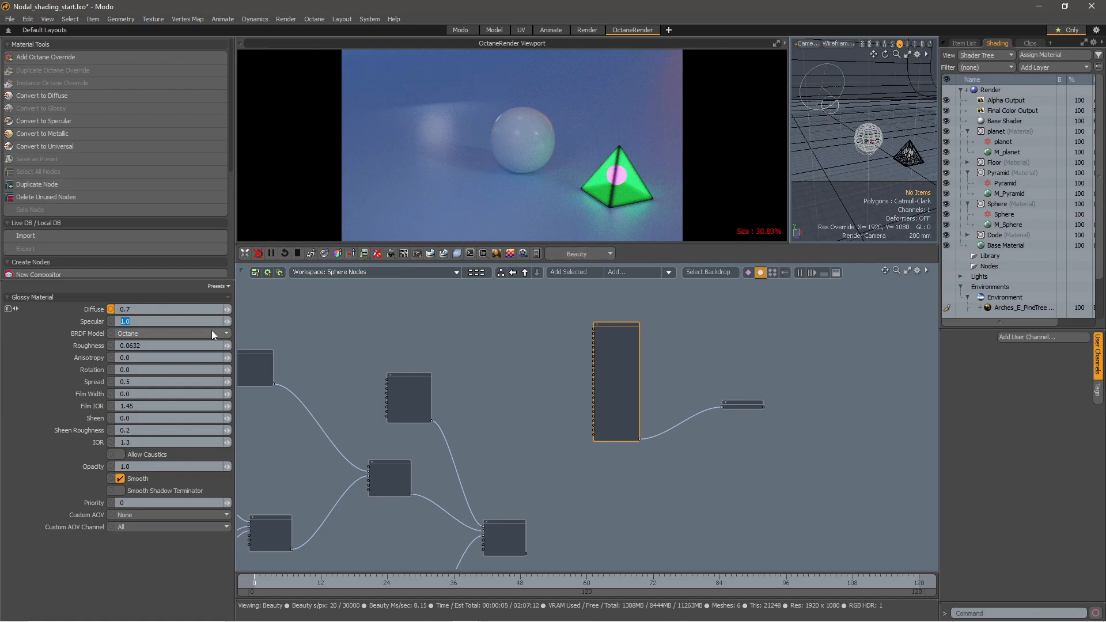
{"action": "double_click", "coordinate": [158, 346]}
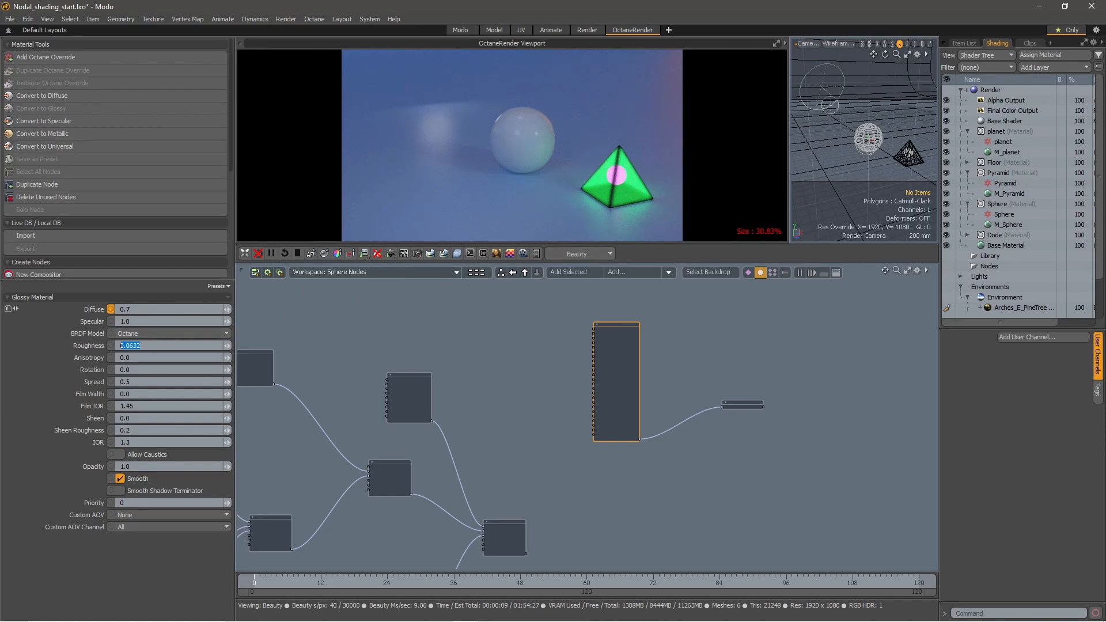
{"action": "type", "text": "0"}
{"action": "left_click_drag", "start_coordinate": [620, 324], "coordinate": [616, 329]}
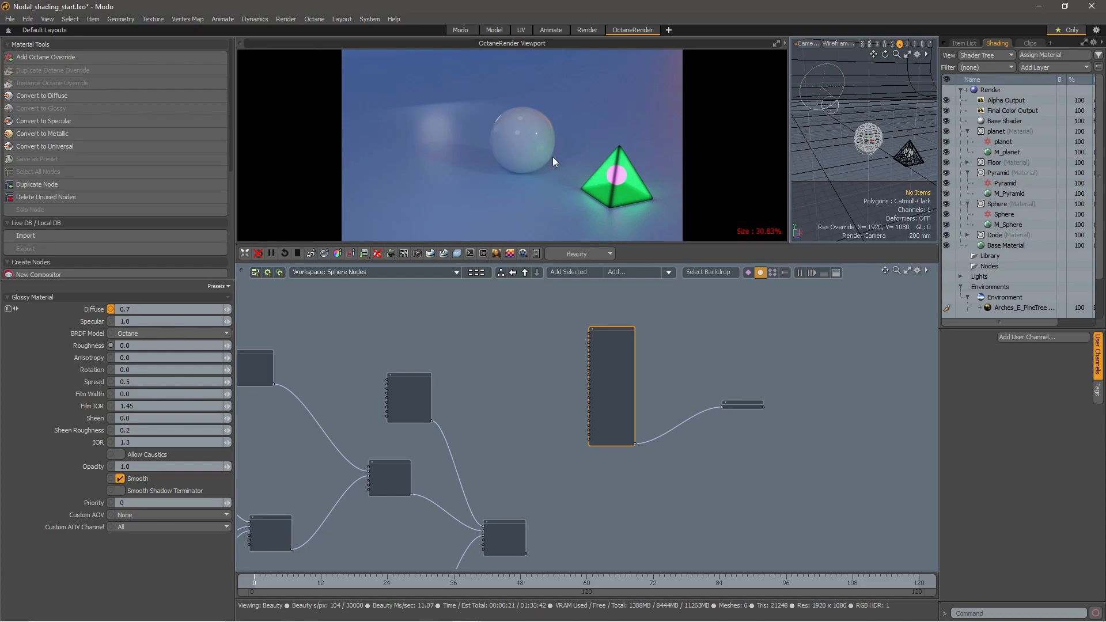
Duplicate the dark grey RGB Color node (0.28, 0.28, 0.28) that feeds the existing sphere material network
{"action": "middle_click_drag", "start_coordinate": [372, 363], "coordinate": [705, 506]}
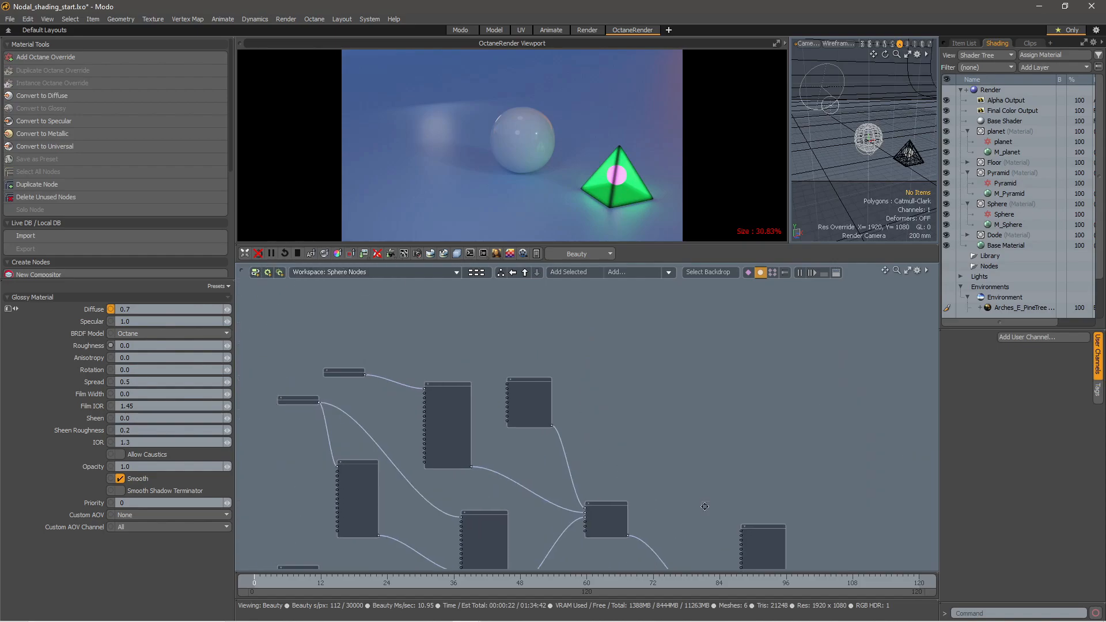
{"action": "left_click", "coordinate": [345, 370]}
{"action": "right_click", "coordinate": [348, 371]}
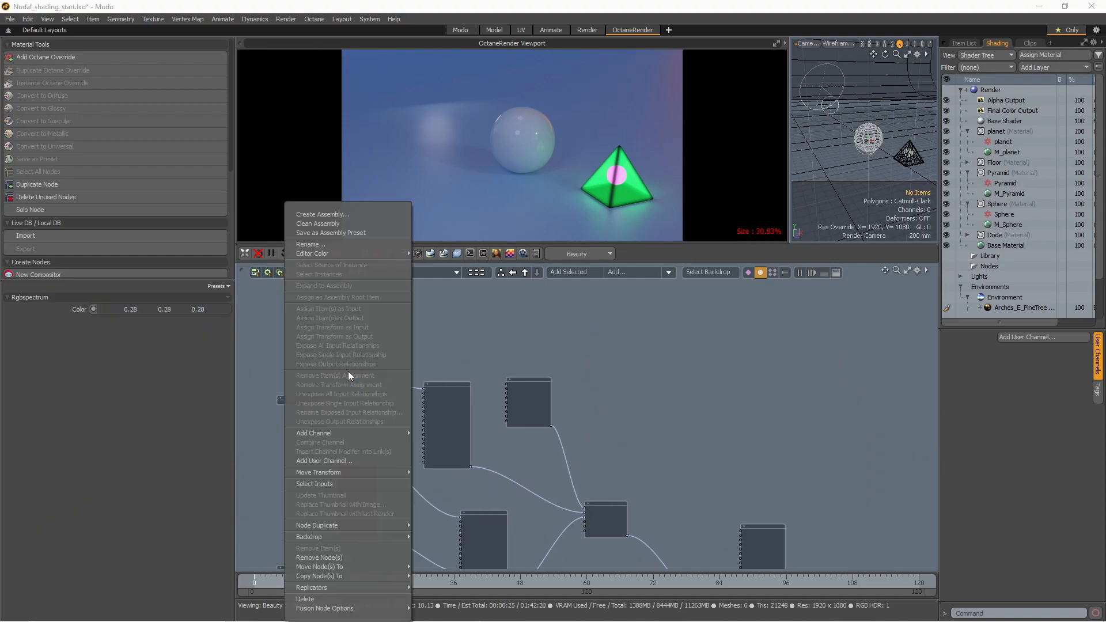
{"action": "mouse_move", "coordinate": [333, 522]}
{"action": "left_click", "coordinate": [430, 522]}
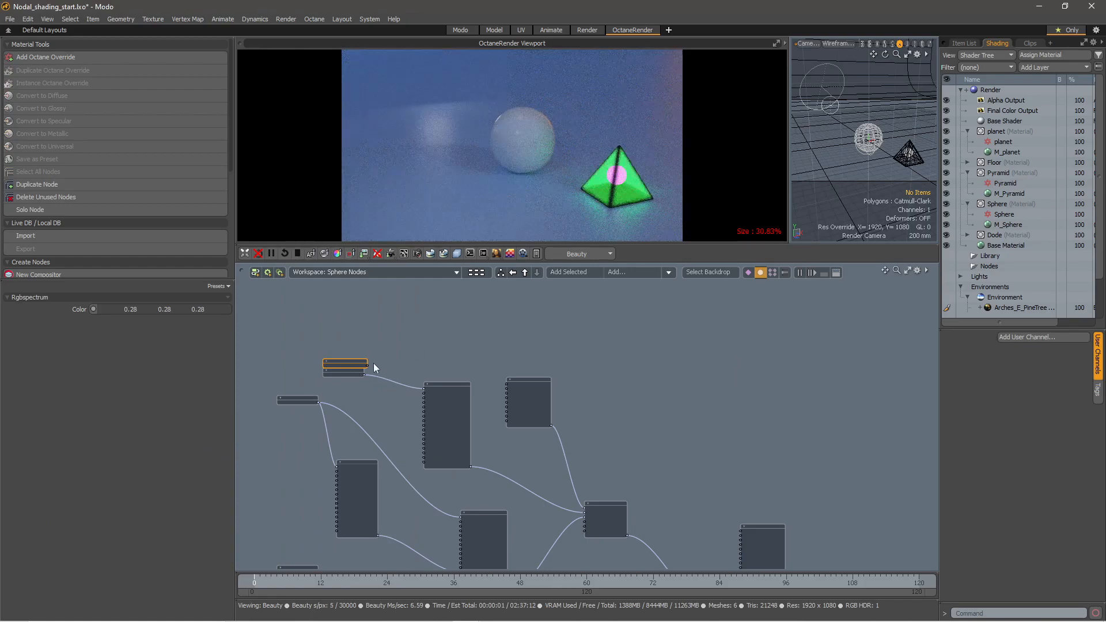
Move the duplicated RGB Color node beside the new Glossy Material and connect it to the material's Diffuse input
{"action": "left_click_drag", "start_coordinate": [355, 363], "coordinate": [516, 424]}
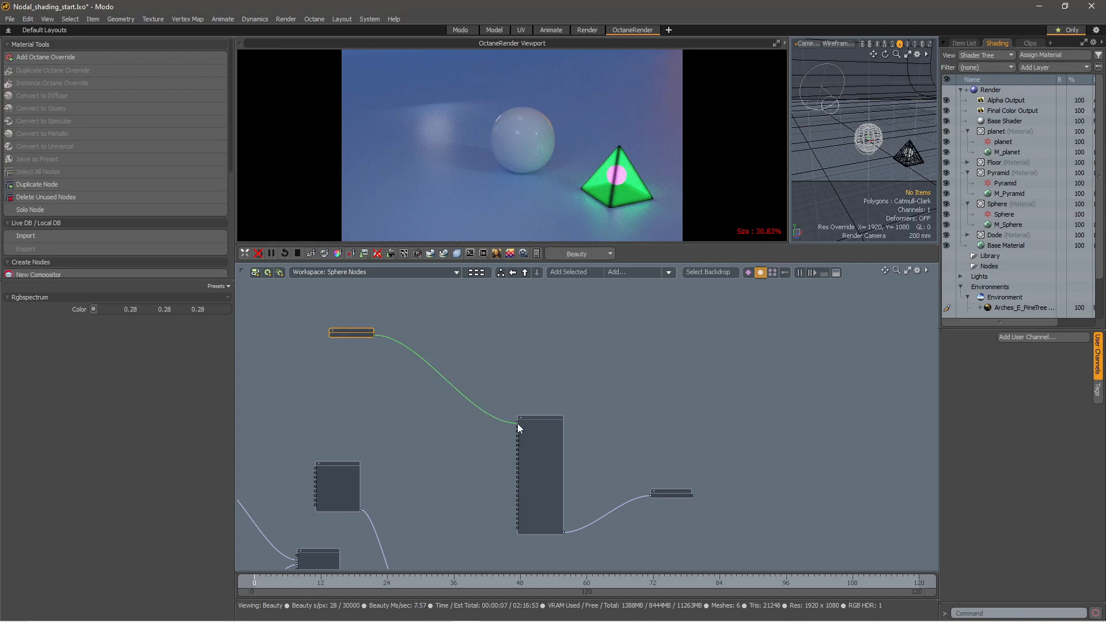
{"action": "left_click_drag", "start_coordinate": [447, 301], "coordinate": [481, 311], "text": "alt"}
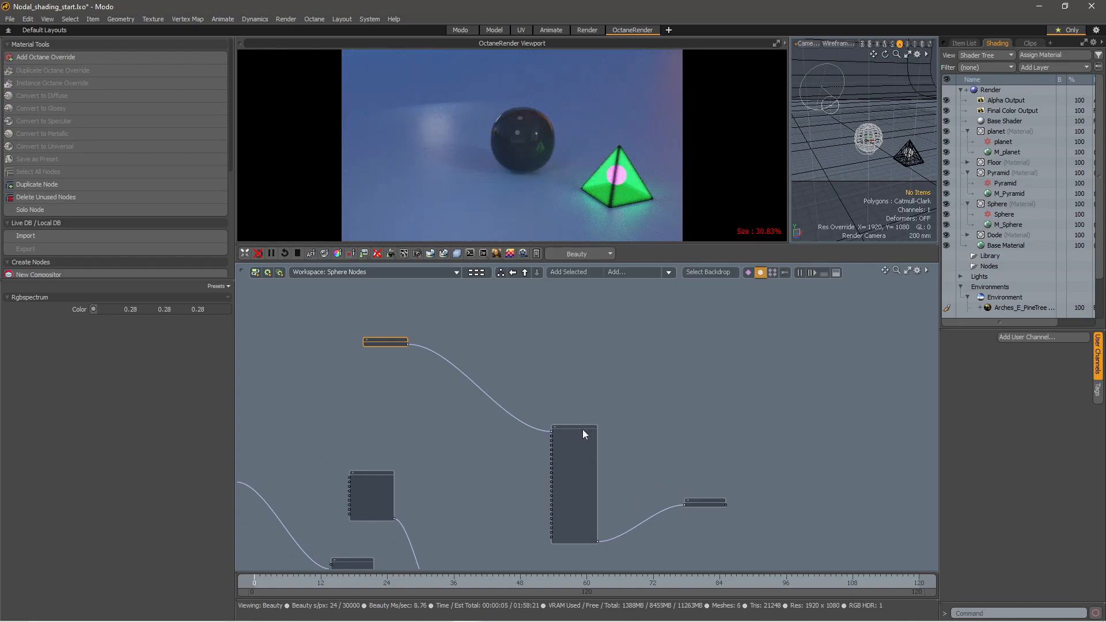
{"action": "left_click_drag", "start_coordinate": [508, 371], "coordinate": [676, 255], "text": "alt"}
{"action": "scroll", "coordinate": [553, 337], "scroll_direction": "down", "scroll_amount": 2}
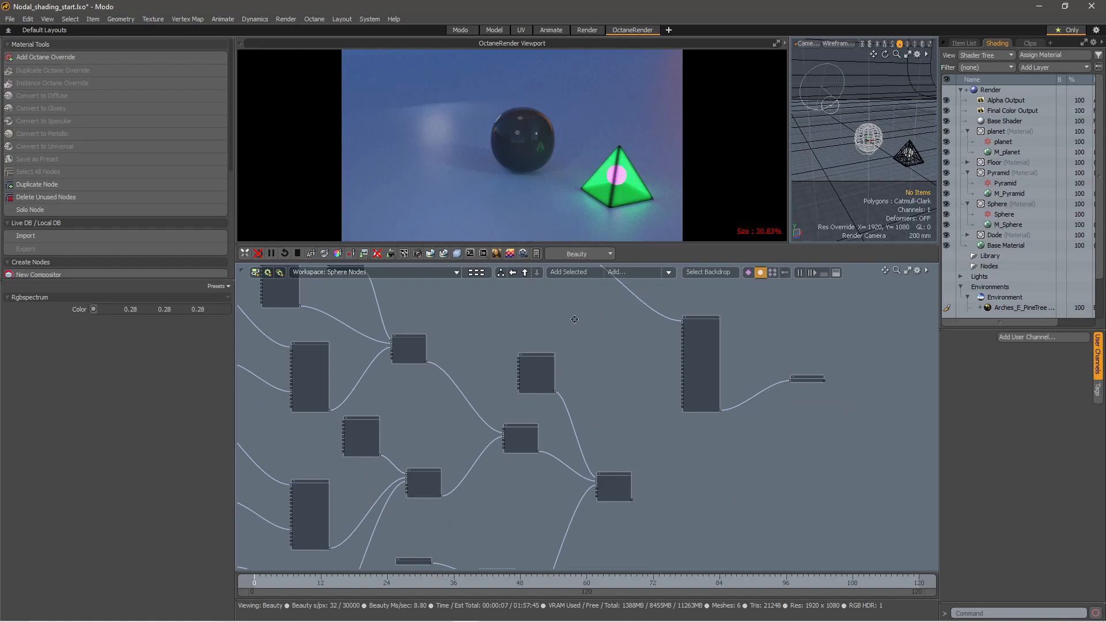
{"action": "left_click_drag", "start_coordinate": [575, 319], "coordinate": [515, 350], "text": "alt"}
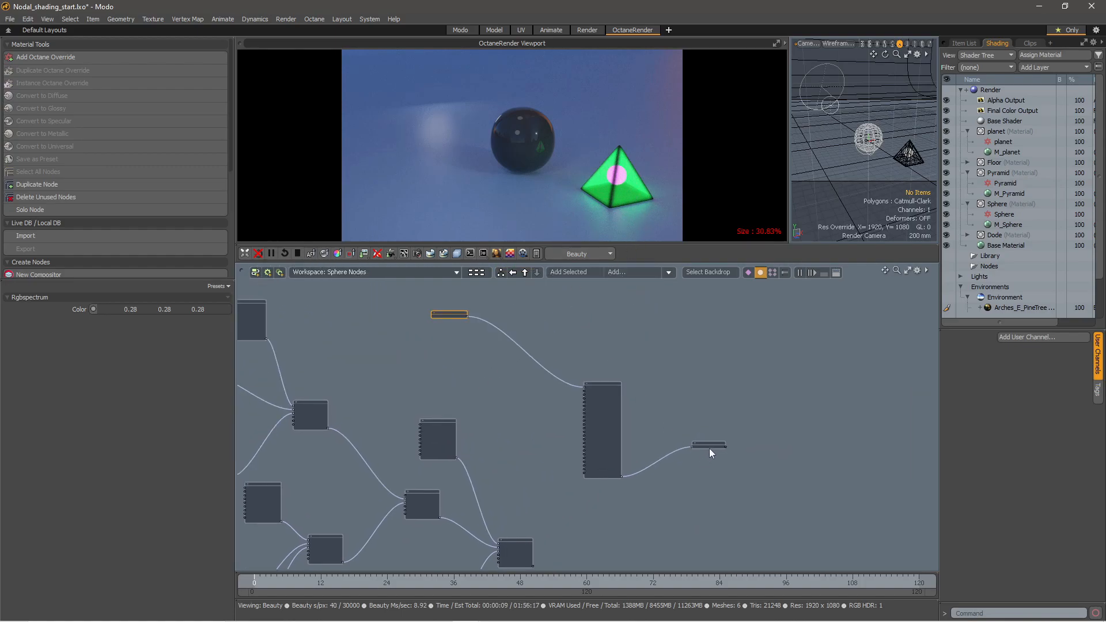
{"action": "left_click_drag", "start_coordinate": [710, 448], "coordinate": [722, 465]}
{"action": "left_click", "coordinate": [619, 348]}
{"action": "scroll", "coordinate": [583, 356], "scroll_direction": "down", "scroll_amount": 1}
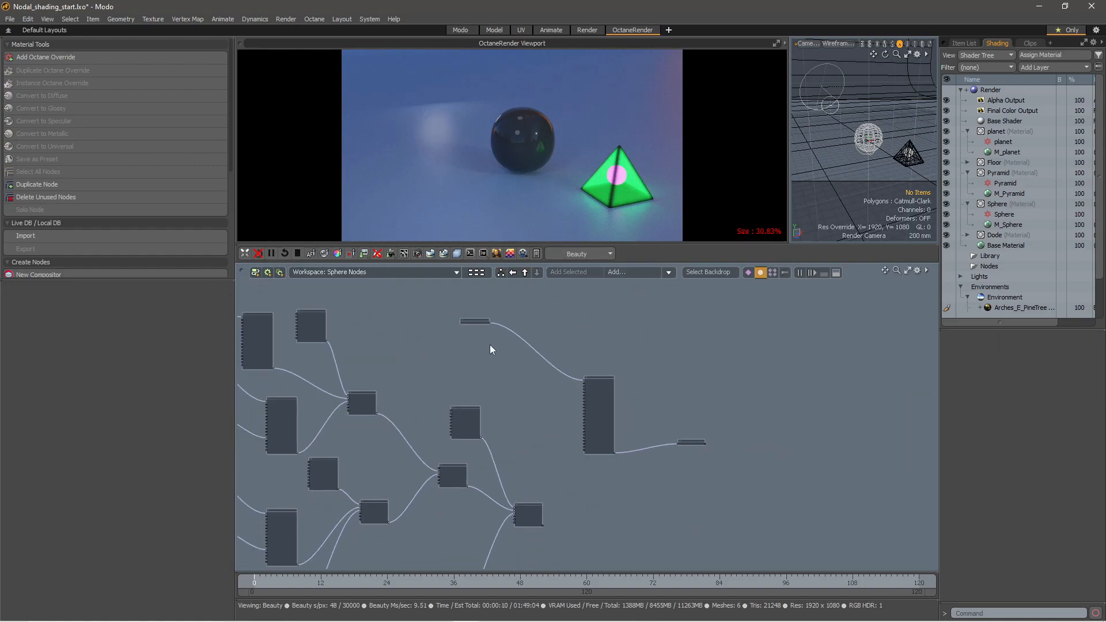
{"action": "left_click_drag", "start_coordinate": [522, 313], "coordinate": [559, 329], "text": "alt"}
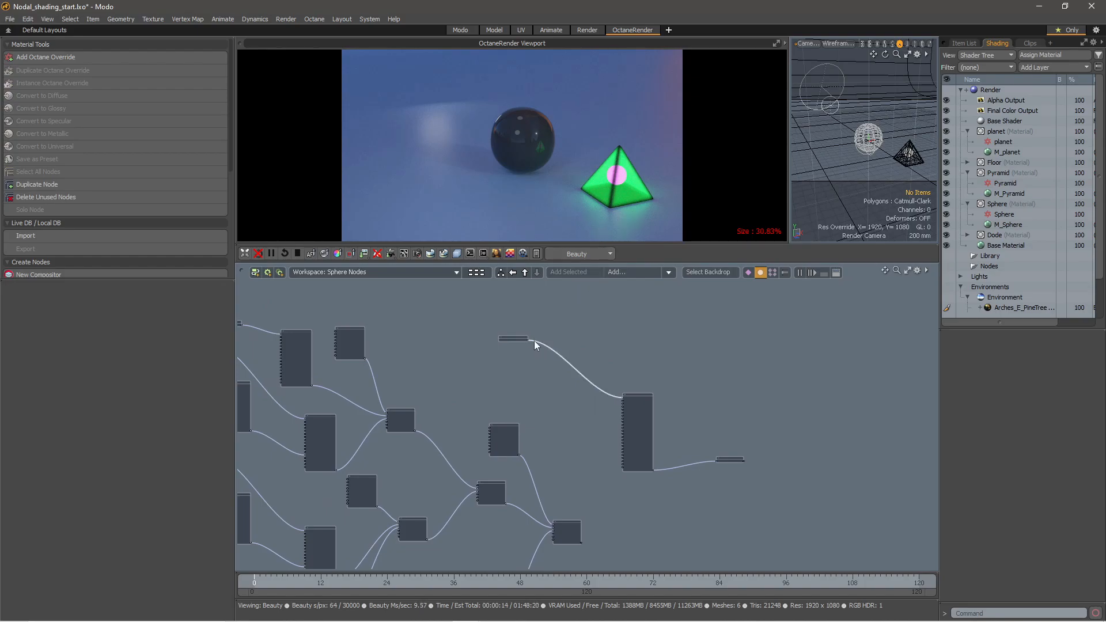
{"action": "left_click_drag", "start_coordinate": [558, 313], "coordinate": [585, 307], "text": "alt"}
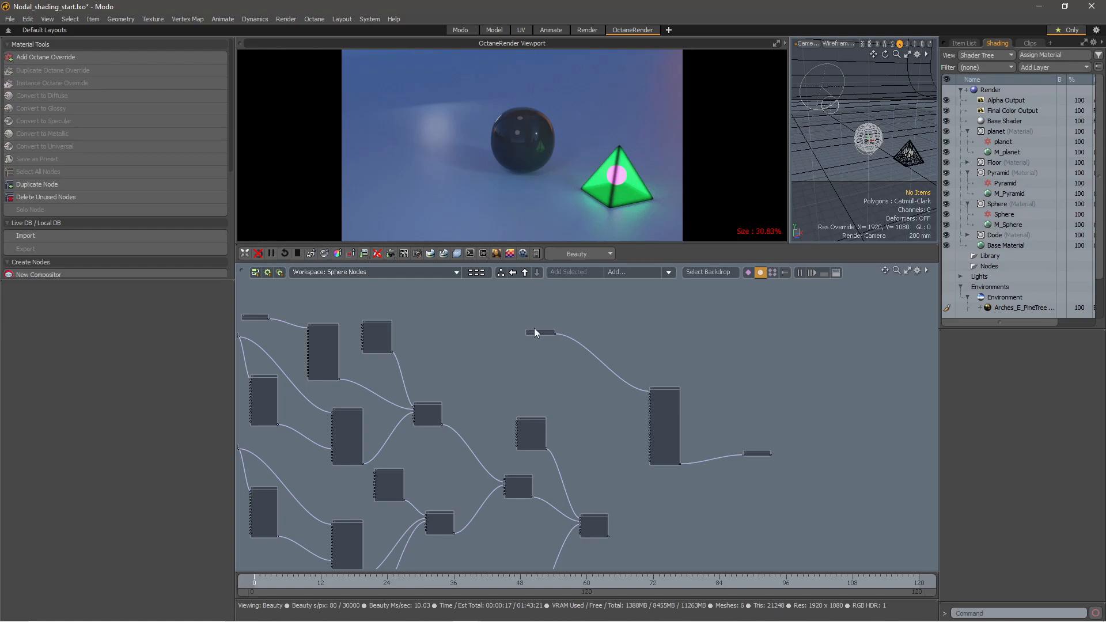
{"action": "left_click", "coordinate": [538, 333]}
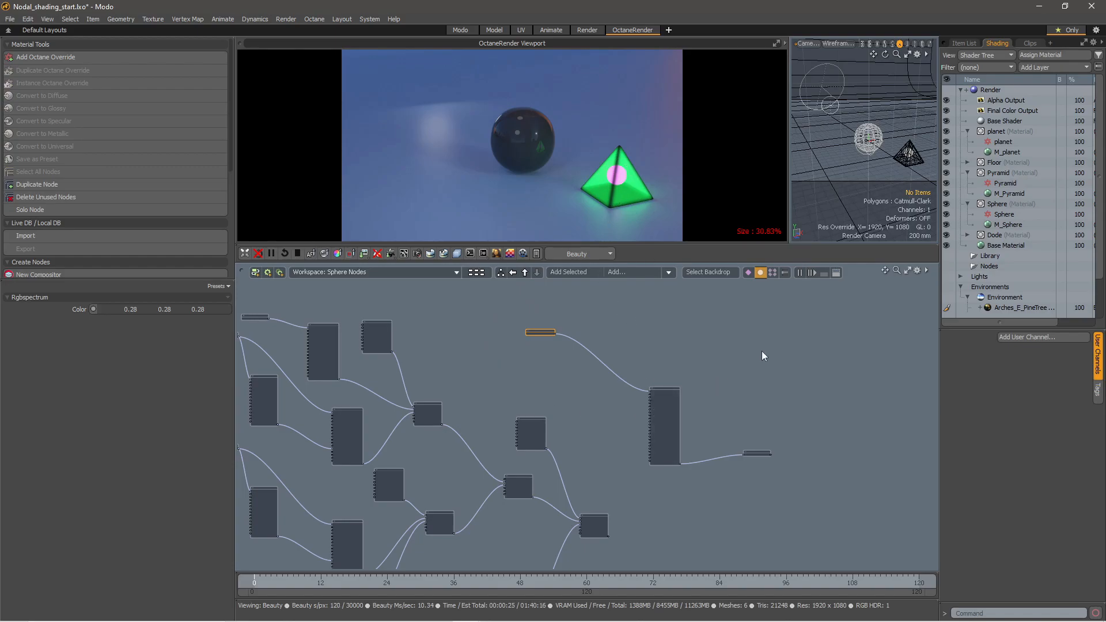
{"action": "middle_click_drag", "start_coordinate": [690, 369], "coordinate": [557, 333]}
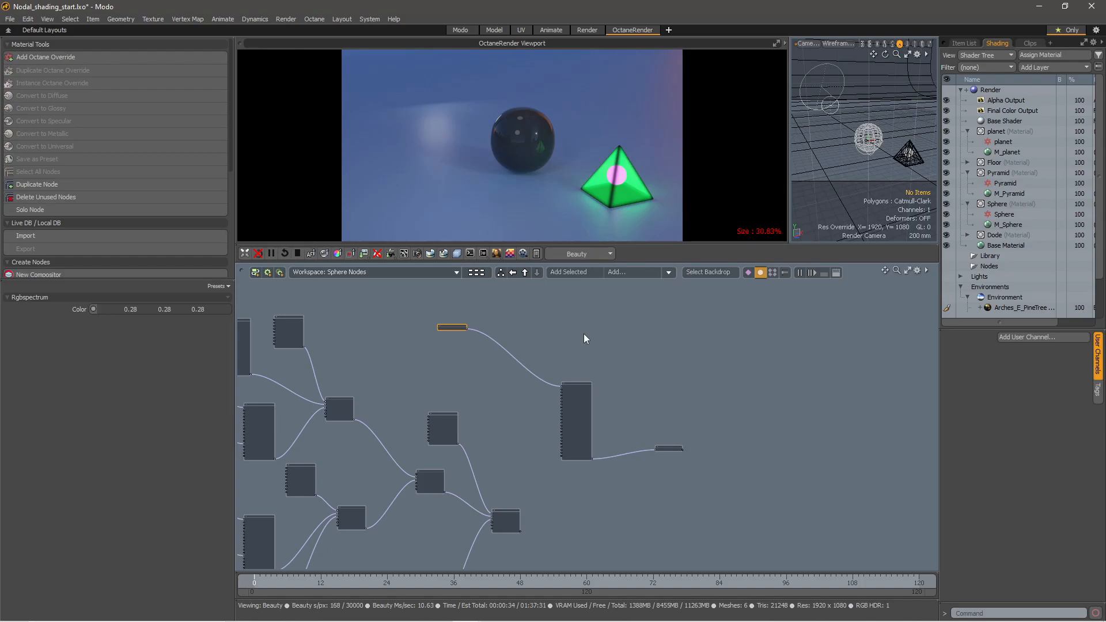
{"action": "scroll", "coordinate": [567, 337], "scroll_direction": "down", "scroll_amount": 1}
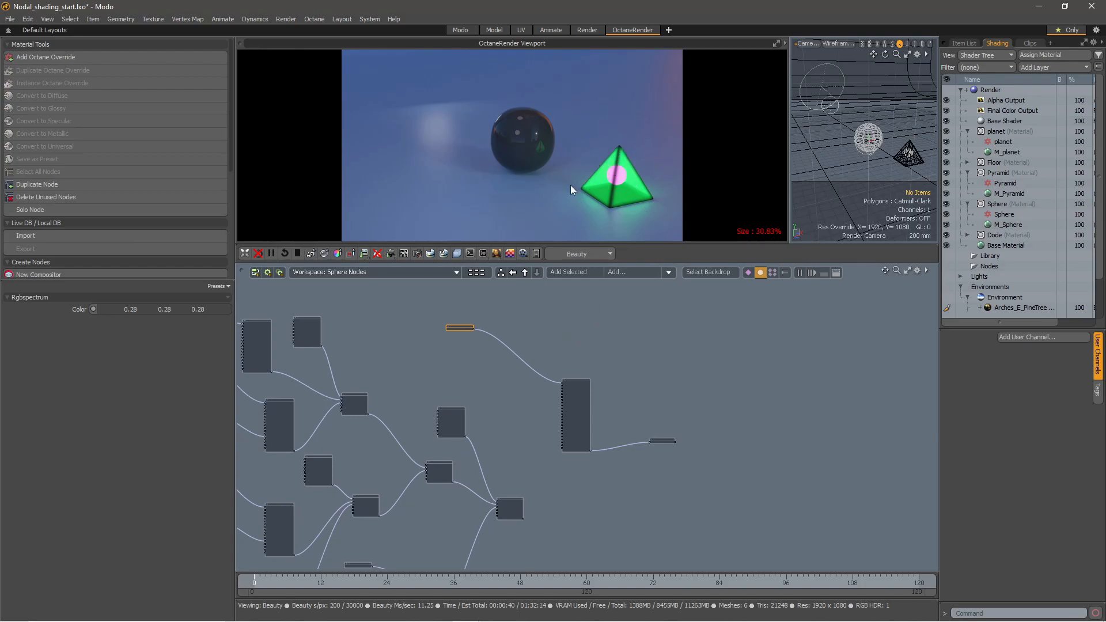
Show the Q_Dodecahedron mesh, hide the pyramid and sphere meshes, and save the scene
{"action": "scroll", "coordinate": [596, 354], "scroll_direction": "down", "scroll_amount": 1}
{"action": "middle_click_drag", "start_coordinate": [594, 356], "coordinate": [626, 352]}
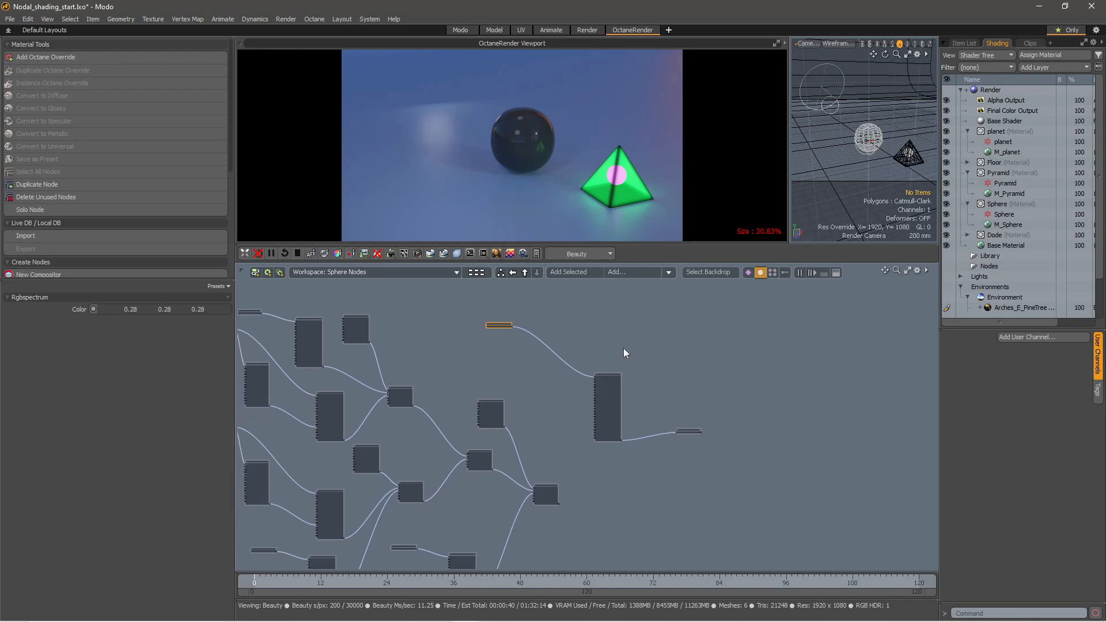
{"action": "left_click", "coordinate": [961, 45]}
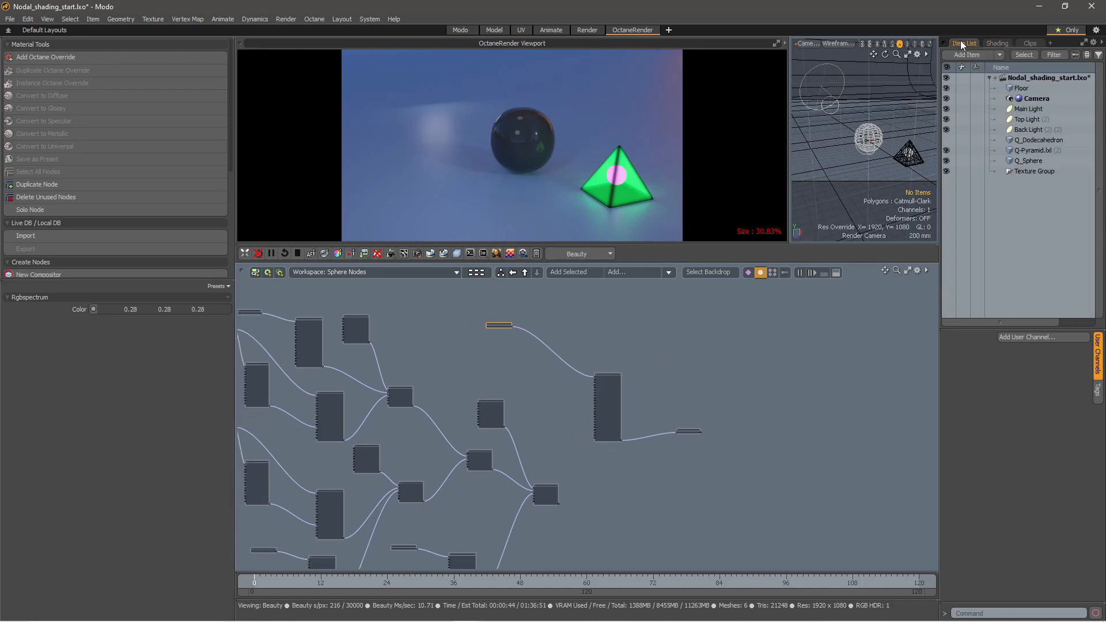
{"action": "left_click", "coordinate": [946, 140]}
{"action": "left_click", "coordinate": [947, 161]}
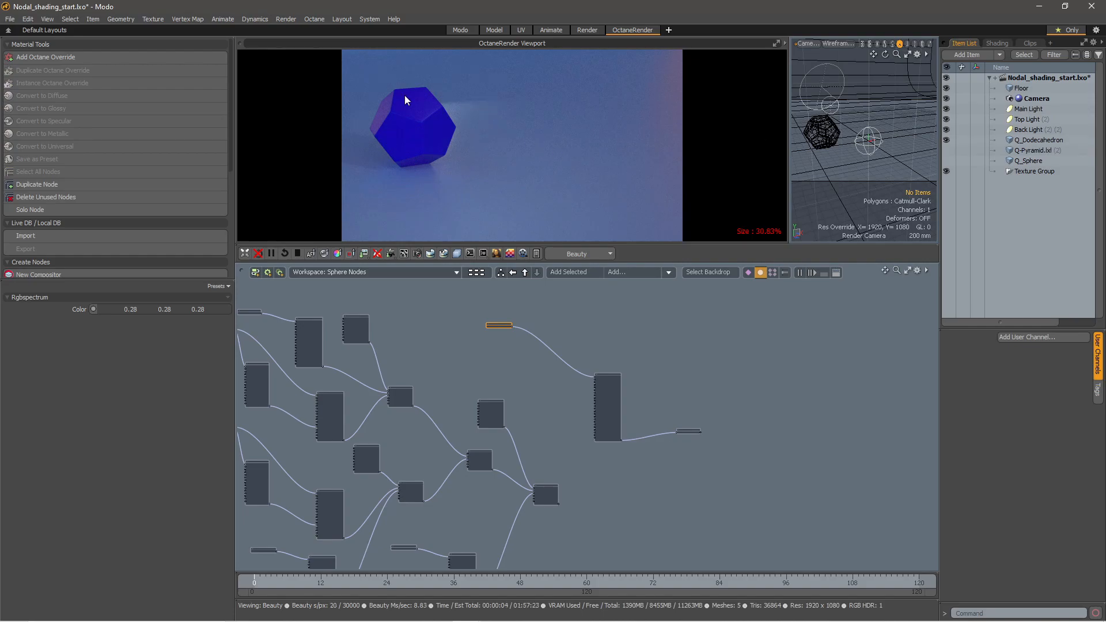
{"action": "left_click", "coordinate": [1002, 41]}
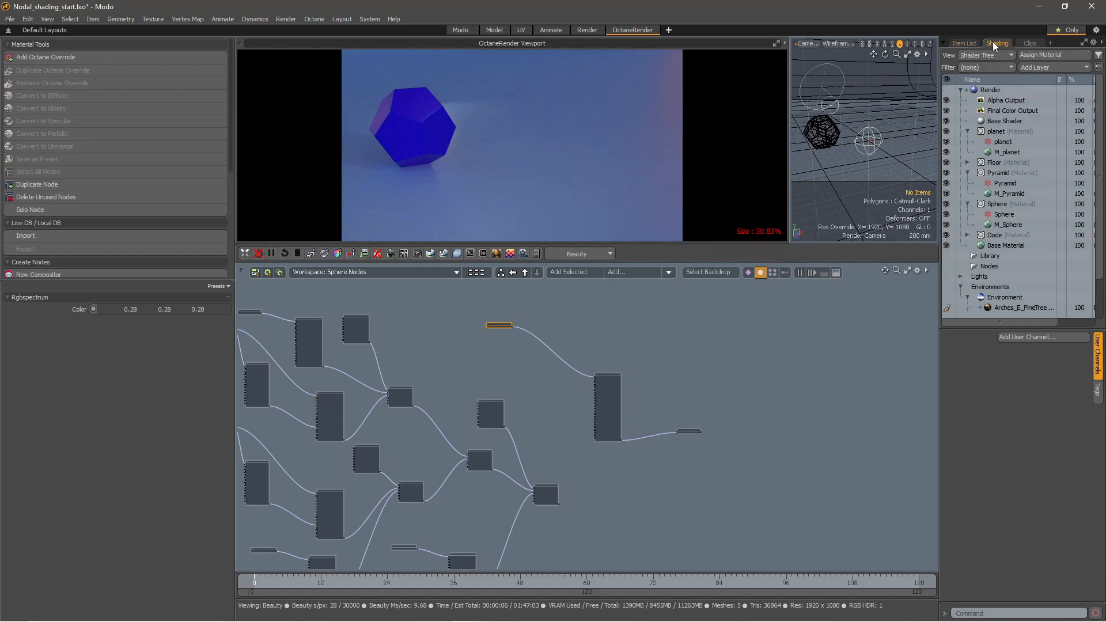
{"action": "key", "text": "ctrl+s"}
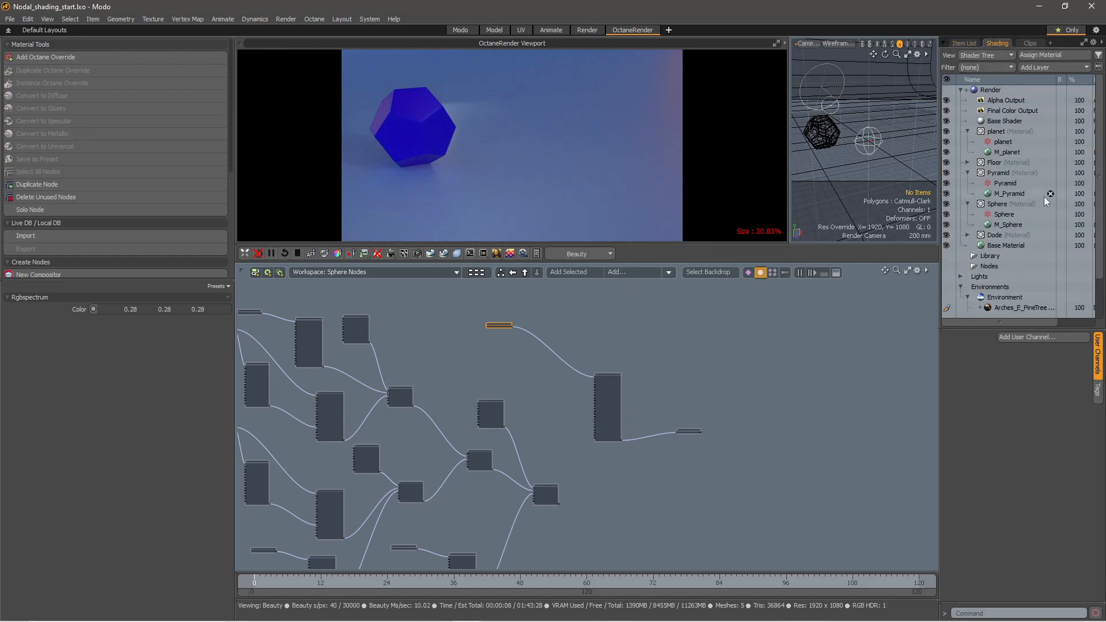
Add an Octane override to the M_Dode material and move its RGB Color node away from the Glossy Material
{"action": "left_click", "coordinate": [968, 235]}
{"action": "left_click", "coordinate": [1005, 247]}
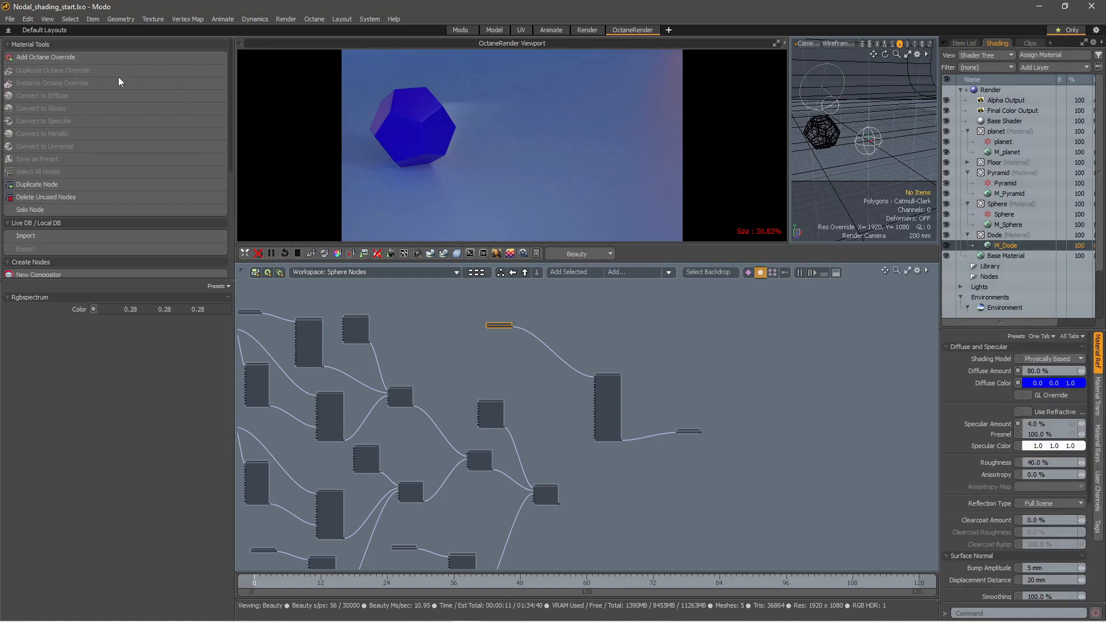
{"action": "left_click", "coordinate": [72, 60]}
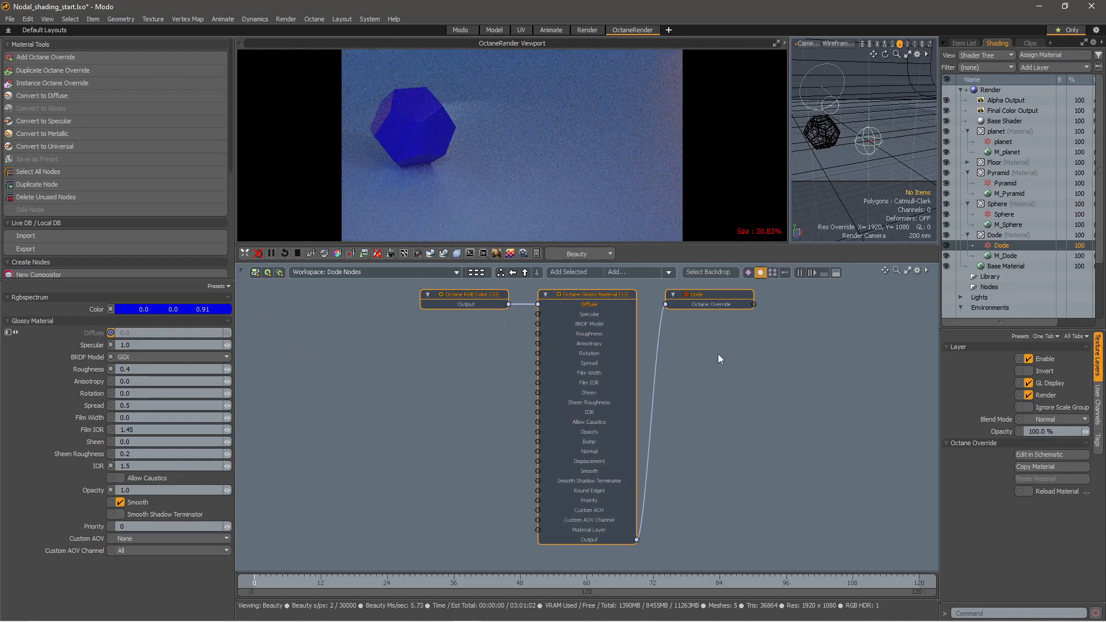
{"action": "left_click", "coordinate": [474, 325]}
{"action": "left_click_drag", "start_coordinate": [483, 344], "coordinate": [435, 295]}
{"action": "scroll", "coordinate": [484, 333], "scroll_direction": "down", "scroll_amount": 2}
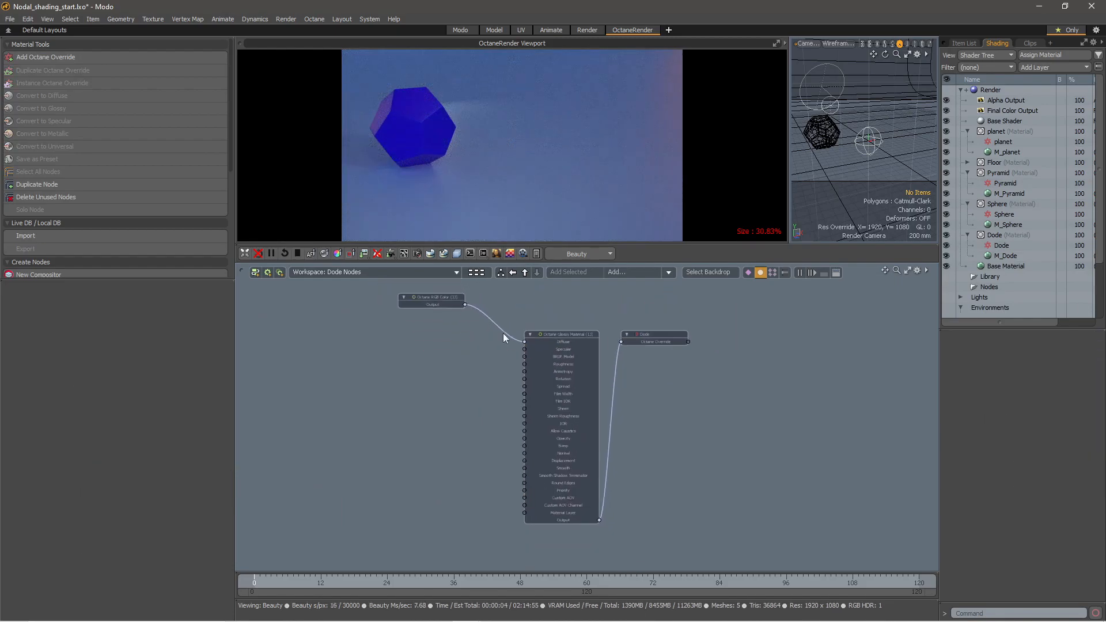
Remove the Glossy Material node from the Dode node graph and shift the Dode node aside
{"action": "left_click", "coordinate": [573, 332]}
{"action": "right_click", "coordinate": [574, 332]}
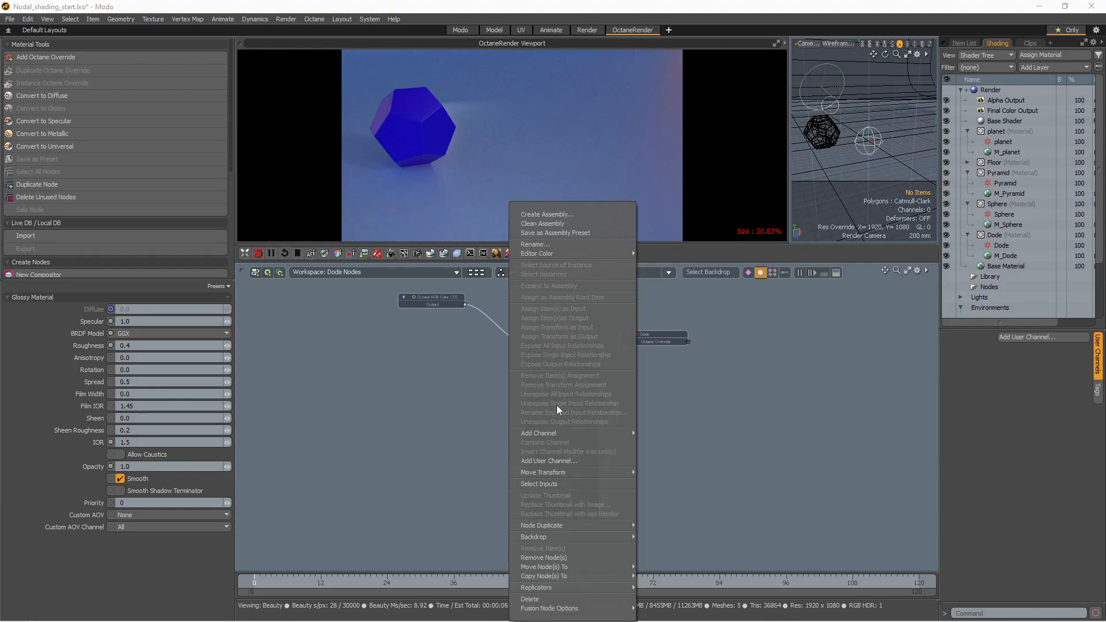
{"action": "left_click", "coordinate": [563, 557]}
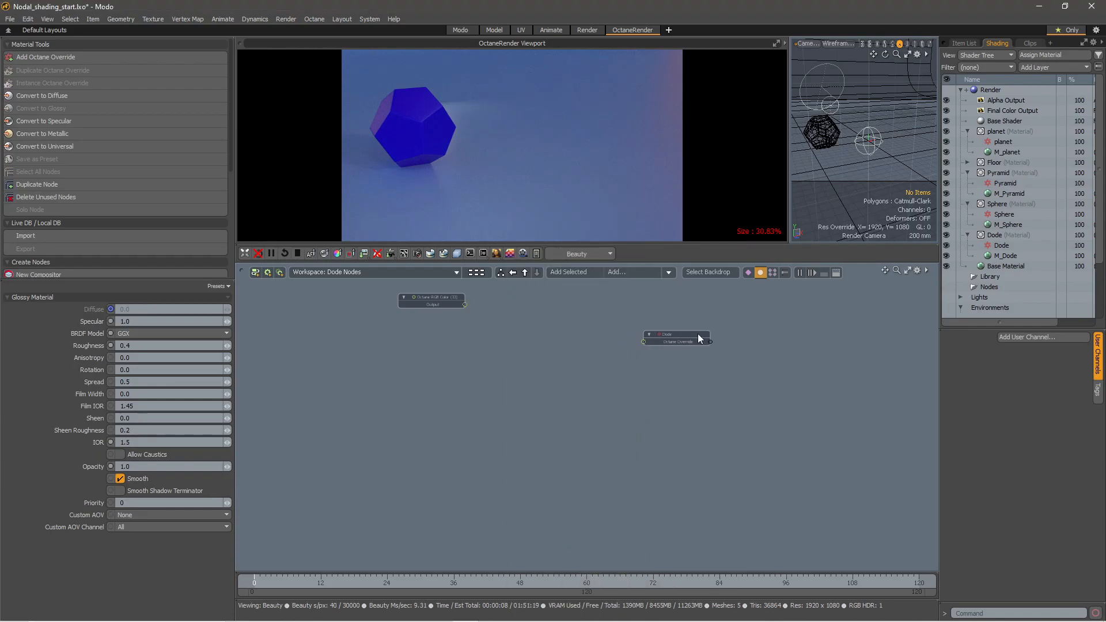
Add an Octane Diffuse Material node and connect its output to the Dode node's Octane Override input
{"action": "left_click", "coordinate": [669, 272]}
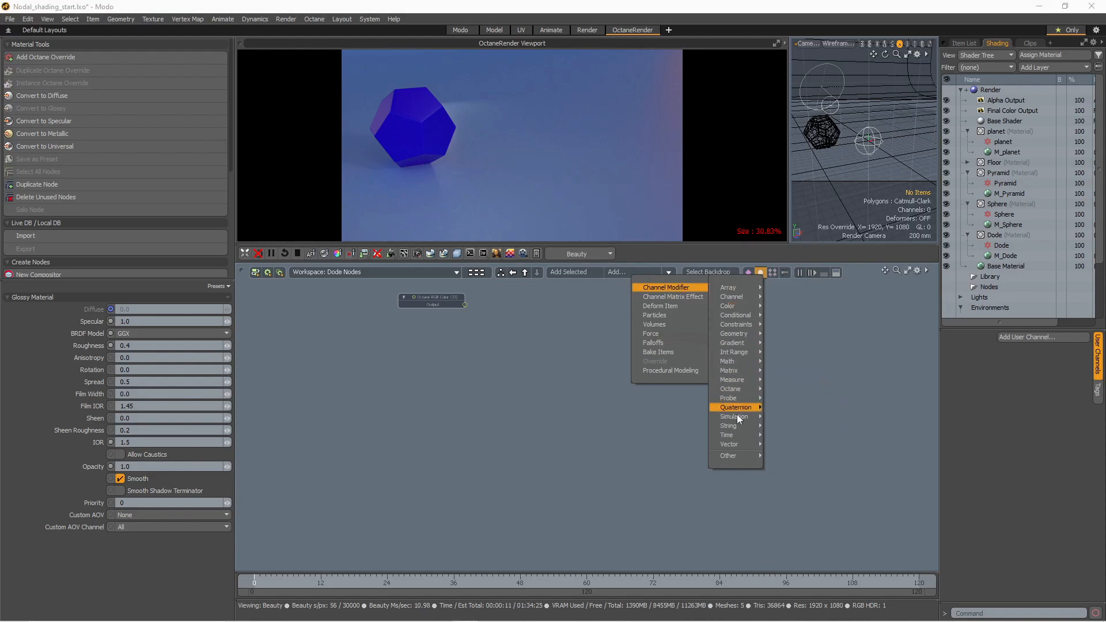
{"action": "mouse_move", "coordinate": [736, 429]}
{"action": "mouse_move", "coordinate": [731, 389]}
{"action": "mouse_move", "coordinate": [787, 448]}
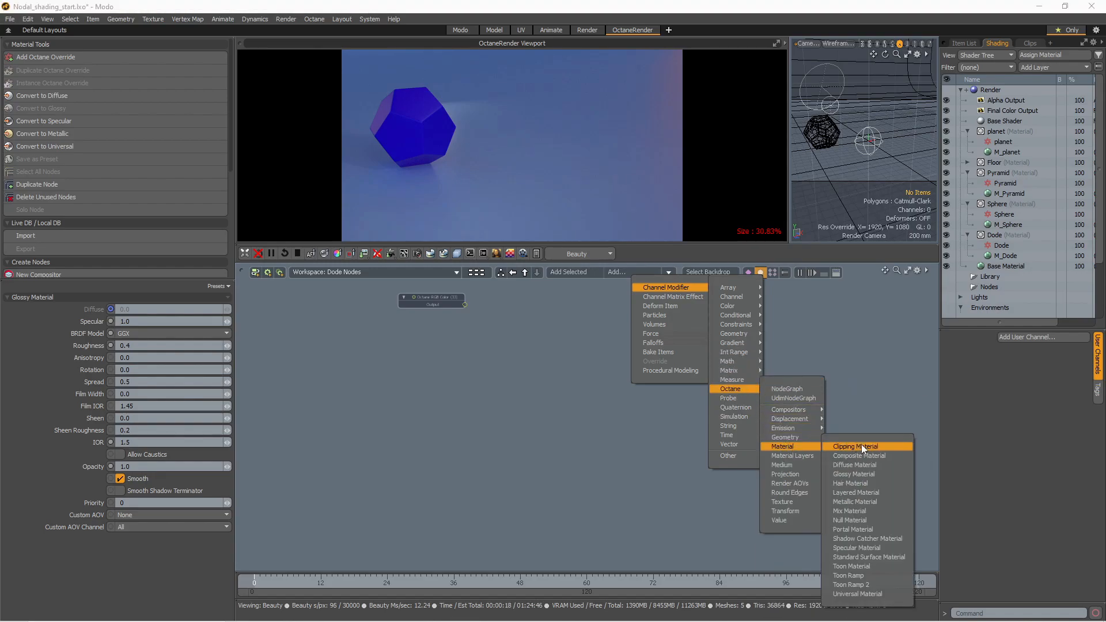
{"action": "left_click", "coordinate": [858, 465]}
{"action": "left_click_drag", "start_coordinate": [639, 429], "coordinate": [549, 347]}
{"action": "left_click_drag", "start_coordinate": [579, 468], "coordinate": [644, 342]}
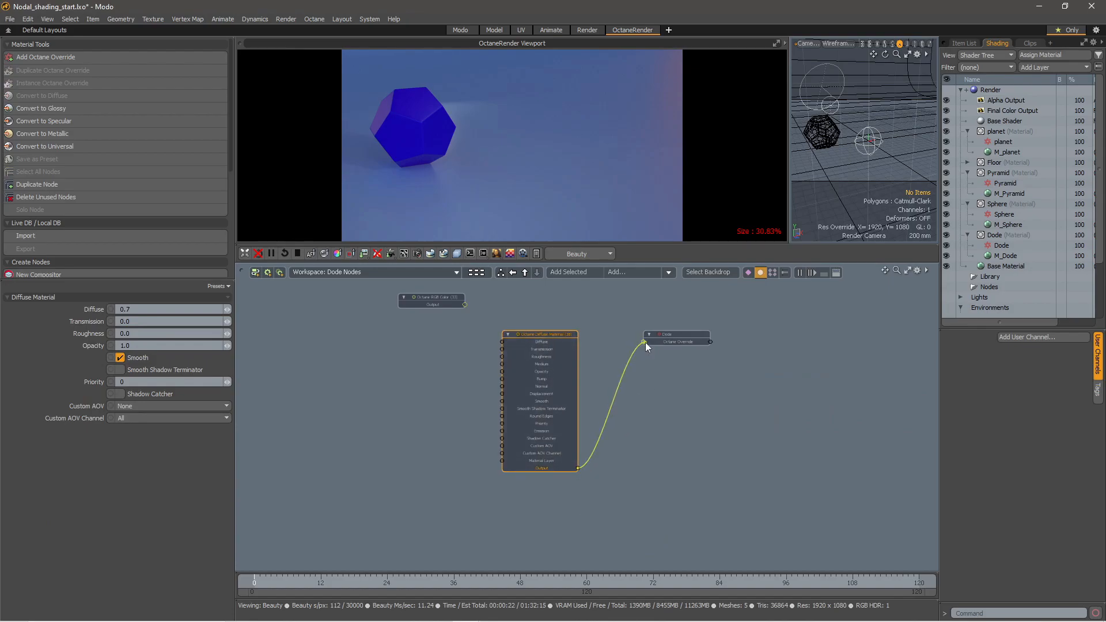
Set the RGB Color node to a pale blue (0.66, 0.74, 0.85) and connect it to the Diffuse Material's Diffuse input
{"action": "left_click", "coordinate": [434, 297]}
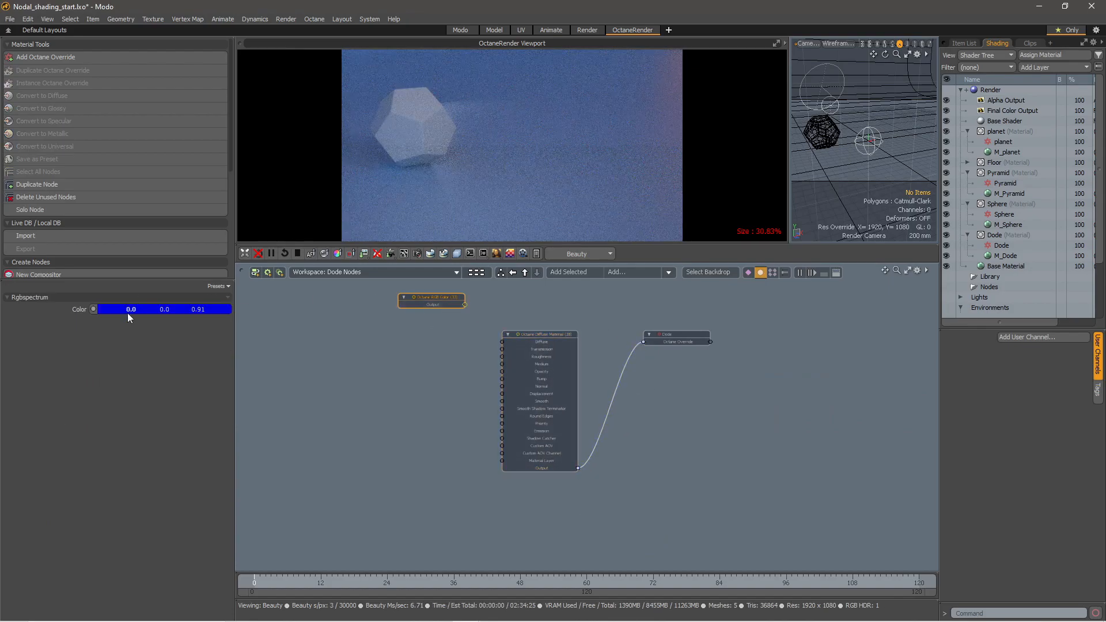
{"action": "double_click", "coordinate": [145, 307]}
{"action": "left_click_drag", "start_coordinate": [309, 275], "coordinate": [309, 279]}
{"action": "mouse_move", "coordinate": [400, 334]}
{"action": "left_mouse_down"}
{"action": "mouse_move", "coordinate": [372, 339]}
{"action": "mouse_move", "coordinate": [382, 337]}
{"action": "left_mouse_up"}
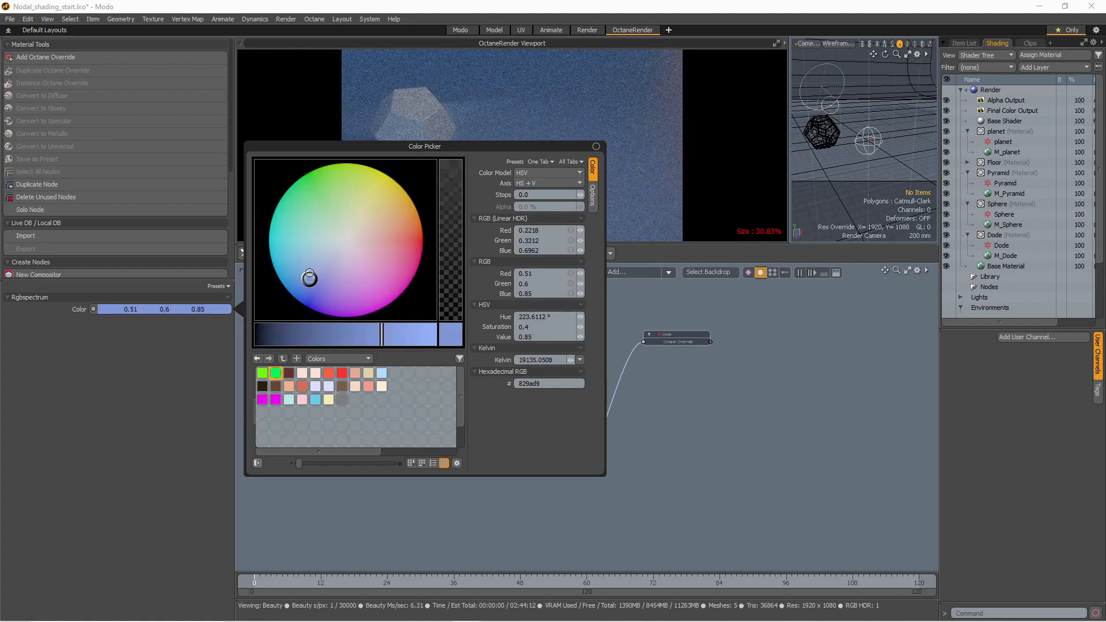
{"action": "left_click_drag", "start_coordinate": [310, 278], "coordinate": [319, 261]}
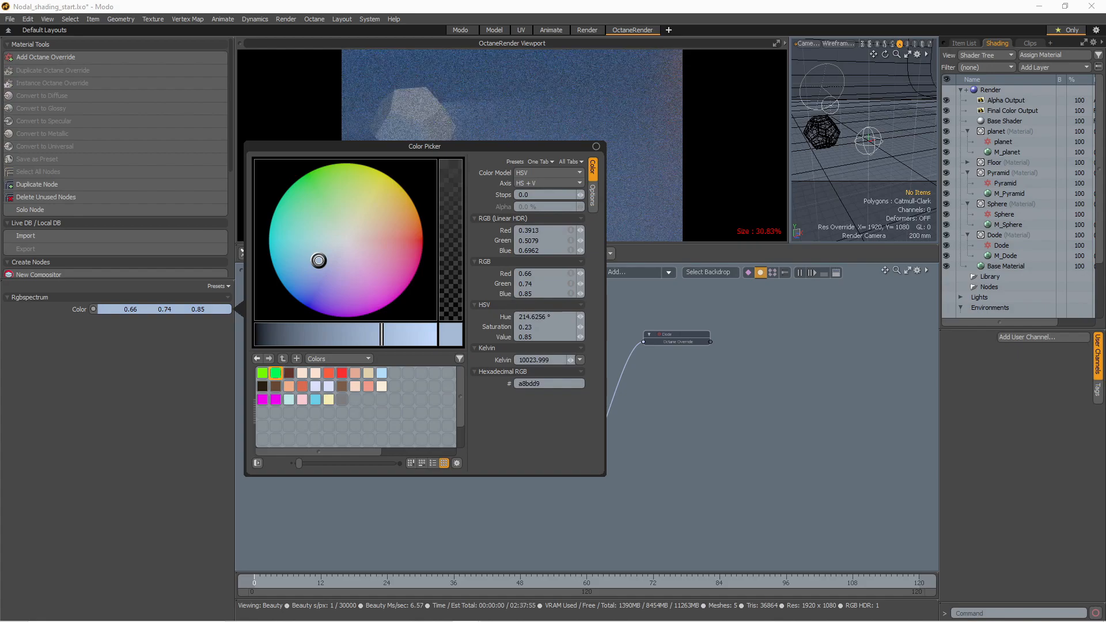
{"action": "left_click", "coordinate": [597, 147]}
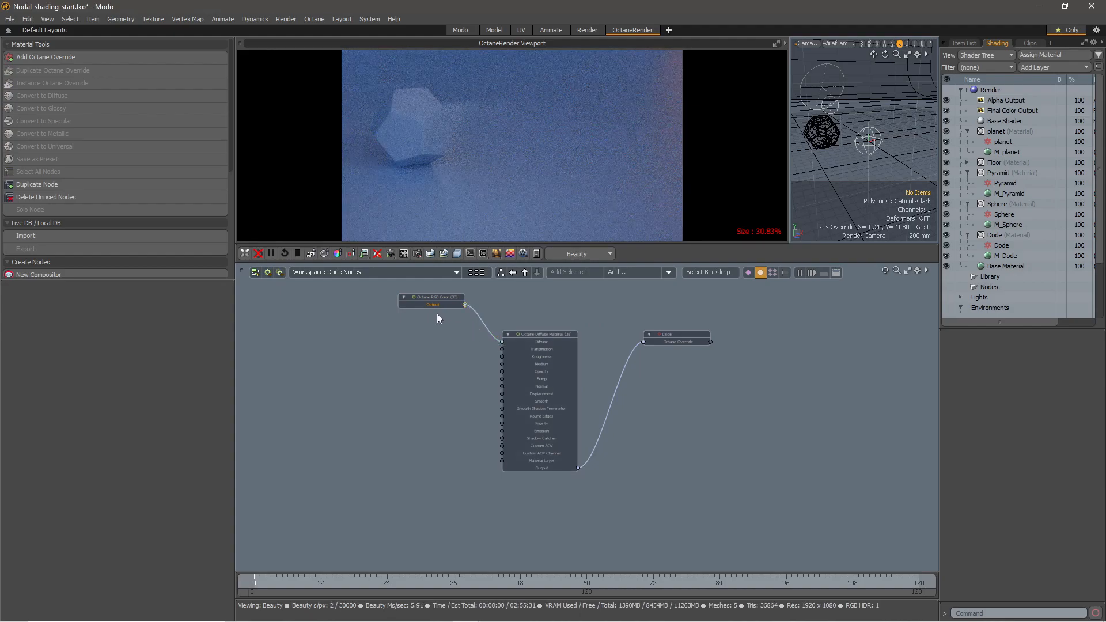
{"action": "left_click_drag", "start_coordinate": [444, 298], "coordinate": [429, 300]}
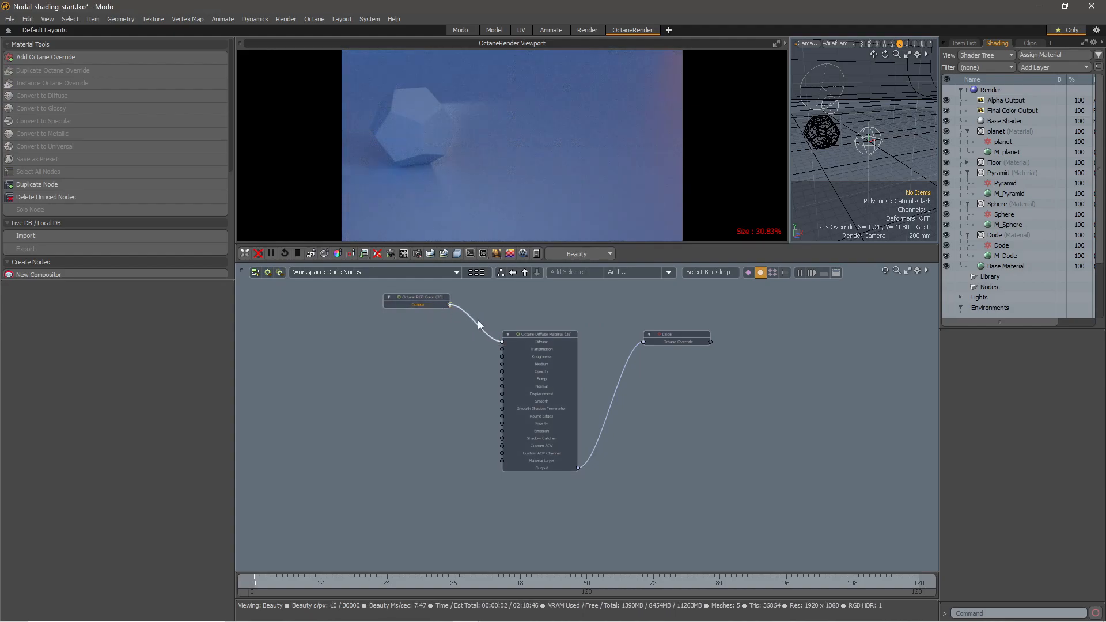
Darken the RGB Color node to a grey-blue of 0.45, 0.51, 0.59
{"action": "left_click", "coordinate": [424, 296]}
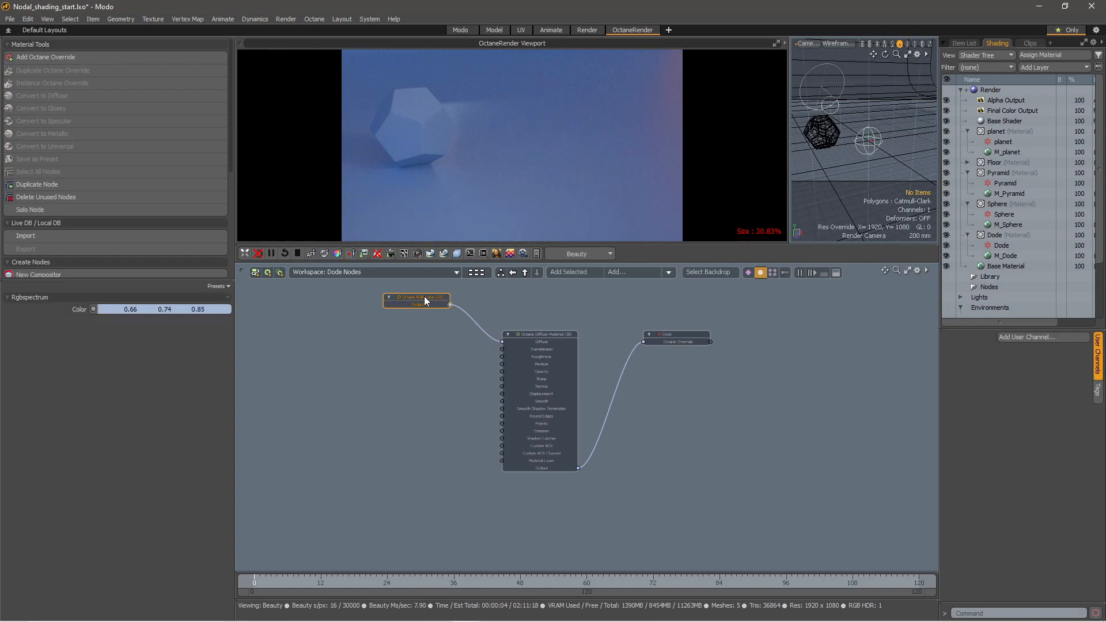
{"action": "left_click", "coordinate": [226, 311]}
{"action": "left_click", "coordinate": [311, 335]}
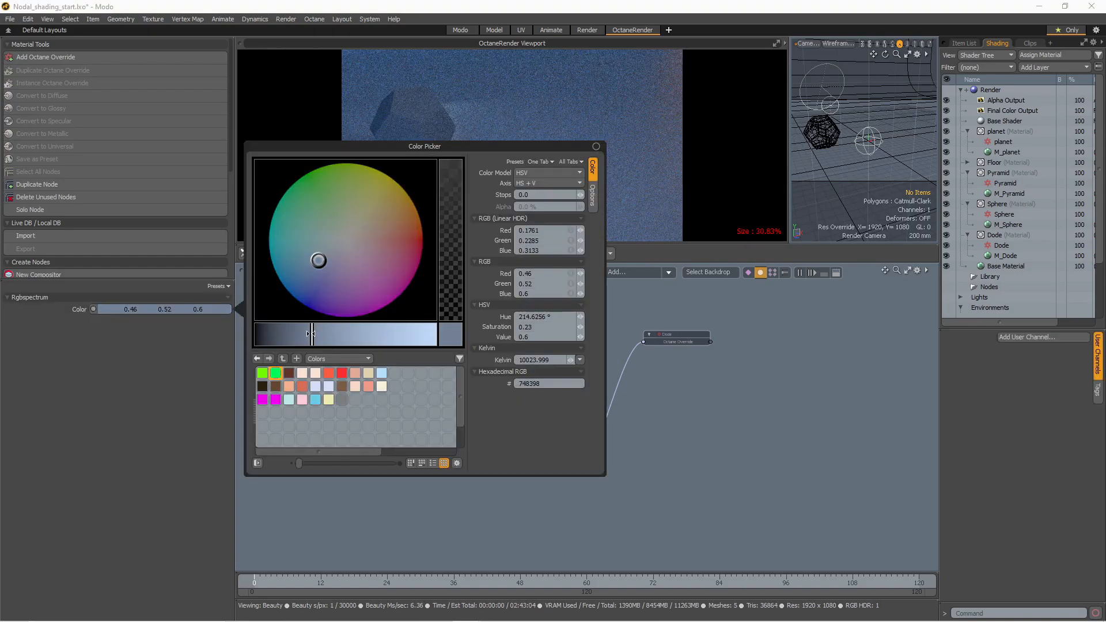
{"action": "left_click", "coordinate": [302, 337]}
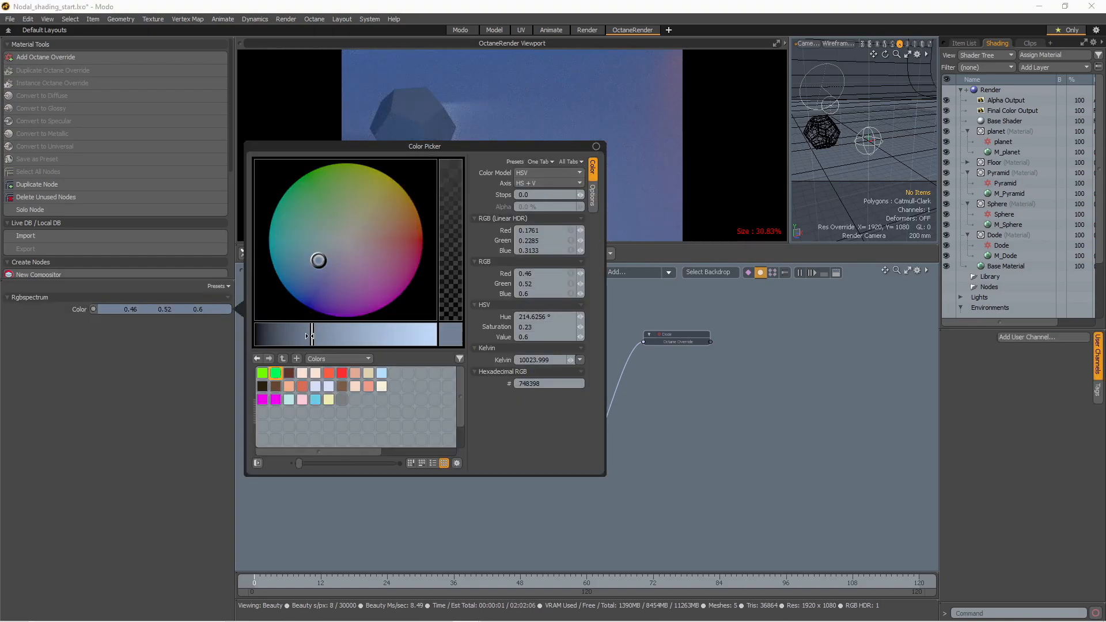
{"action": "left_click_drag", "start_coordinate": [302, 338], "coordinate": [304, 337]}
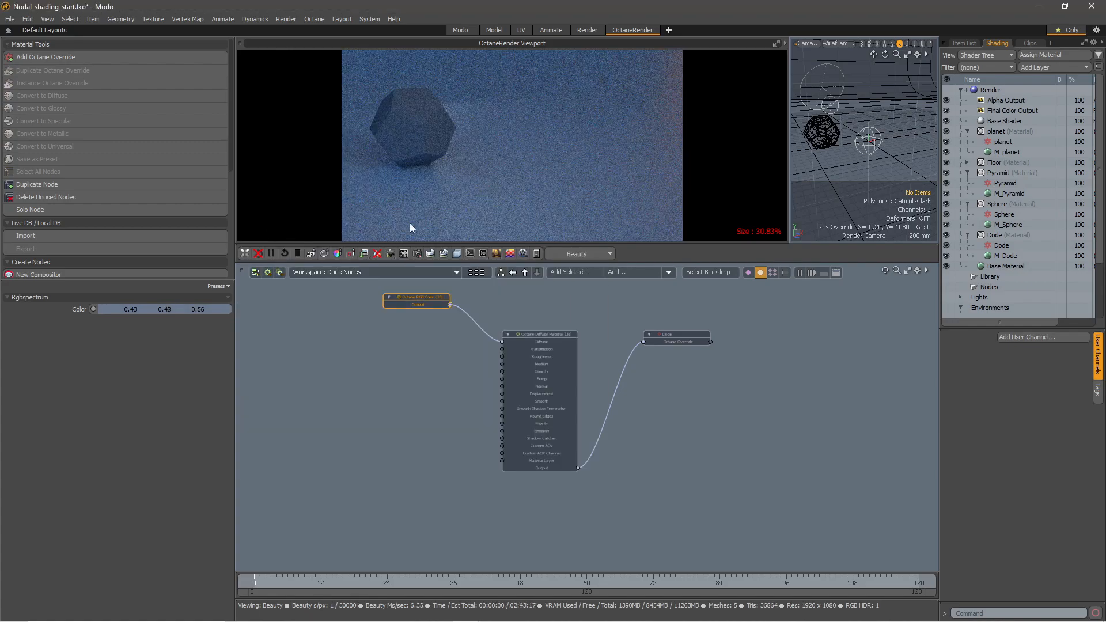
{"action": "left_click", "coordinate": [225, 310]}
{"action": "left_click", "coordinate": [309, 335]}
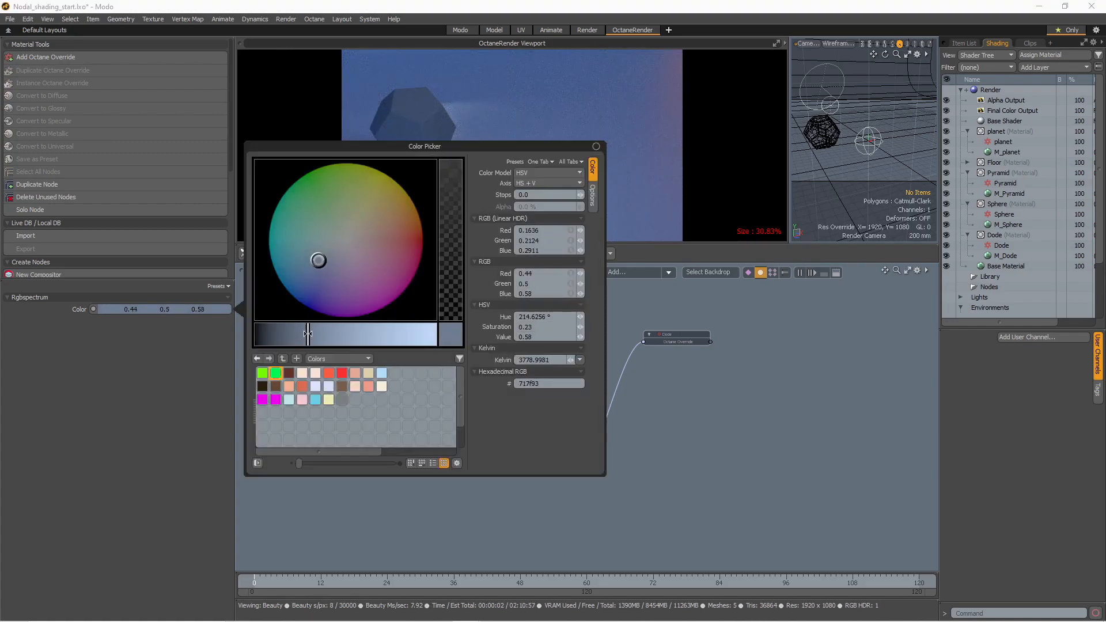
{"action": "left_click_drag", "start_coordinate": [309, 334], "coordinate": [311, 334]}
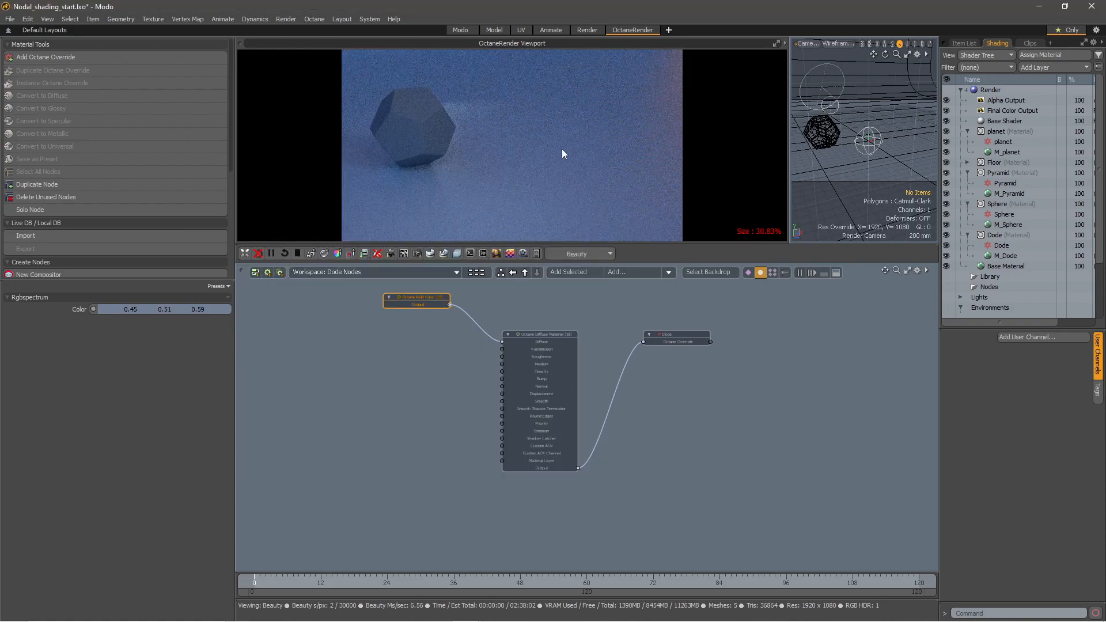
Spread the Dode nodes apart and add an Octane Mix Material node between the Diffuse Material and the Dode node
{"action": "left_click_drag", "start_coordinate": [532, 333], "coordinate": [534, 332]}
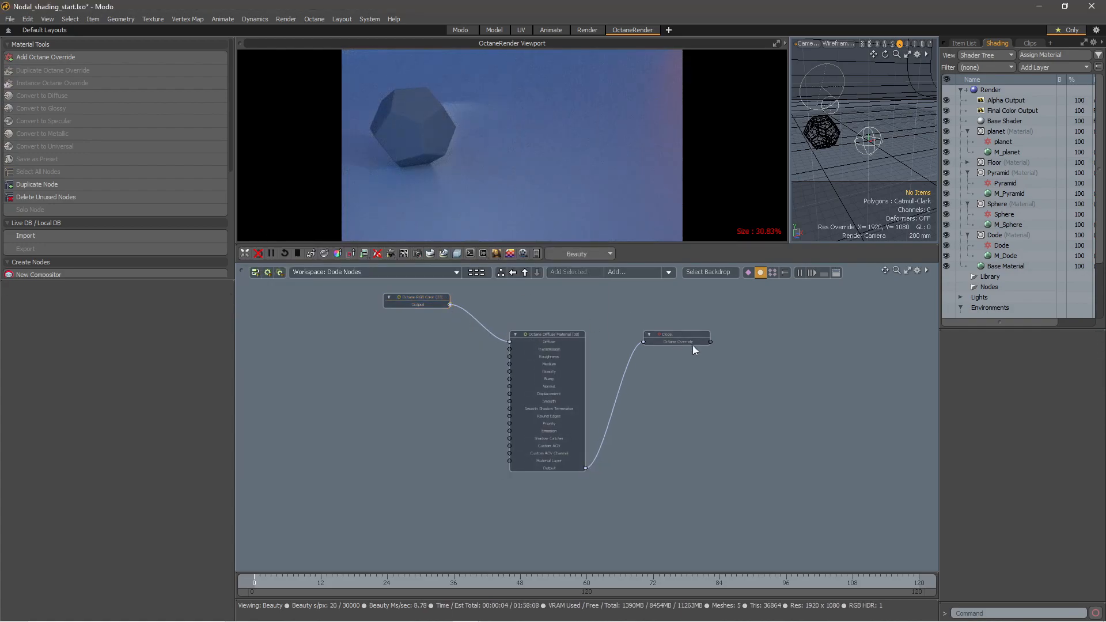
{"action": "left_click_drag", "start_coordinate": [693, 346], "coordinate": [775, 383]}
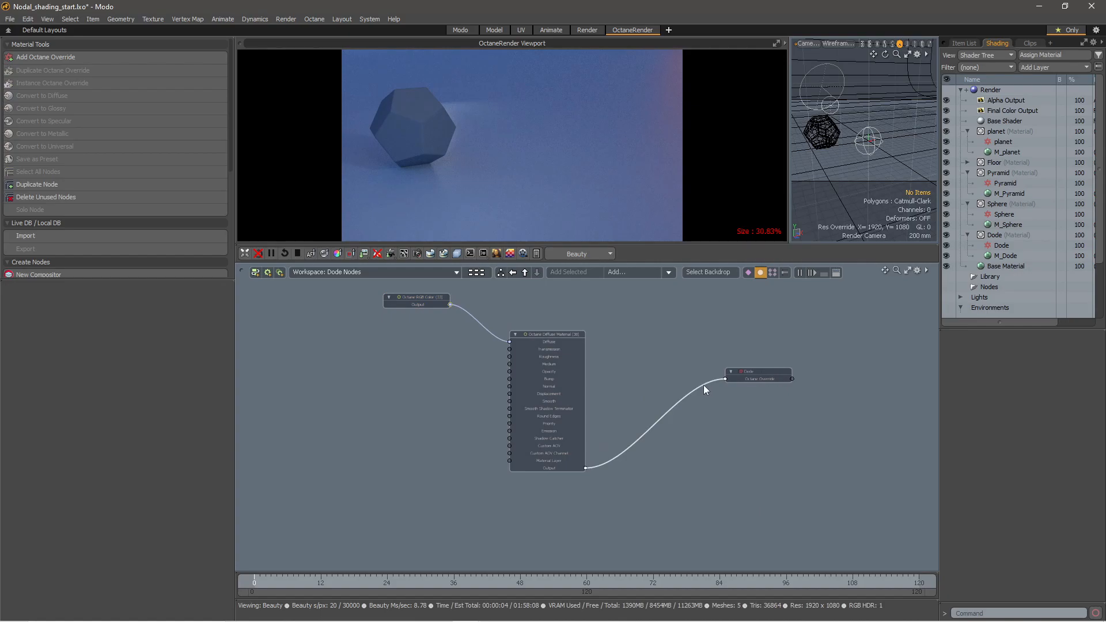
{"action": "left_click", "coordinate": [669, 275]}
{"action": "mouse_move", "coordinate": [708, 288]}
{"action": "mouse_move", "coordinate": [743, 388]}
{"action": "mouse_move", "coordinate": [792, 437]}
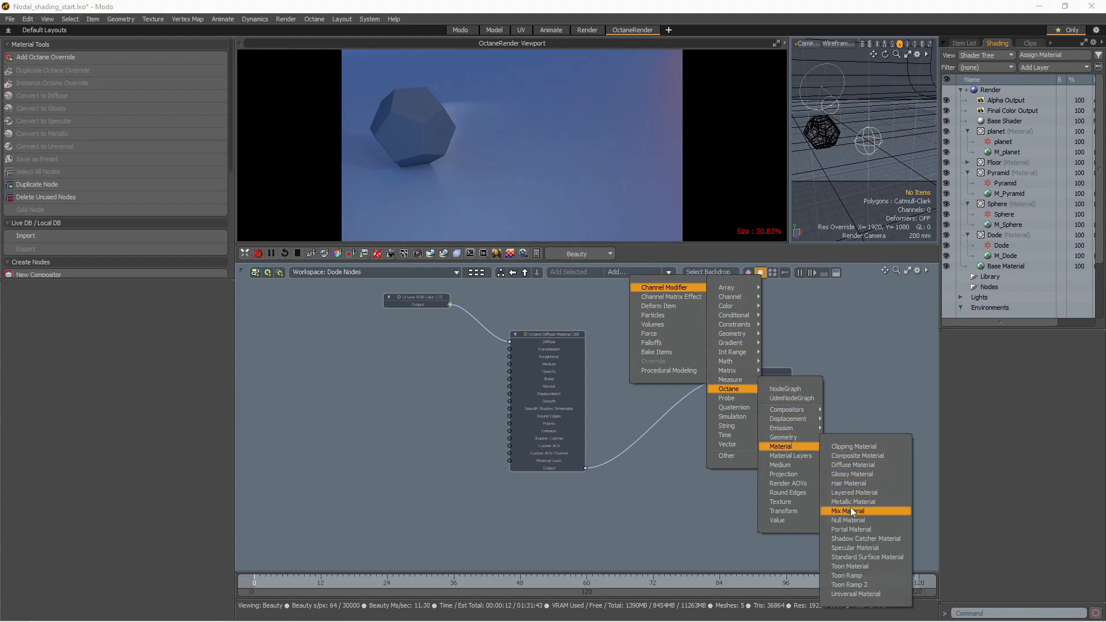
{"action": "left_click", "coordinate": [851, 507]}
{"action": "left_click_drag", "start_coordinate": [669, 415], "coordinate": [659, 331]}
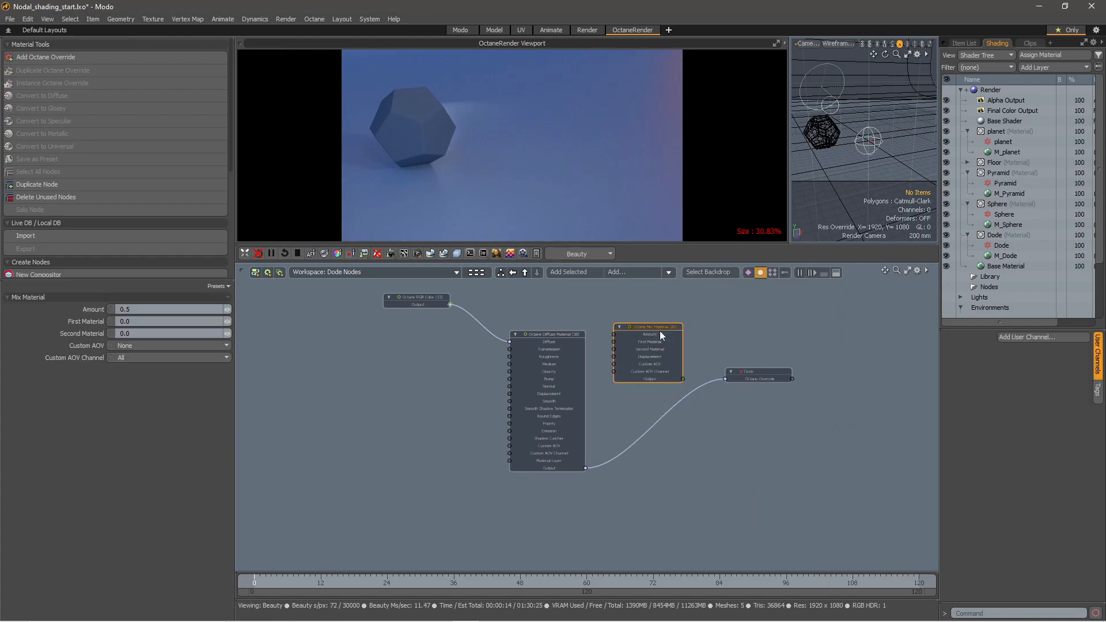
Connect the Mix Material's output to Dode's Octane Override and the Diffuse Material's output to the mix's First Material input
{"action": "left_click_drag", "start_coordinate": [725, 378], "coordinate": [833, 387]}
{"action": "left_click", "coordinate": [780, 368]}
{"action": "left_click_drag", "start_coordinate": [651, 326], "coordinate": [696, 393]}
{"action": "left_click_drag", "start_coordinate": [586, 468], "coordinate": [600, 460]}
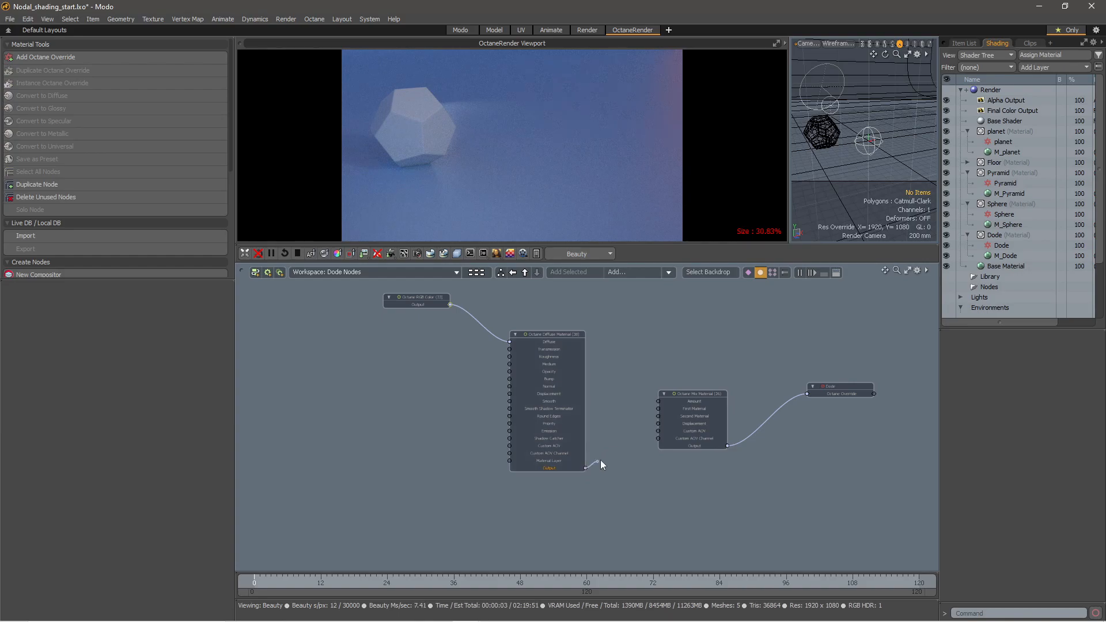
{"action": "left_click_drag", "start_coordinate": [637, 416], "coordinate": [658, 408]}
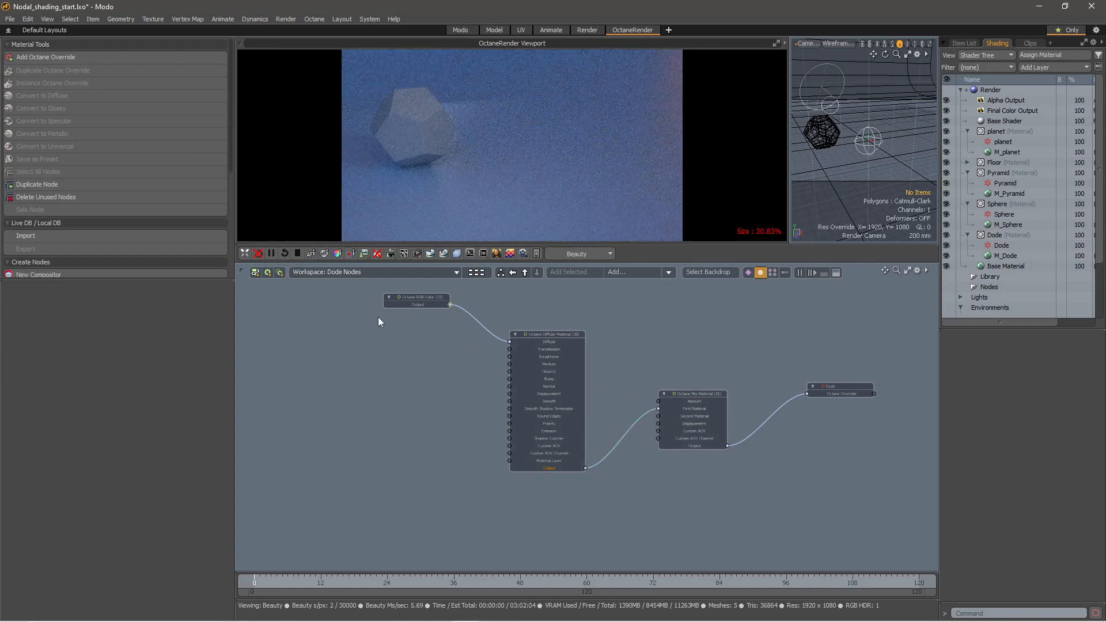
Add an Octane Dirt Texture node and place it above the Mix Material node
{"action": "scroll", "coordinate": [378, 317], "scroll_direction": "down", "scroll_amount": 3}
{"action": "scroll", "coordinate": [642, 362], "scroll_direction": "up", "scroll_amount": 2}
{"action": "left_click_drag", "start_coordinate": [510, 327], "coordinate": [504, 330]}
{"action": "left_click", "coordinate": [669, 277]}
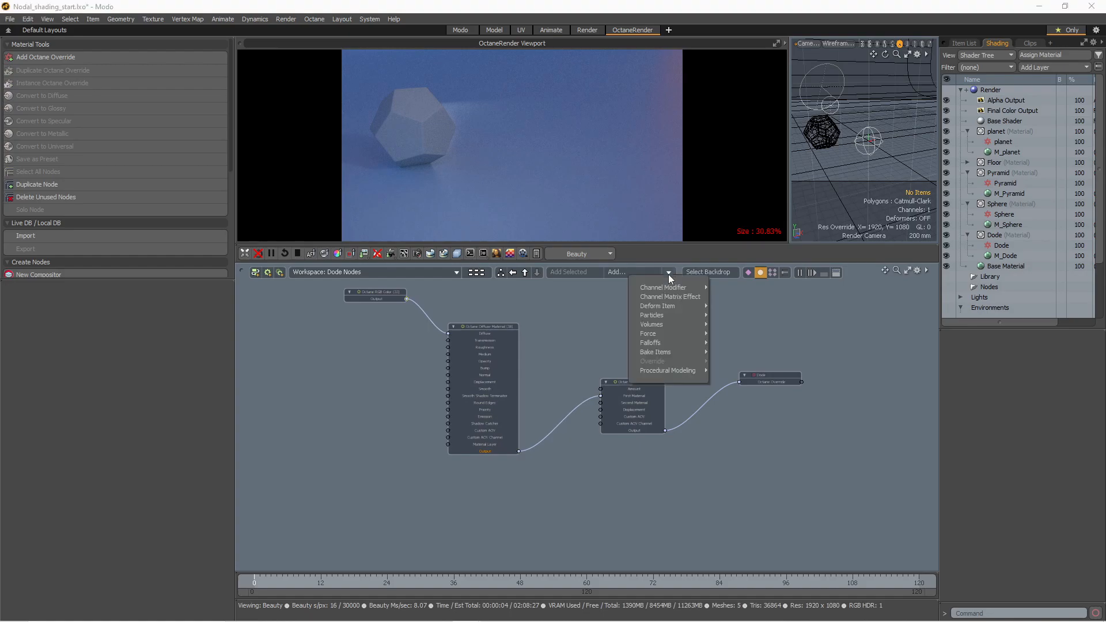
{"action": "mouse_move", "coordinate": [679, 288]}
{"action": "mouse_move", "coordinate": [734, 300]}
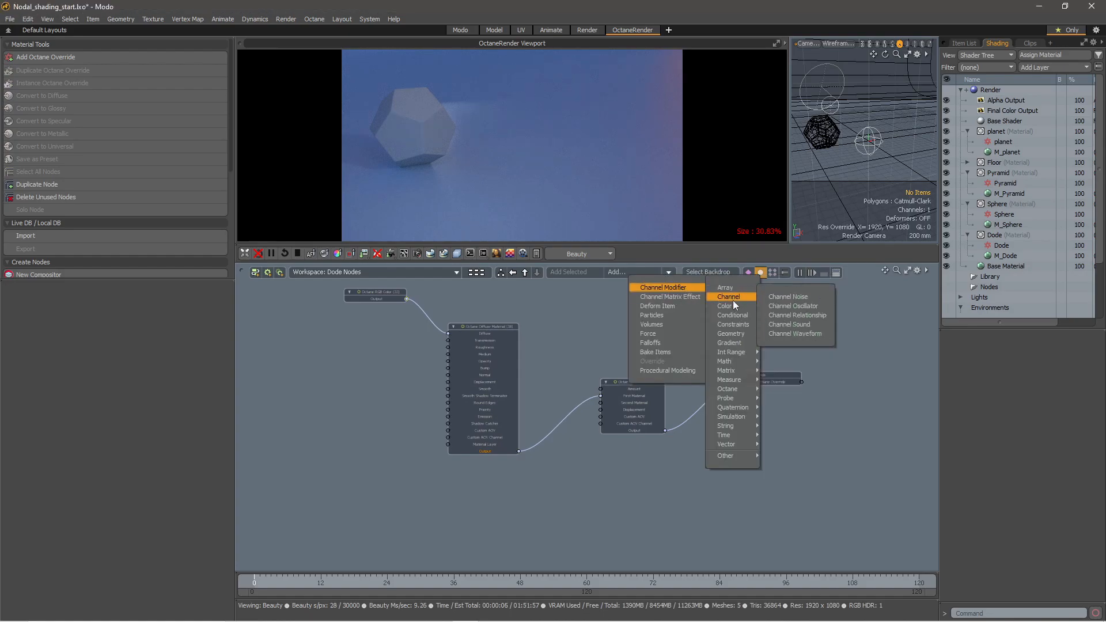
{"action": "mouse_move", "coordinate": [740, 398]}
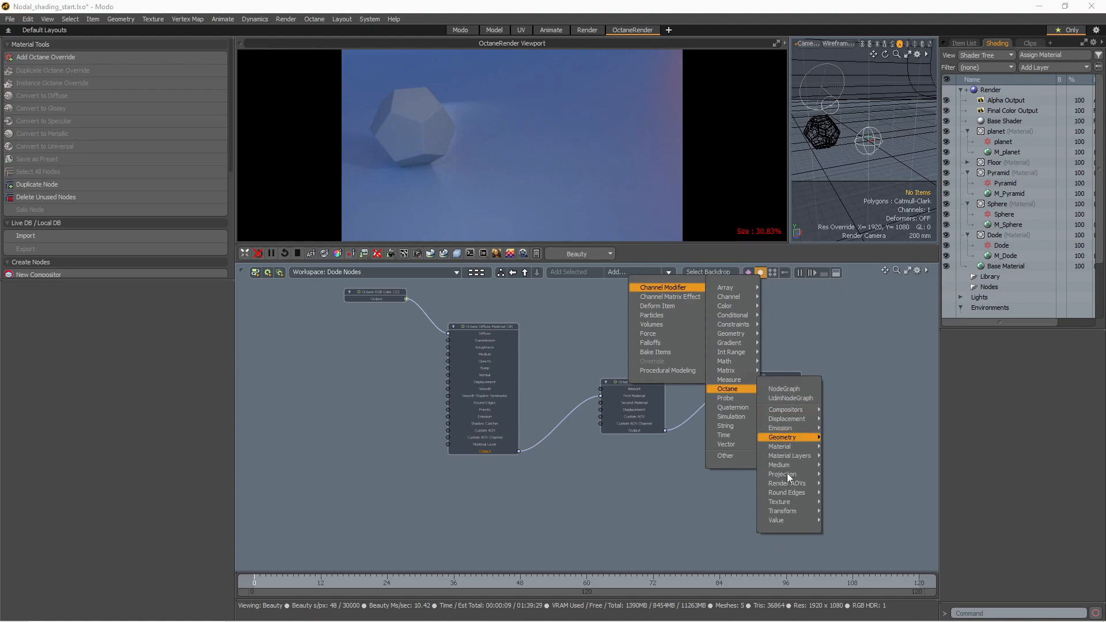
{"action": "mouse_move", "coordinate": [783, 503]}
{"action": "mouse_move", "coordinate": [849, 559]}
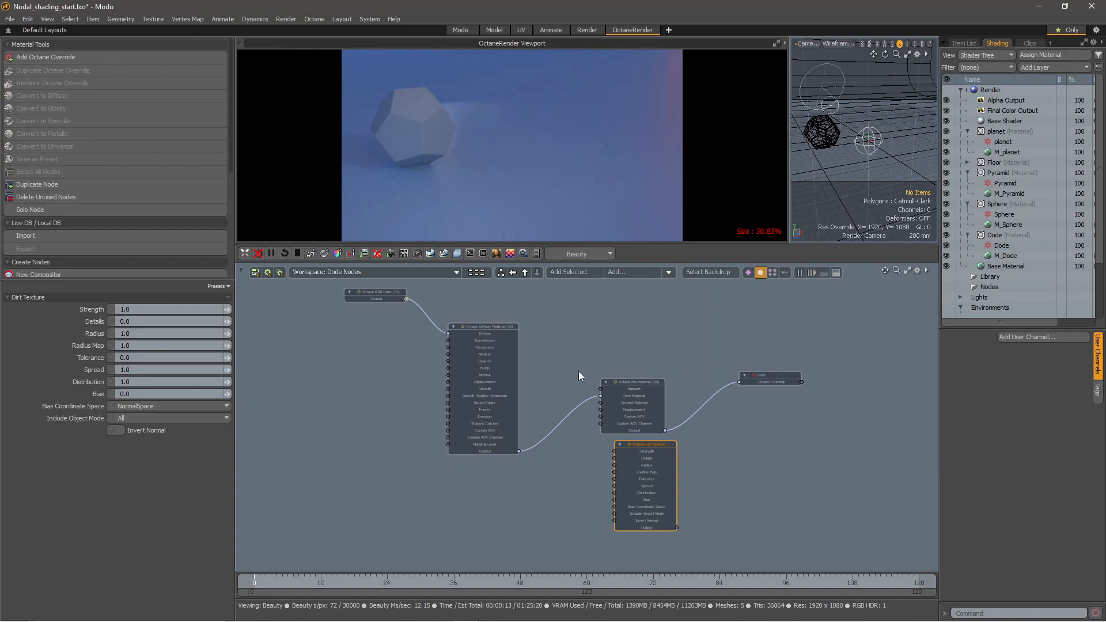
{"action": "left_click_drag", "start_coordinate": [654, 443], "coordinate": [566, 281]}
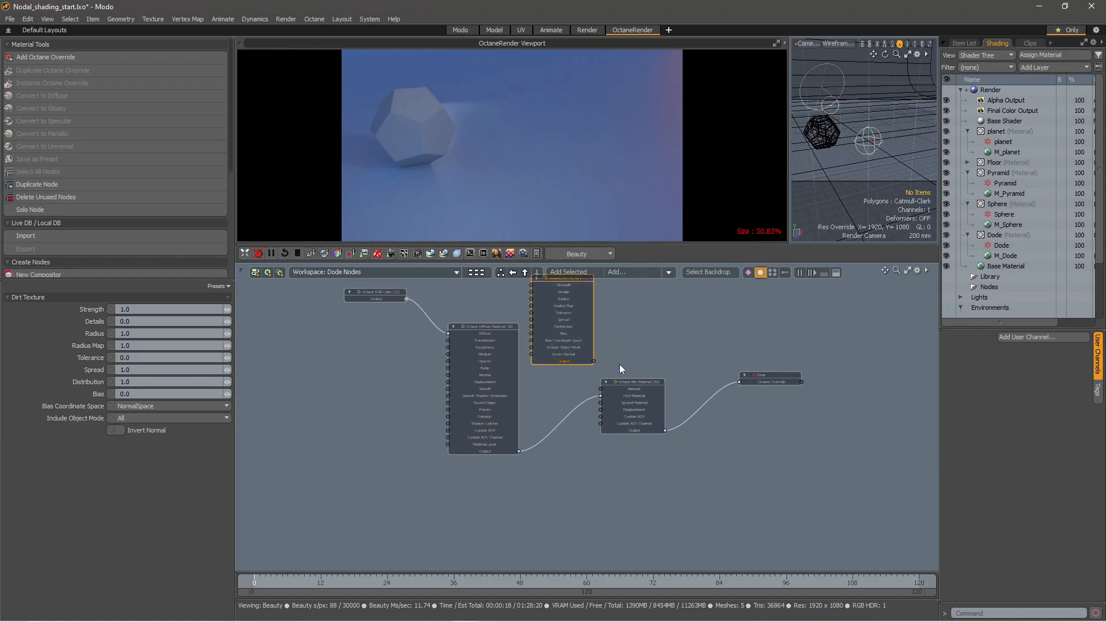
Connect the Dirt Texture's output to the Mix Material's Amount input and space out the Dirt Texture, Mix Material and Dode nodes
{"action": "scroll", "coordinate": [599, 365], "scroll_direction": "up", "scroll_amount": 3}
{"action": "left_click_drag", "start_coordinate": [587, 396], "coordinate": [590, 394]}
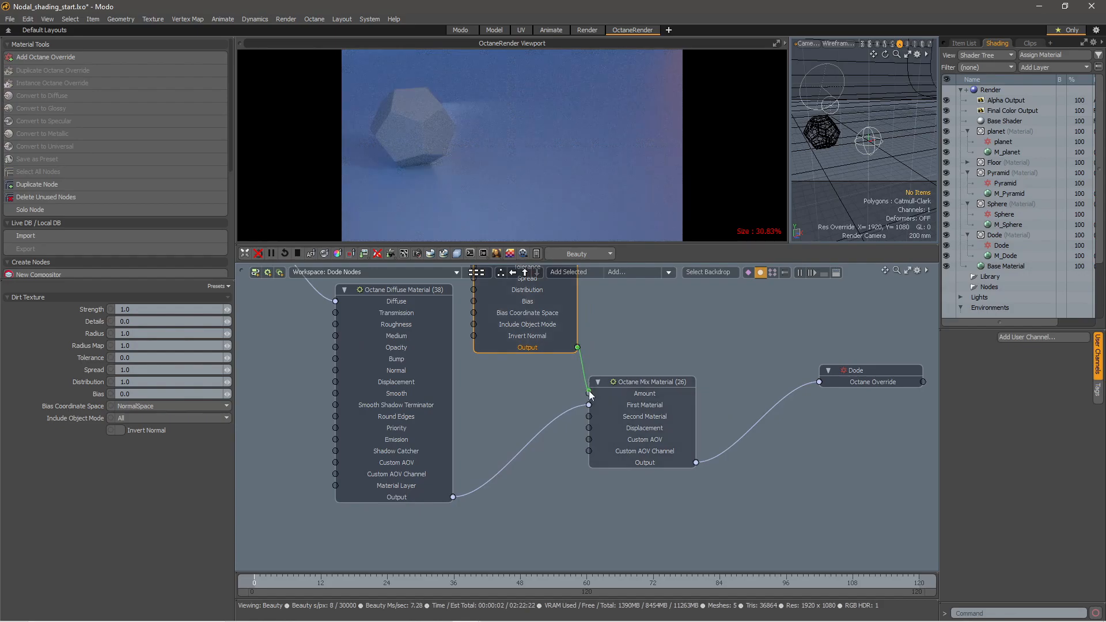
{"action": "scroll", "coordinate": [635, 367], "scroll_direction": "down", "scroll_amount": 4}
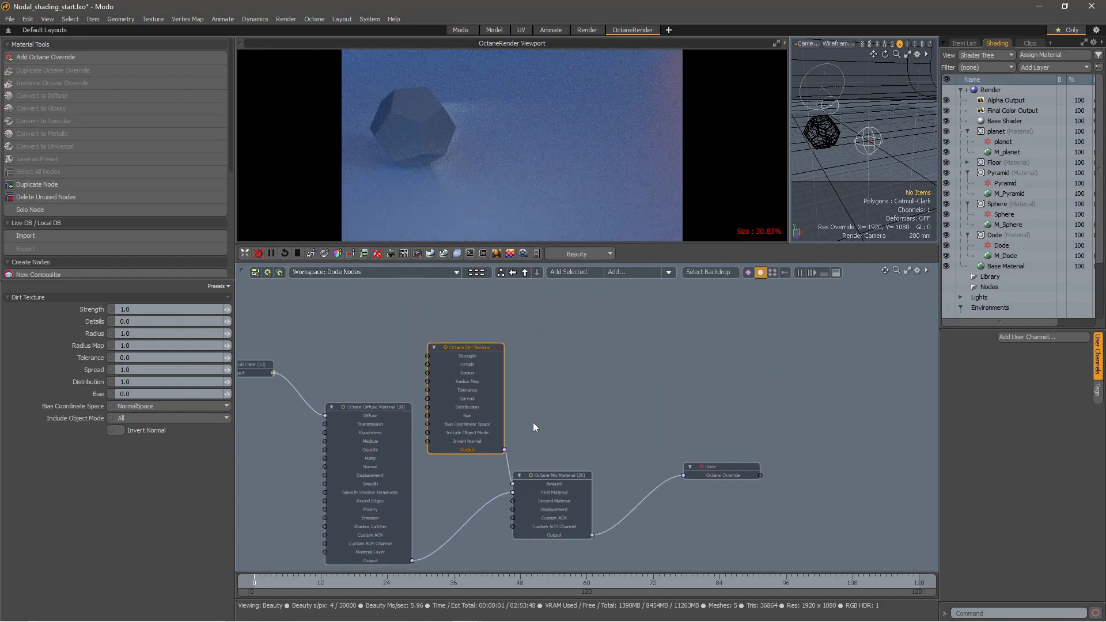
{"action": "left_click_drag", "start_coordinate": [675, 451], "coordinate": [740, 452]}
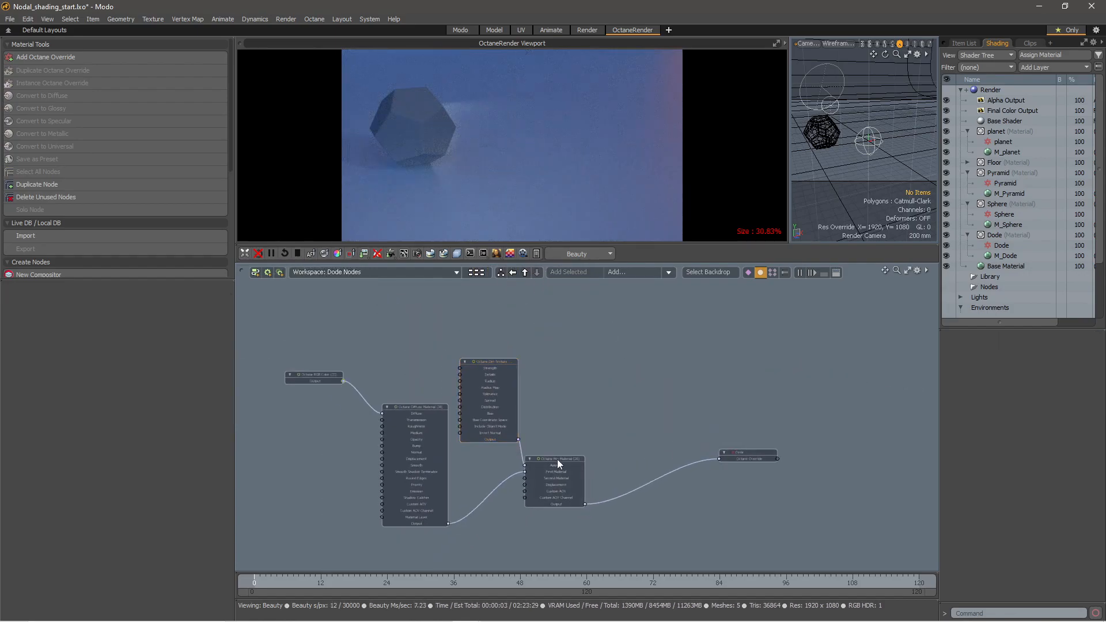
{"action": "left_click_drag", "start_coordinate": [558, 459], "coordinate": [608, 465]}
{"action": "left_click_drag", "start_coordinate": [498, 362], "coordinate": [531, 356]}
{"action": "scroll", "coordinate": [447, 350], "scroll_direction": "down", "scroll_amount": 5}
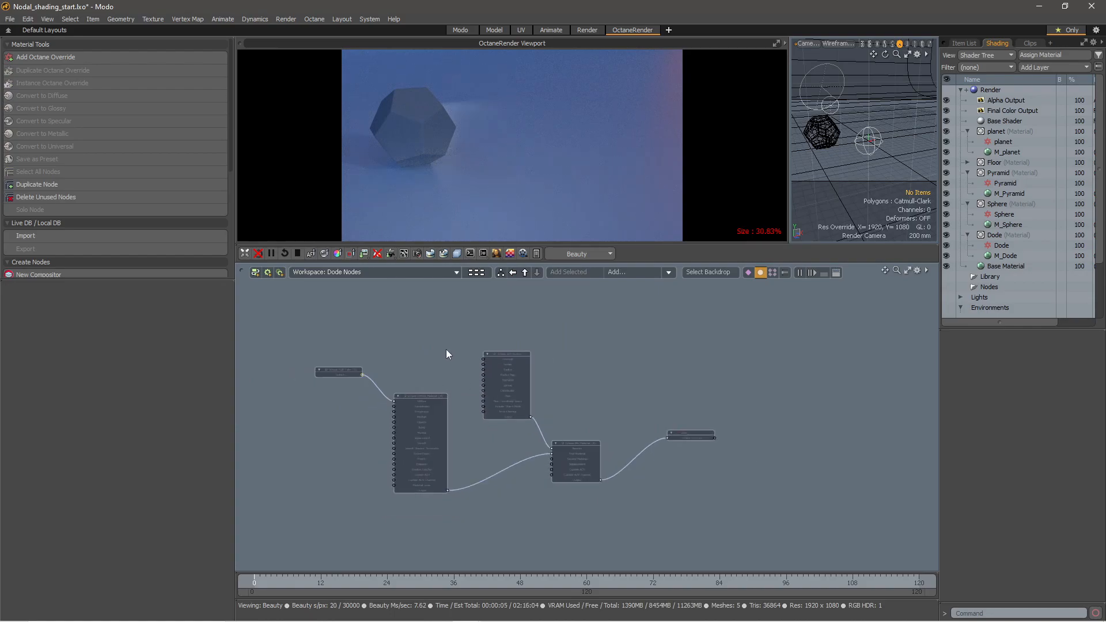
Duplicate the Diffuse Material node together with its RGB Color node and place the copies below the originals
{"action": "left_click_drag", "start_coordinate": [435, 361], "coordinate": [507, 327], "text": "alt"}
{"action": "scroll", "coordinate": [494, 368], "scroll_direction": "up", "scroll_amount": 3}
{"action": "scroll", "coordinate": [478, 343], "scroll_direction": "up", "scroll_amount": 1}
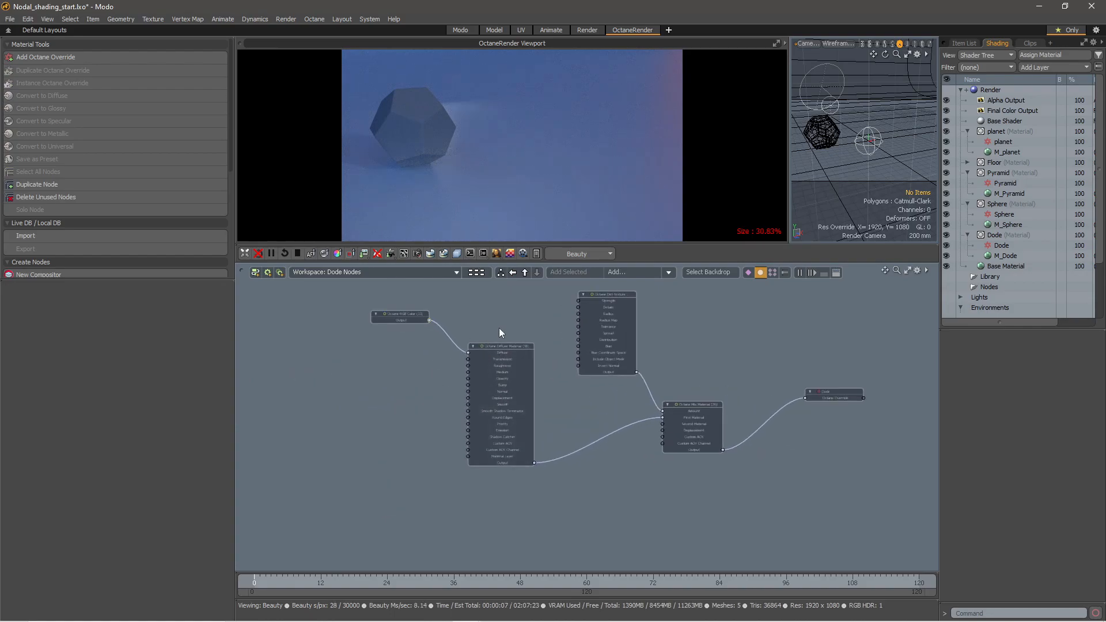
{"action": "right_click", "coordinate": [491, 345]}
{"action": "mouse_move", "coordinate": [500, 526]}
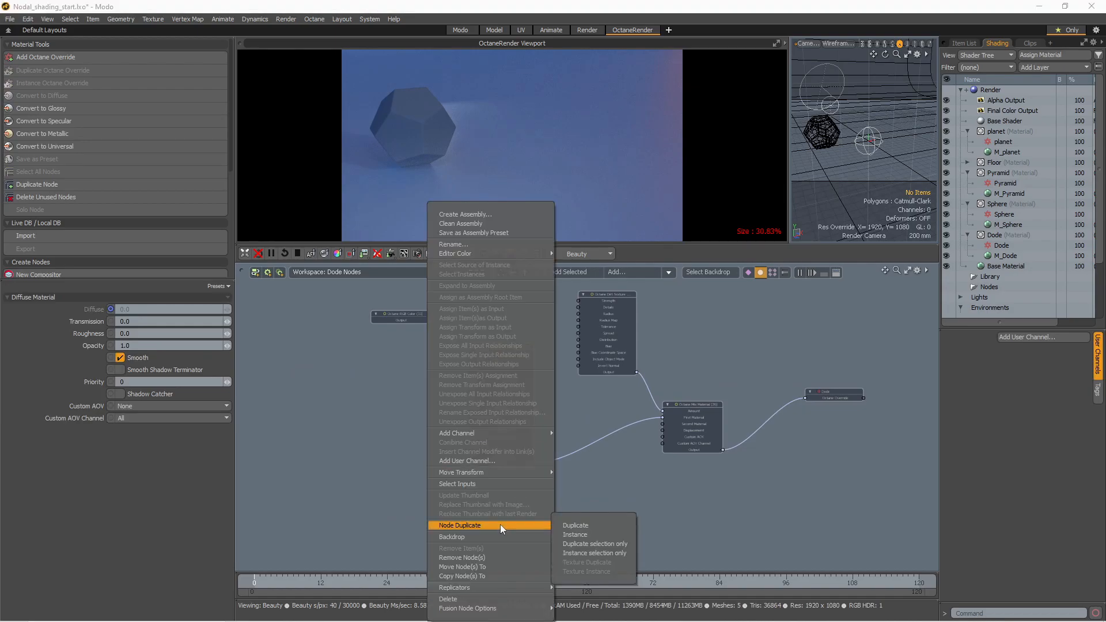
{"action": "left_click", "coordinate": [578, 526]}
{"action": "scroll", "coordinate": [470, 323], "scroll_direction": "down", "scroll_amount": 1}
{"action": "left_click_drag", "start_coordinate": [496, 330], "coordinate": [491, 486]}
Set the duplicated RGB Color node to a pure cyan of 0.0, 1.0, 1.0
{"action": "left_click", "coordinate": [408, 459]}
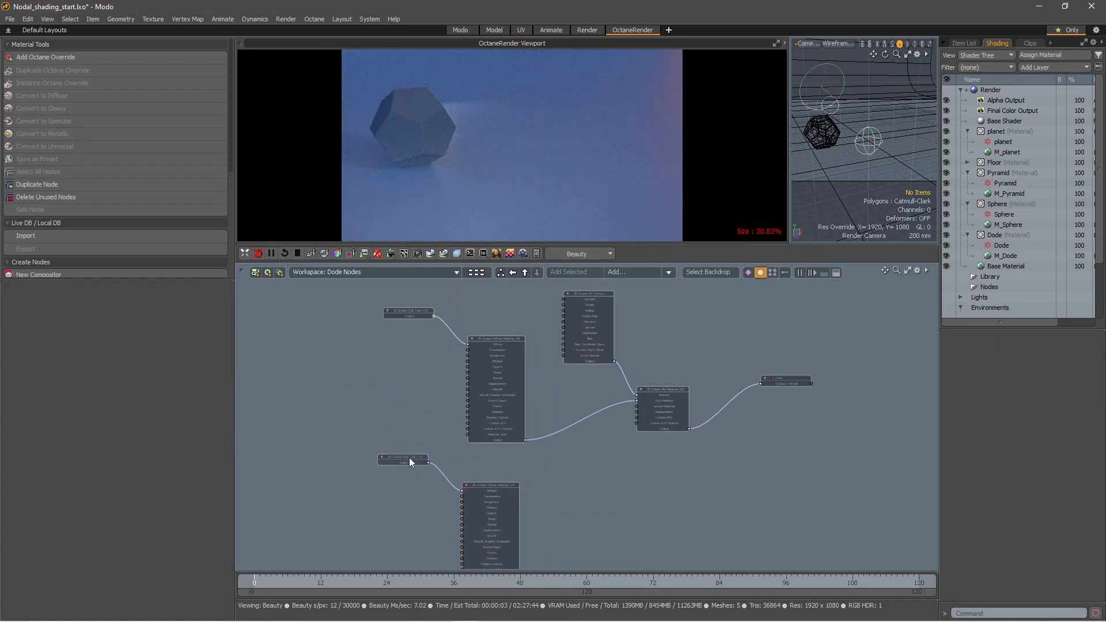
{"action": "double_click", "coordinate": [175, 314]}
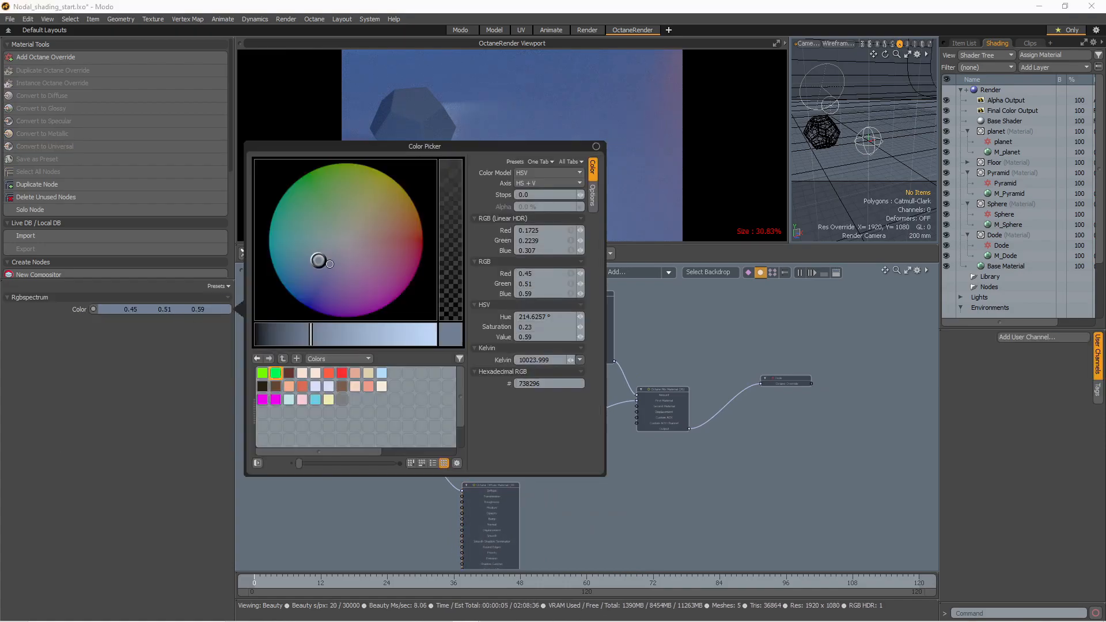
{"action": "left_click", "coordinate": [307, 261]}
{"action": "left_click_drag", "start_coordinate": [282, 271], "coordinate": [273, 273]}
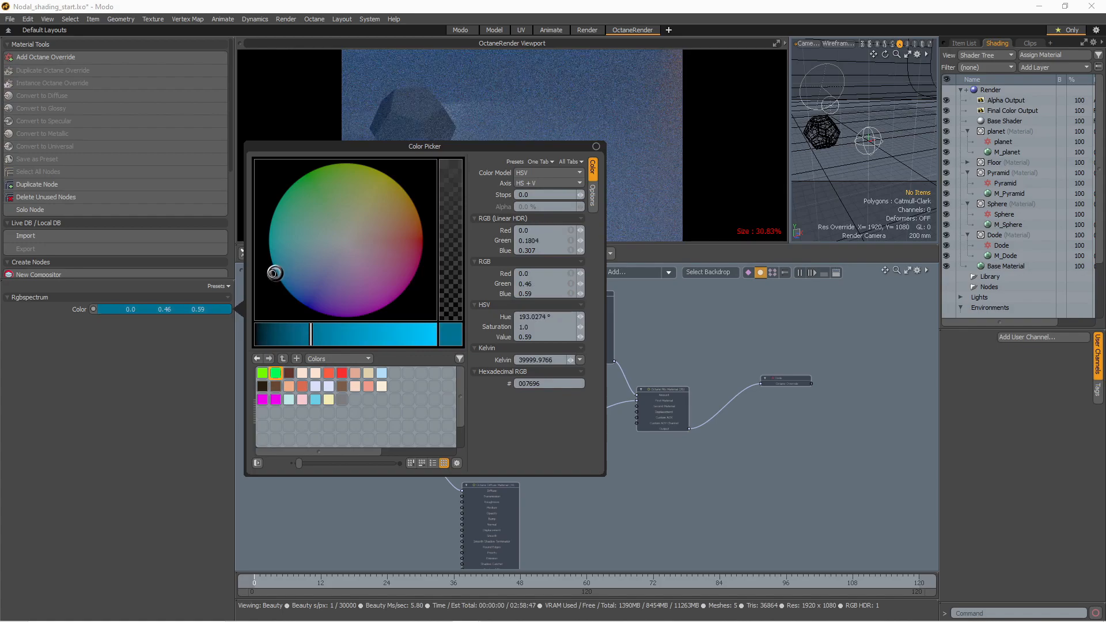
{"action": "left_click", "coordinate": [316, 400]}
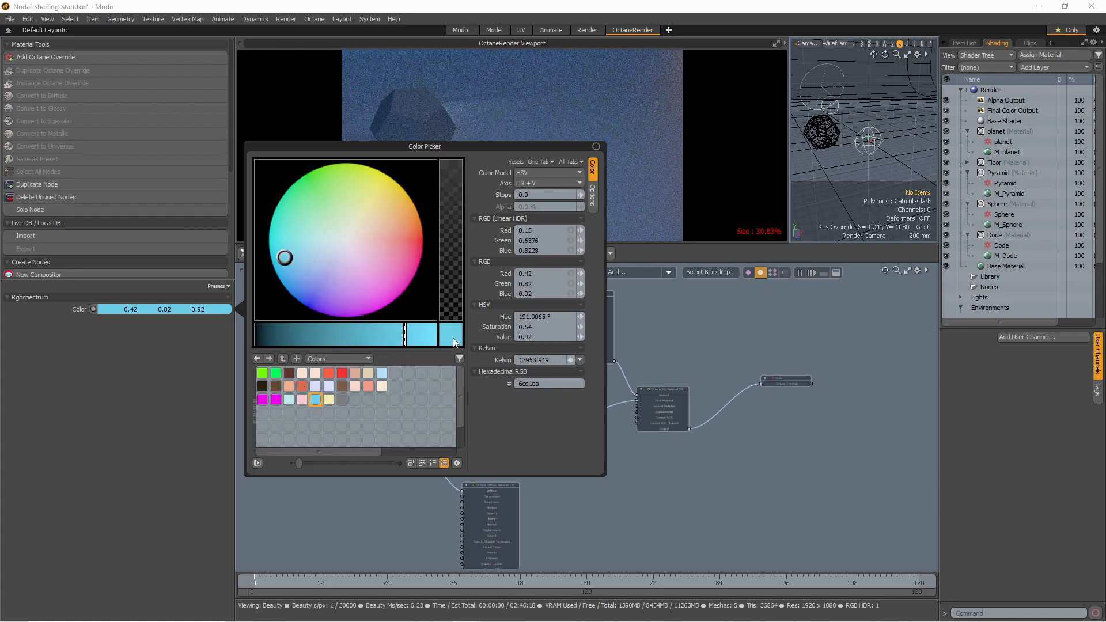
{"action": "double_click", "coordinate": [318, 400]}
{"action": "left_click", "coordinate": [309, 191]}
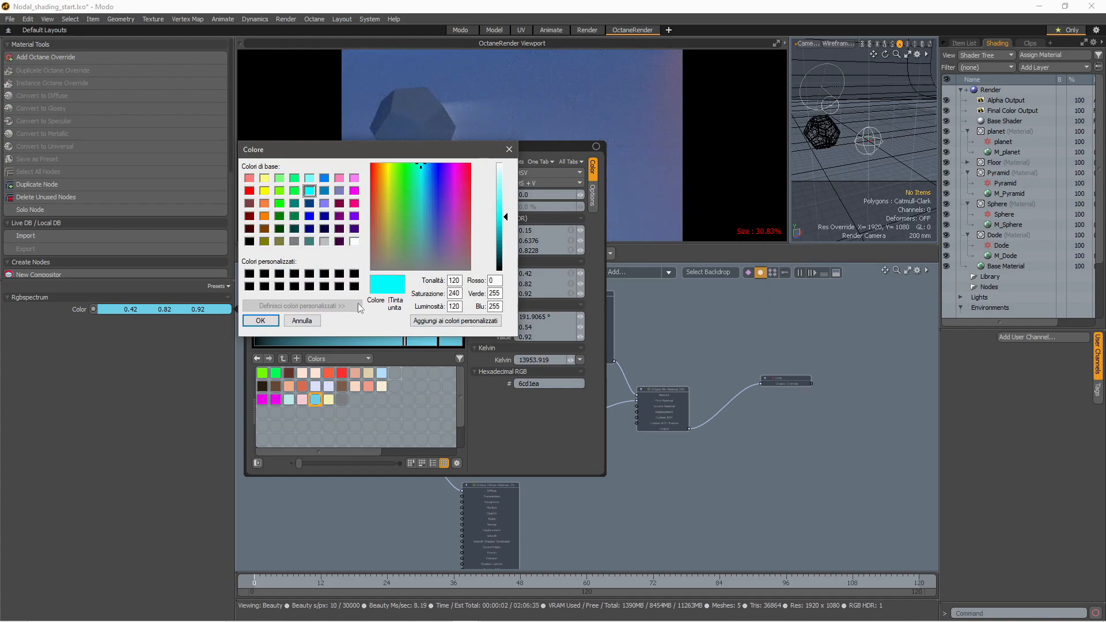
{"action": "left_click", "coordinate": [261, 321]}
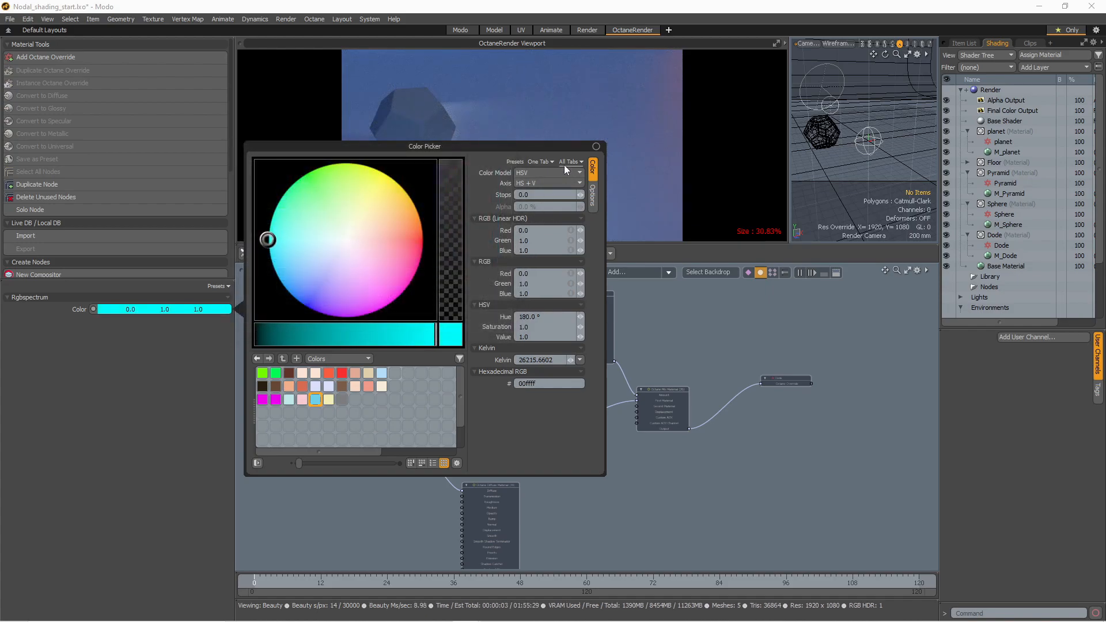
{"action": "double_click", "coordinate": [451, 332]}
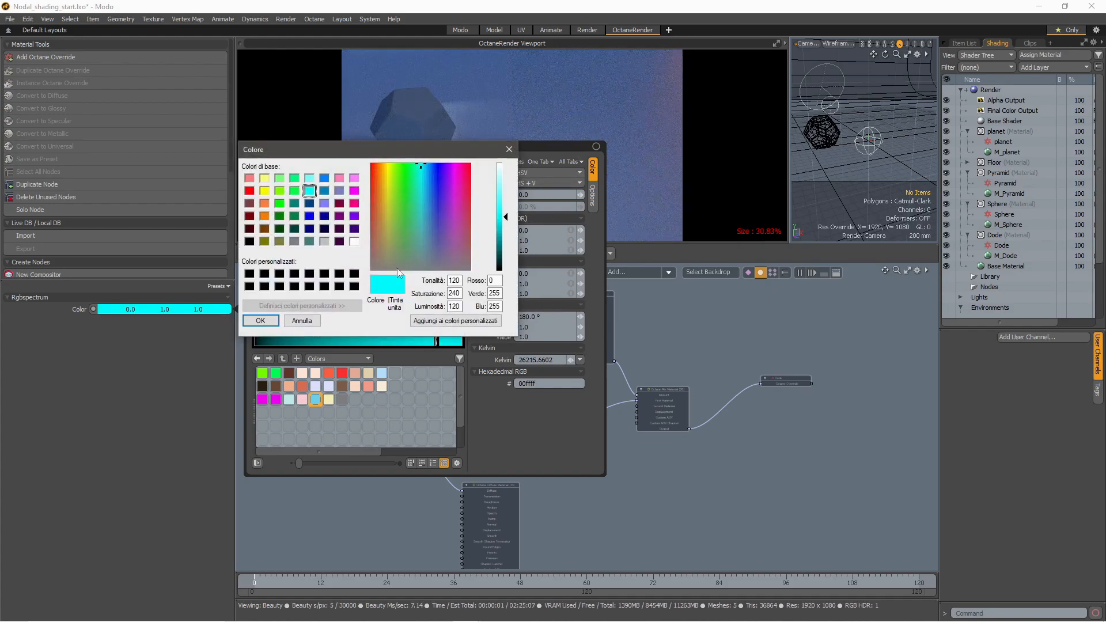
{"action": "left_click", "coordinate": [509, 150]}
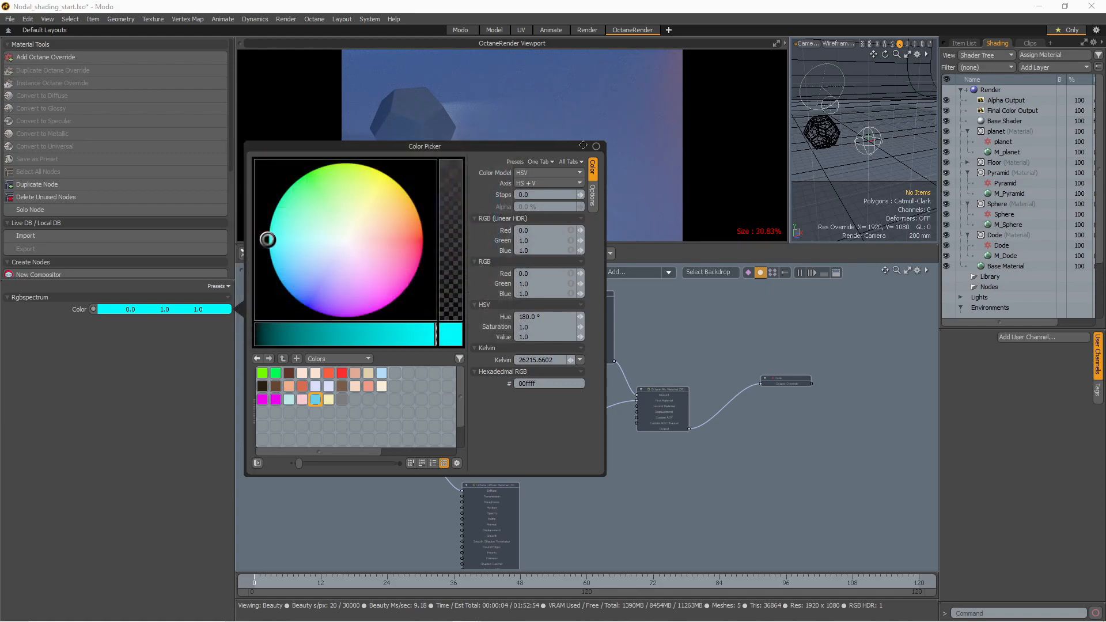
{"action": "left_click", "coordinate": [596, 146]}
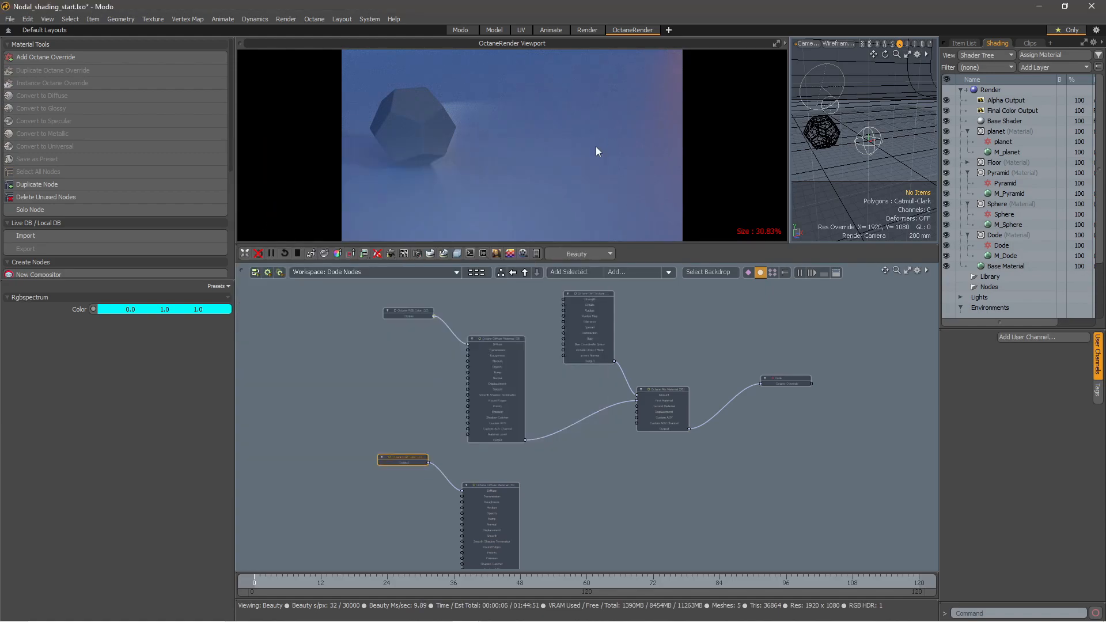
Add an Octane Blackbody emission node and place it beside the duplicated Diffuse Material, below the cyan RGB Color node
{"action": "left_click", "coordinate": [668, 273]}
{"action": "mouse_move", "coordinate": [663, 288]}
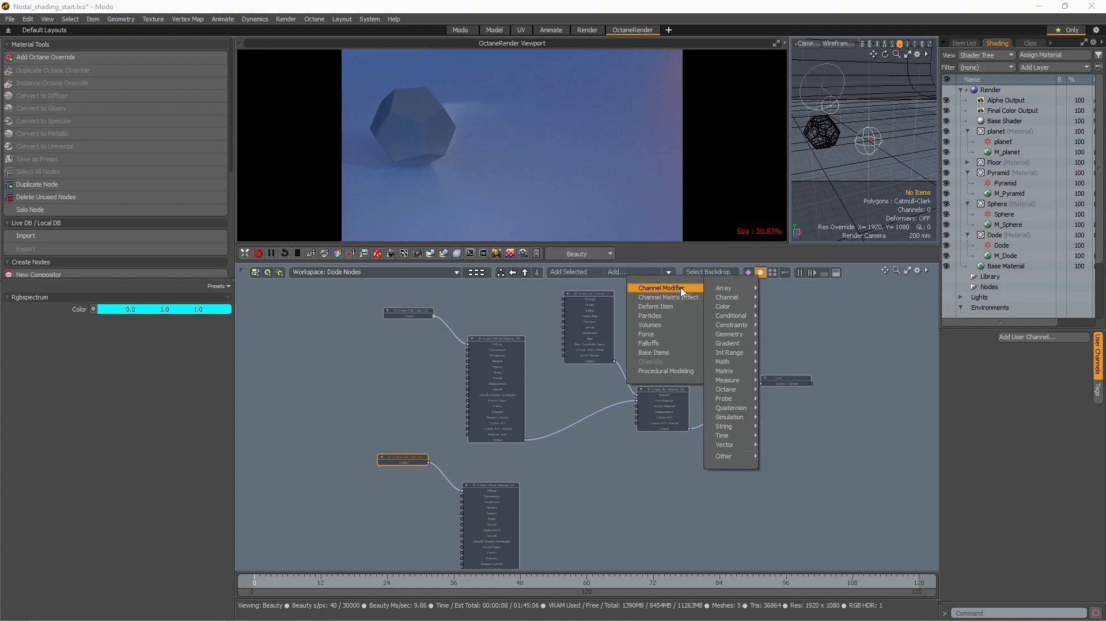
{"action": "mouse_move", "coordinate": [743, 381]}
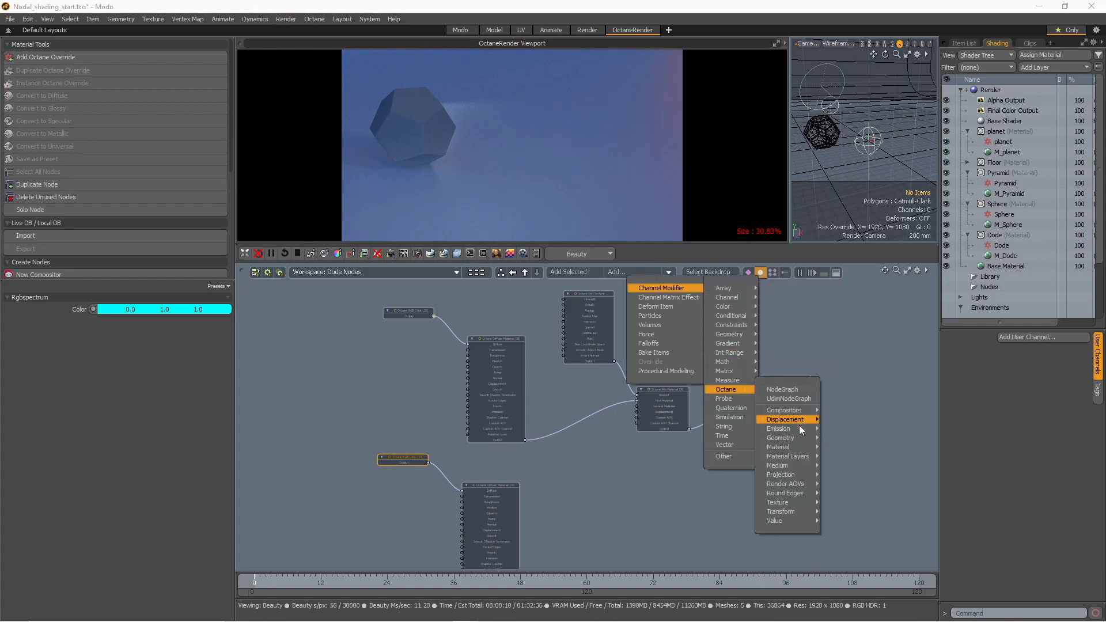
{"action": "mouse_move", "coordinate": [796, 432]}
{"action": "left_click", "coordinate": [832, 431]}
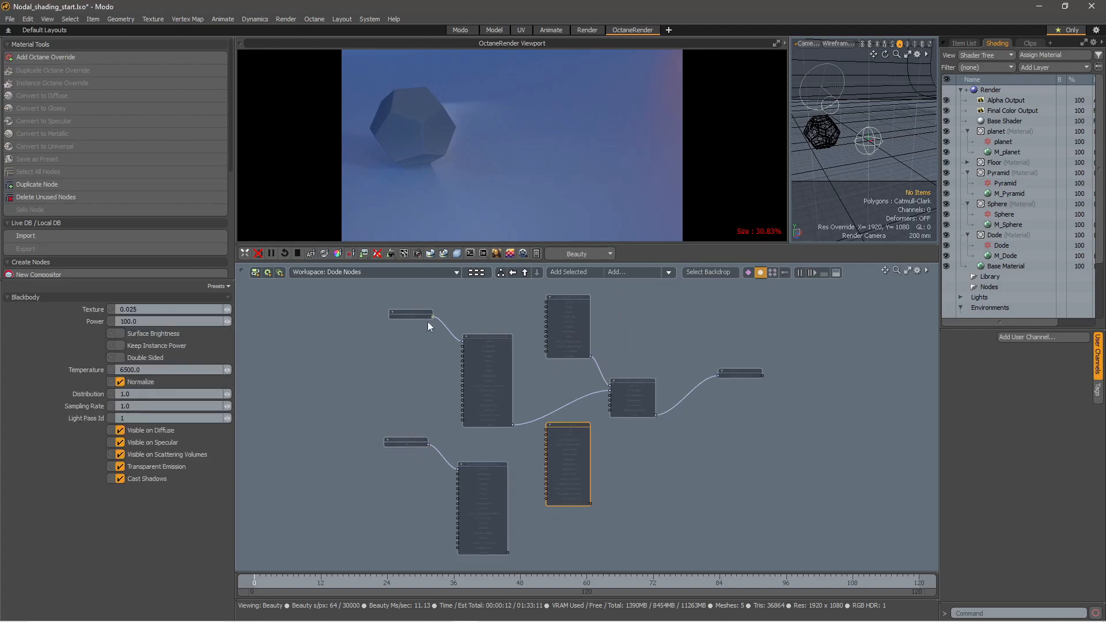
{"action": "left_click_drag", "start_coordinate": [559, 404], "coordinate": [370, 451]}
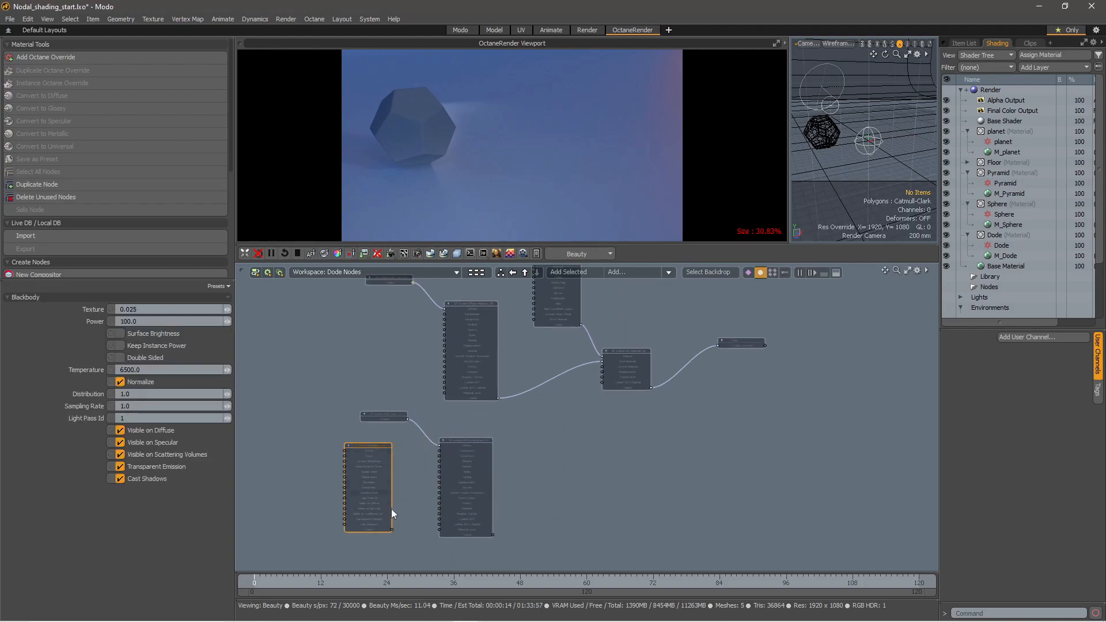
Connect the Blackbody's output to the duplicated Diffuse Material's Emission input and the cyan RGB Color's output to the Blackbody's Texture input
{"action": "left_click_drag", "start_coordinate": [392, 529], "coordinate": [434, 511]}
{"action": "left_click_drag", "start_coordinate": [367, 444], "coordinate": [399, 454]}
{"action": "left_click_drag", "start_coordinate": [399, 412], "coordinate": [377, 461]}
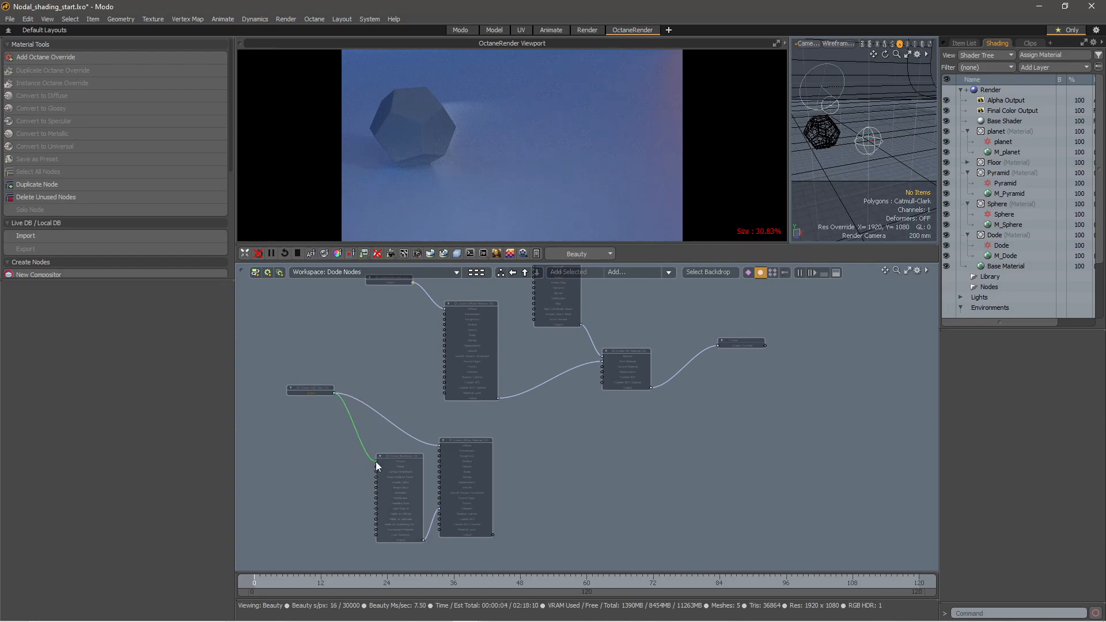
{"action": "left_click", "coordinate": [324, 389]}
{"action": "left_click", "coordinate": [321, 362]}
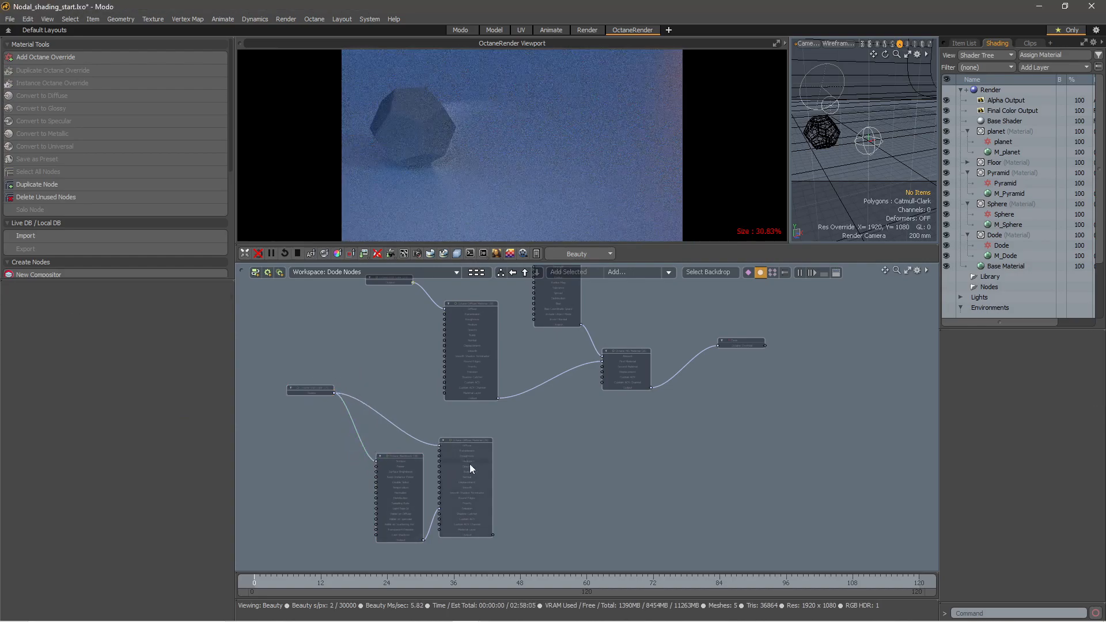
Set the Blackbody's Power to 10 and connect the duplicated Diffuse Material's output to the mix's Second Material input
{"action": "left_click", "coordinate": [403, 470]}
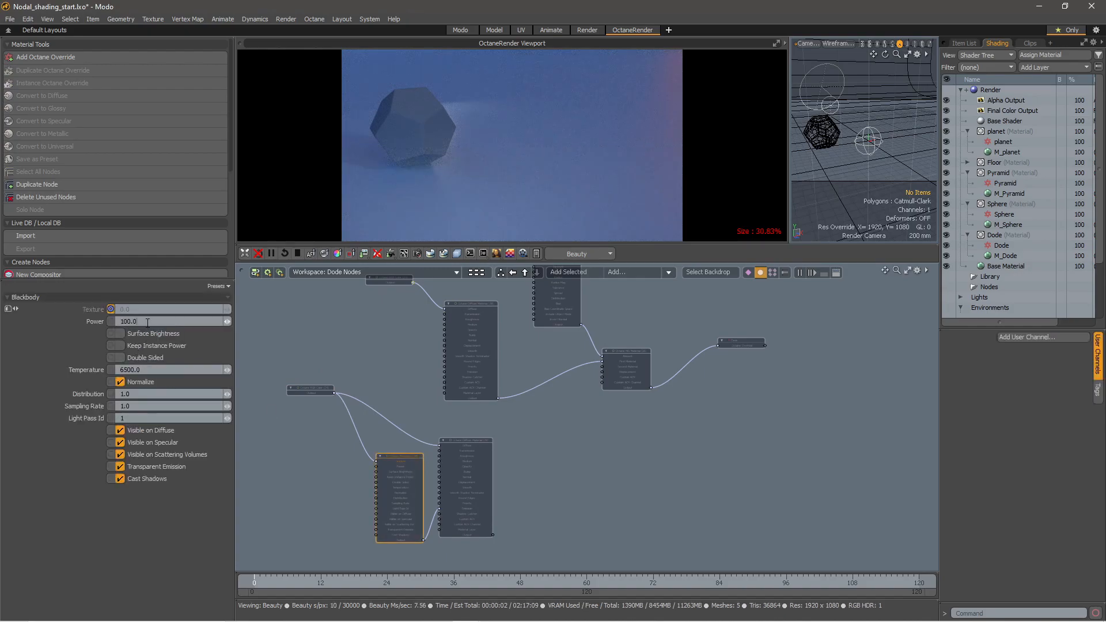
{"action": "type", "text": "10"}
{"action": "key", "text": "Return"}
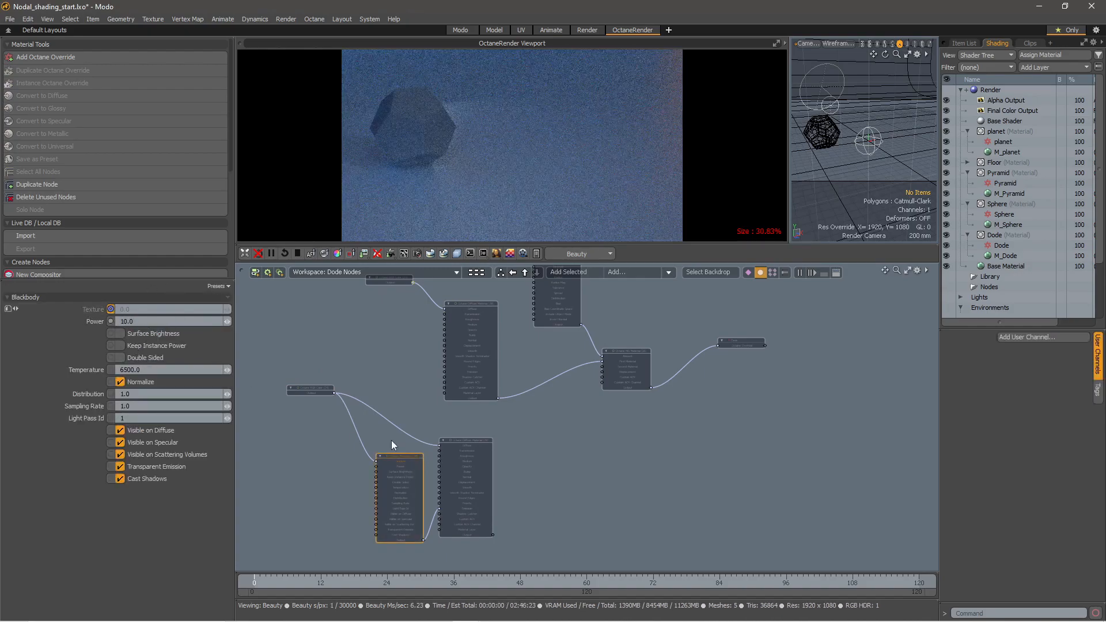
{"action": "left_click_drag", "start_coordinate": [493, 534], "coordinate": [603, 368]}
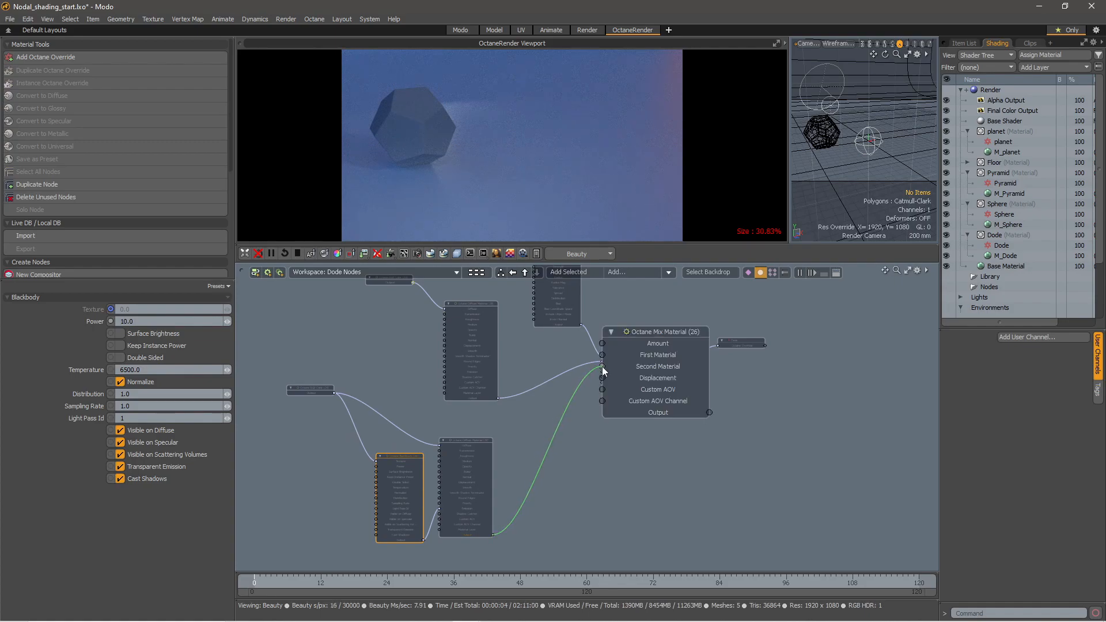
{"action": "left_click", "coordinate": [603, 367]}
Enable Invert Normal on the Dirt Texture and set its Radius to 0.1
{"action": "scroll", "coordinate": [576, 303], "scroll_direction": "up", "scroll_amount": 2}
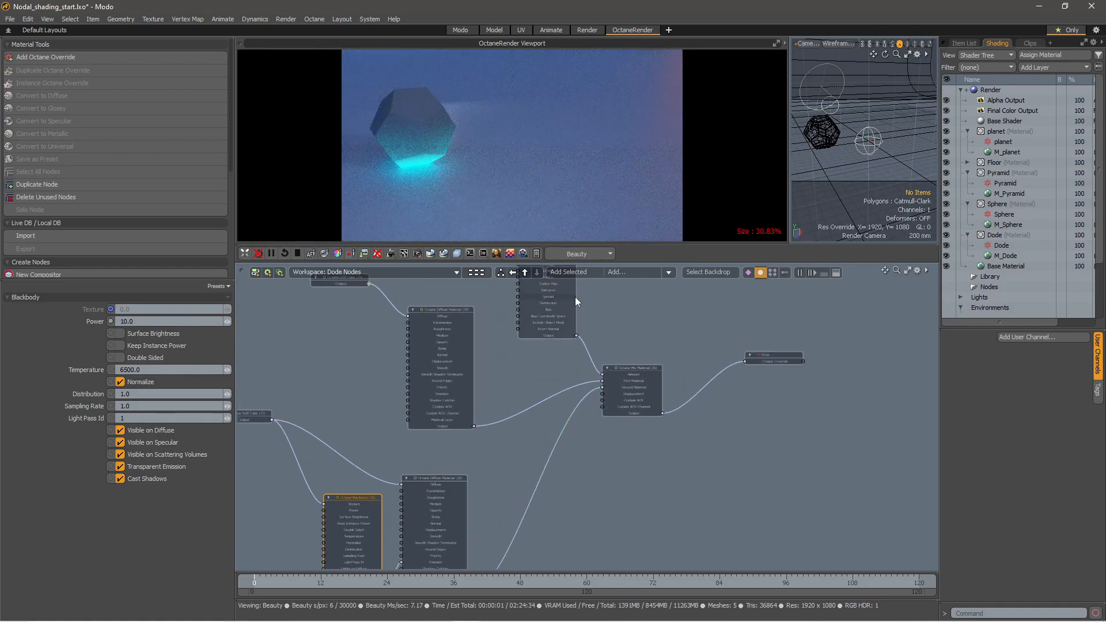
{"action": "left_click", "coordinate": [559, 297]}
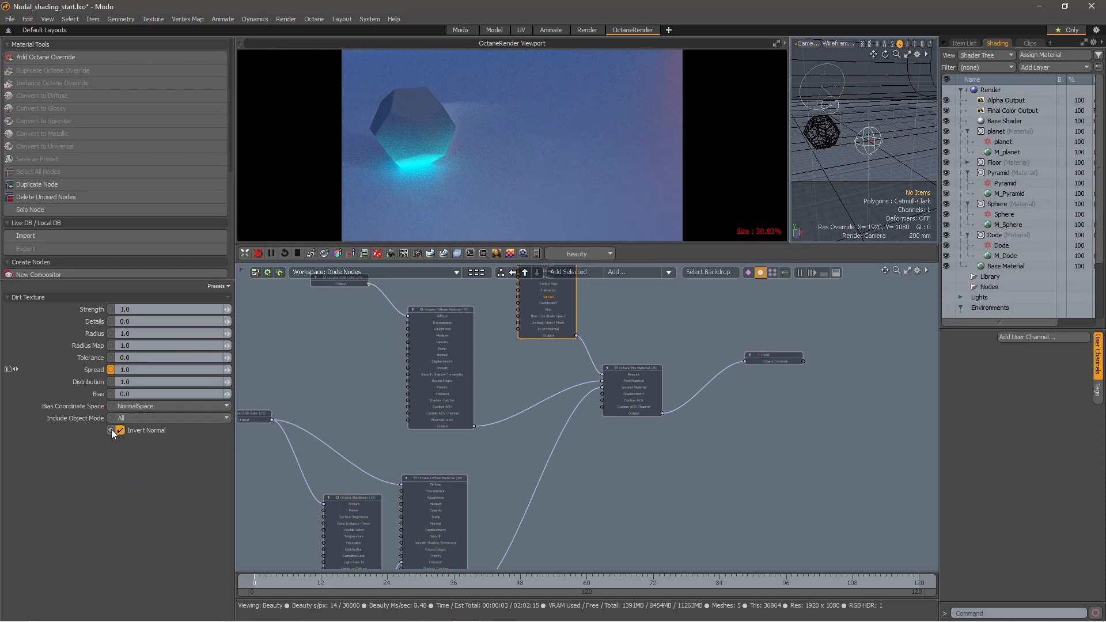
{"action": "left_click_drag", "start_coordinate": [556, 350], "coordinate": [649, 409], "text": "alt"}
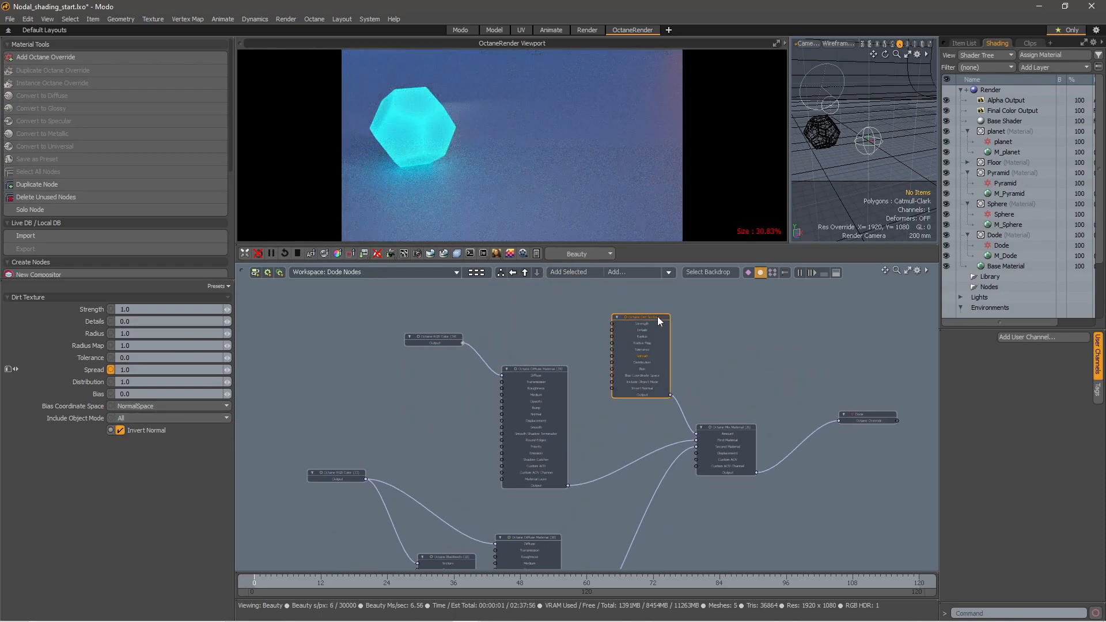
{"action": "double_click", "coordinate": [657, 319]}
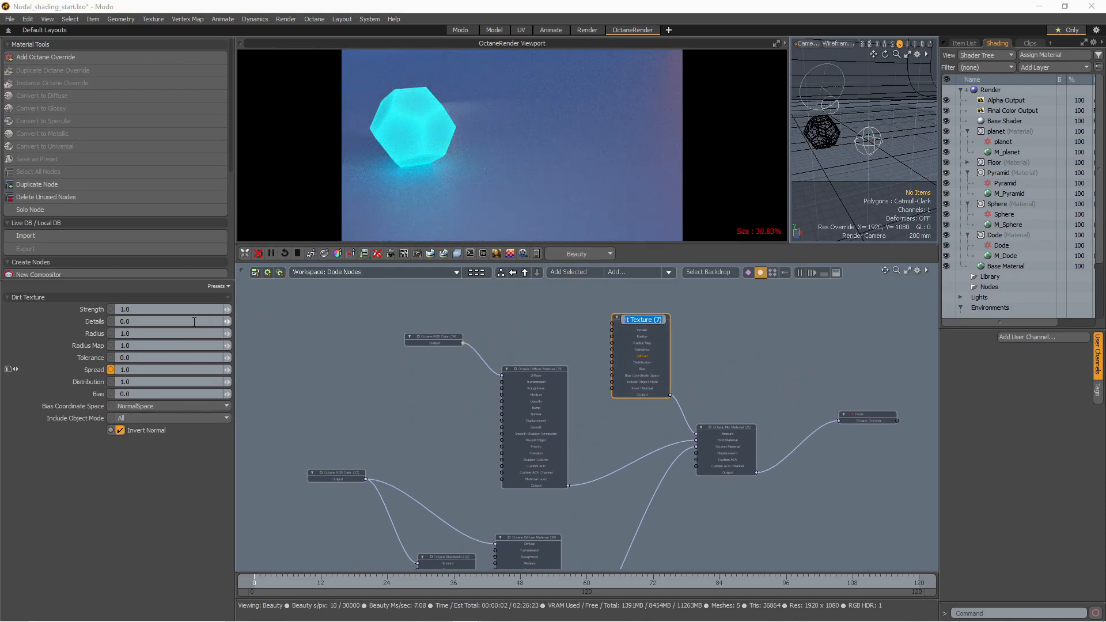
{"action": "left_click", "coordinate": [144, 334]}
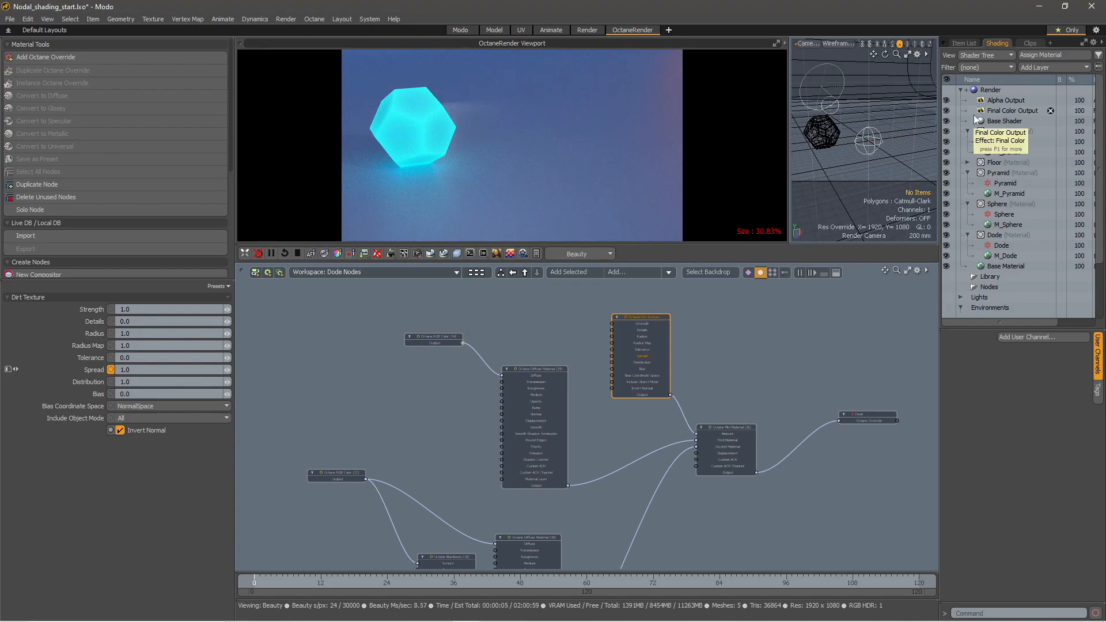
{"action": "left_click", "coordinate": [125, 333]}
{"action": "type", "text": "0.1"}
{"action": "key", "text": "Return"}
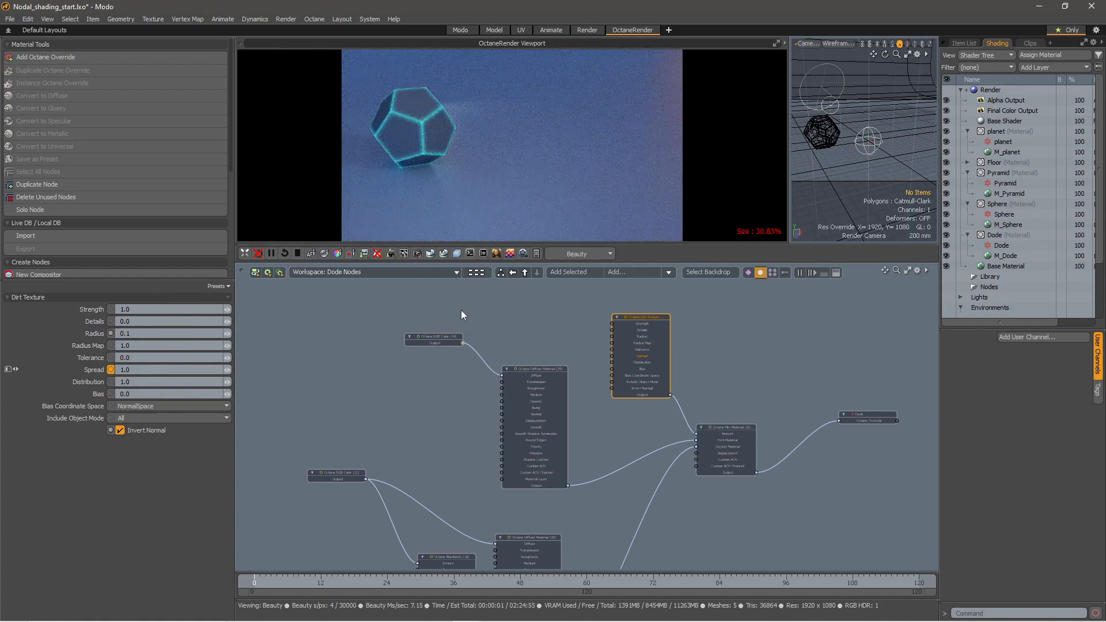
Set the Dirt Texture's Details to 20 and its Radius Map to 0.1
{"action": "left_click", "coordinate": [138, 323]}
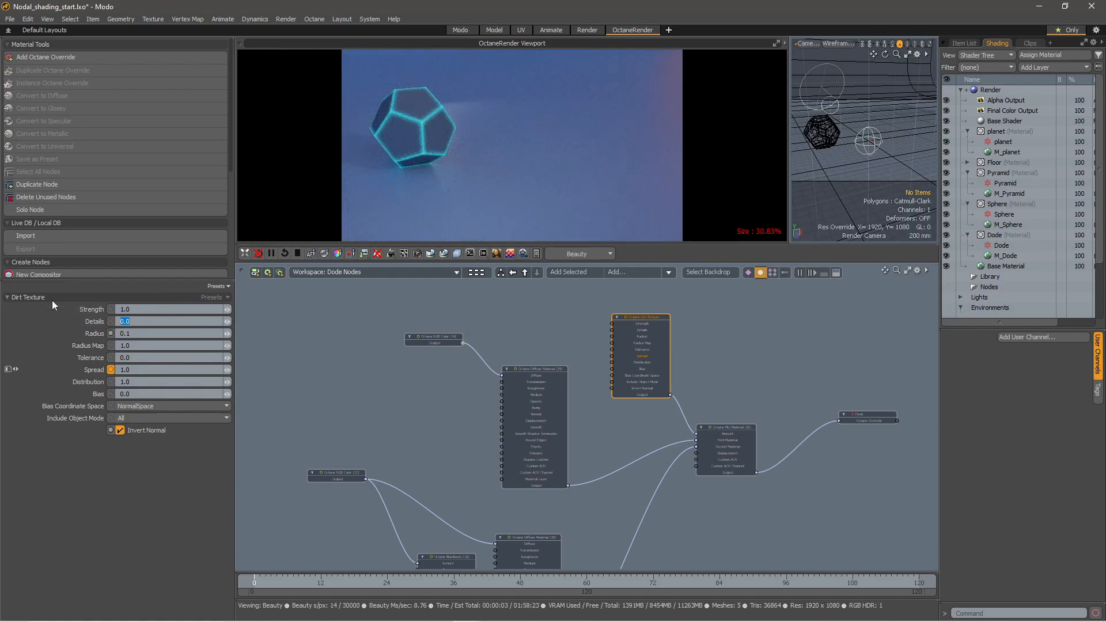
{"action": "type", "text": "20"}
{"action": "key", "text": "Return"}
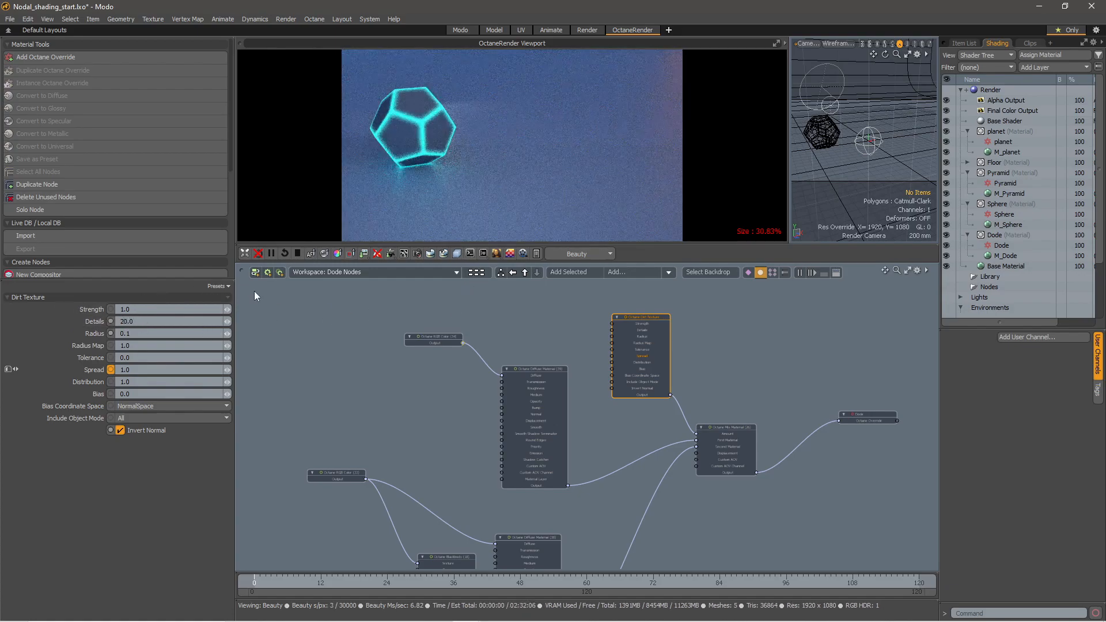
{"action": "left_click", "coordinate": [152, 309]}
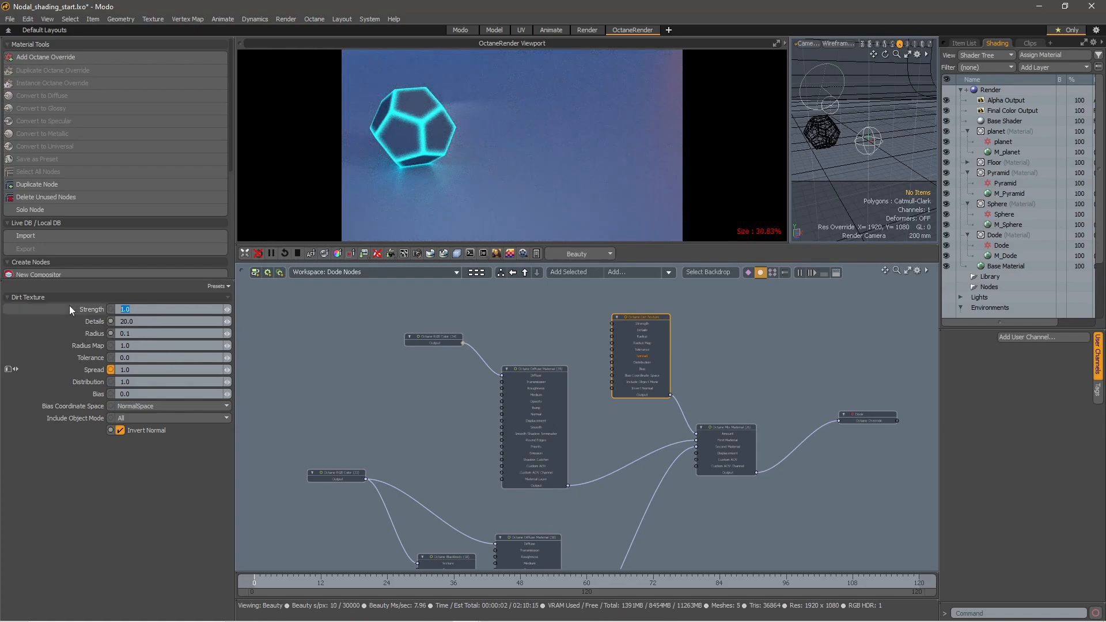
{"action": "left_click", "coordinate": [131, 346]}
{"action": "type", "text": "0.1"}
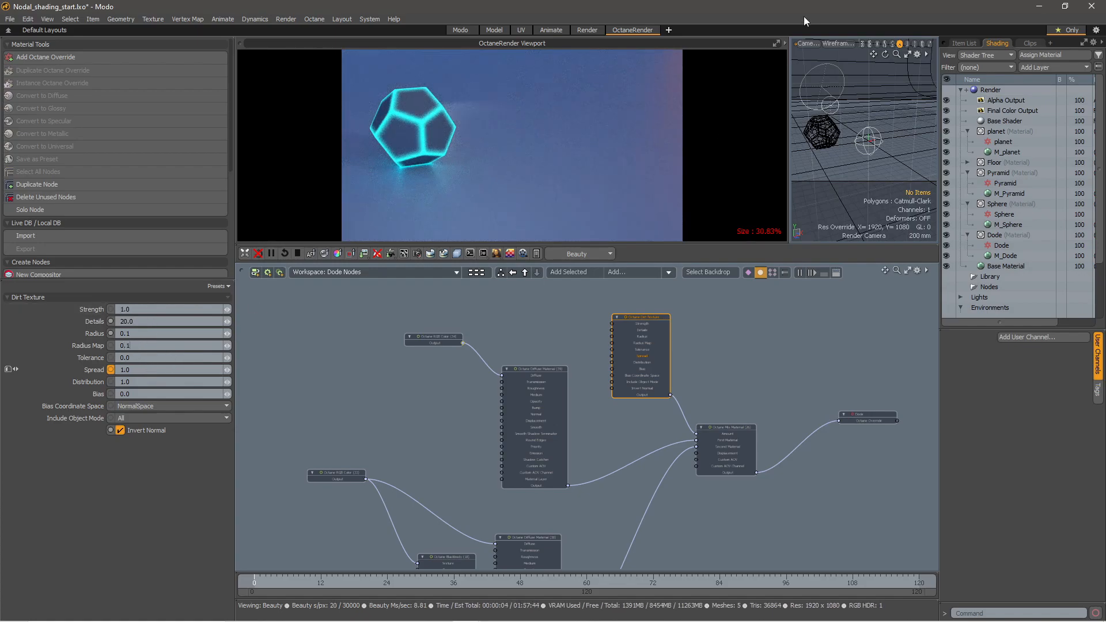
{"action": "key", "text": "Return"}
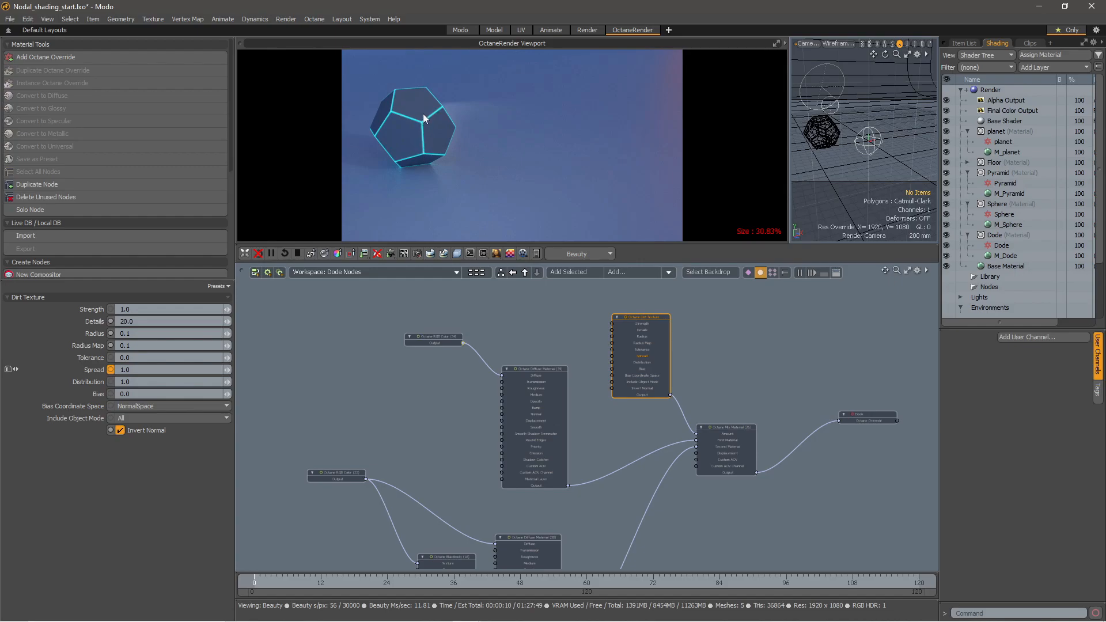
Disconnect the duplicated emissive Diffuse Material from the Mix Material's Second Material input
{"action": "left_click_drag", "start_coordinate": [698, 352], "coordinate": [536, 331], "text": "alt"}
{"action": "scroll", "coordinate": [518, 315], "scroll_direction": "down", "scroll_amount": 1}
{"action": "scroll", "coordinate": [517, 315], "scroll_direction": "up", "scroll_amount": 3}
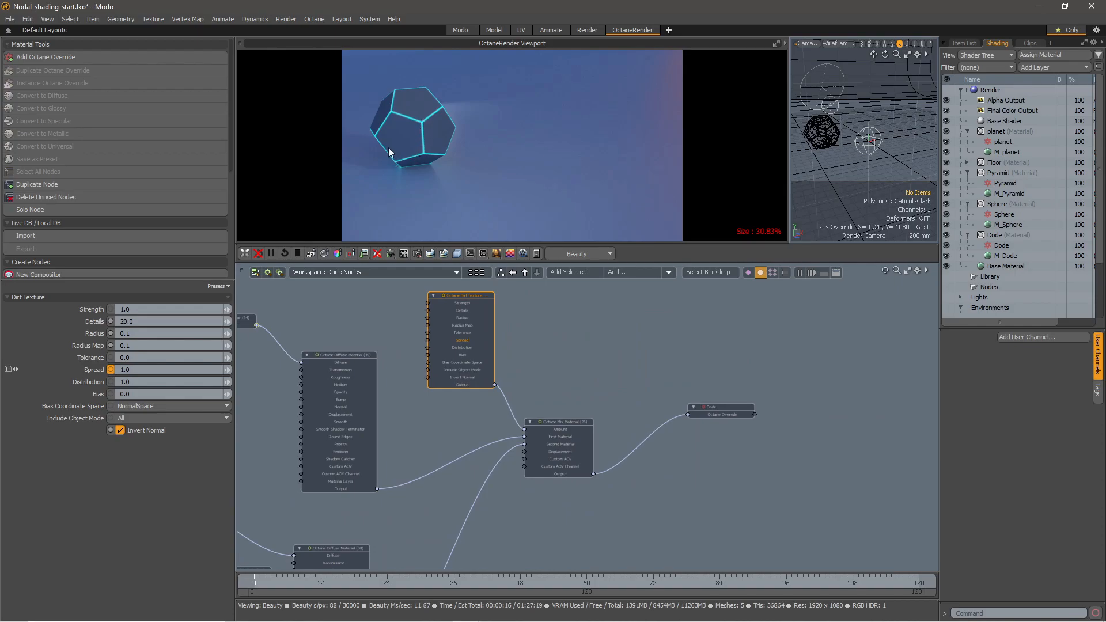
{"action": "scroll", "coordinate": [568, 310], "scroll_direction": "down", "scroll_amount": 1}
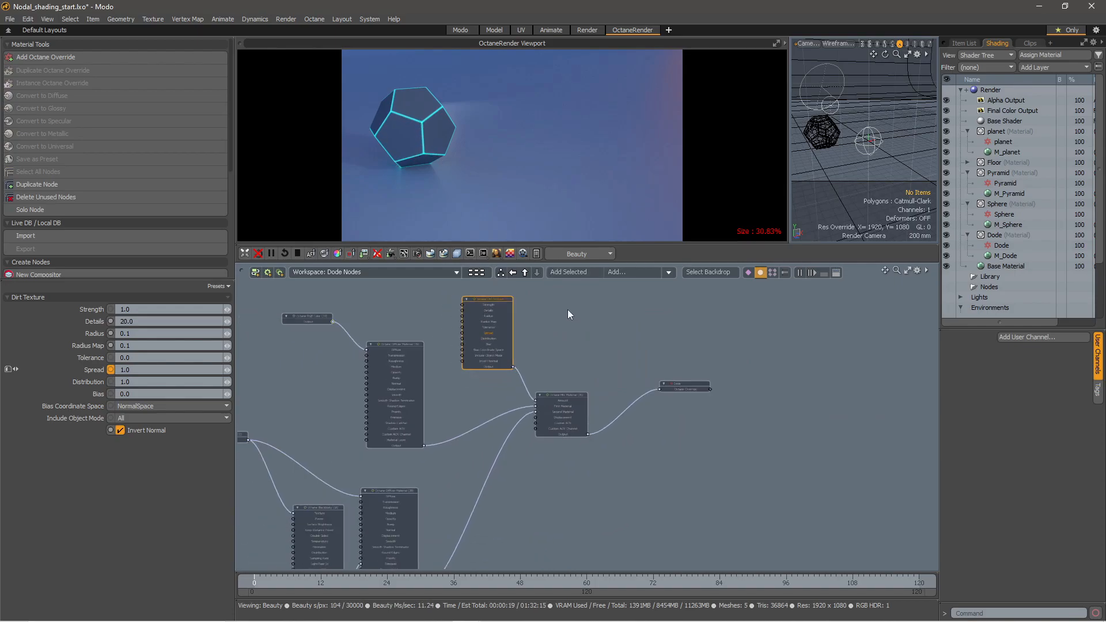
{"action": "left_click_drag", "start_coordinate": [577, 344], "coordinate": [637, 297], "text": "alt"}
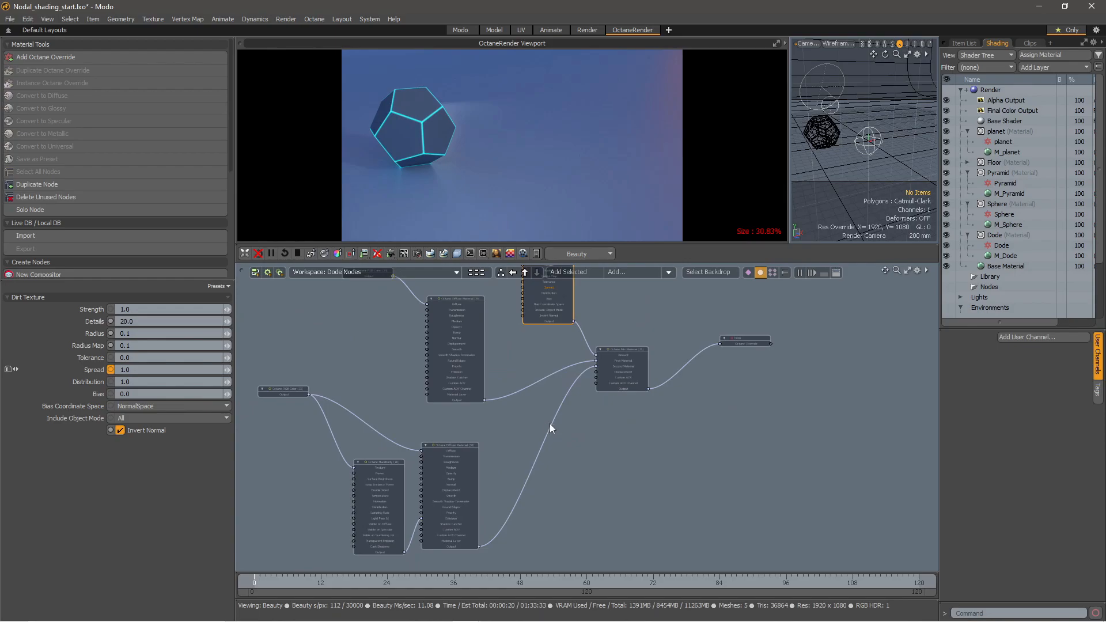
{"action": "left_click_drag", "start_coordinate": [552, 428], "coordinate": [534, 463]}
{"action": "left_click_drag", "start_coordinate": [622, 423], "coordinate": [648, 387], "text": "alt"}
{"action": "scroll", "coordinate": [647, 387], "scroll_direction": "up", "scroll_amount": 1}
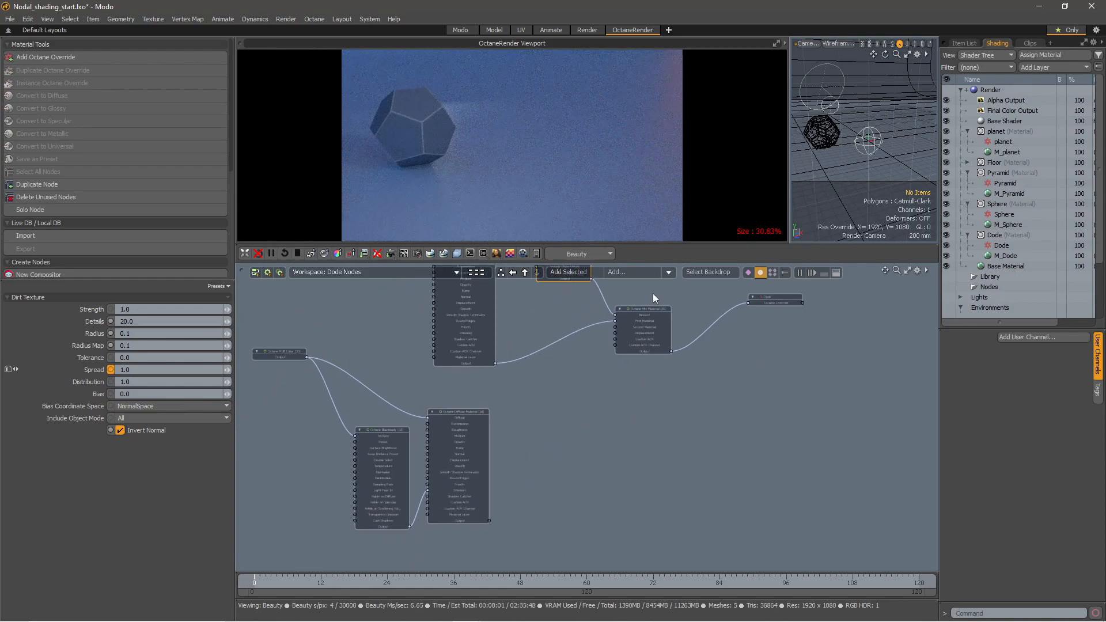
Add an Octane Noise Texture node and place it beside the emissive Diffuse Material
{"action": "left_click", "coordinate": [668, 273]}
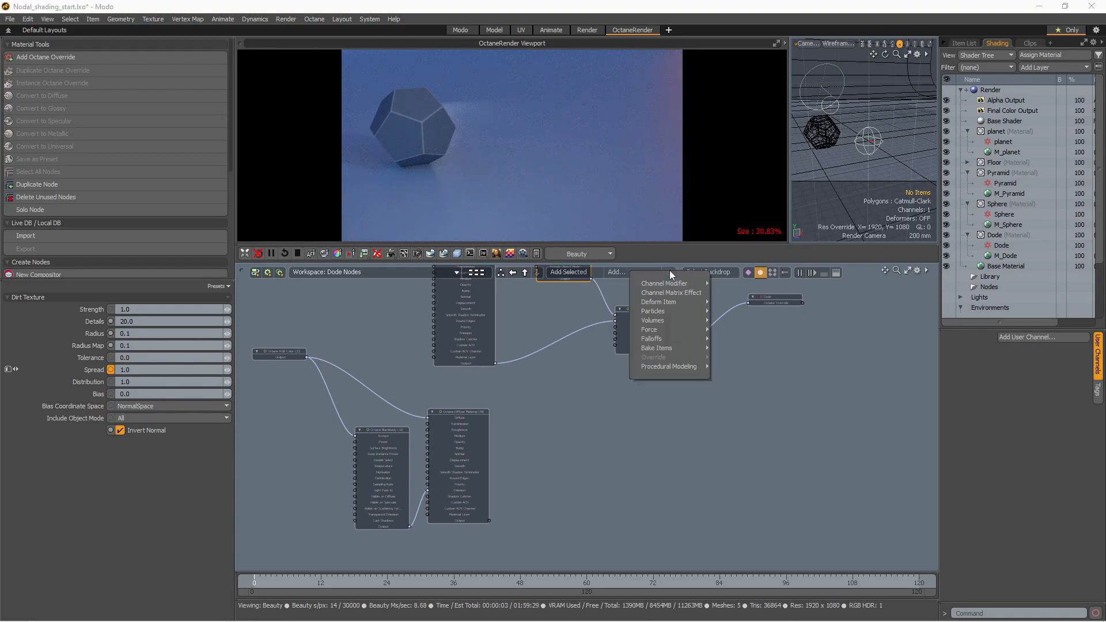
{"action": "mouse_move", "coordinate": [668, 283]}
{"action": "mouse_move", "coordinate": [731, 366]}
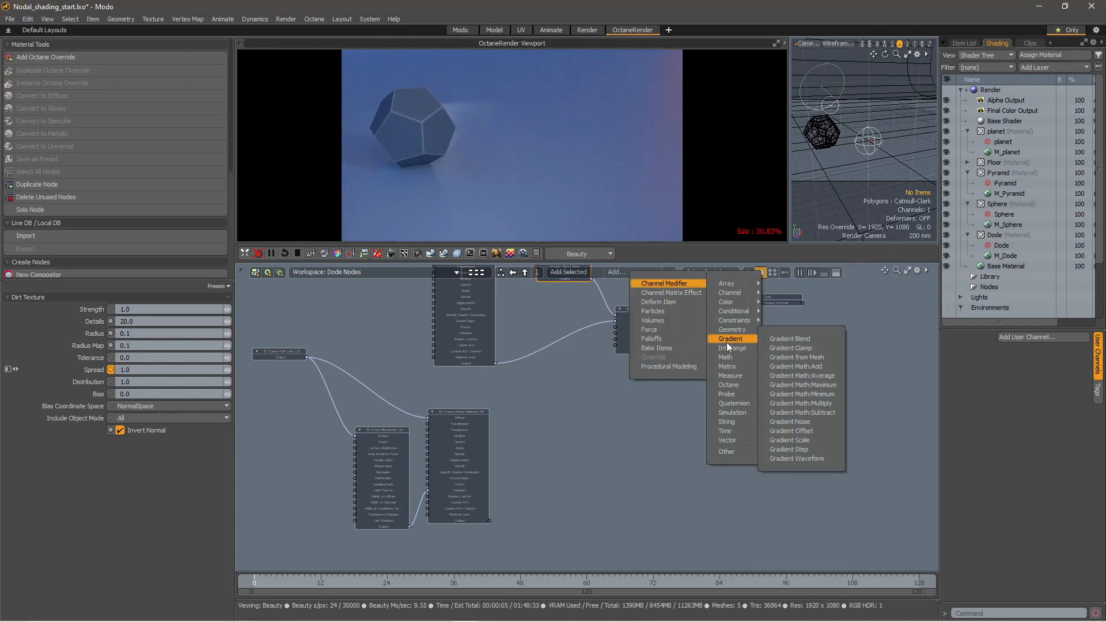
{"action": "mouse_move", "coordinate": [733, 386]}
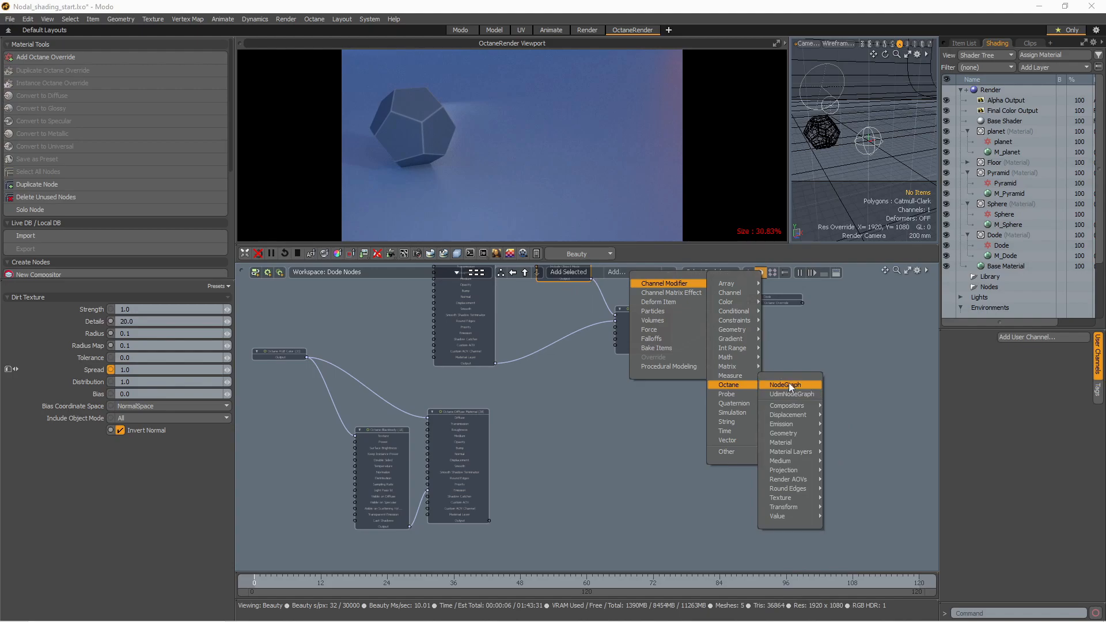
{"action": "mouse_move", "coordinate": [794, 500]}
{"action": "mouse_move", "coordinate": [852, 594]}
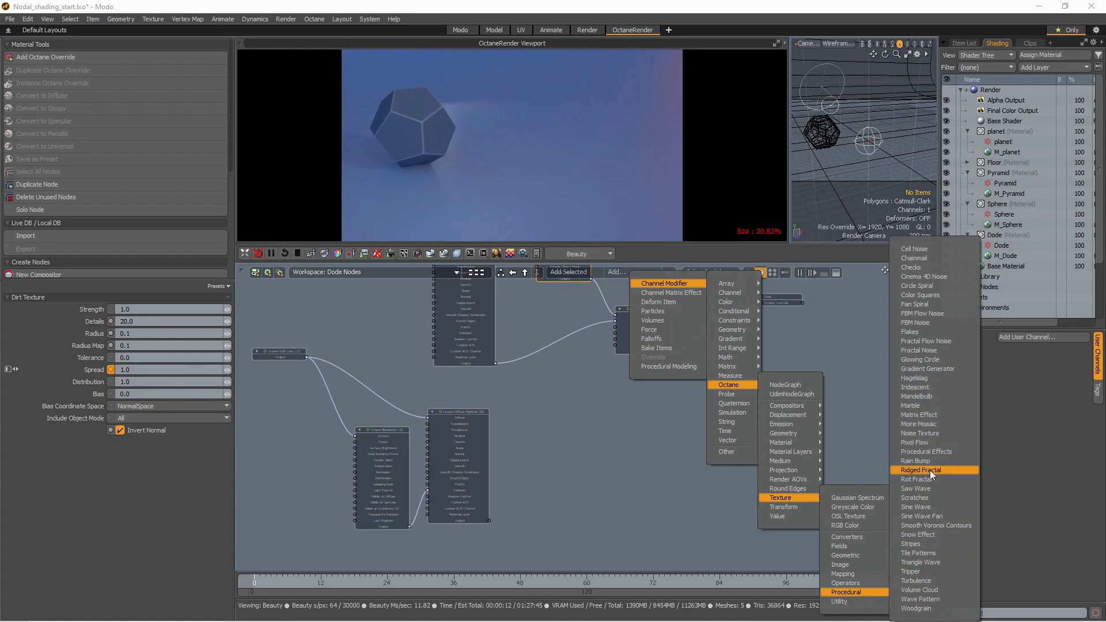
{"action": "left_click", "coordinate": [929, 435]}
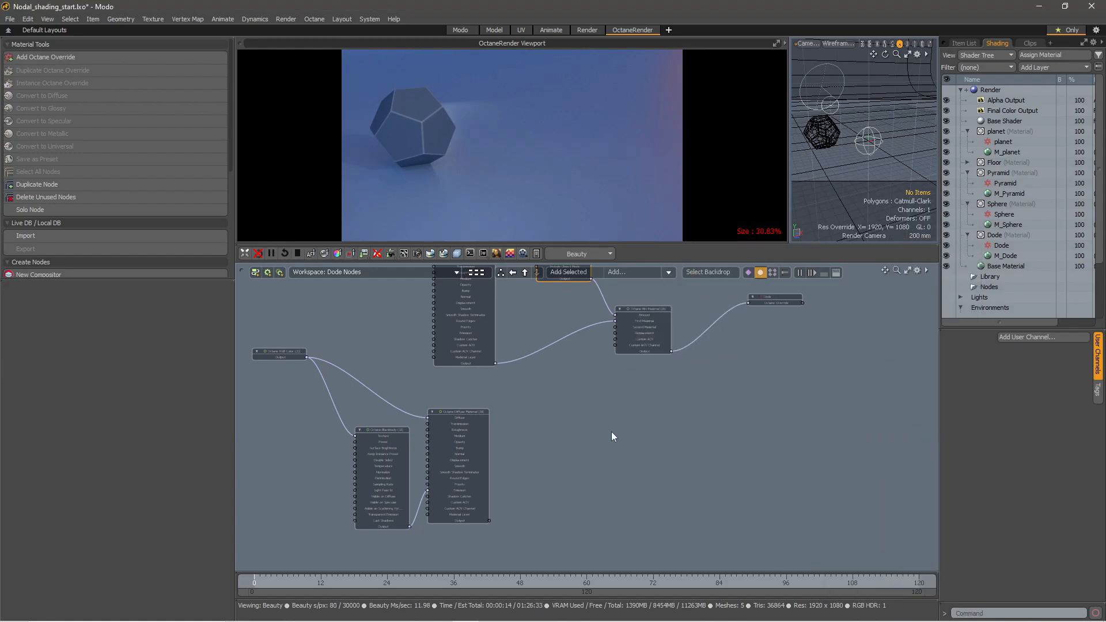
{"action": "left_click_drag", "start_coordinate": [590, 430], "coordinate": [575, 404]}
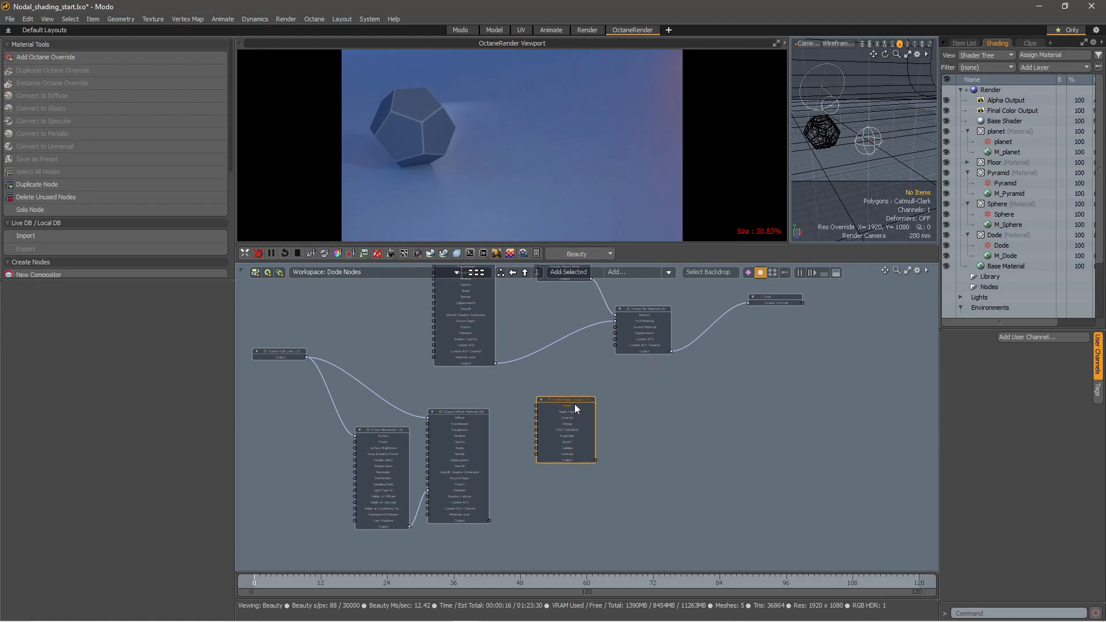
Add a second Octane Mix Material node and spread it and the Noise Texture apart below the first mix
{"action": "left_click", "coordinate": [644, 314]}
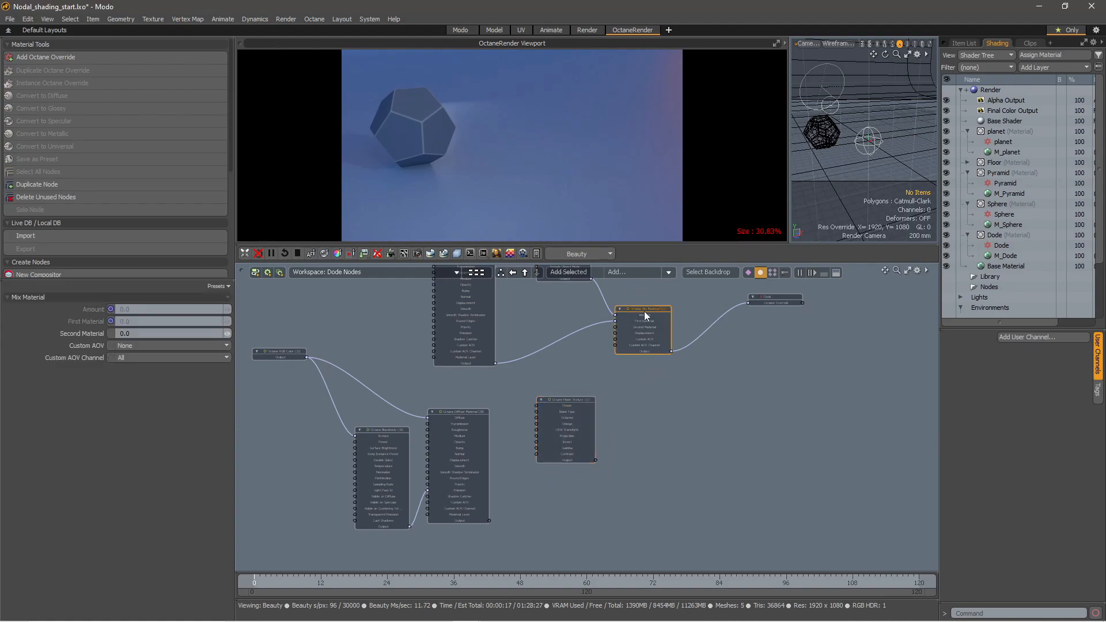
{"action": "left_click", "coordinate": [668, 272]}
{"action": "mouse_move", "coordinate": [672, 286]}
{"action": "mouse_move", "coordinate": [791, 451]}
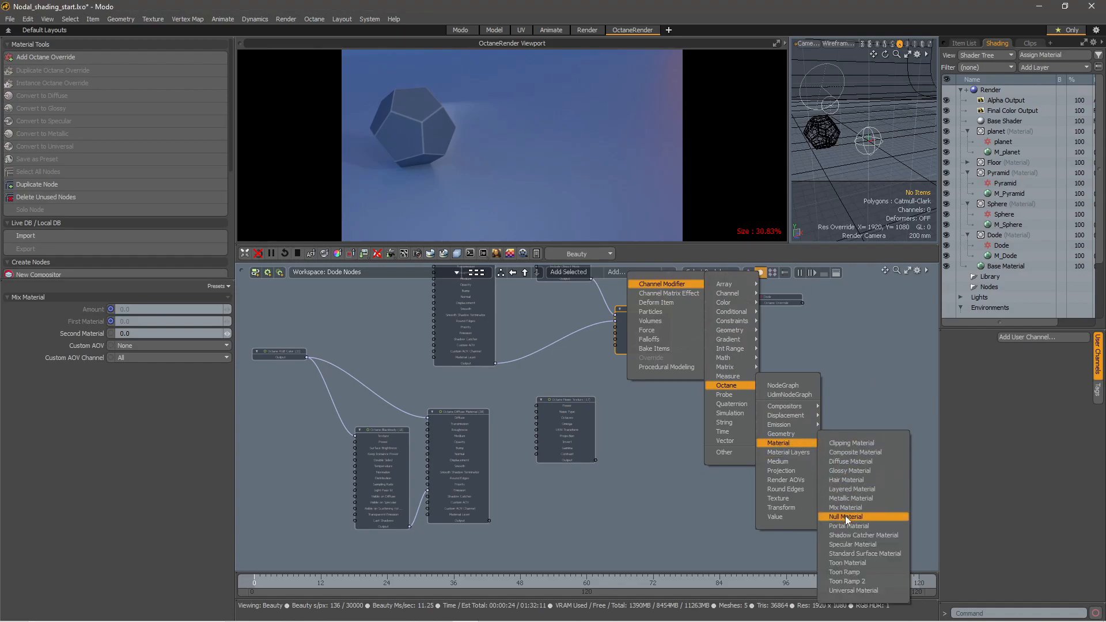
{"action": "left_click", "coordinate": [846, 510]}
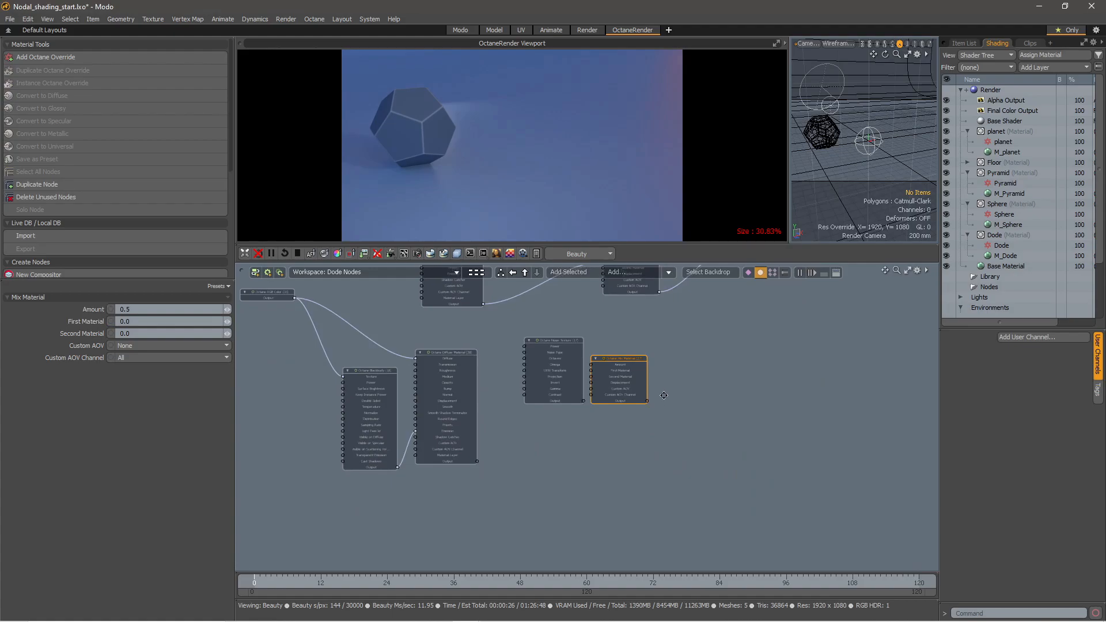
{"action": "left_click", "coordinate": [617, 352]}
{"action": "left_click_drag", "start_coordinate": [626, 348], "coordinate": [729, 362]}
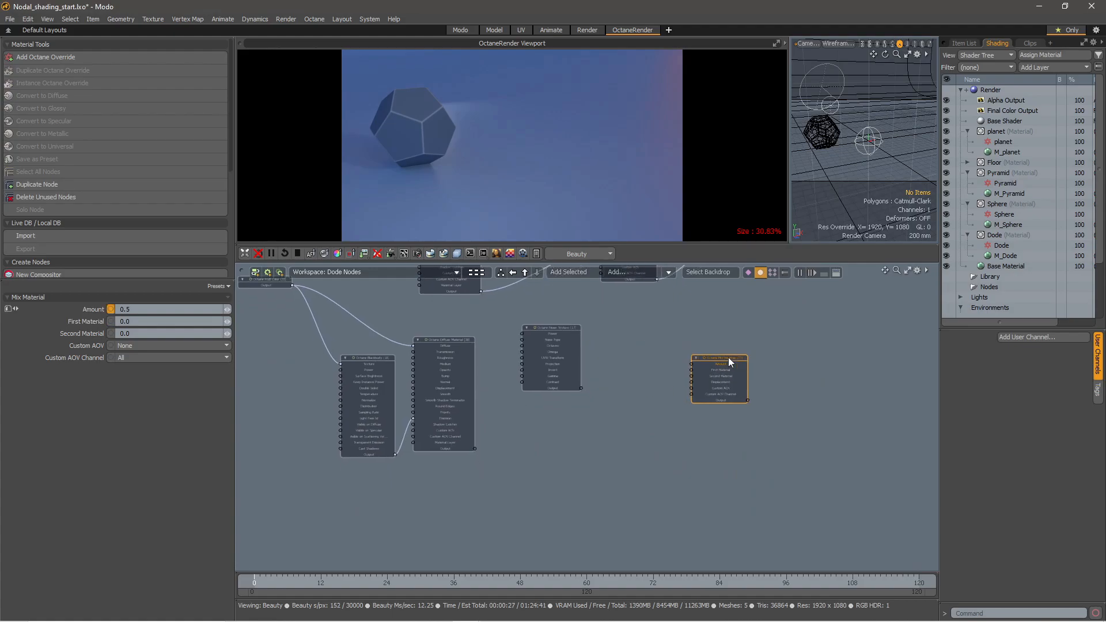
{"action": "left_click_drag", "start_coordinate": [549, 329], "coordinate": [597, 316]}
Duplicate the emissive Diffuse Material together with its Blackbody and RGB Color input nodes
{"action": "left_click_drag", "start_coordinate": [348, 335], "coordinate": [476, 371], "text": "alt"}
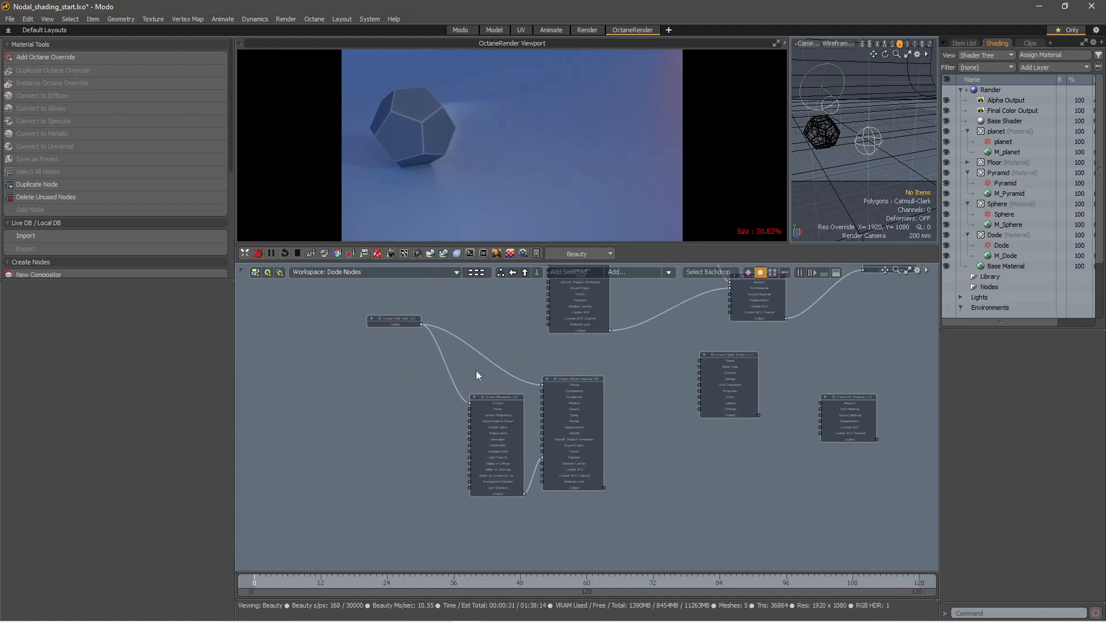
{"action": "scroll", "coordinate": [476, 371], "scroll_direction": "down", "scroll_amount": 2}
{"action": "scroll", "coordinate": [570, 465], "scroll_direction": "up", "scroll_amount": 1}
{"action": "left_click_drag", "start_coordinate": [570, 466], "coordinate": [536, 476], "text": "alt"}
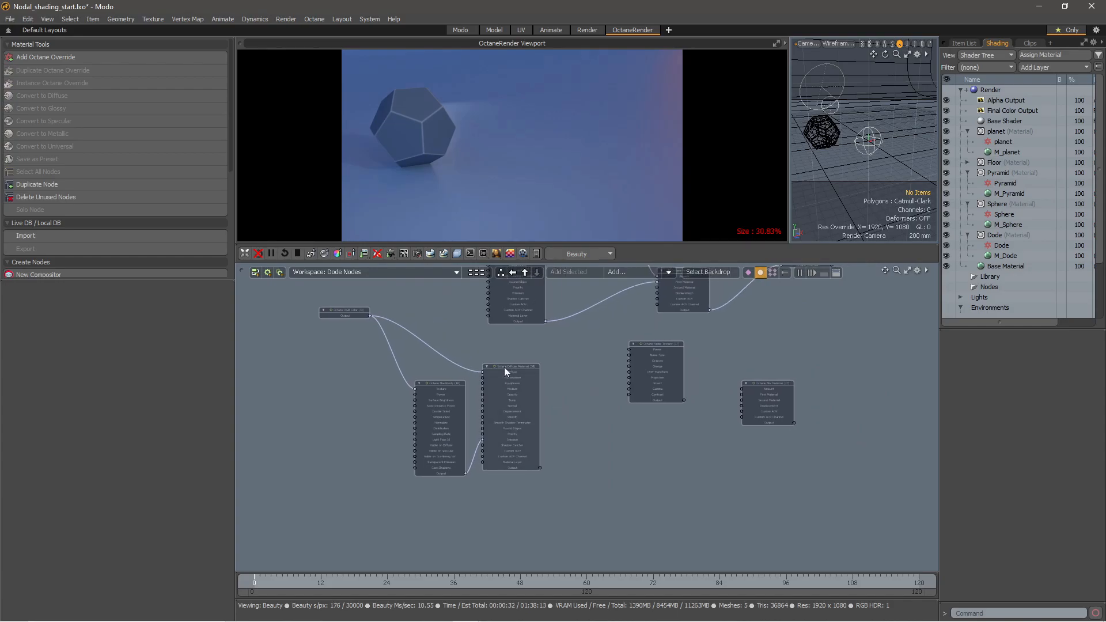
{"action": "left_click", "coordinate": [505, 372]}
{"action": "right_click", "coordinate": [501, 366]}
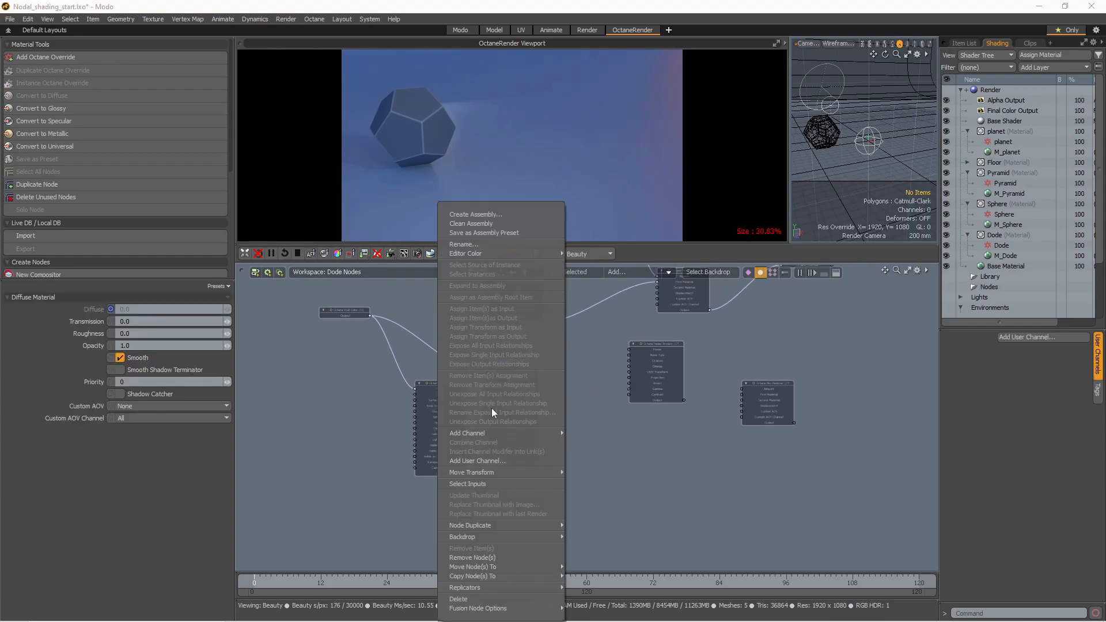
{"action": "mouse_move", "coordinate": [491, 528]}
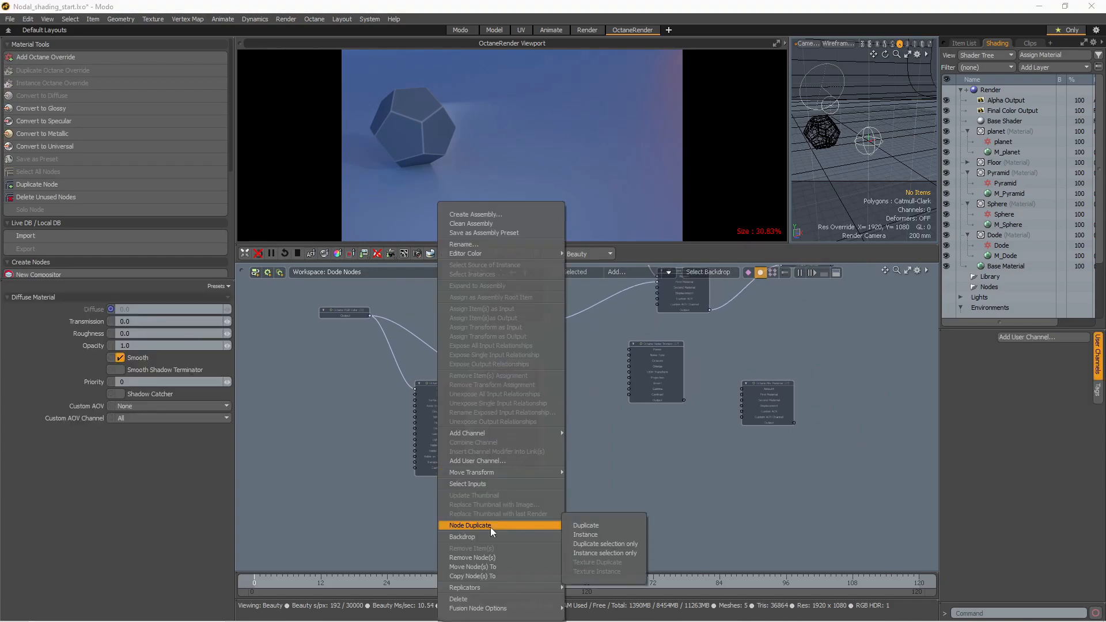
{"action": "left_click", "coordinate": [601, 525]}
{"action": "scroll", "coordinate": [540, 363], "scroll_direction": "down", "scroll_amount": 2}
{"action": "left_click_drag", "start_coordinate": [544, 361], "coordinate": [497, 494], "text": "alt"}
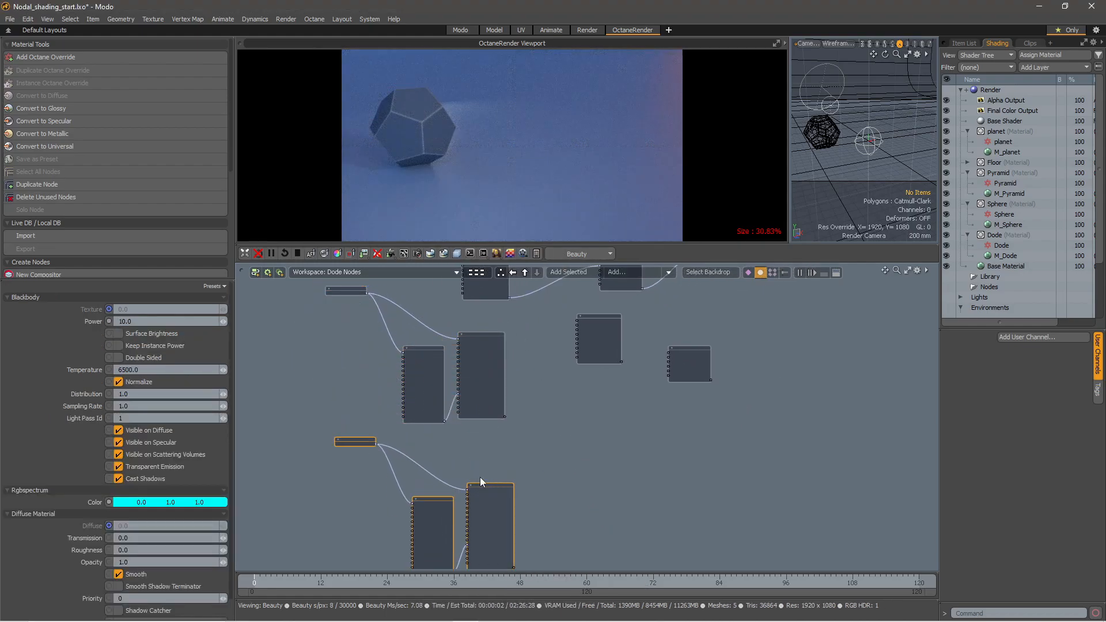
Delete the duplicated Blackbody and set the duplicated RGB Color to black, 0.0, 0.0, 0.0
{"action": "left_click", "coordinate": [423, 497]}
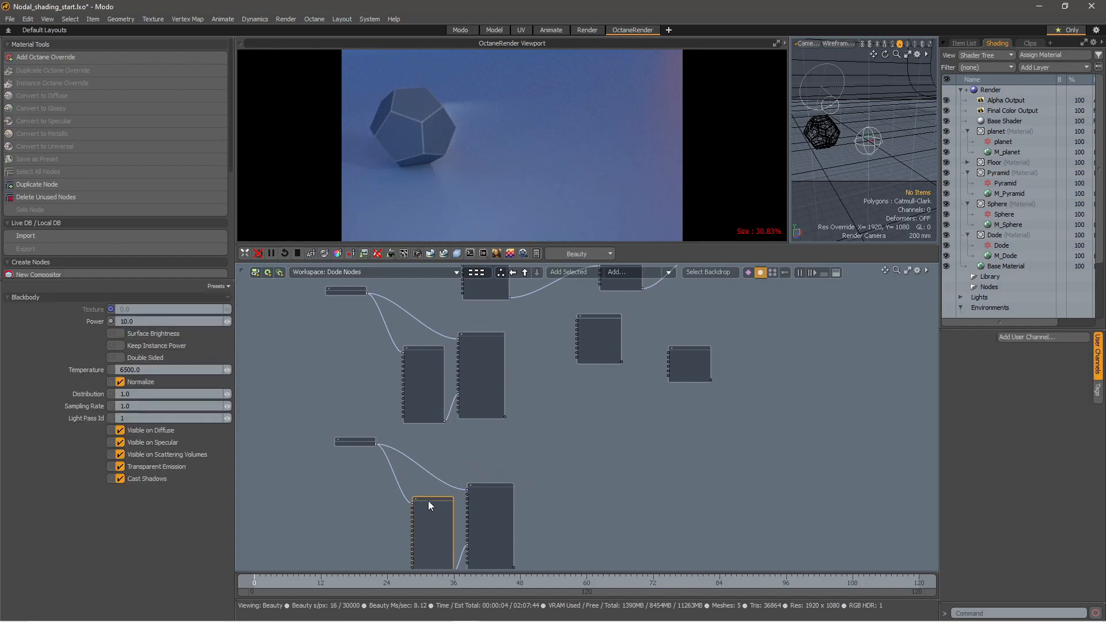
{"action": "key", "text": "Delete"}
{"action": "left_click", "coordinate": [796, 248]}
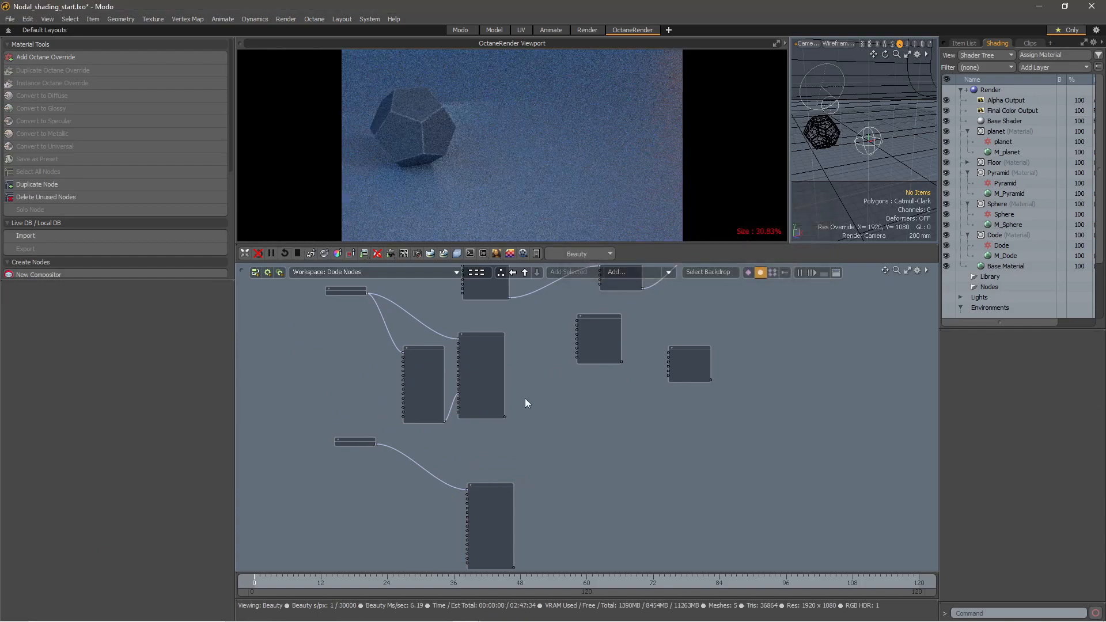
{"action": "middle_click_drag", "start_coordinate": [327, 451], "coordinate": [359, 395]}
{"action": "left_click", "coordinate": [382, 387]}
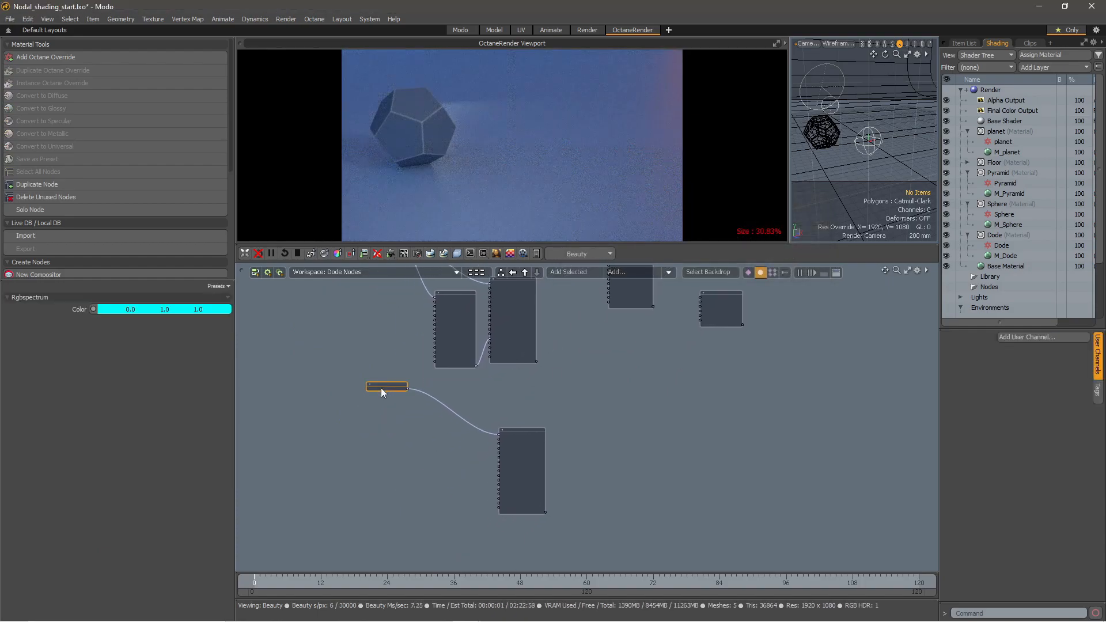
{"action": "double_click", "coordinate": [177, 313]}
{"action": "left_click_drag", "start_coordinate": [436, 334], "coordinate": [253, 334]}
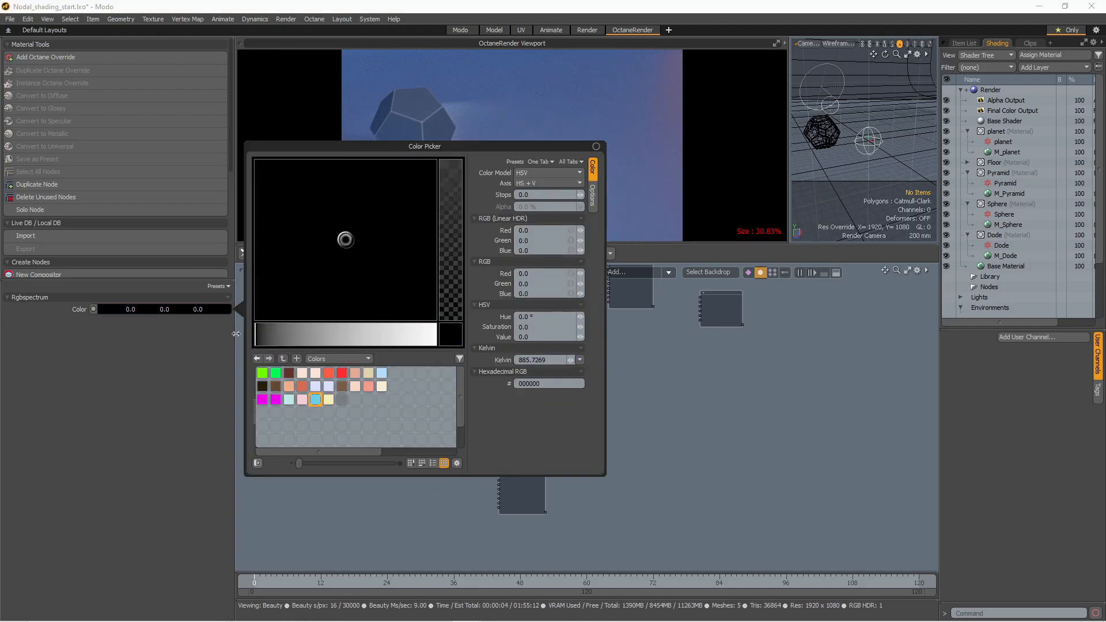
{"action": "left_click", "coordinate": [596, 147]}
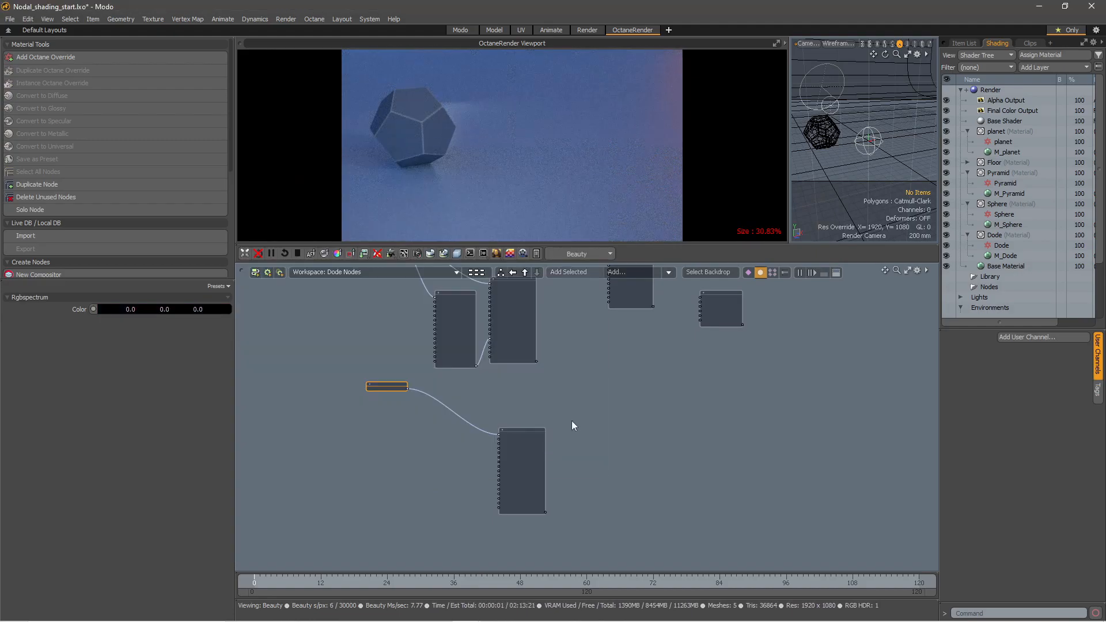
Connect the black Diffuse Material to the new mix's First Material input and the emissive Diffuse Material to its Second Material input
{"action": "middle_click_drag", "start_coordinate": [572, 420], "coordinate": [506, 453]}
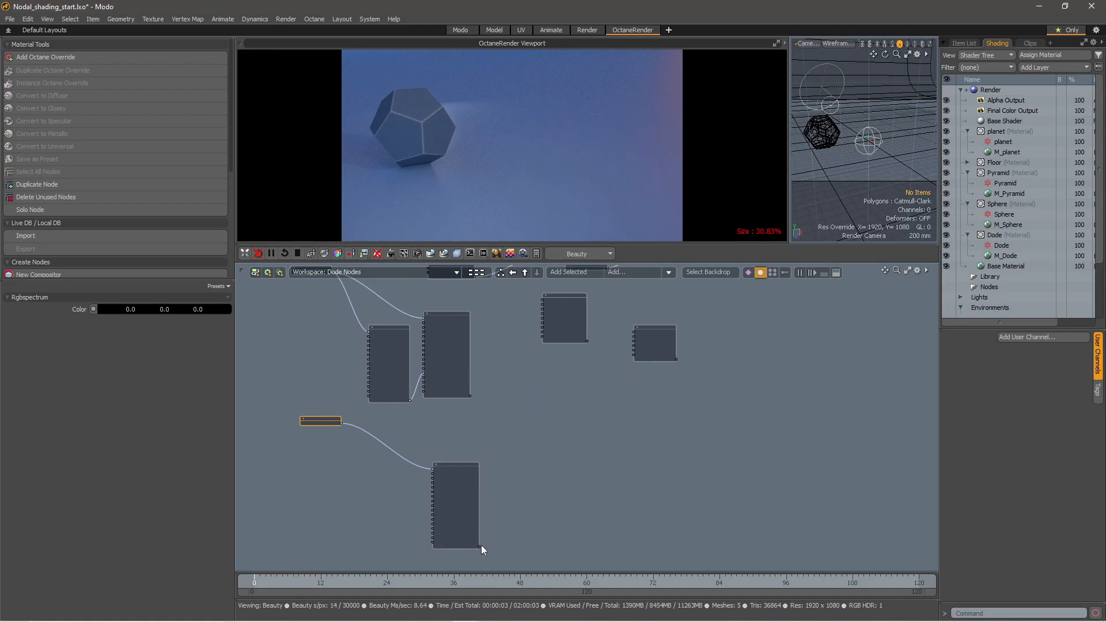
{"action": "left_click", "coordinate": [502, 528]}
{"action": "left_click_drag", "start_coordinate": [478, 546], "coordinate": [571, 466]}
{"action": "scroll", "coordinate": [639, 337], "scroll_direction": "up", "scroll_amount": 3}
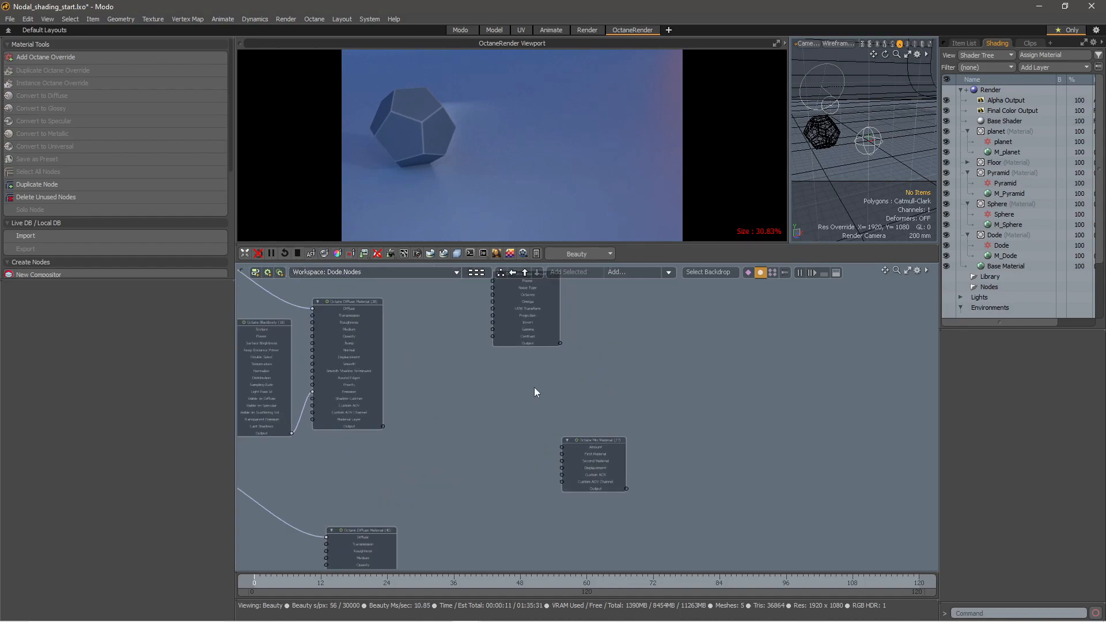
{"action": "scroll", "coordinate": [537, 388], "scroll_direction": "down", "scroll_amount": 3}
{"action": "left_click_drag", "start_coordinate": [445, 460], "coordinate": [412, 366], "text": "alt"}
{"action": "scroll", "coordinate": [389, 511], "scroll_direction": "up", "scroll_amount": 1}
{"action": "left_click_drag", "start_coordinate": [387, 512], "coordinate": [529, 337]}
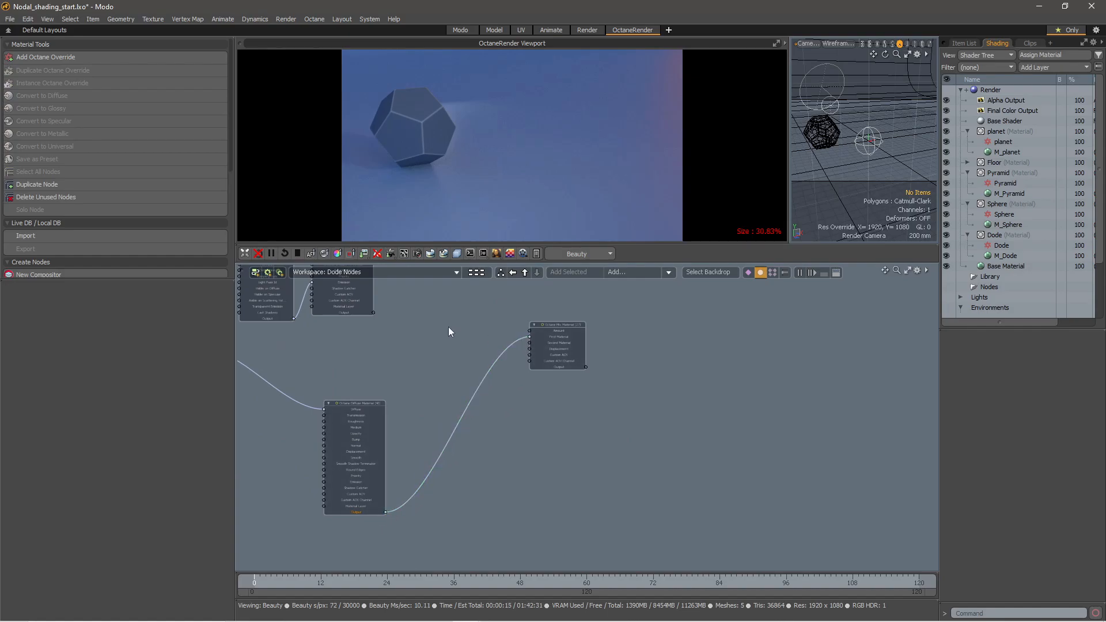
{"action": "left_click_drag", "start_coordinate": [375, 313], "coordinate": [527, 344]}
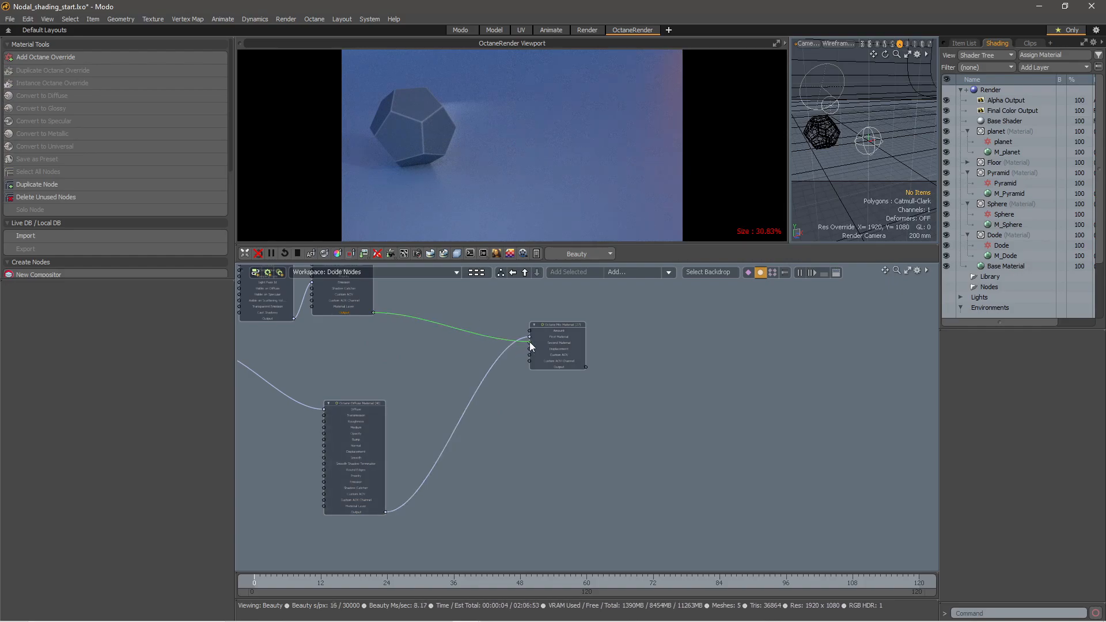
Move the Noise Texture closer to the emissive Diffuse Material and connect its output to the new mix's Amount input
{"action": "scroll", "coordinate": [530, 437], "scroll_direction": "down", "scroll_amount": 2}
{"action": "middle_click_drag", "start_coordinate": [500, 371], "coordinate": [459, 497]}
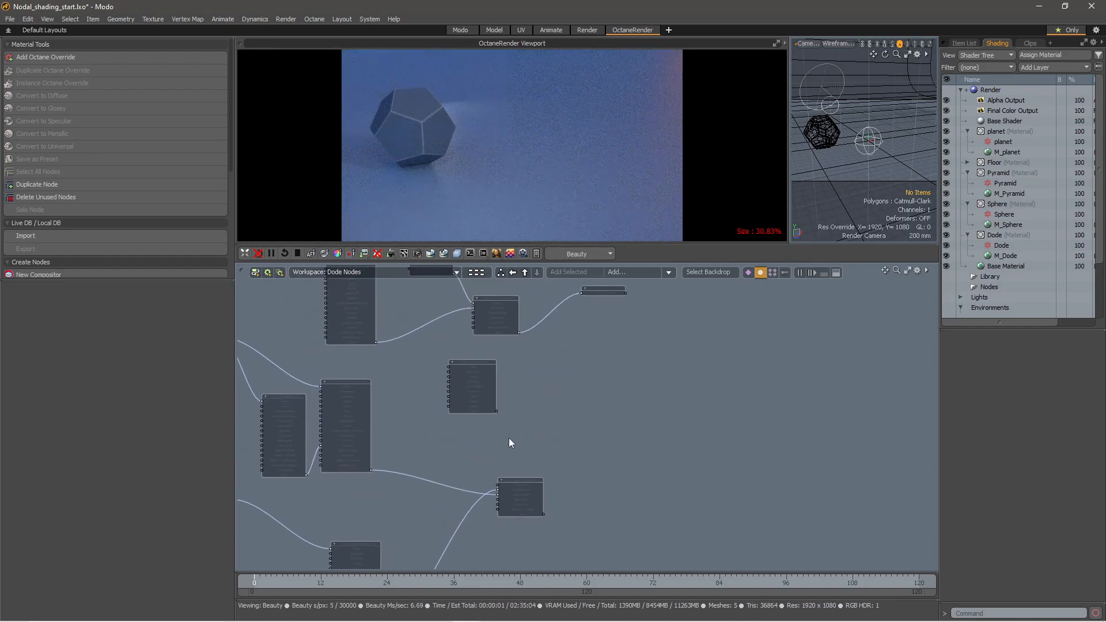
{"action": "left_click_drag", "start_coordinate": [471, 364], "coordinate": [422, 379]}
{"action": "left_click_drag", "start_coordinate": [448, 427], "coordinate": [497, 486]}
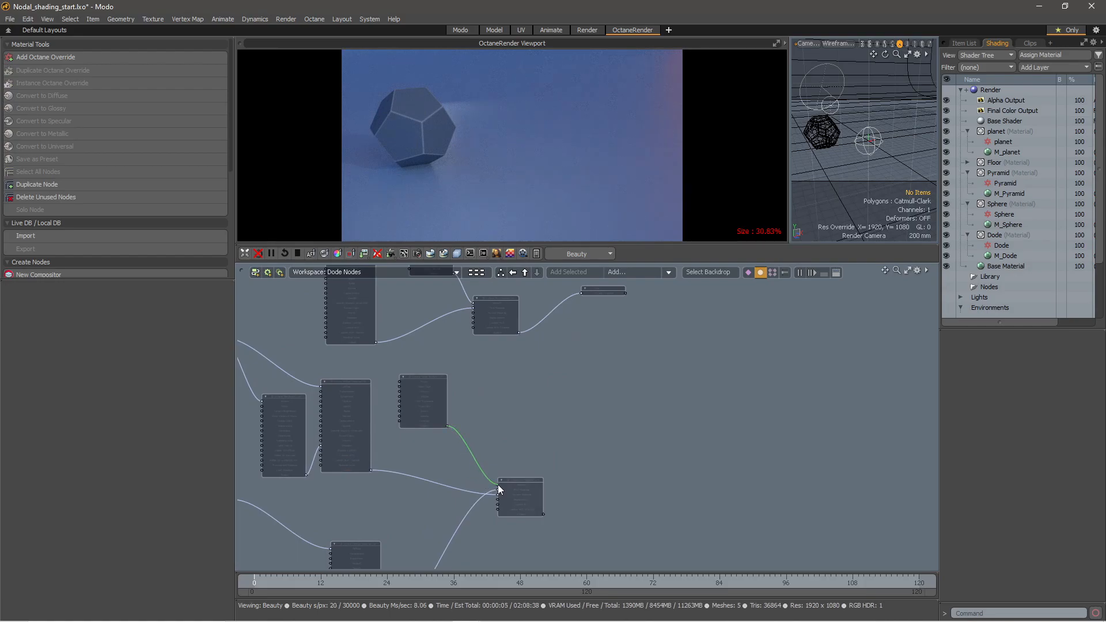
Space out the first Mix Material and Dode override, and connect the new mix's output to the first mix's Second Material input
{"action": "left_click", "coordinate": [503, 302]}
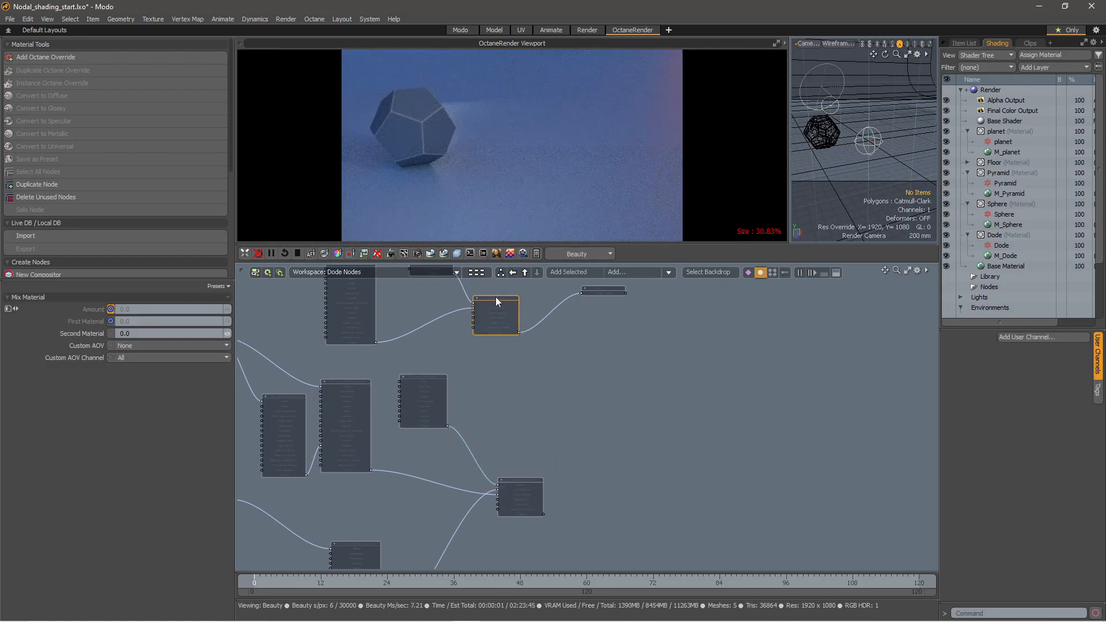
{"action": "left_click_drag", "start_coordinate": [496, 297], "coordinate": [529, 330]}
{"action": "left_click", "coordinate": [609, 291]}
{"action": "left_click_drag", "start_coordinate": [610, 292], "coordinate": [761, 344]}
{"action": "left_click_drag", "start_coordinate": [540, 344], "coordinate": [649, 379]}
{"action": "left_click_drag", "start_coordinate": [545, 514], "coordinate": [618, 385]}
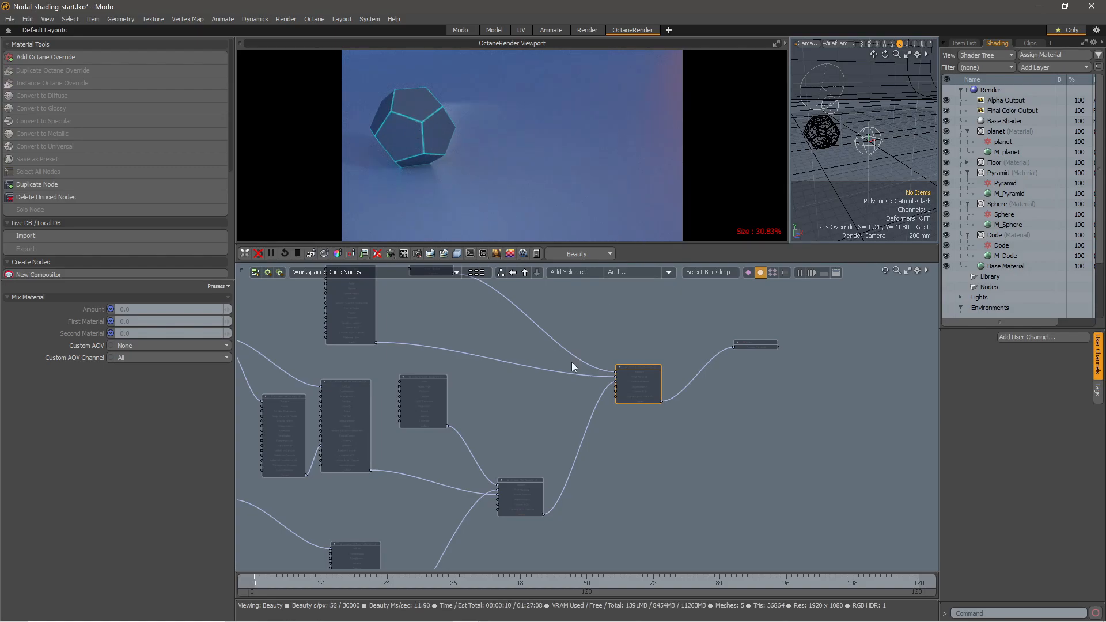
Set the Dirt Texture's Radius to 0.3 and its Details to 50
{"action": "middle_click_drag", "start_coordinate": [519, 383], "coordinate": [595, 455]}
{"action": "scroll", "coordinate": [526, 384], "scroll_direction": "up", "scroll_amount": 5}
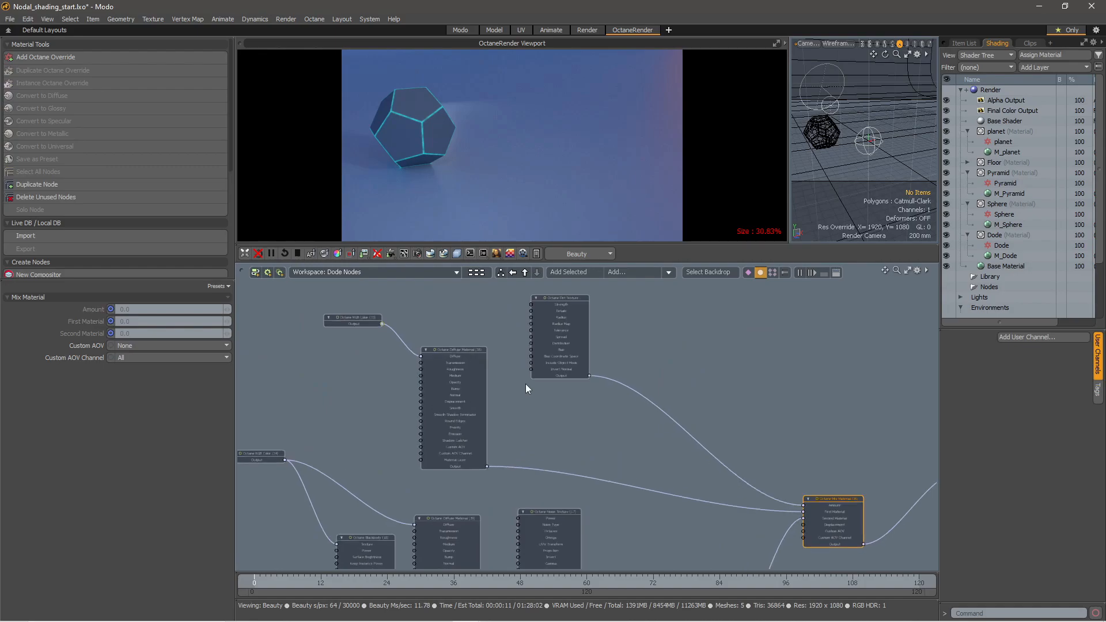
{"action": "middle_click_drag", "start_coordinate": [610, 334], "coordinate": [612, 383]}
{"action": "middle_click_drag", "start_coordinate": [485, 374], "coordinate": [519, 352]}
{"action": "scroll", "coordinate": [549, 344], "scroll_direction": "down", "scroll_amount": 3}
{"action": "middle_click_drag", "start_coordinate": [499, 427], "coordinate": [485, 341]}
{"action": "middle_click_drag", "start_coordinate": [566, 354], "coordinate": [506, 433]}
{"action": "left_click", "coordinate": [510, 300]}
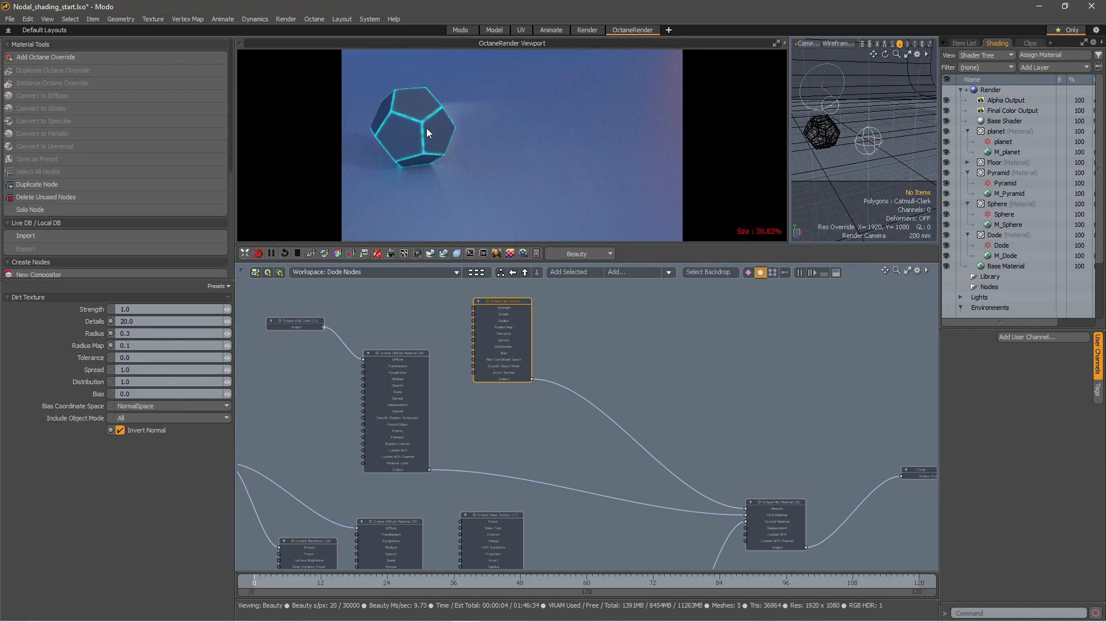
{"action": "left_click", "coordinate": [147, 321]}
{"action": "type", "text": "50"}
{"action": "key", "text": "Return"}
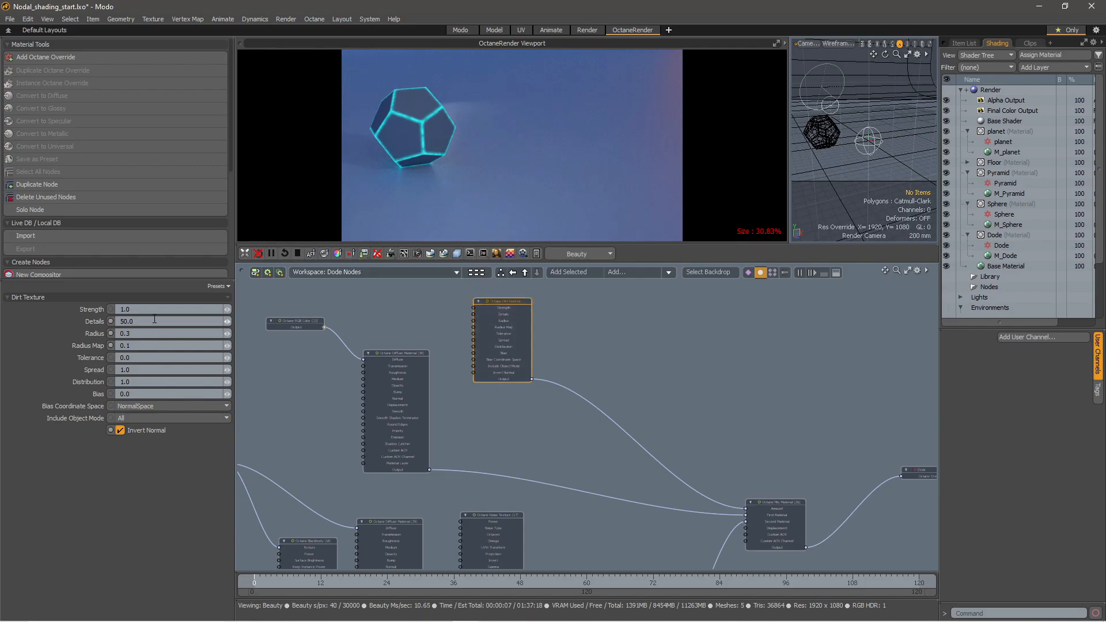
Make the hidden pyramid and sphere visible again in the scene
{"action": "scroll", "coordinate": [524, 306], "scroll_direction": "down", "scroll_amount": 1}
{"action": "mouse_move", "coordinate": [633, 341]}
{"action": "left_mouse_down", "text": "alt"}
{"action": "mouse_move", "coordinate": [568, 330]}
{"action": "mouse_move", "coordinate": [633, 353]}
{"action": "left_mouse_up", "text": "alt"}
{"action": "scroll", "coordinate": [631, 371], "scroll_direction": "down", "scroll_amount": 1}
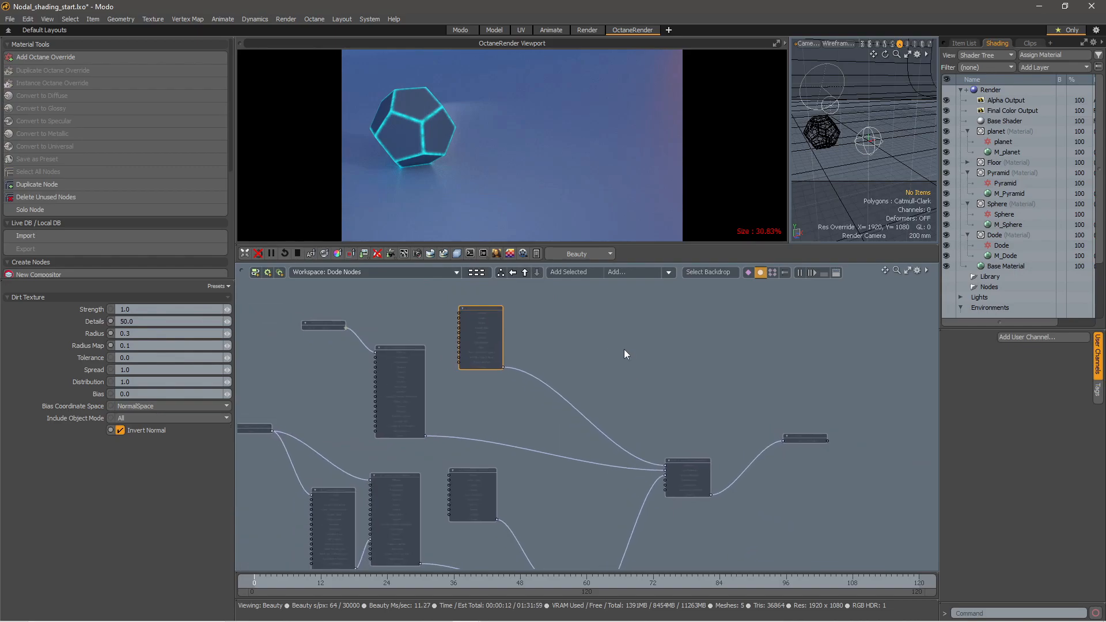
{"action": "scroll", "coordinate": [624, 352], "scroll_direction": "down", "scroll_amount": 1}
{"action": "left_click", "coordinate": [964, 43]}
{"action": "left_click", "coordinate": [947, 151]}
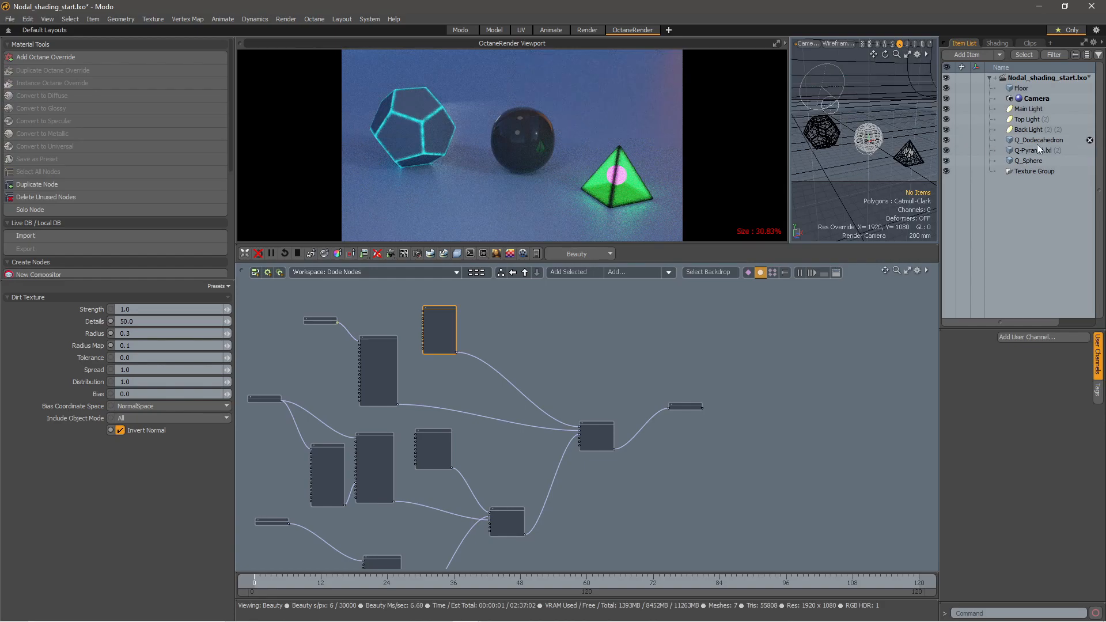
Open the Sphere Nodes workspace and connect the final Mix Material's output to the Sphere's Octane Override input
{"action": "left_click", "coordinate": [996, 44]}
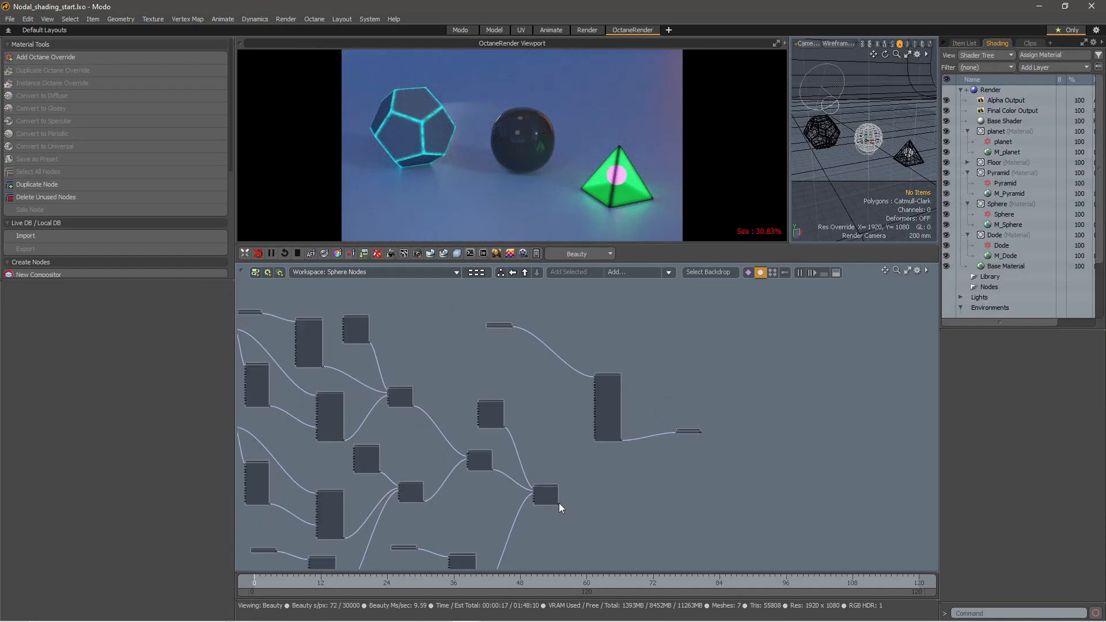
{"action": "scroll", "coordinate": [559, 503], "scroll_direction": "up", "scroll_amount": 3}
{"action": "left_click_drag", "start_coordinate": [654, 350], "coordinate": [655, 408]}
{"action": "left_click", "coordinate": [442, 469]}
{"action": "left_click_drag", "start_coordinate": [443, 472], "coordinate": [636, 410]}
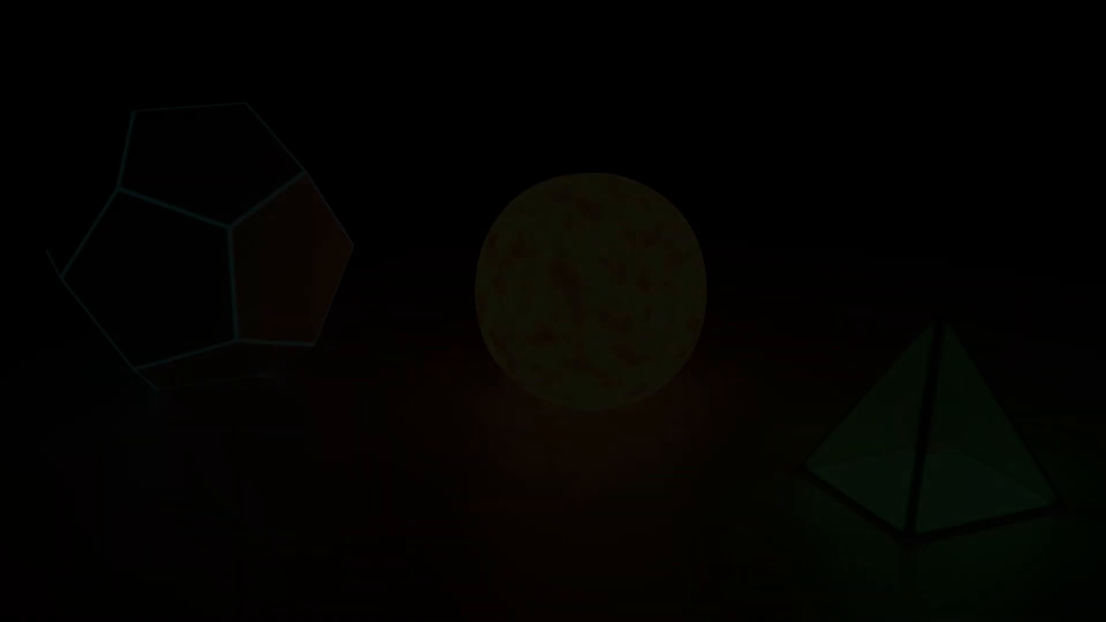